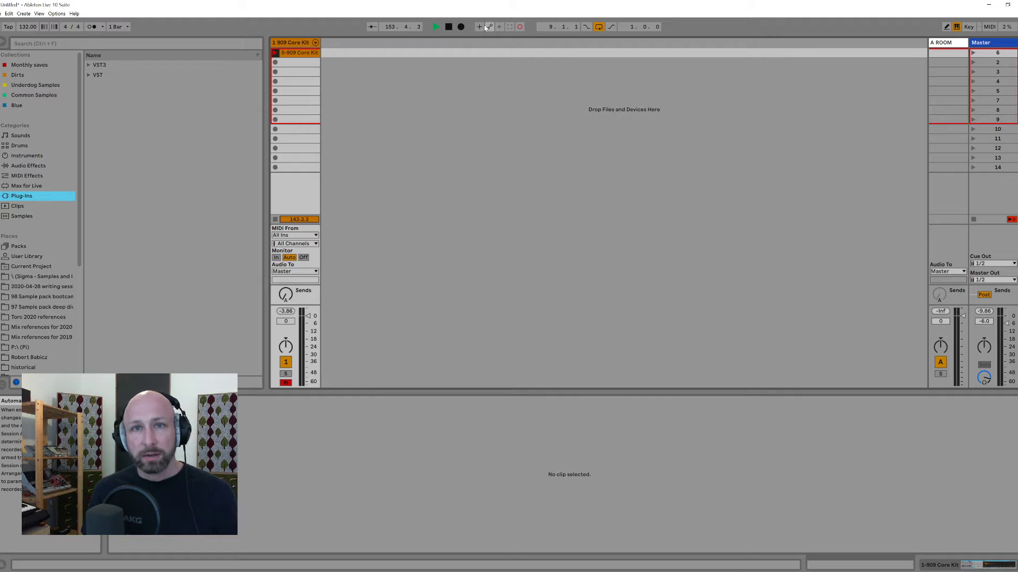
Delete the 1-909 Core Kit clip, add a new MIDI track and delete the 909 Core Kit track.
{"action": "left_click", "coordinate": [285, 53]}
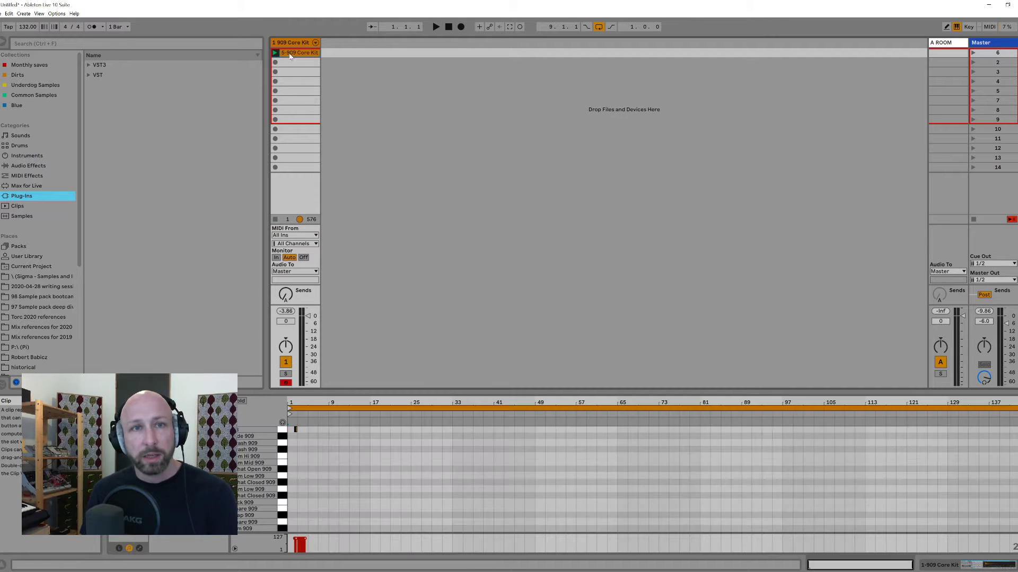
{"action": "key", "text": "Delete"}
{"action": "left_click", "coordinate": [295, 72]}
{"action": "left_click", "coordinate": [291, 43]}
{"action": "key", "text": "ctrl+shift+t"}
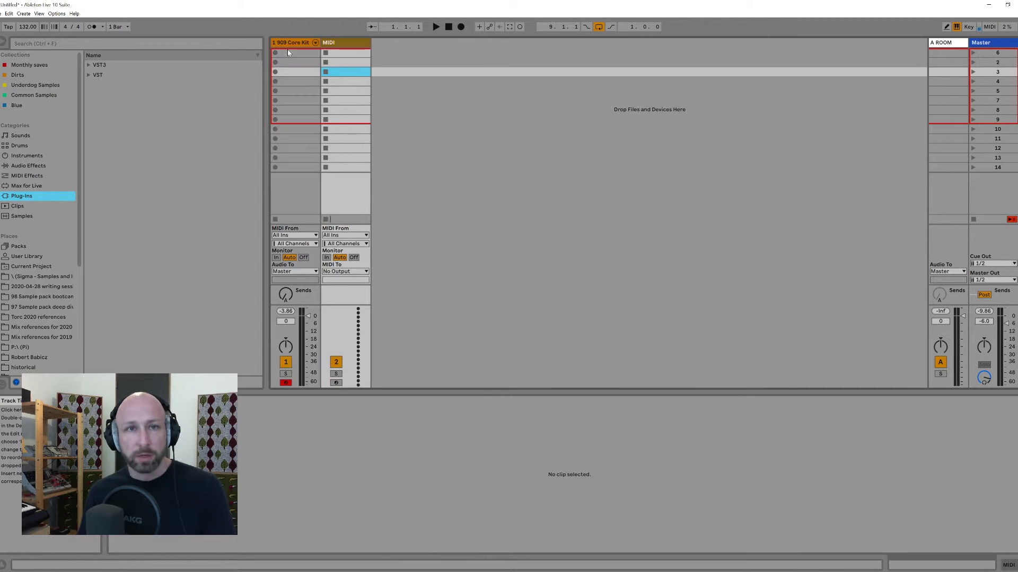
{"action": "left_click", "coordinate": [291, 44]}
{"action": "key", "text": "Delete"}
Load the 808 Core Kit.adg drum kit onto the empty MIDI track.
{"action": "left_click", "coordinate": [22, 157]}
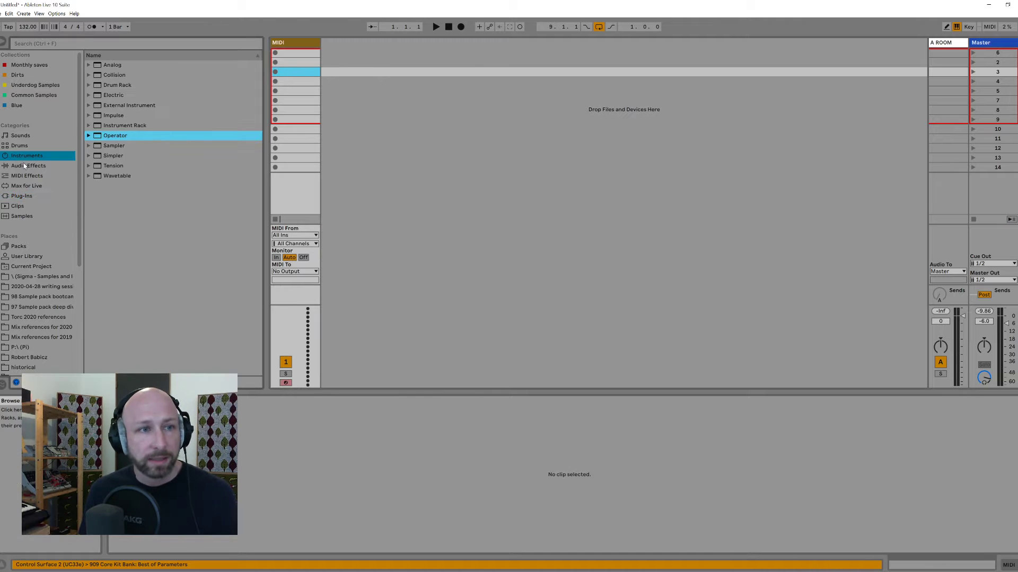
{"action": "left_click", "coordinate": [21, 145]}
{"action": "left_click_drag", "start_coordinate": [124, 185], "coordinate": [291, 84]}
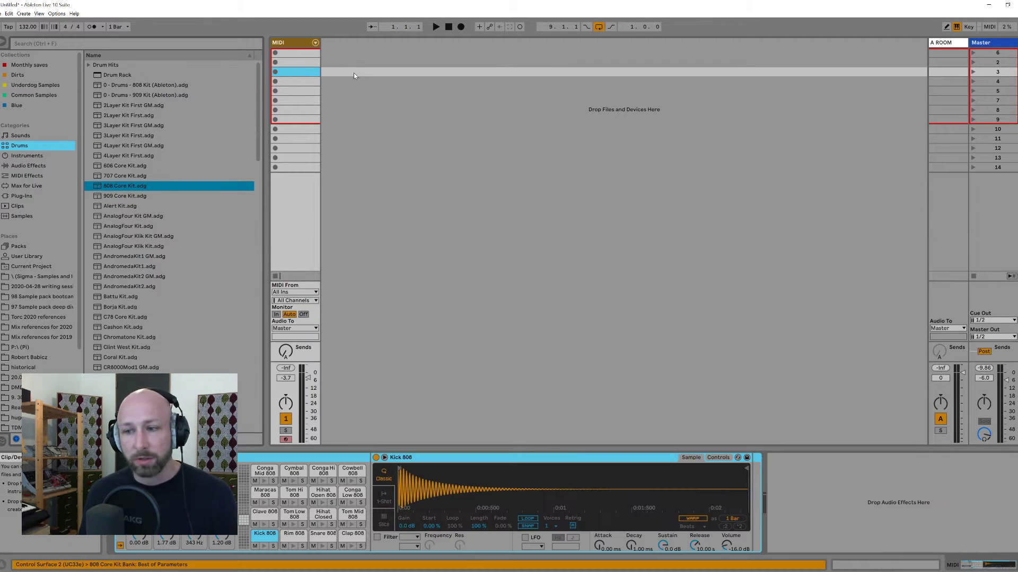
Create a one-bar MIDI clip in the first slot and place Kick 808 notes at 1.1, 1.2, 1.3 and 1.4.
{"action": "double_click", "coordinate": [298, 53]}
{"action": "scroll", "coordinate": [408, 465], "scroll_direction": "down", "scroll_amount": 5}
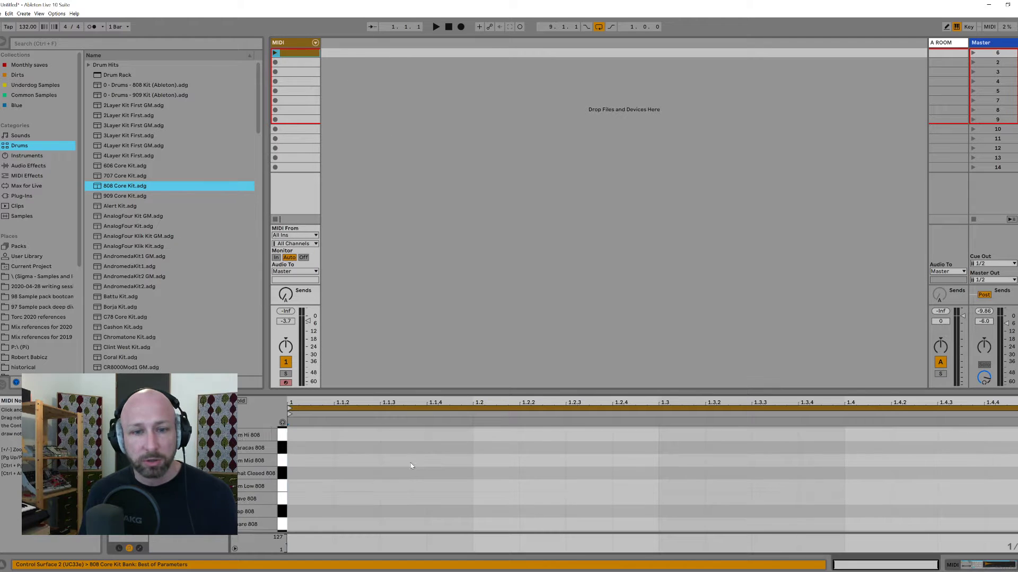
{"action": "double_click", "coordinate": [331, 524]}
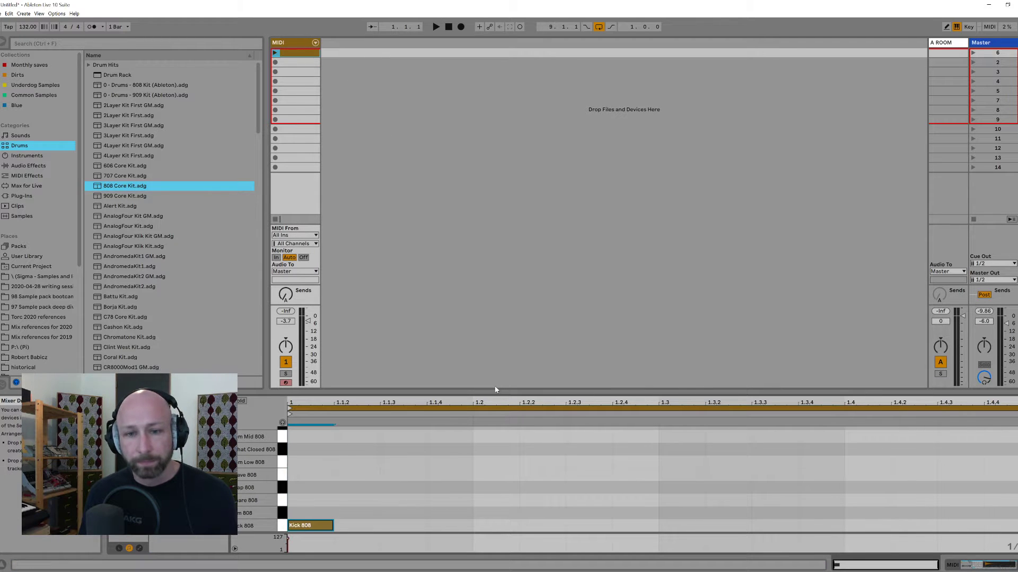
{"action": "left_click_drag", "start_coordinate": [494, 390], "coordinate": [496, 258]}
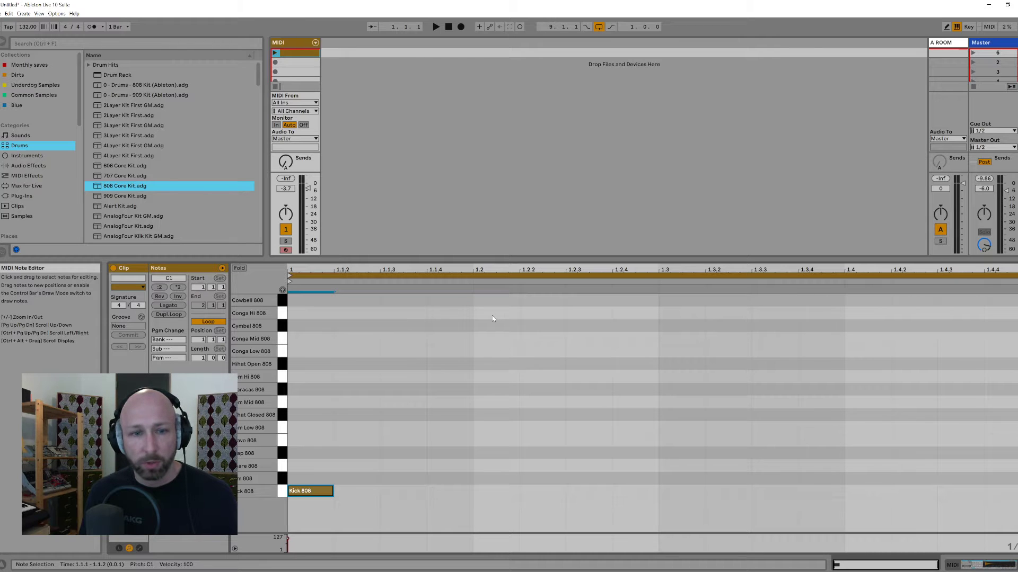
{"action": "double_click", "coordinate": [483, 492]}
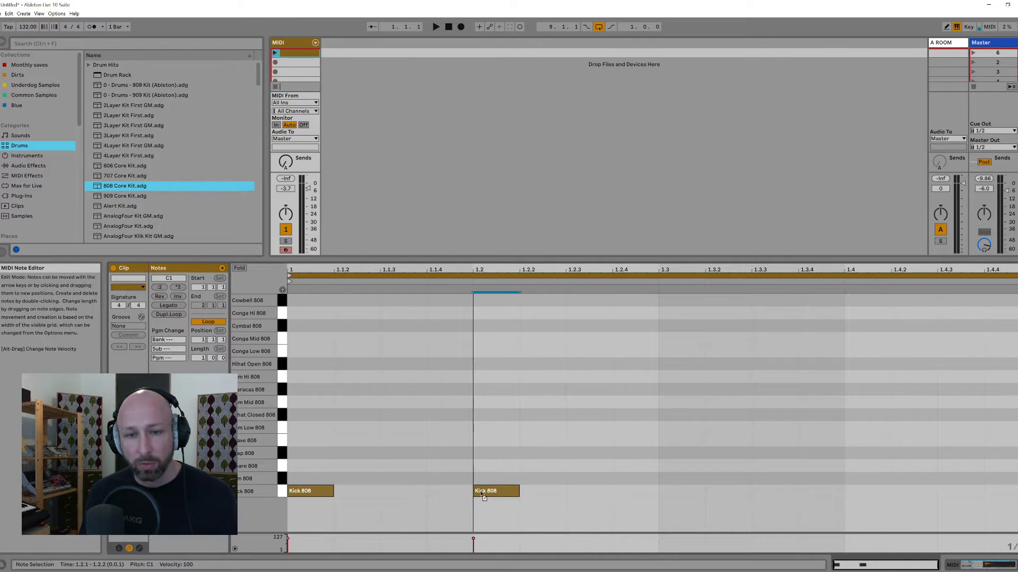
{"action": "double_click", "coordinate": [669, 492]}
{"action": "double_click", "coordinate": [924, 492]}
{"action": "left_click_drag", "start_coordinate": [925, 493], "coordinate": [878, 493]}
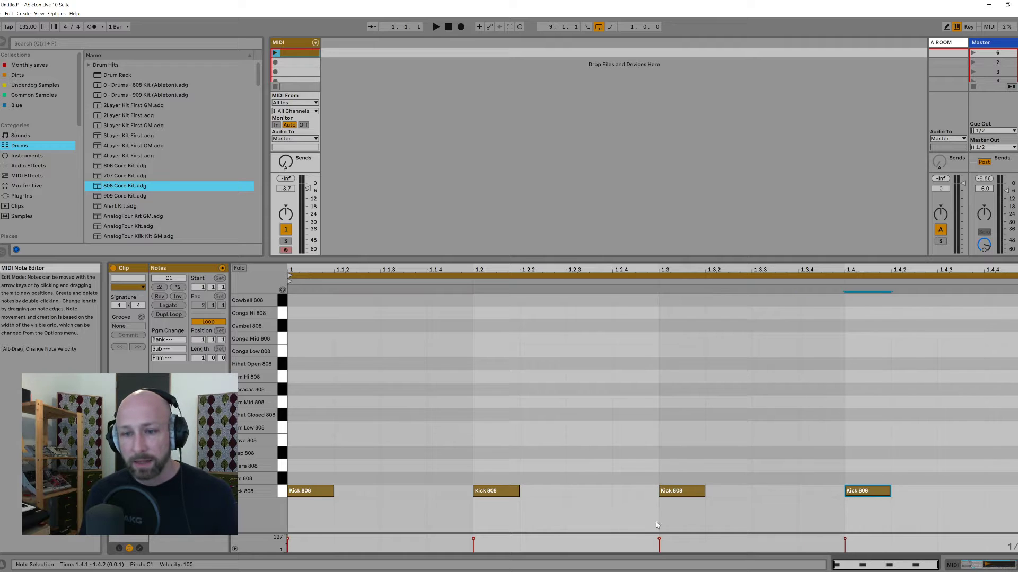
Move the second, third and fourth kick notes to the off-beat positions 1.2.3, 1.3.3 and 1.4.2.
{"action": "left_click_drag", "start_coordinate": [509, 495], "coordinate": [602, 498]}
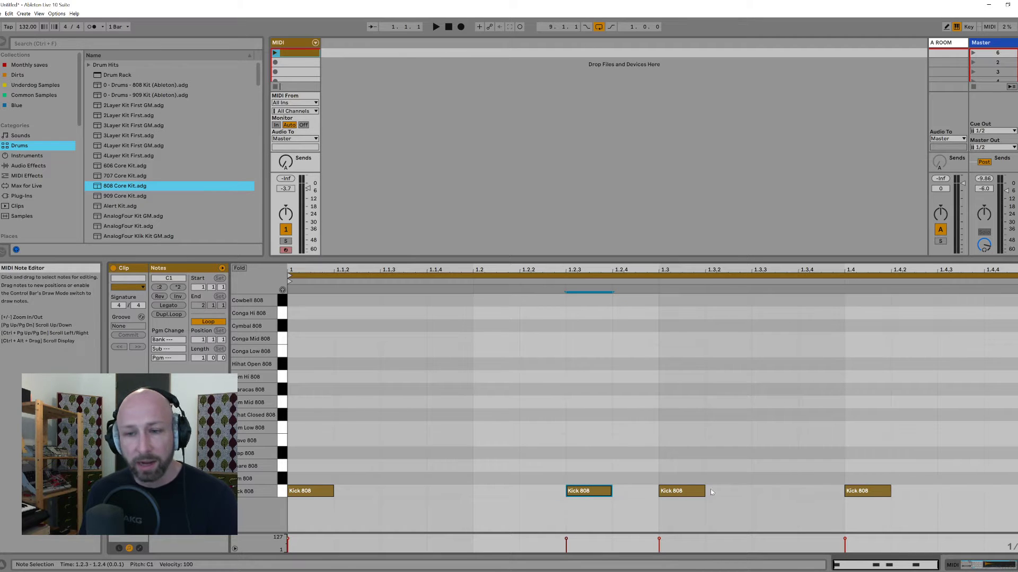
{"action": "left_click_drag", "start_coordinate": [669, 493], "coordinate": [759, 498]}
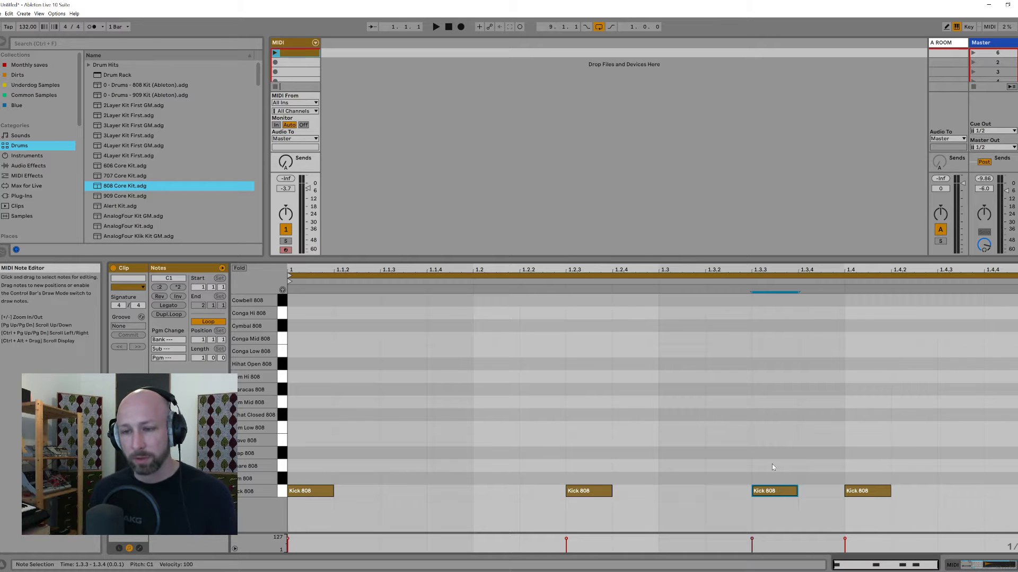
{"action": "left_click", "coordinate": [861, 491]}
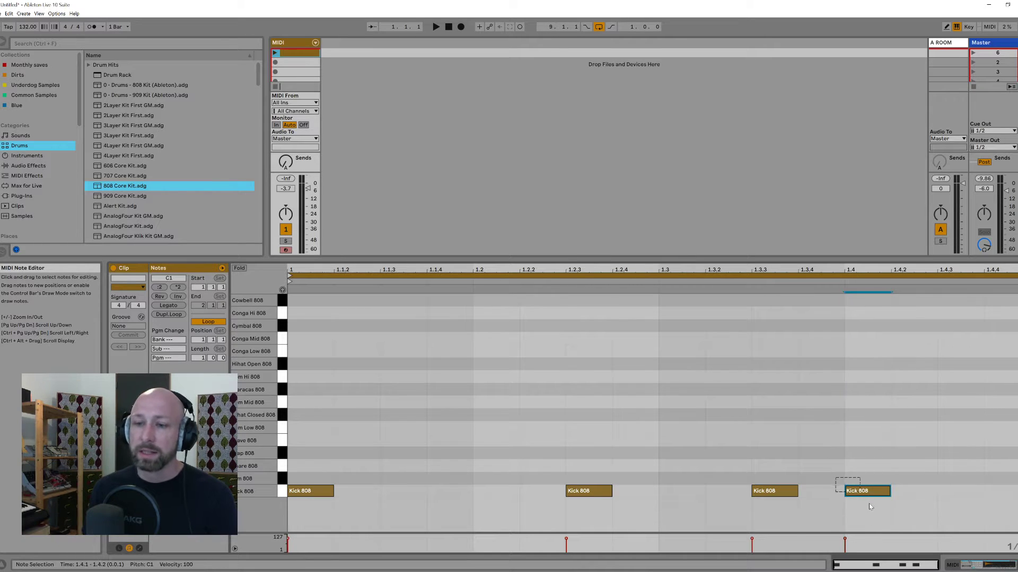
{"action": "left_click_drag", "start_coordinate": [856, 492], "coordinate": [912, 497]}
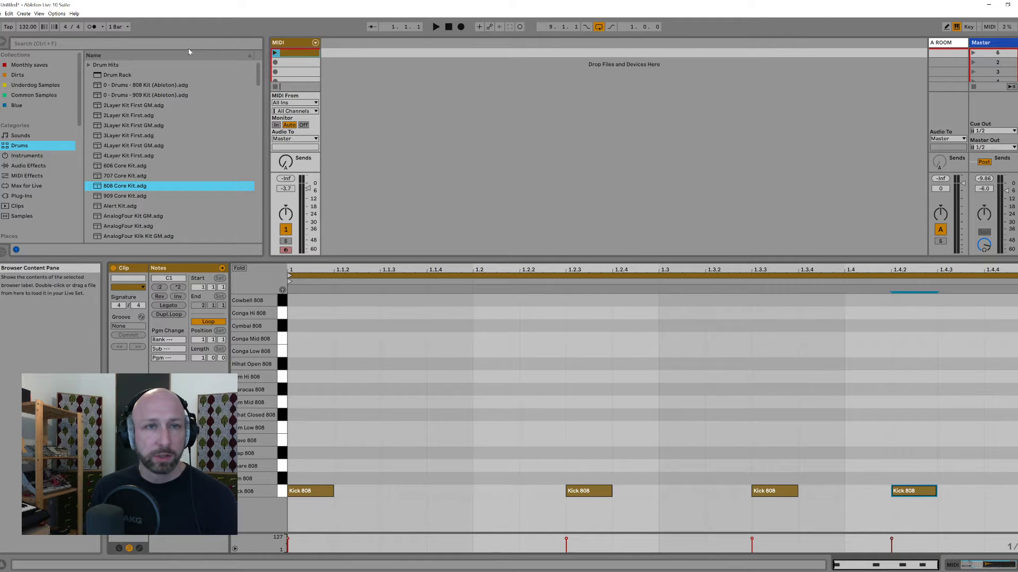
Play the kick clip, set the project tempo to 140 BPM while listening, and stop playback.
{"action": "left_click", "coordinate": [275, 53]}
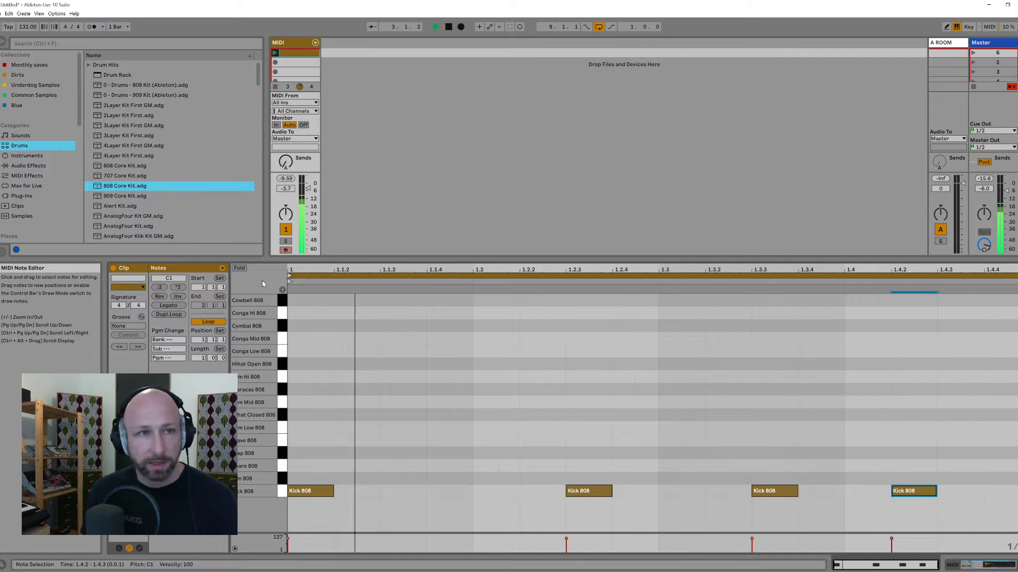
{"action": "mouse_move", "coordinate": [28, 26]}
{"action": "left_mouse_down"}
{"action": "mouse_move", "coordinate": [28, 13]}
{"action": "mouse_move", "coordinate": [24, 22]}
{"action": "left_mouse_up"}
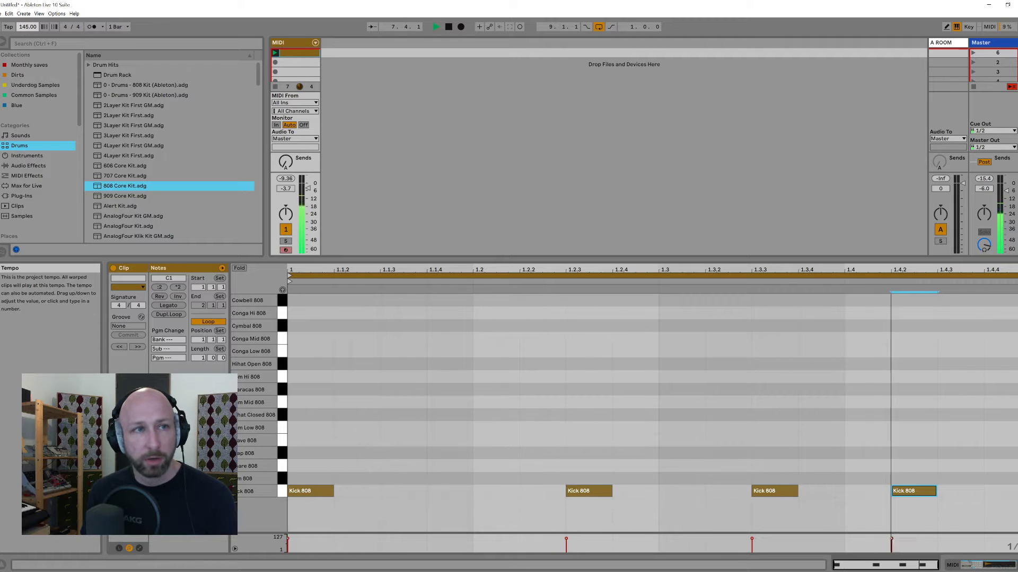
{"action": "left_click_drag", "start_coordinate": [24, 23], "coordinate": [23, 28]}
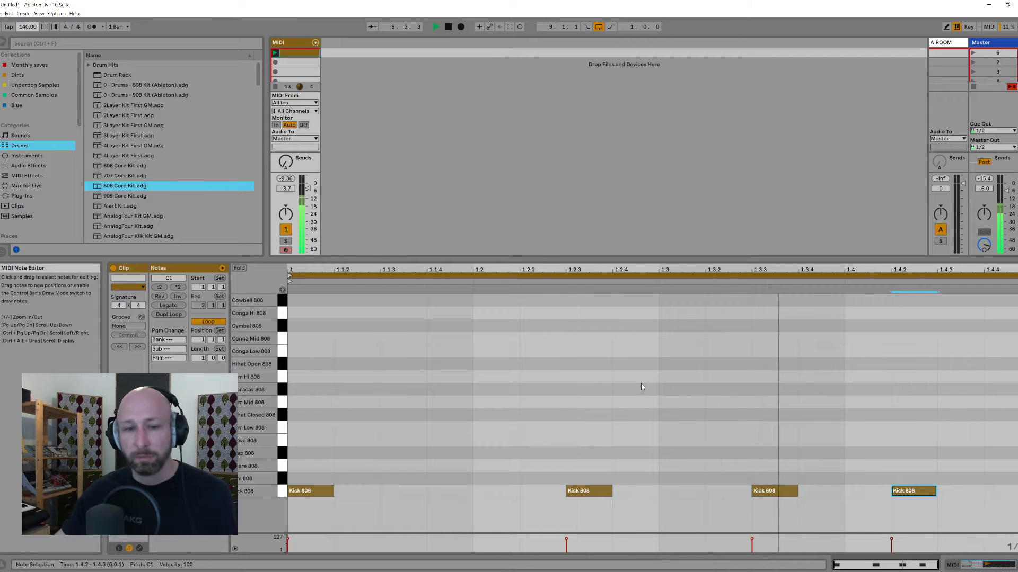
{"action": "key", "text": "space"}
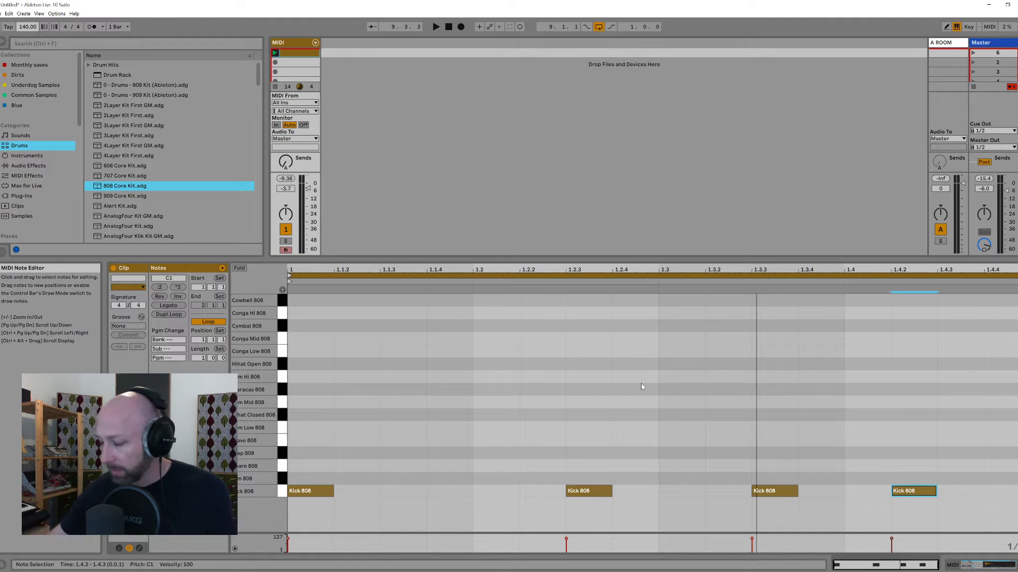
{"action": "key", "text": "alt+Tab"}
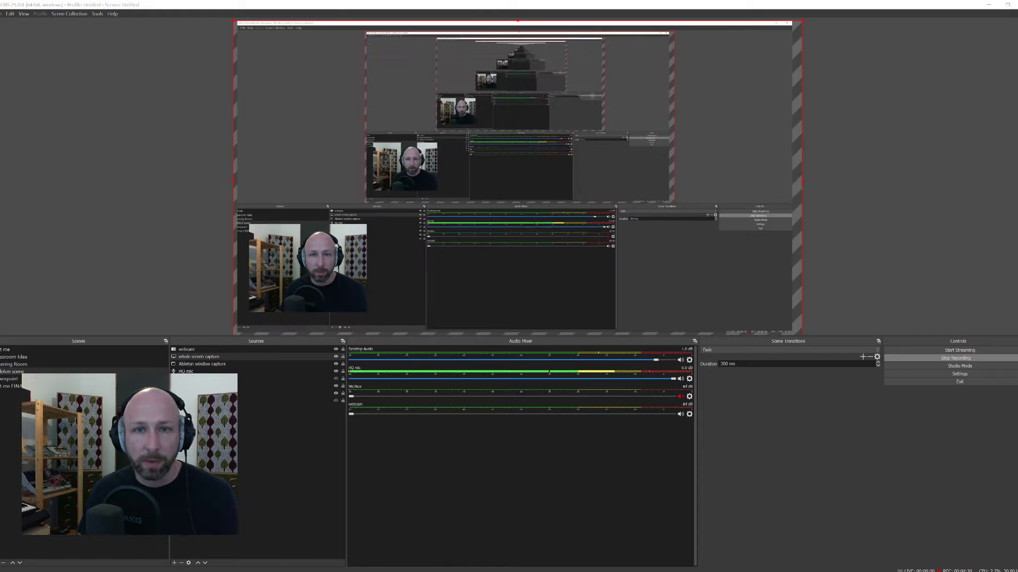
{"action": "key", "text": "alt+Tab"}
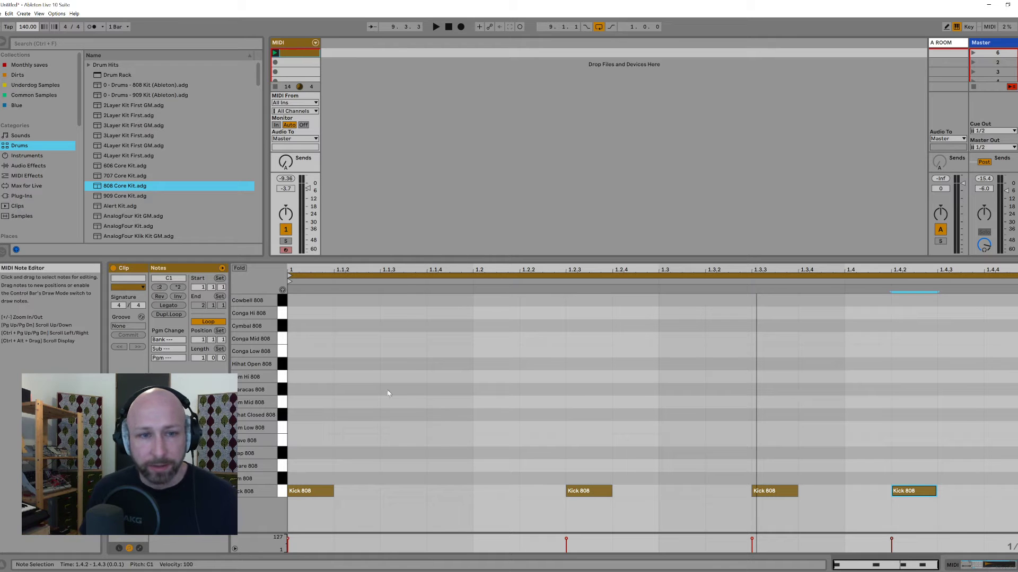
Add a Hihat Open 808 note at 1.1.3, duplicate it to the same off-beat of every beat, and play the clip.
{"action": "double_click", "coordinate": [387, 366]}
{"action": "left_click_drag", "start_coordinate": [305, 341], "coordinate": [467, 402]}
{"action": "key", "text": "ctrl+d"}
{"action": "key", "text": "ctrl+d"}
{"action": "key", "text": "ctrl+d"}
{"action": "left_click", "coordinate": [275, 53]}
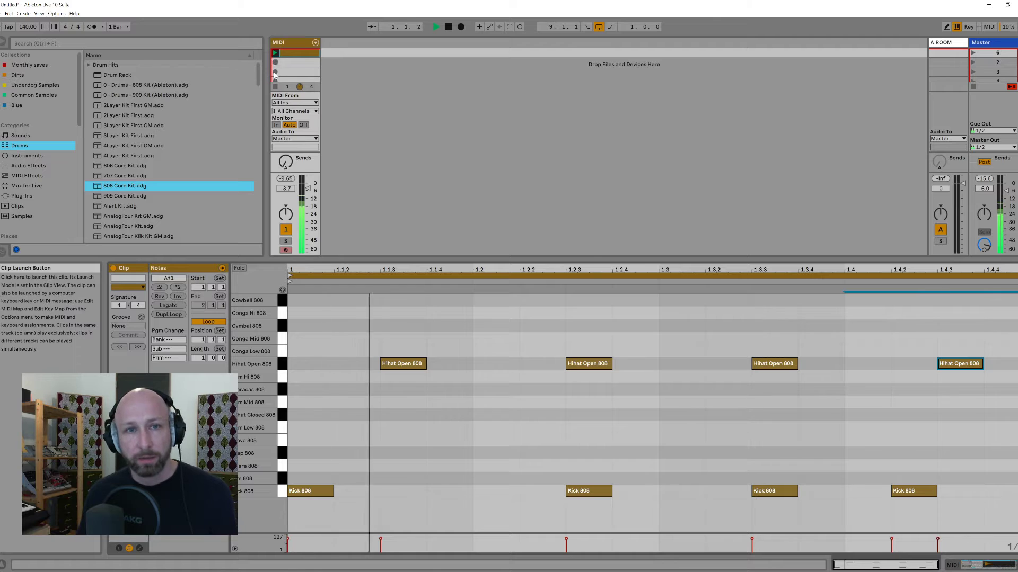
Transpose all open hi-hat notes to Hihat Closed 808 and copy them onto the beats for a steady eighth-note pattern.
{"action": "left_click", "coordinate": [254, 365]}
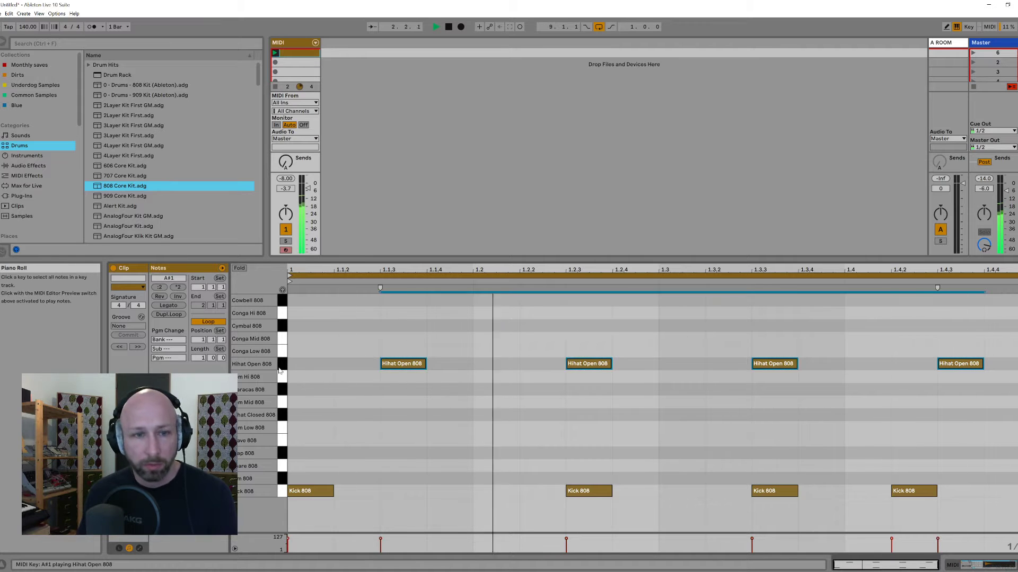
{"action": "key", "text": "Up"}
{"action": "key", "text": "Down"}
{"action": "key", "text": "Down"}
{"action": "key", "text": "Down"}
{"action": "key", "text": "Down"}
{"action": "key", "text": "Down"}
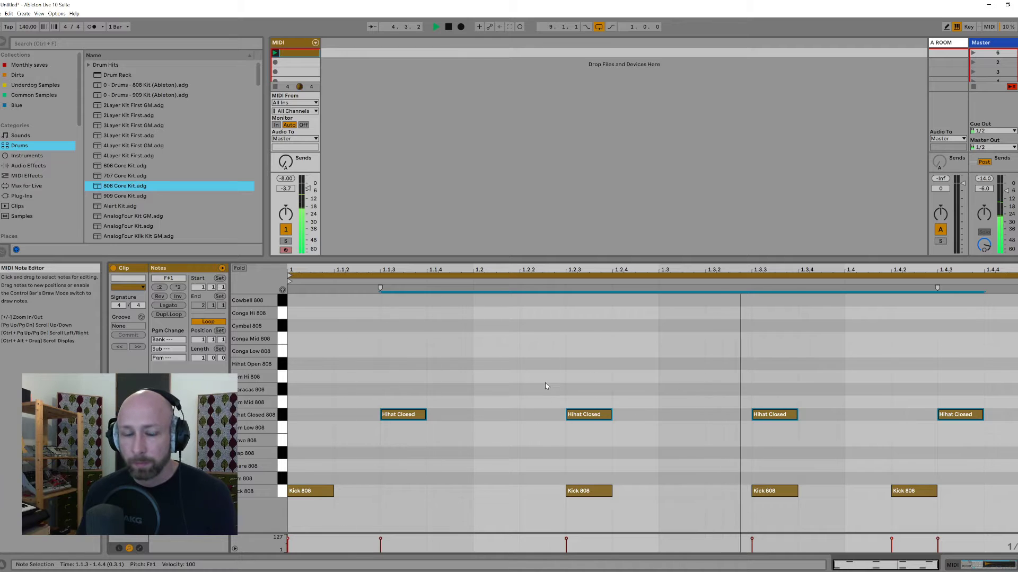
{"action": "left_click_drag", "start_coordinate": [959, 415], "coordinate": [869, 416]}
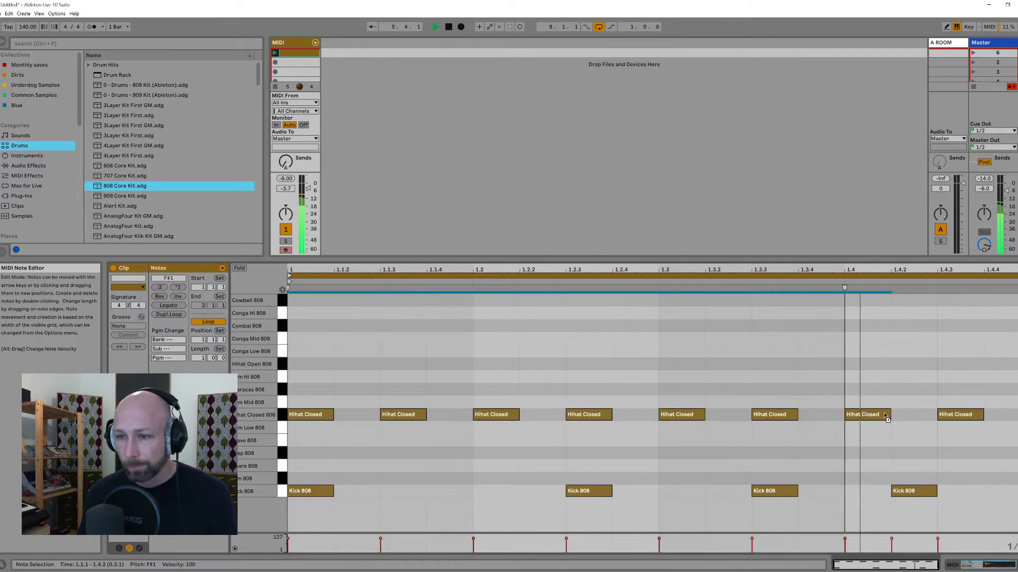
Add Clap 808 notes at 1.2 and 1.4.3.
{"action": "left_click", "coordinate": [480, 454]}
{"action": "double_click", "coordinate": [910, 454]}
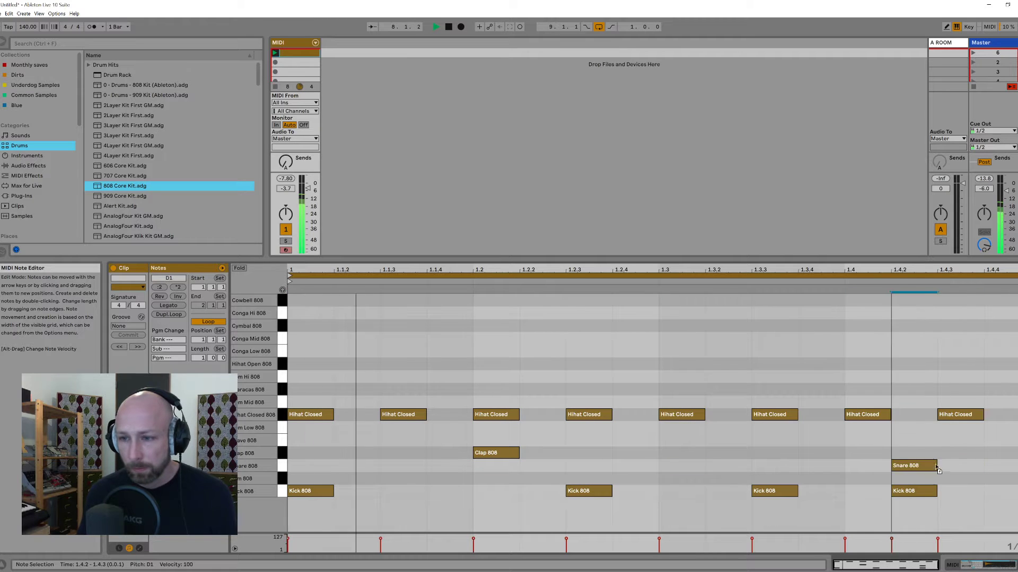
{"action": "left_click_drag", "start_coordinate": [910, 454], "coordinate": [959, 459]}
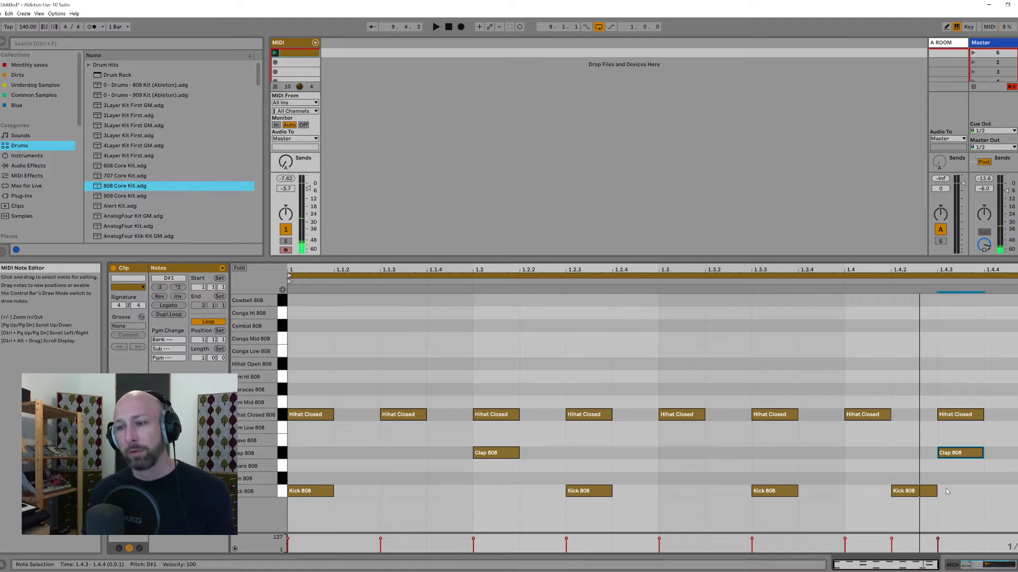
{"action": "mouse_move", "coordinate": [954, 454]}
{"action": "left_mouse_down"}
{"action": "mouse_move", "coordinate": [865, 455]}
{"action": "mouse_move", "coordinate": [952, 455]}
{"action": "left_mouse_up"}
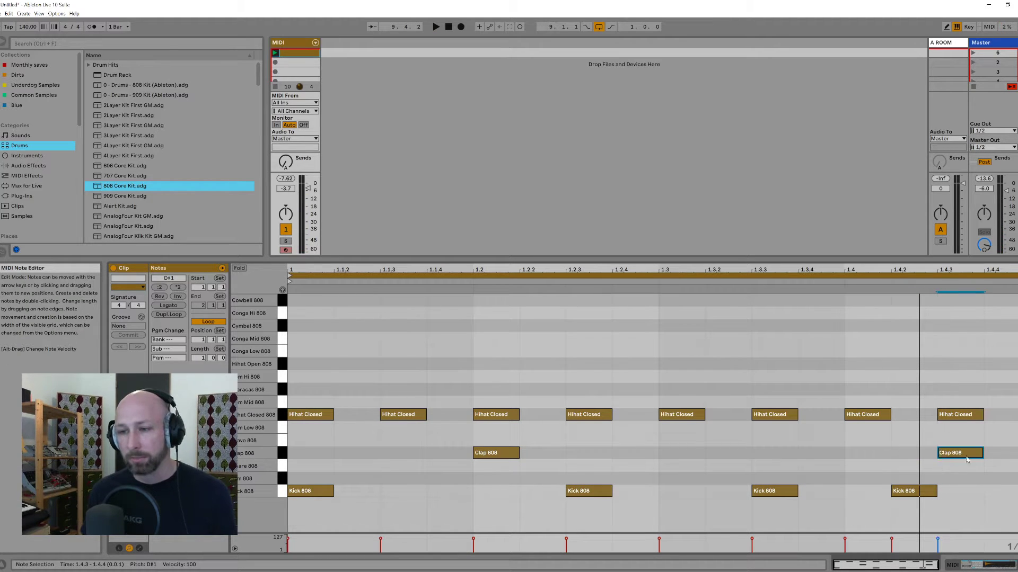
{"action": "left_click", "coordinate": [984, 472]}
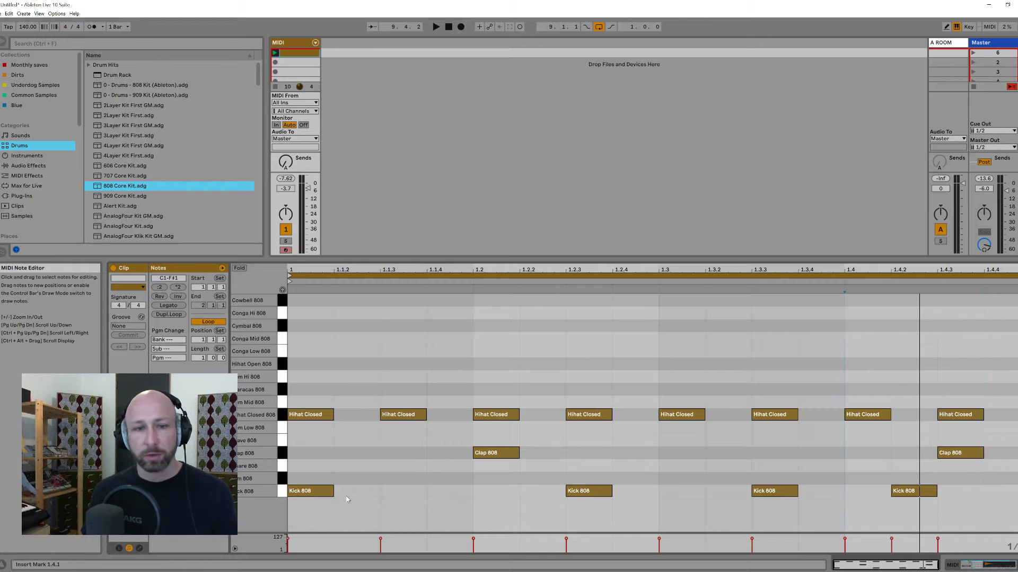
{"action": "left_click", "coordinate": [310, 490]}
{"action": "left_click_drag", "start_coordinate": [476, 479], "coordinate": [556, 458]}
{"action": "left_click_drag", "start_coordinate": [662, 473], "coordinate": [701, 482]}
{"action": "left_click_drag", "start_coordinate": [829, 470], "coordinate": [880, 443]}
{"action": "left_click", "coordinate": [892, 451]}
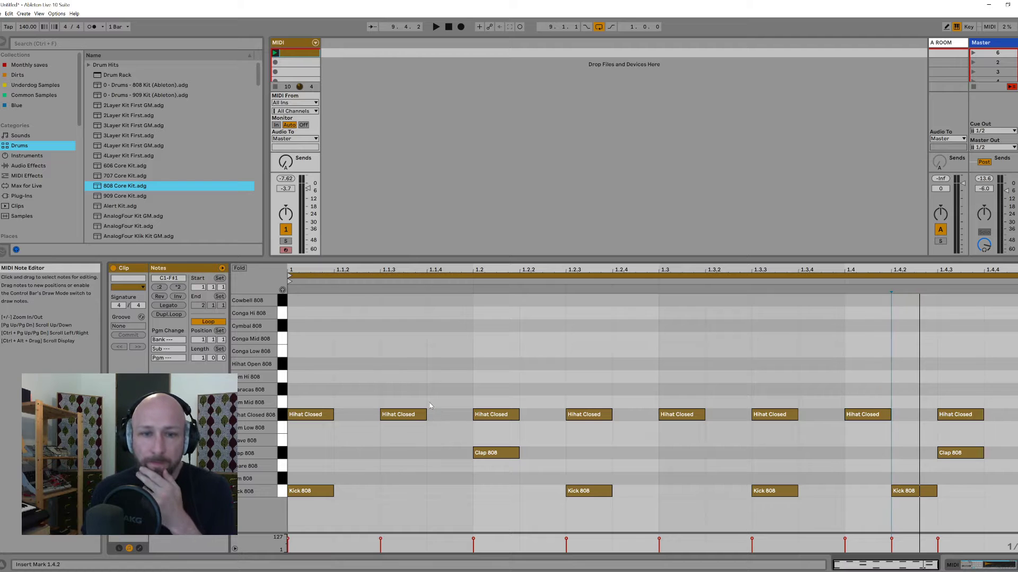
{"action": "left_click_drag", "start_coordinate": [301, 367], "coordinate": [1015, 519]}
{"action": "left_click", "coordinate": [668, 348]}
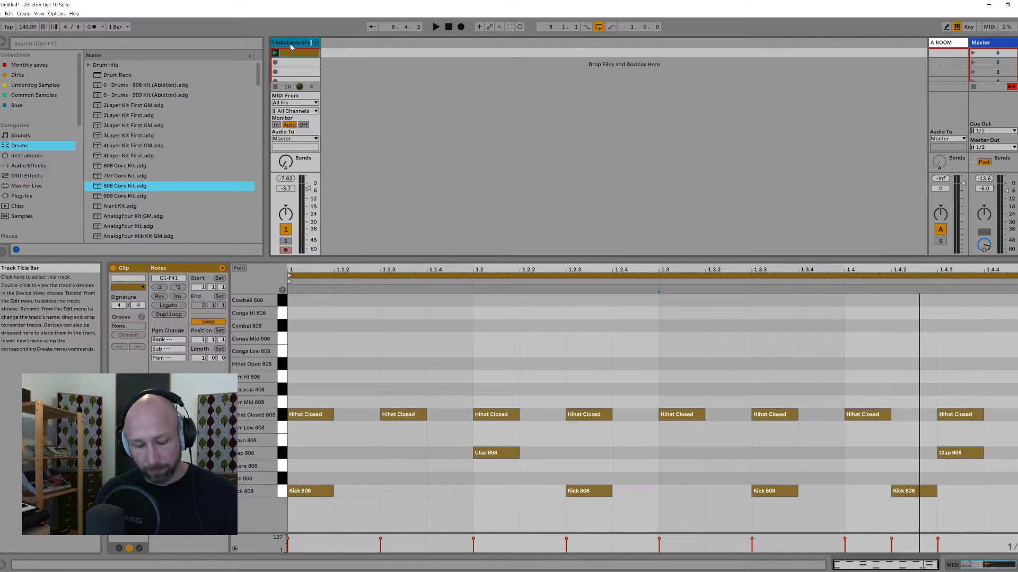
Rename the drum track as Predictable drums and duplicate the track.
{"action": "type", "text": "ms"}
{"action": "key", "text": "Return"}
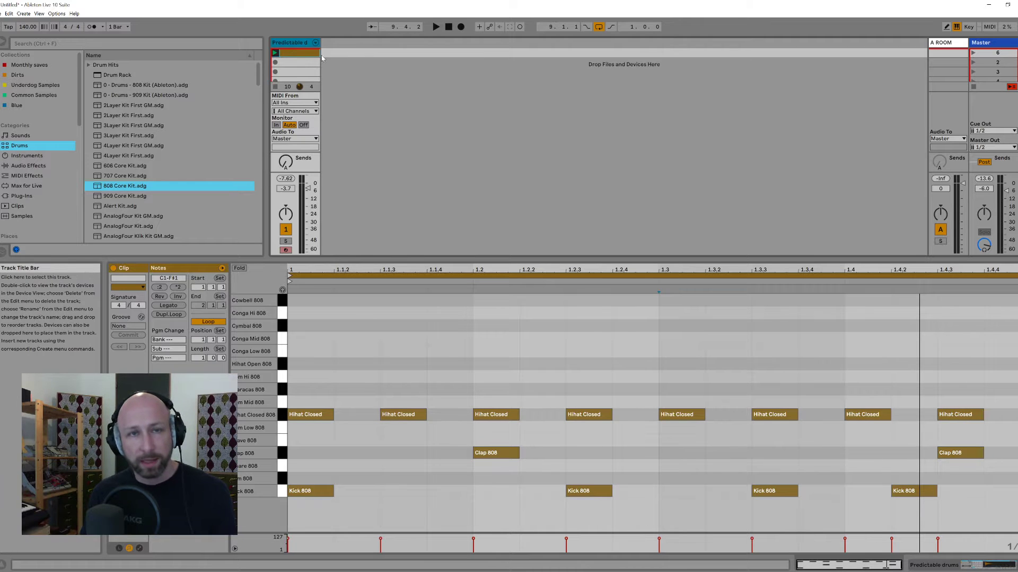
{"action": "key", "text": "ctrl+d"}
{"action": "left_click", "coordinate": [348, 53]}
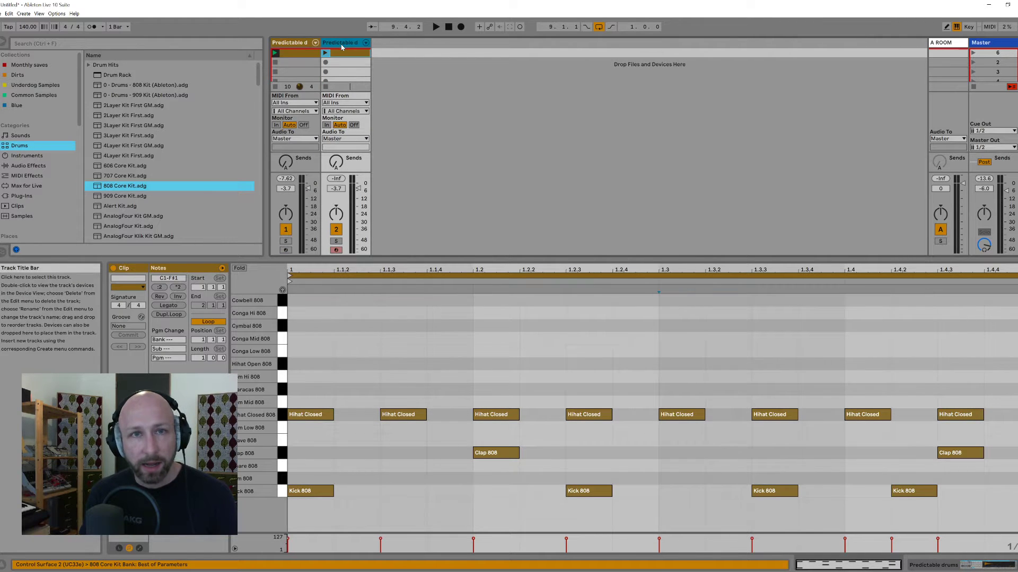
Open the duplicated track's clip and delete all its hi-hat and clap notes, keeping only the kicks.
{"action": "double_click", "coordinate": [340, 44]}
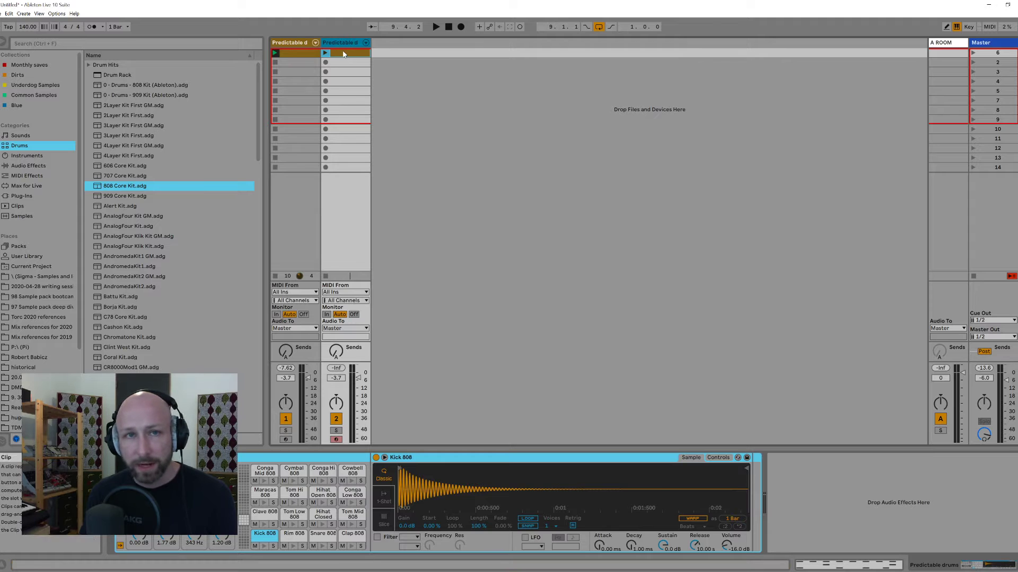
{"action": "double_click", "coordinate": [343, 54]}
{"action": "left_click_drag", "start_coordinate": [307, 388], "coordinate": [1015, 472]}
{"action": "key", "text": "Delete"}
Fill the bar with Kick 808 notes on every sixteenth and delete the duplicates past the bar's end.
{"action": "double_click", "coordinate": [351, 491]}
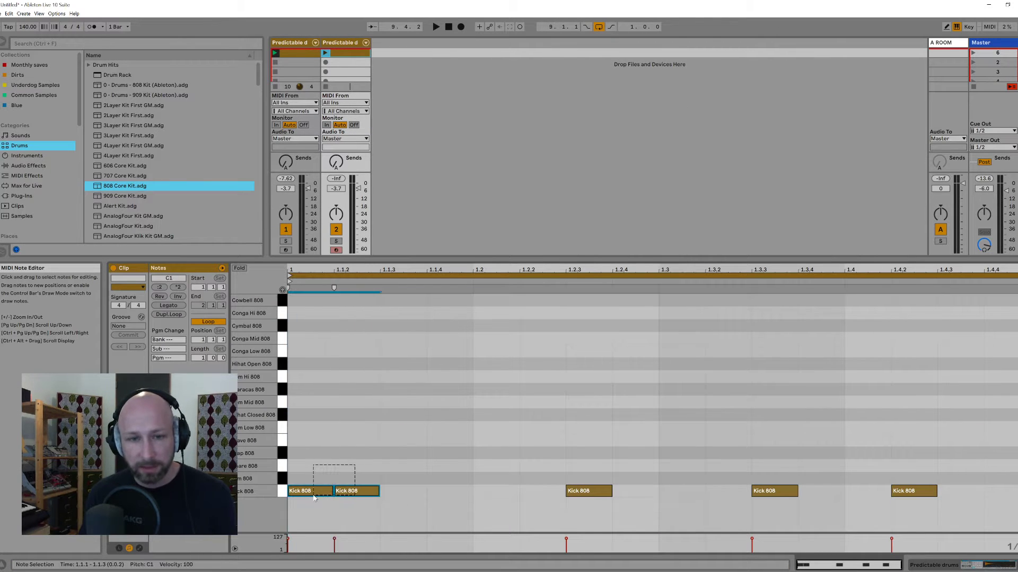
{"action": "key", "text": "ctrl+d"}
{"action": "key", "text": "ctrl+d"}
{"action": "key", "text": "ctrl+d"}
{"action": "key", "text": "ctrl+d"}
{"action": "key", "text": "ctrl+d"}
{"action": "key", "text": "ctrl+d"}
{"action": "key", "text": "ctrl+d"}
{"action": "key", "text": "ctrl+d"}
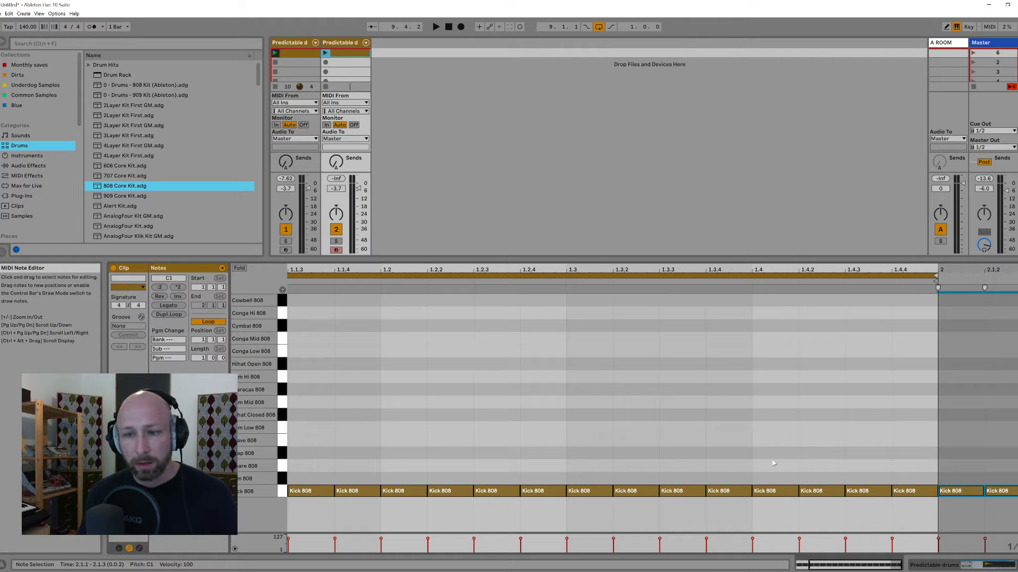
{"action": "key", "text": "Delete"}
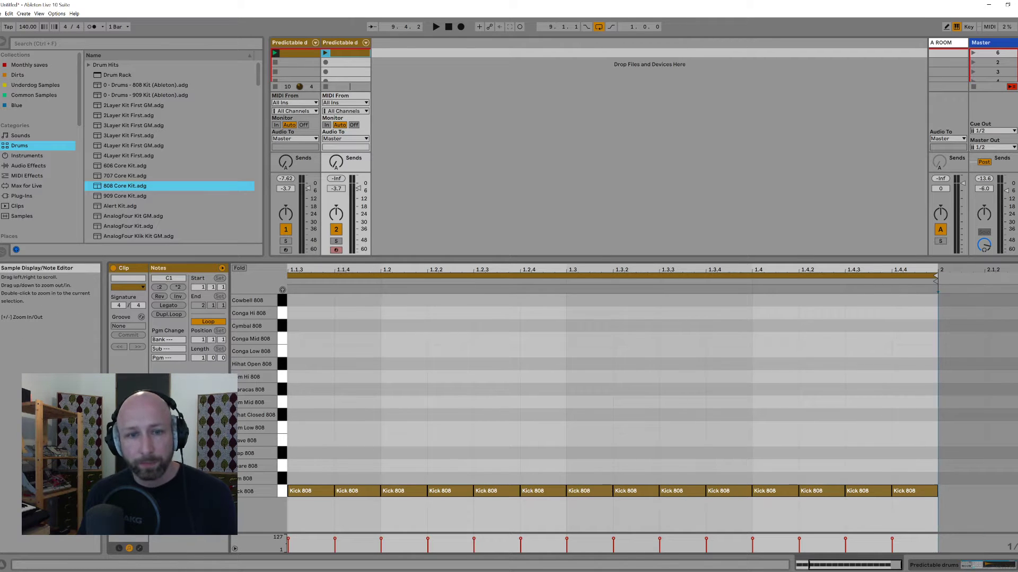
Turn on note preview in the duplicated track's clip and audition the kit sounds from Kick 808 up to Cowbell 808.
{"action": "left_click_drag", "start_coordinate": [338, 270], "coordinate": [431, 270]}
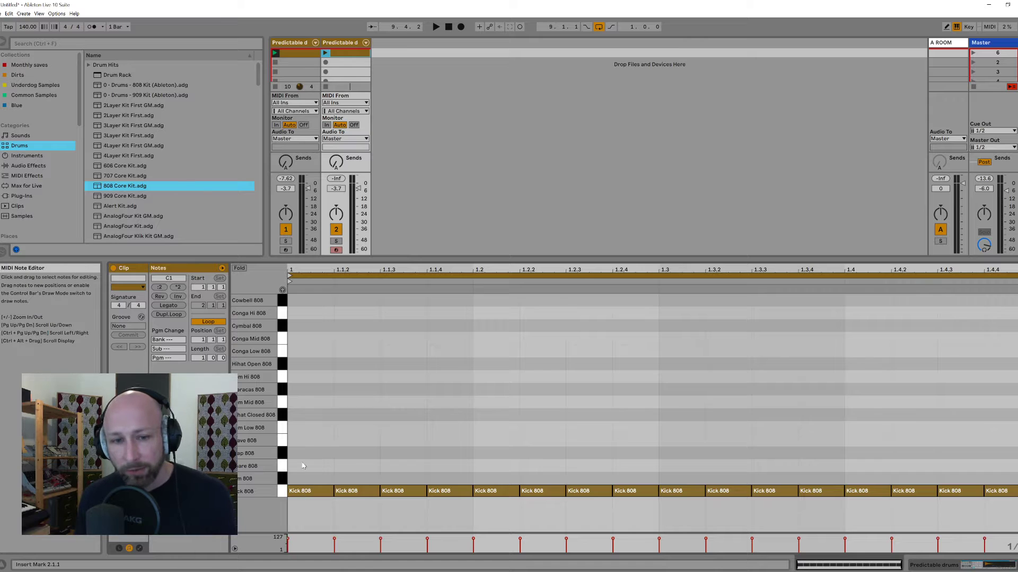
{"action": "left_click_drag", "start_coordinate": [303, 462], "coordinate": [1004, 507]}
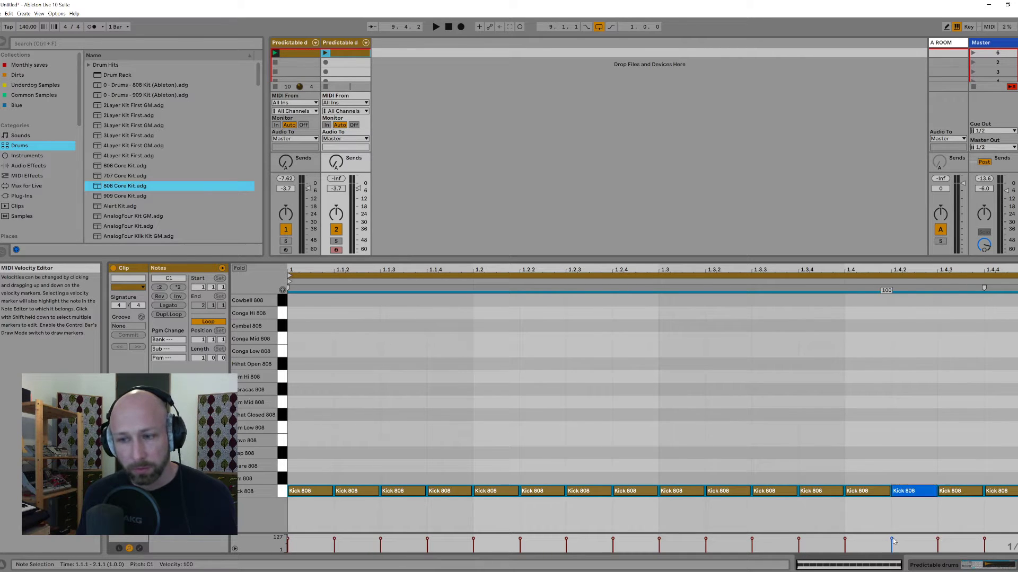
{"action": "left_click", "coordinate": [302, 463]}
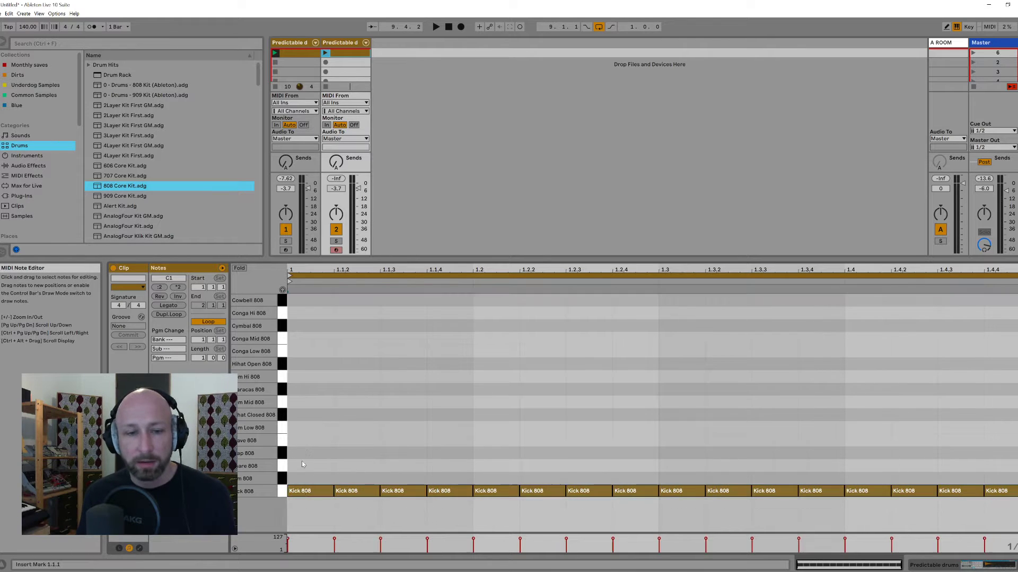
{"action": "left_click", "coordinate": [282, 290]}
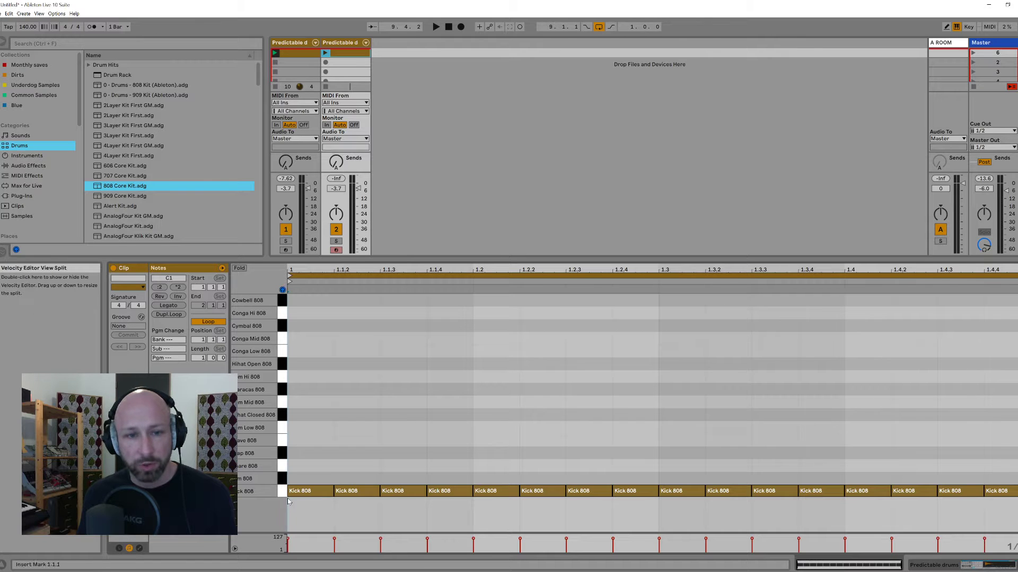
{"action": "left_click_drag", "start_coordinate": [283, 492], "coordinate": [282, 298]}
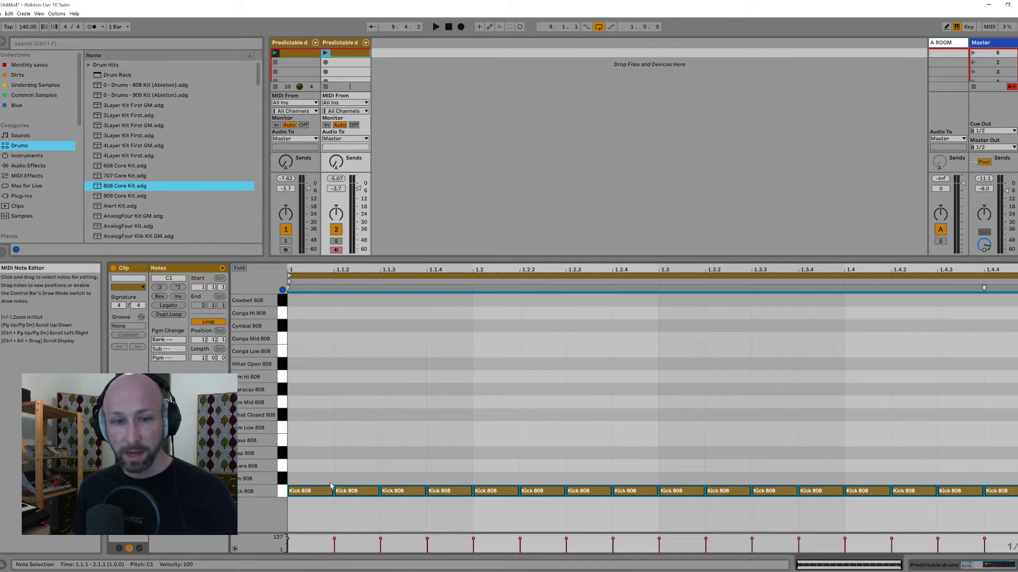
Insert the Random MIDI effect before the 808 drum rack on the duplicated track.
{"action": "left_click", "coordinate": [340, 47]}
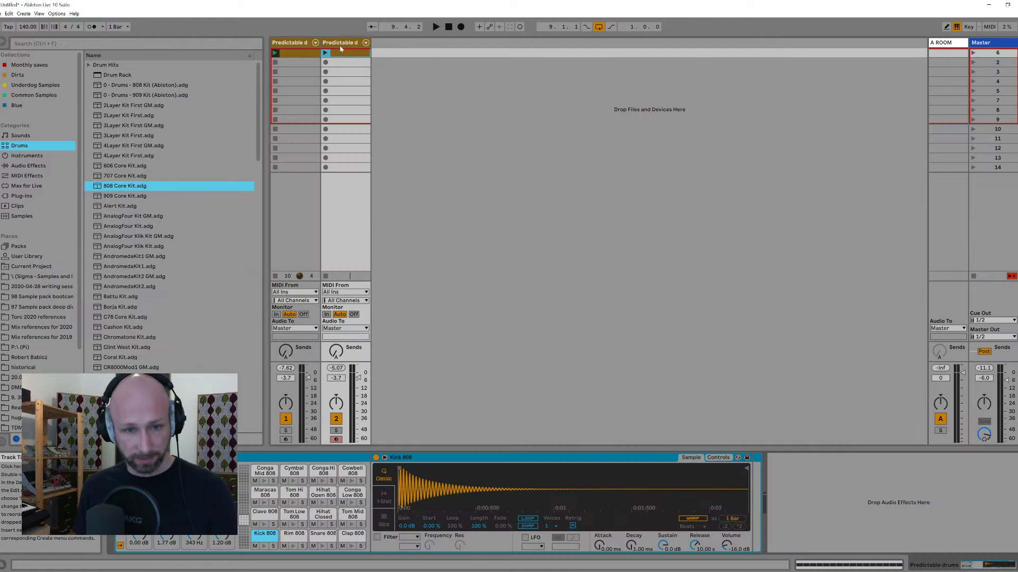
{"action": "left_click", "coordinate": [24, 176]}
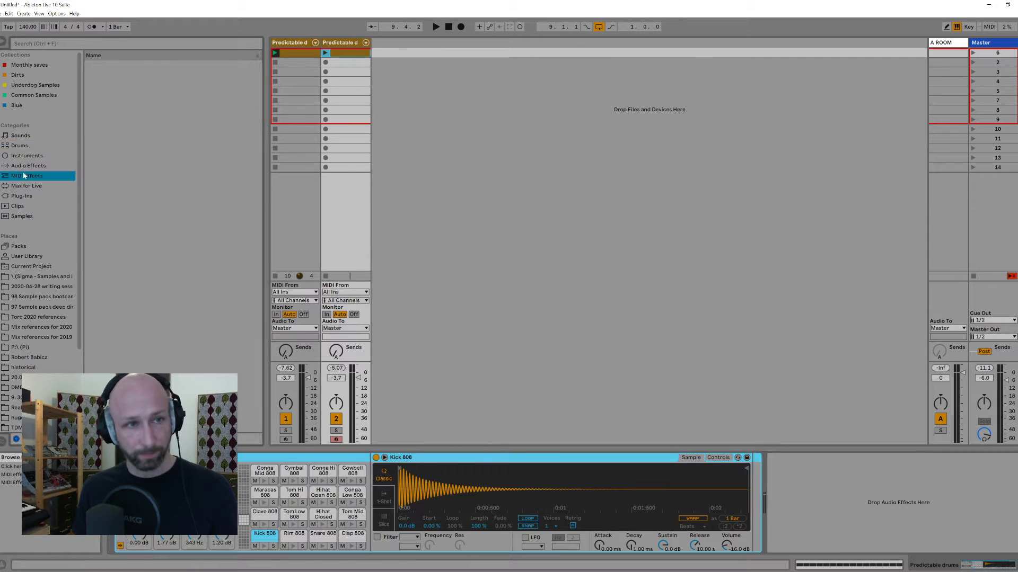
{"action": "left_click", "coordinate": [98, 114]}
{"action": "left_click", "coordinate": [97, 106]}
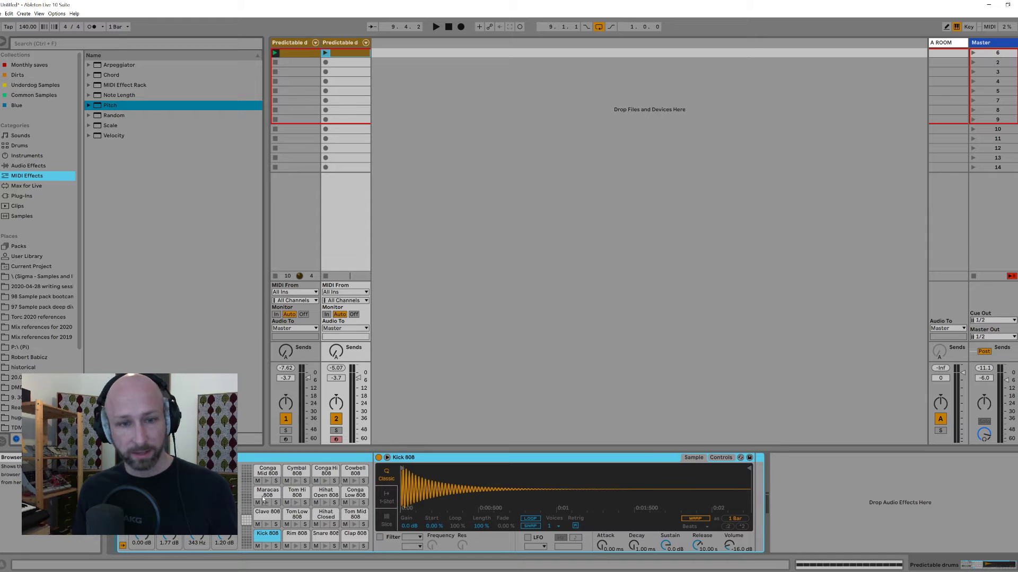
{"action": "left_click_drag", "start_coordinate": [99, 105], "coordinate": [135, 459]}
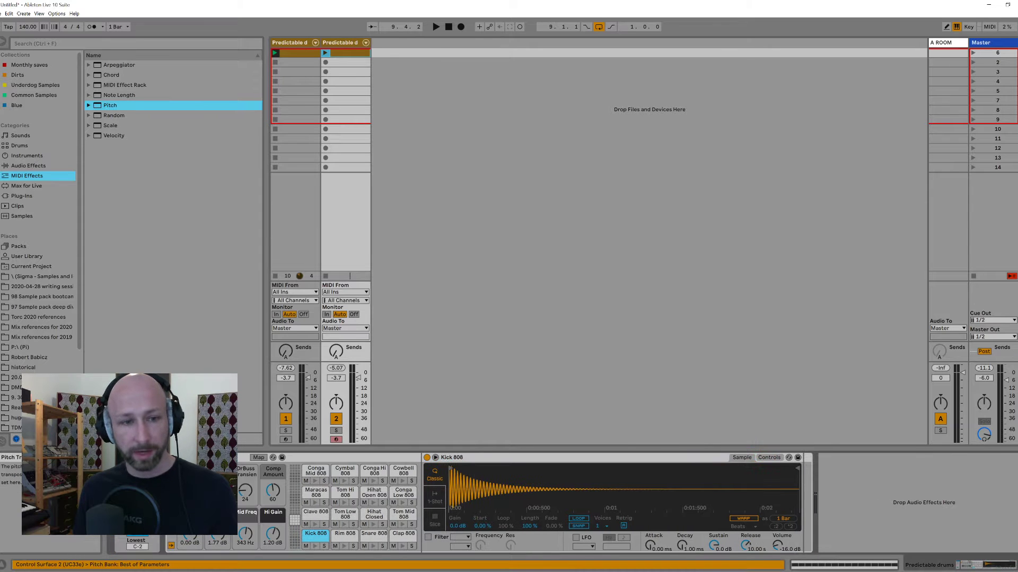
{"action": "left_click_drag", "start_coordinate": [112, 115], "coordinate": [186, 555]}
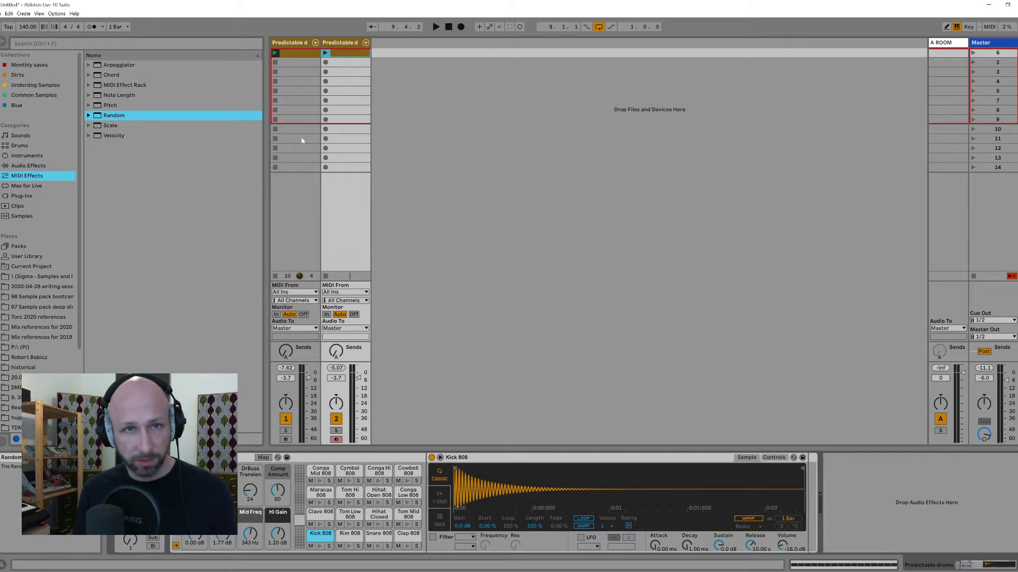
While auditioning playback, lower the duplicated track's volume to -4.6 dB and mute its Kick 808 pad.
{"action": "key", "text": "space"}
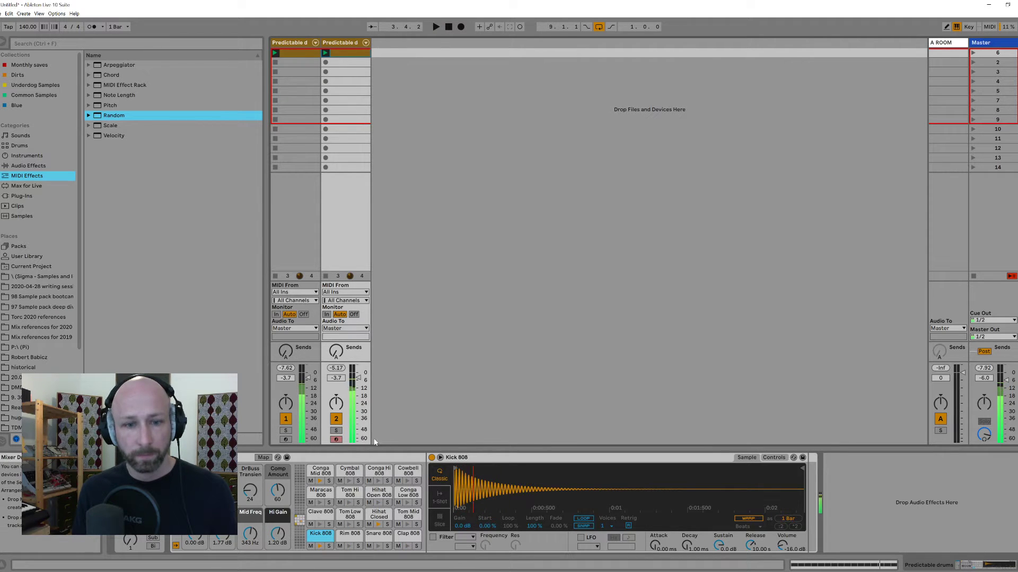
{"action": "key", "text": "space"}
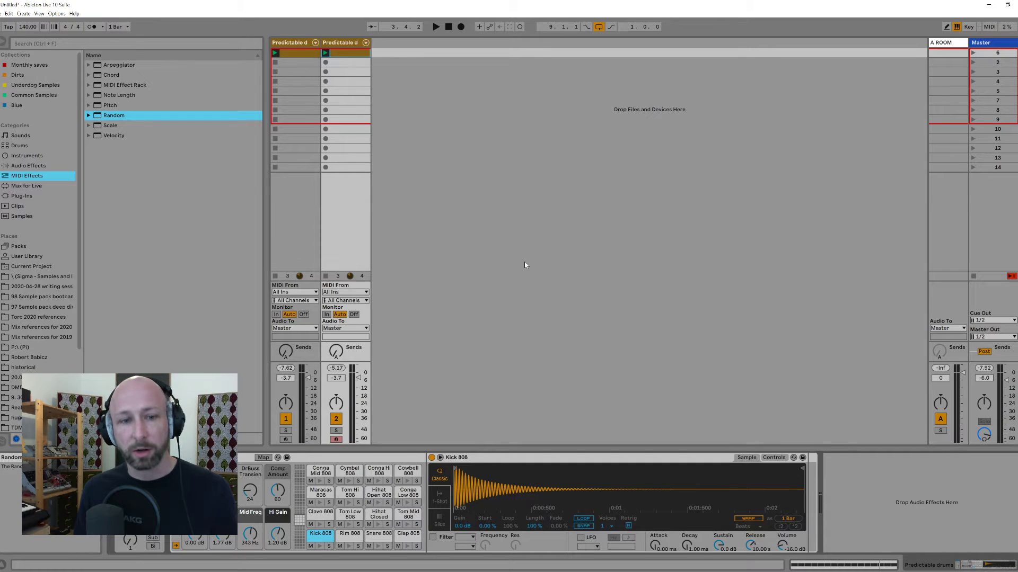
{"action": "key", "text": "space"}
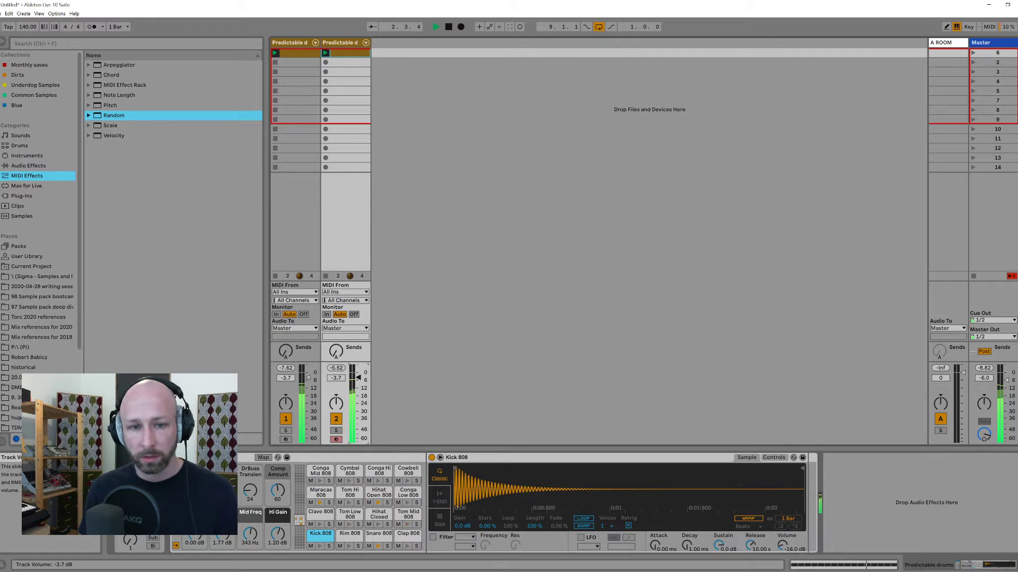
{"action": "left_click", "coordinate": [311, 546]}
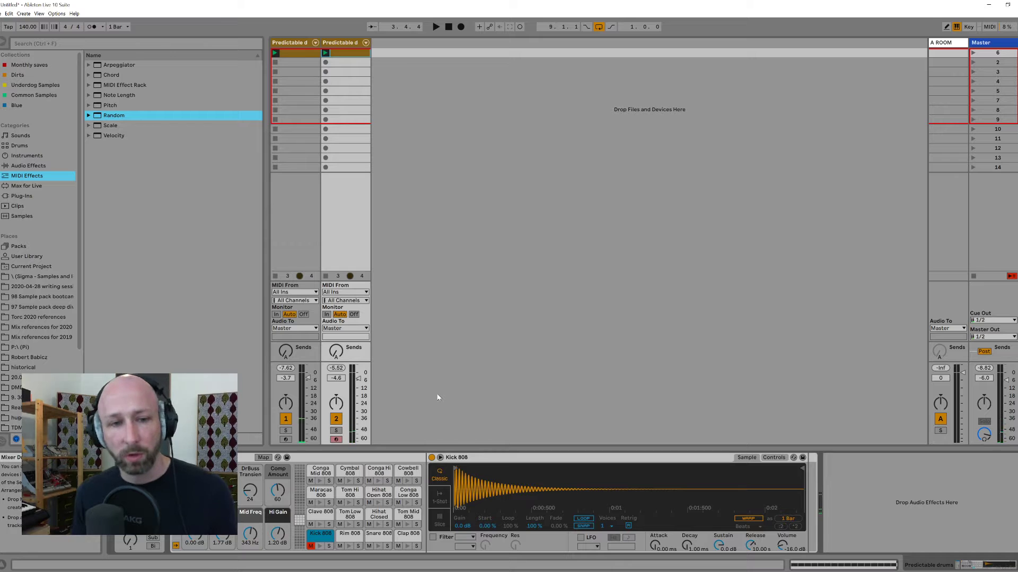
Play both drum tracks together a few times to hear the randomized hits without the duplicated track's kick.
{"action": "key", "text": "space"}
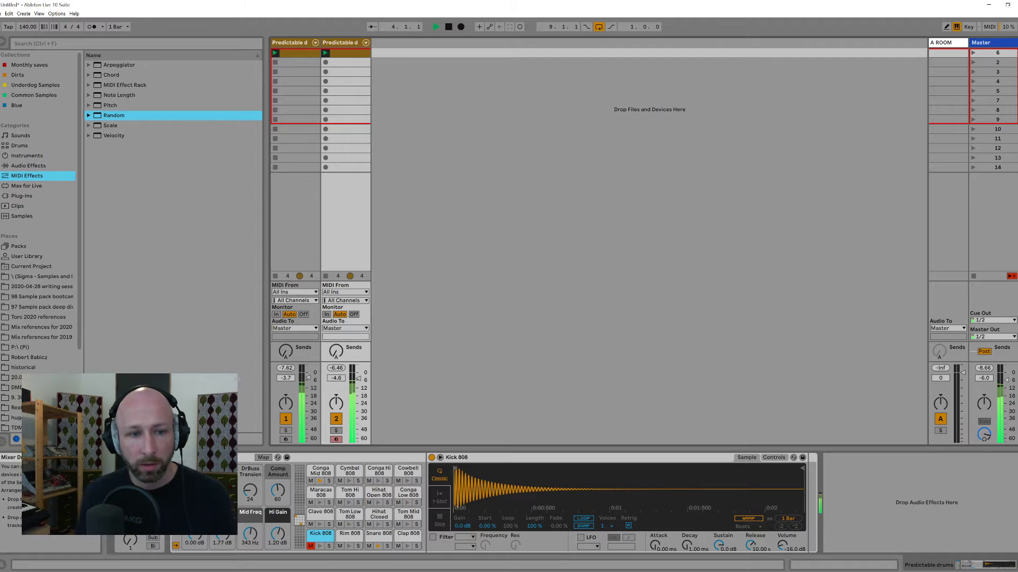
{"action": "key", "text": "space"}
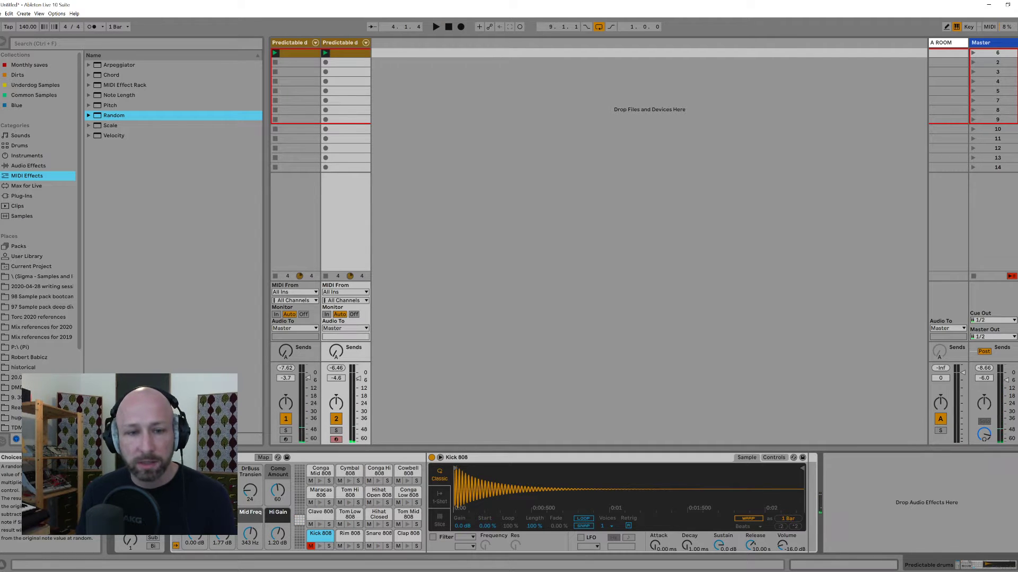
{"action": "key", "text": "space"}
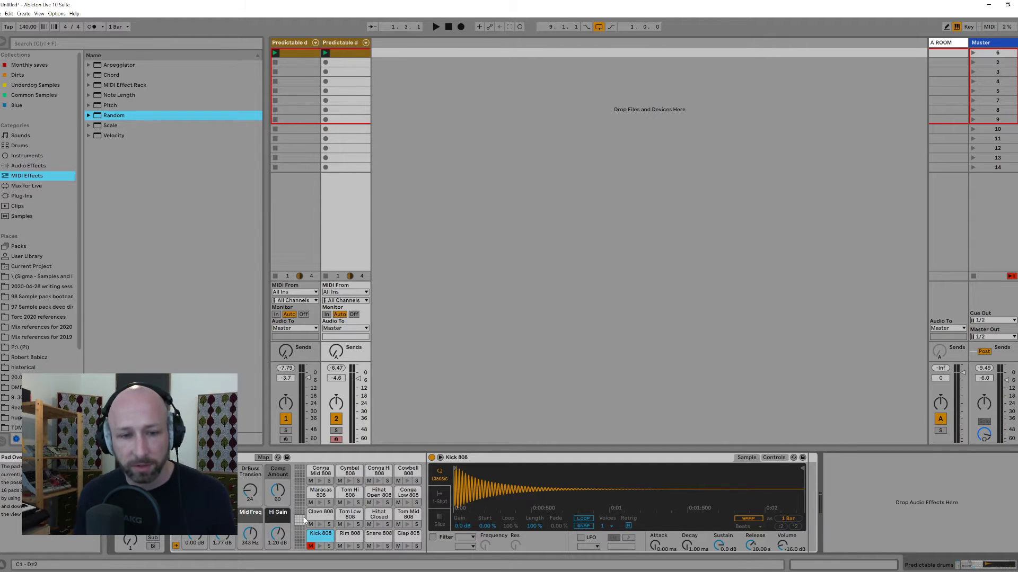
{"action": "key", "text": "space"}
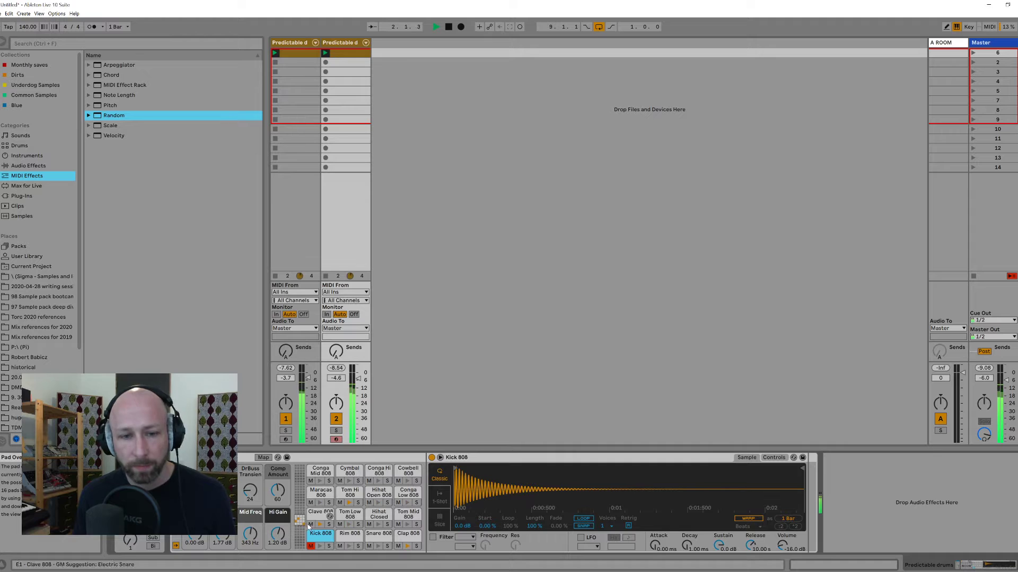
{"action": "key", "text": "space"}
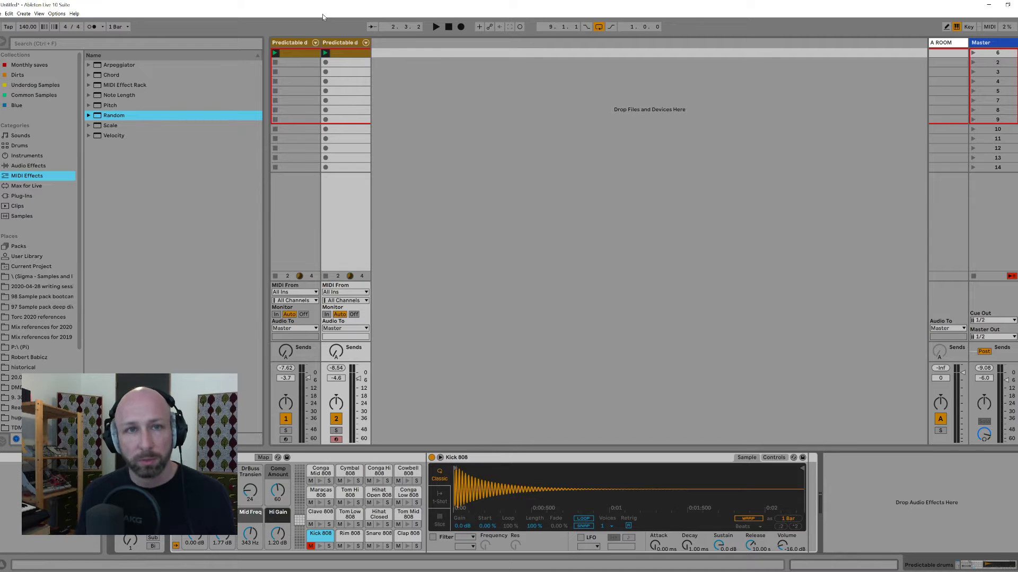
Rename the duplicated drum track as Unpredictable.
{"action": "left_click", "coordinate": [303, 42]}
{"action": "left_click", "coordinate": [345, 42]}
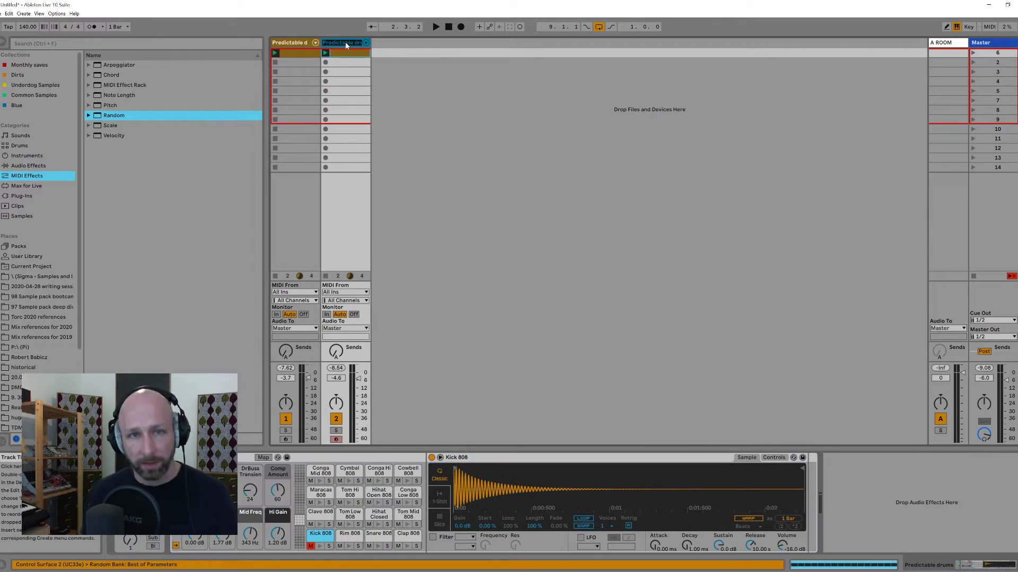
{"action": "type", "text": "Un"}
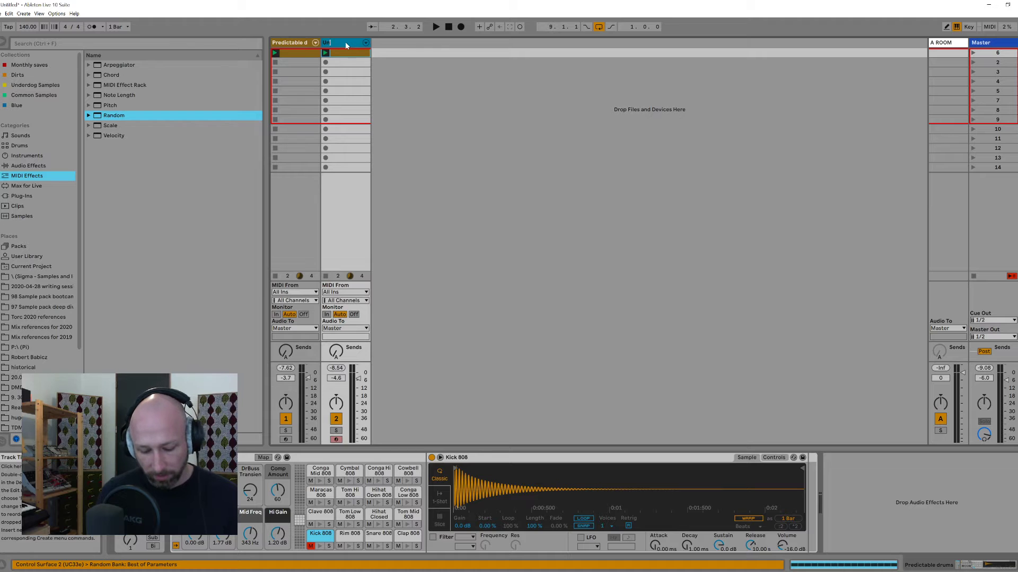
{"action": "type", "text": "predictable"}
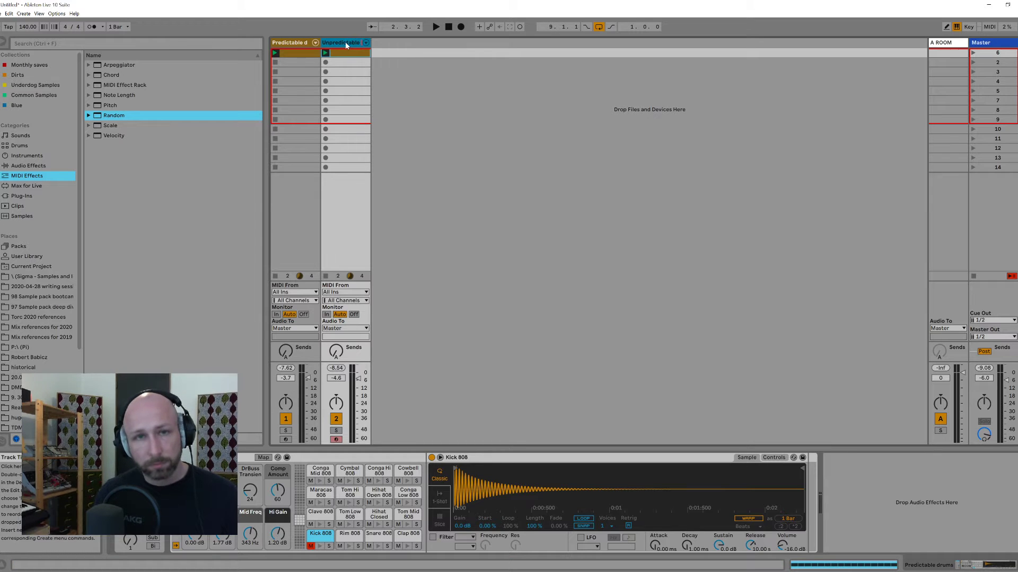
{"action": "key", "text": "Return"}
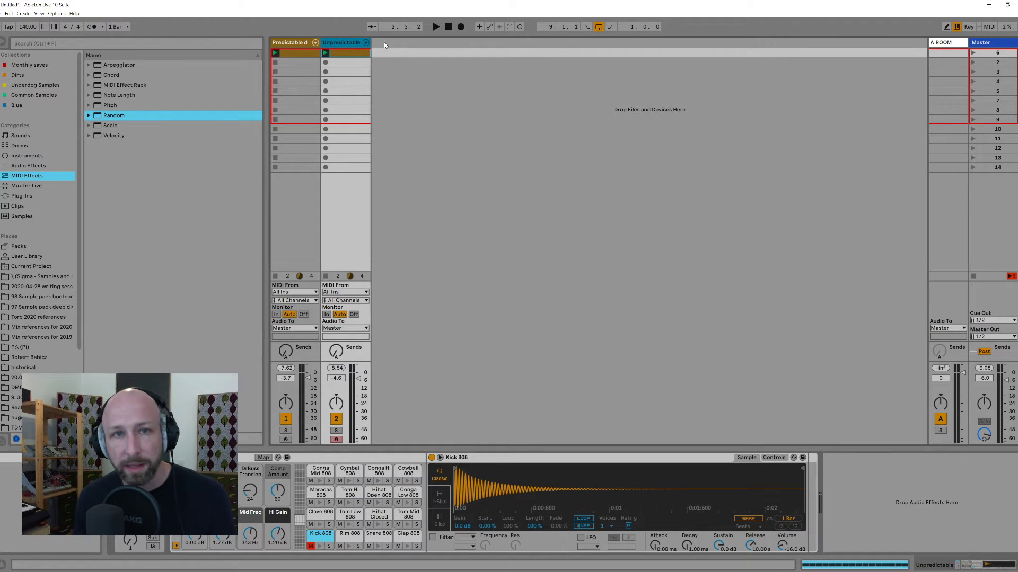
Listen to the predictable and unpredictable tracks together and select the Cowbell 808 pad.
{"action": "left_click", "coordinate": [436, 27]}
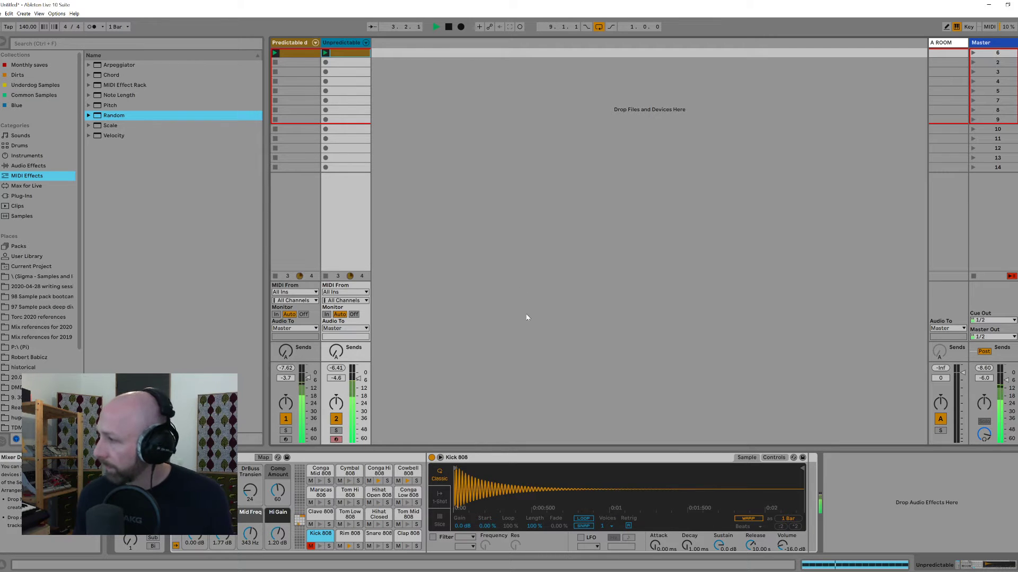
{"action": "key", "text": "space"}
{"action": "left_click", "coordinate": [406, 471]}
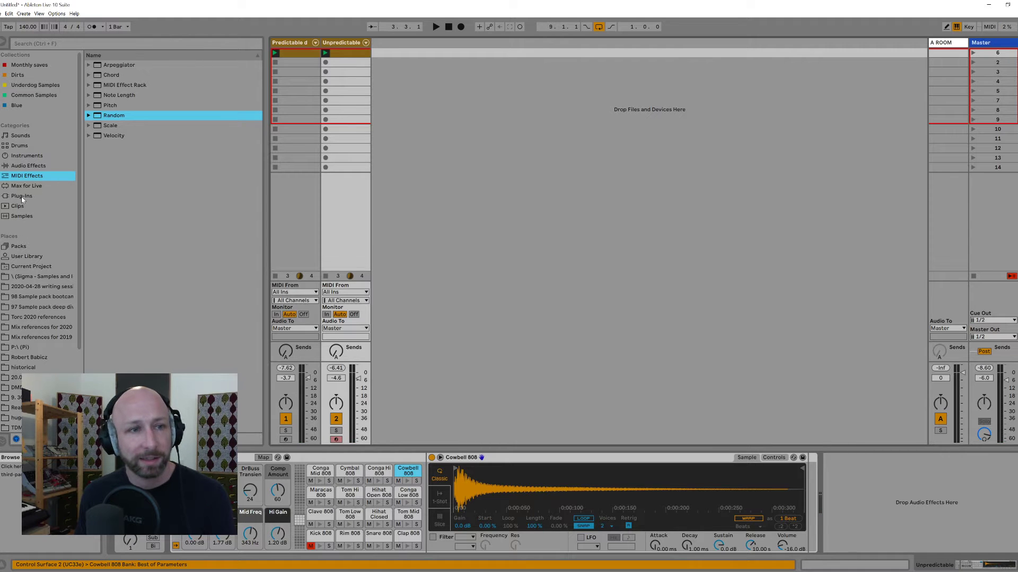
Add the Main Hall reverb preset after the drum rack on the Unpredictable track.
{"action": "left_click", "coordinate": [27, 166]}
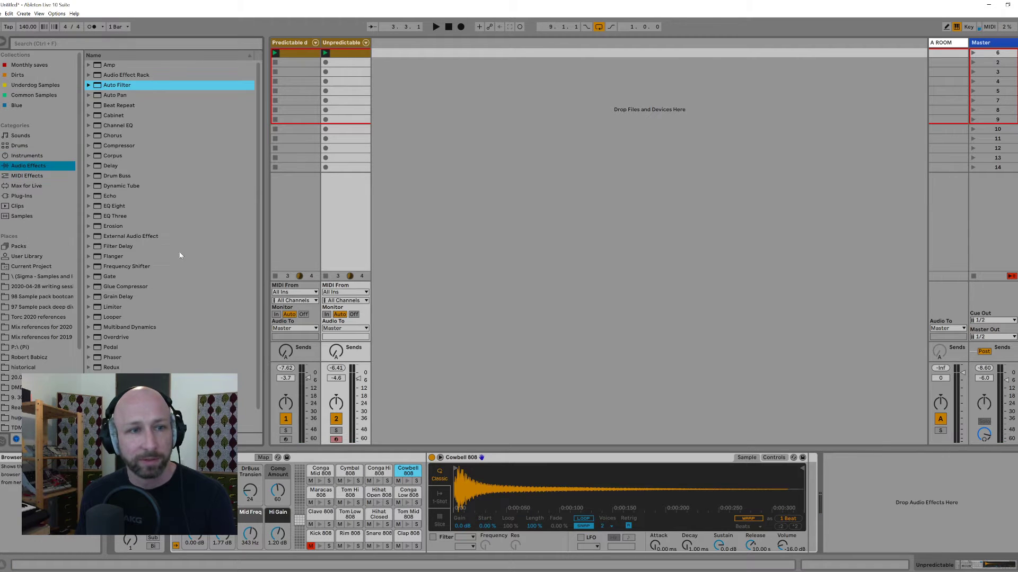
{"action": "left_click", "coordinate": [103, 367]}
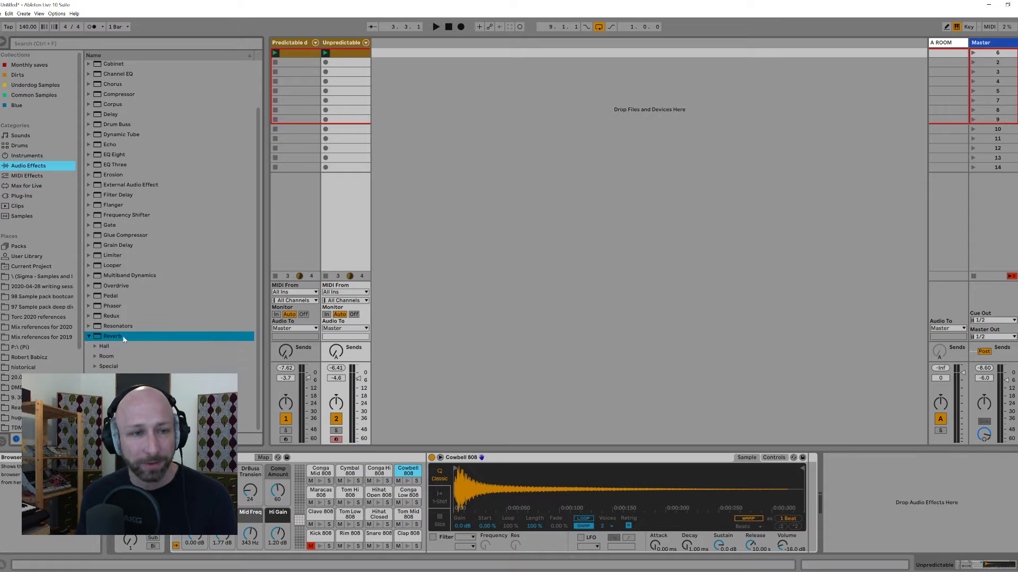
{"action": "left_click", "coordinate": [96, 348]}
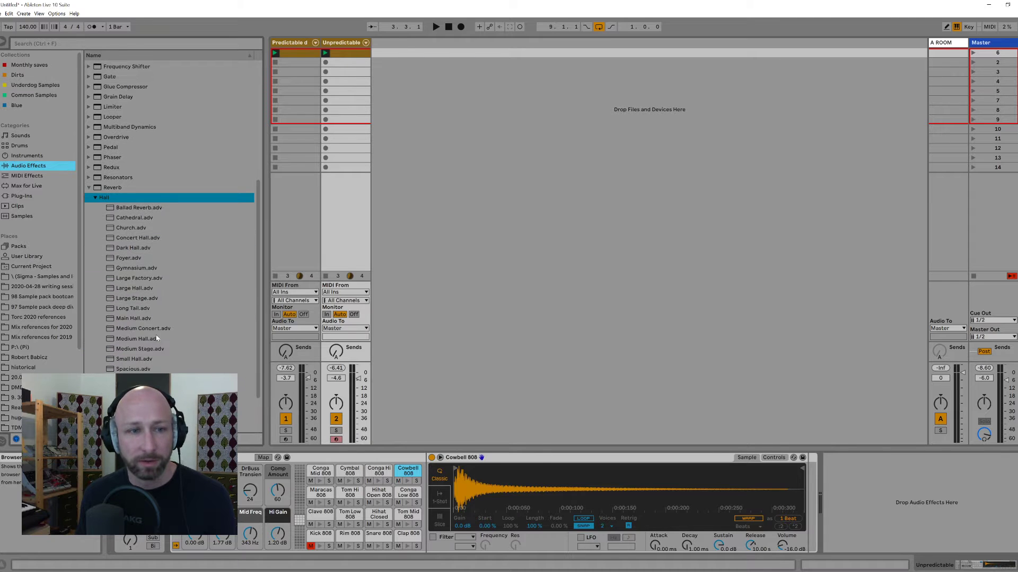
{"action": "left_click", "coordinate": [135, 318]}
{"action": "left_click_drag", "start_coordinate": [130, 311], "coordinate": [861, 504]}
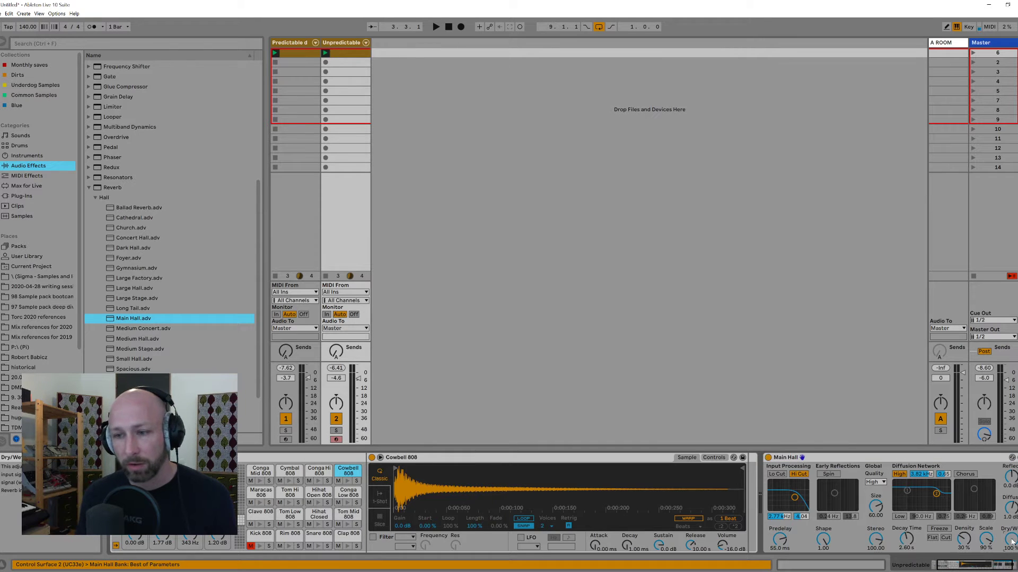
Set the Main Hall reverb's Dry/Wet to 29% during playback and listen to the result.
{"action": "key", "text": "space"}
{"action": "mouse_move", "coordinate": [1014, 542]}
{"action": "left_mouse_down"}
{"action": "mouse_move", "coordinate": [1014, 567]}
{"action": "mouse_move", "coordinate": [1014, 543]}
{"action": "left_mouse_up"}
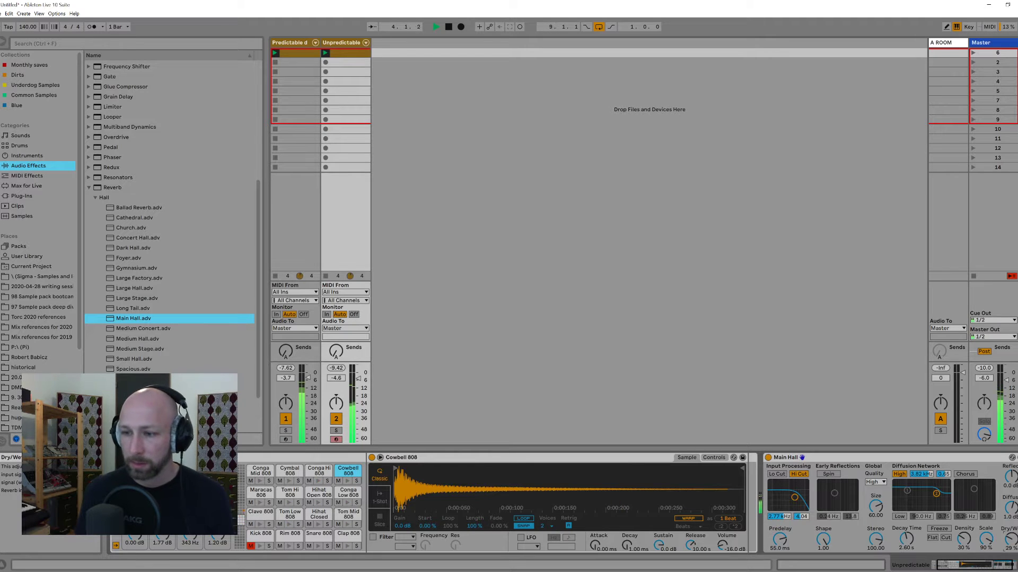
{"action": "left_click", "coordinate": [999, 568]}
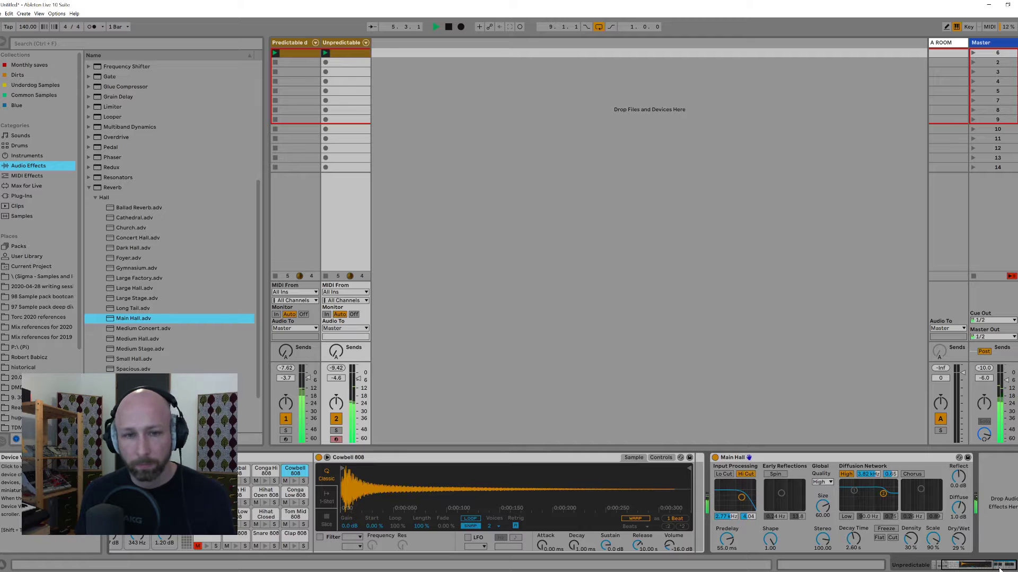
{"action": "mouse_move", "coordinate": [999, 569]}
{"action": "left_mouse_down"}
{"action": "mouse_move", "coordinate": [989, 568]}
{"action": "mouse_move", "coordinate": [1004, 568]}
{"action": "left_mouse_up"}
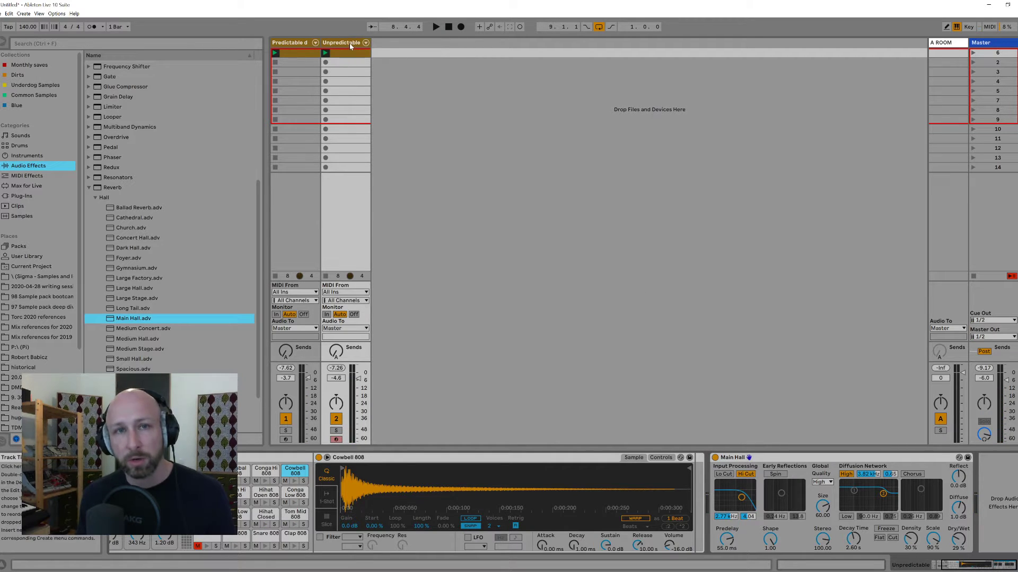
Insert a MIDI track that takes its input from Unpredictable, arm it and start recording in its first clip slot.
{"action": "key", "text": "ctrl+shift+t"}
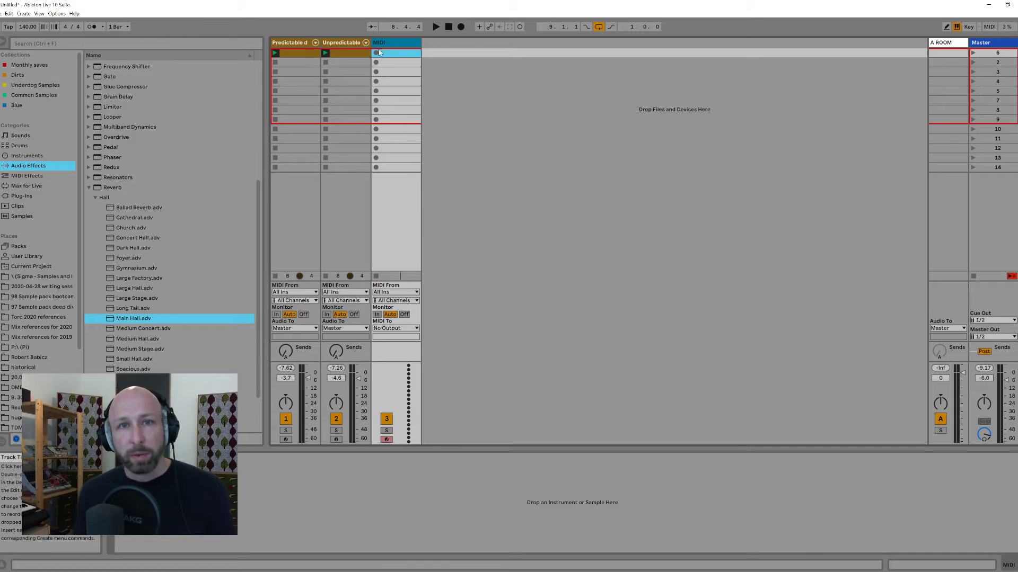
{"action": "left_click", "coordinate": [385, 293]}
{"action": "left_click", "coordinate": [361, 351]}
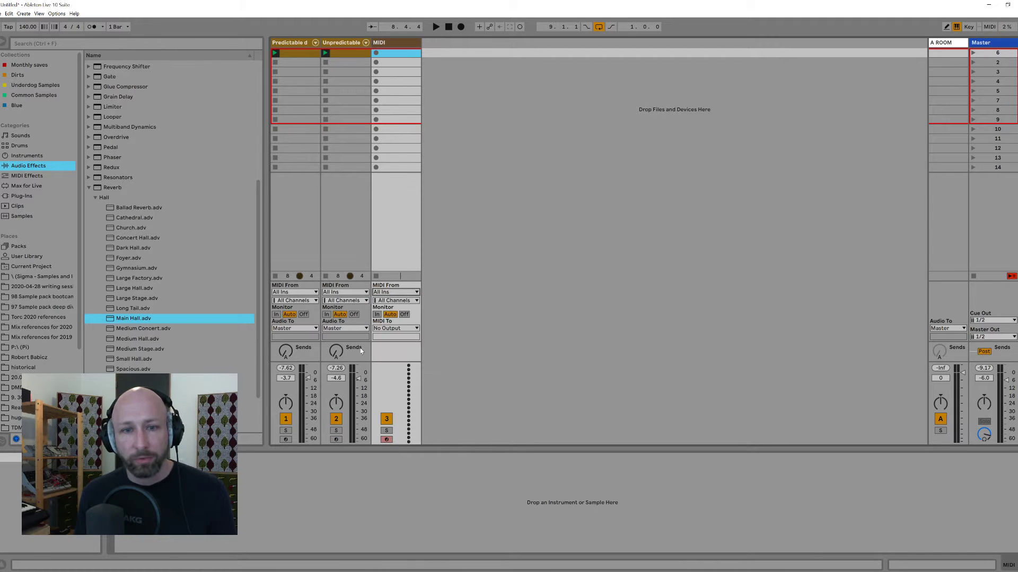
{"action": "left_click", "coordinate": [386, 439]}
{"action": "left_click", "coordinate": [375, 54]}
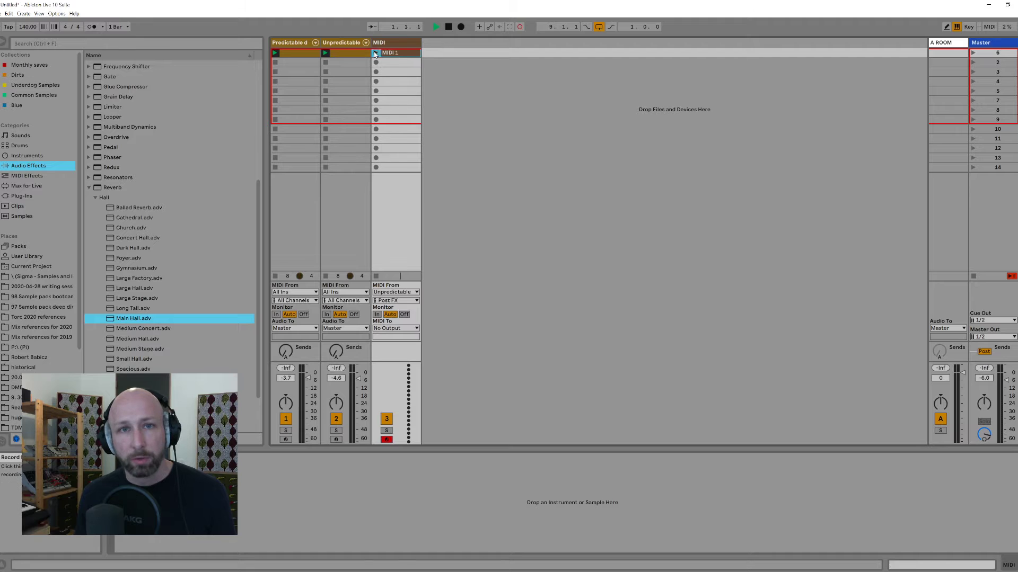
Open the clip being recorded on the MIDI track, stop the recording and shorten its loop to three beats starting at 1.1.1.
{"action": "double_click", "coordinate": [398, 57]}
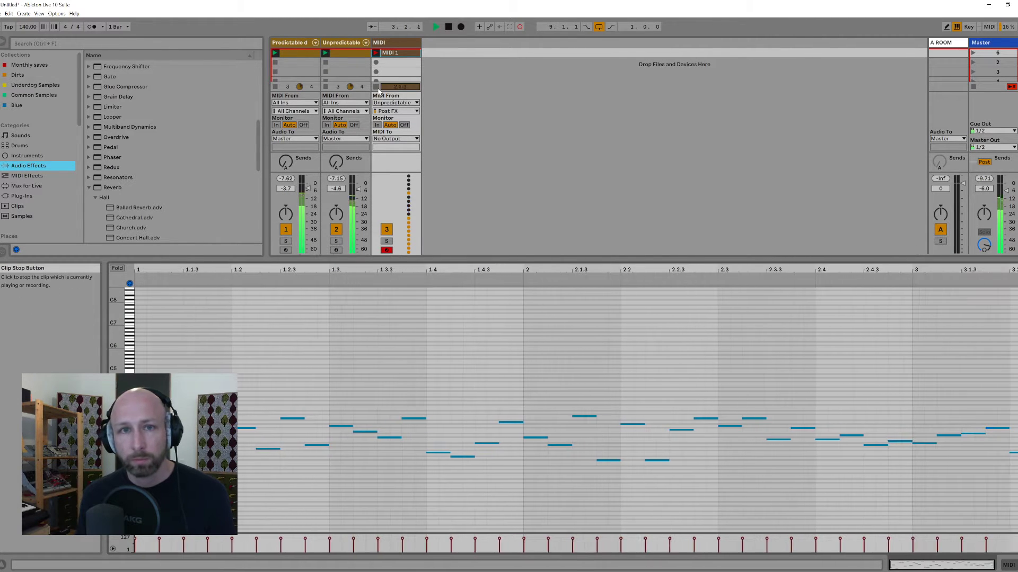
{"action": "key", "text": "space"}
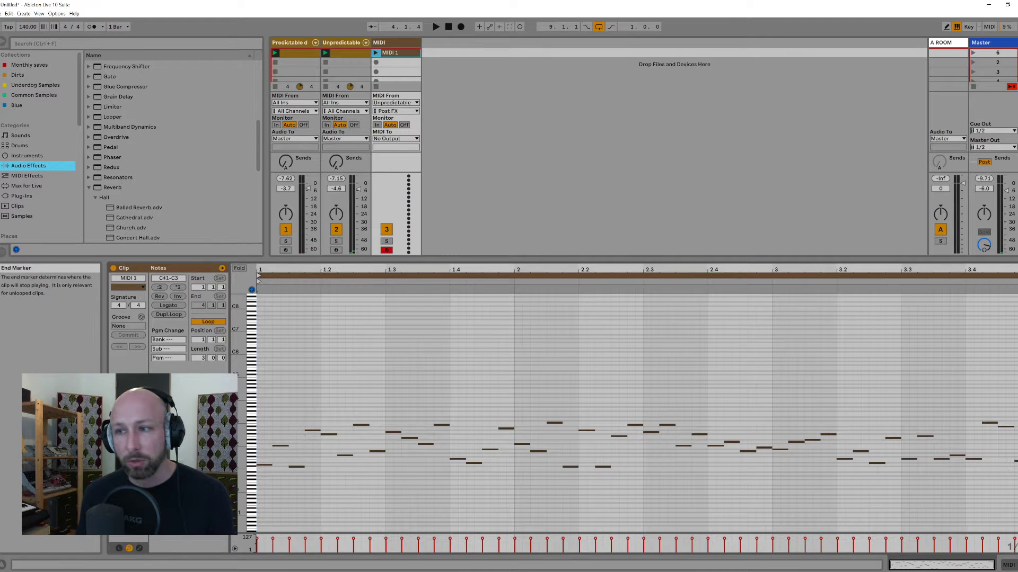
{"action": "left_click_drag", "start_coordinate": [1017, 276], "coordinate": [450, 255]}
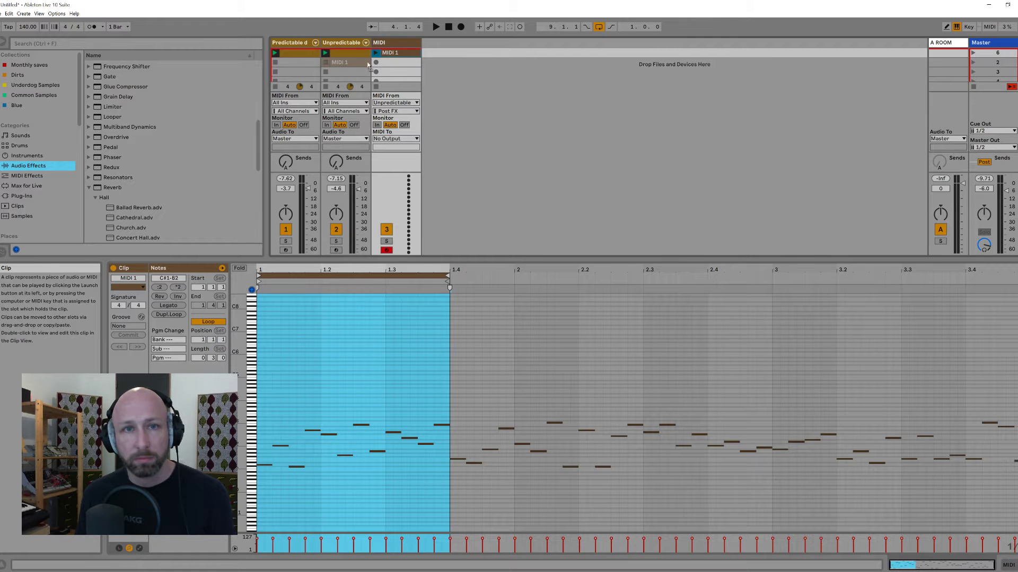
Duplicate the Unpredictable track, name the copy Curated and deactivate the original.
{"action": "left_click", "coordinate": [331, 50]}
{"action": "left_click", "coordinate": [338, 47]}
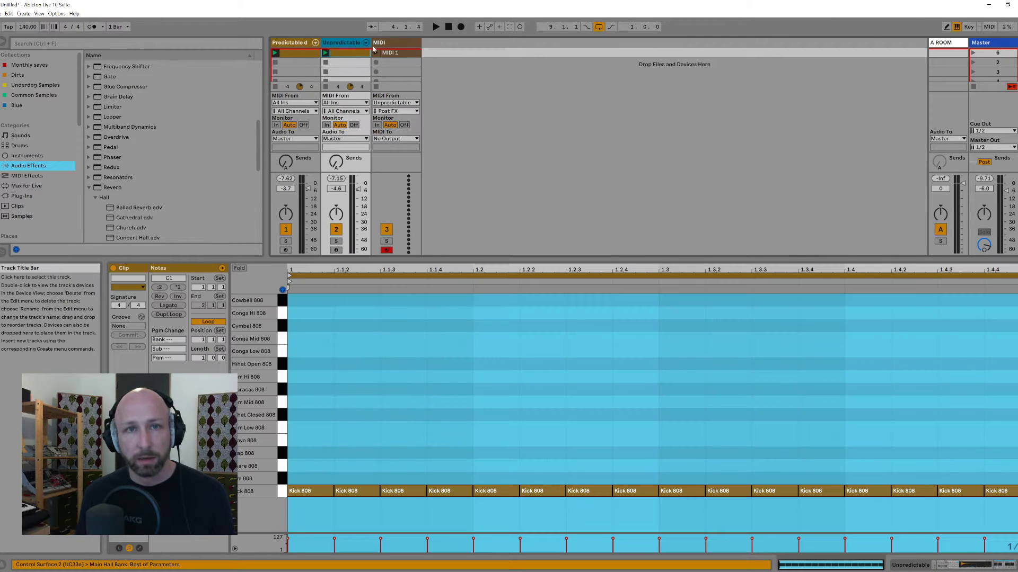
{"action": "key", "text": "ctrl+d"}
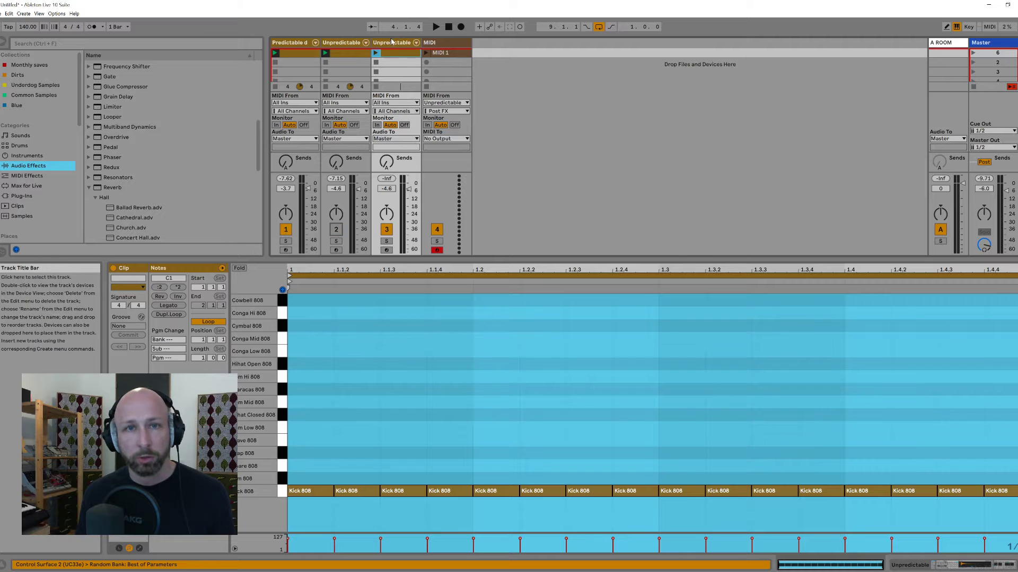
{"action": "key", "text": "ctrl+r"}
{"action": "type", "text": "Cu"}
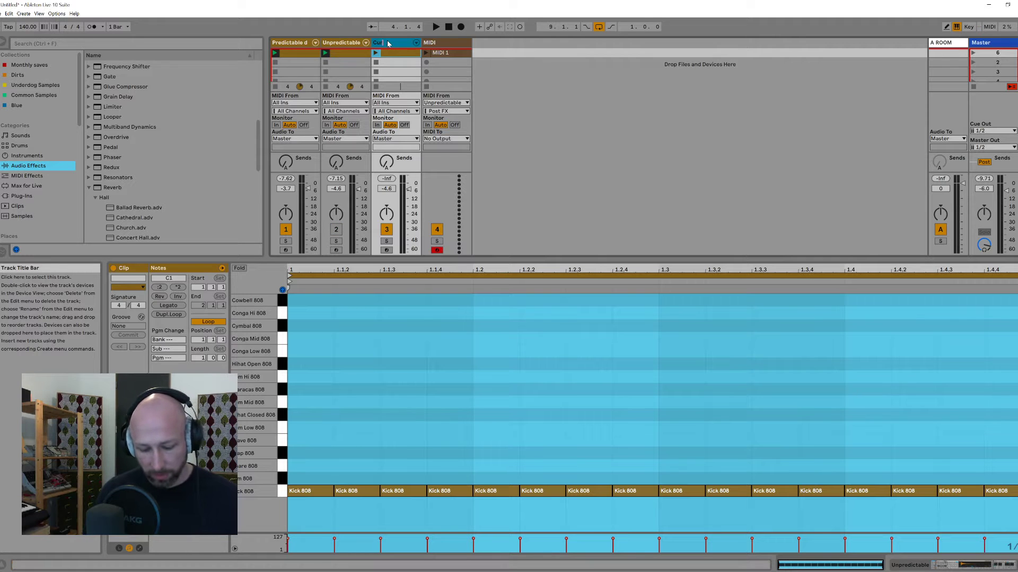
{"action": "key", "text": "Return"}
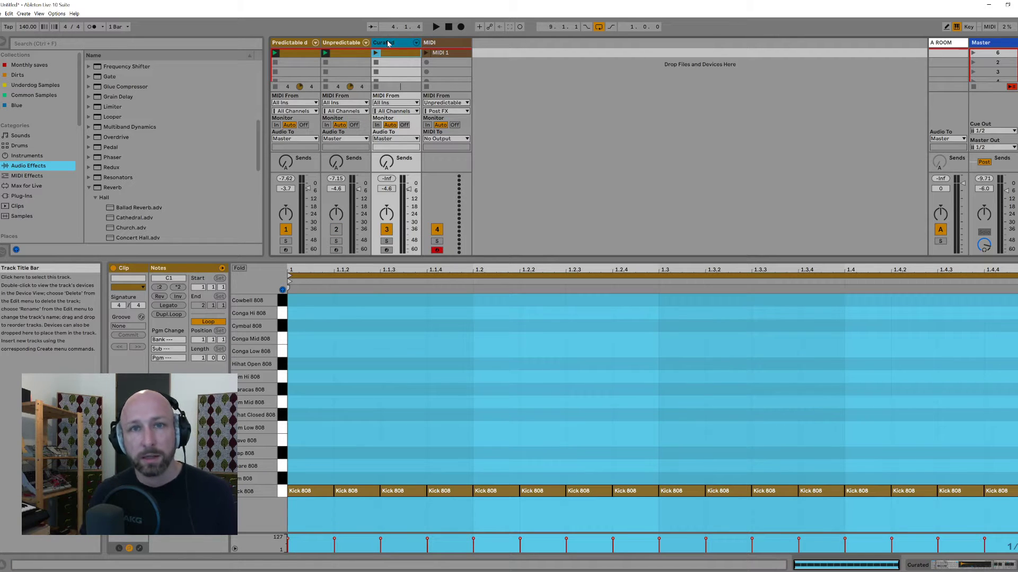
Move the MIDI 1 clip into the Curated track's first slot and, during playback, shorten its loop to two beats.
{"action": "left_click_drag", "start_coordinate": [440, 52], "coordinate": [389, 52]}
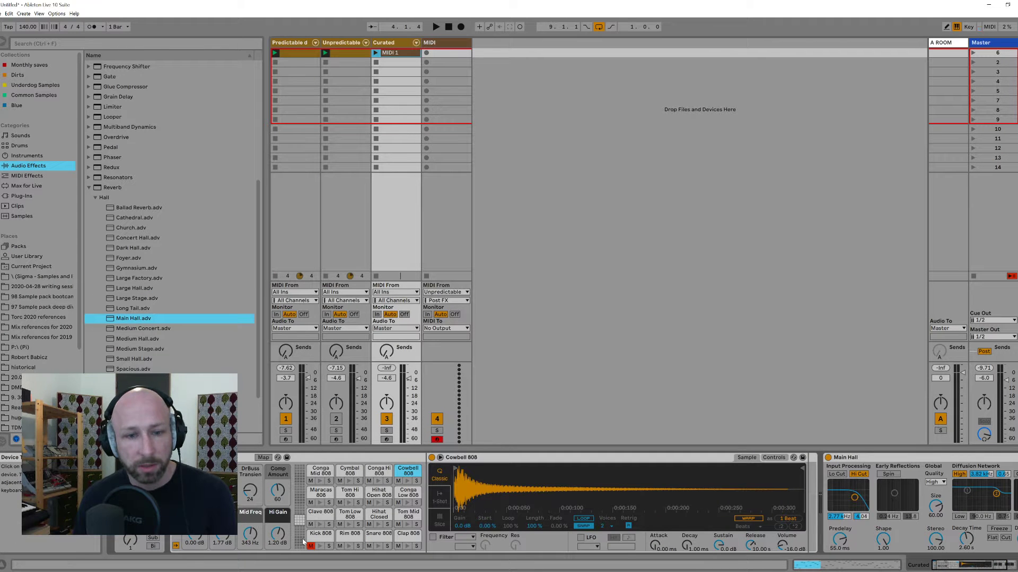
{"action": "key", "text": "space"}
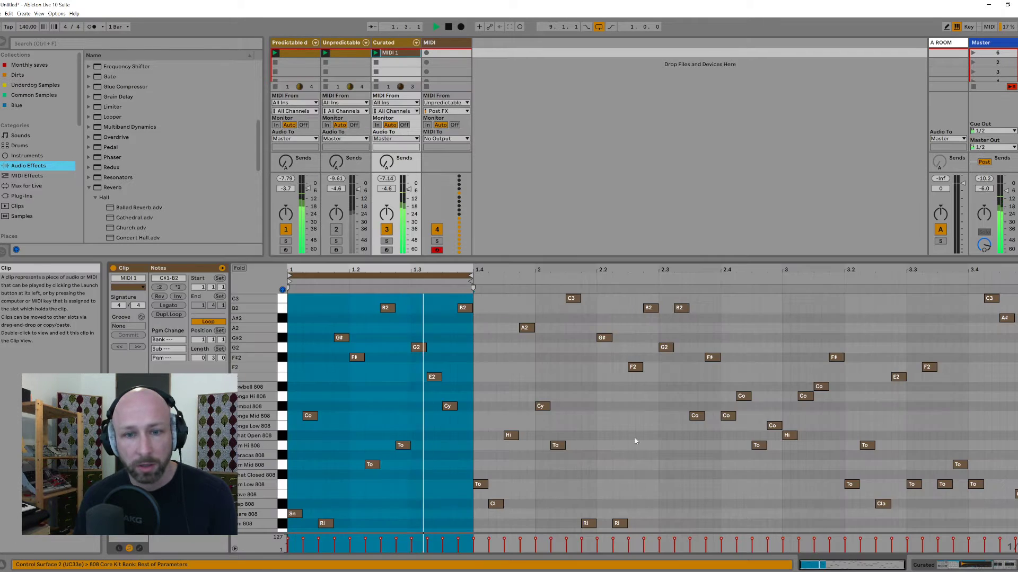
{"action": "left_click_drag", "start_coordinate": [471, 275], "coordinate": [412, 277]}
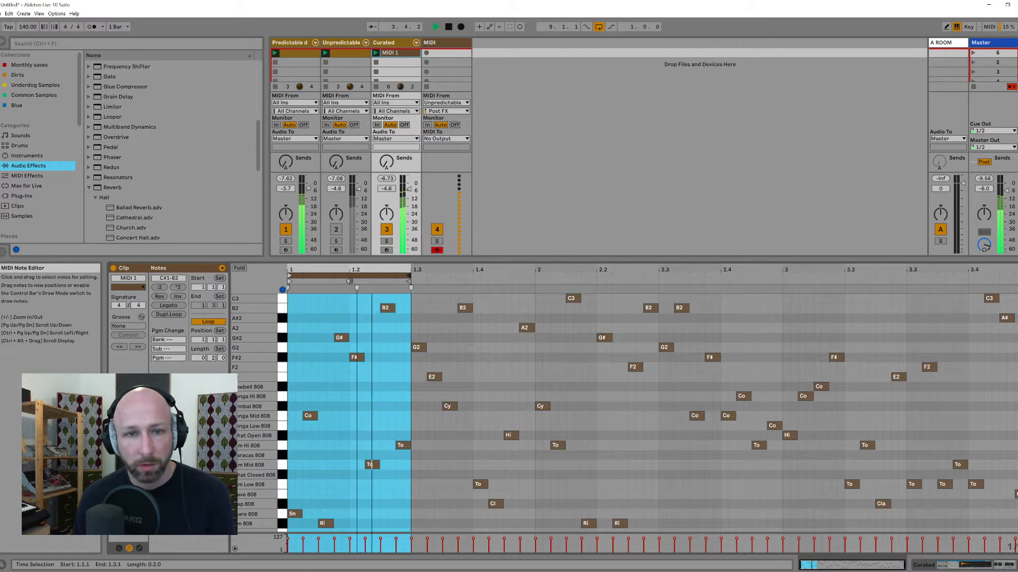
Audition other parts of the recording with a two-beat loop at 2.3.1 and one-beat loops at 3.2.1 and 3.3.1.
{"action": "left_click_drag", "start_coordinate": [348, 281], "coordinate": [713, 276]}
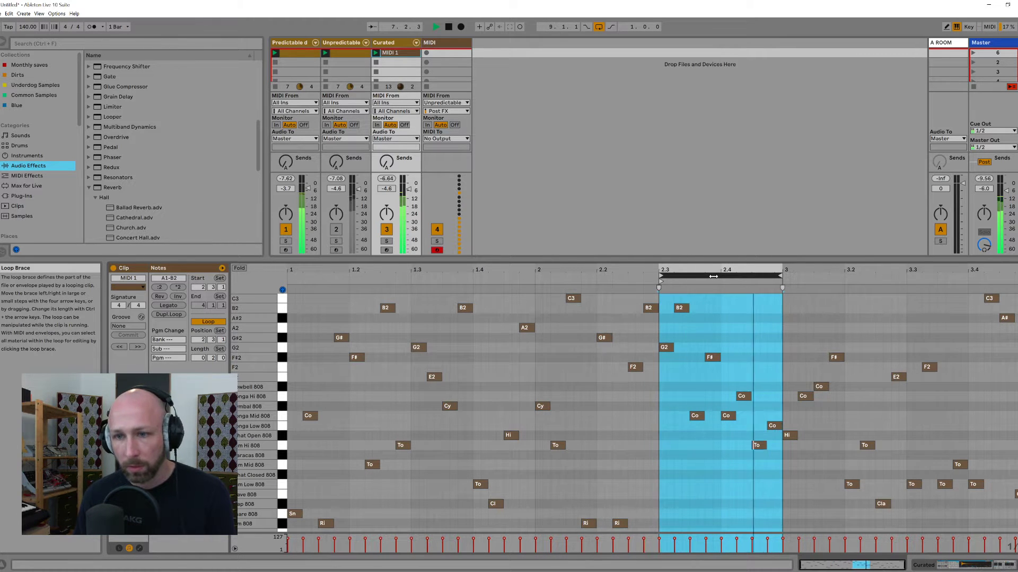
{"action": "mouse_move", "coordinate": [780, 275]}
{"action": "left_mouse_down"}
{"action": "mouse_move", "coordinate": [714, 275]}
{"action": "mouse_move", "coordinate": [917, 275]}
{"action": "left_mouse_up"}
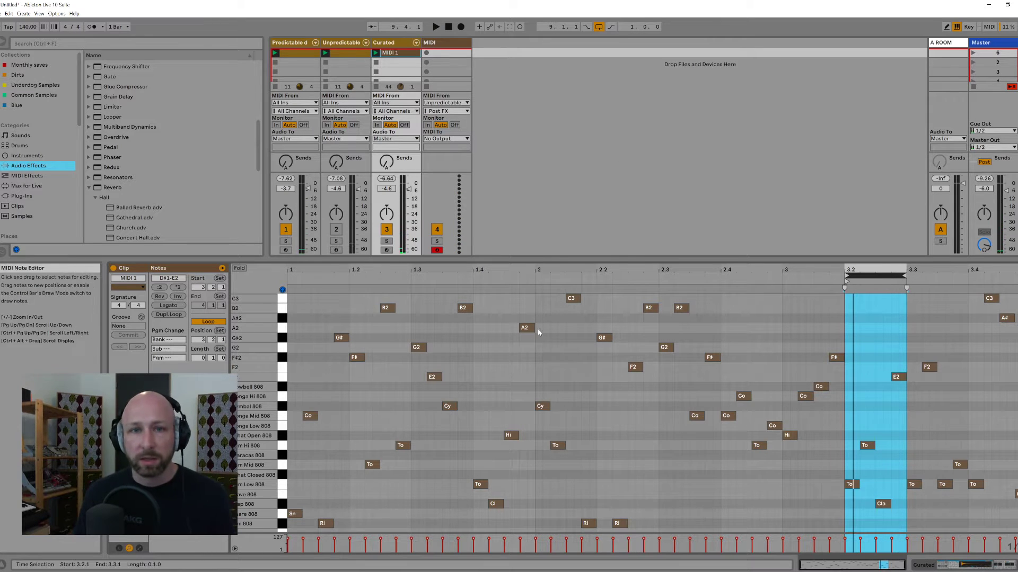
{"action": "left_click", "coordinate": [892, 368]}
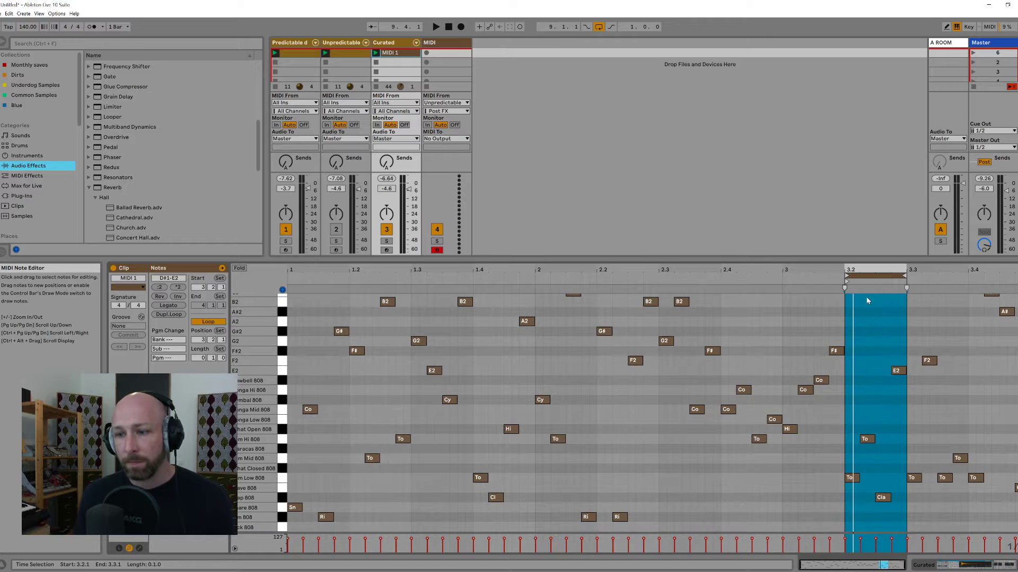
{"action": "left_click_drag", "start_coordinate": [877, 276], "coordinate": [940, 276]}
{"action": "key", "text": "space"}
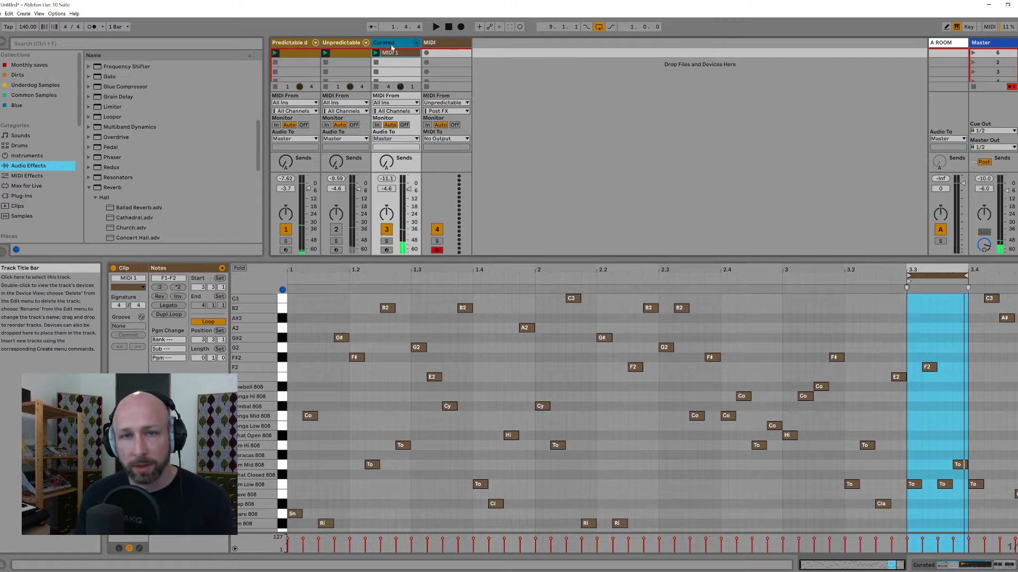
Delete the Curated and MIDI tracks and reactivate the Unpredictable track.
{"action": "key", "text": "Delete"}
{"action": "key", "text": "Delete"}
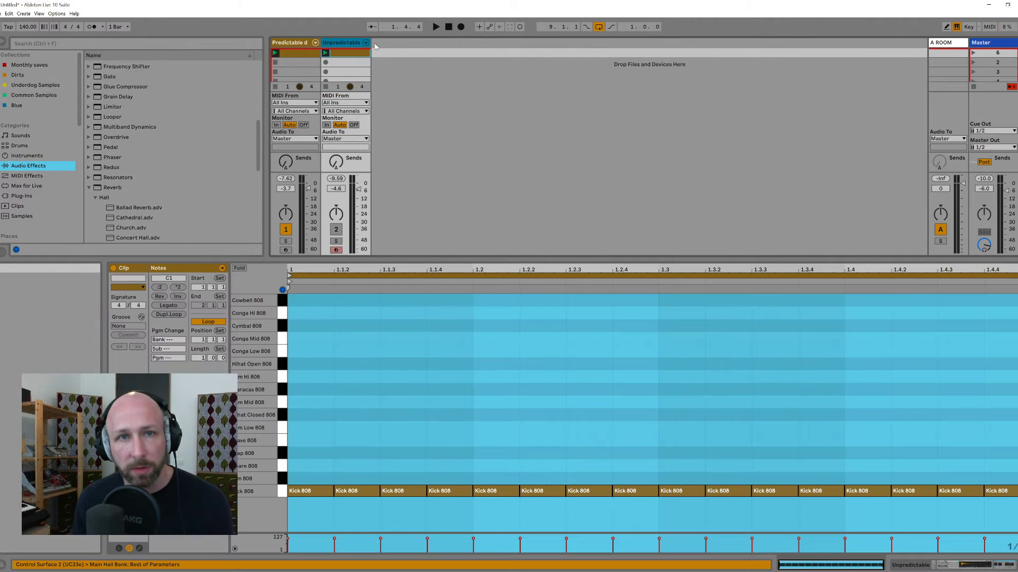
{"action": "left_click", "coordinate": [336, 229]}
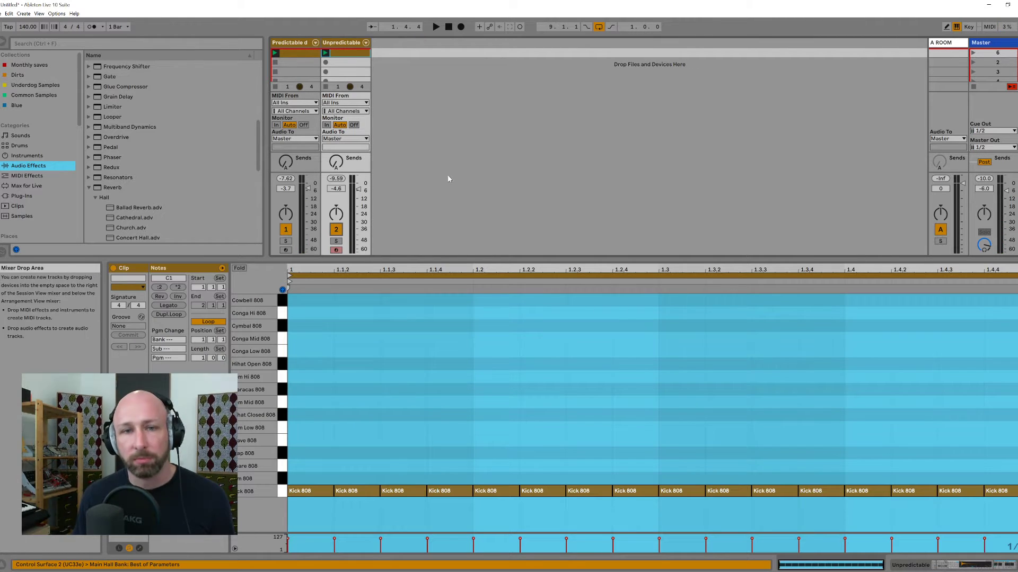
Play the Predictable and Unpredictable tracks together while viewing the Unpredictable track's device chain.
{"action": "left_click", "coordinate": [338, 42]}
{"action": "key", "text": "space"}
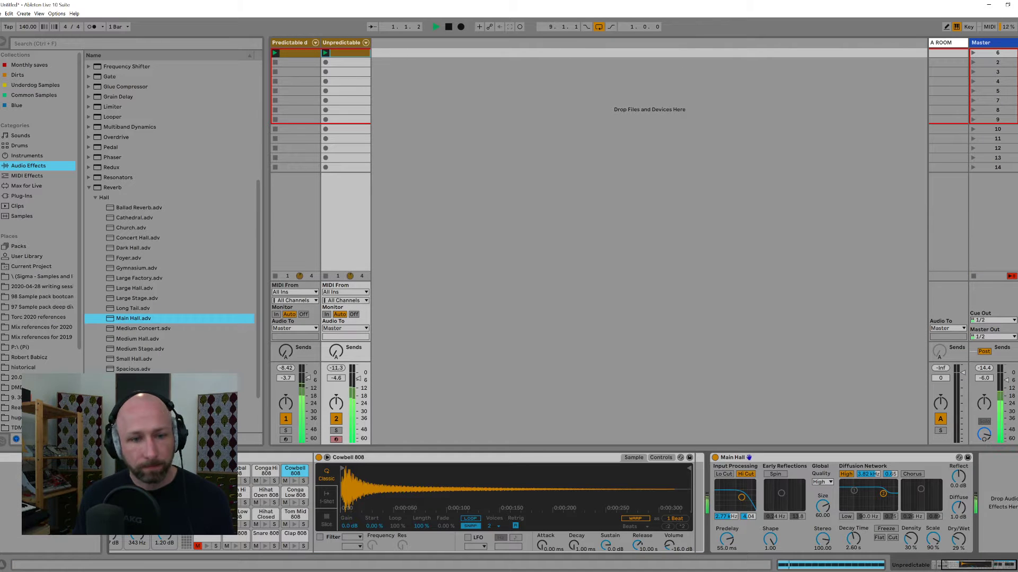
{"action": "left_click_drag", "start_coordinate": [961, 564], "coordinate": [953, 563]}
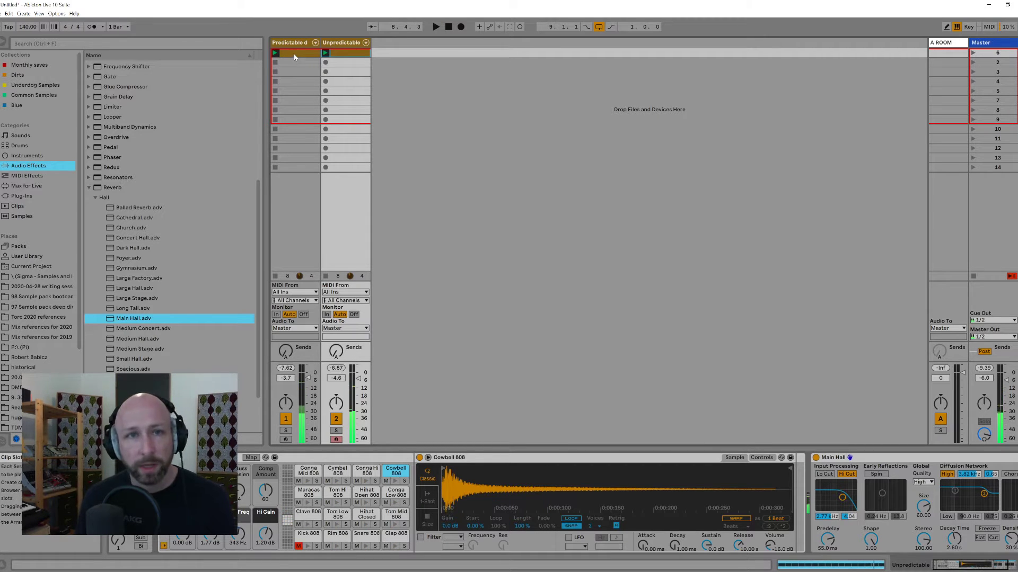
Open the Predictable drums clip and duplicate its loop twice to make the pattern four bars long.
{"action": "double_click", "coordinate": [294, 53]}
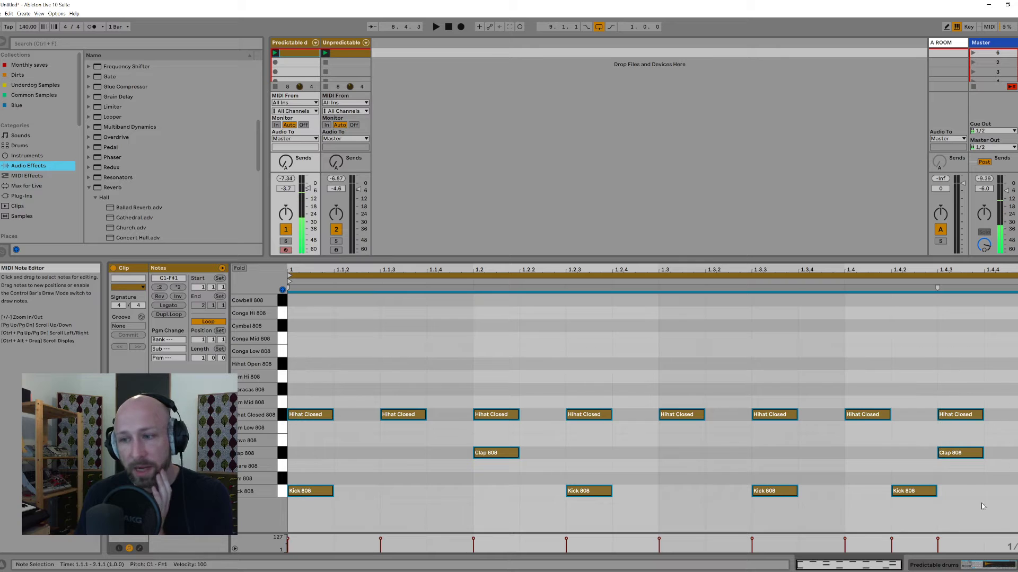
{"action": "left_click", "coordinate": [169, 315]}
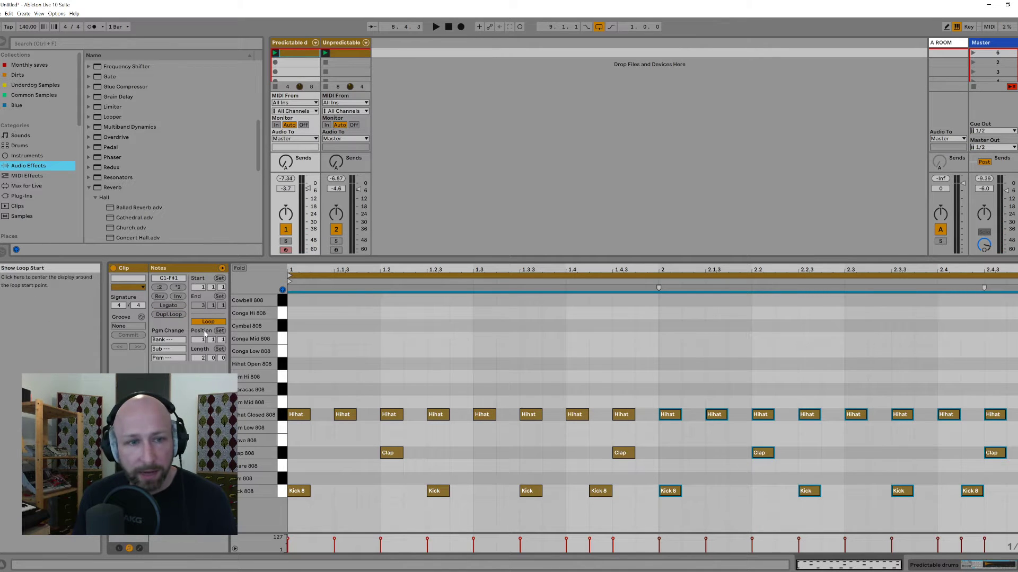
{"action": "left_click", "coordinate": [170, 315]}
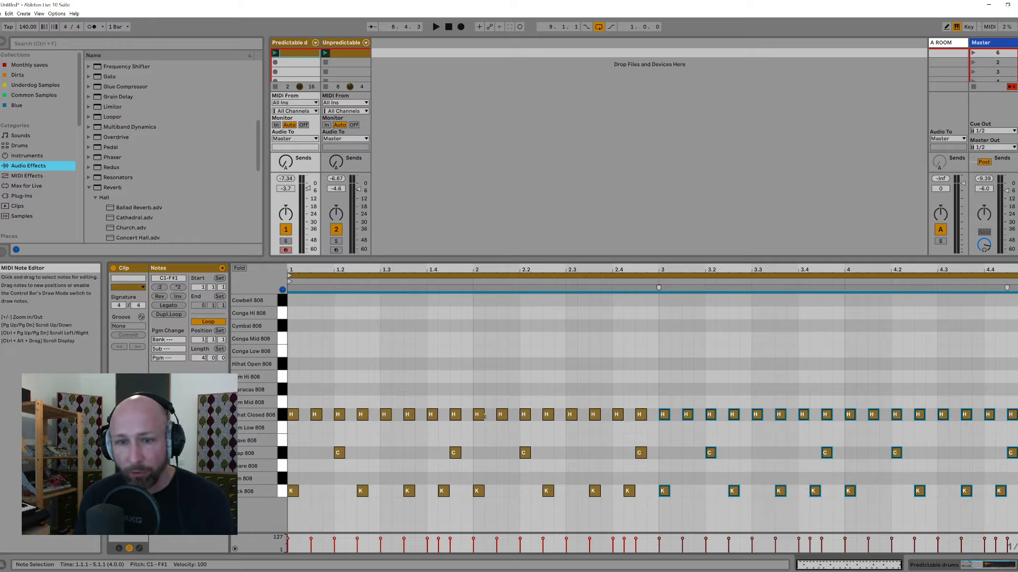
Shift the last two kicks of bar 4 to 4.3.4 and 4.4.3 and listen to the pattern.
{"action": "left_click", "coordinate": [998, 490]}
{"action": "key", "text": "Right"}
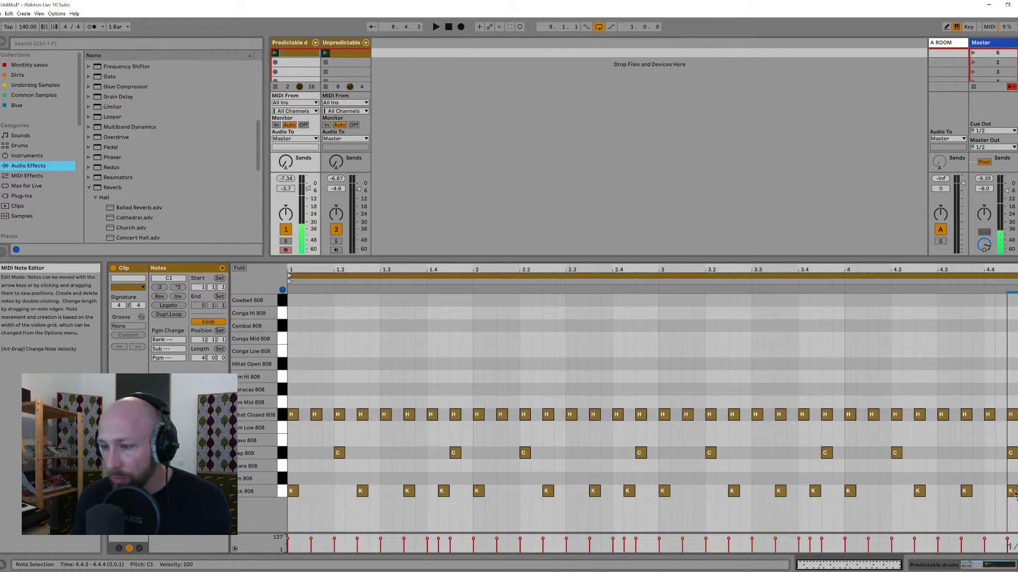
{"action": "left_click_drag", "start_coordinate": [964, 494], "coordinate": [976, 493]}
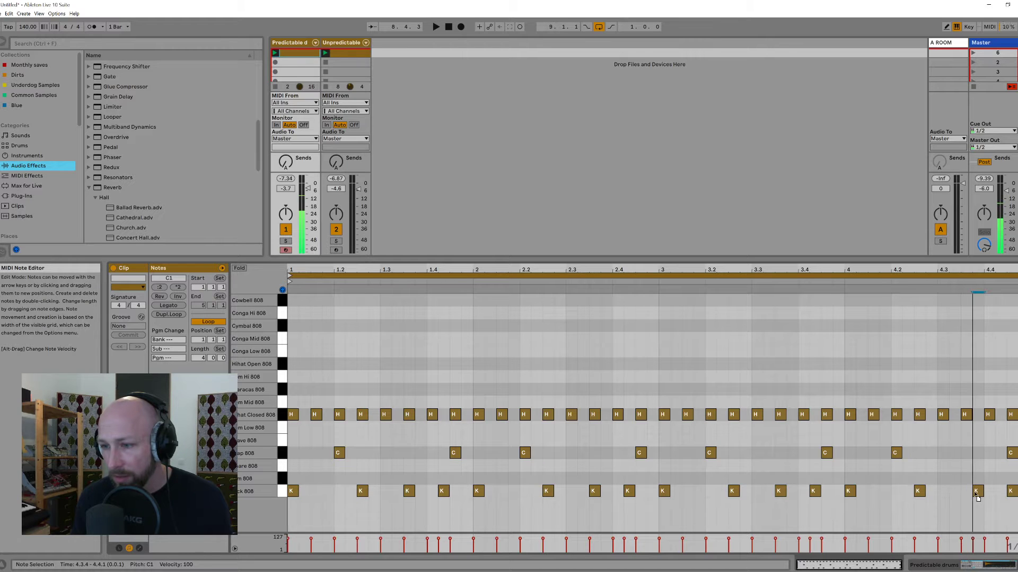
{"action": "key", "text": "space"}
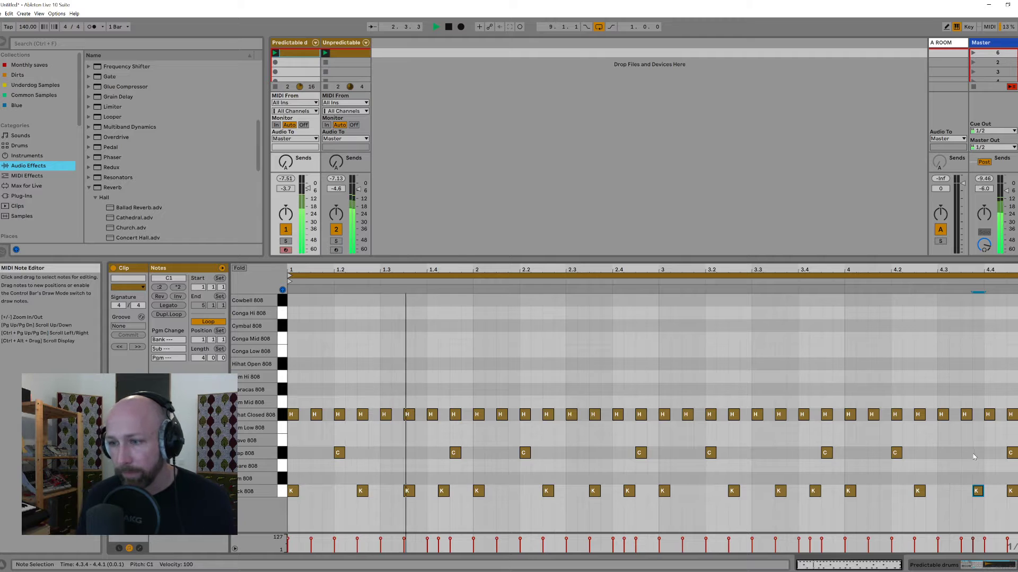
{"action": "key", "text": "space"}
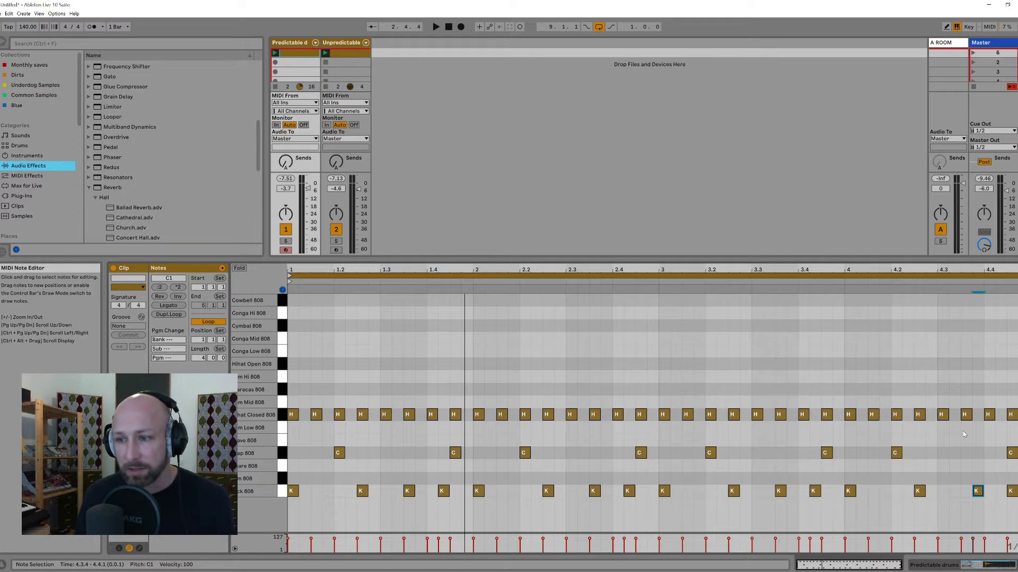
{"action": "left_click_drag", "start_coordinate": [929, 479], "coordinate": [1016, 504]}
{"action": "left_click", "coordinate": [1008, 382]}
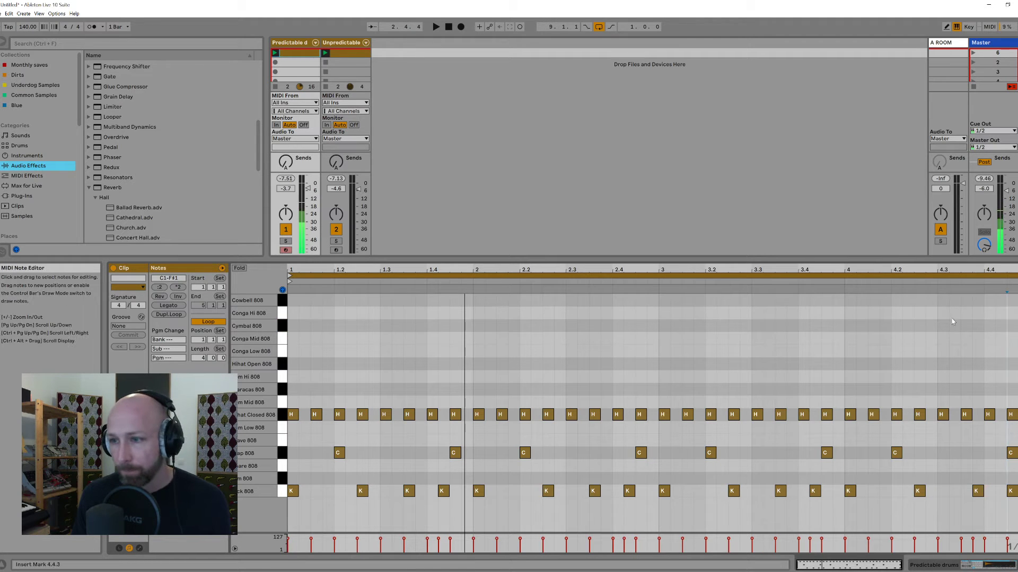
Add a Cymbal 808 note at 1.1.1 and lengthen it to two beats.
{"action": "double_click", "coordinate": [297, 326]}
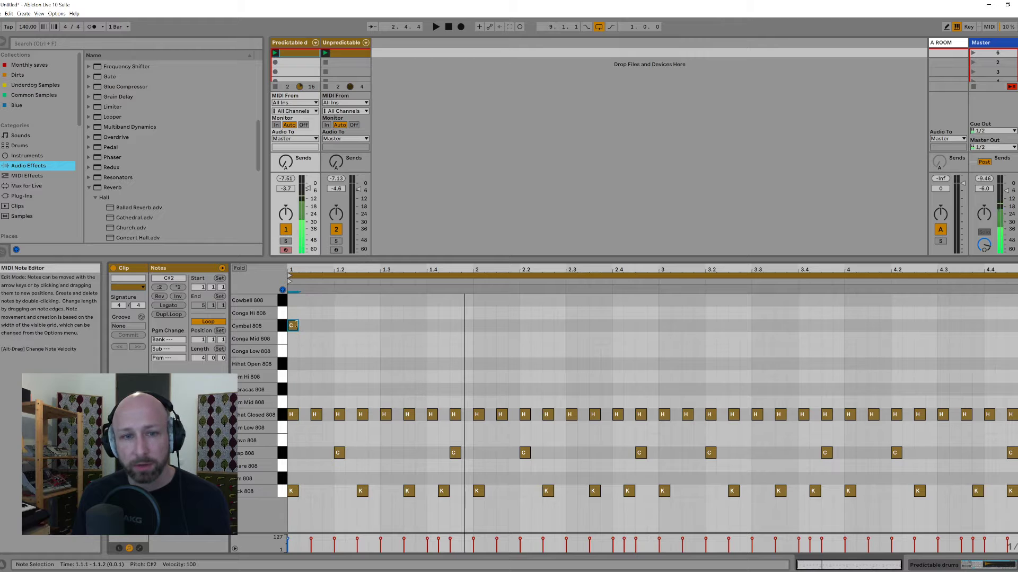
{"action": "left_click_drag", "start_coordinate": [303, 324], "coordinate": [377, 324]}
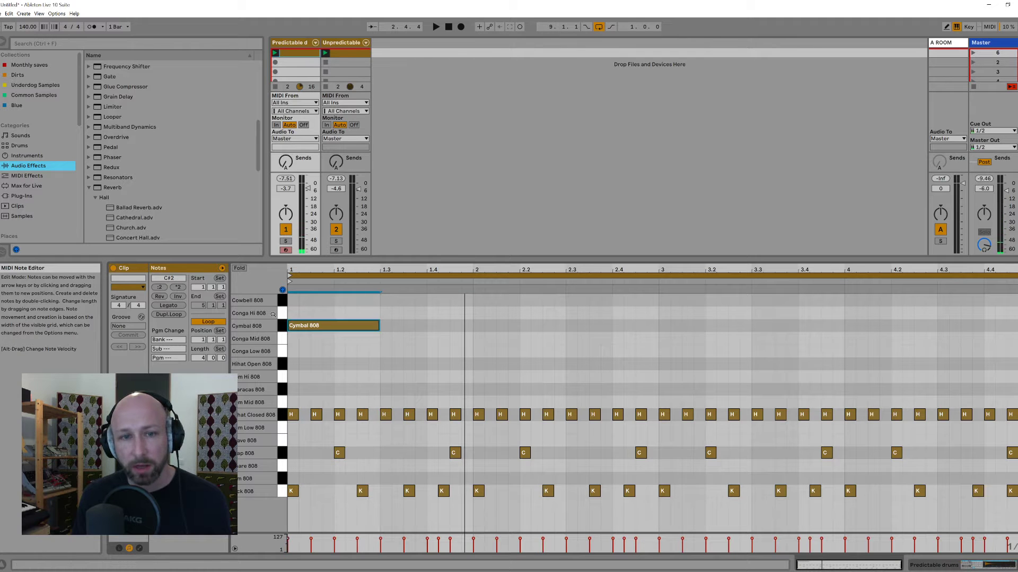
{"action": "left_click_drag", "start_coordinate": [310, 312], "coordinate": [999, 351]}
{"action": "left_click", "coordinate": [1002, 351]}
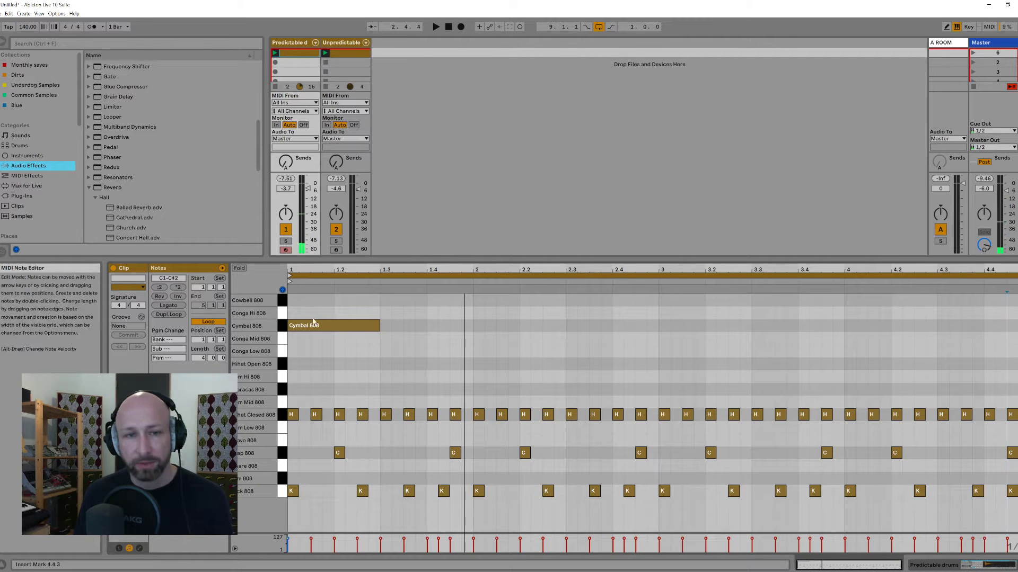
Switch between the Unpredictable and Predictable tracks to compare their clip patterns.
{"action": "left_click", "coordinate": [330, 43]}
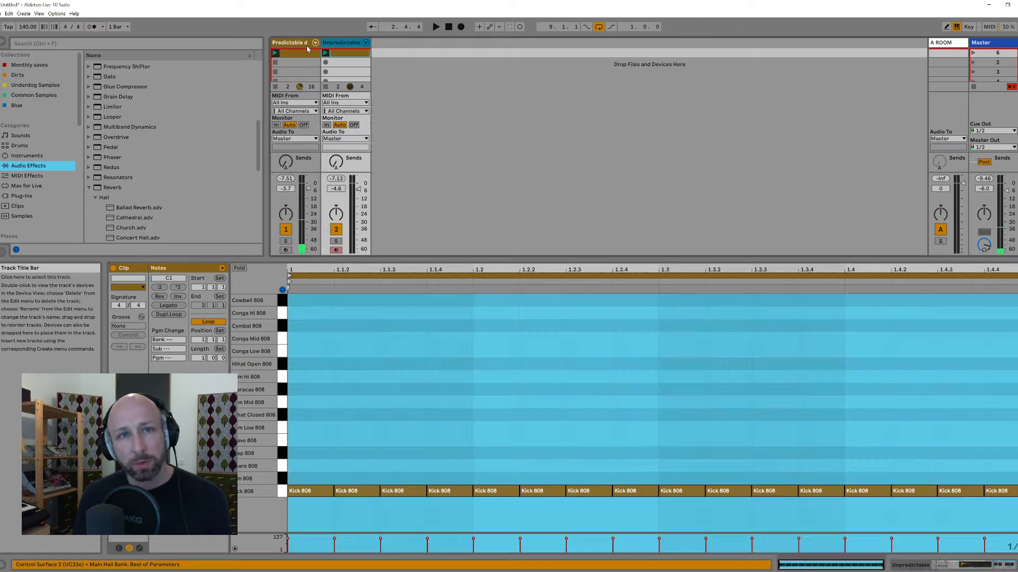
{"action": "left_click", "coordinate": [293, 43]}
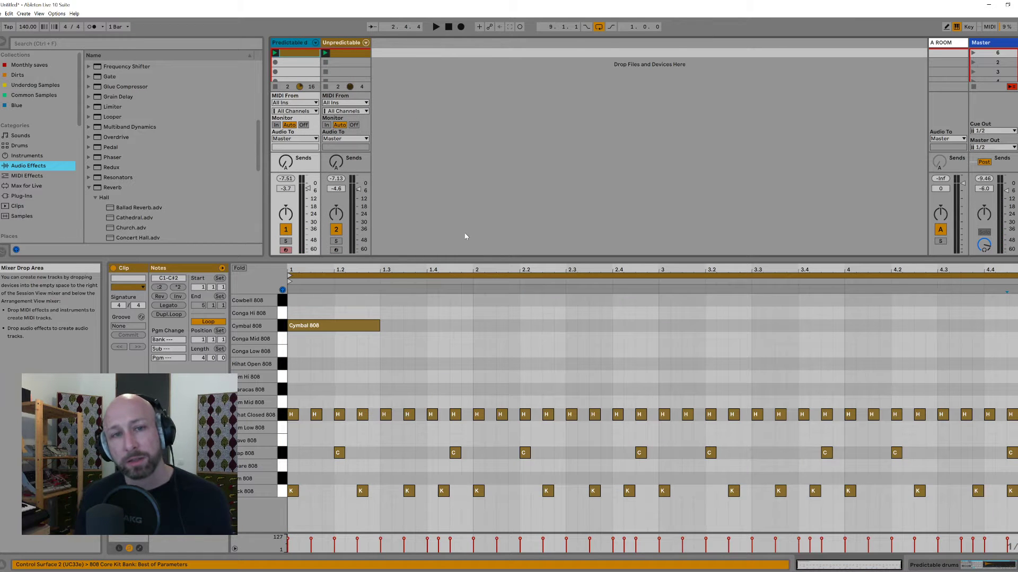
{"action": "left_click", "coordinate": [336, 44]}
{"action": "left_click", "coordinate": [308, 43]}
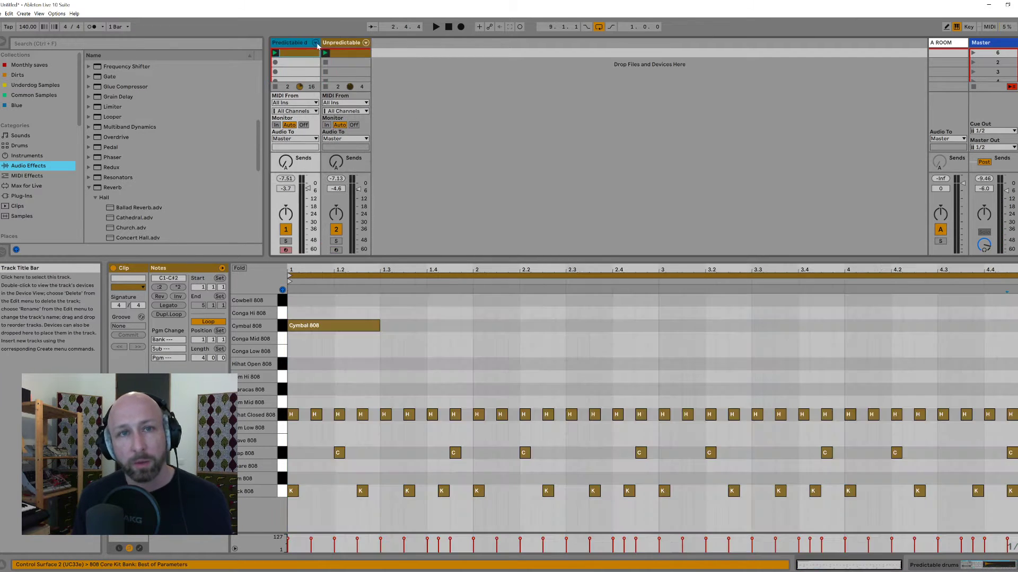
{"action": "left_click", "coordinate": [337, 43]}
{"action": "left_click", "coordinate": [289, 43]}
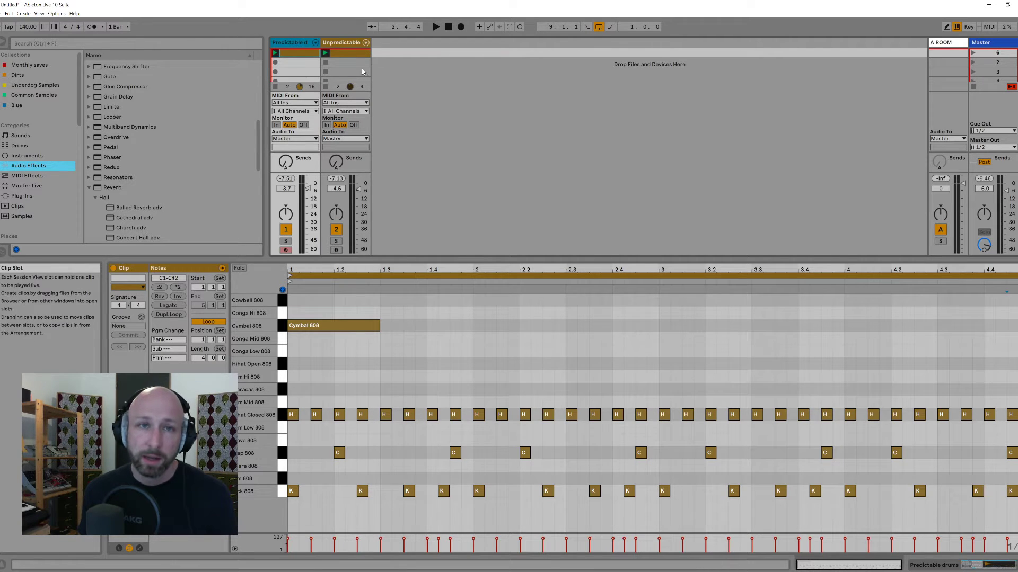
{"action": "left_click", "coordinate": [332, 43]}
{"action": "left_click", "coordinate": [288, 43]}
{"action": "left_click", "coordinate": [337, 43]}
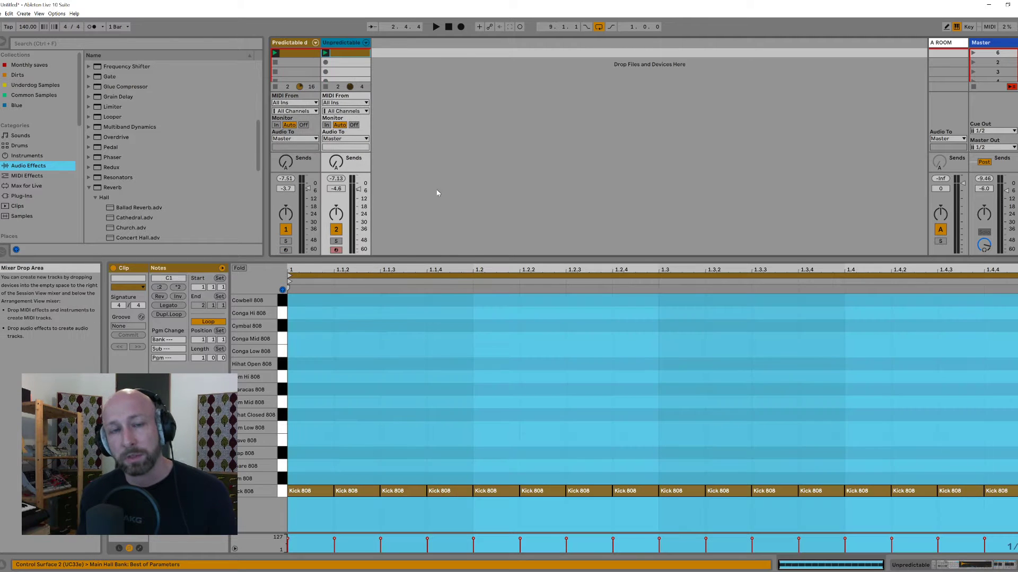
{"action": "left_click", "coordinate": [302, 45]}
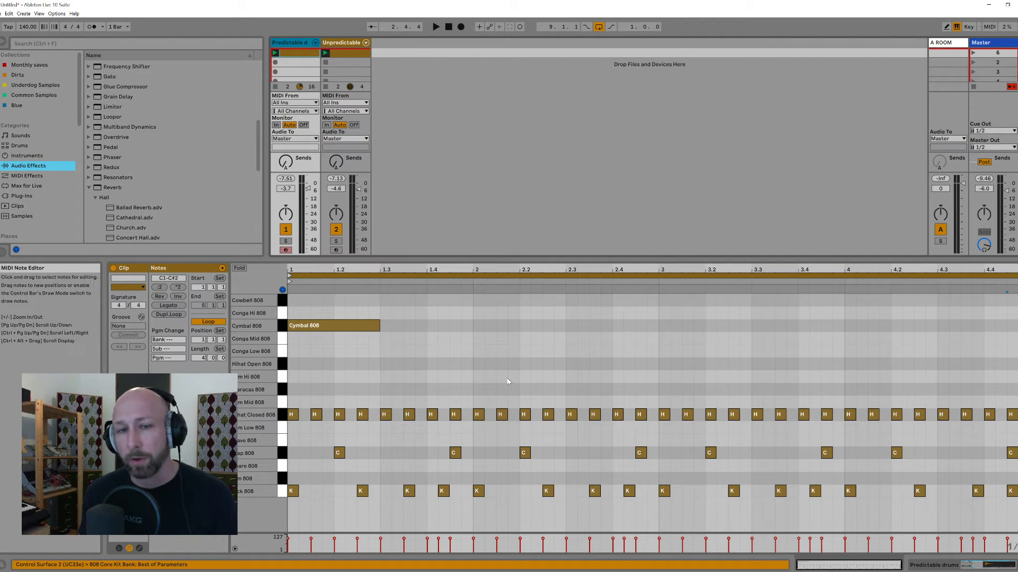
Lower the Unpredictable track's volume to -6.3 dB while listening to both drum tracks together.
{"action": "key", "text": "space"}
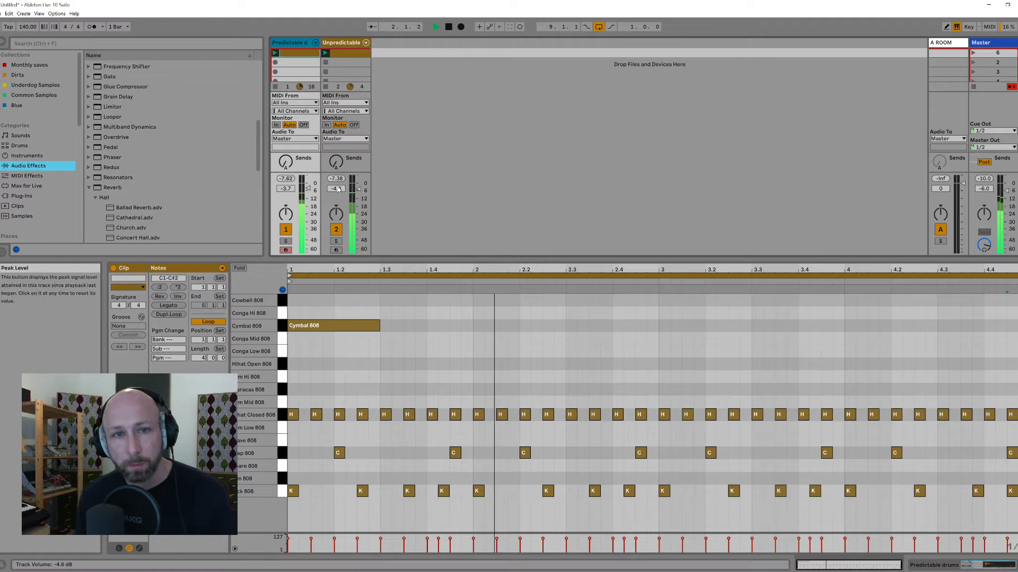
{"action": "left_click_drag", "start_coordinate": [336, 188], "coordinate": [336, 199]}
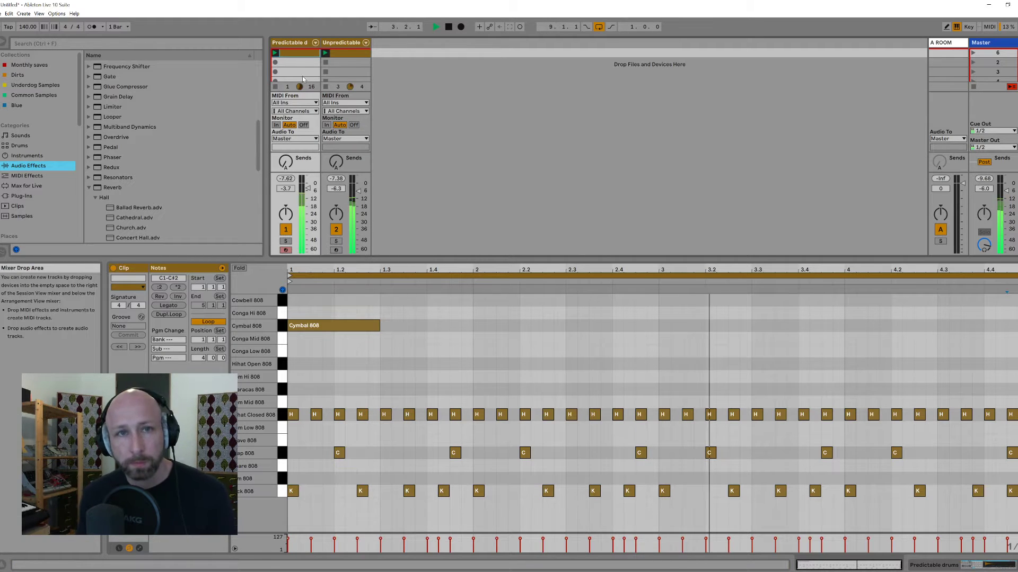
{"action": "left_click", "coordinate": [289, 43]}
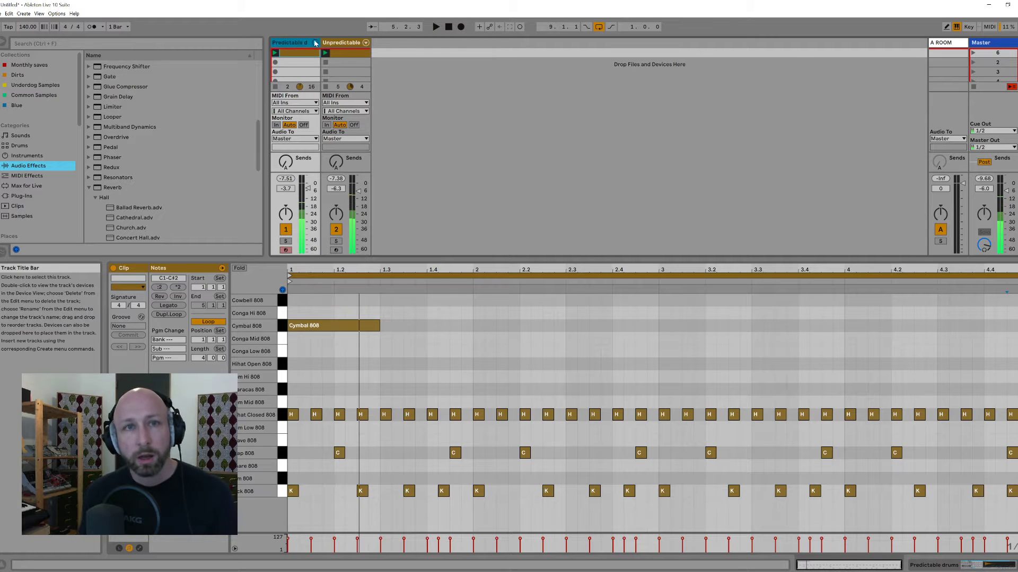
{"action": "left_click", "coordinate": [289, 44]}
{"action": "left_click", "coordinate": [338, 43]}
Insert a new MIDI track after the Predictable drums track and name it BIG 808.
{"action": "left_click", "coordinate": [288, 44]}
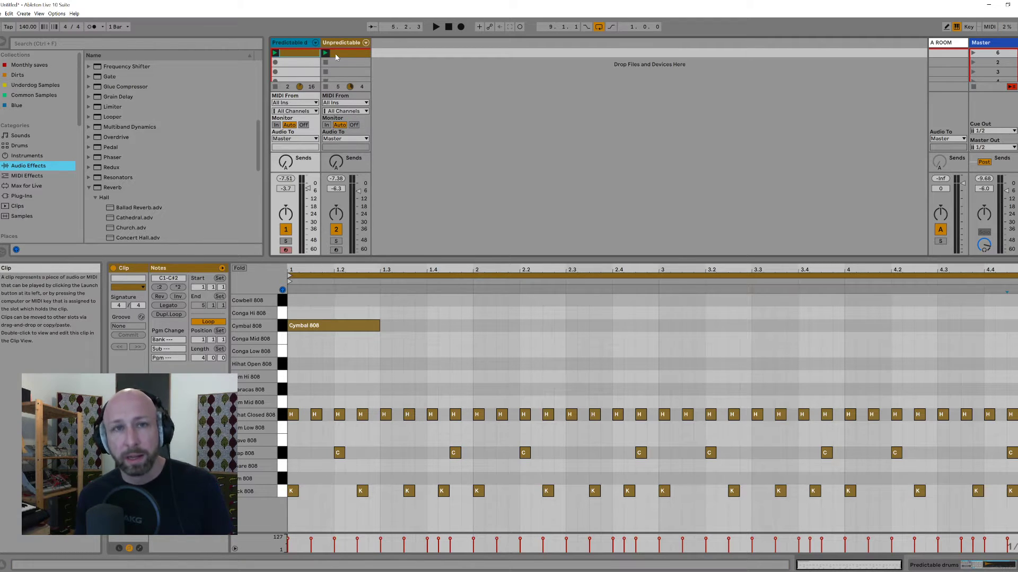
{"action": "key", "text": "ctrl+shift+t"}
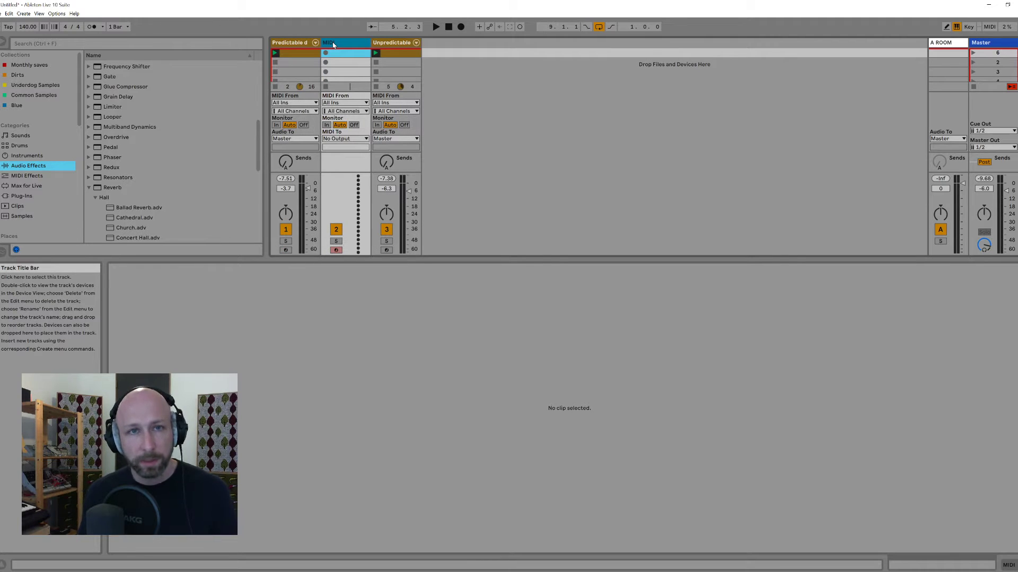
{"action": "key", "text": "ctrl+r"}
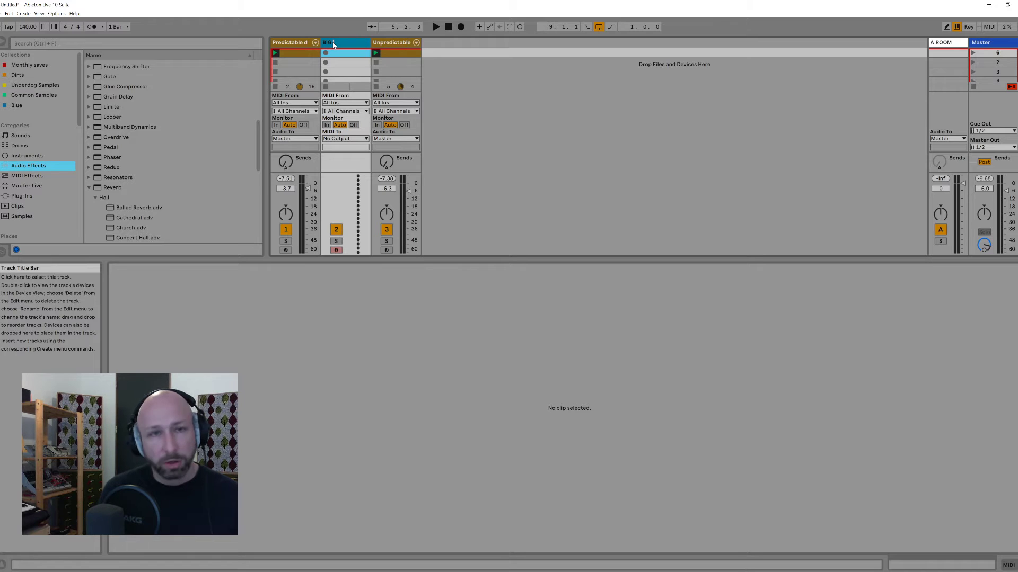
{"action": "type", "text": "BIG 808"}
{"action": "key", "text": "Return"}
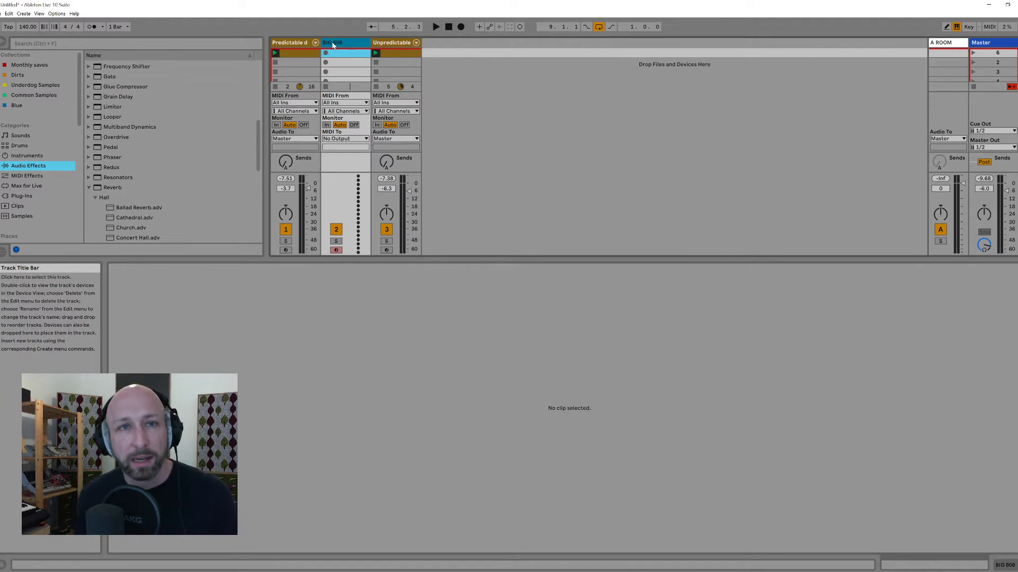
Feed BIG 808 with MIDI from Predictable drums, channel 808 Core Kit | Kick 808 | Pre FX, with monitoring set to In.
{"action": "left_click", "coordinate": [88, 188]}
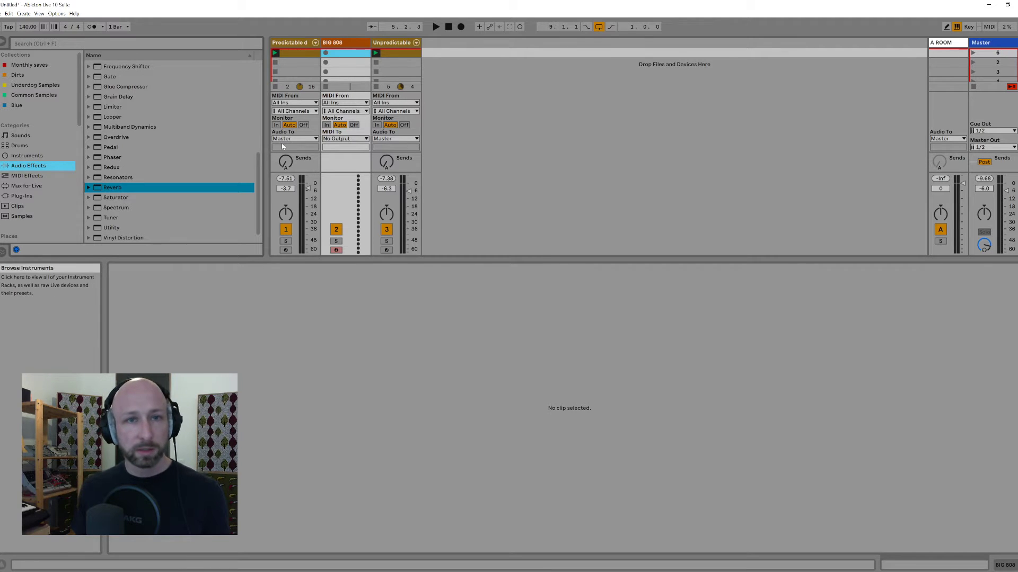
{"action": "left_click", "coordinate": [347, 103]}
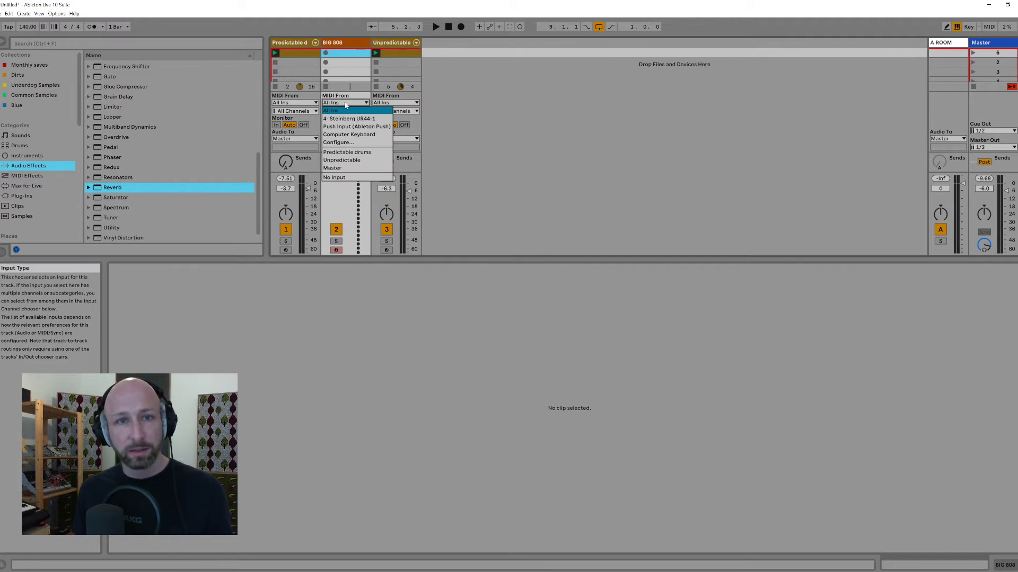
{"action": "left_click", "coordinate": [347, 152]}
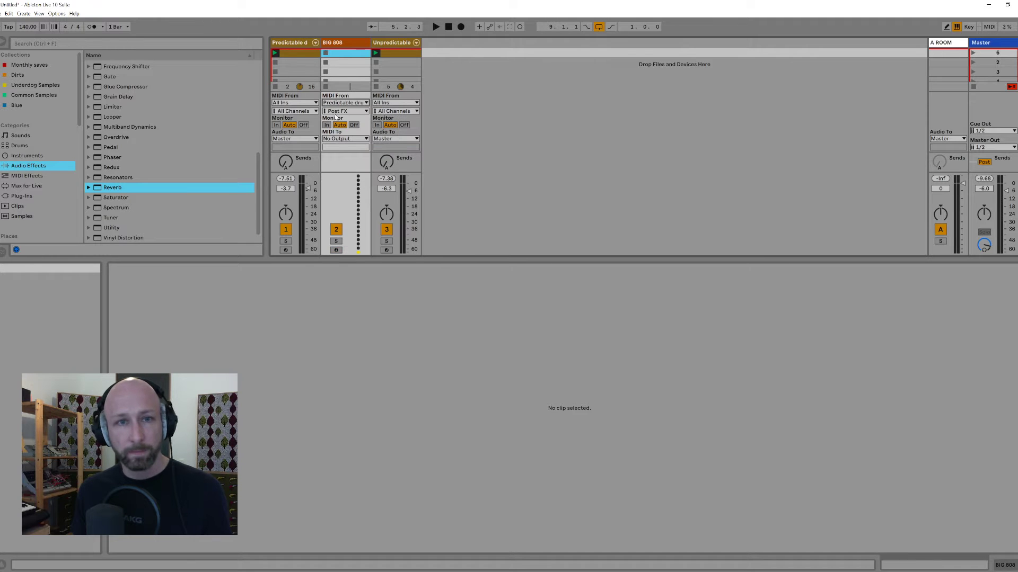
{"action": "left_click", "coordinate": [346, 112]}
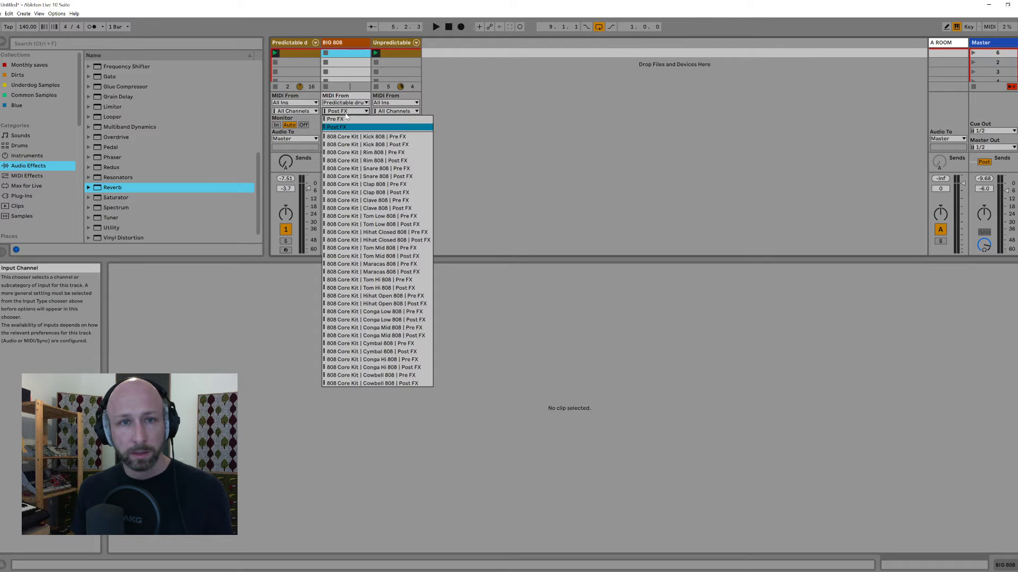
{"action": "left_click", "coordinate": [359, 138]}
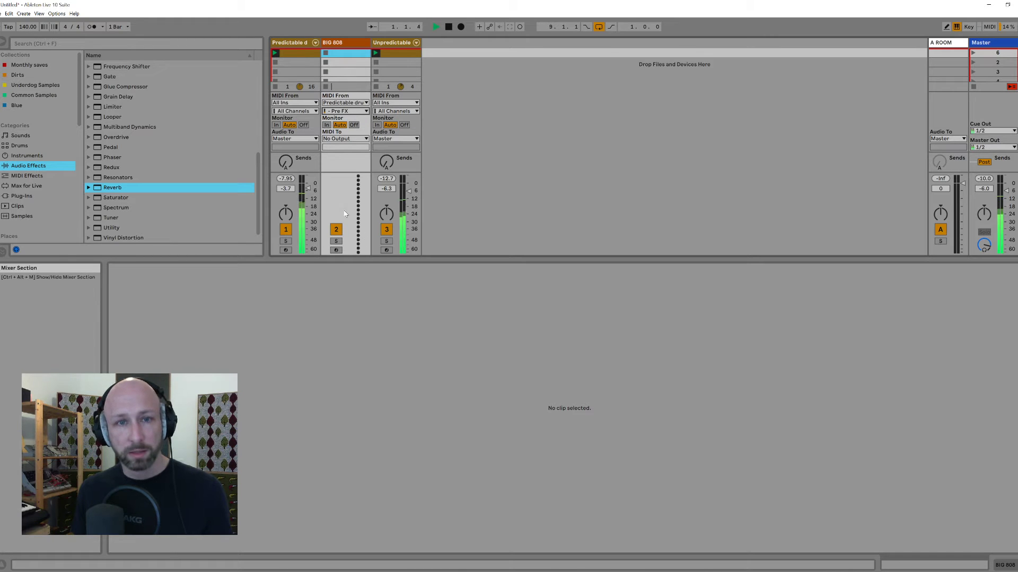
{"action": "left_click", "coordinate": [326, 125]}
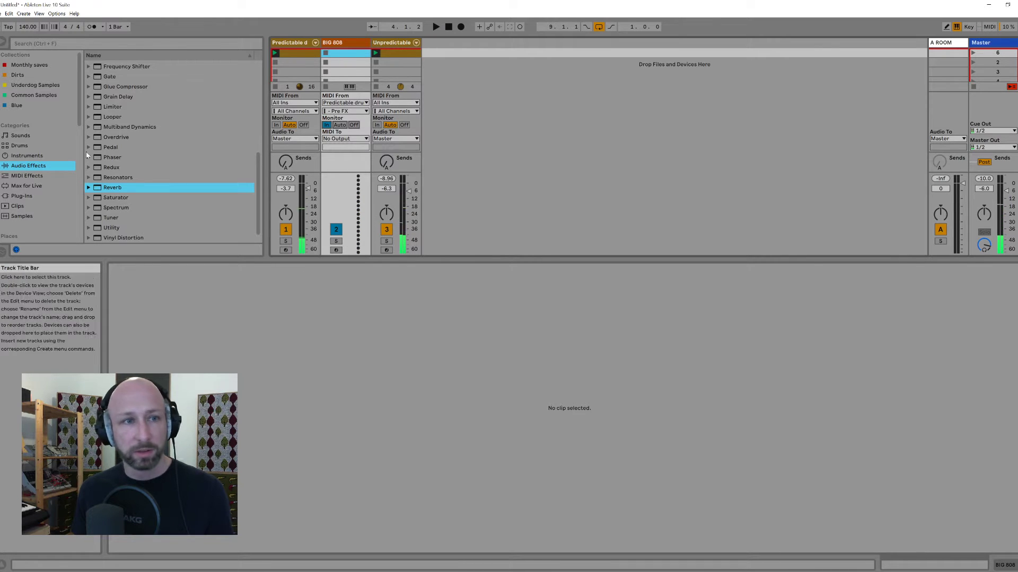
Load the PunchBox VST plug-in onto the BIG 808 track.
{"action": "left_click", "coordinate": [21, 196]}
{"action": "left_click", "coordinate": [89, 75]}
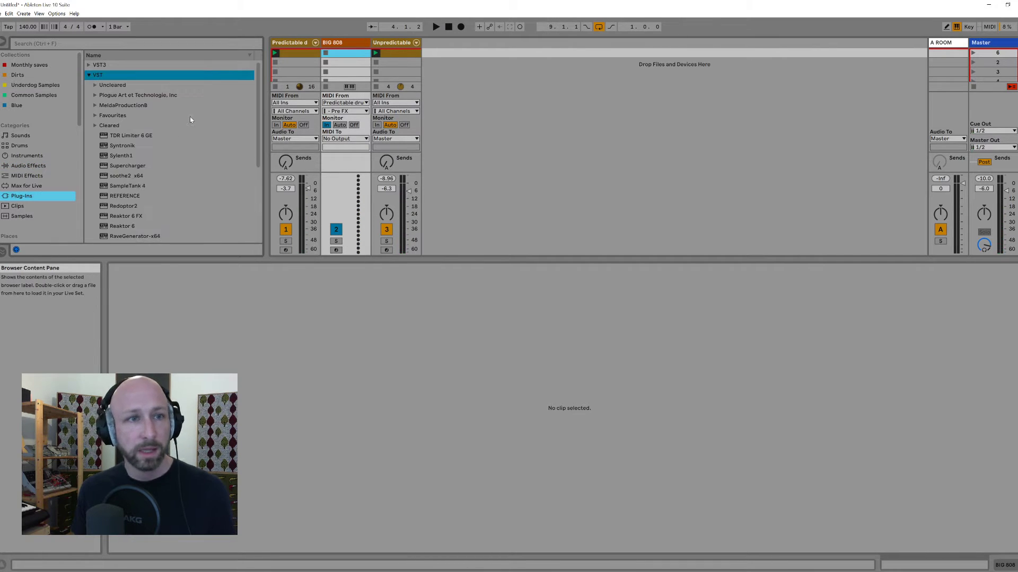
{"action": "scroll", "coordinate": [189, 118], "scroll_direction": "down", "scroll_amount": 5}
{"action": "left_click", "coordinate": [119, 175]}
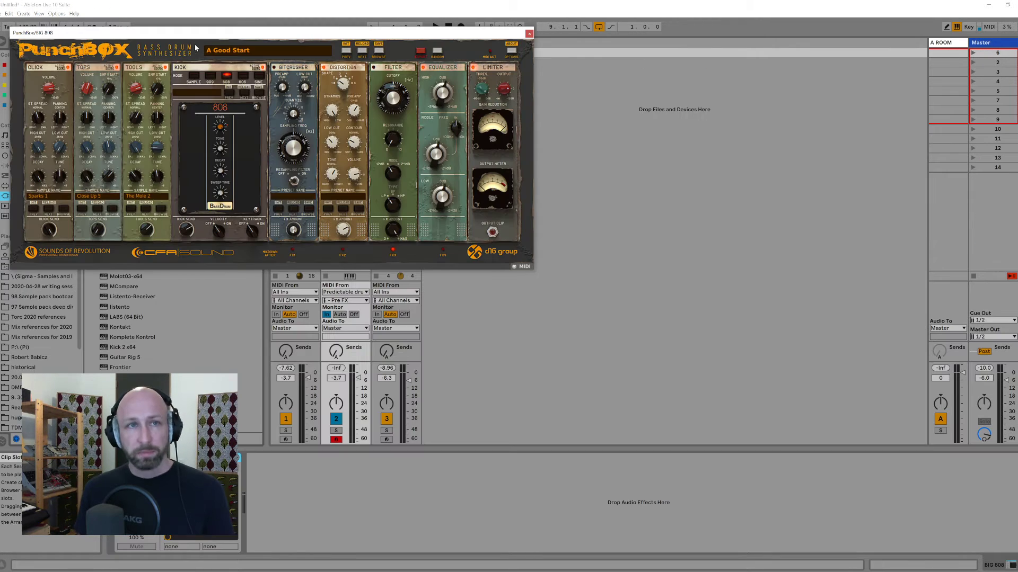
{"action": "left_click_drag", "start_coordinate": [211, 33], "coordinate": [416, 99]}
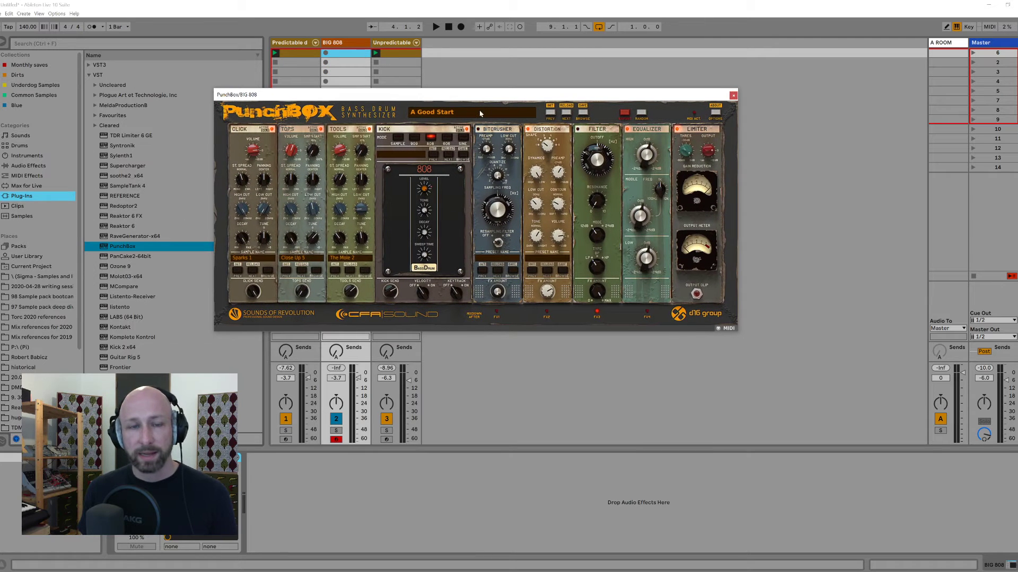
Load the Init preset in PunchBox and switch its kick section to 808 mode.
{"action": "left_click", "coordinate": [566, 113]}
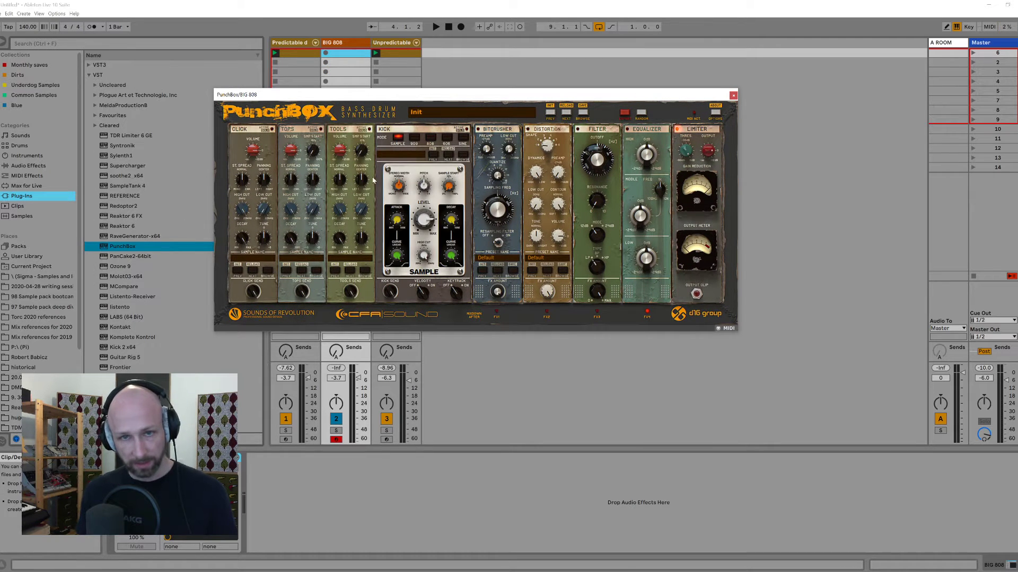
{"action": "left_click", "coordinate": [431, 139]}
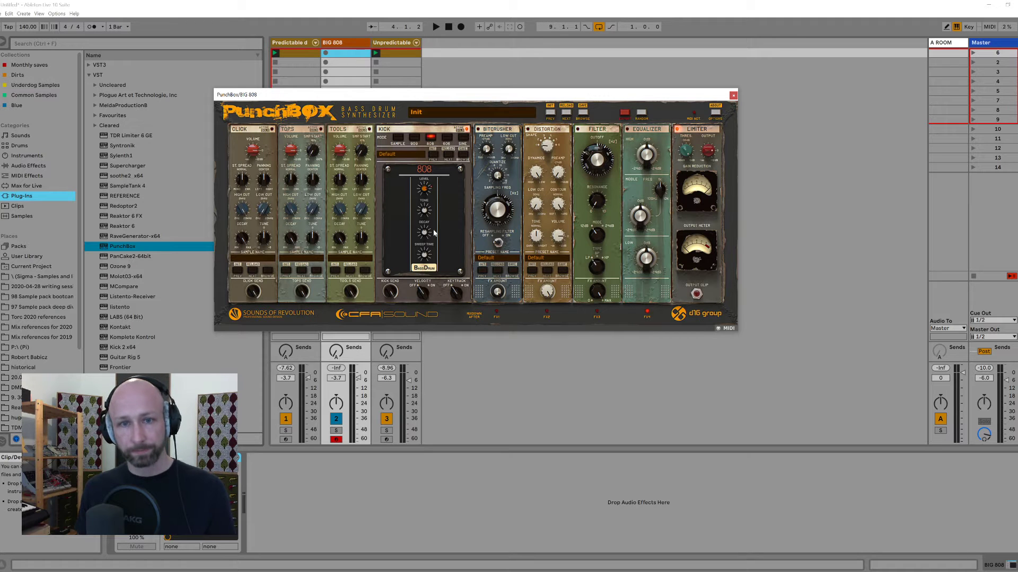
{"action": "left_click", "coordinate": [425, 210]}
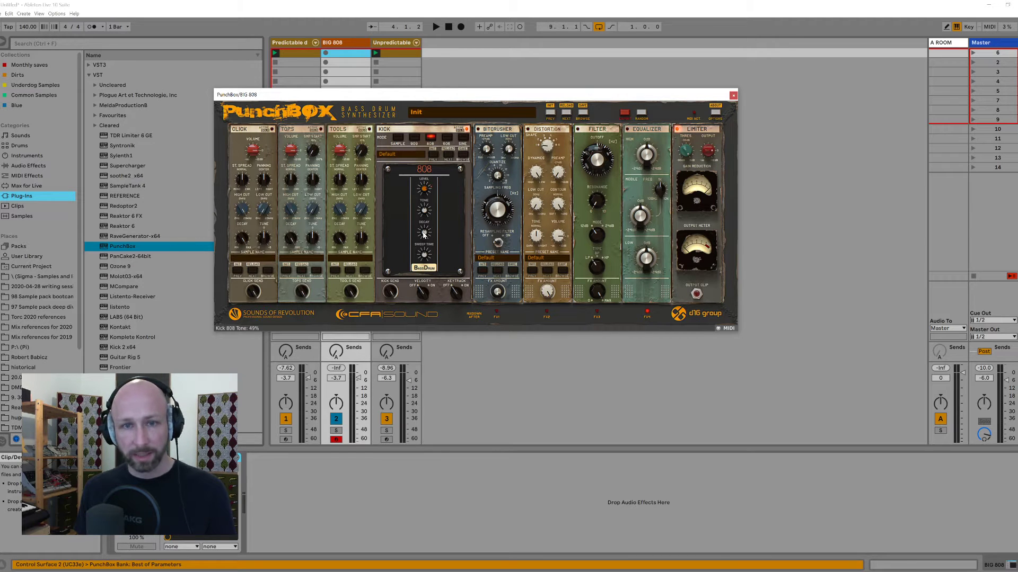
Play the loop and deactivate the Predictable drums and Unpredictable tracks so only BIG 808 is heard.
{"action": "key", "text": "space"}
{"action": "left_click_drag", "start_coordinate": [476, 94], "coordinate": [609, 46]}
{"action": "left_click", "coordinate": [286, 419]}
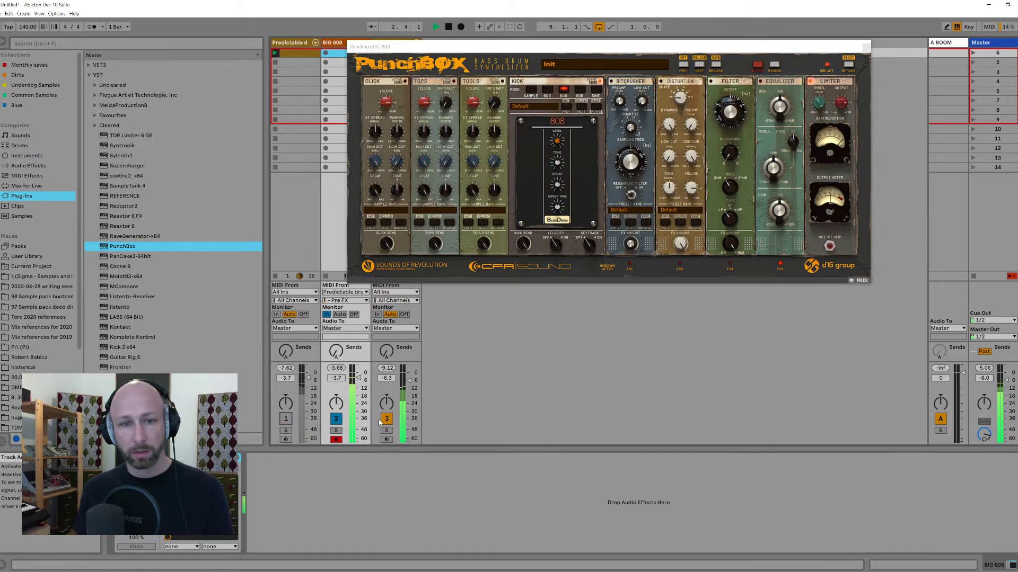
{"action": "left_click", "coordinate": [386, 419]}
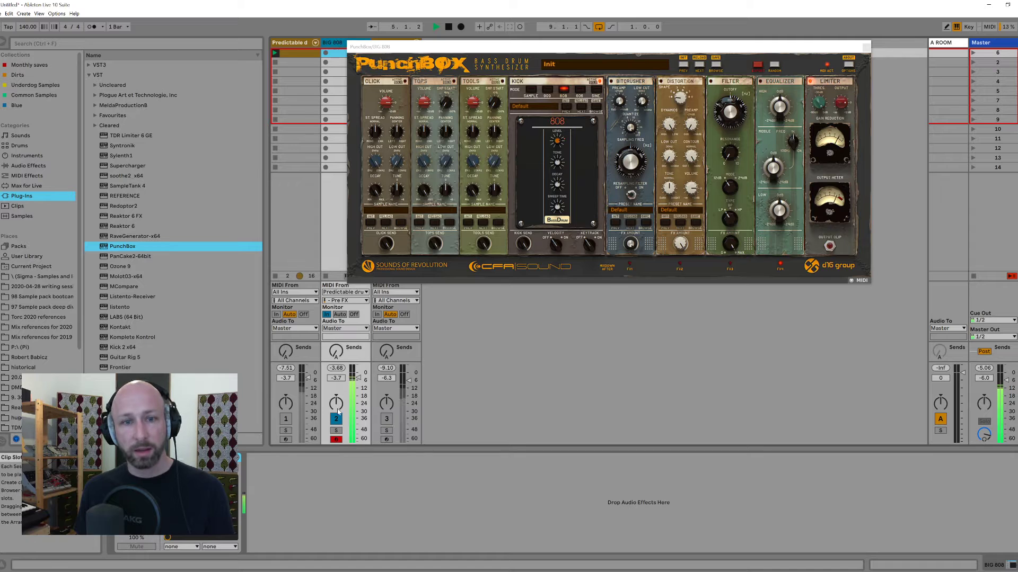
{"action": "left_click", "coordinate": [299, 44]}
{"action": "left_click", "coordinate": [334, 42]}
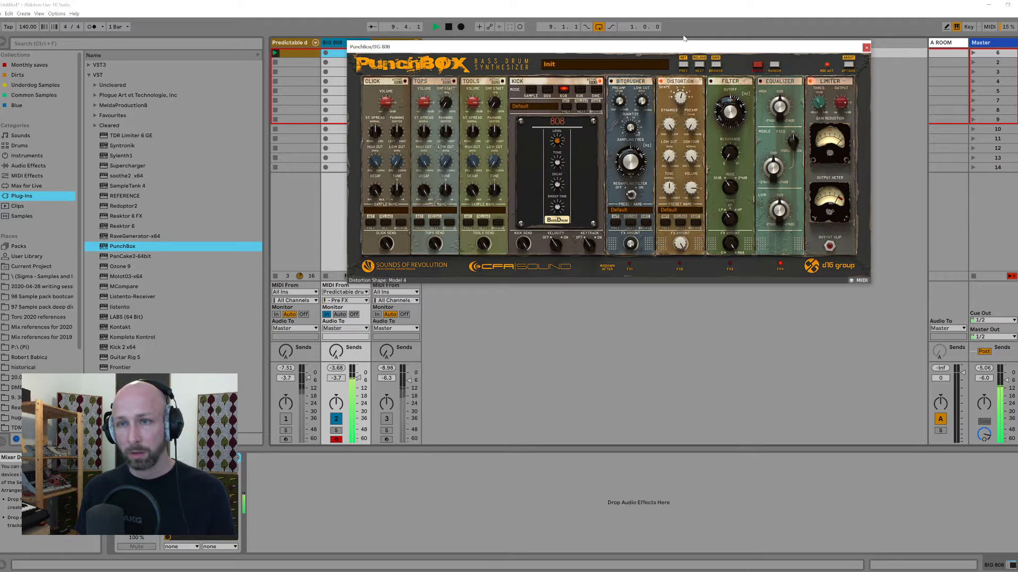
Set PunchBox's distortion shape to Model 4 with 62% contour, and the 808 kick's decay to 70%.
{"action": "left_click", "coordinate": [681, 93]}
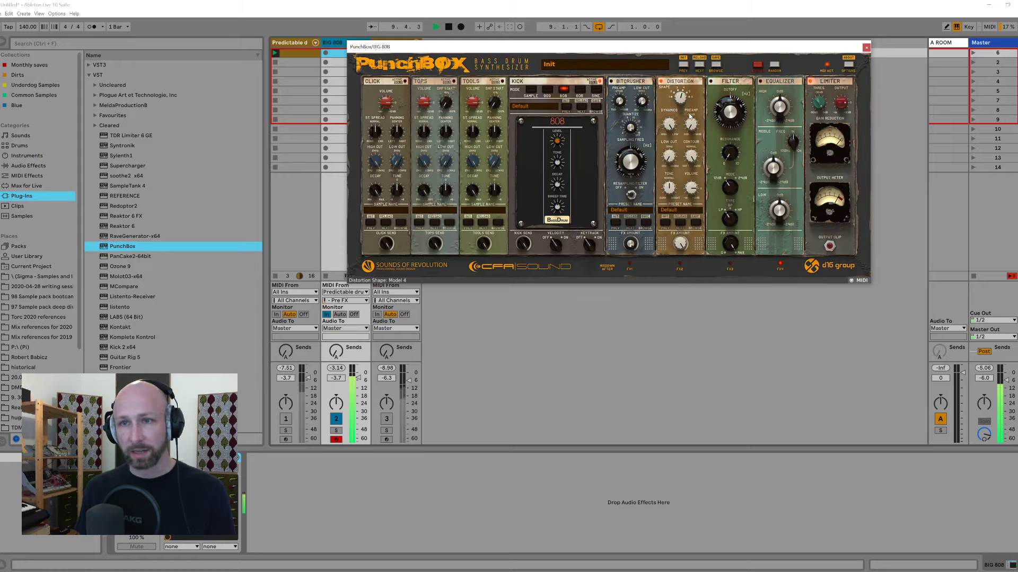
{"action": "left_click_drag", "start_coordinate": [690, 156], "coordinate": [695, 200]}
{"action": "key", "text": "space"}
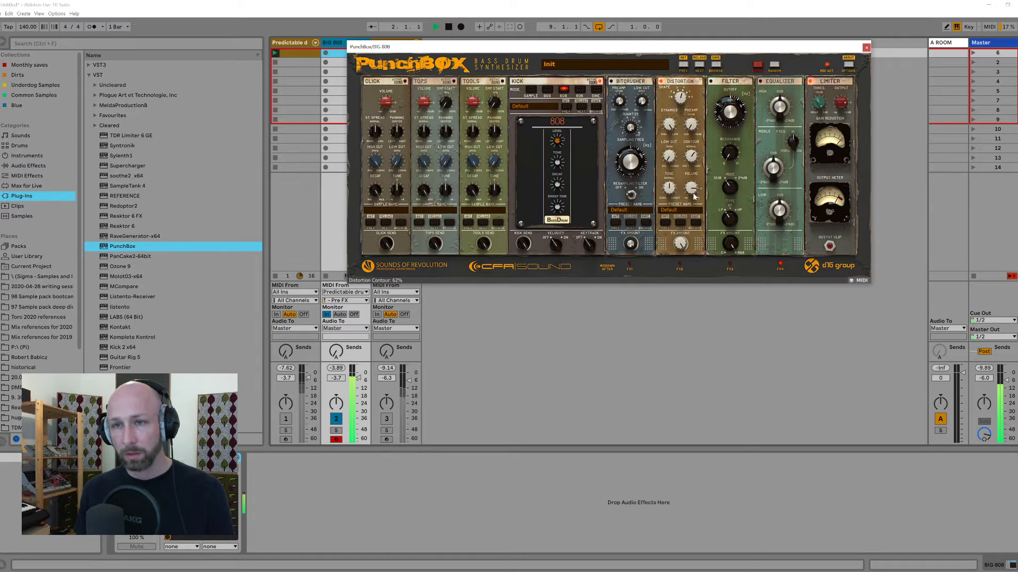
{"action": "left_click_drag", "start_coordinate": [559, 190], "coordinate": [559, 172]}
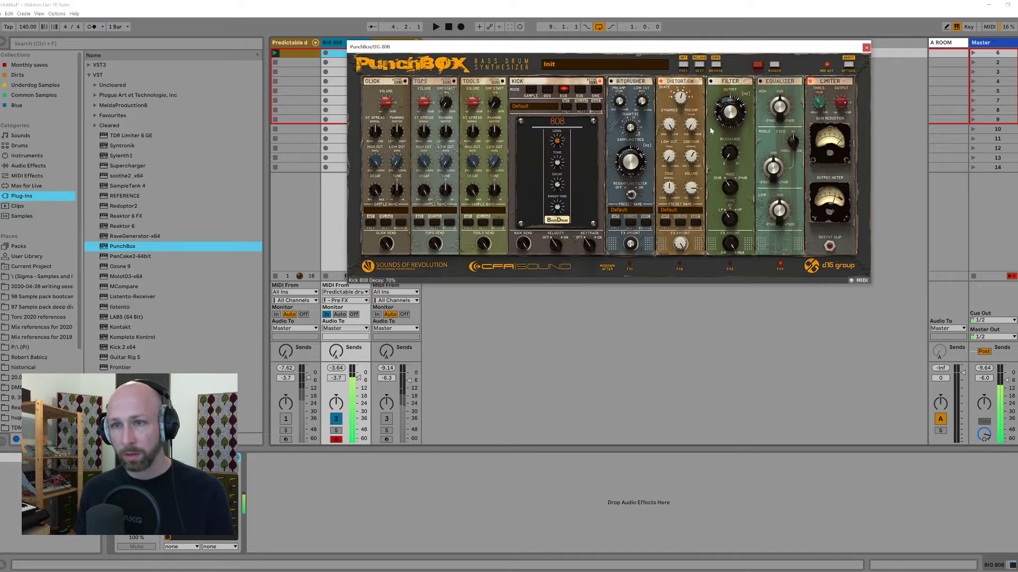
Raise the distortion's low cut and set its tone to 41% Dark while listening.
{"action": "left_click_drag", "start_coordinate": [669, 157], "coordinate": [670, 133]}
{"action": "key", "text": "space"}
{"action": "mouse_move", "coordinate": [669, 190]}
{"action": "left_mouse_down"}
{"action": "mouse_move", "coordinate": [672, 212]}
{"action": "mouse_move", "coordinate": [676, 169]}
{"action": "mouse_move", "coordinate": [677, 207]}
{"action": "left_mouse_up"}
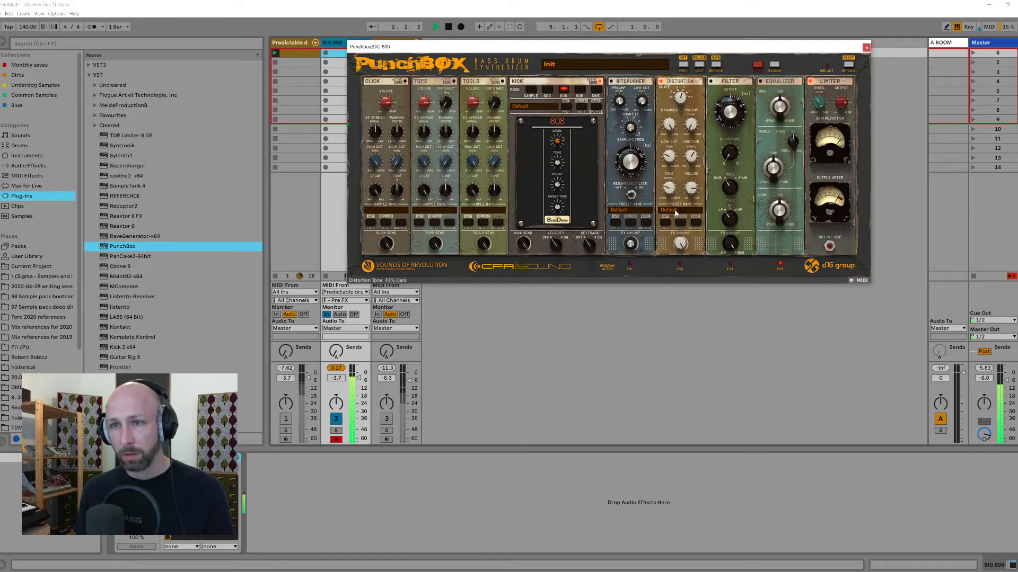
Set the filter cutoff to 1108.95 Hz and the limiter threshold to -16.6 dB, then close PunchBox.
{"action": "left_click_drag", "start_coordinate": [730, 113], "coordinate": [733, 159]}
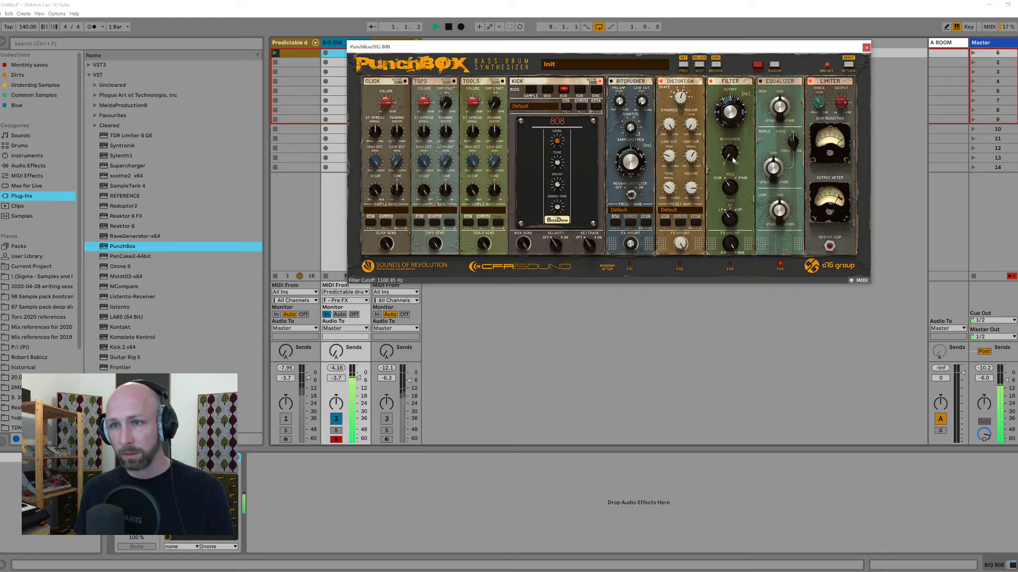
{"action": "left_click_drag", "start_coordinate": [819, 103], "coordinate": [823, 143]}
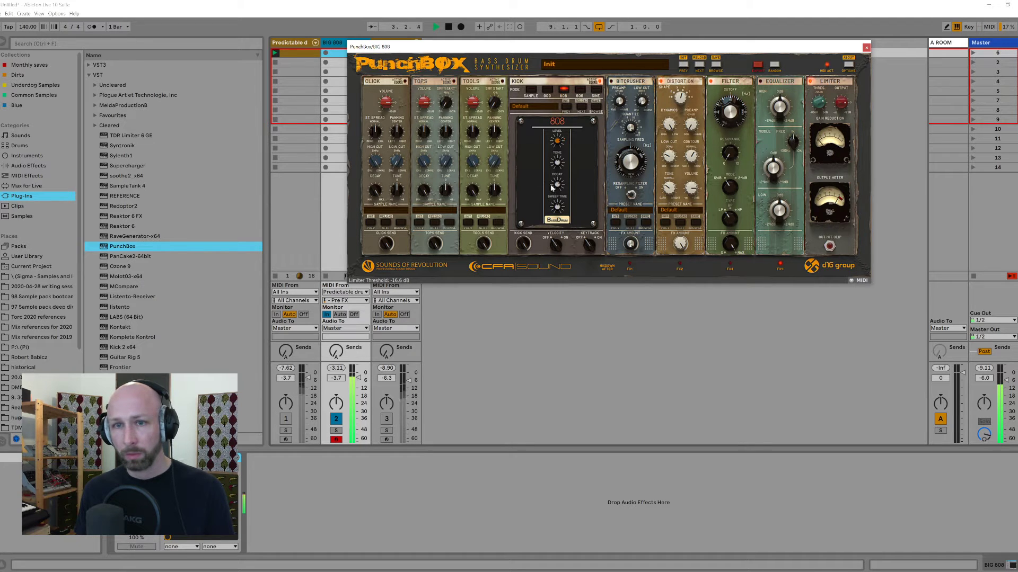
{"action": "left_click_drag", "start_coordinate": [830, 47], "coordinate": [833, 50]}
{"action": "key", "text": "space"}
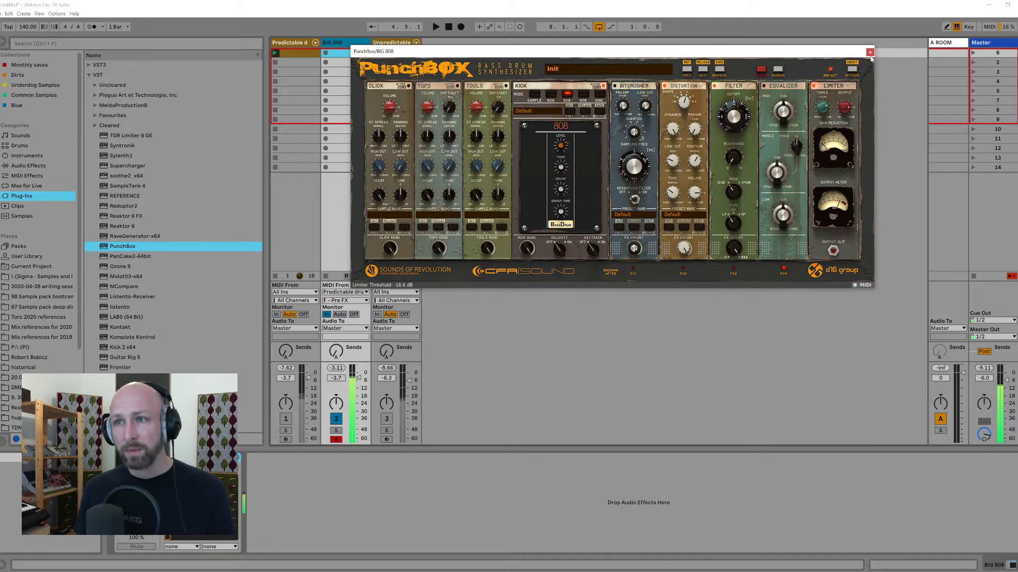
{"action": "left_click", "coordinate": [870, 52]}
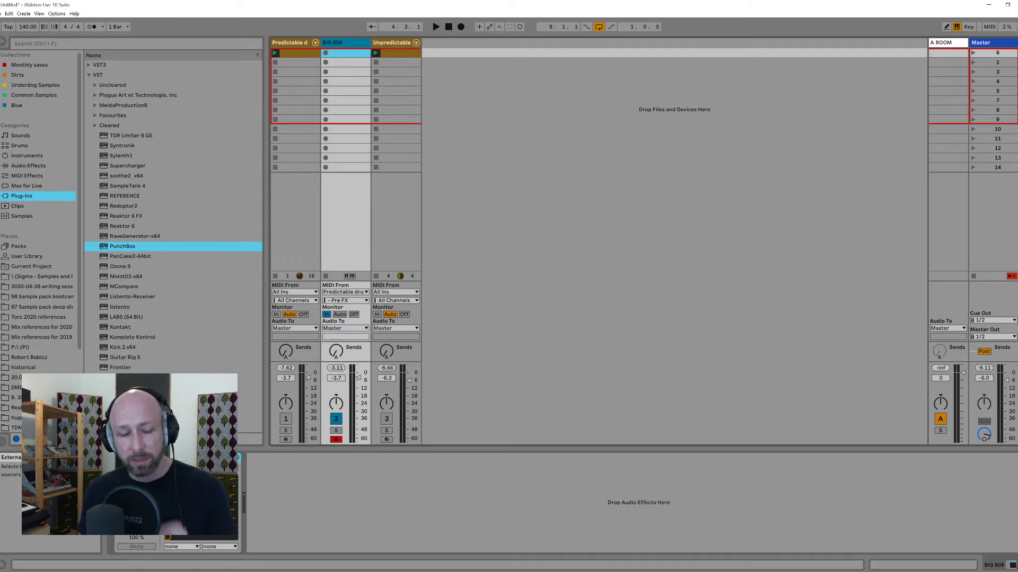
Review the device chains of the Predictable drums, BIG 808 and Unpredictable tracks.
{"action": "left_click", "coordinate": [572, 234]}
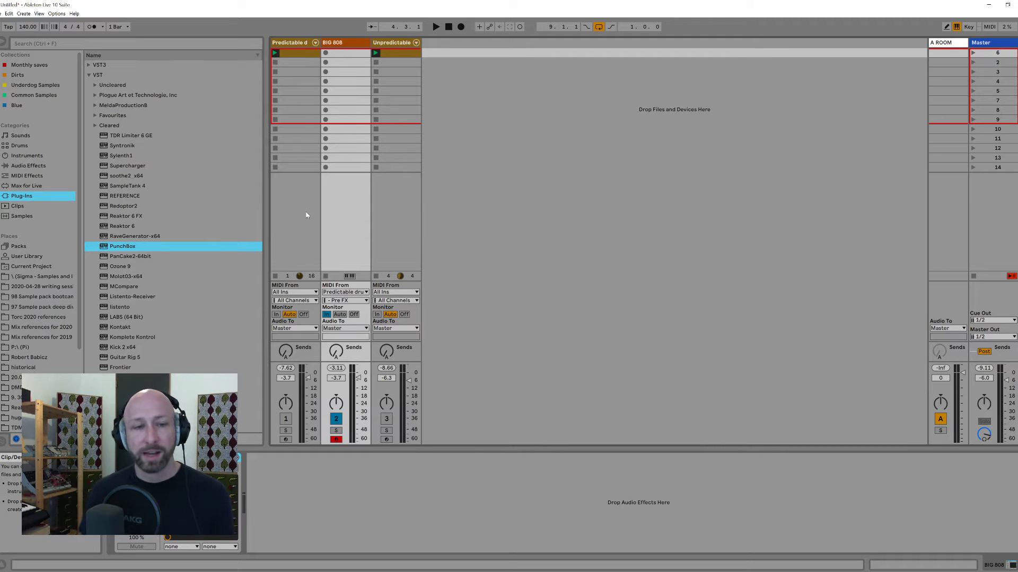
{"action": "left_click", "coordinate": [291, 45]}
{"action": "left_click", "coordinate": [348, 47]}
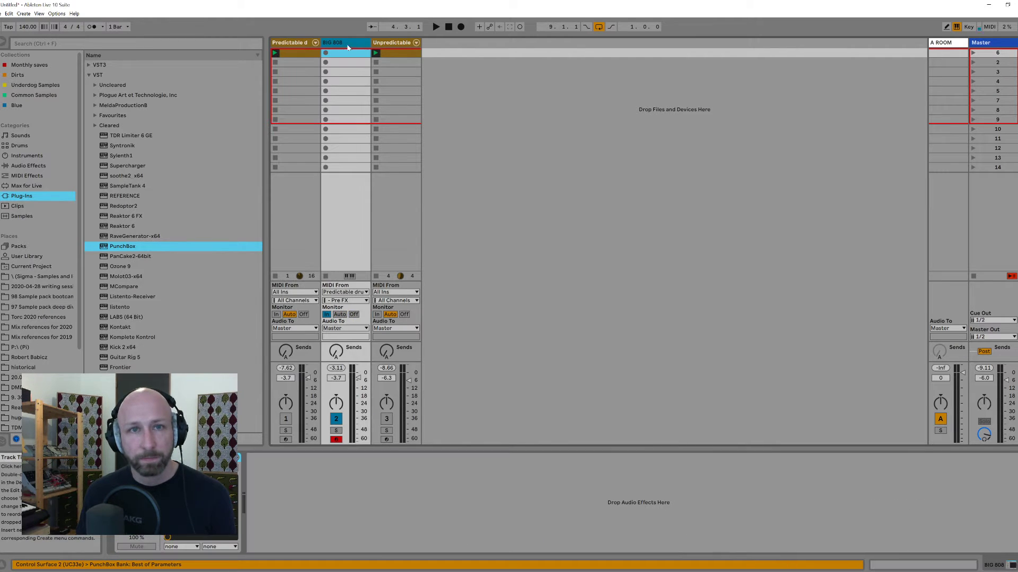
{"action": "left_click", "coordinate": [387, 45]}
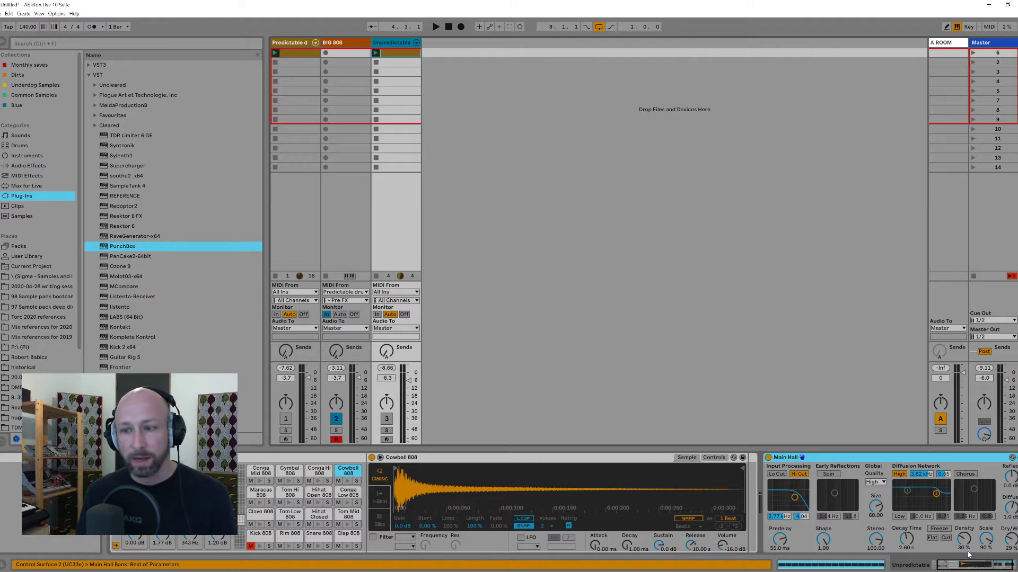
{"action": "left_click_drag", "start_coordinate": [980, 566], "coordinate": [975, 566]}
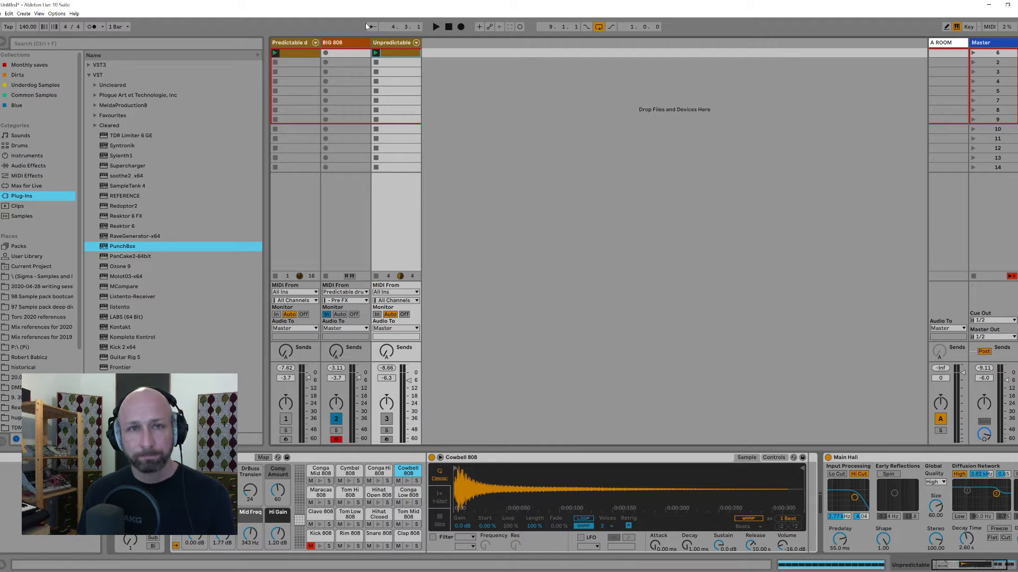
{"action": "key", "text": "Left"}
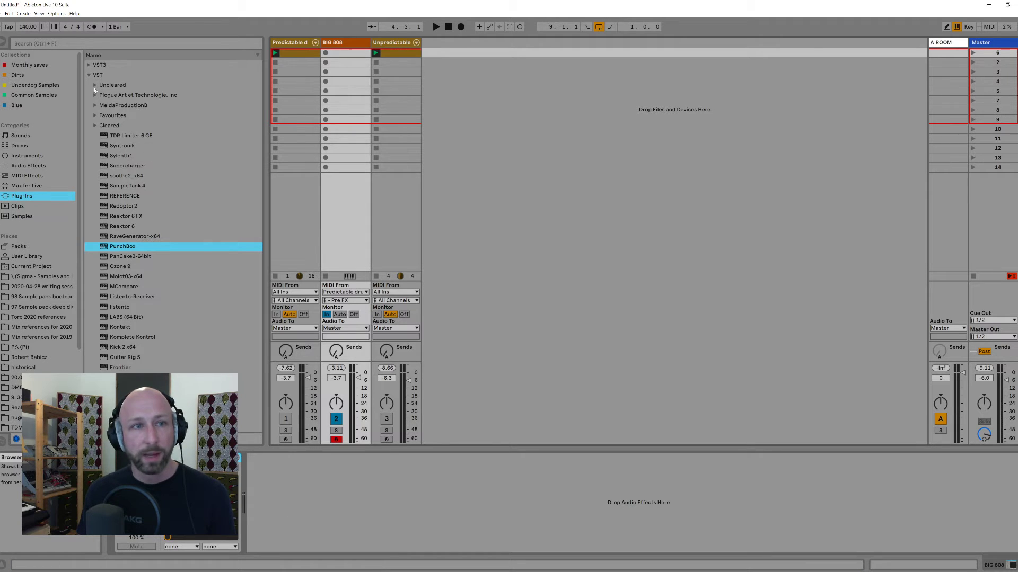
Widen the browser beside the session tracks, and return to Ableton Live from OBS Studio.
{"action": "left_click_drag", "start_coordinate": [269, 282], "coordinate": [305, 283]}
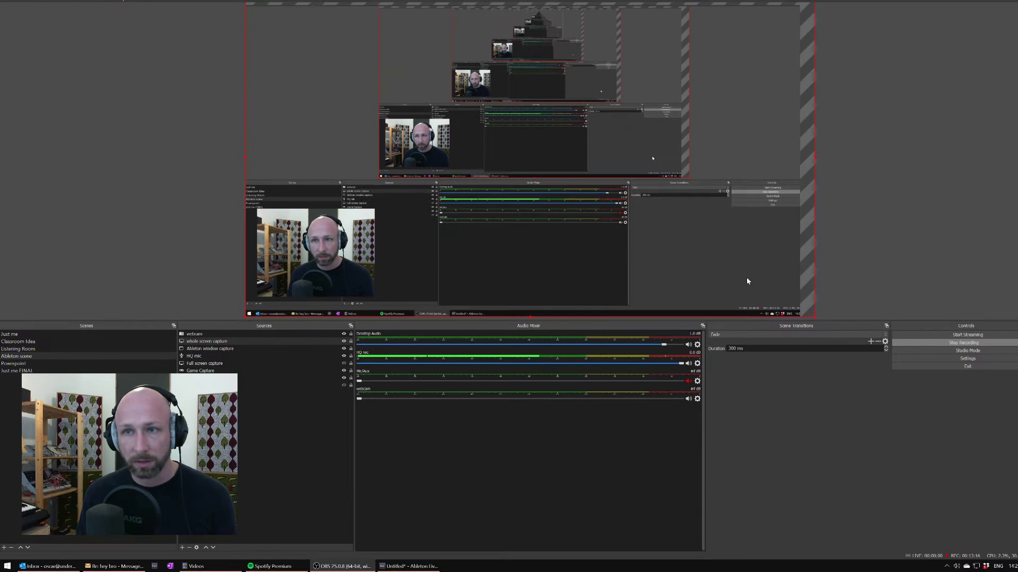
{"action": "key", "text": "F3"}
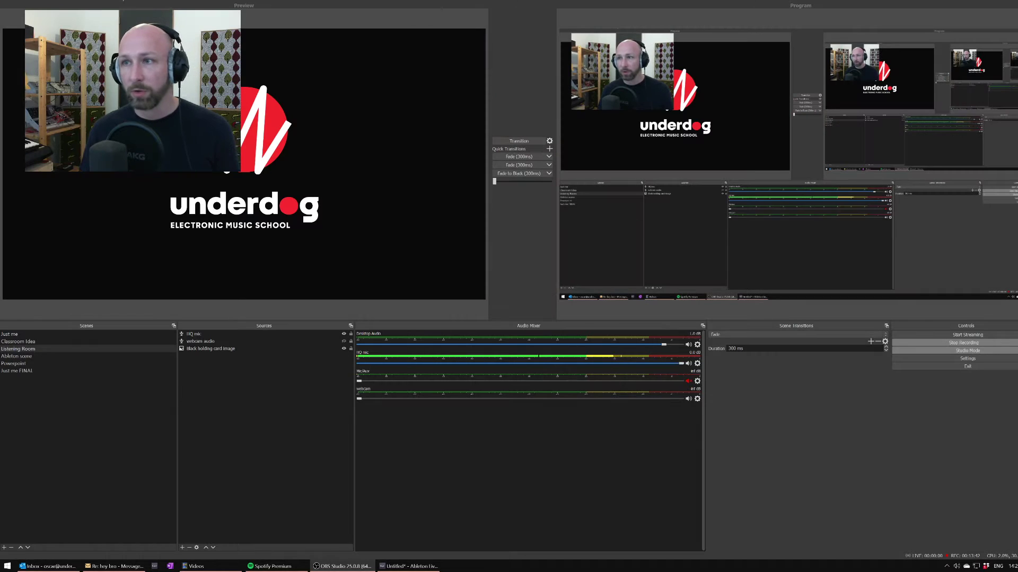
{"action": "left_click", "coordinate": [359, 567]}
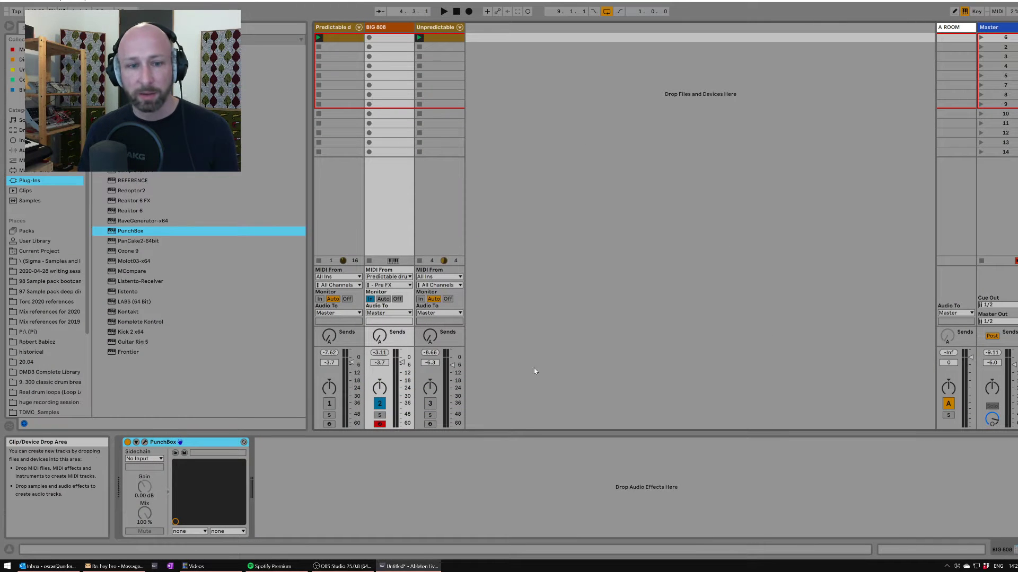
{"action": "left_click", "coordinate": [359, 567]}
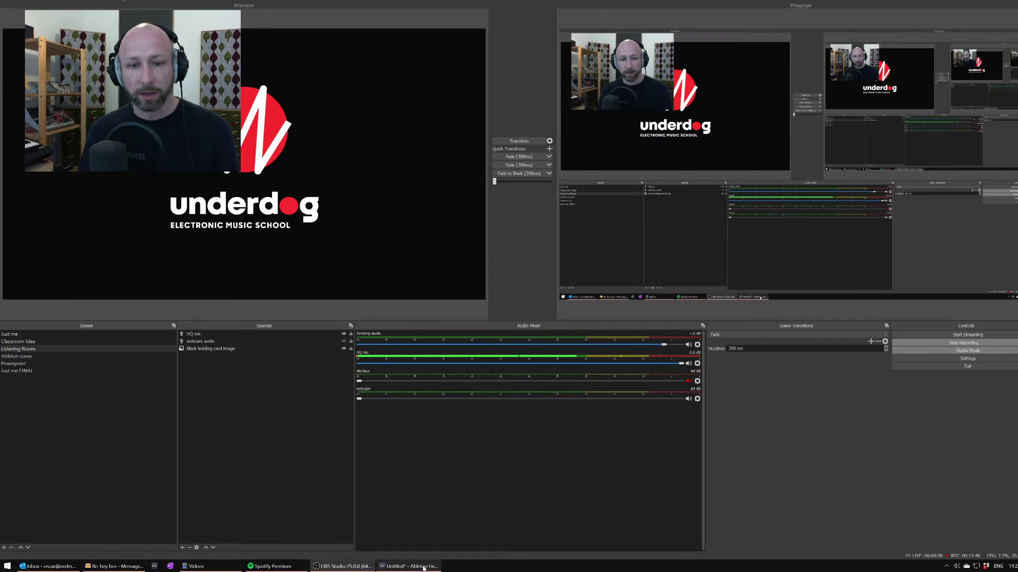
{"action": "left_click", "coordinate": [408, 566]}
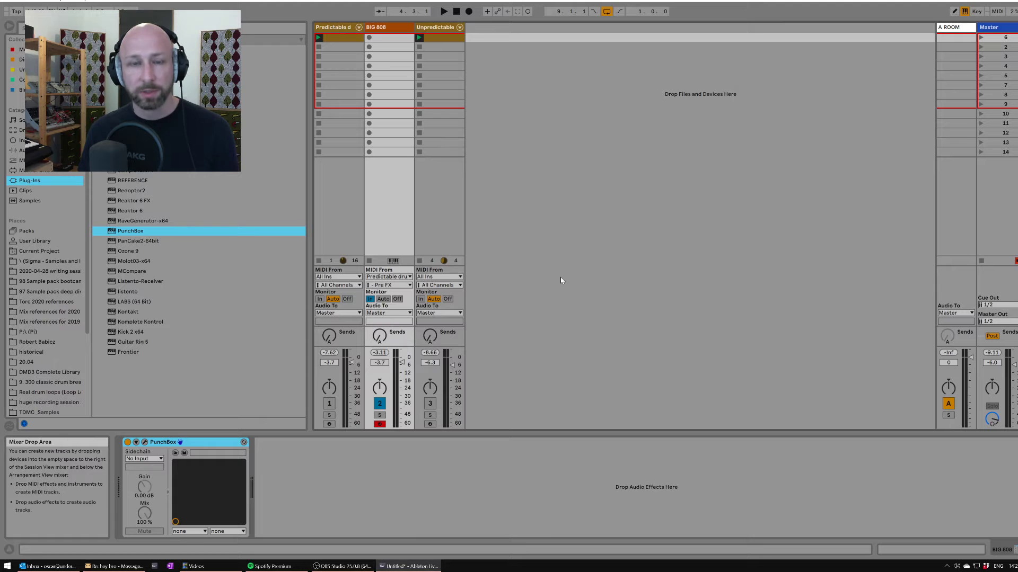
Open PunchBox's plug-in window on the BIG 808 track, place it over the empty session area, and play the pattern briefly.
{"action": "left_click", "coordinate": [144, 442]}
{"action": "left_click_drag", "start_coordinate": [655, 37], "coordinate": [713, 99]}
{"action": "key", "text": "space"}
{"action": "key", "text": "space"}
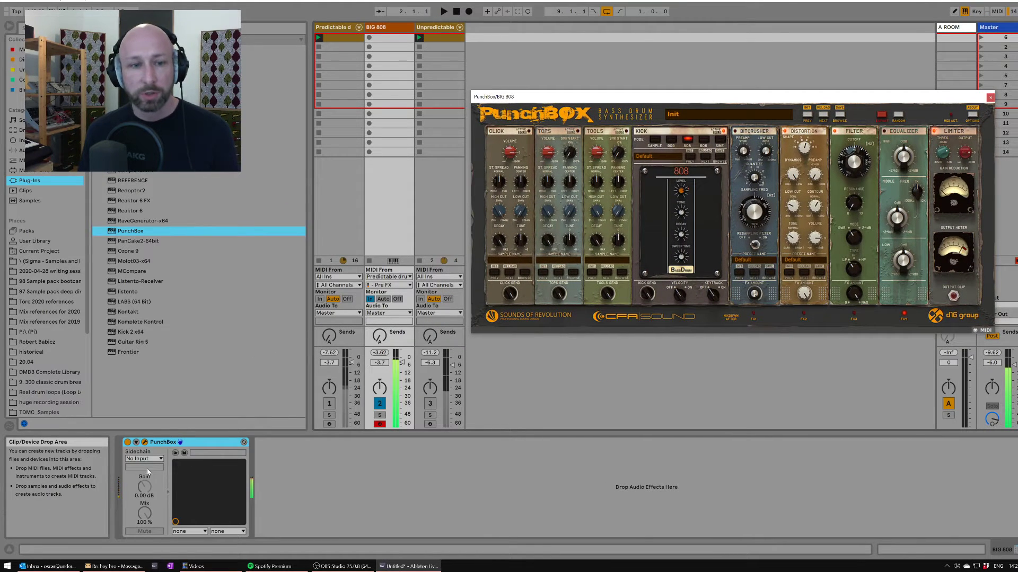
Review the Random device on the Unpredictable track and return to the BIG 808 track.
{"action": "left_click", "coordinate": [430, 28]}
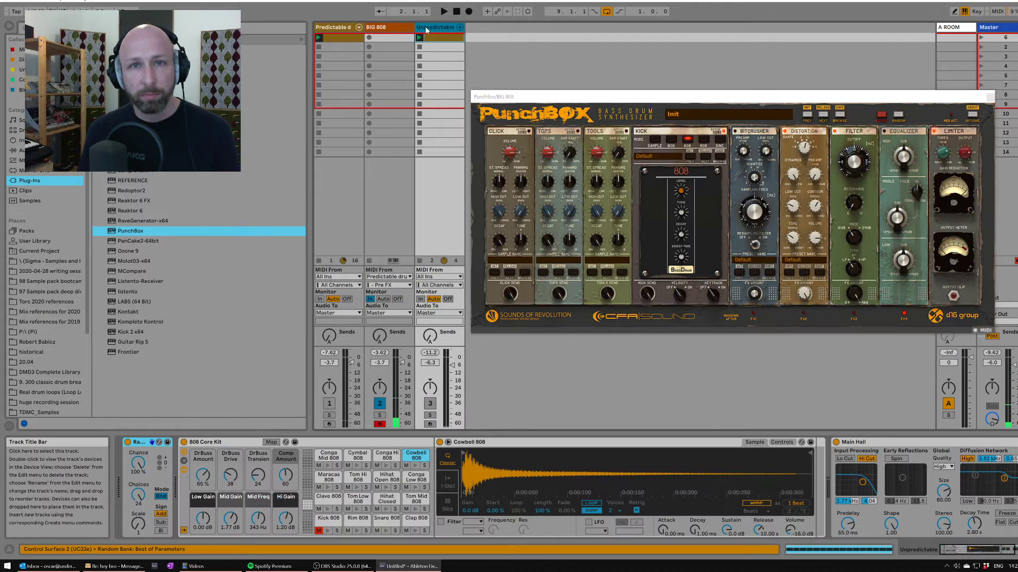
{"action": "left_click", "coordinate": [136, 449]}
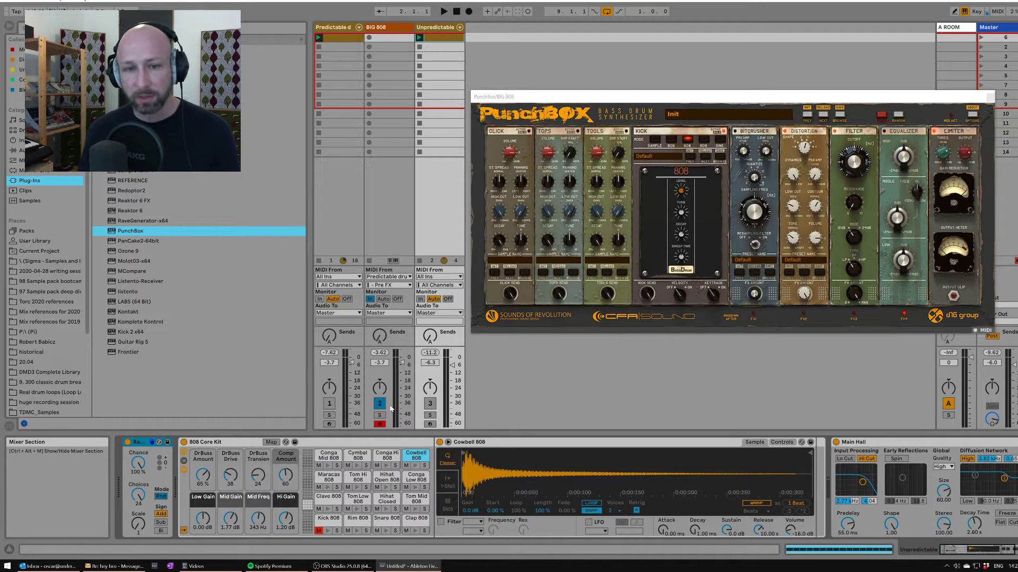
{"action": "left_click", "coordinate": [390, 37]}
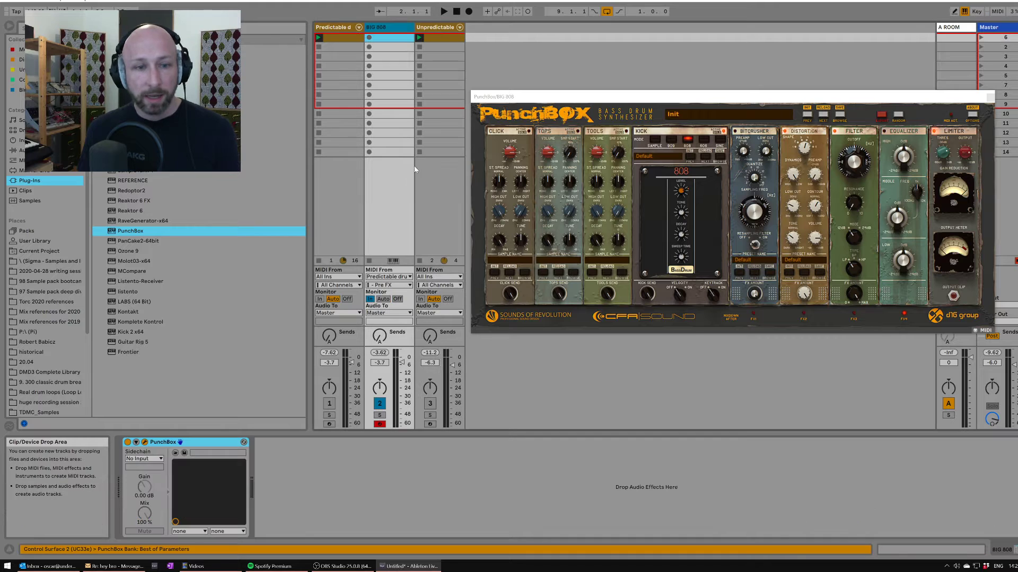
Move PunchBox's window fully into view and listen to the kick-triggered BIG 808 with the pattern.
{"action": "left_click_drag", "start_coordinate": [680, 97], "coordinate": [593, 91]}
{"action": "key", "text": "space"}
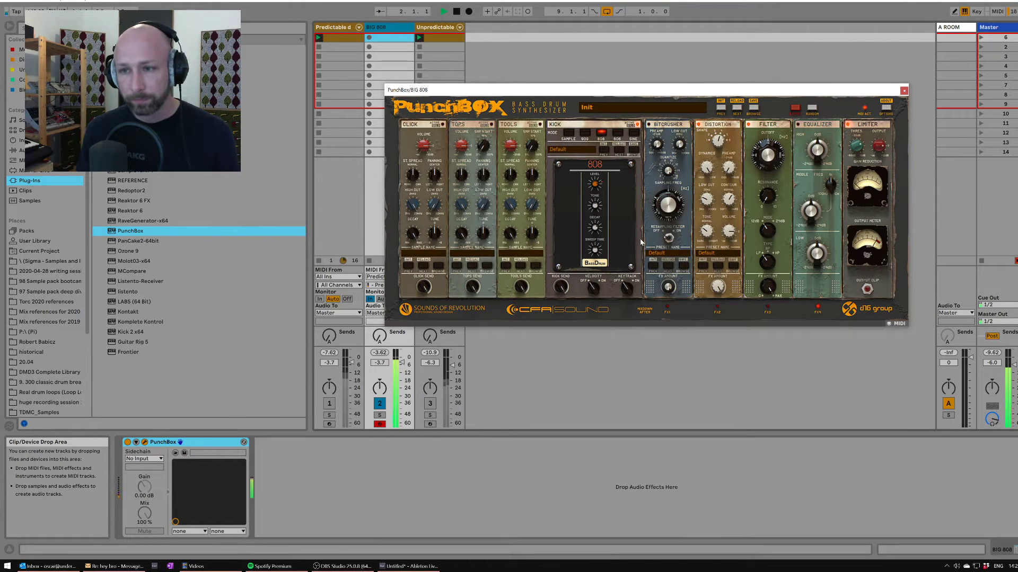
{"action": "key", "text": "space"}
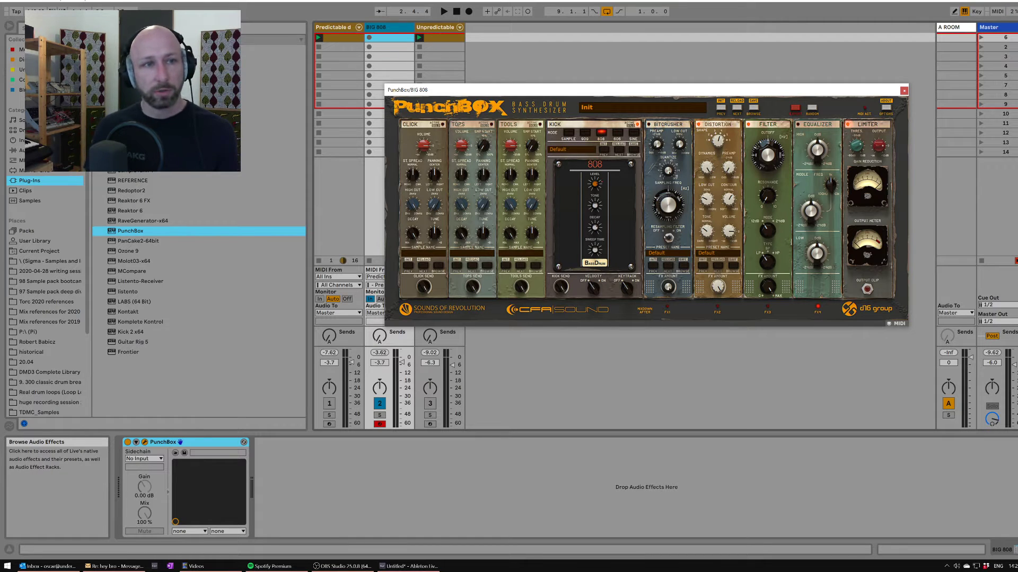
Add a Velocity MIDI effect before PunchBox with Random, Out Hi and Out Low at 64, and audition it.
{"action": "left_click", "coordinate": [36, 160]}
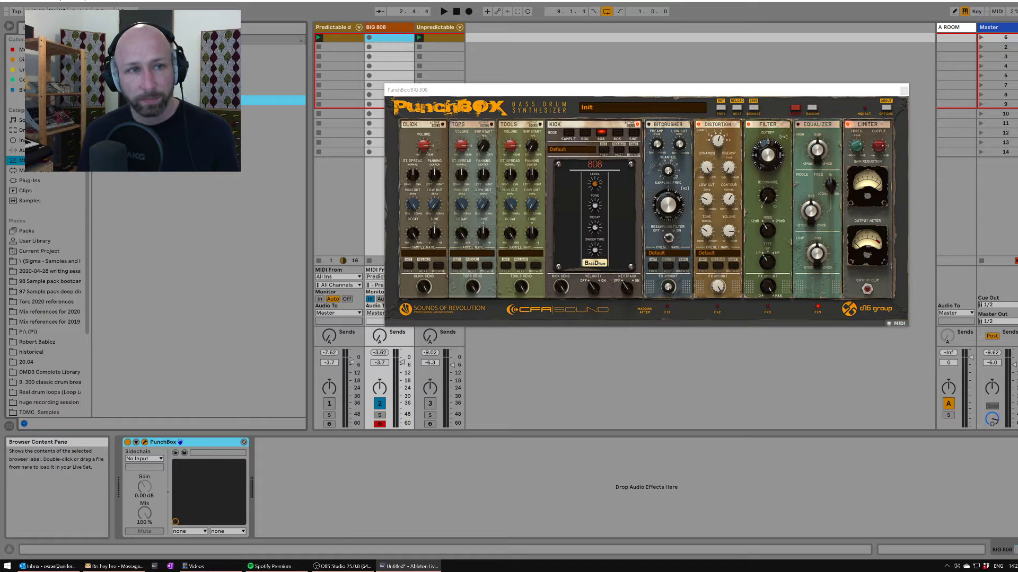
{"action": "left_click_drag", "start_coordinate": [159, 120], "coordinate": [123, 489]}
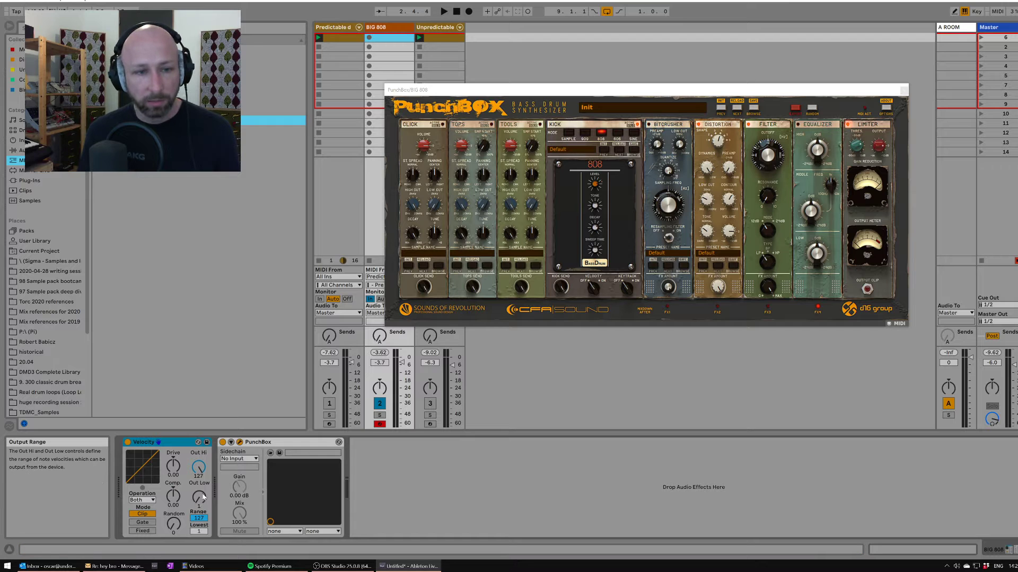
{"action": "mouse_move", "coordinate": [173, 524]}
{"action": "left_mouse_down"}
{"action": "mouse_move", "coordinate": [174, 491]}
{"action": "mouse_move", "coordinate": [200, 468]}
{"action": "mouse_move", "coordinate": [200, 501]}
{"action": "left_mouse_up"}
{"action": "left_click", "coordinate": [202, 497]}
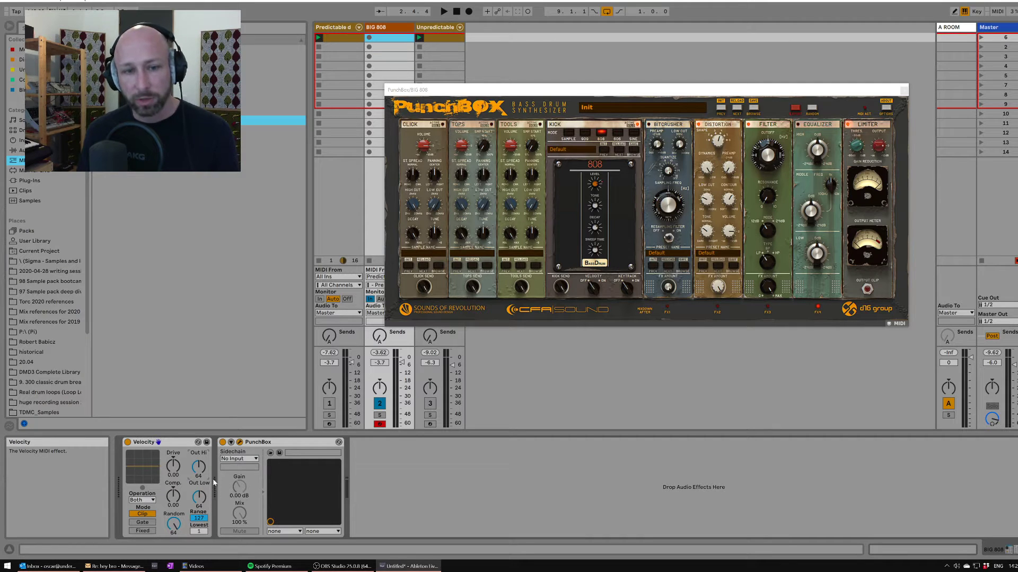
{"action": "key", "text": "space"}
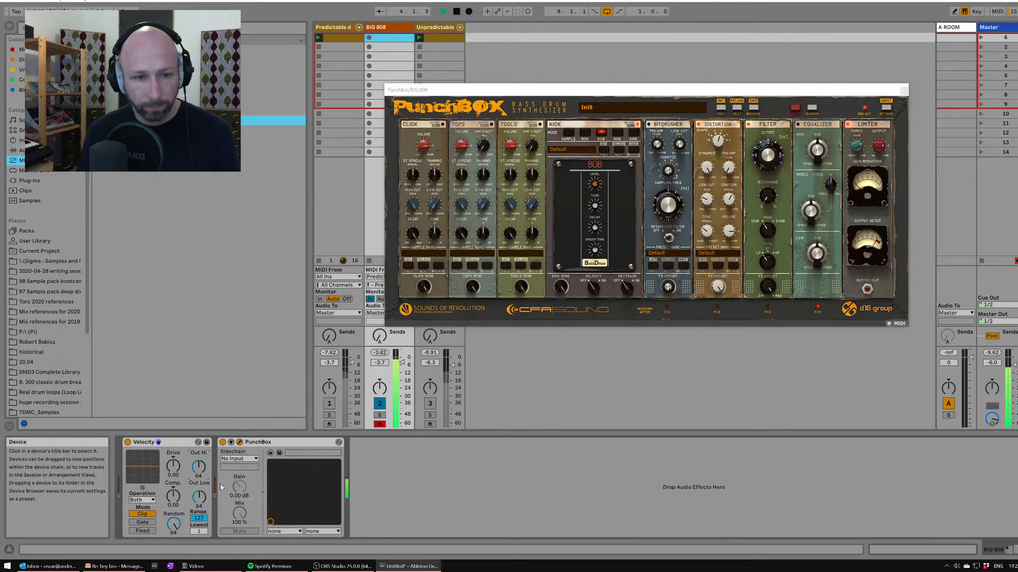
{"action": "key", "text": "space"}
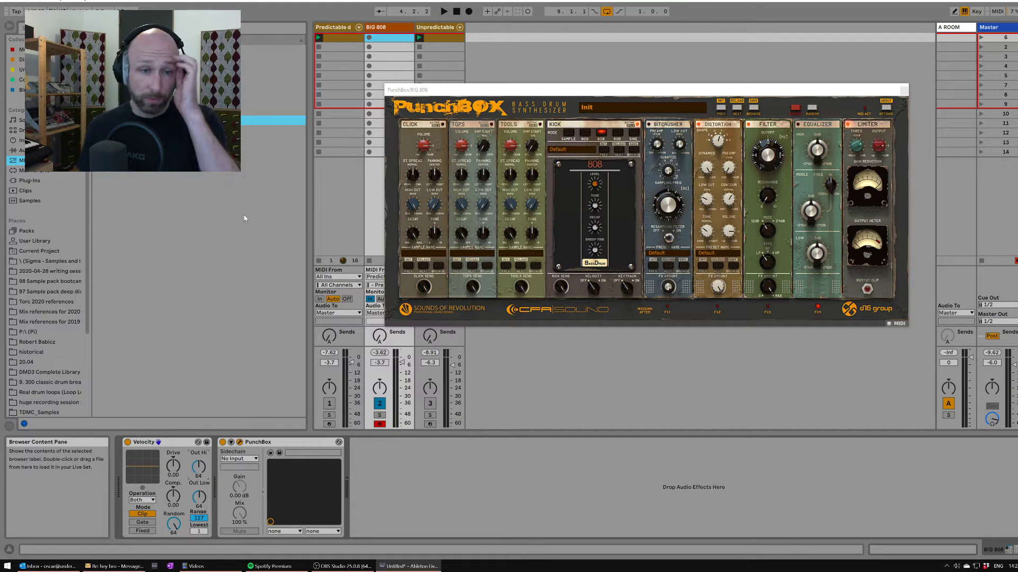
Group PunchBox into an Instrument Rack, show its chain select editor, and create a second chain without a device.
{"action": "left_click", "coordinate": [284, 442]}
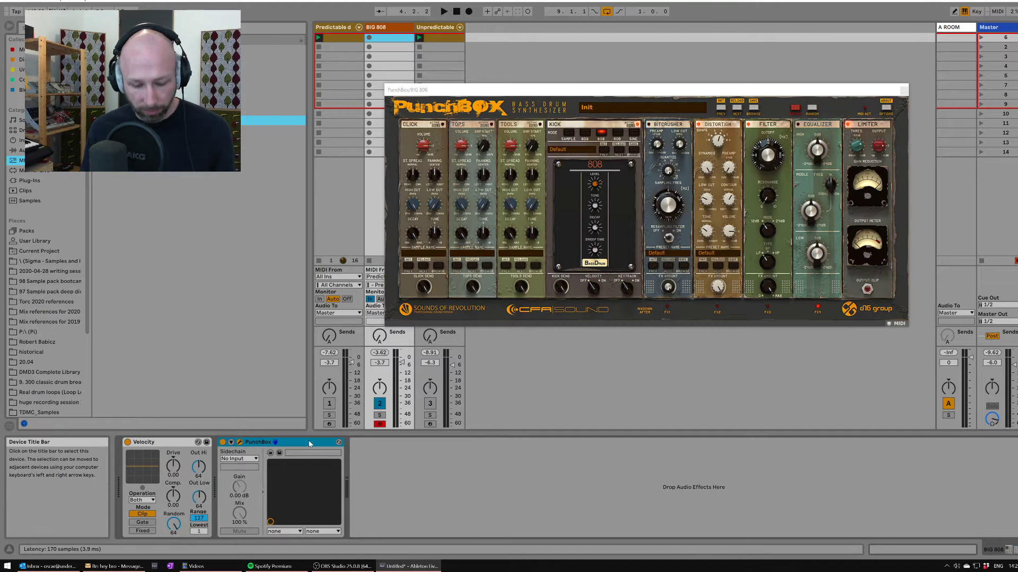
{"action": "key", "text": "ctrl+g"}
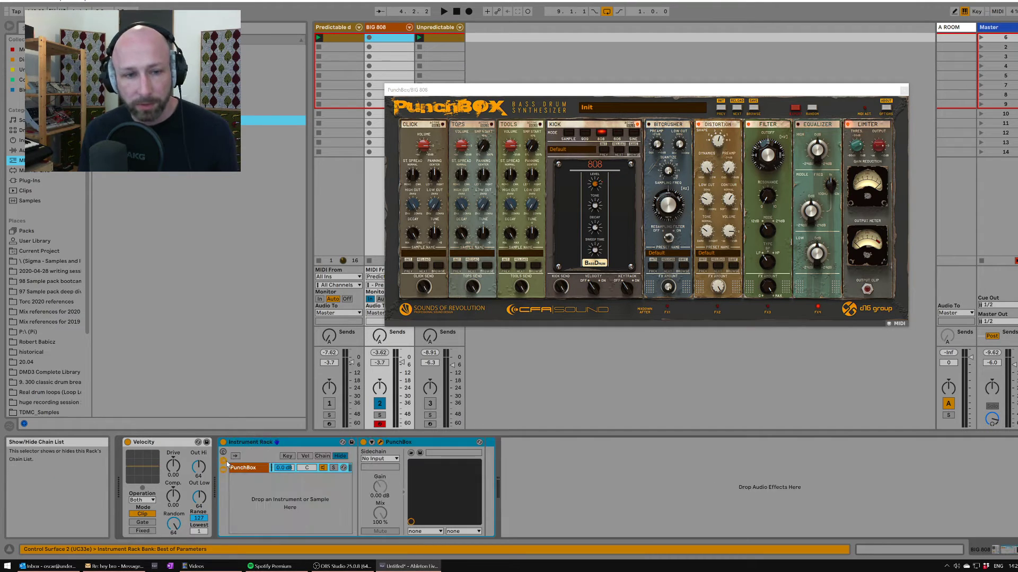
{"action": "left_click", "coordinate": [318, 457]}
{"action": "right_click", "coordinate": [297, 499]}
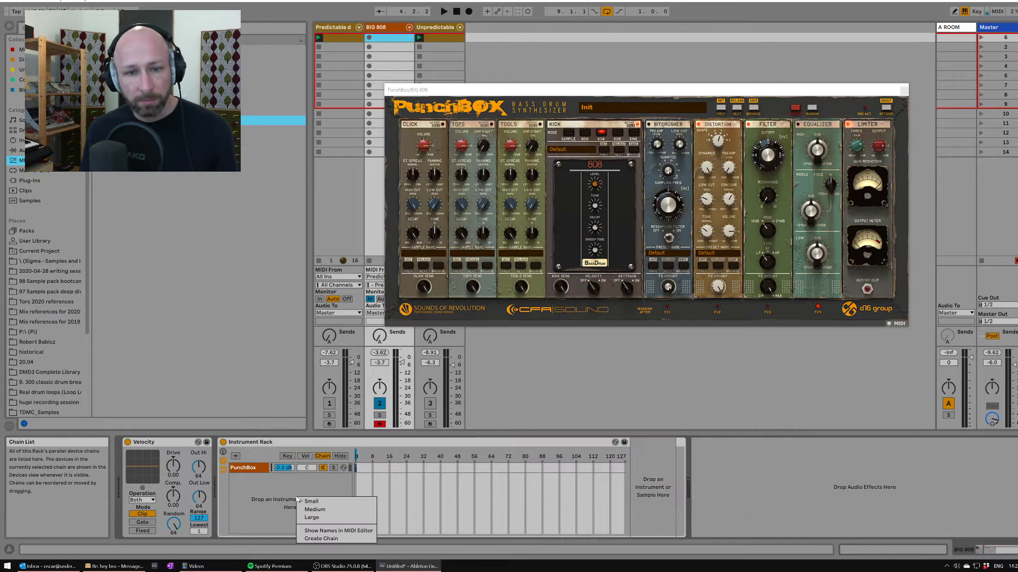
{"action": "left_click", "coordinate": [321, 539]}
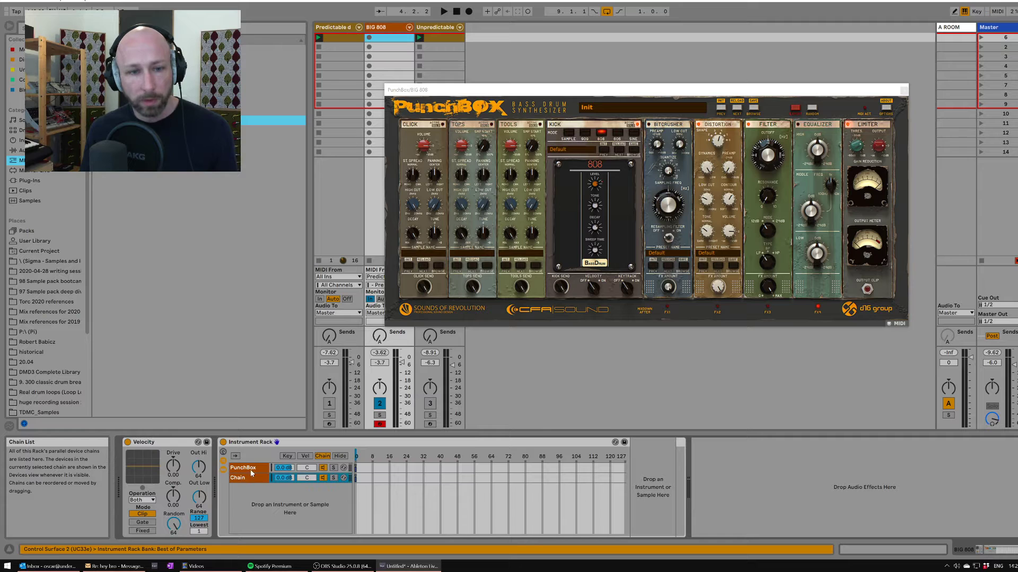
Rename the new rack chain EMPTY.
{"action": "key", "text": "ctrl+r"}
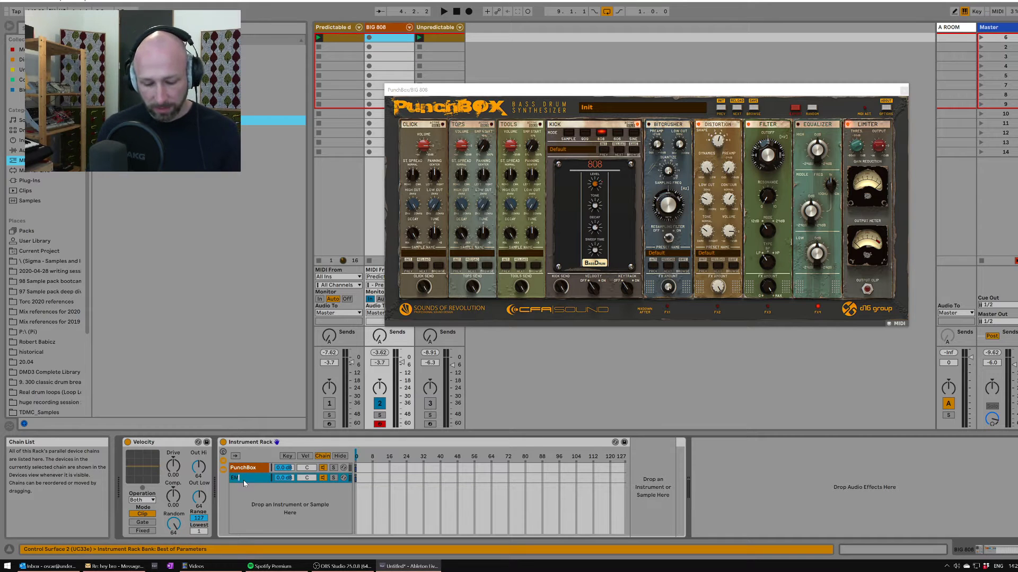
{"action": "type", "text": "EMPTY"}
{"action": "key", "text": "Return"}
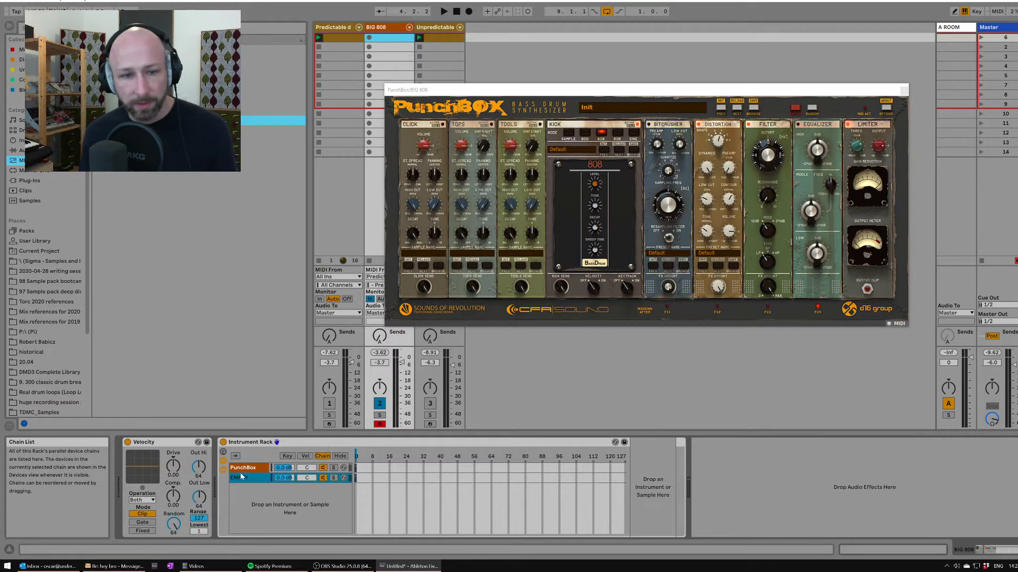
{"action": "left_click", "coordinate": [242, 469]}
{"action": "left_click", "coordinate": [253, 480]}
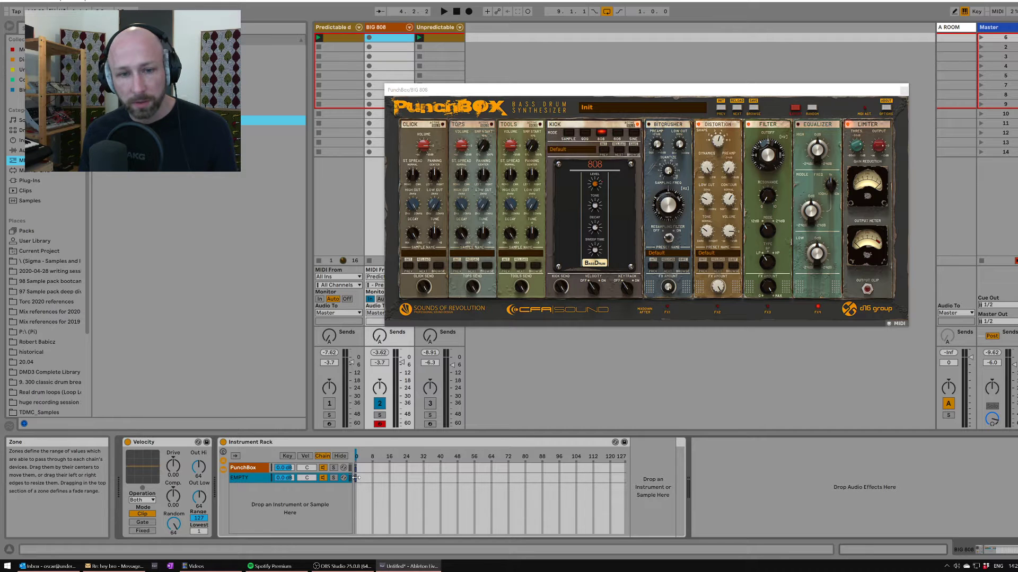
In the rack's velocity zone editor, limit PunchBox to velocities 1 to about 16 and give EMPTY the range above.
{"action": "left_click", "coordinate": [306, 457]}
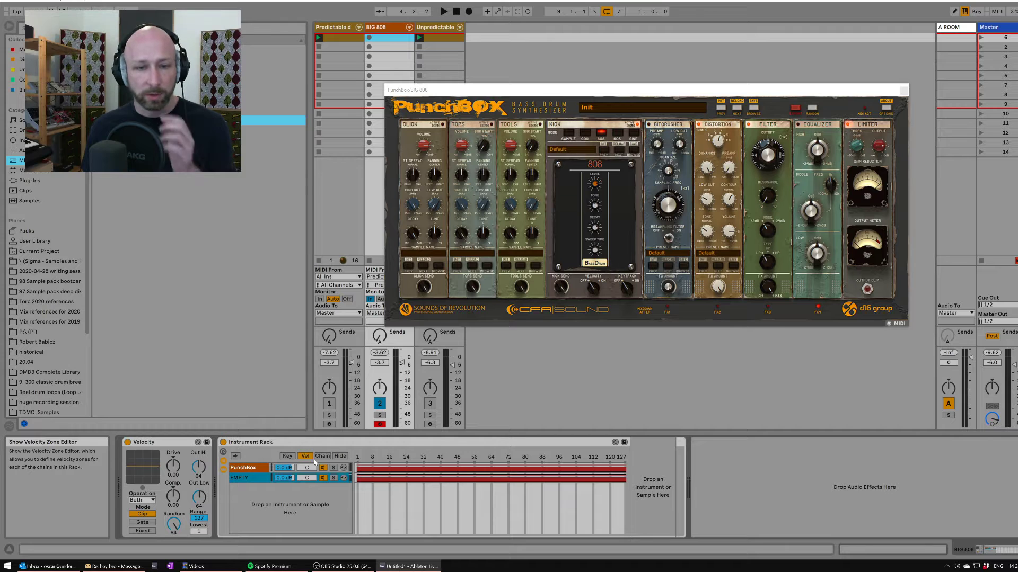
{"action": "left_click", "coordinate": [322, 456]}
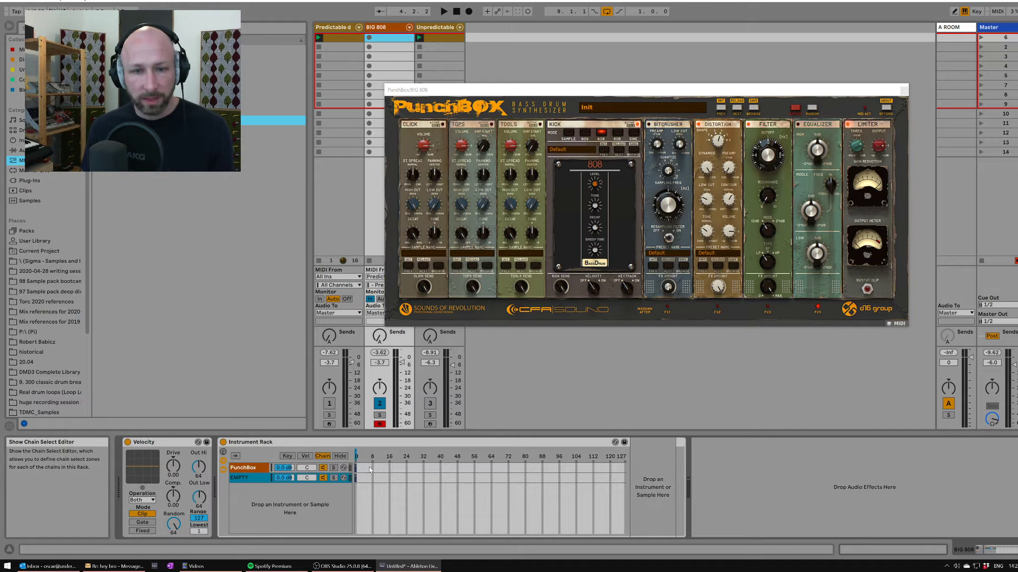
{"action": "left_click", "coordinate": [306, 457]}
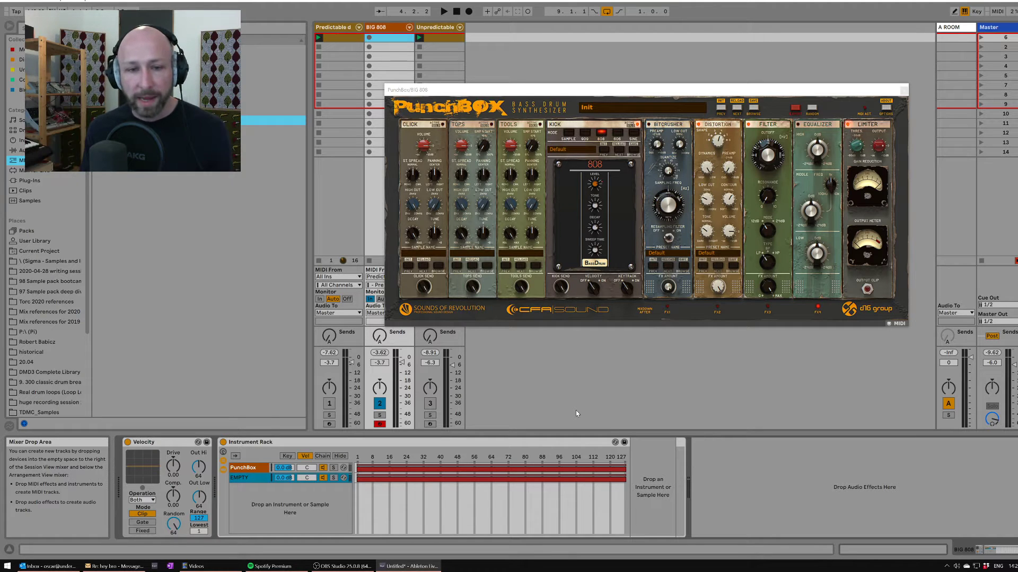
{"action": "left_click", "coordinate": [245, 469]}
{"action": "left_click", "coordinate": [249, 478]}
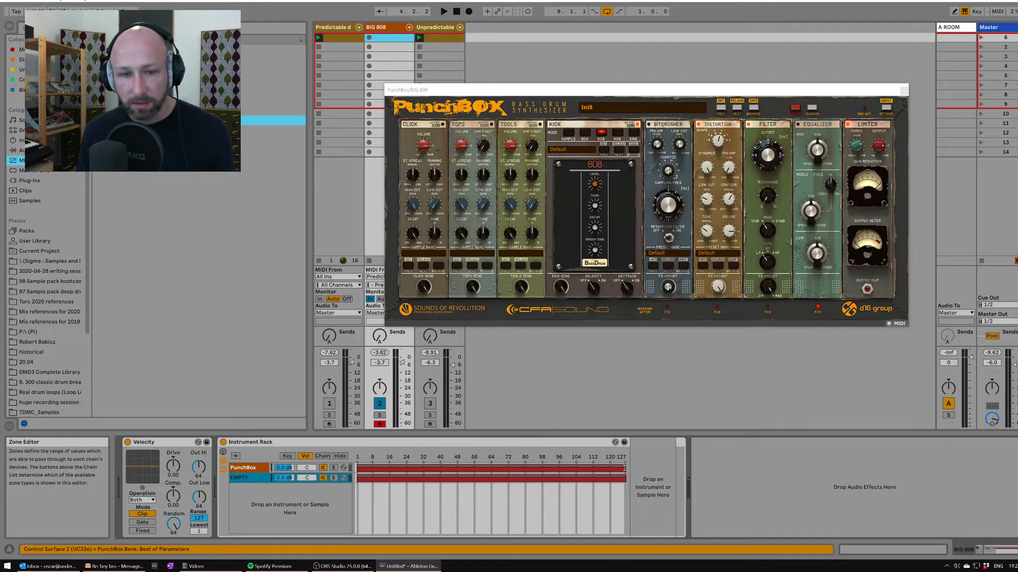
{"action": "left_click_drag", "start_coordinate": [624, 469], "coordinate": [390, 479]}
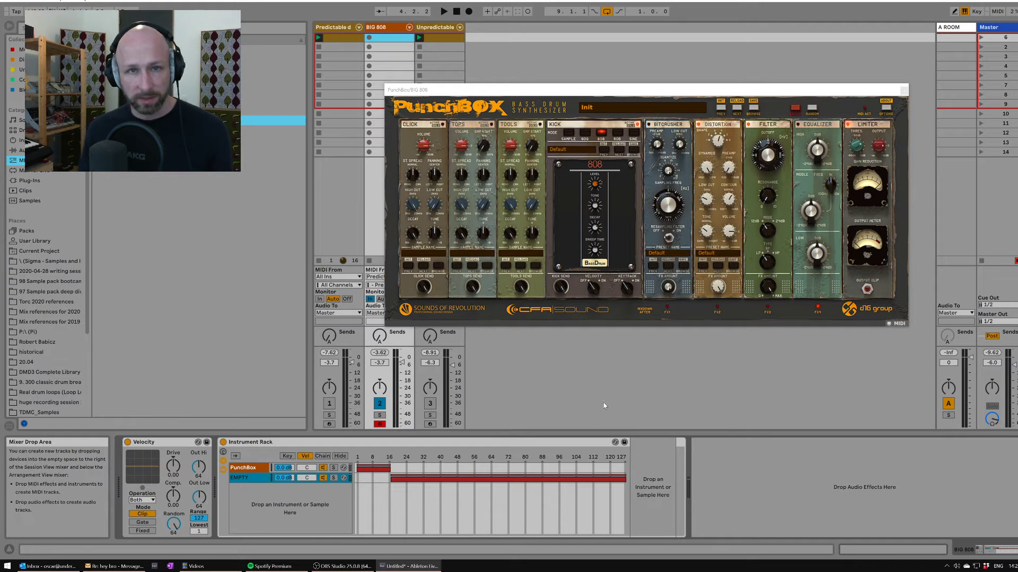
While playing, extend PunchBox's velocity zone to about 41 and start the EMPTY zone just above it.
{"action": "key", "text": "space"}
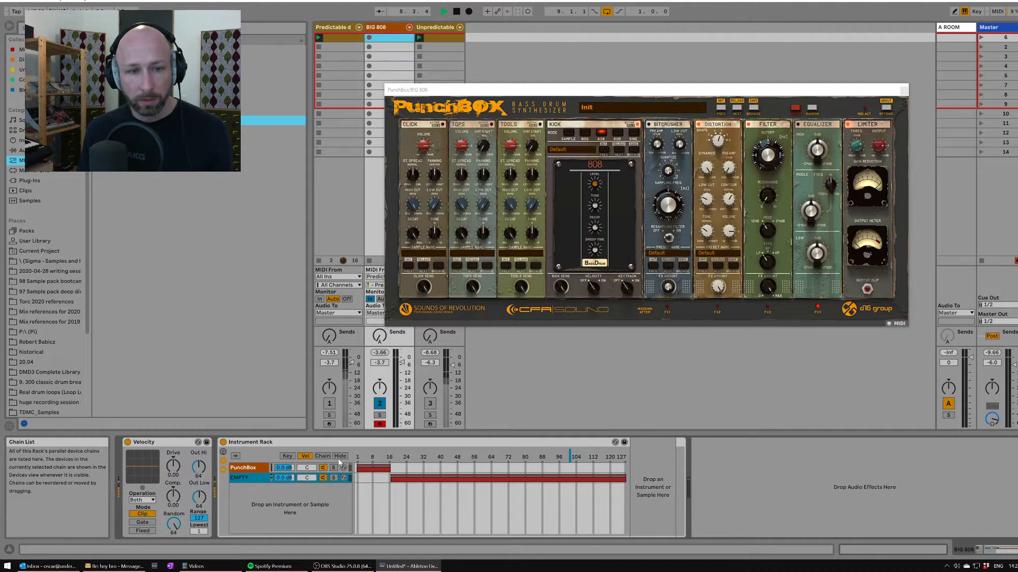
{"action": "left_click_drag", "start_coordinate": [390, 468], "coordinate": [424, 480]}
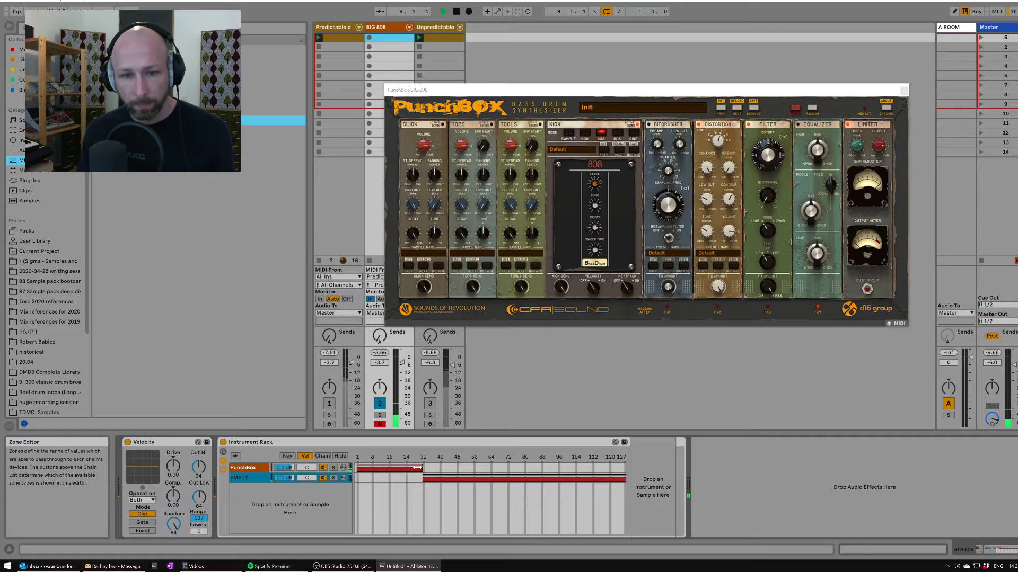
{"action": "left_click_drag", "start_coordinate": [421, 469], "coordinate": [442, 479]}
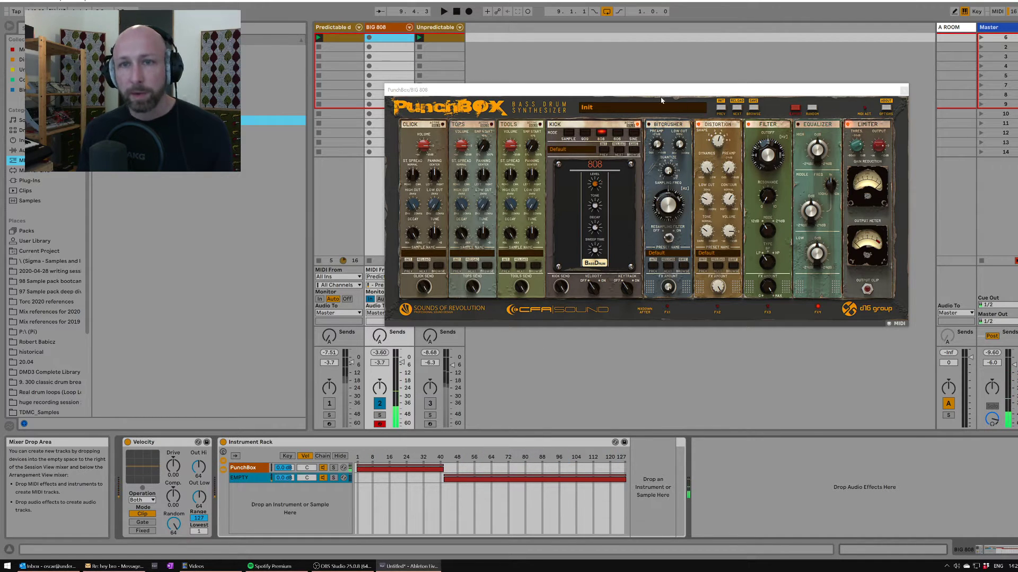
{"action": "left_click", "coordinate": [631, 94]}
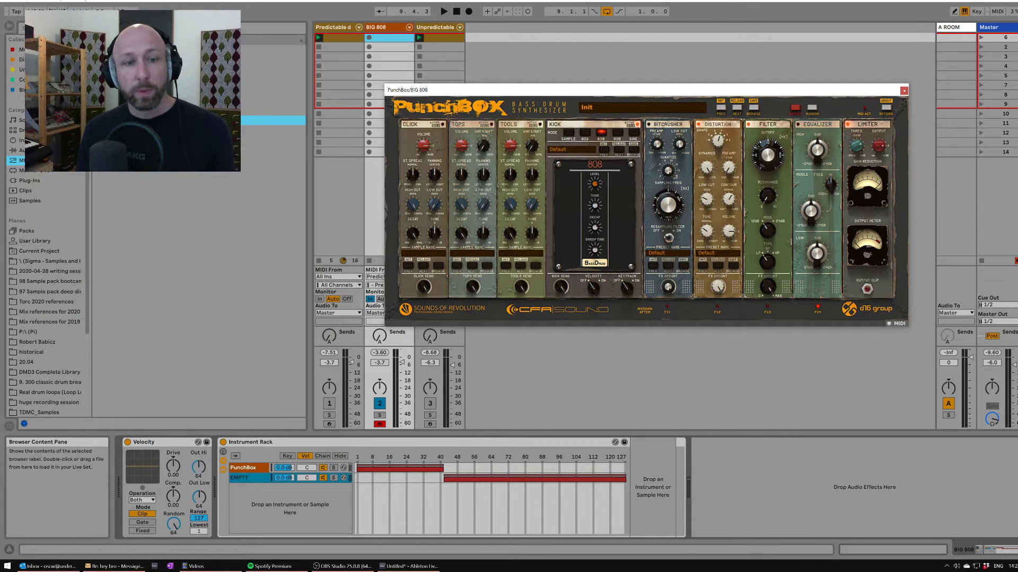
Insert a second Velocity effect before PunchBox inside its rack chain and set its Out Low to 100.
{"action": "left_click", "coordinate": [243, 468]}
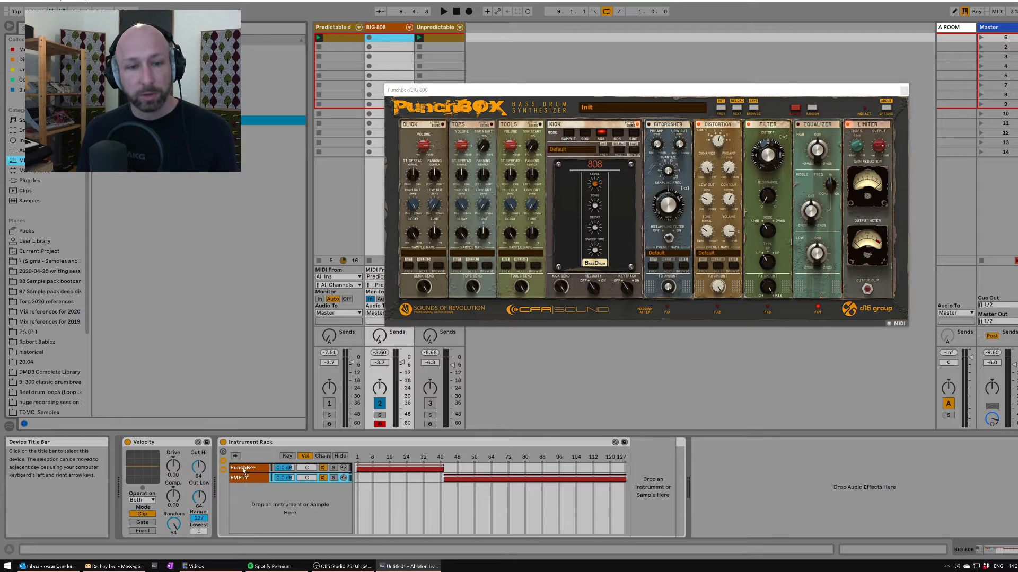
{"action": "mouse_move", "coordinate": [243, 470]}
{"action": "left_mouse_down"}
{"action": "mouse_move", "coordinate": [687, 485]}
{"action": "mouse_move", "coordinate": [655, 484]}
{"action": "left_mouse_up"}
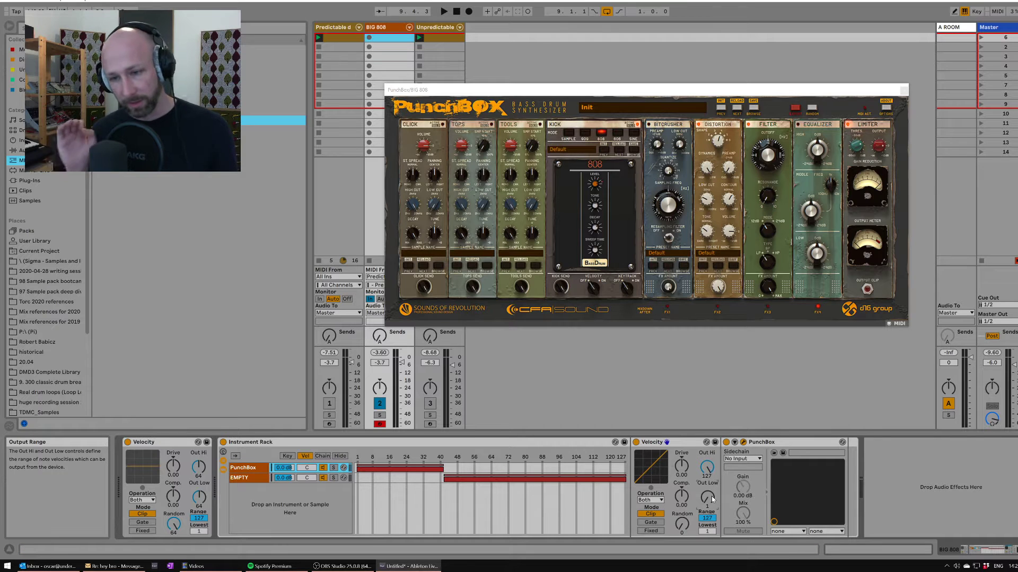
{"action": "left_click", "coordinate": [711, 496]}
{"action": "type", "text": "100"}
{"action": "key", "text": "Return"}
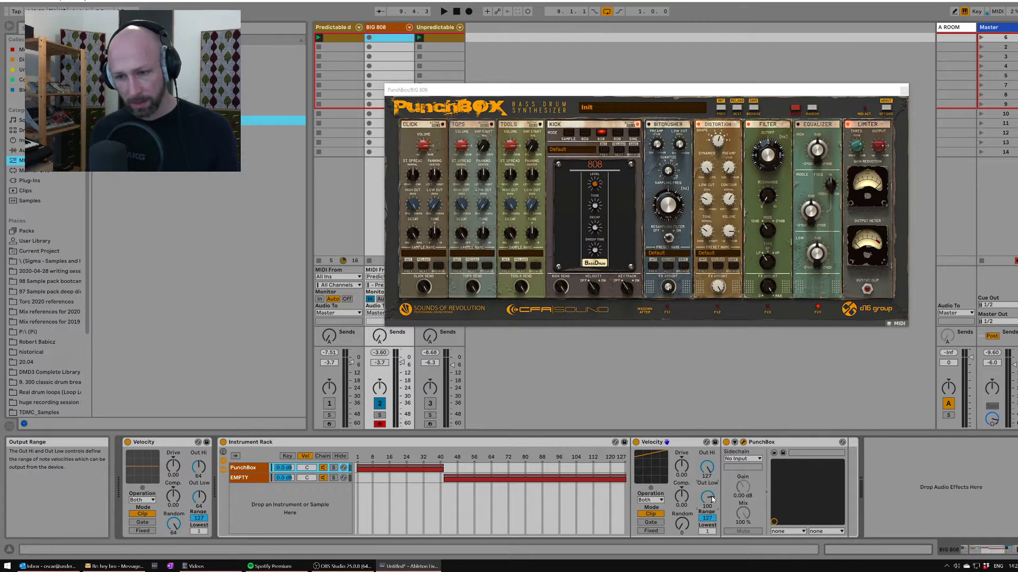
Set Out Hi to 100 on the Velocity effect directly before PunchBox.
{"action": "left_click", "coordinate": [706, 476]}
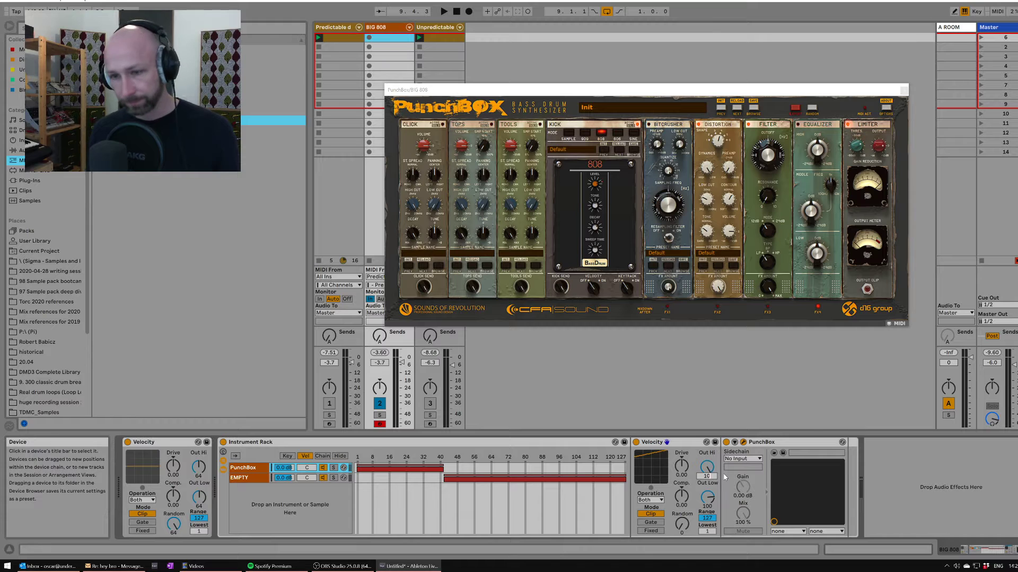
{"action": "type", "text": "100"}
{"action": "key", "text": "Return"}
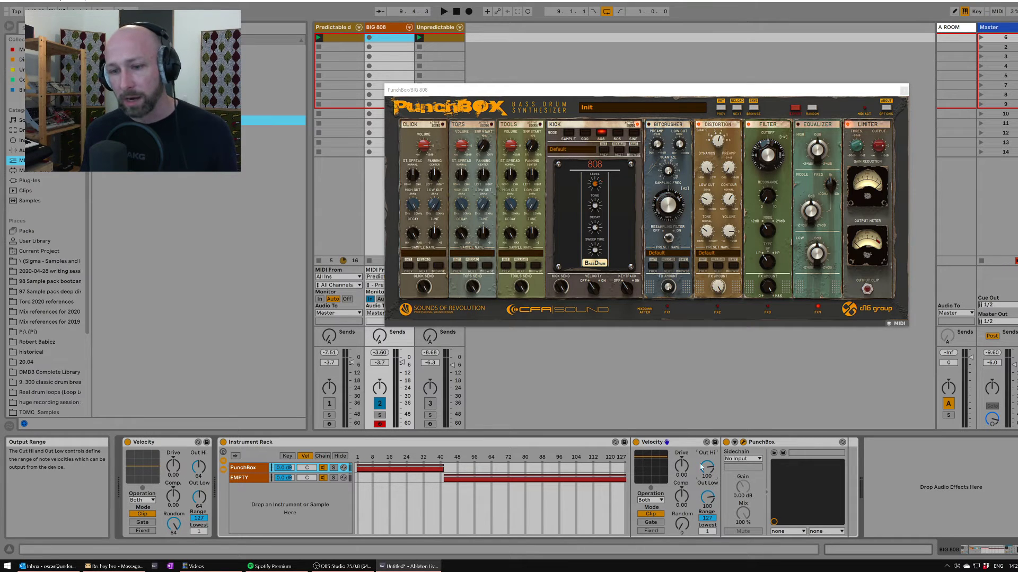
Delete the second Velocity effect before PunchBox inside its rack chain.
{"action": "left_click", "coordinate": [687, 447]}
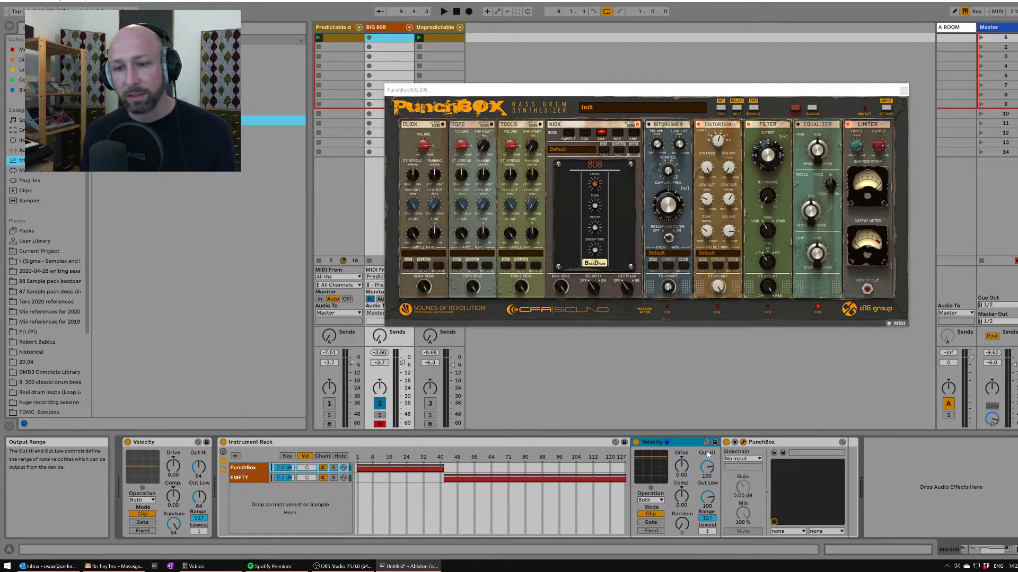
{"action": "left_click", "coordinate": [158, 443]}
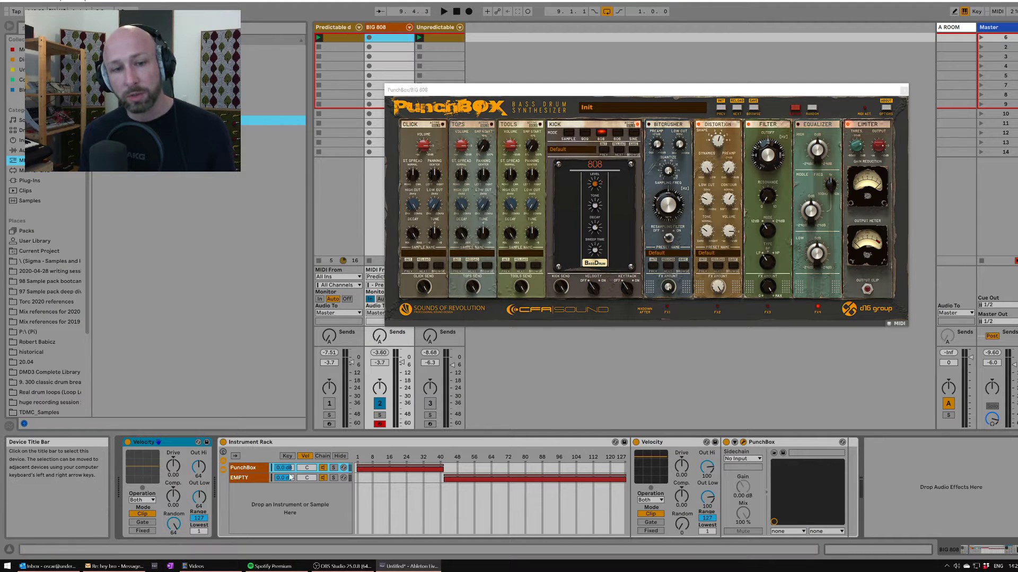
{"action": "left_click", "coordinate": [333, 443]}
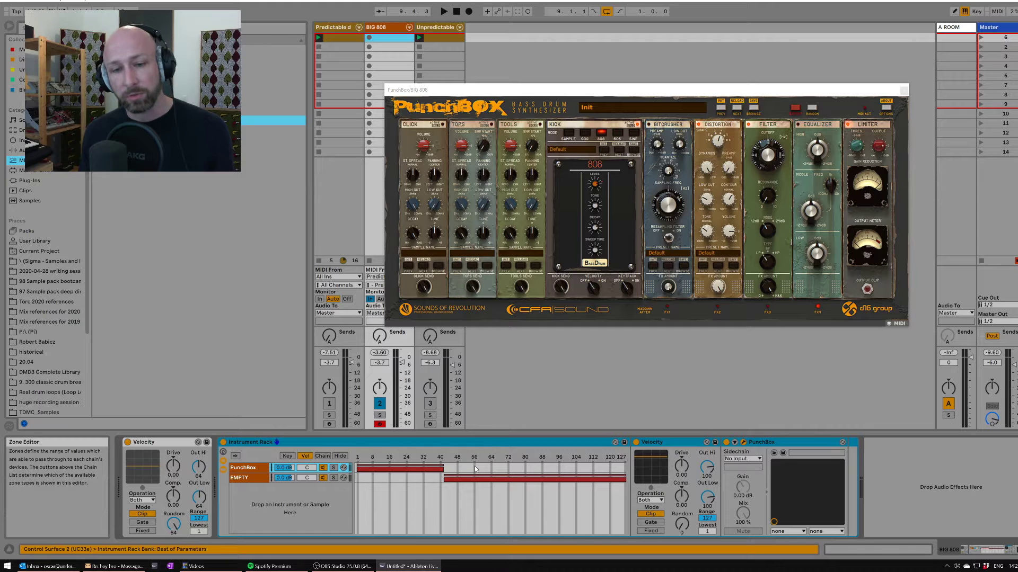
{"action": "left_click", "coordinate": [242, 468]}
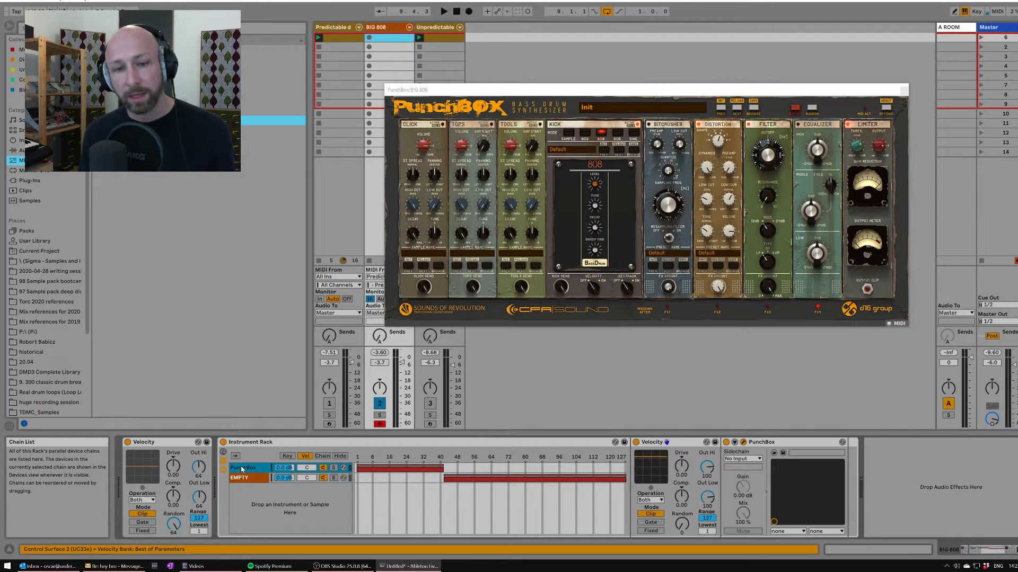
{"action": "left_click", "coordinate": [636, 442]}
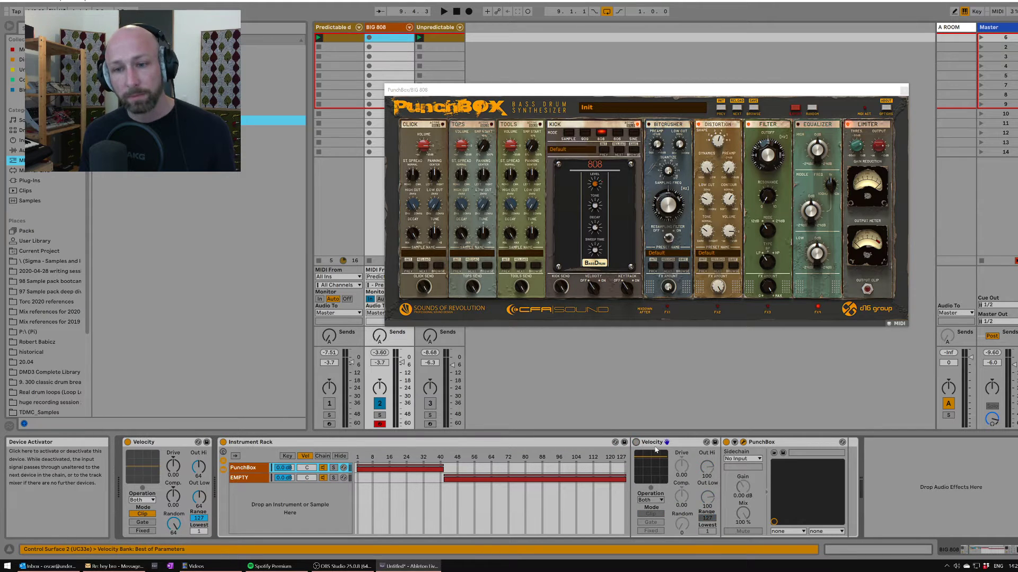
{"action": "left_click", "coordinate": [687, 442]}
{"action": "key", "text": "Delete"}
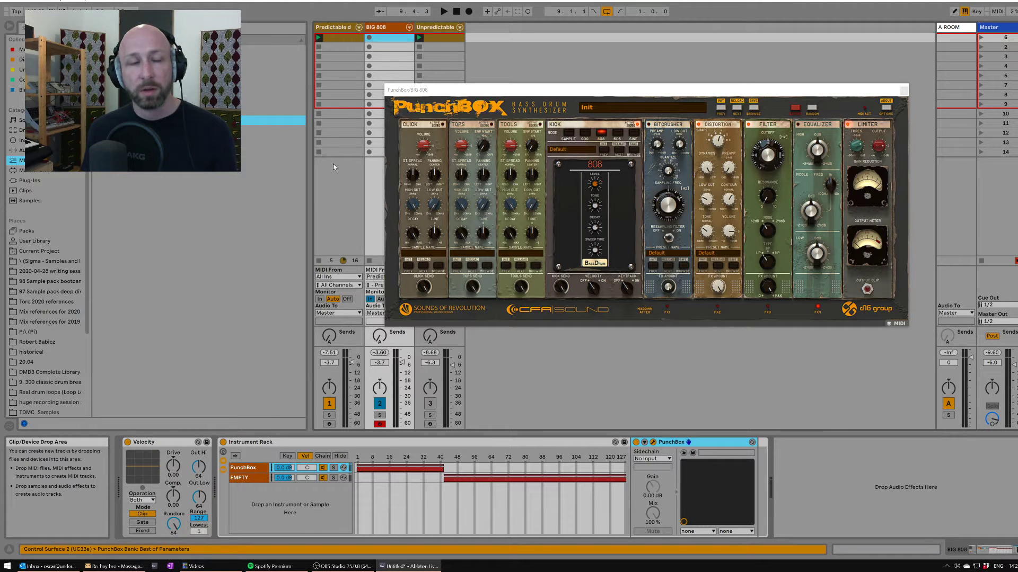
While playing, lower the BIG 808 track's volume to -9.4 dB and set PunchBox's filter cutoff to about 345 Hz.
{"action": "key", "text": "space"}
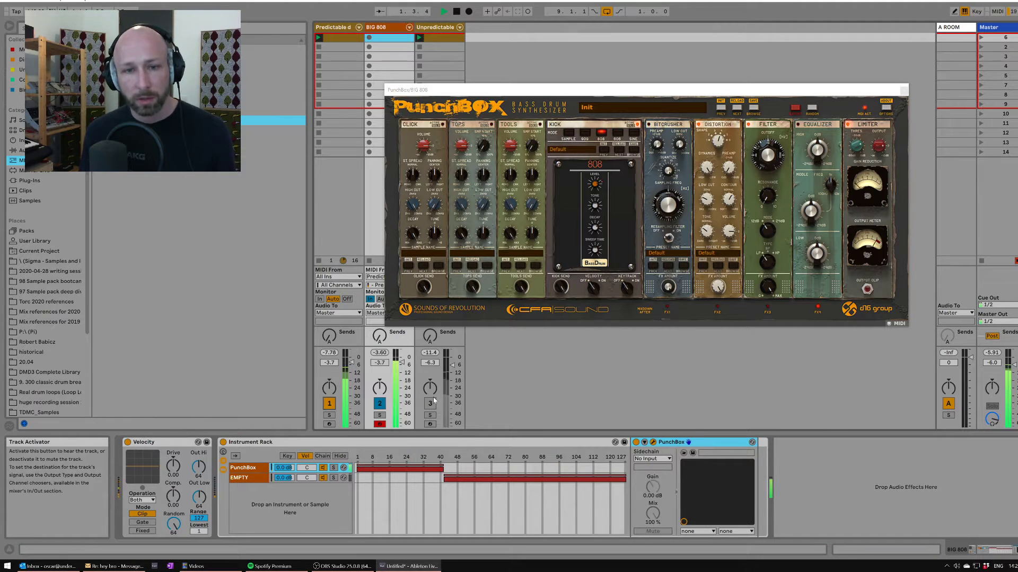
{"action": "left_click_drag", "start_coordinate": [380, 363], "coordinate": [402, 369]}
{"action": "left_click", "coordinate": [381, 356]}
{"action": "mouse_move", "coordinate": [767, 154]}
{"action": "left_mouse_down"}
{"action": "mouse_move", "coordinate": [769, 172]}
{"action": "mouse_move", "coordinate": [770, 154]}
{"action": "left_mouse_up"}
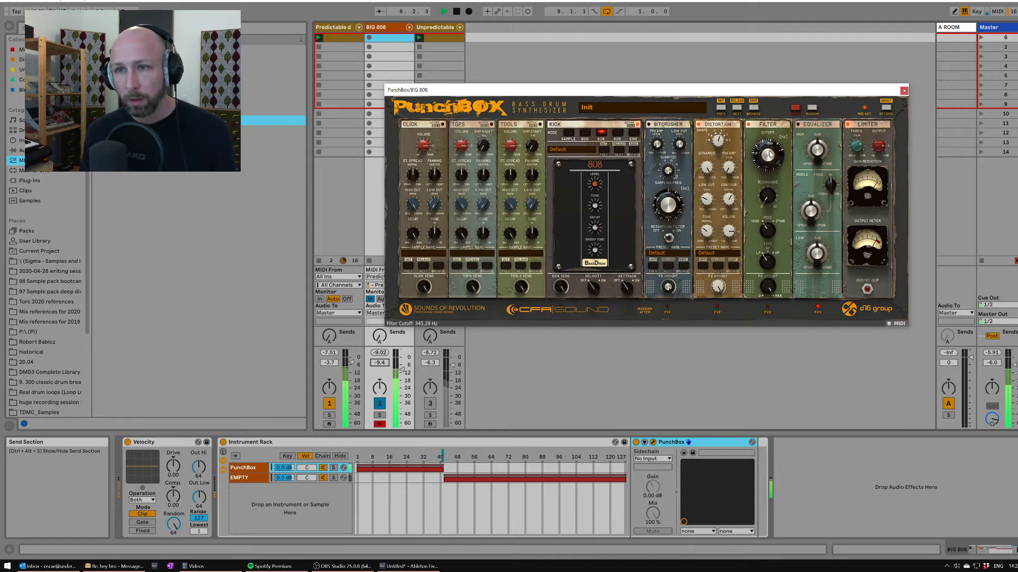
Close the PunchBox window and shorten its velocity zone to about 26, starting the EMPTY zone just above it.
{"action": "left_click_drag", "start_coordinate": [782, 93], "coordinate": [772, 99]}
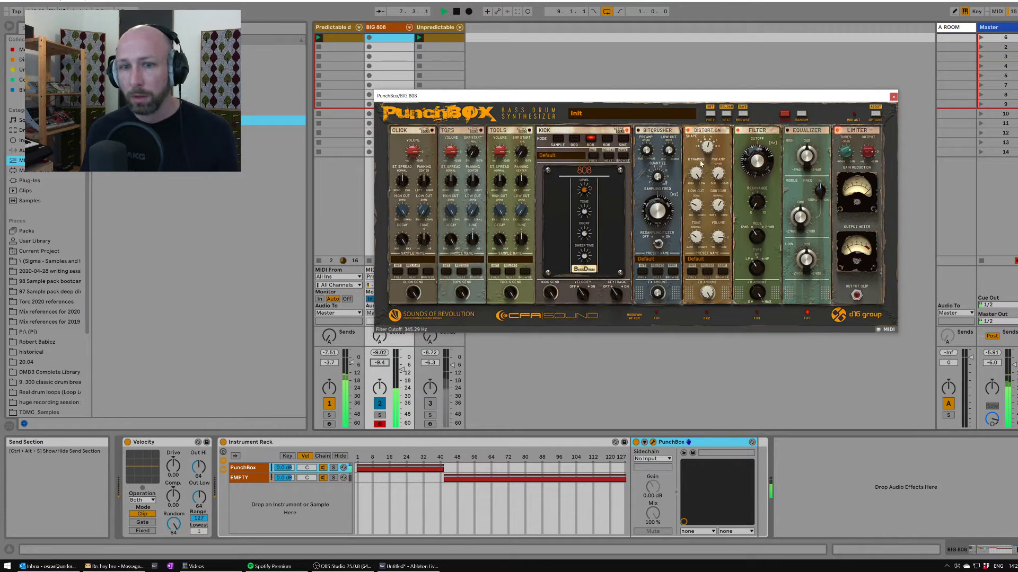
{"action": "left_click_drag", "start_coordinate": [443, 469], "coordinate": [434, 477]}
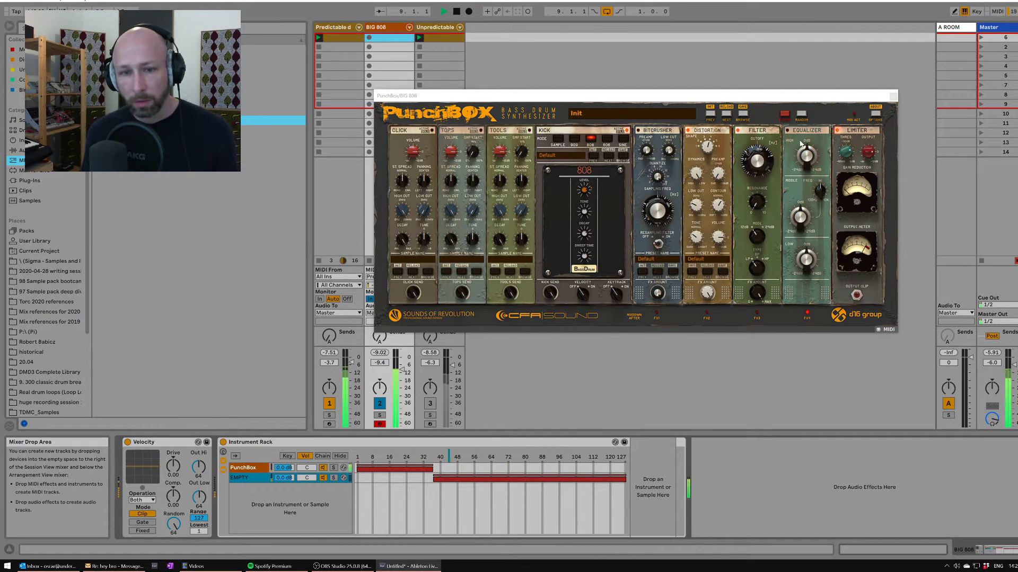
{"action": "left_click_drag", "start_coordinate": [748, 96], "coordinate": [741, 94]}
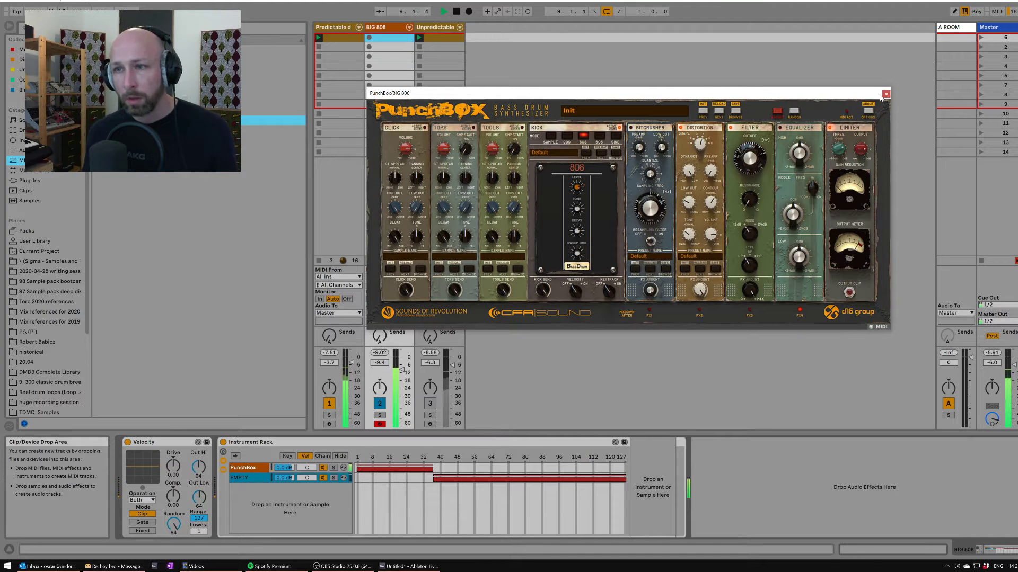
{"action": "left_click", "coordinate": [886, 95]}
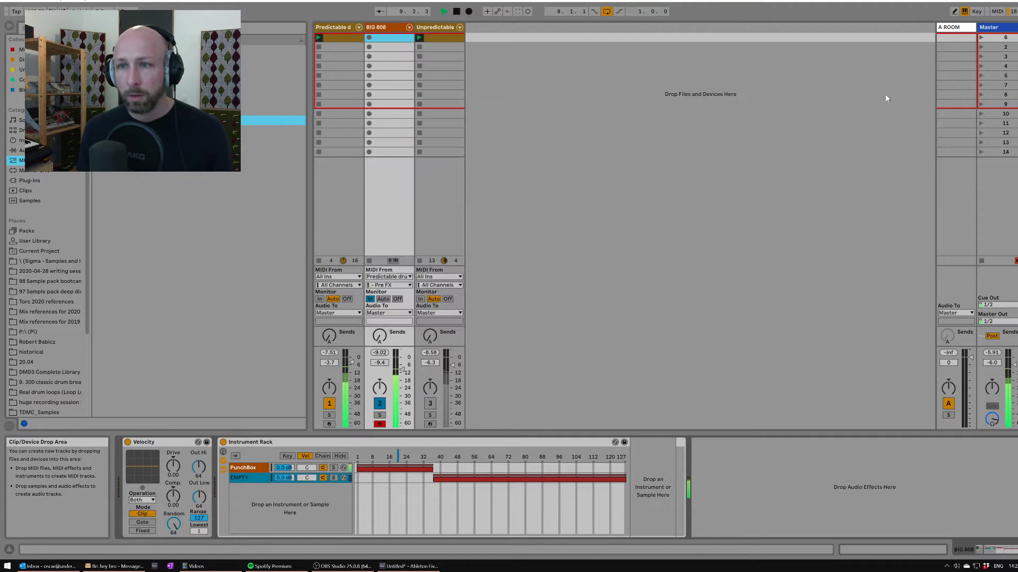
{"action": "mouse_move", "coordinate": [433, 466]}
{"action": "left_mouse_down"}
{"action": "mouse_move", "coordinate": [413, 468]}
{"action": "mouse_move", "coordinate": [412, 478]}
{"action": "left_mouse_up"}
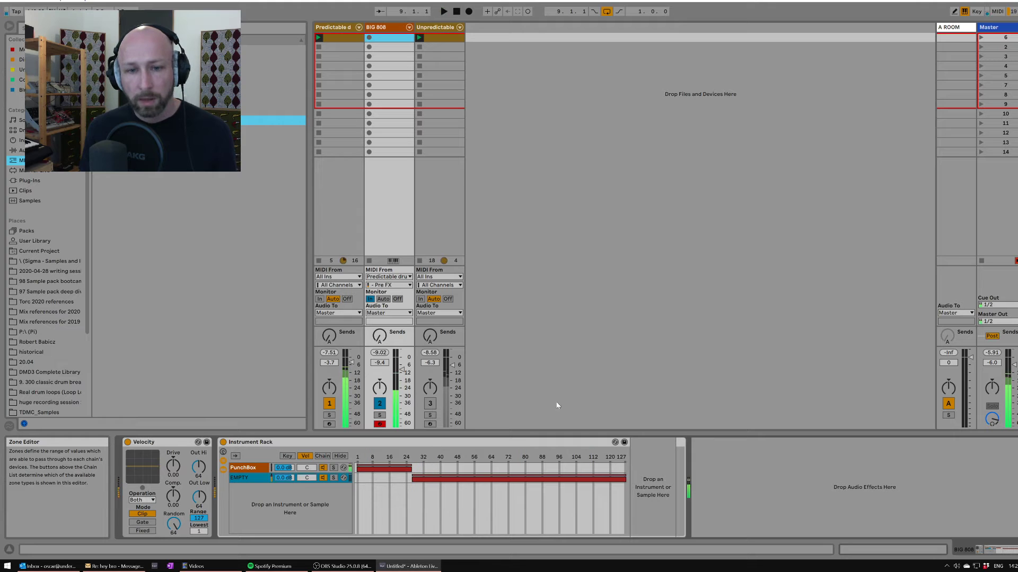
Insert the Medium Concert hall reverb preset after the Instrument Rack on BIG 808.
{"action": "left_click", "coordinate": [21, 150]}
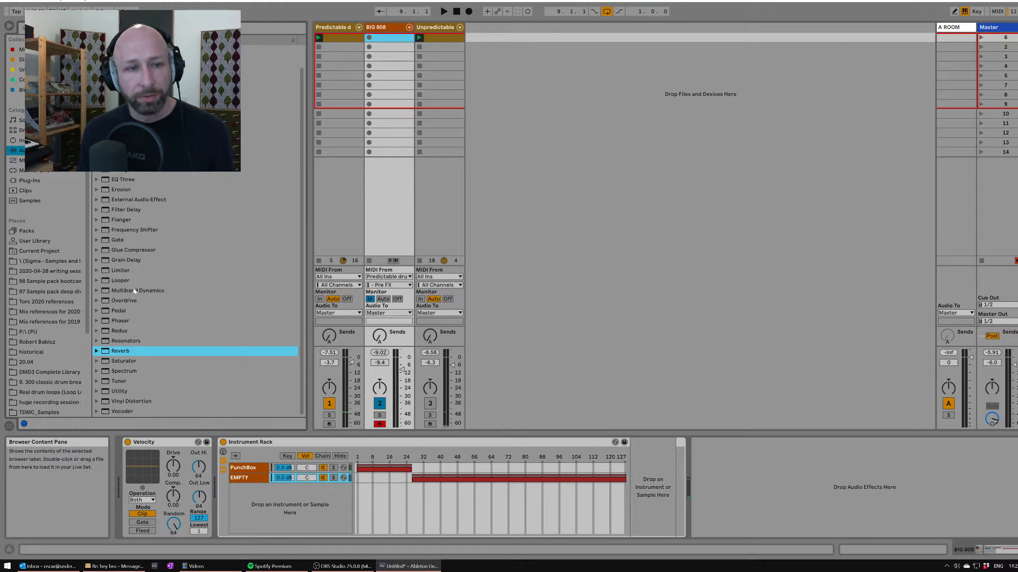
{"action": "left_click", "coordinate": [105, 353]}
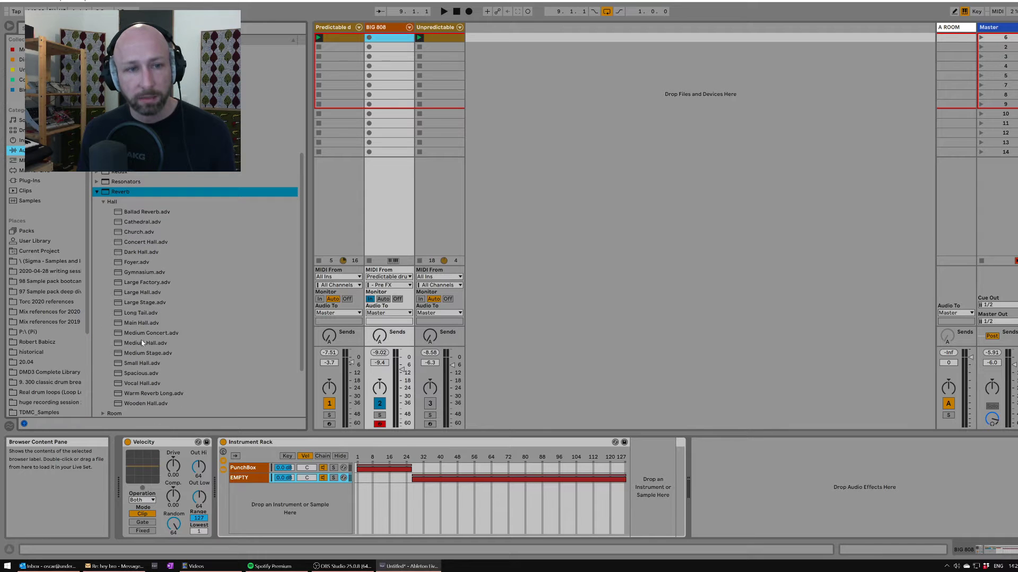
{"action": "left_click_drag", "start_coordinate": [142, 335], "coordinate": [781, 501]}
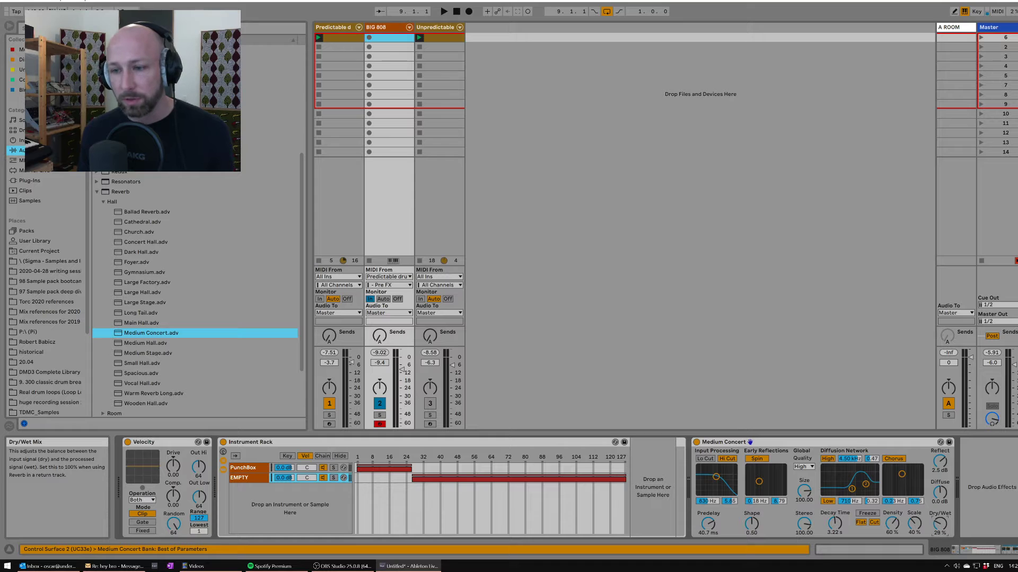
While playing, set the Medium Concert reverb's Dry/Wet to 25% and its Decay Time to 9.81 s.
{"action": "left_click_drag", "start_coordinate": [939, 525], "coordinate": [942, 527]}
{"action": "key", "text": "space"}
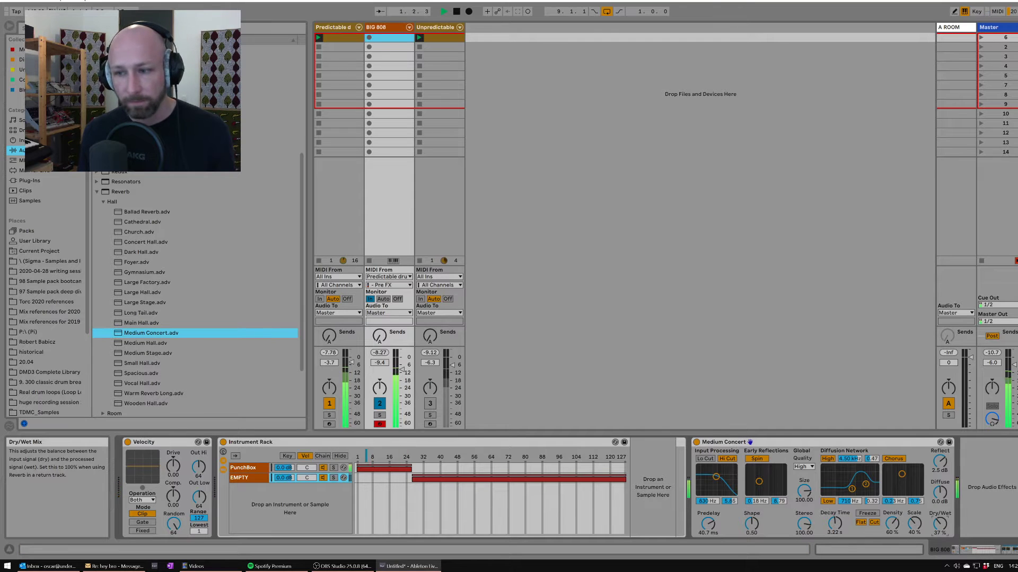
{"action": "mouse_move", "coordinate": [835, 524]}
{"action": "left_mouse_down"}
{"action": "mouse_move", "coordinate": [834, 506]}
{"action": "mouse_move", "coordinate": [835, 527]}
{"action": "left_mouse_up"}
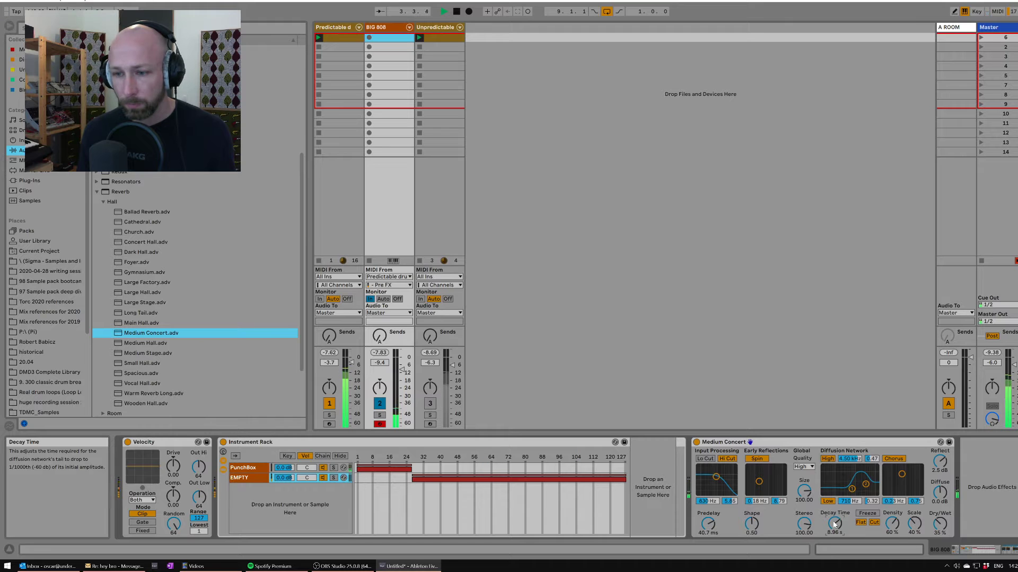
{"action": "mouse_move", "coordinate": [940, 523]}
{"action": "left_mouse_down"}
{"action": "mouse_move", "coordinate": [940, 536]}
{"action": "mouse_move", "coordinate": [940, 521]}
{"action": "left_mouse_up"}
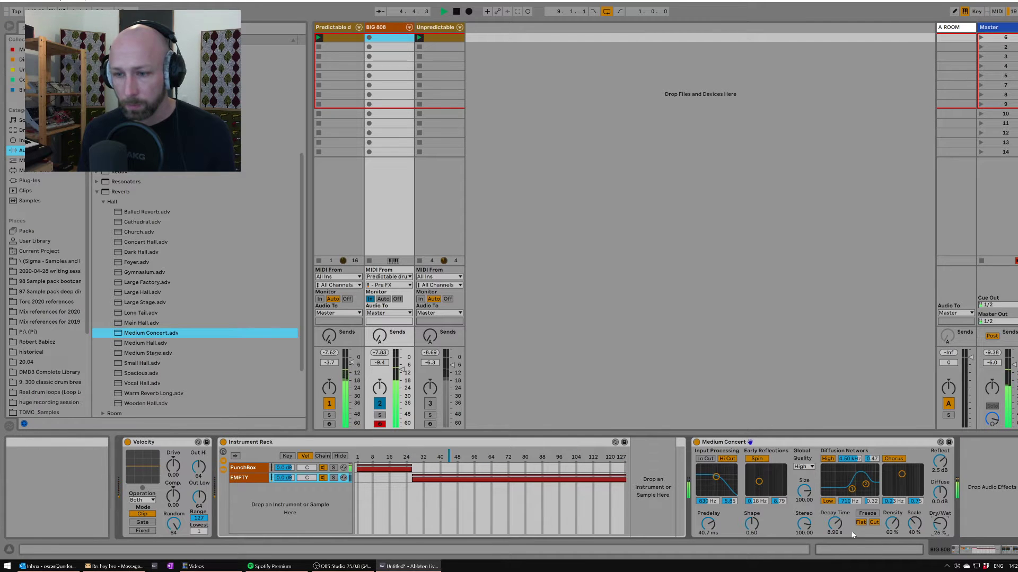
{"action": "left_click_drag", "start_coordinate": [835, 523], "coordinate": [835, 521]}
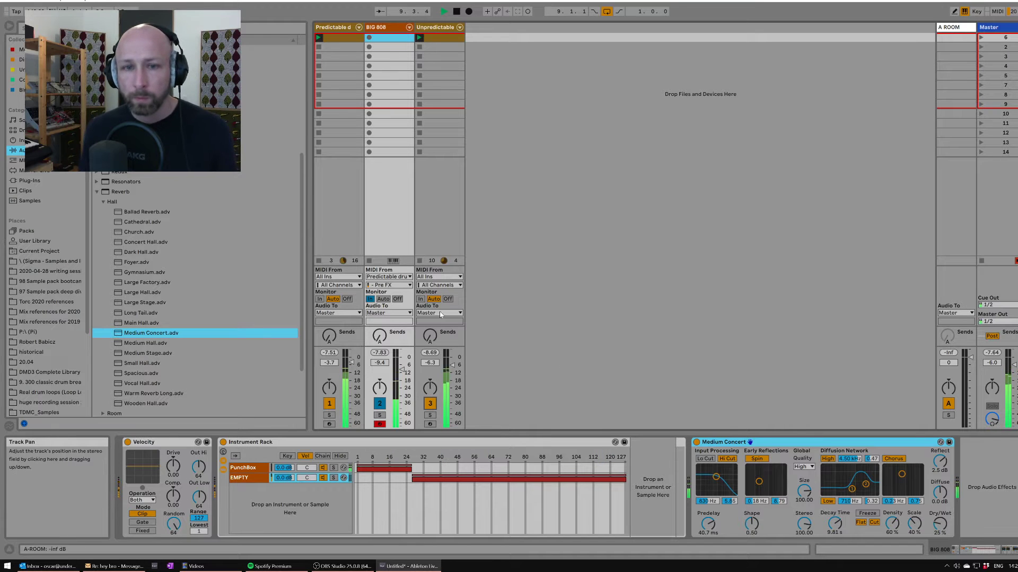
On the Unpredictable track, set the Main Hall reverb's Decay Time to 975 ms and Dry/Wet to 28% during playback.
{"action": "left_click", "coordinate": [443, 46]}
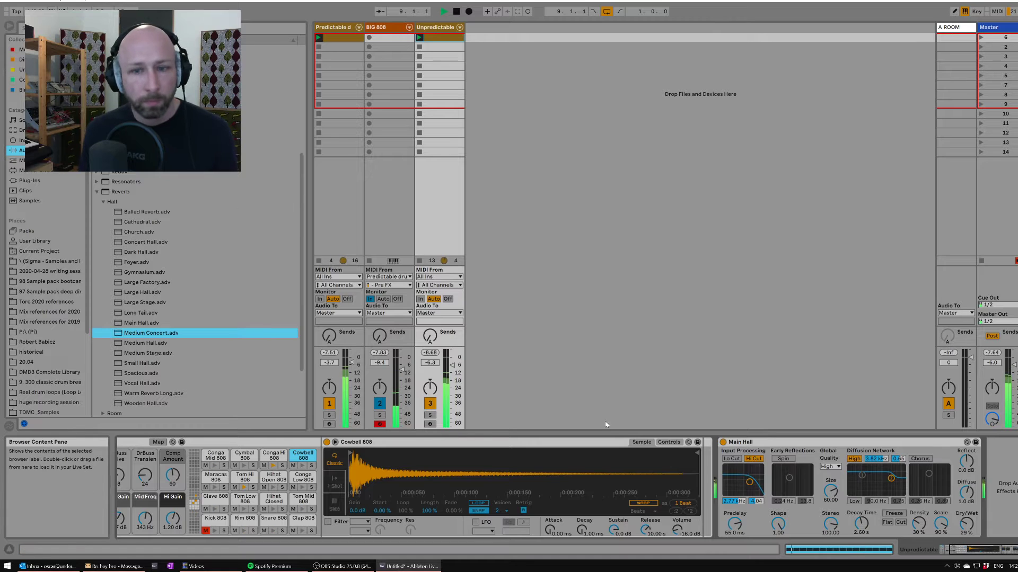
{"action": "left_click_drag", "start_coordinate": [963, 537], "coordinate": [963, 540]}
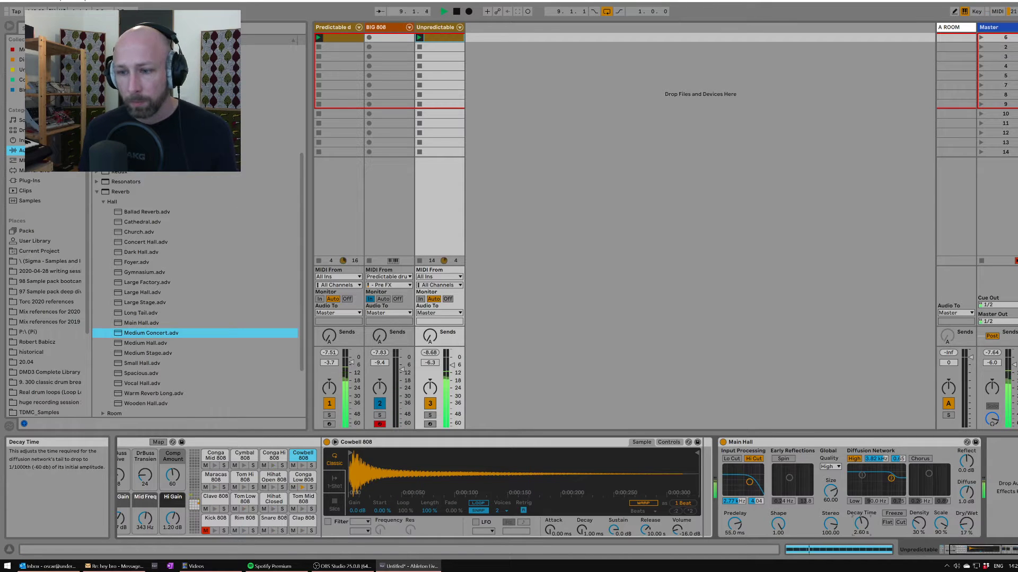
{"action": "key", "text": "space"}
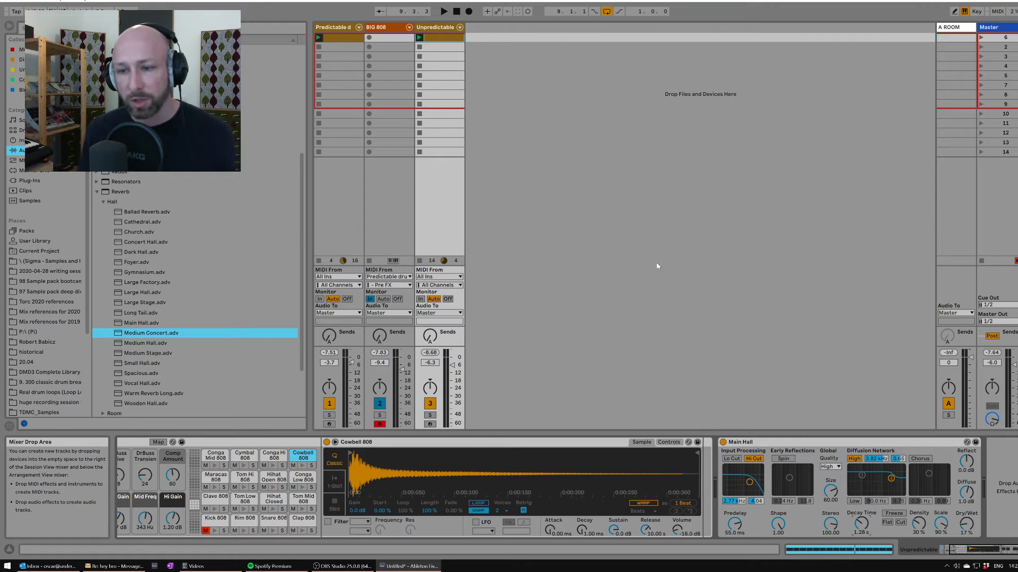
{"action": "key", "text": "space"}
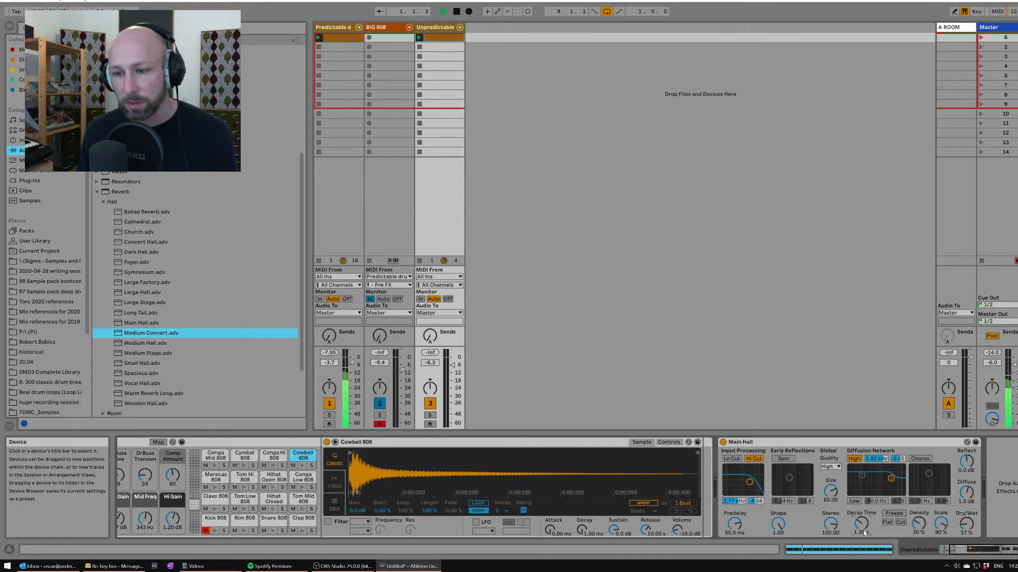
{"action": "left_click_drag", "start_coordinate": [863, 531], "coordinate": [863, 540]}
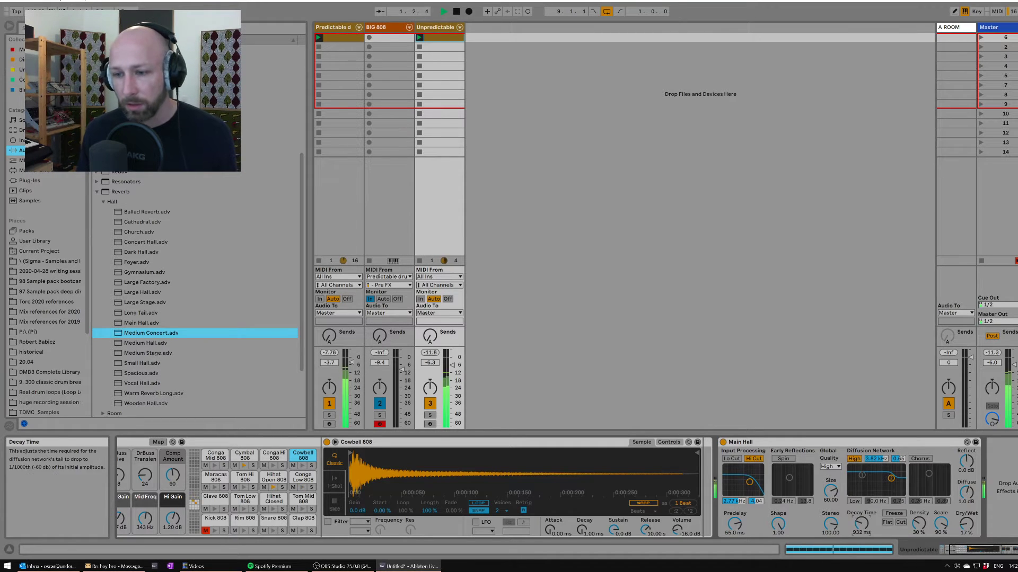
{"action": "left_click_drag", "start_coordinate": [970, 531], "coordinate": [966, 529]}
{"action": "right_click", "coordinate": [968, 528]}
{"action": "left_click", "coordinate": [966, 529]}
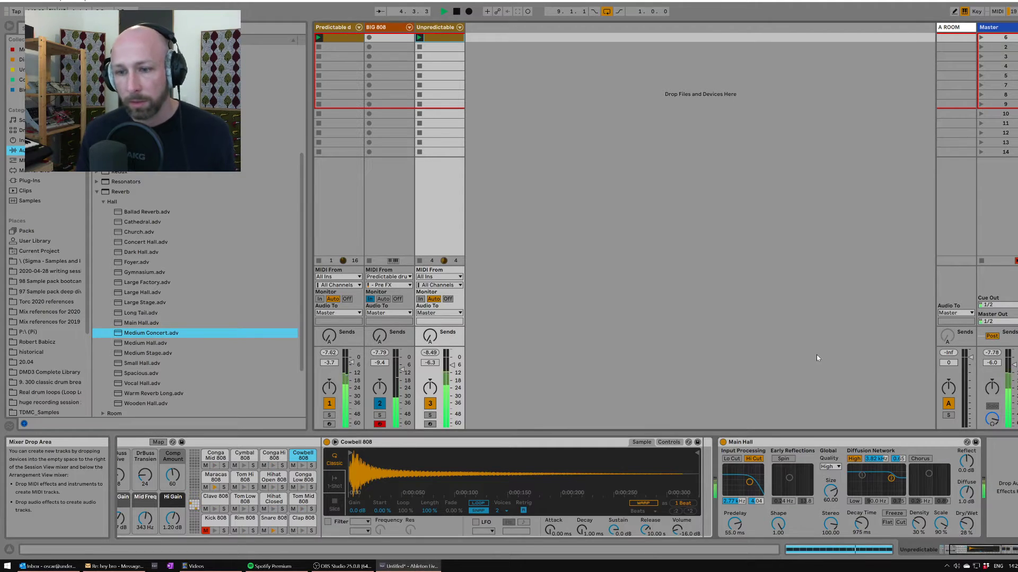
Briefly play the set, then insert a new MIDI track after the Unpredictable track.
{"action": "left_click", "coordinate": [434, 29]}
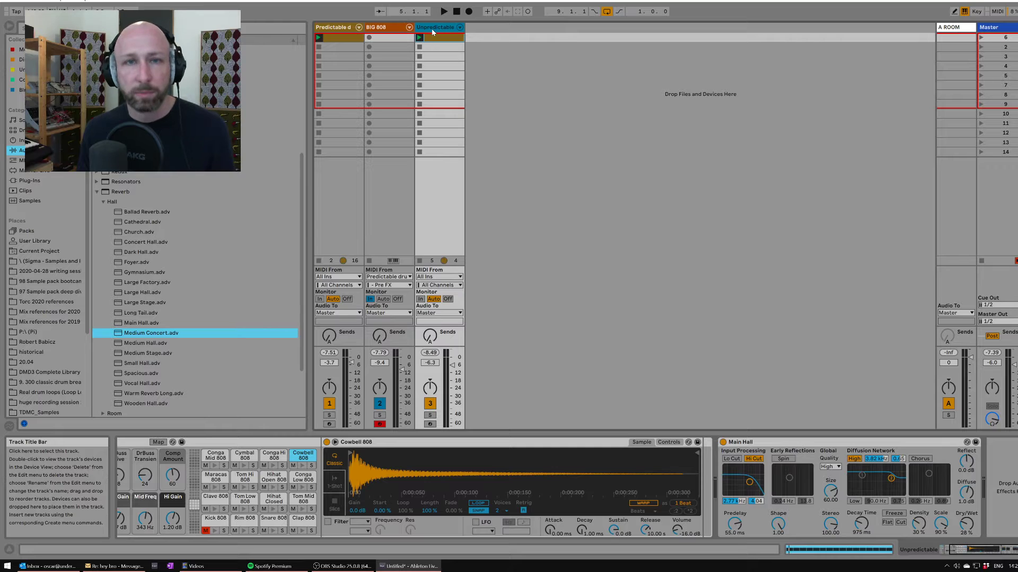
{"action": "key", "text": "space"}
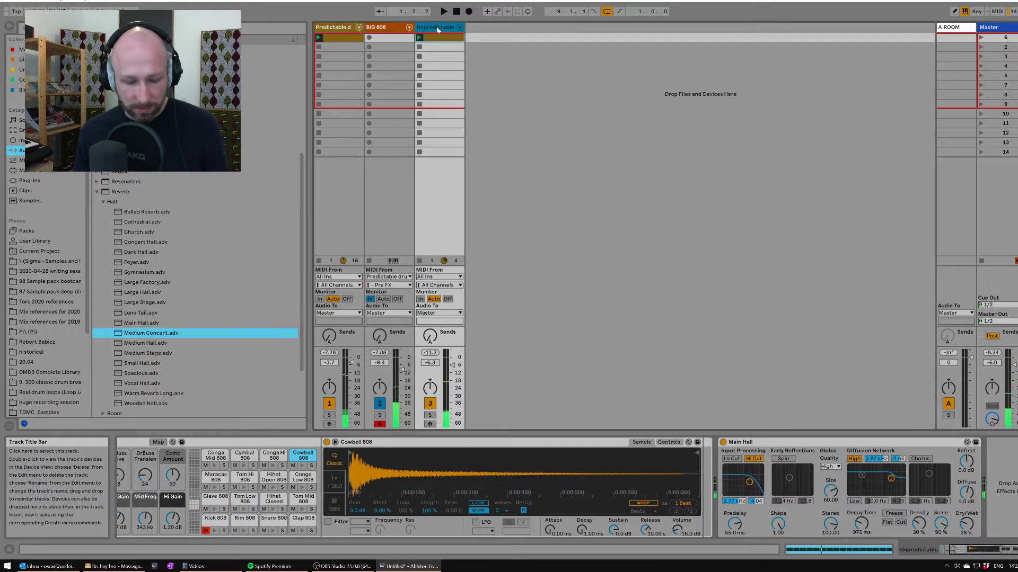
{"action": "key", "text": "ctrl+shift+t"}
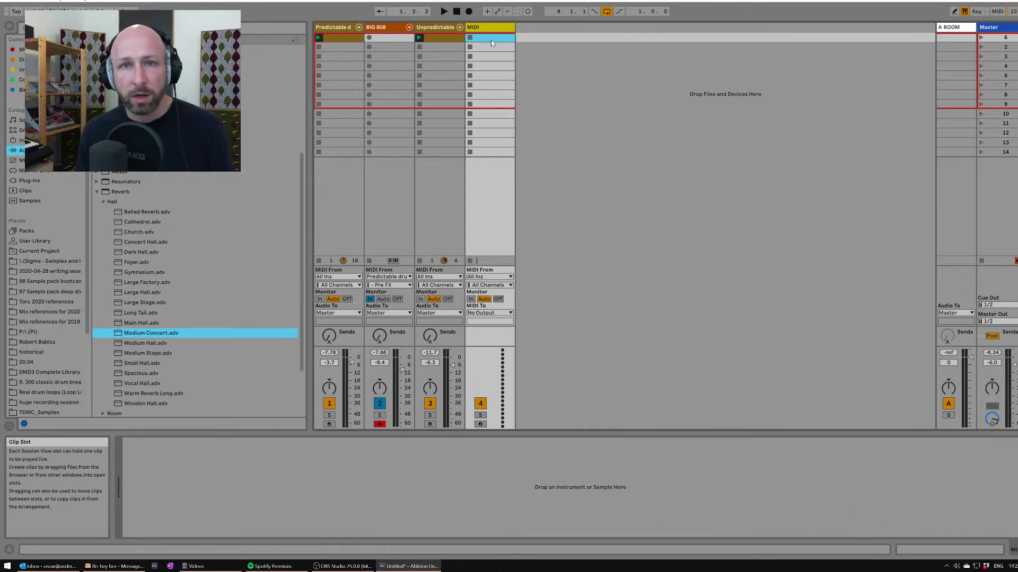
{"action": "left_click", "coordinate": [492, 37]}
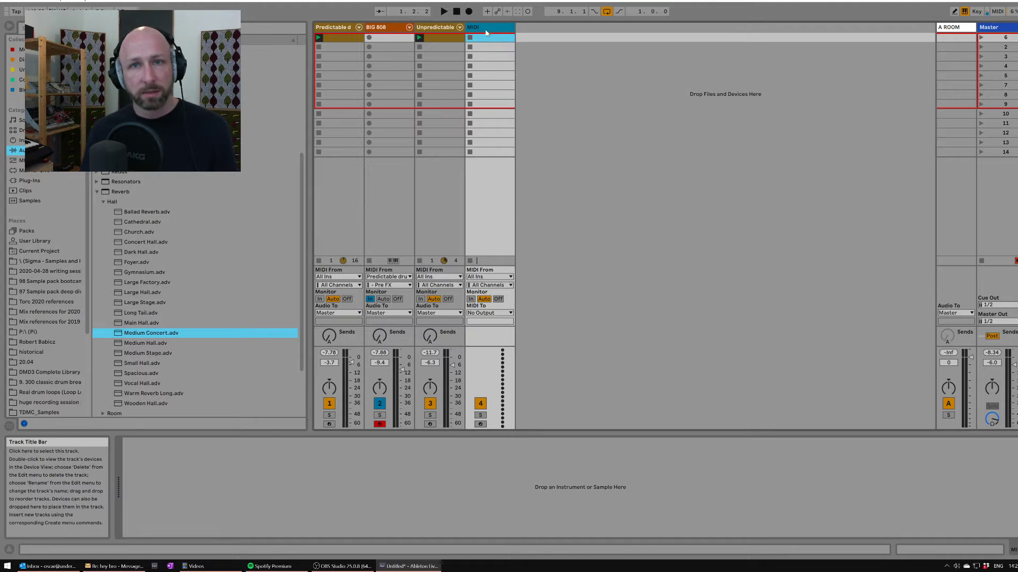
{"action": "left_click", "coordinate": [487, 29]}
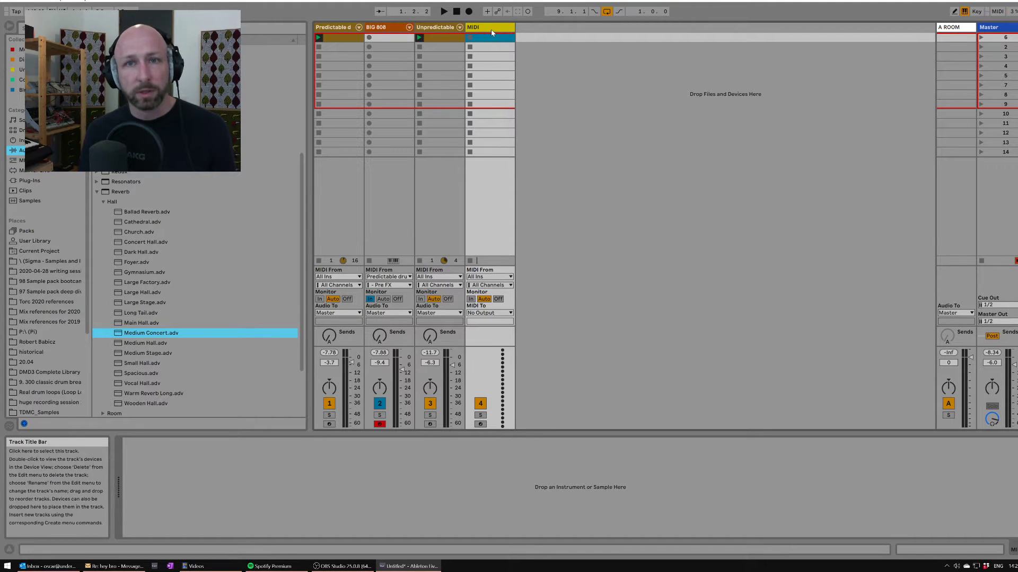
Place the Predictable drums clip on its own track in Arrangement View, starting at bar 9.
{"action": "key", "text": "Tab"}
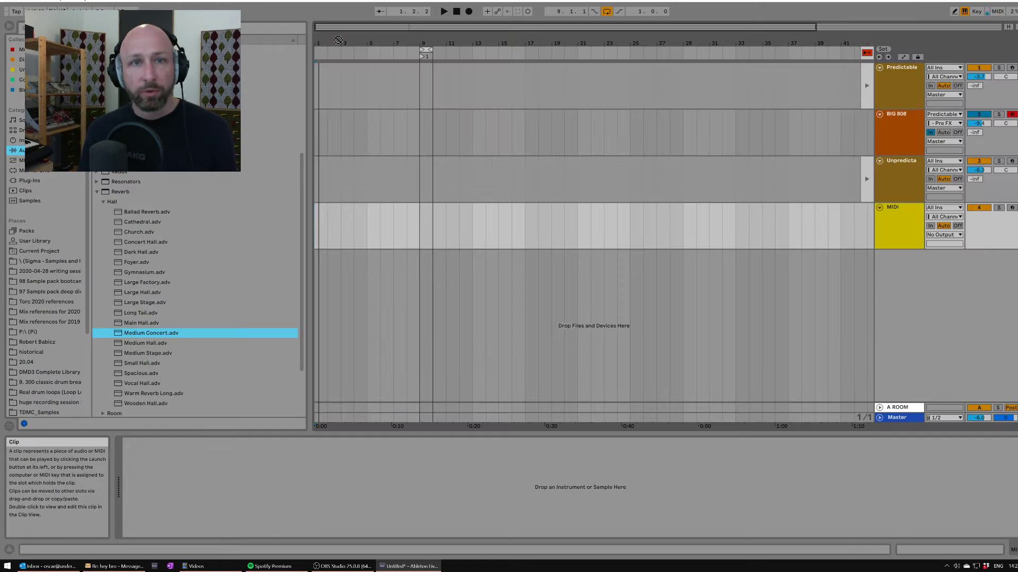
{"action": "left_click_drag", "start_coordinate": [338, 40], "coordinate": [423, 82]}
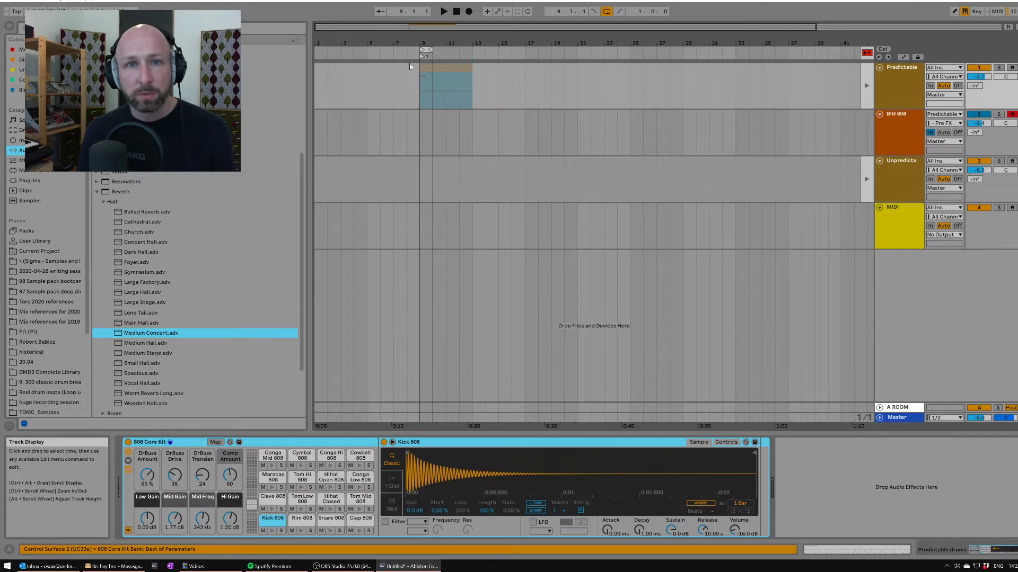
Place the Unpredictable drums clip on its own track in Arrangement View at bar 9 and return playback to the arrangement.
{"action": "key", "text": "Tab"}
{"action": "key", "text": "Tab"}
{"action": "left_click_drag", "start_coordinate": [435, 39], "coordinate": [425, 186]}
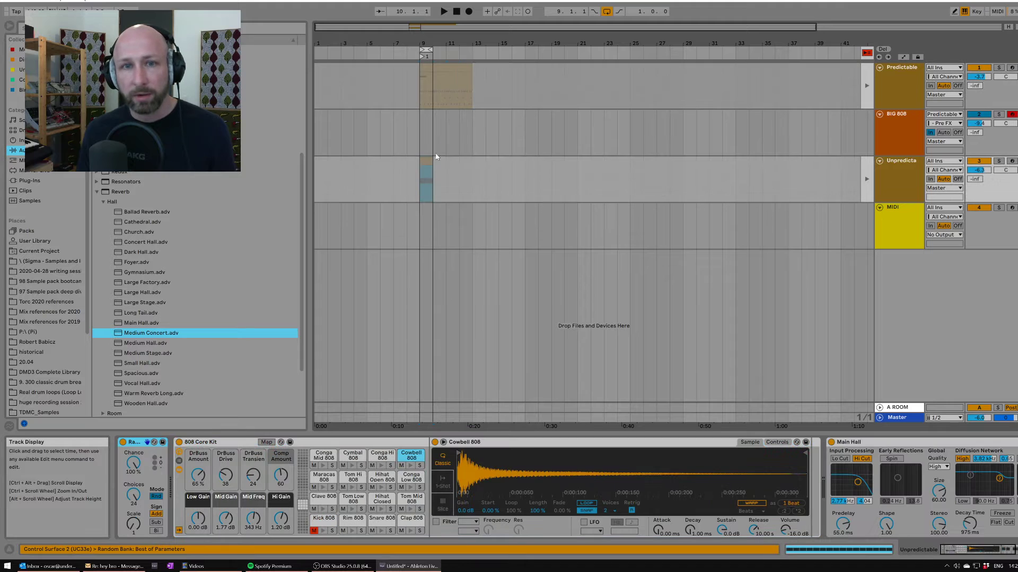
{"action": "left_click", "coordinate": [868, 55]}
Extend the arrangement loop to four bars, from bar 9 to bar 13, and start playback.
{"action": "left_click", "coordinate": [442, 51]}
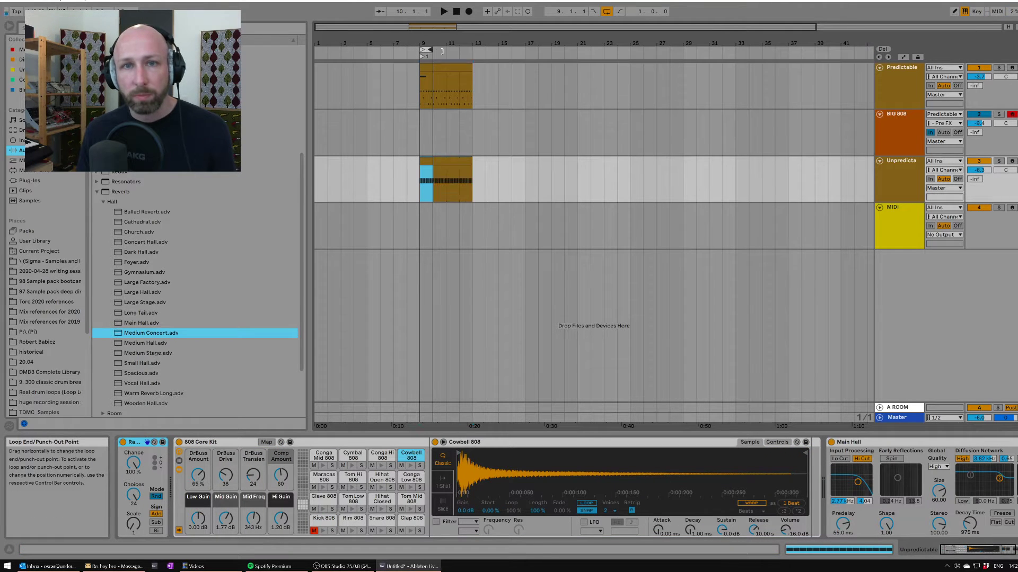
{"action": "left_click_drag", "start_coordinate": [442, 51], "coordinate": [470, 51]}
{"action": "left_click", "coordinate": [415, 133]}
{"action": "key", "text": "space"}
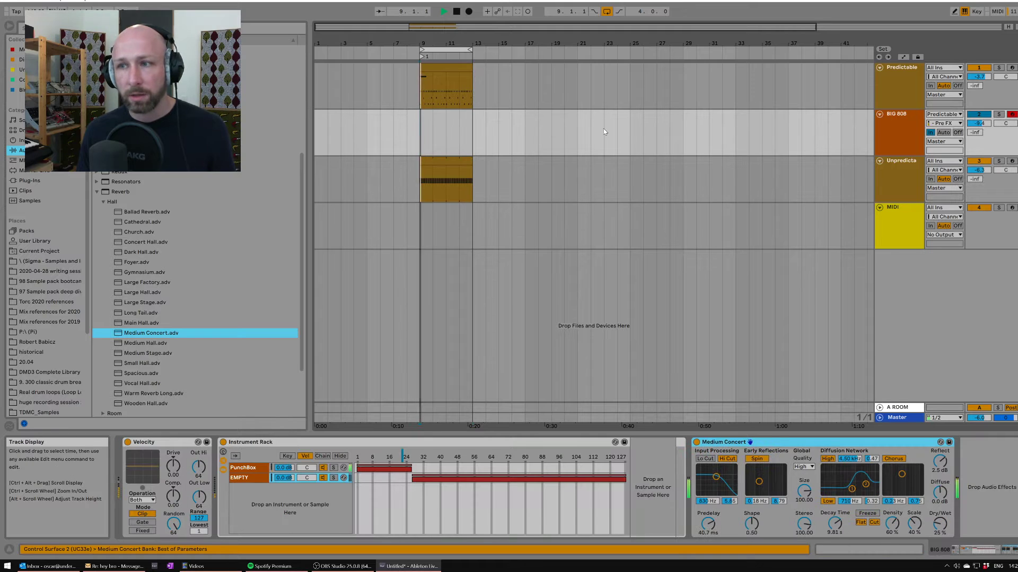
{"action": "left_click_drag", "start_coordinate": [440, 43], "coordinate": [446, 62]}
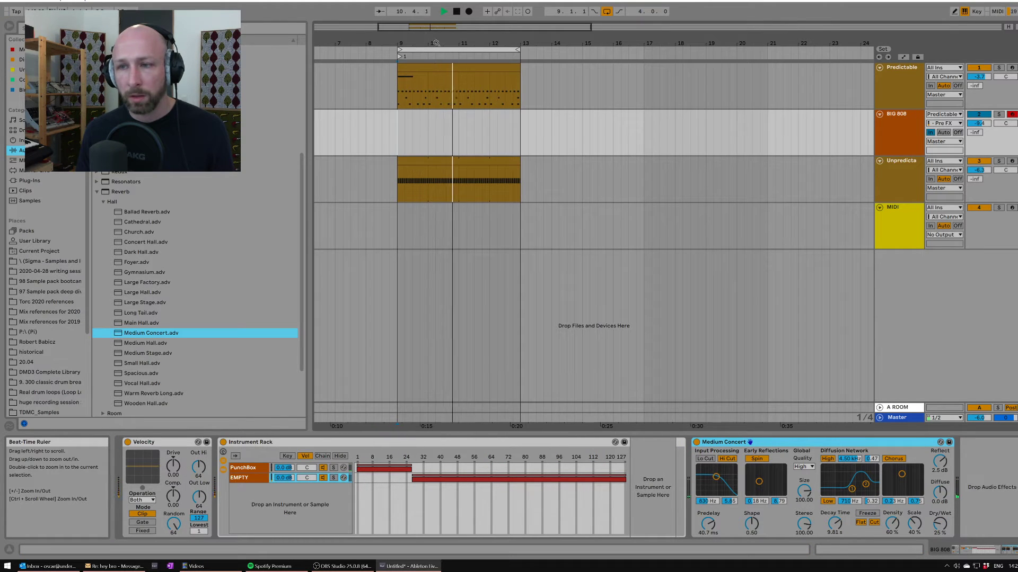
Rename the new MIDI track as Harmony and load the Operator instrument onto it.
{"action": "left_click", "coordinate": [903, 228]}
{"action": "key", "text": "ctrl+r"}
{"action": "type", "text": "Harmony"}
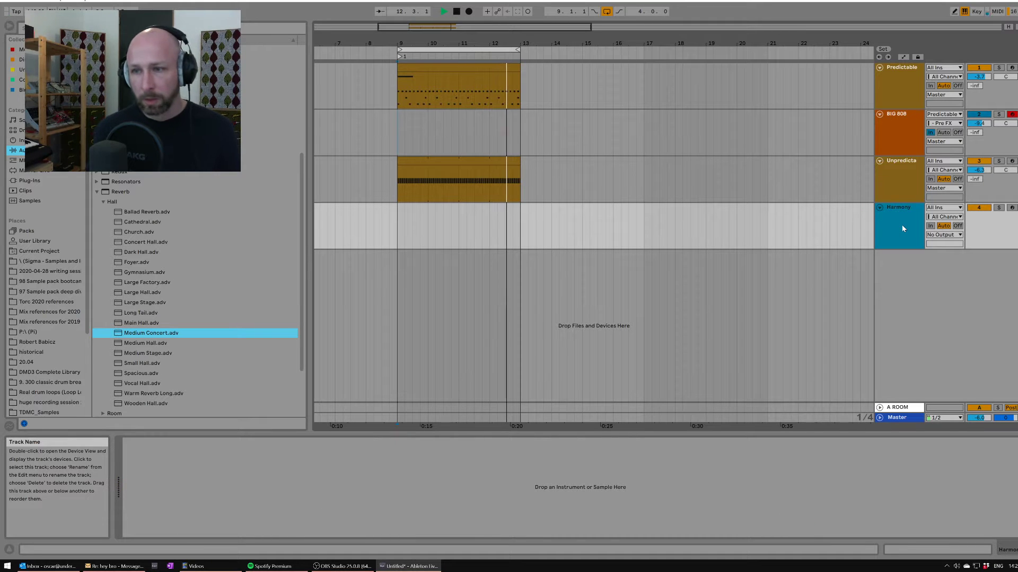
{"action": "key", "text": "Return"}
{"action": "left_click", "coordinate": [21, 140]}
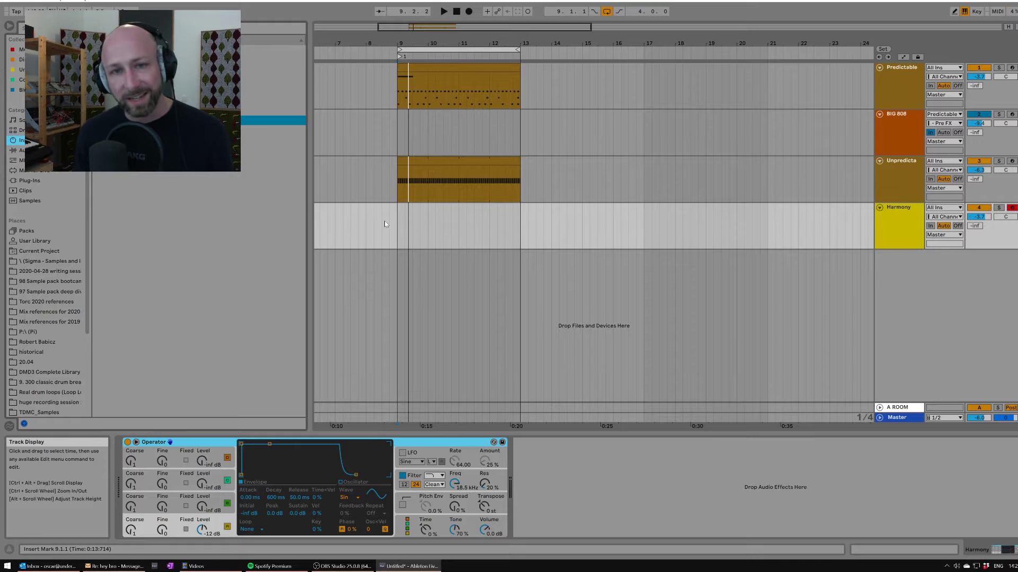
Insert an empty four-bar MIDI clip on the Harmony track from bar 9 to 13 and show its octaves around C2.
{"action": "left_click_drag", "start_coordinate": [397, 225], "coordinate": [420, 223]}
{"action": "left_click_drag", "start_coordinate": [423, 218], "coordinate": [517, 228]}
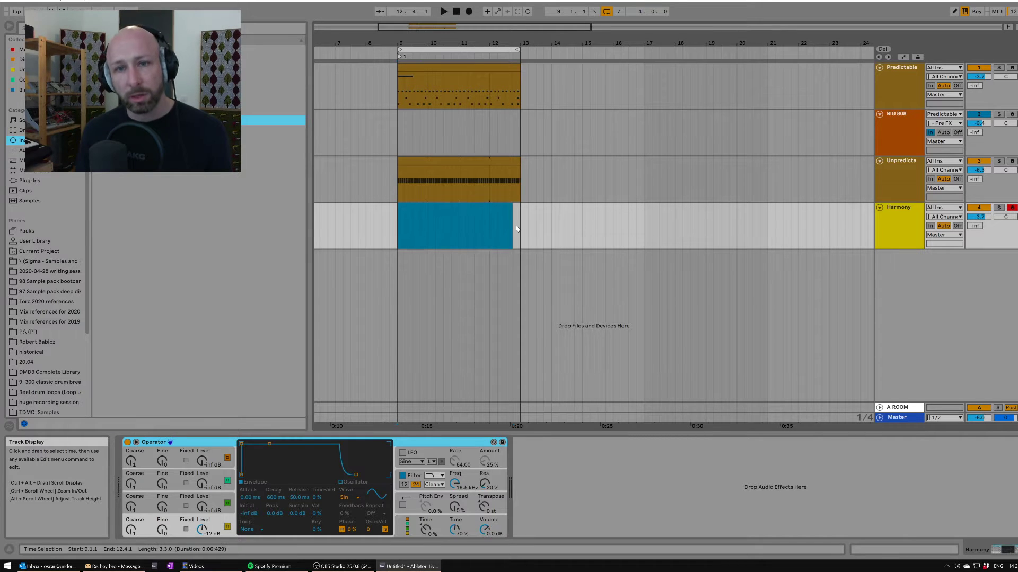
{"action": "key", "text": "ctrl+shift+m"}
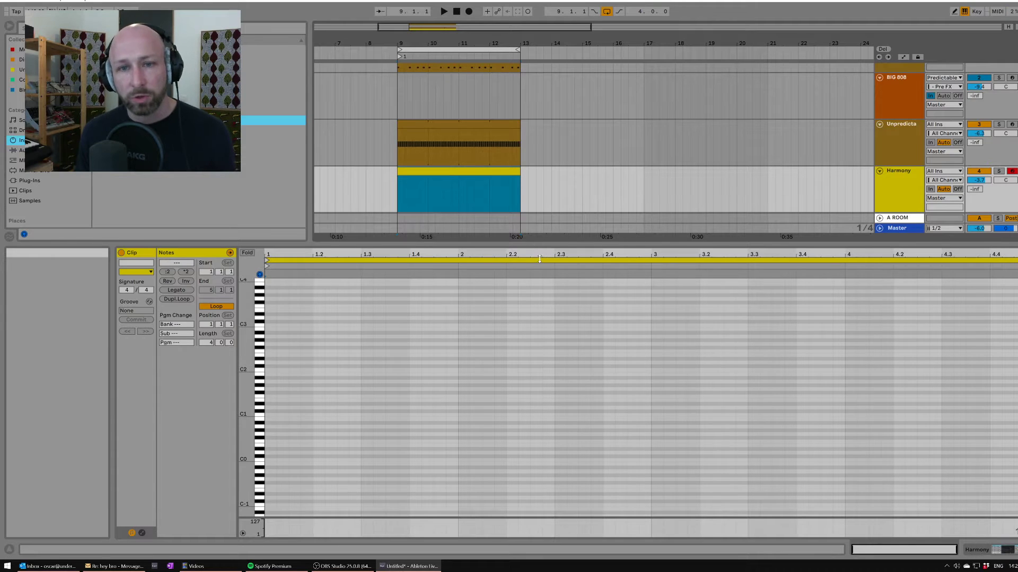
{"action": "left_click_drag", "start_coordinate": [539, 259], "coordinate": [557, 304]}
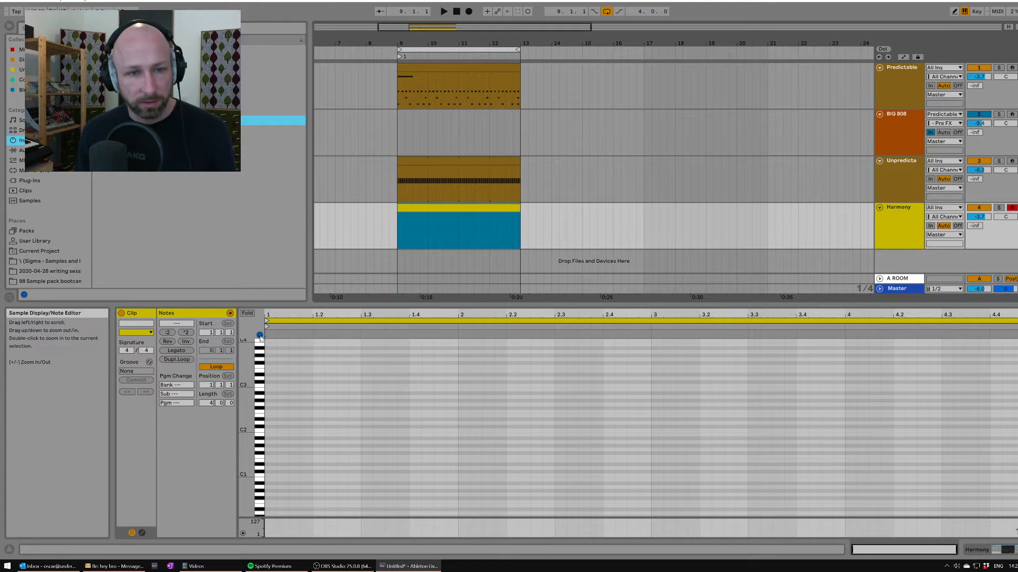
{"action": "left_click_drag", "start_coordinate": [246, 390], "coordinate": [252, 403]}
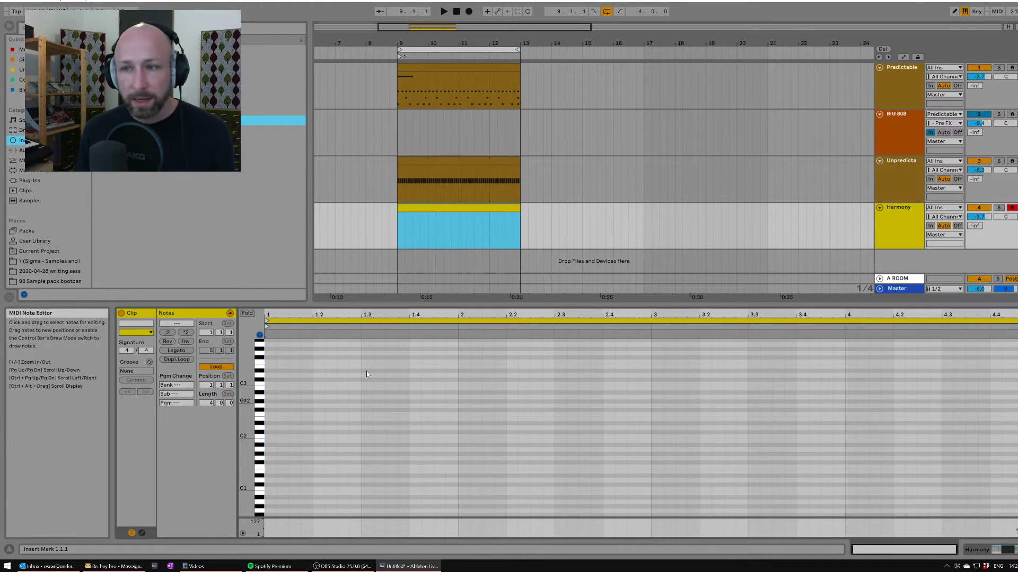
Build a one-bar chord of C#2, E2 and G2 in the Harmony clip and copy it to bar 2, two semitones lower.
{"action": "double_click", "coordinate": [268, 423]}
{"action": "left_click_drag", "start_coordinate": [278, 423], "coordinate": [459, 423]}
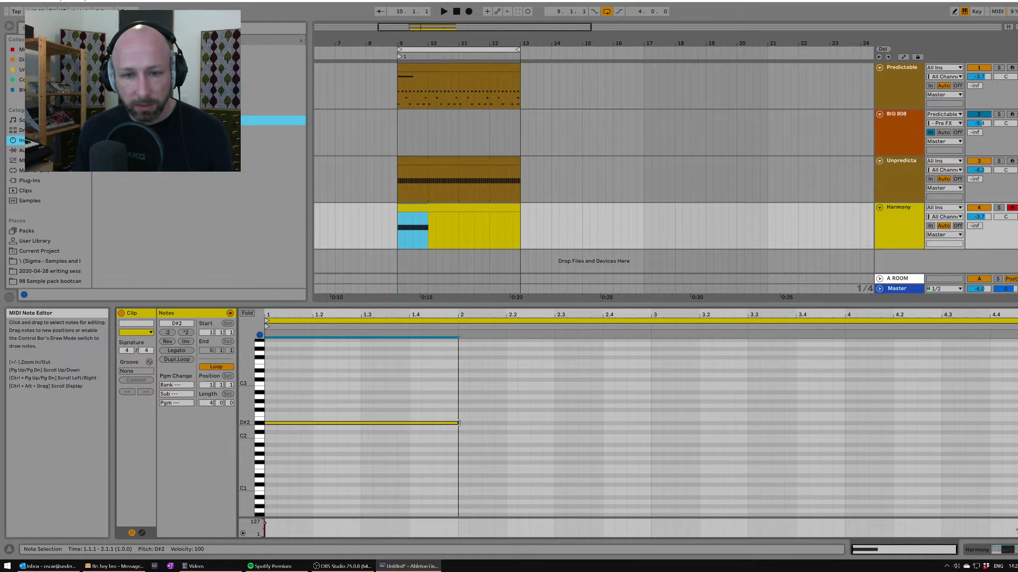
{"action": "key", "text": "Down"}
{"action": "key", "text": "Down"}
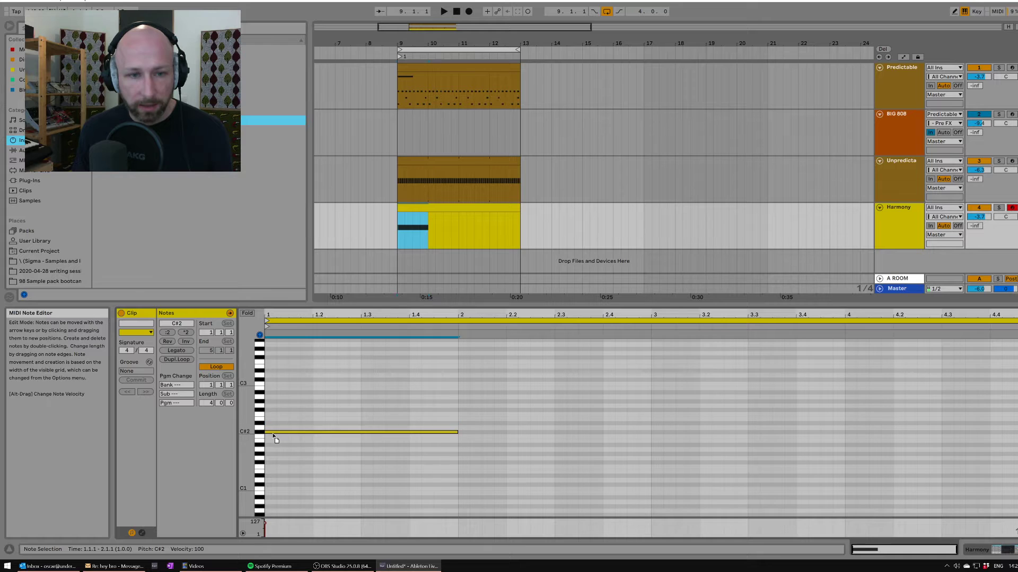
{"action": "left_click_drag", "start_coordinate": [272, 423], "coordinate": [277, 407]}
{"action": "left_click_drag", "start_coordinate": [318, 379], "coordinate": [484, 427]}
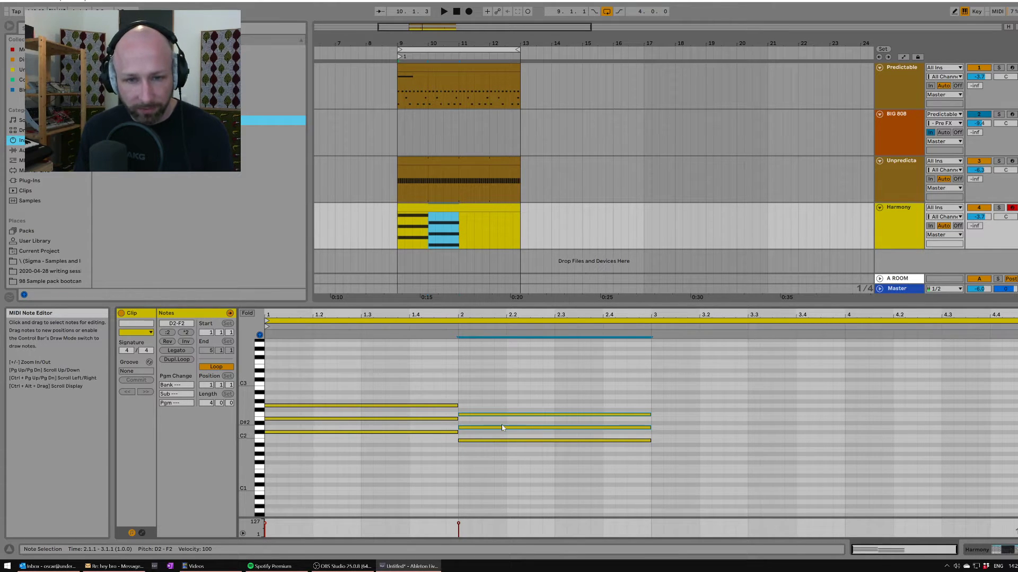
Raise the two upper notes of the bar 2 chord to E2 and G2 and play both chords.
{"action": "left_click_drag", "start_coordinate": [503, 429], "coordinate": [495, 420]}
{"action": "left_click", "coordinate": [490, 433]}
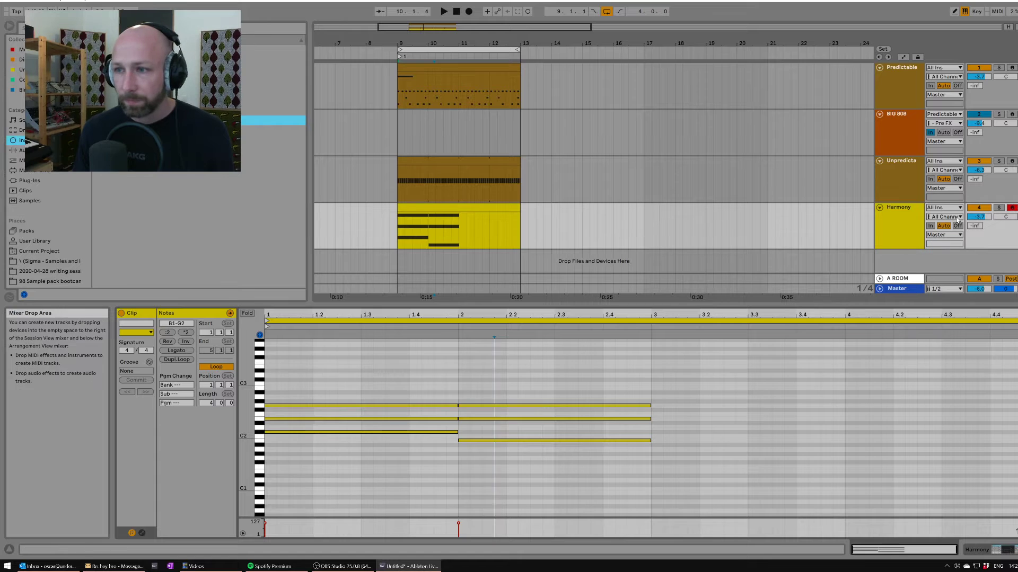
{"action": "key", "text": "space"}
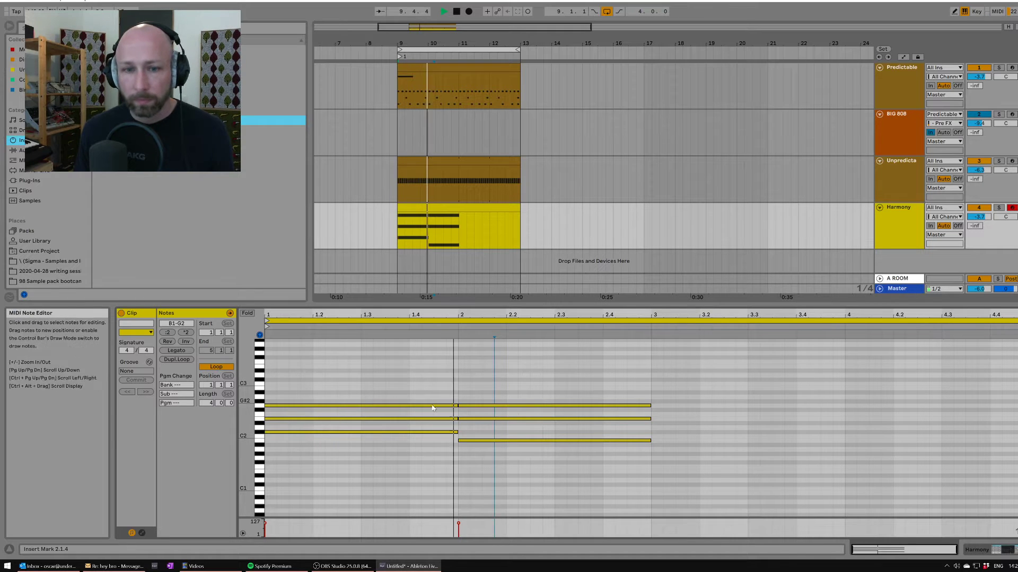
{"action": "key", "text": "space"}
Transpose both Harmony chords up one octave and audition the piano keys around C#3.
{"action": "left_click_drag", "start_coordinate": [374, 375], "coordinate": [579, 489]}
{"action": "key", "text": "shift+Up"}
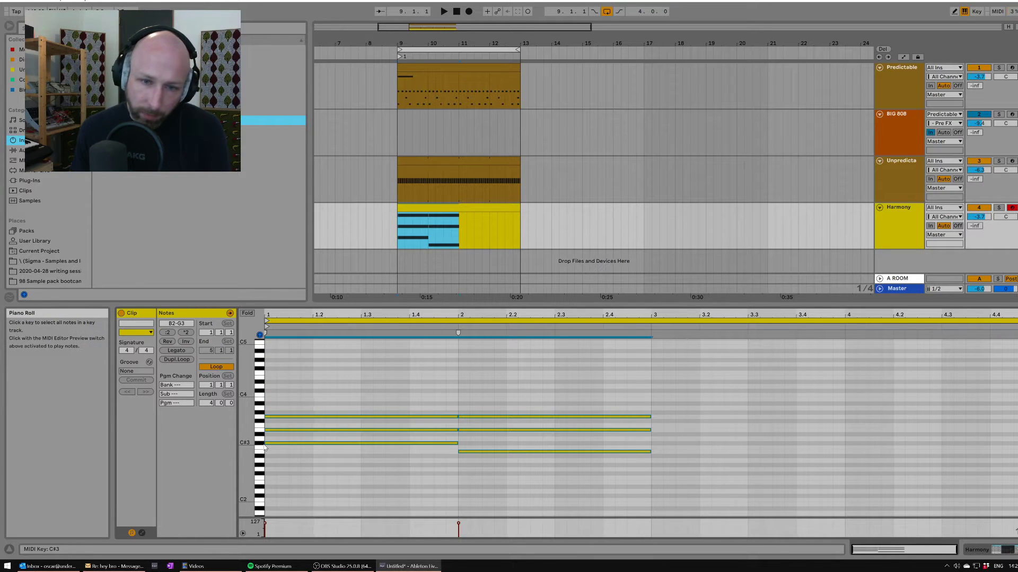
{"action": "left_click", "coordinate": [260, 459]}
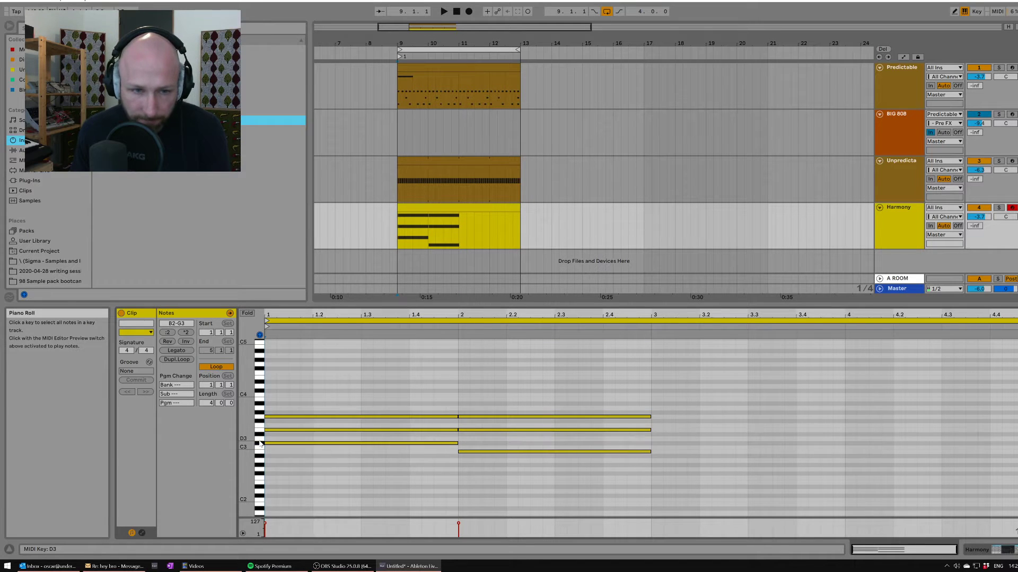
{"action": "left_click", "coordinate": [260, 448]}
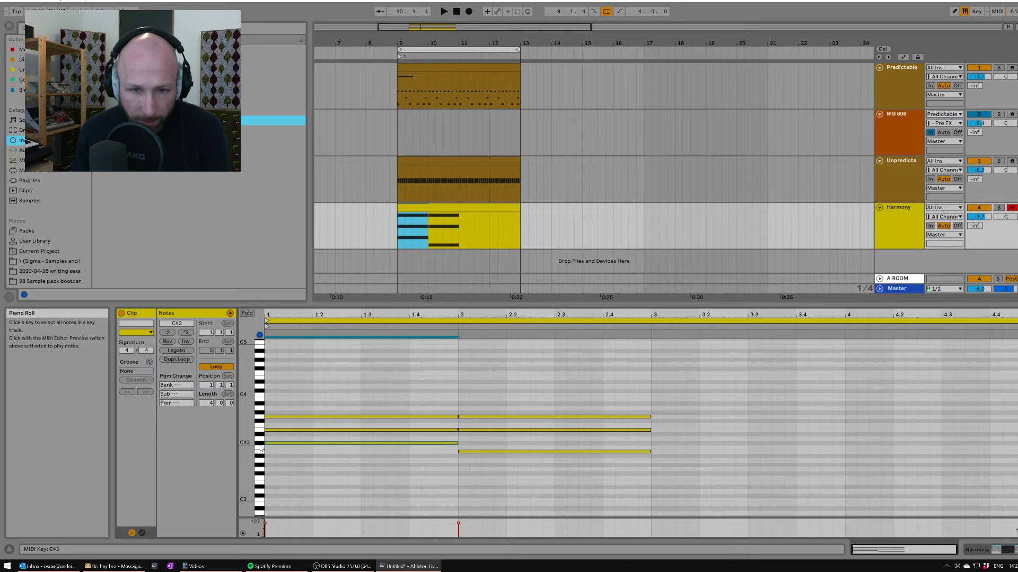
{"action": "left_click", "coordinate": [260, 453]}
{"action": "left_click", "coordinate": [260, 444]}
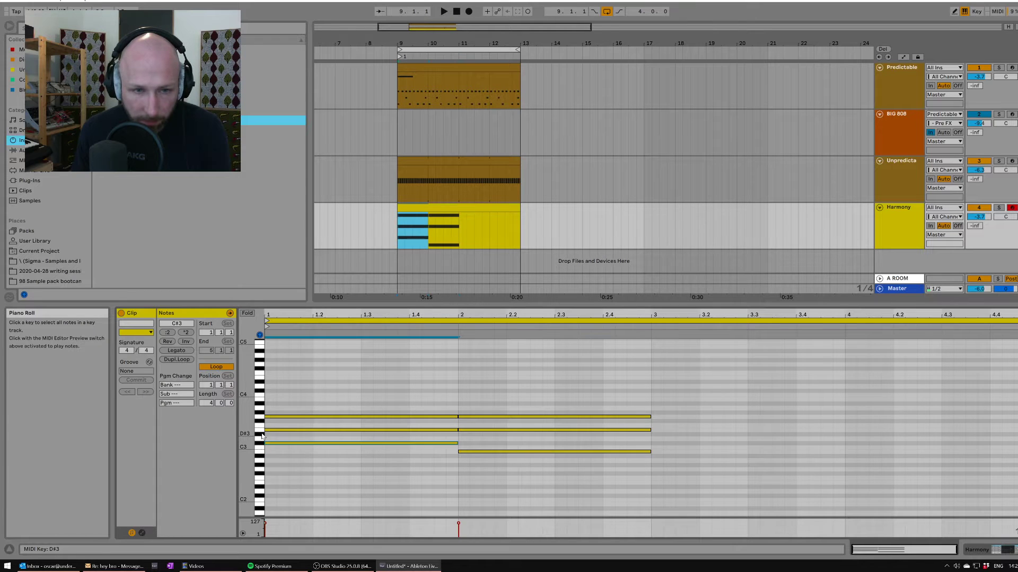
{"action": "left_click", "coordinate": [260, 435]}
Lower the middle note of the bar 2 chord to D#3 and play the two chords.
{"action": "left_click", "coordinate": [479, 431]}
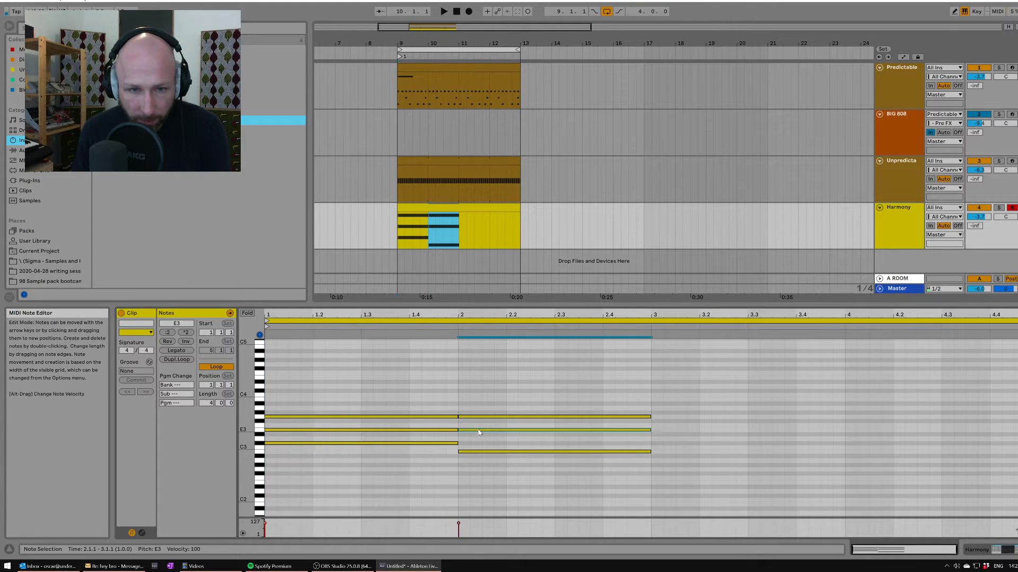
{"action": "key", "text": "Down"}
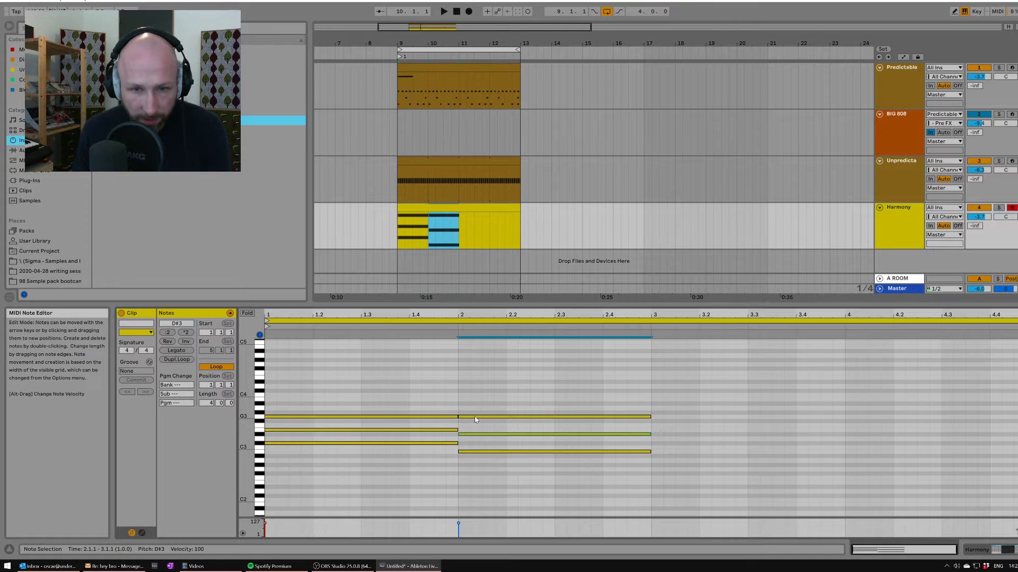
{"action": "key", "text": "space"}
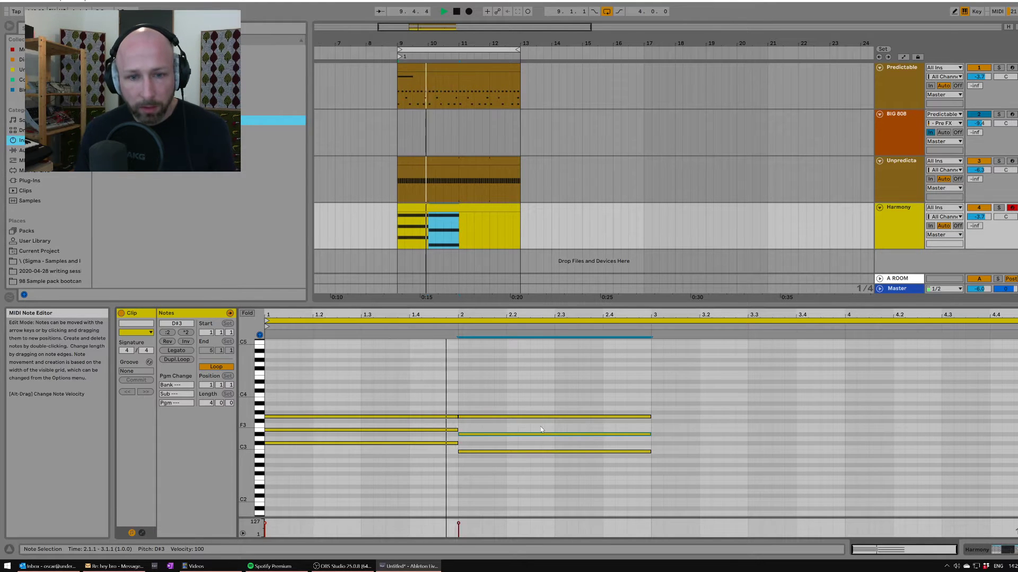
{"action": "key", "text": "space"}
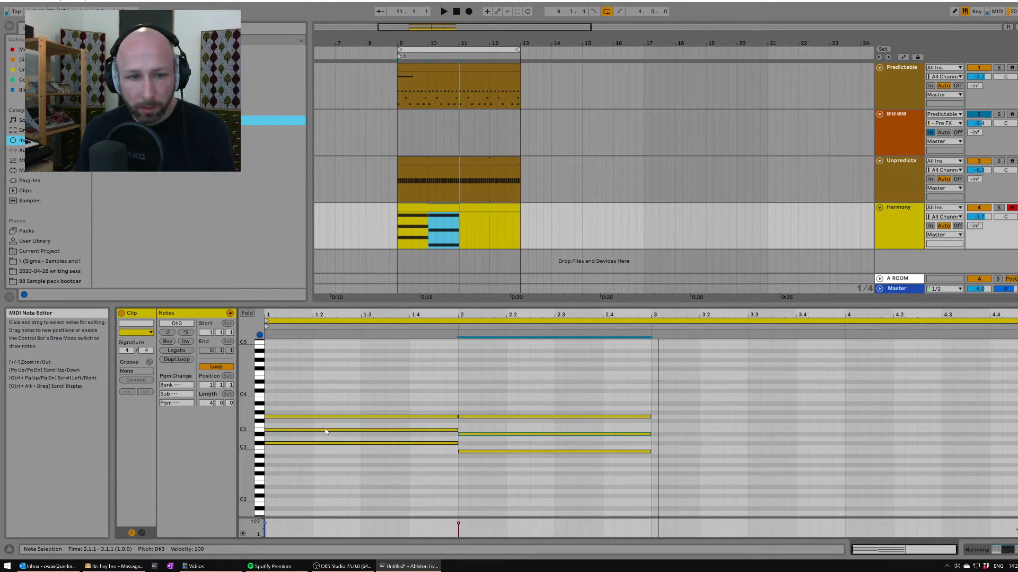
Raise the top note of the bar 1 chord to G#3, play it back and check the bar 2 notes.
{"action": "left_click", "coordinate": [301, 416]}
{"action": "key", "text": "Up"}
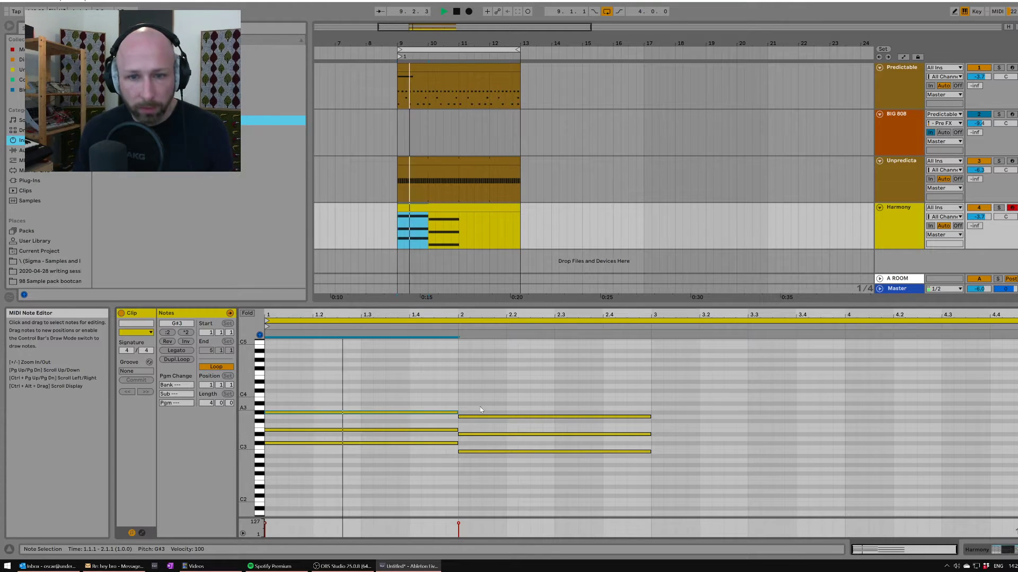
{"action": "key", "text": "space"}
{"action": "left_click", "coordinate": [501, 435]}
{"action": "left_click_drag", "start_coordinate": [501, 390], "coordinate": [514, 432]}
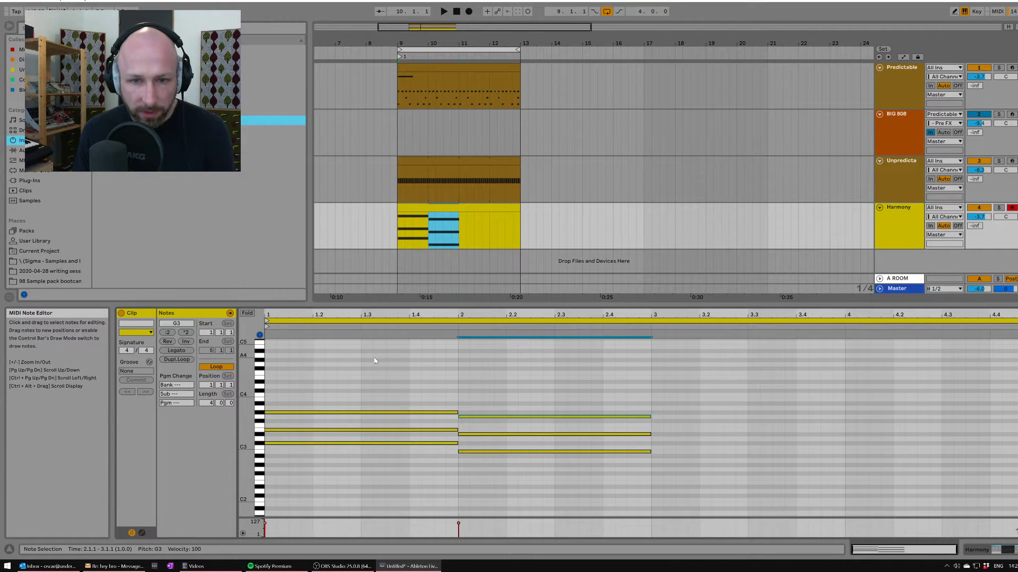
Delete all the notes of both chords from the Harmony clip.
{"action": "left_click_drag", "start_coordinate": [375, 361], "coordinate": [558, 478]}
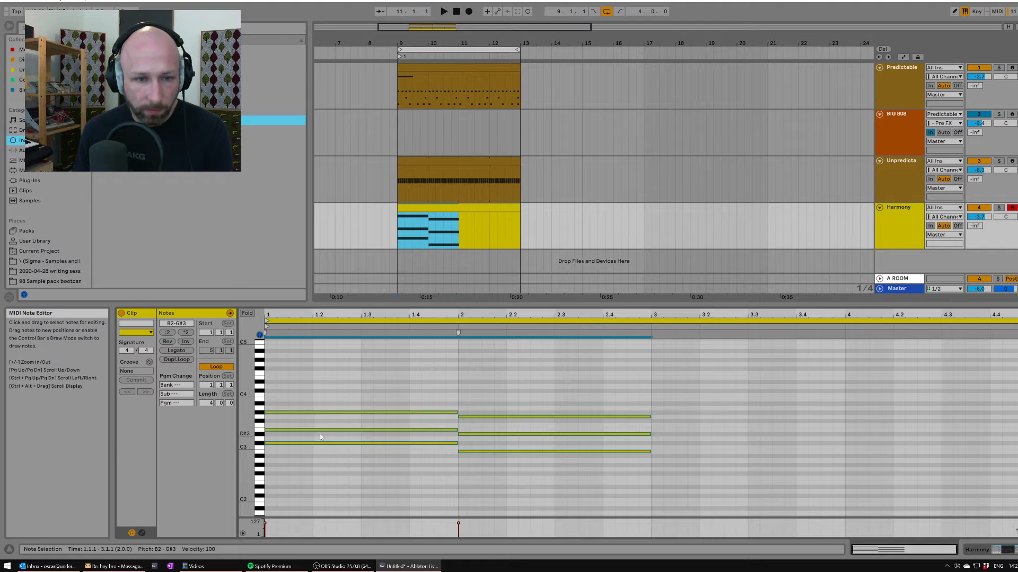
{"action": "left_click_drag", "start_coordinate": [331, 377], "coordinate": [538, 516]}
{"action": "key", "text": "Delete"}
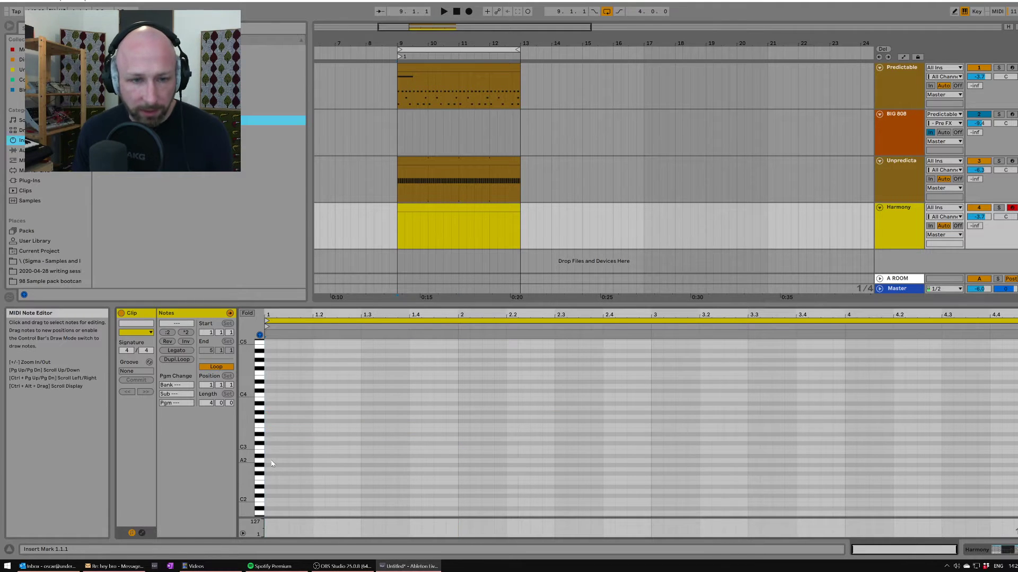
Build a one-bar chord of A2, C3 and E3 at the clip's start and copy it to bar 2 reshaped as F2, A2 and C3.
{"action": "double_click", "coordinate": [270, 460]}
{"action": "left_click_drag", "start_coordinate": [276, 460], "coordinate": [469, 470]}
{"action": "scroll", "coordinate": [524, 418], "scroll_direction": "down", "scroll_amount": 2}
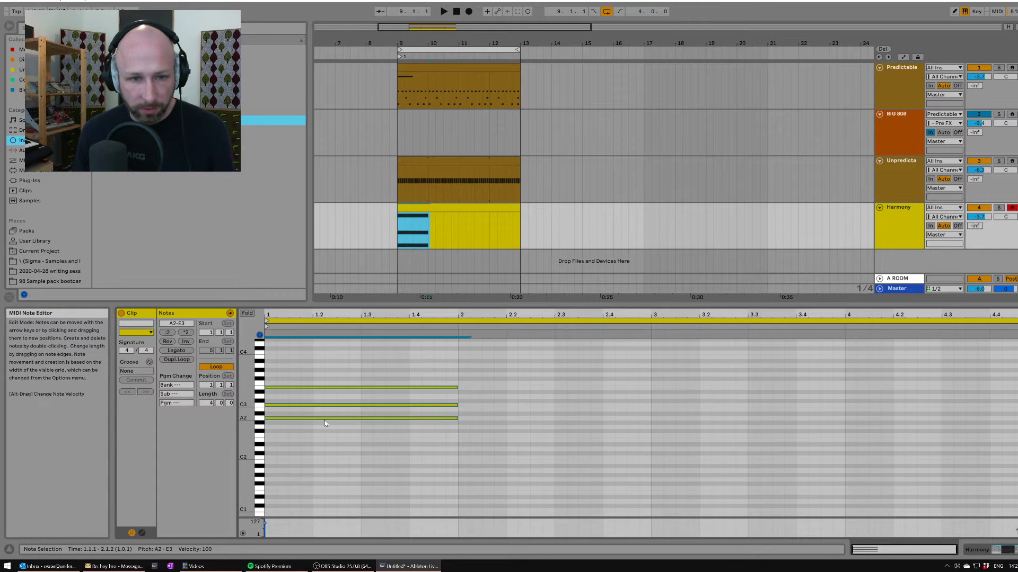
{"action": "left_click_drag", "start_coordinate": [324, 421], "coordinate": [520, 432], "text": "ctrl"}
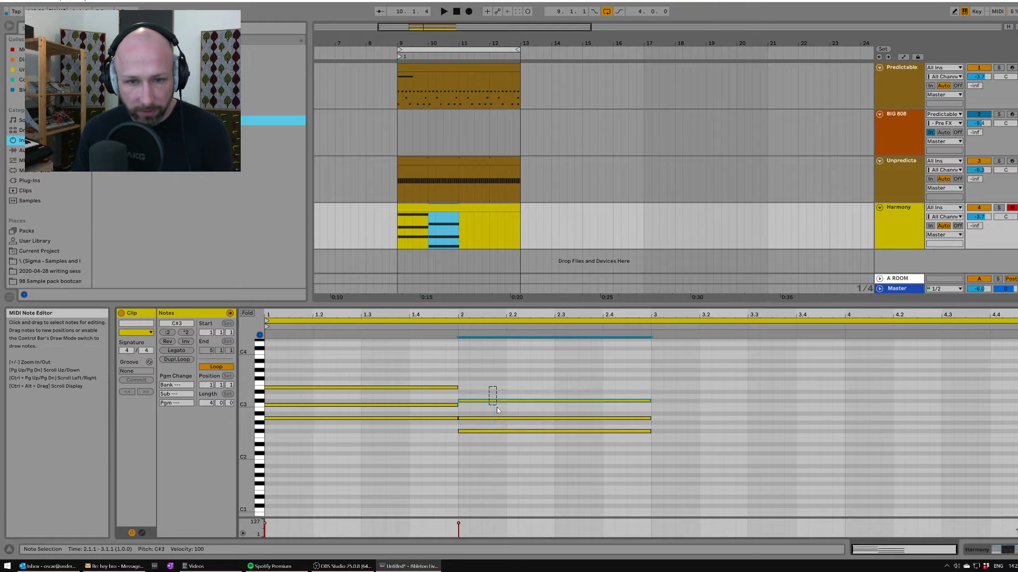
{"action": "key", "text": "Down"}
{"action": "key", "text": "Down"}
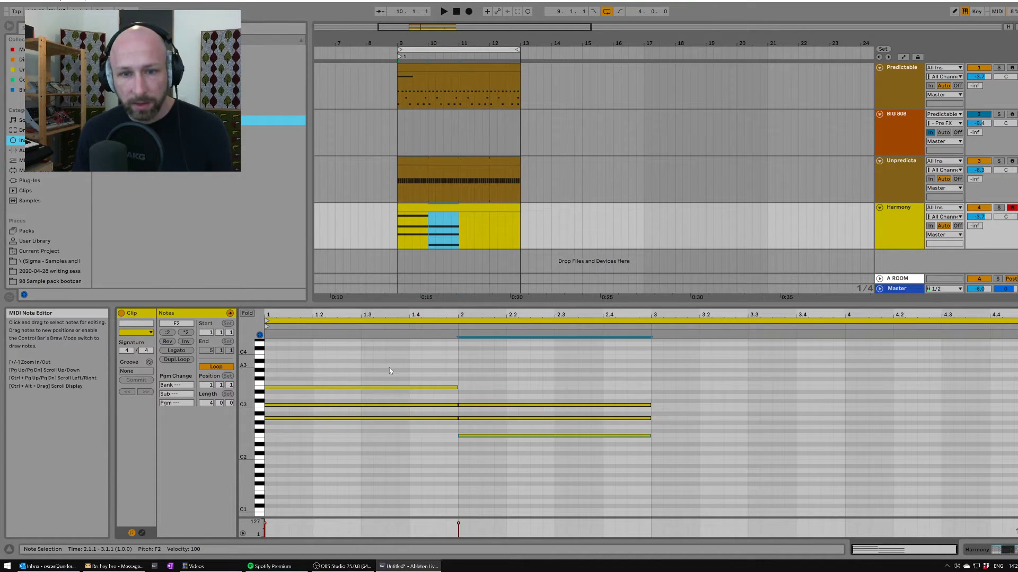
Copy the first chord to the start of bar 3 and reshape it as C3, E3 and G3.
{"action": "left_click_drag", "start_coordinate": [389, 370], "coordinate": [722, 395]}
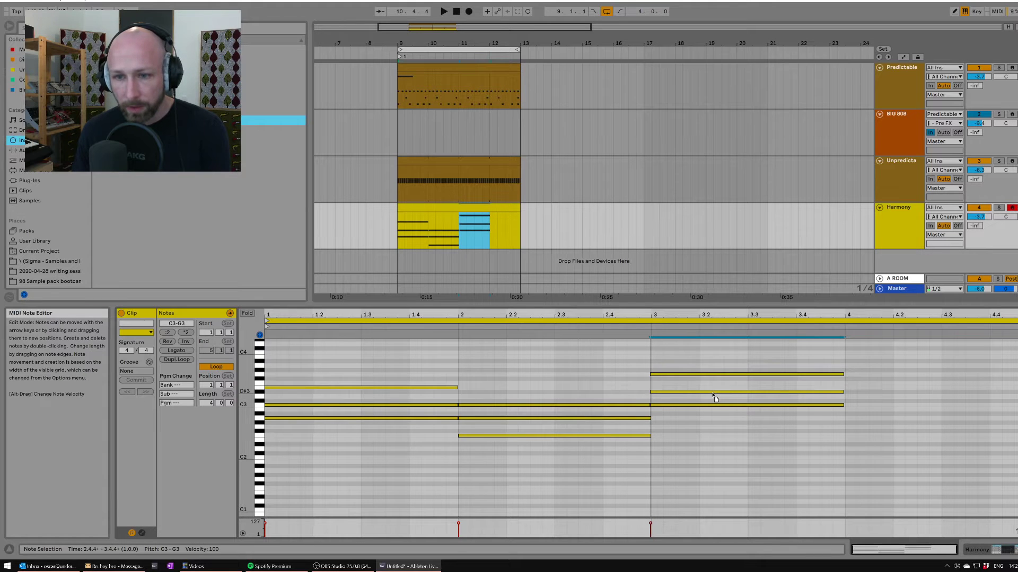
{"action": "left_click_drag", "start_coordinate": [714, 395], "coordinate": [712, 391]}
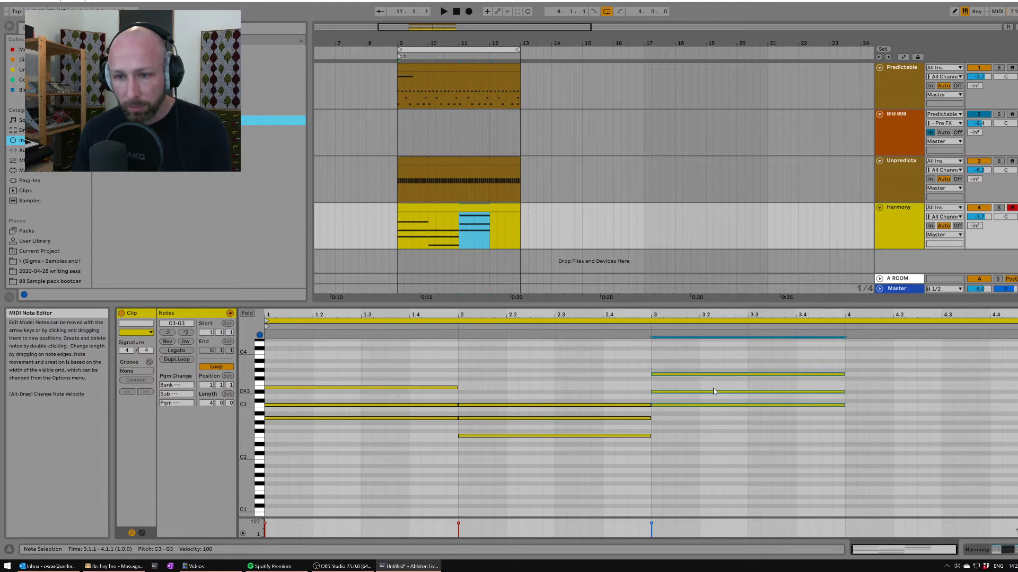
{"action": "left_click", "coordinate": [713, 392]}
{"action": "key", "text": "Up"}
{"action": "scroll", "coordinate": [816, 460], "scroll_direction": "up", "scroll_amount": 2}
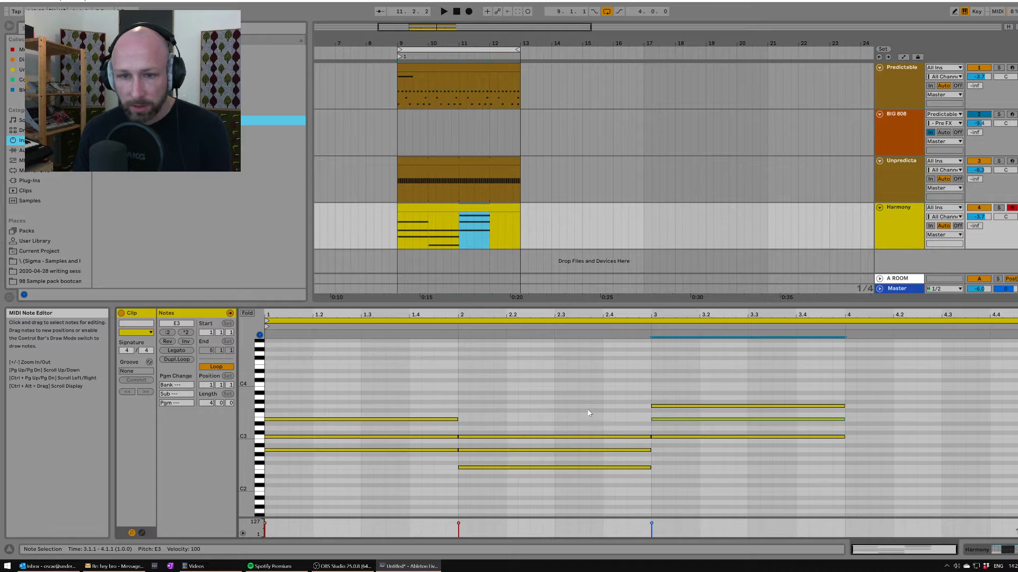
Lengthen the bar 3 chord to the end of bar 4 and play the progression with the drums.
{"action": "left_click_drag", "start_coordinate": [731, 383], "coordinate": [1017, 436]}
{"action": "key", "text": "space"}
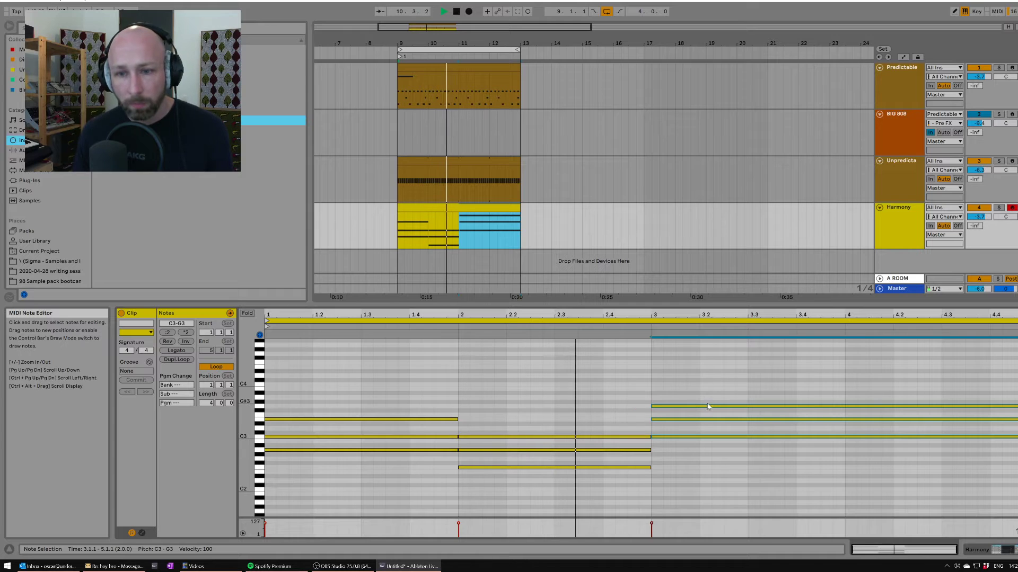
{"action": "left_click", "coordinate": [579, 411]}
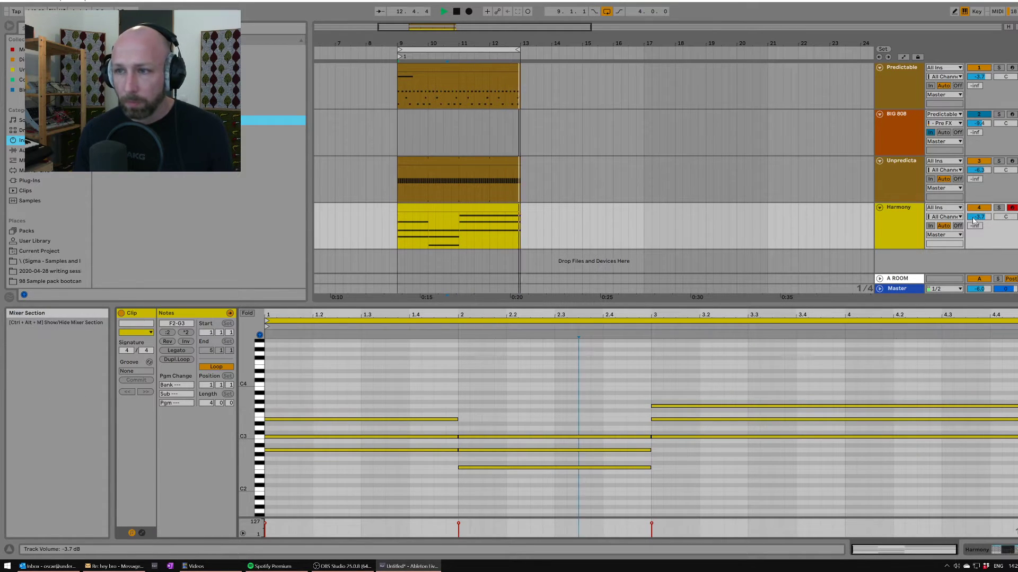
Lower the Harmony track's volume and delete the chord spanning bars 3 and 4 of the Harmony clip.
{"action": "left_click_drag", "start_coordinate": [973, 220], "coordinate": [973, 240]}
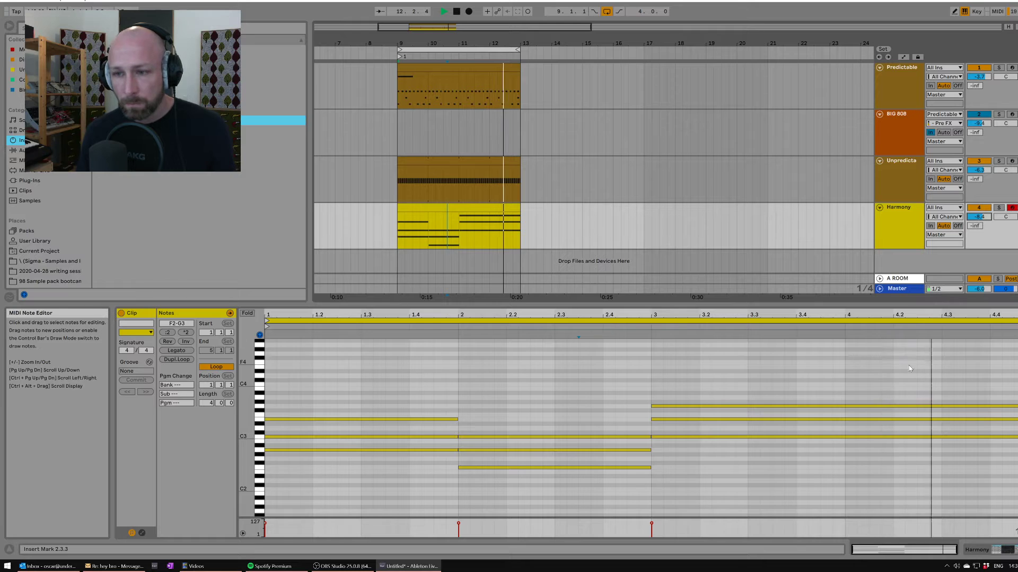
{"action": "left_click_drag", "start_coordinate": [910, 368], "coordinate": [701, 478]}
{"action": "key", "text": "space"}
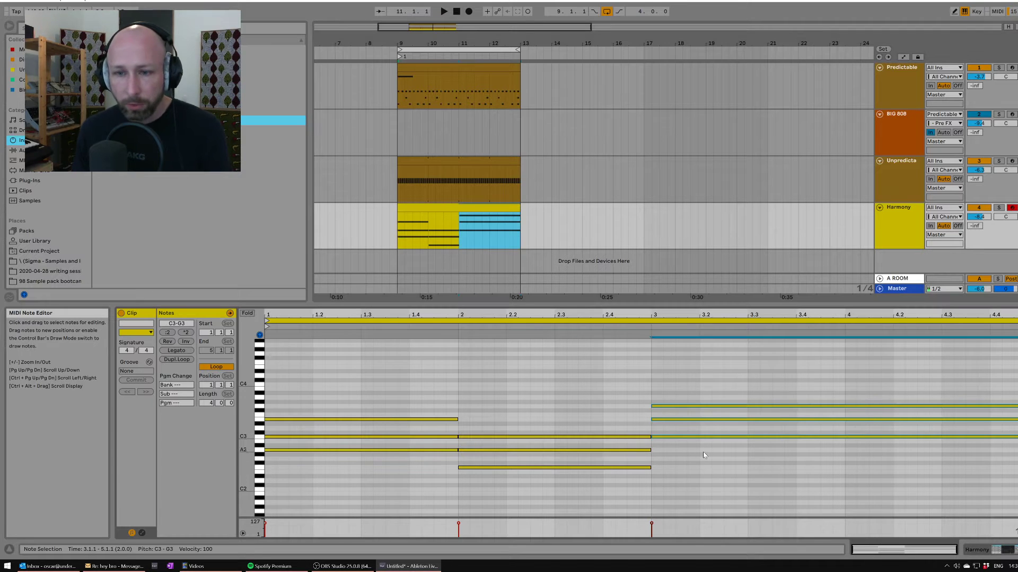
{"action": "key", "text": "Delete"}
Move the bar 2 chord of F2, A2 and C3 to the start of bar 3.
{"action": "left_click_drag", "start_coordinate": [556, 374], "coordinate": [629, 514]}
{"action": "key", "text": "Right"}
{"action": "key", "text": "Right"}
{"action": "key", "text": "Right"}
{"action": "key", "text": "Right"}
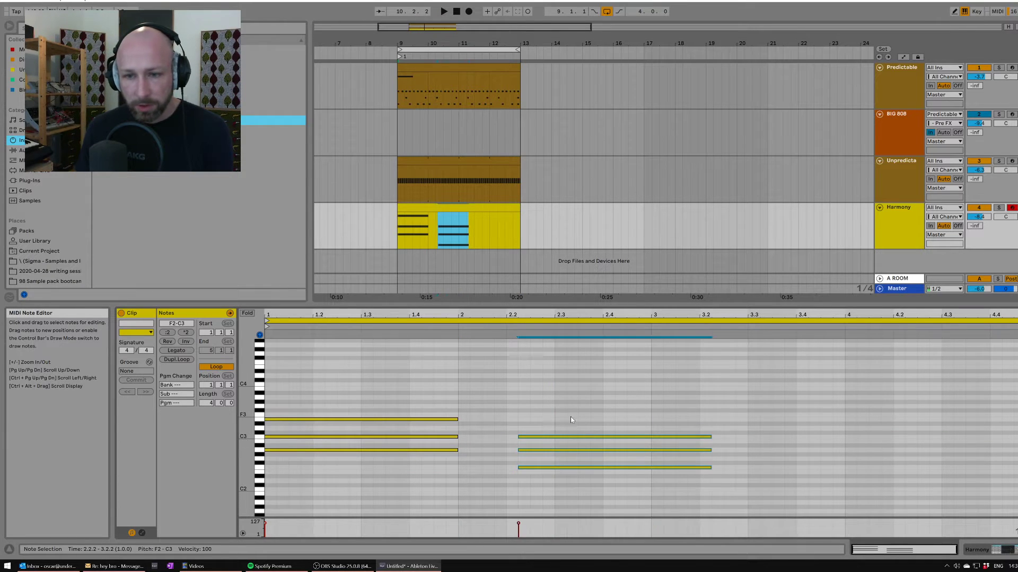
{"action": "key", "text": "Right"}
{"action": "key", "text": "Right"}
{"action": "key", "text": "Right"}
{"action": "key", "text": "Right"}
{"action": "key", "text": "Right"}
{"action": "key", "text": "Right"}
{"action": "key", "text": "Right"}
{"action": "key", "text": "Right"}
{"action": "key", "text": "Right"}
{"action": "key", "text": "Right"}
{"action": "key", "text": "Right"}
{"action": "key", "text": "Right"}
Lengthen both chords to two bars each so they fill the four-bar clip, and play them with the drums.
{"action": "key", "text": "ctrl+a"}
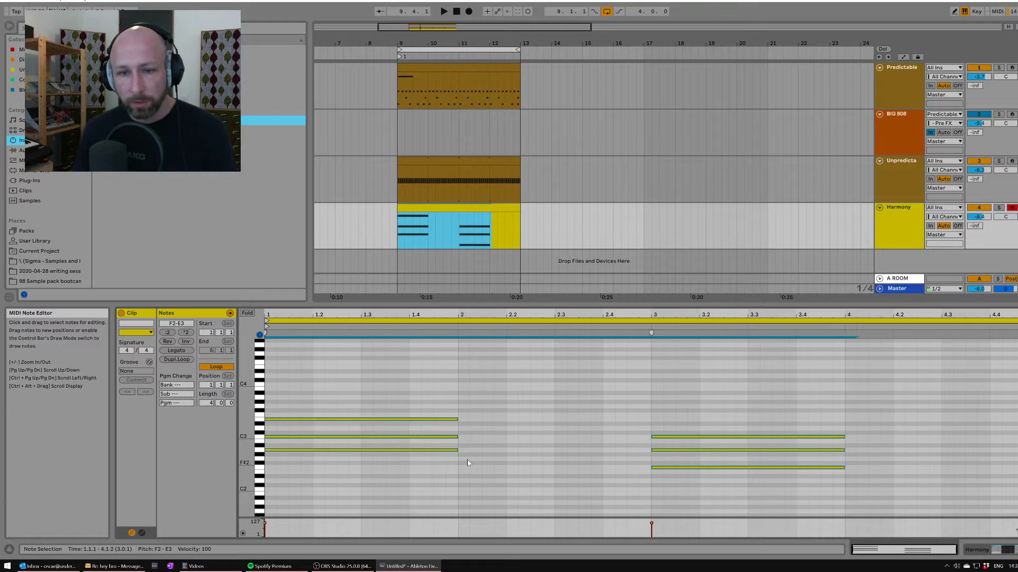
{"action": "left_click_drag", "start_coordinate": [459, 420], "coordinate": [642, 416]}
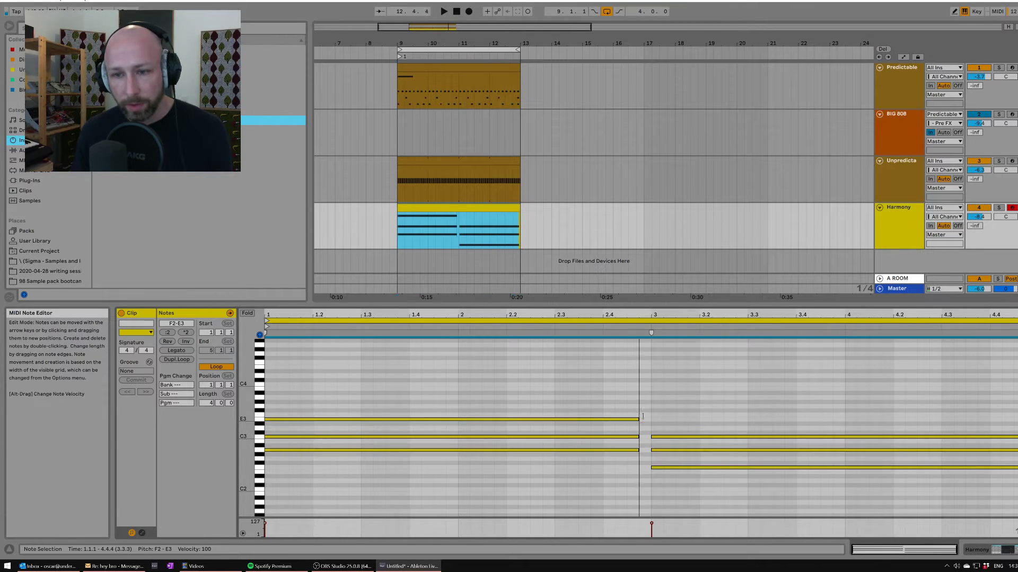
{"action": "key", "text": "space"}
{"action": "left_click", "coordinate": [653, 391]}
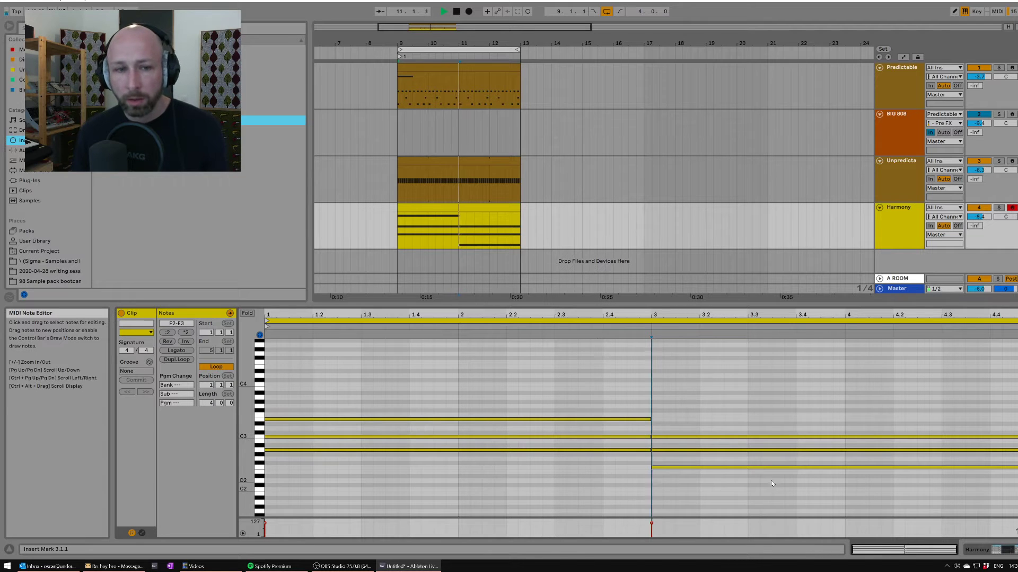
{"action": "scroll", "coordinate": [725, 390], "scroll_direction": "down", "scroll_amount": 2}
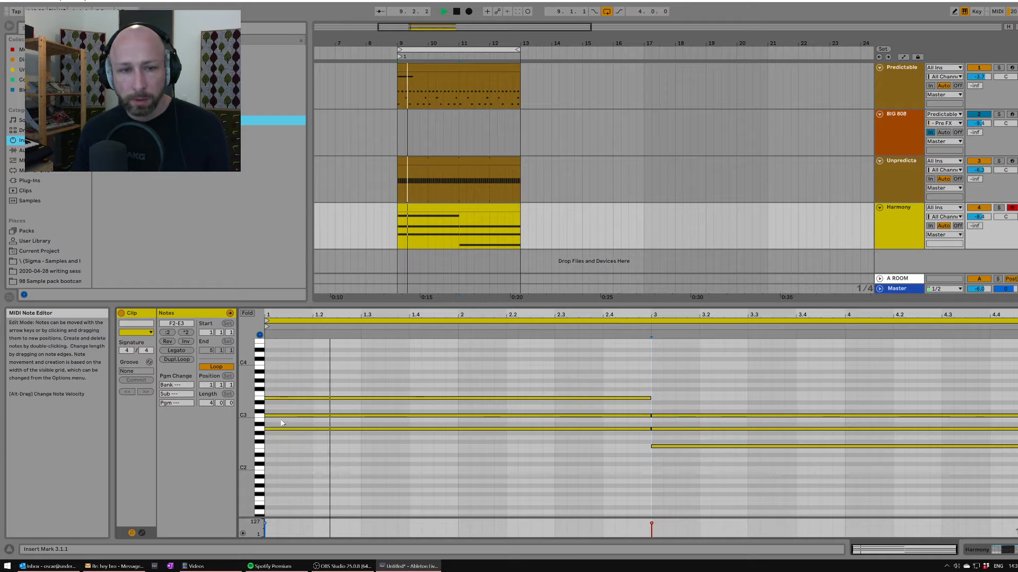
{"action": "key", "text": "space"}
Duplicate the first chord's A2, C3 and E3 notes about an octave higher over bars 1 and 2.
{"action": "scroll", "coordinate": [293, 446], "scroll_direction": "up", "scroll_amount": 3}
{"action": "left_click_drag", "start_coordinate": [289, 419], "coordinate": [298, 483]}
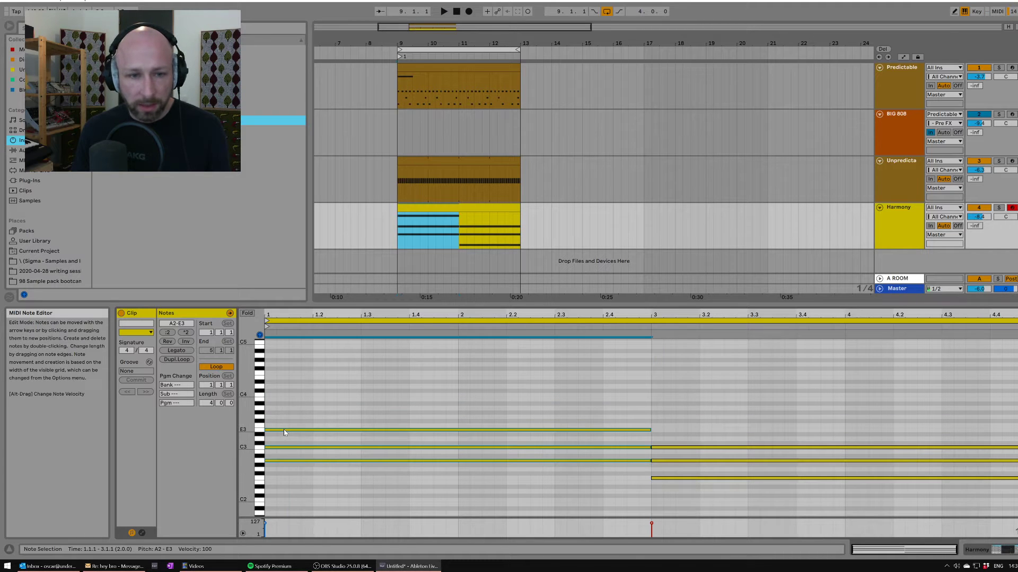
{"action": "left_click_drag", "start_coordinate": [284, 430], "coordinate": [284, 425]}
{"action": "key", "text": "Down"}
{"action": "key", "text": "Down"}
{"action": "key", "text": "shift+Up"}
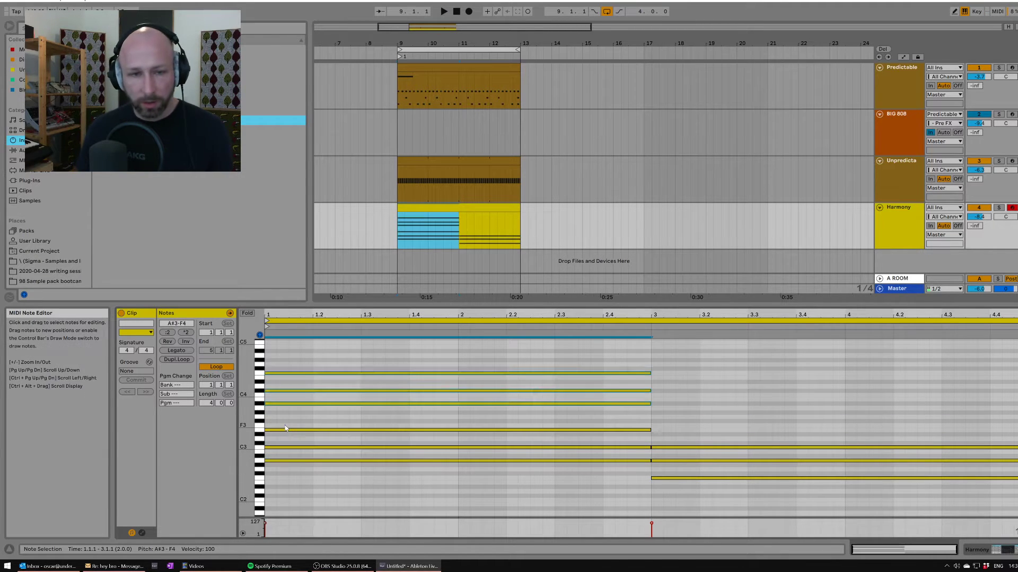
Settle the lower two copied notes on A3 and B3, delete the highest copied note and play the clip.
{"action": "left_click_drag", "start_coordinate": [285, 387], "coordinate": [298, 400]}
{"action": "key", "text": "Down"}
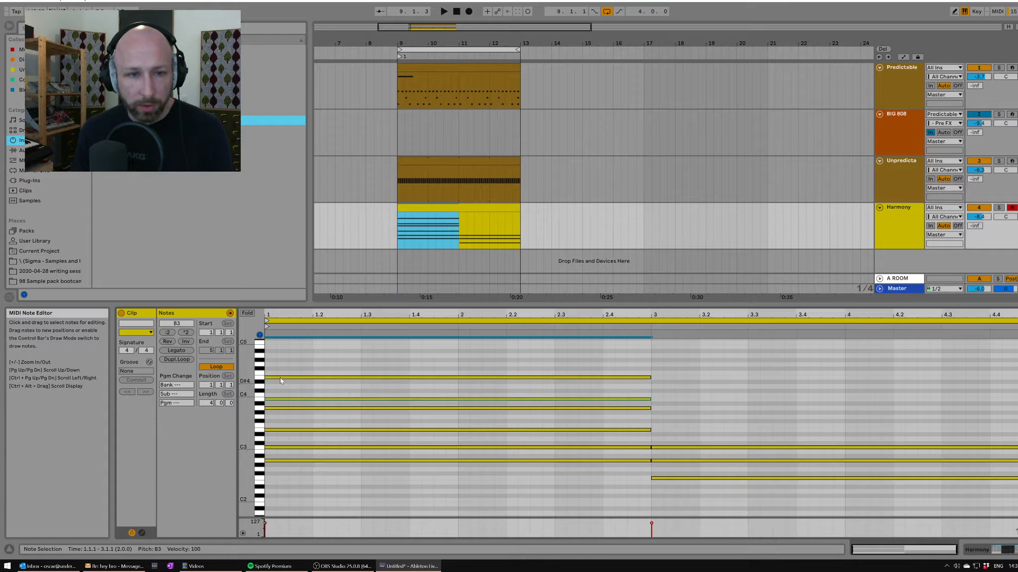
{"action": "left_click_drag", "start_coordinate": [275, 359], "coordinate": [317, 383]}
{"action": "key", "text": "Delete"}
{"action": "key", "text": "space"}
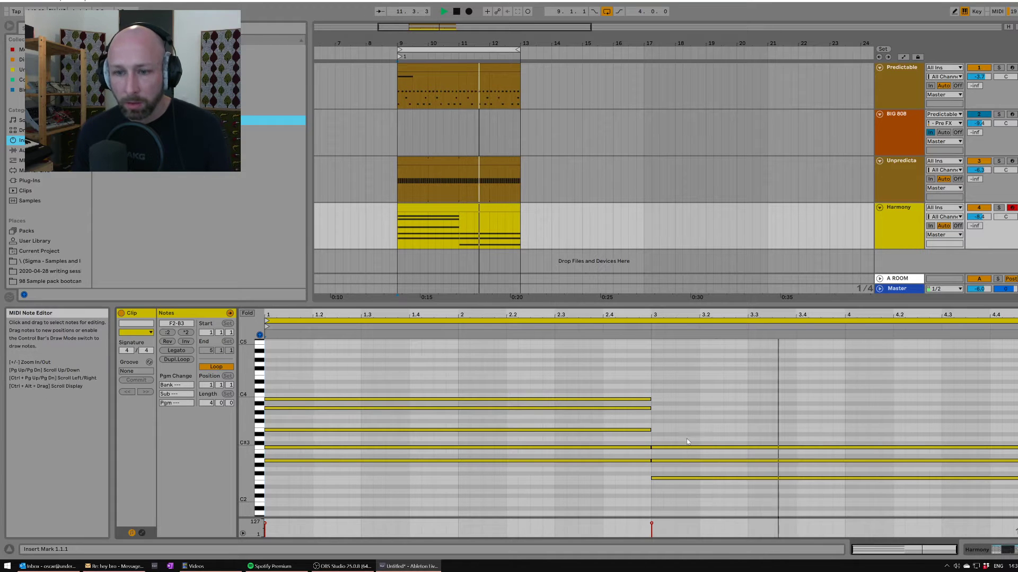
Add an E3 note to the second chord, lasting from the start of bar 3 to the clip's end.
{"action": "double_click", "coordinate": [655, 430]}
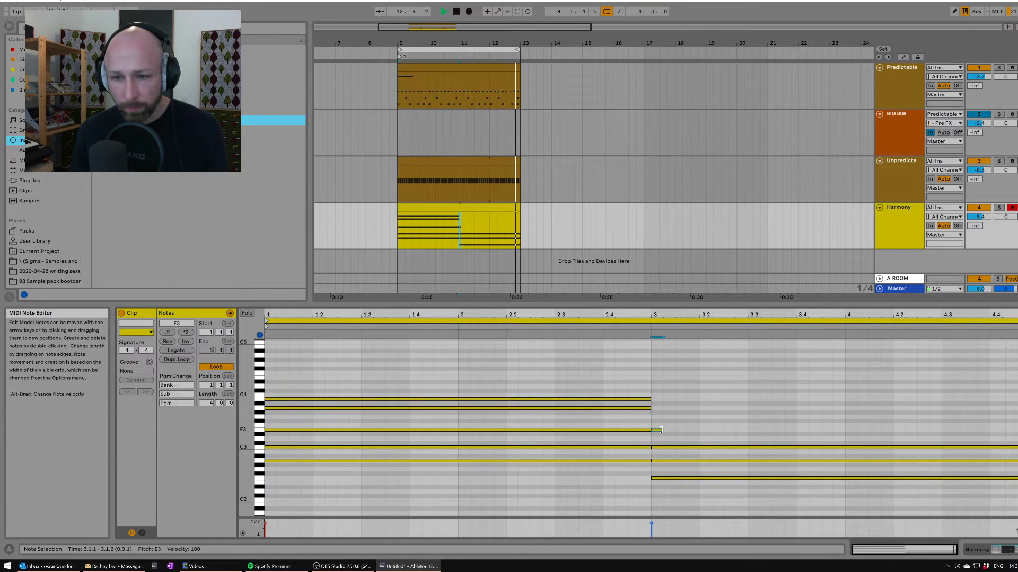
{"action": "left_click_drag", "start_coordinate": [662, 430], "coordinate": [1017, 430]}
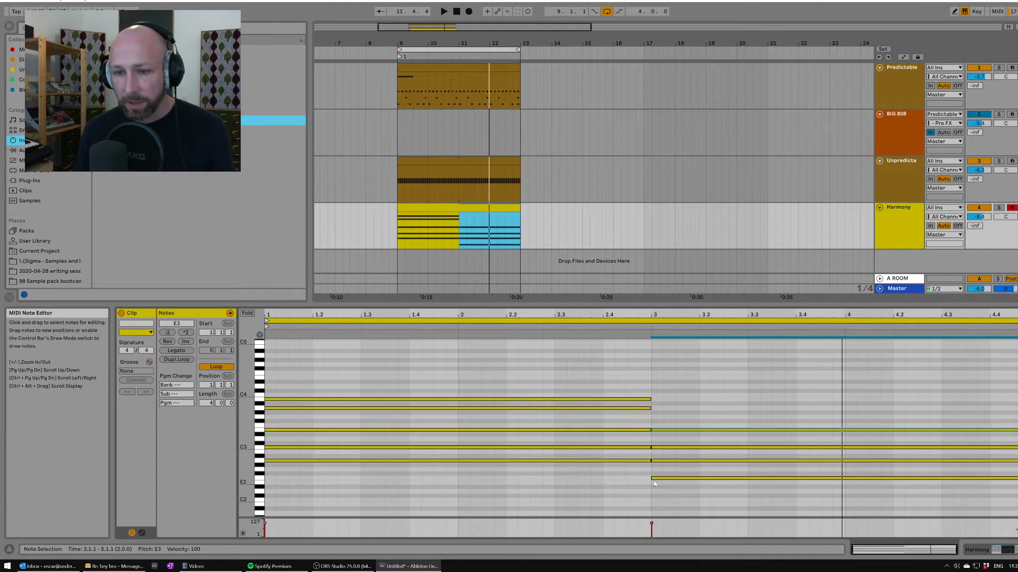
Try the second chord with its F2 raised to F3 and its E3 lowered to E2, listening to each change.
{"action": "left_click_drag", "start_coordinate": [637, 473], "coordinate": [729, 498]}
{"action": "key", "text": "shift+Up"}
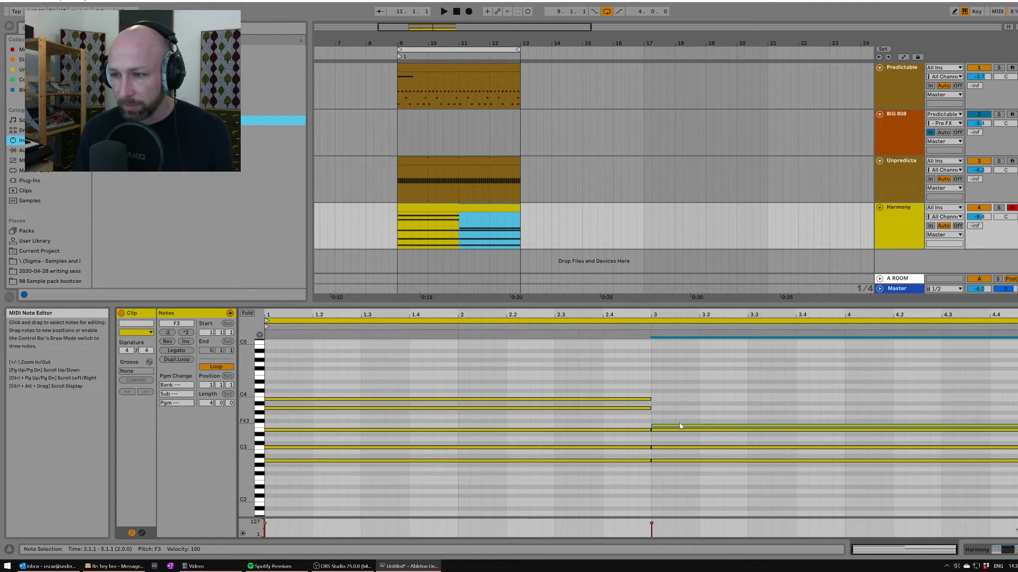
{"action": "key", "text": "space"}
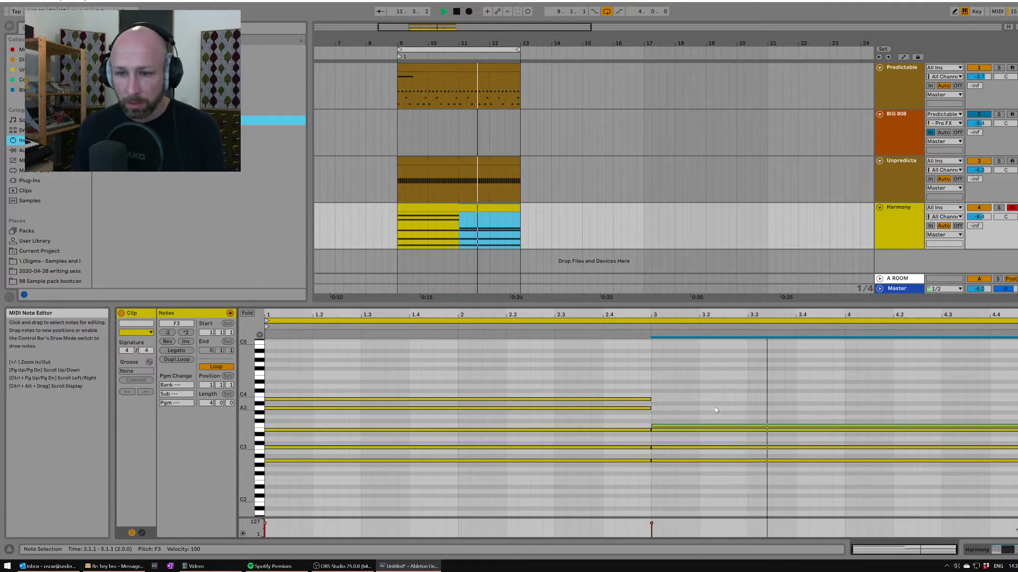
{"action": "left_click_drag", "start_coordinate": [703, 428], "coordinate": [705, 433]}
{"action": "key", "text": "space"}
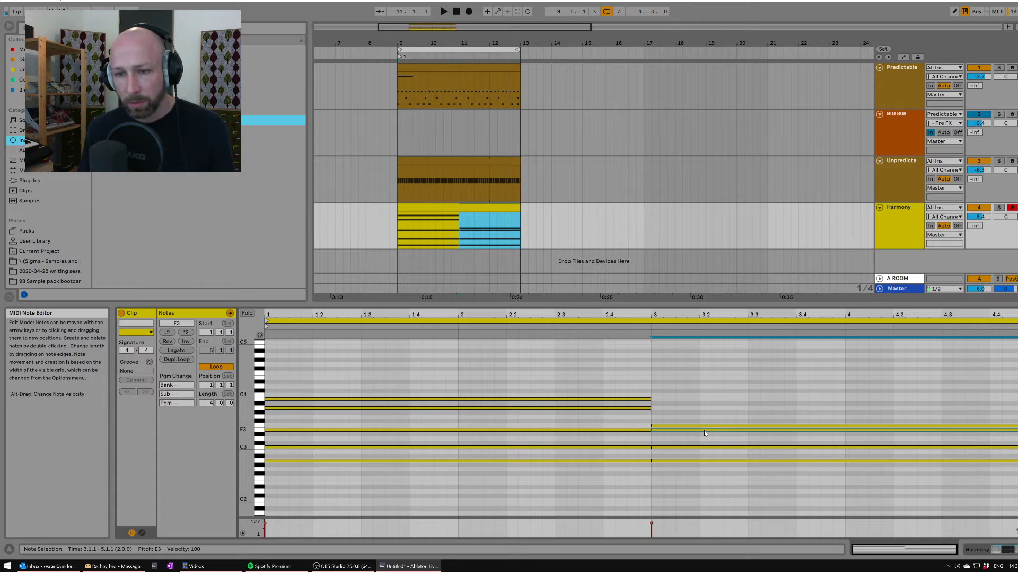
{"action": "key", "text": "shift+Down"}
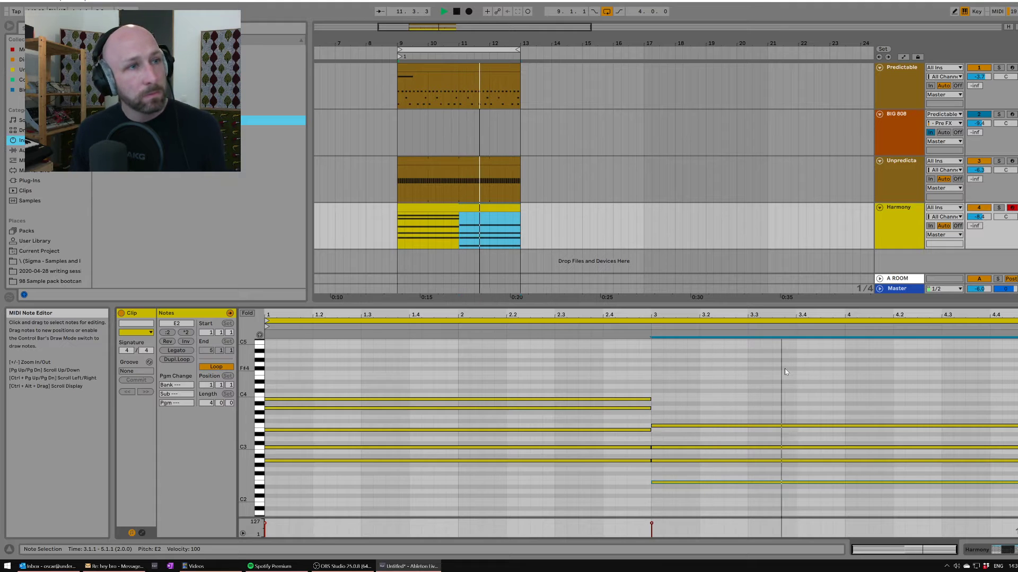
Return the second chord's E note to E3 and its F note to F2, and play the clip.
{"action": "key", "text": "space"}
{"action": "left_click_drag", "start_coordinate": [709, 473], "coordinate": [745, 490]}
{"action": "key", "text": "shift+Up"}
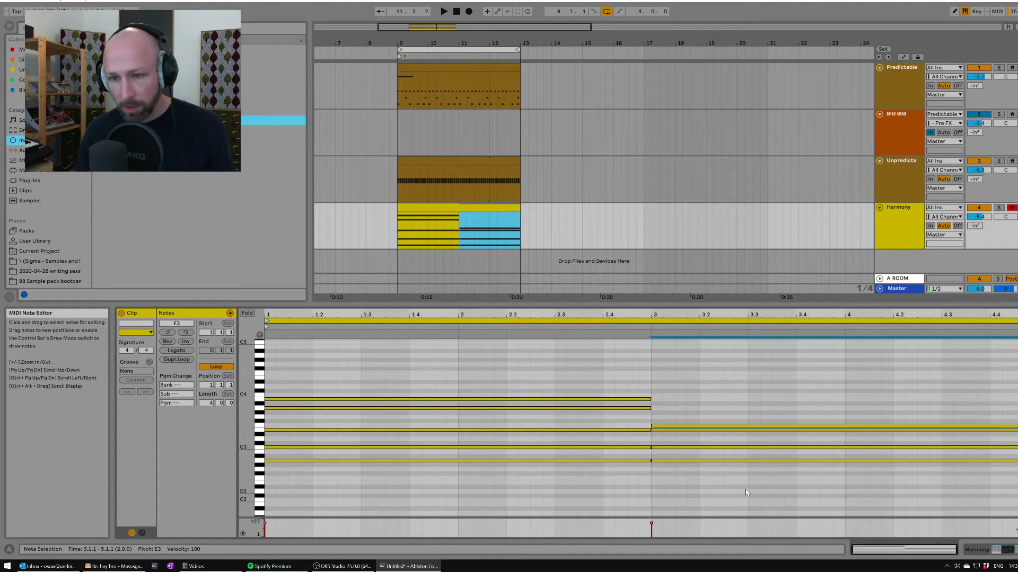
{"action": "key", "text": "Up"}
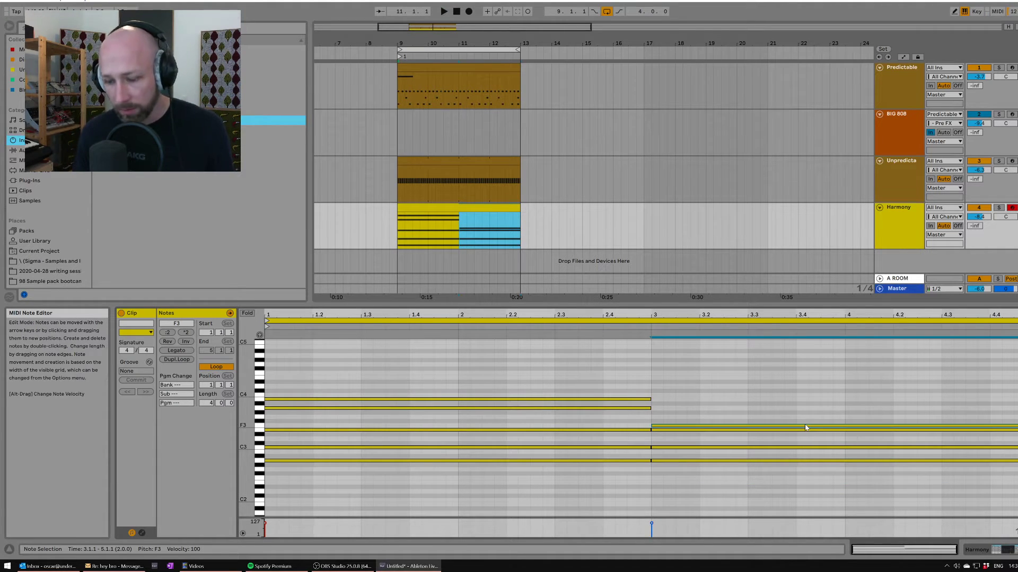
{"action": "key", "text": "shift+Down"}
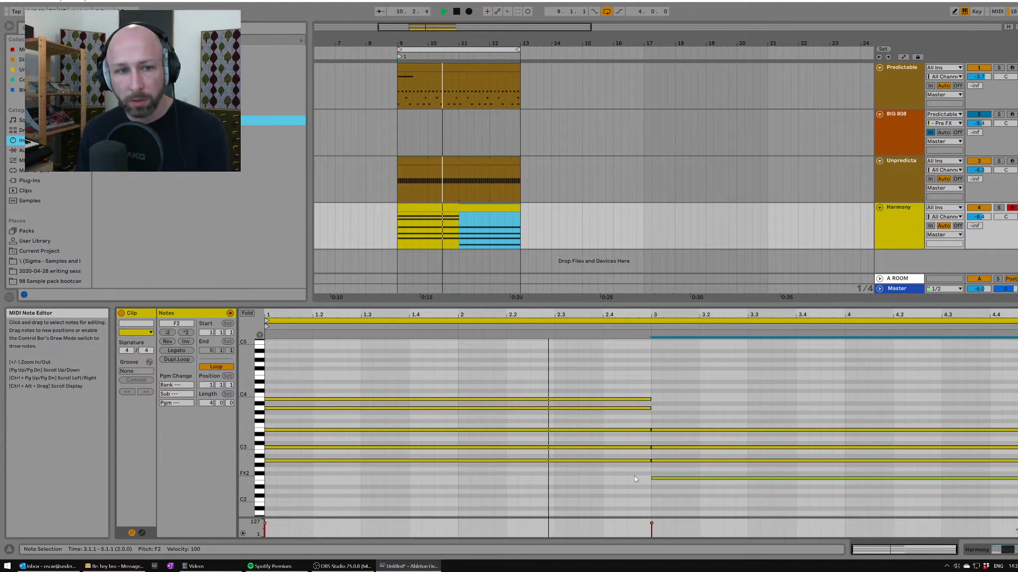
Deactivate the second chord's F2 note and play the clip.
{"action": "key", "text": "space"}
{"action": "key", "text": "0"}
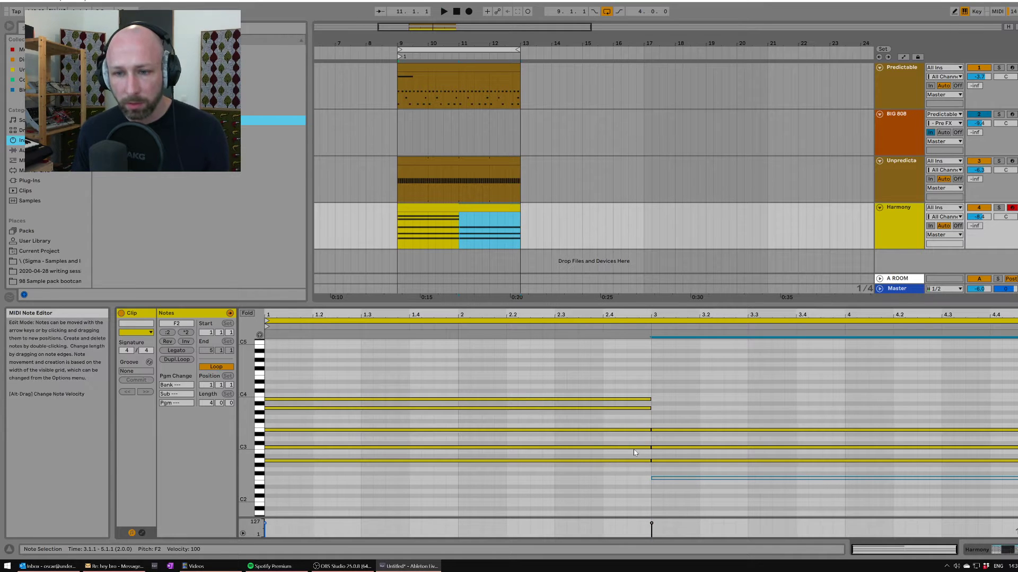
{"action": "key", "text": "space"}
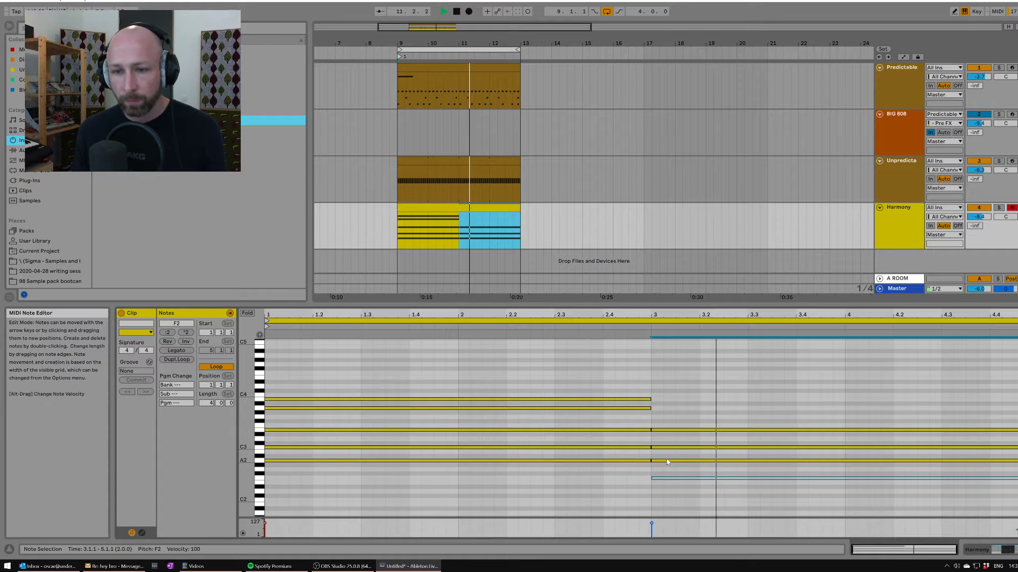
Copy the second chord's A2 note up an octave to add A3, and play the progression.
{"action": "key", "text": "space"}
{"action": "key", "text": "Up"}
{"action": "key", "text": "Up"}
{"action": "key", "text": "Up"}
{"action": "key", "text": "Up"}
{"action": "key", "text": "Up"}
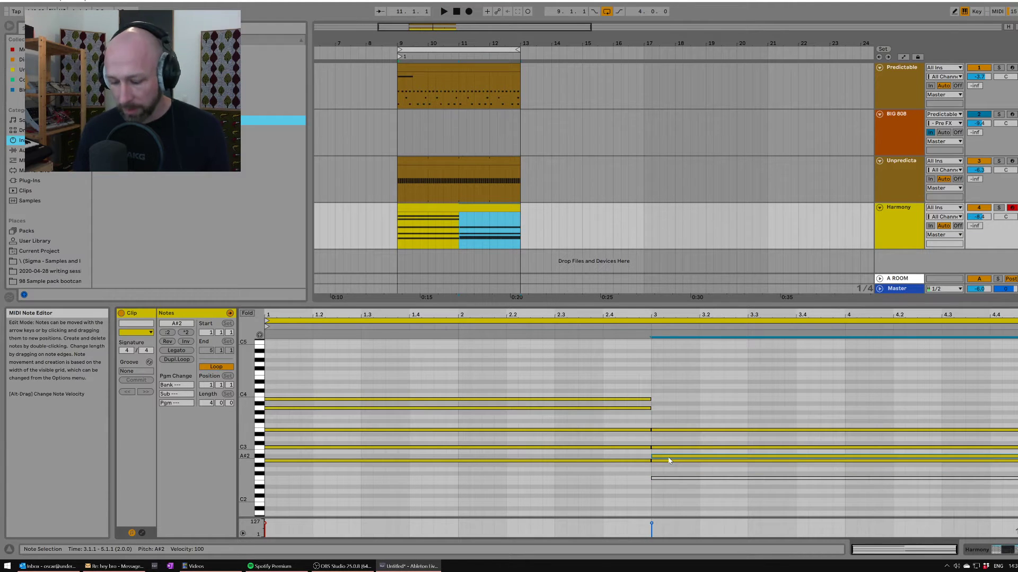
{"action": "key", "text": "shift+Up"}
{"action": "key", "text": "Down"}
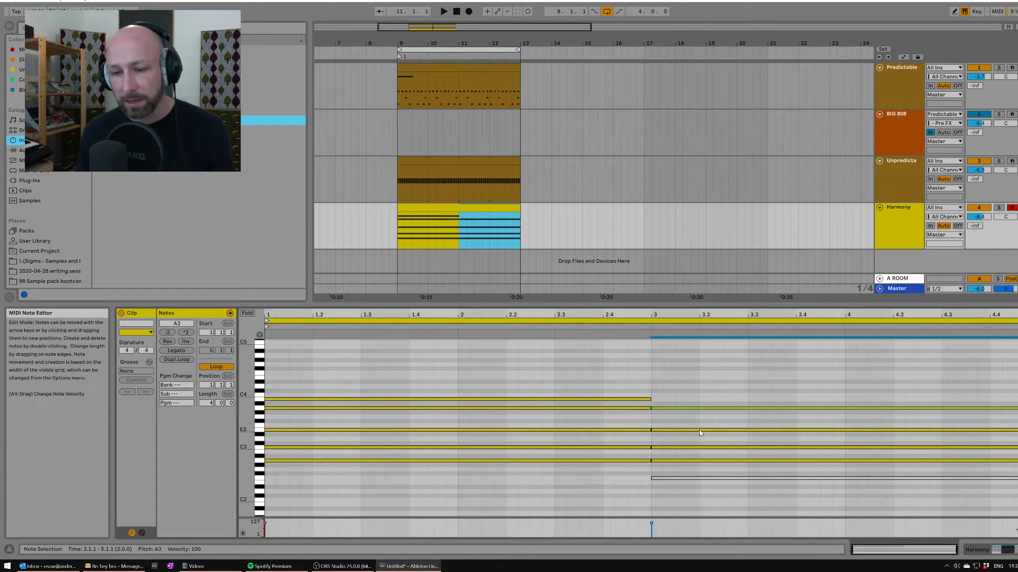
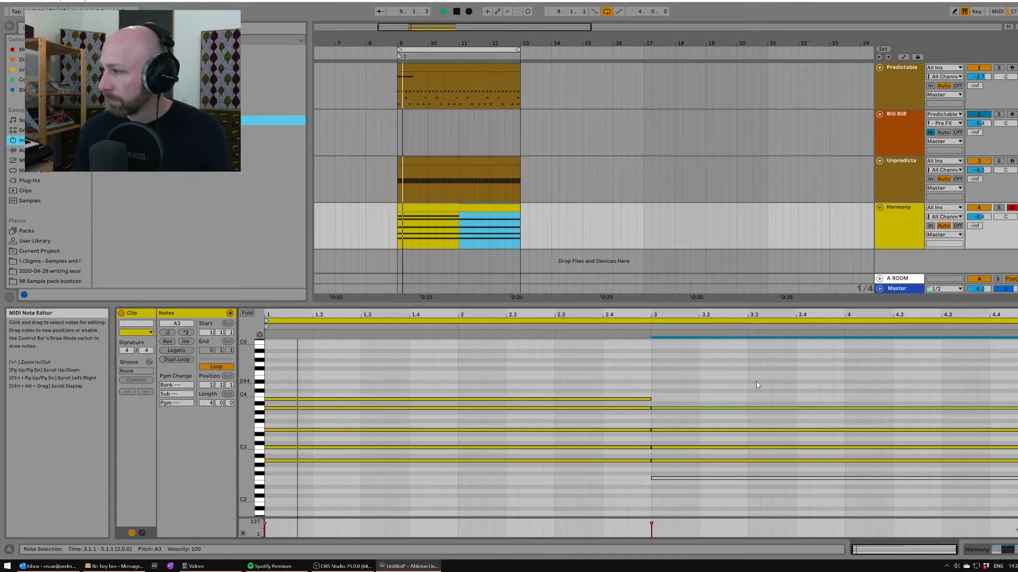
Raise the second chord's C3 note to C#3 and play the progression with the drums.
{"action": "left_click", "coordinate": [640, 422]}
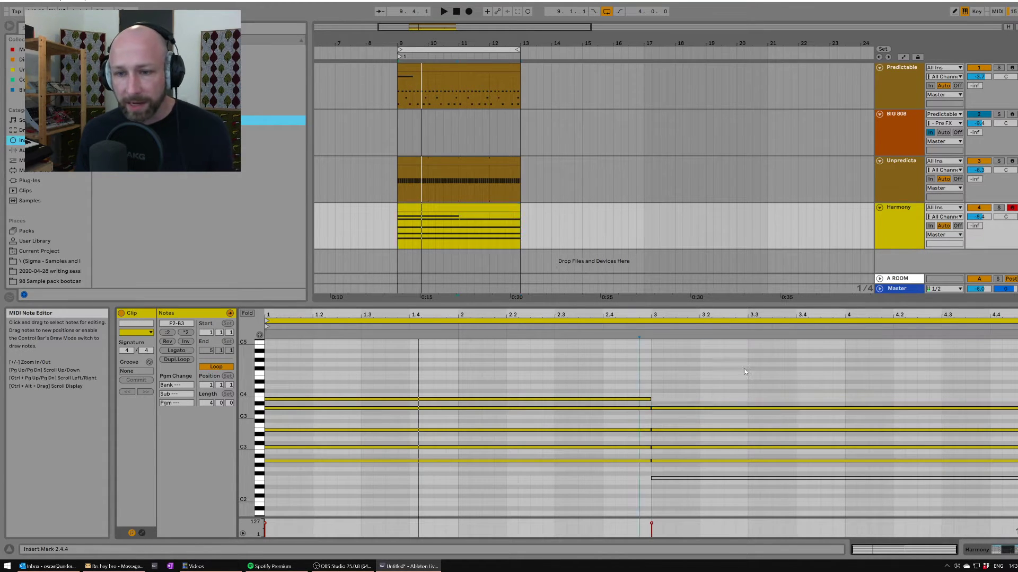
{"action": "left_click_drag", "start_coordinate": [748, 370], "coordinate": [639, 417]}
{"action": "left_click_drag", "start_coordinate": [676, 385], "coordinate": [696, 394]}
{"action": "left_click", "coordinate": [684, 446]}
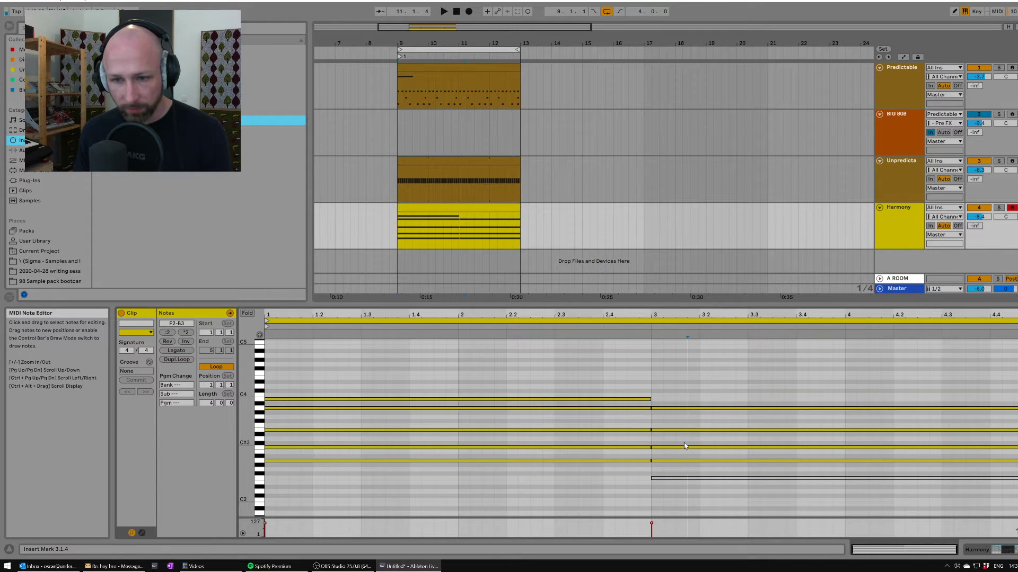
{"action": "left_click_drag", "start_coordinate": [675, 441], "coordinate": [684, 451]}
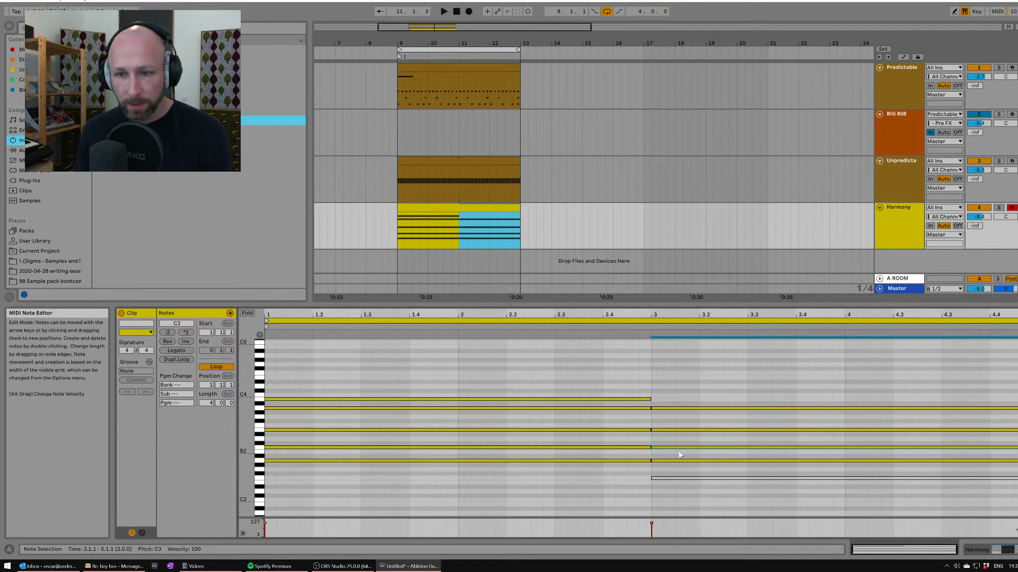
{"action": "key", "text": "Up"}
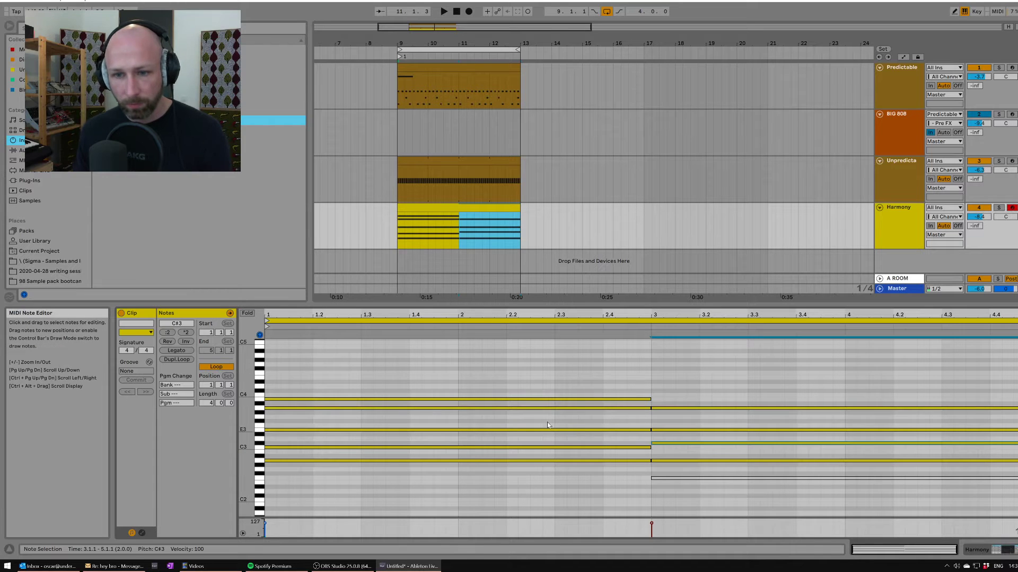
{"action": "key", "text": "space"}
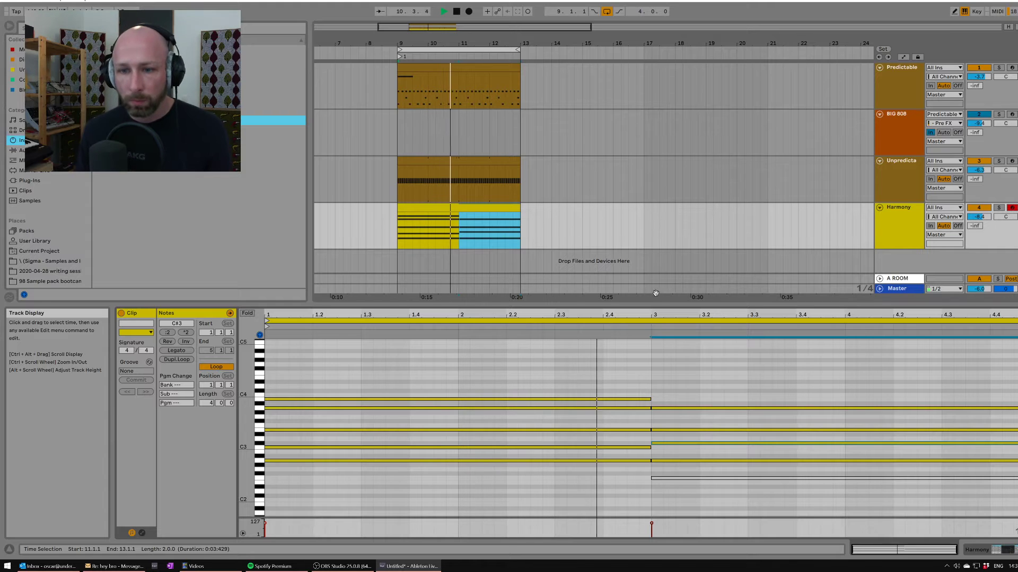
Stop playback, show the Harmony track's devices and load the Sylenth1 plug-in on a new MIDI track.
{"action": "left_click", "coordinate": [900, 231]}
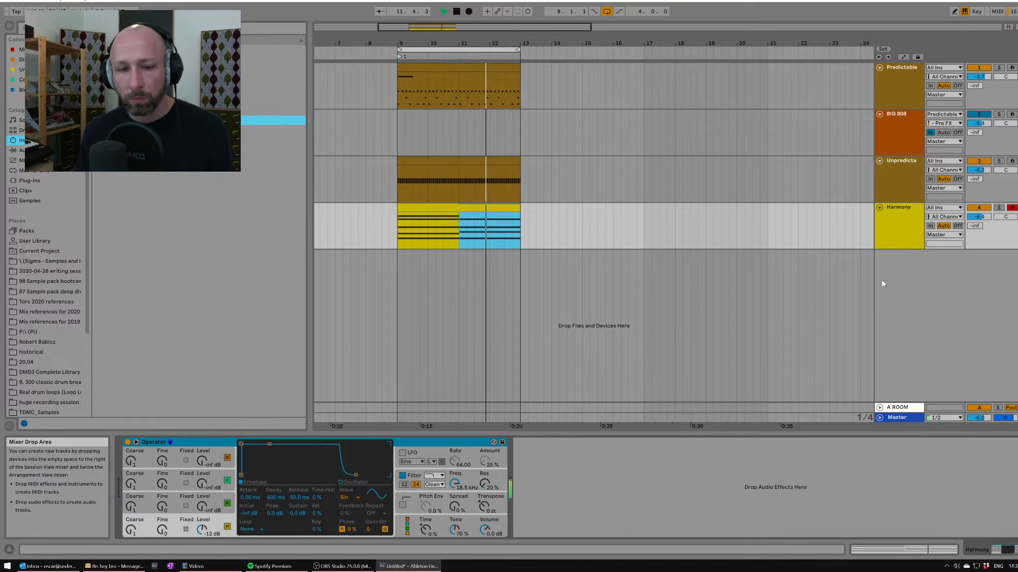
{"action": "key", "text": "space"}
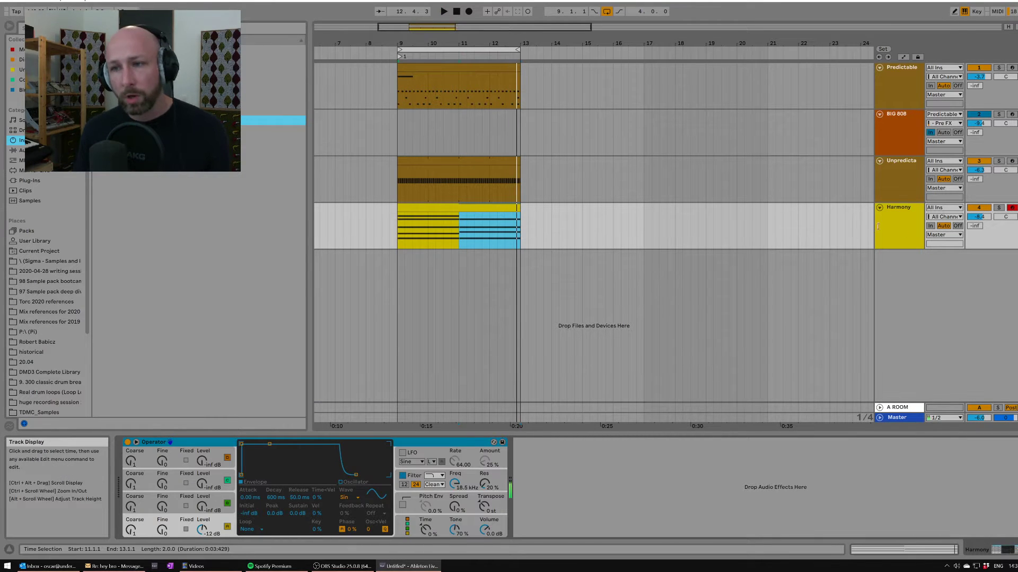
{"action": "left_click", "coordinate": [888, 223]}
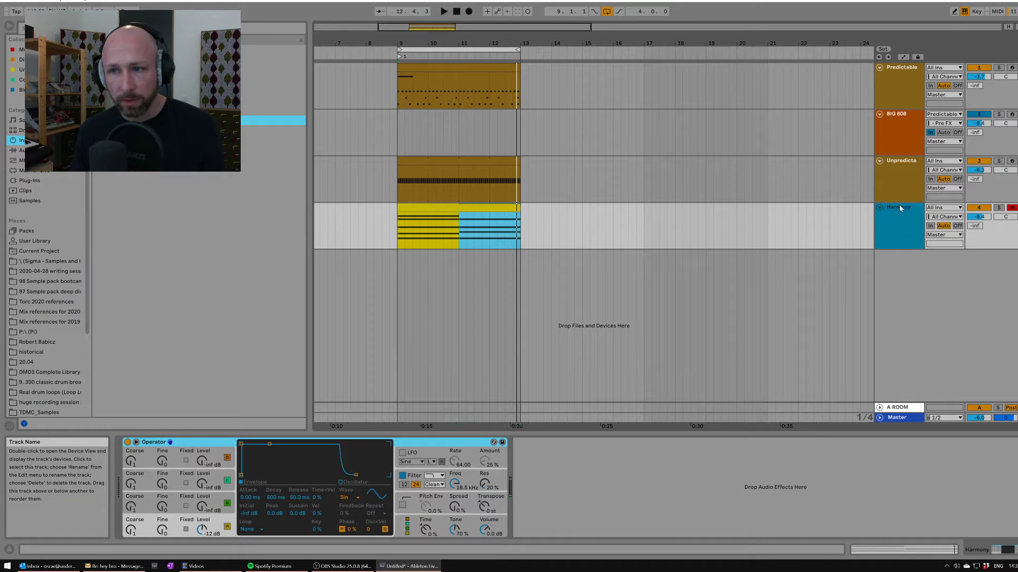
{"action": "left_click", "coordinate": [29, 180]}
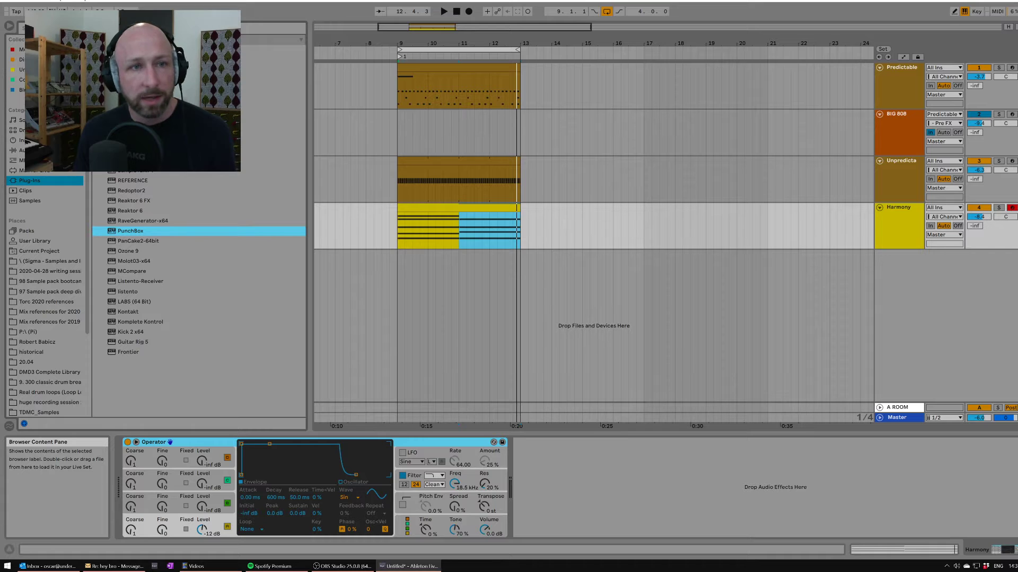
{"action": "left_click", "coordinate": [138, 141]}
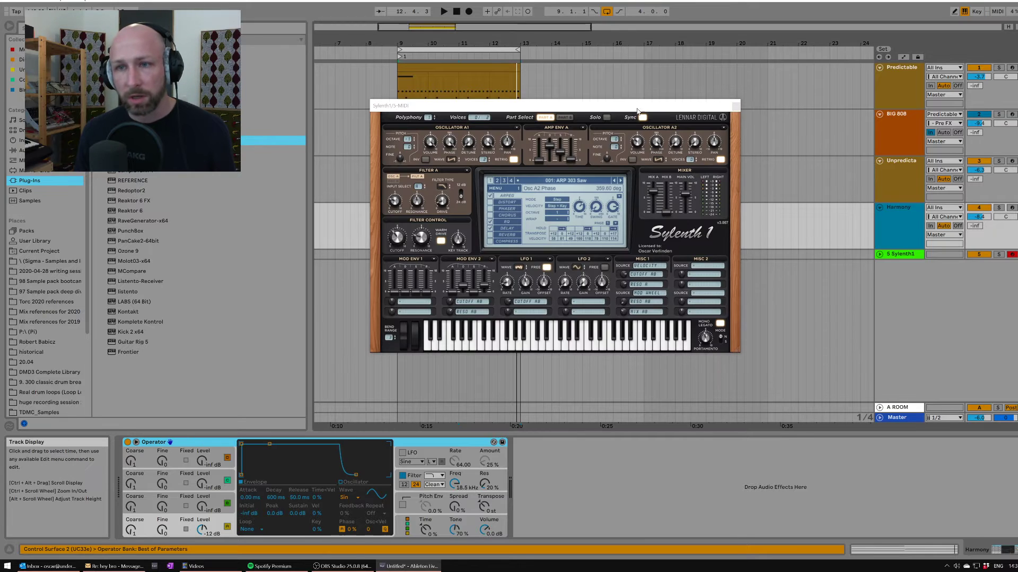
Copy the four-bar Harmony clip onto the Sylenth1 track and play it with the Harmony track muted.
{"action": "left_click_drag", "start_coordinate": [646, 105], "coordinate": [888, 96]}
{"action": "left_click", "coordinate": [493, 255]}
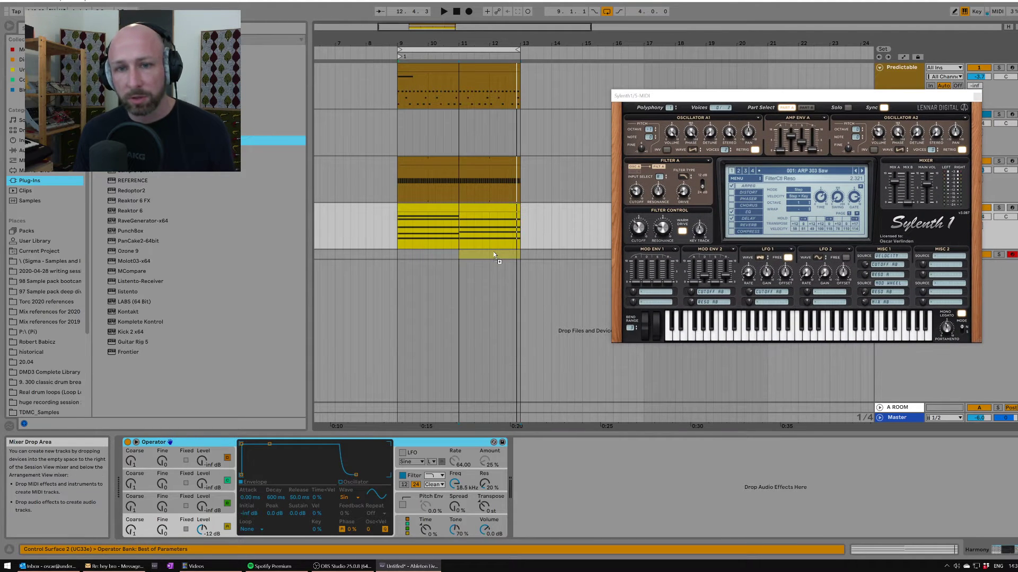
{"action": "left_click_drag", "start_coordinate": [493, 252], "coordinate": [493, 252]}
{"action": "left_click_drag", "start_coordinate": [449, 208], "coordinate": [450, 251]}
{"action": "key", "text": "space"}
{"action": "left_click", "coordinate": [977, 96]}
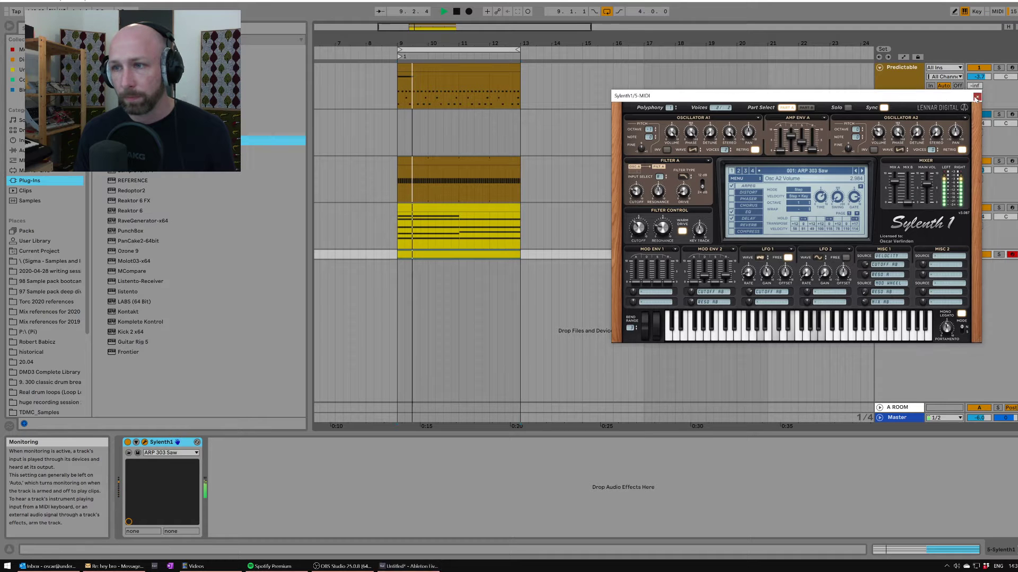
{"action": "left_click", "coordinate": [886, 256]}
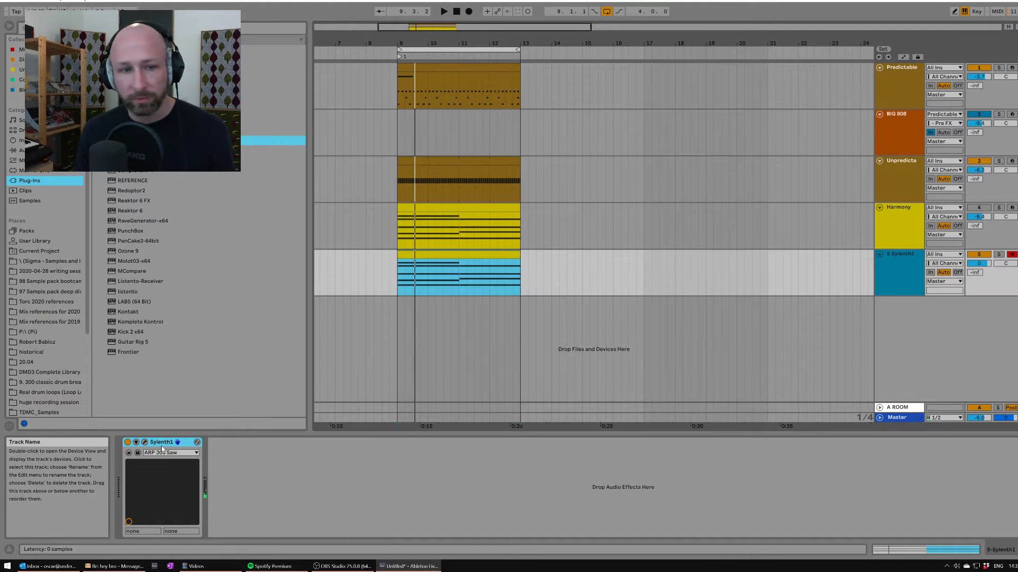
Load the KEY Pizzicato preset in Sylenth1 and play the loop.
{"action": "left_click", "coordinate": [144, 443]}
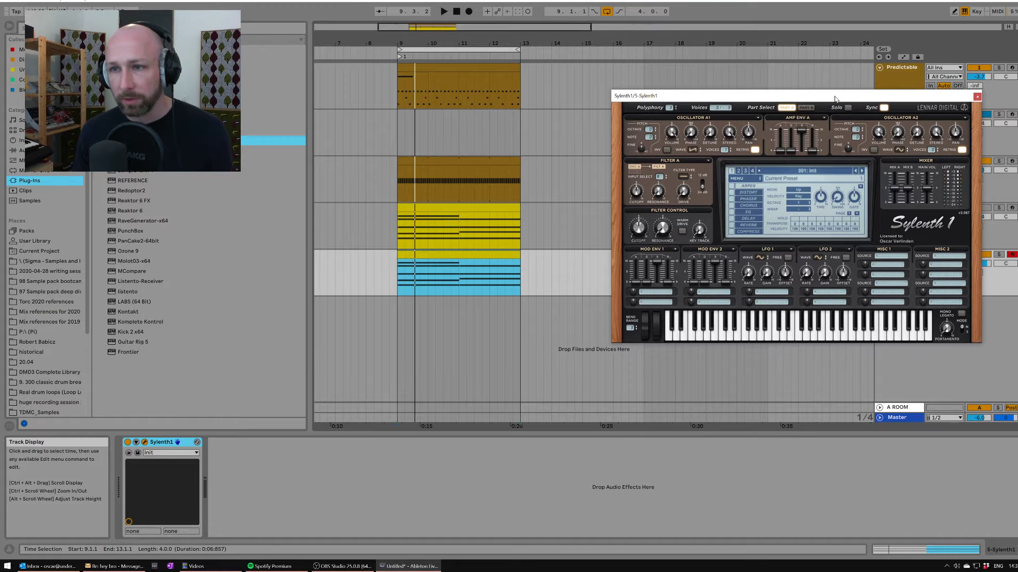
{"action": "left_click_drag", "start_coordinate": [835, 97], "coordinate": [769, 107]}
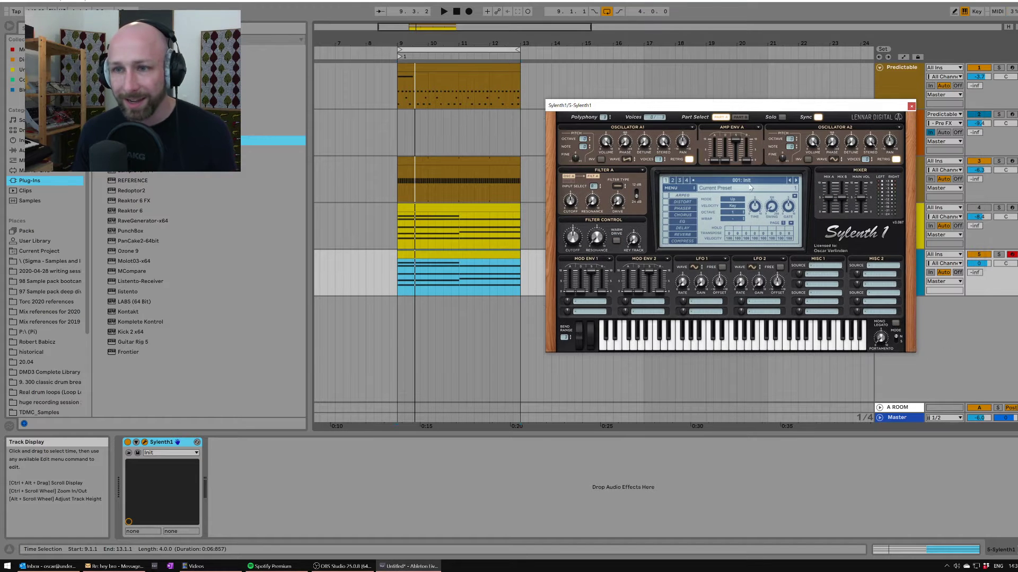
{"action": "left_click", "coordinate": [750, 187]}
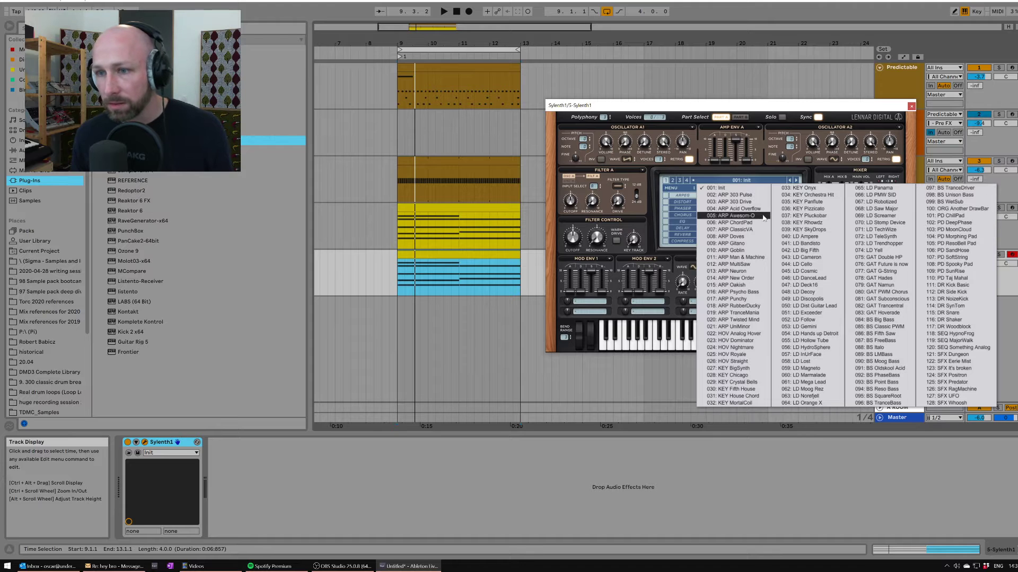
{"action": "left_click", "coordinate": [811, 209]}
{"action": "key", "text": "space"}
Lower the Sylenth1 track's volume to -1.7 dB during playback and close the plug-in window.
{"action": "left_click_drag", "start_coordinate": [811, 105], "coordinate": [667, 124]}
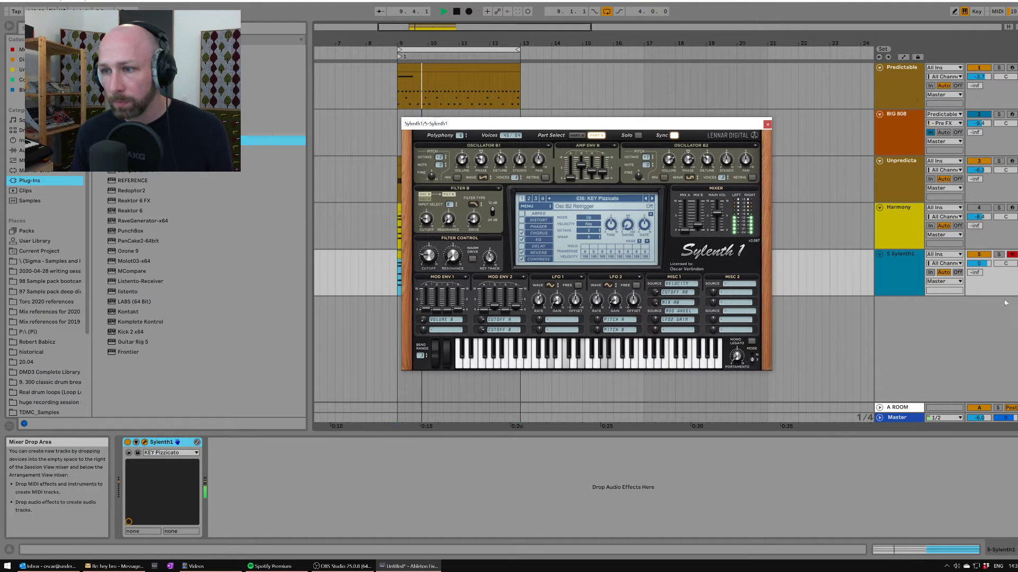
{"action": "left_click_drag", "start_coordinate": [979, 263], "coordinate": [979, 297]}
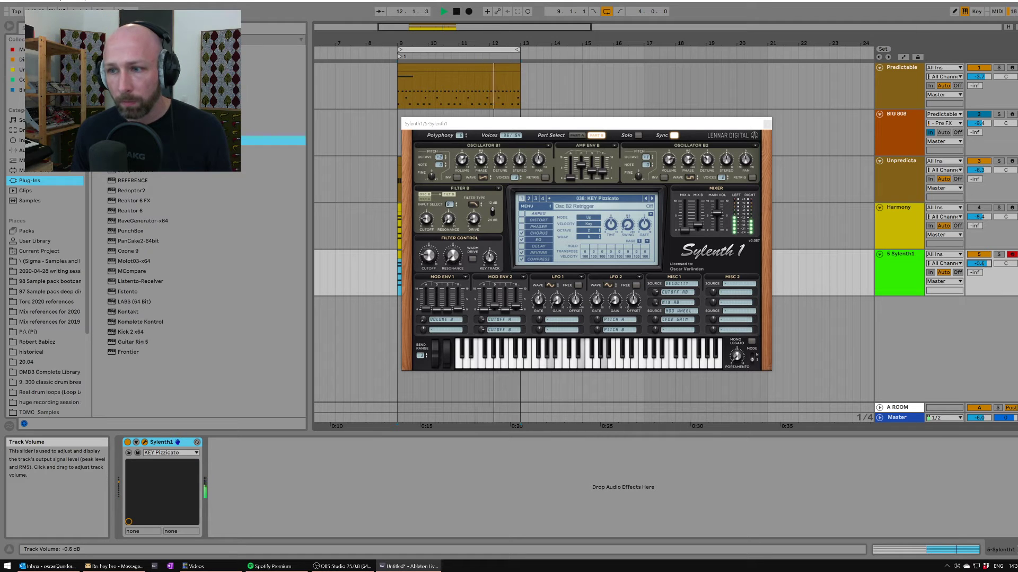
{"action": "left_click", "coordinate": [767, 125]}
Add the Delay audio effect after Sylenth1 on the track.
{"action": "left_click", "coordinate": [20, 150]}
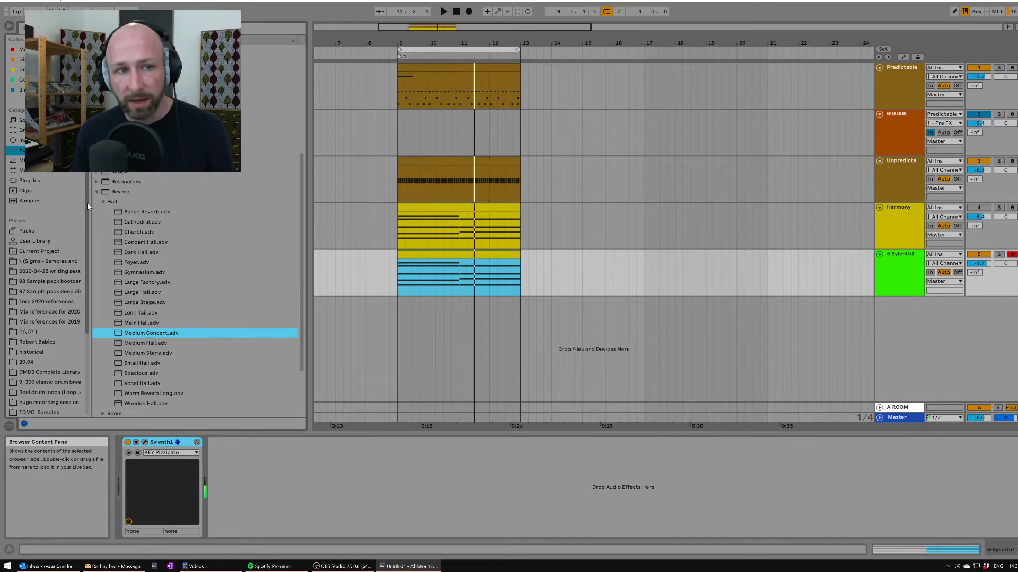
{"action": "left_click", "coordinate": [20, 160]}
{"action": "left_click", "coordinate": [21, 150]}
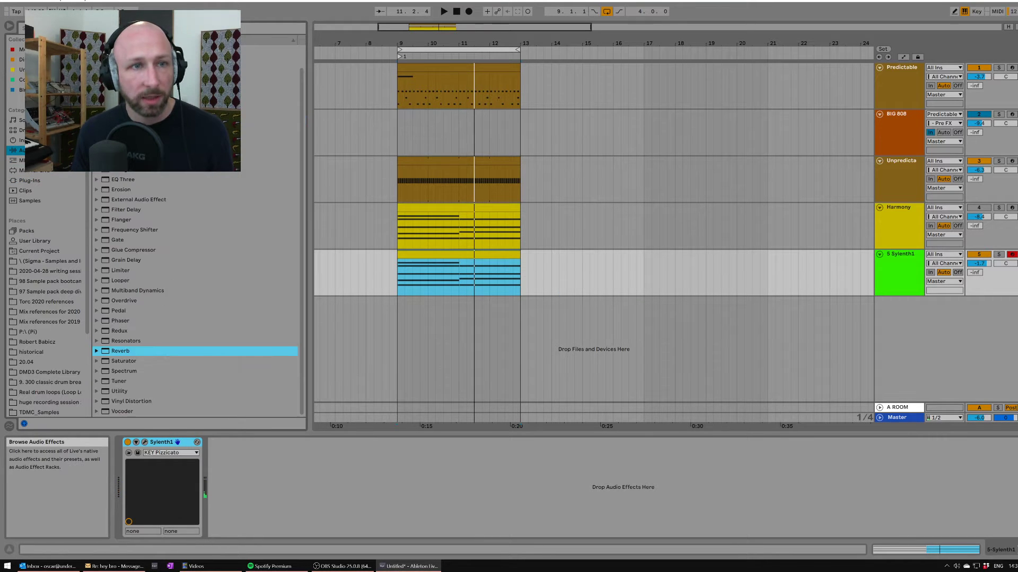
{"action": "scroll", "coordinate": [138, 150], "scroll_direction": "up", "scroll_amount": 2}
{"action": "left_click_drag", "start_coordinate": [127, 150], "coordinate": [180, 306]}
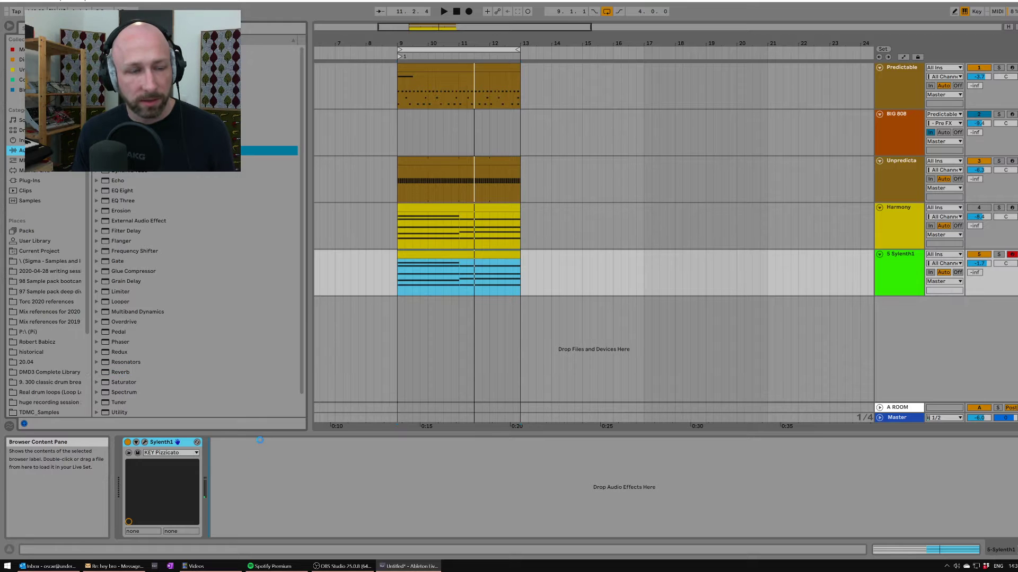
{"action": "left_click_drag", "start_coordinate": [260, 440], "coordinate": [260, 441]}
Set the Delay's Feedback to 72% and Dry/Wet to 32% while the loop plays.
{"action": "key", "text": "space"}
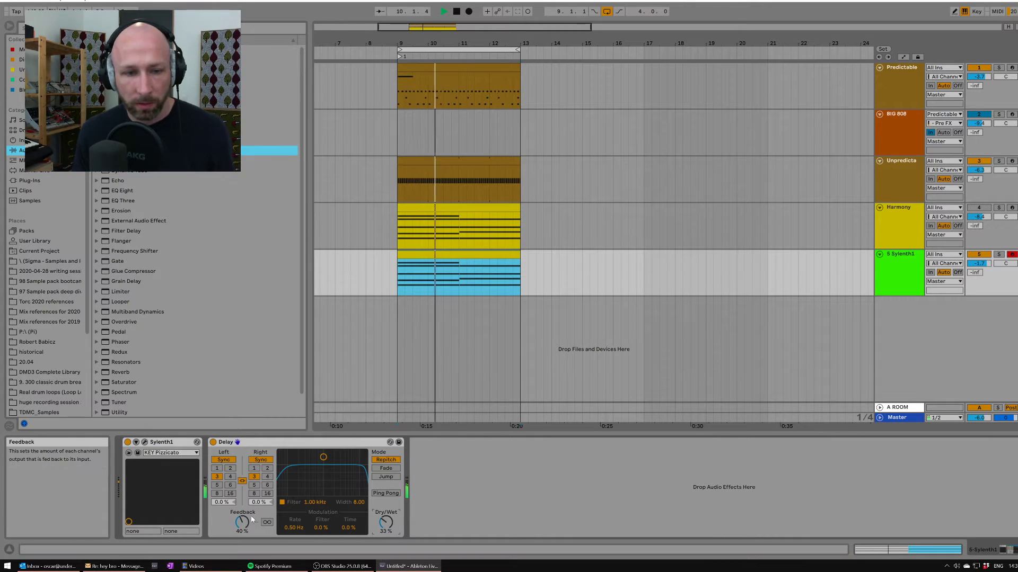
{"action": "left_click_drag", "start_coordinate": [242, 523], "coordinate": [243, 491]}
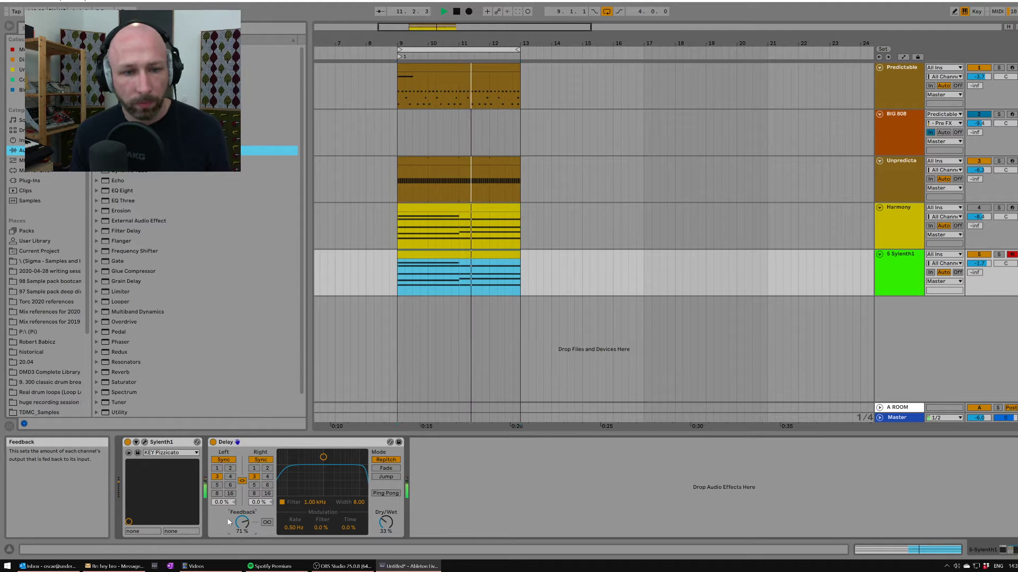
{"action": "left_click_drag", "start_coordinate": [387, 521], "coordinate": [389, 522]}
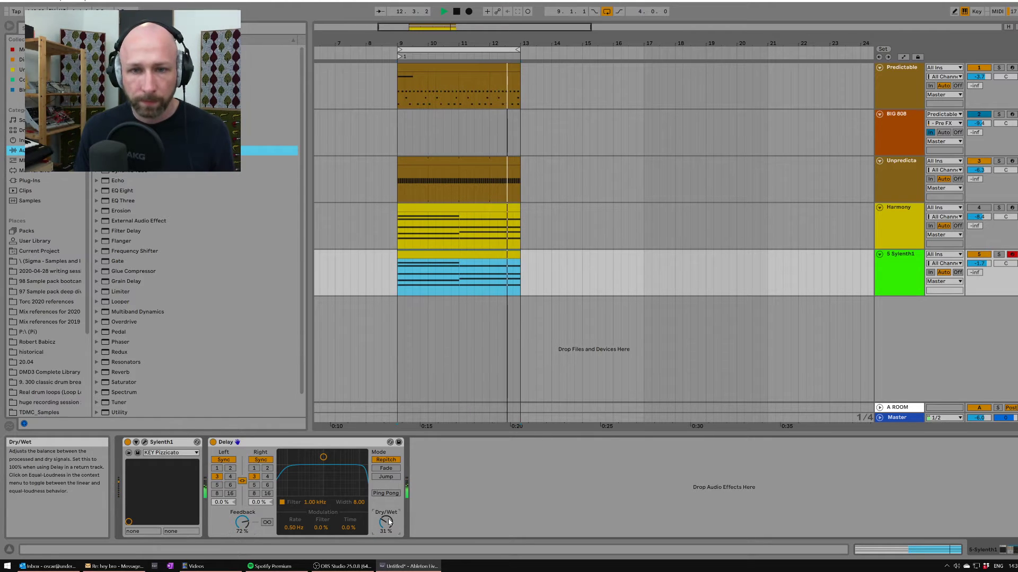
Listen to the delayed chords, stop playback and lower the Sylenth1 track's volume to -3.5 dB.
{"action": "left_click", "coordinate": [528, 272]}
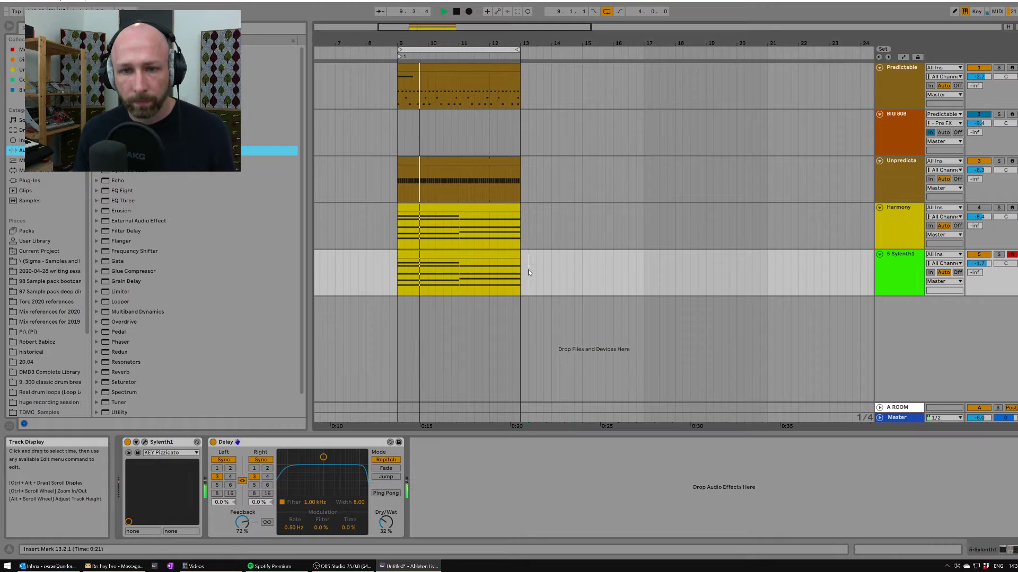
{"action": "left_click_drag", "start_coordinate": [630, 259], "coordinate": [638, 260]}
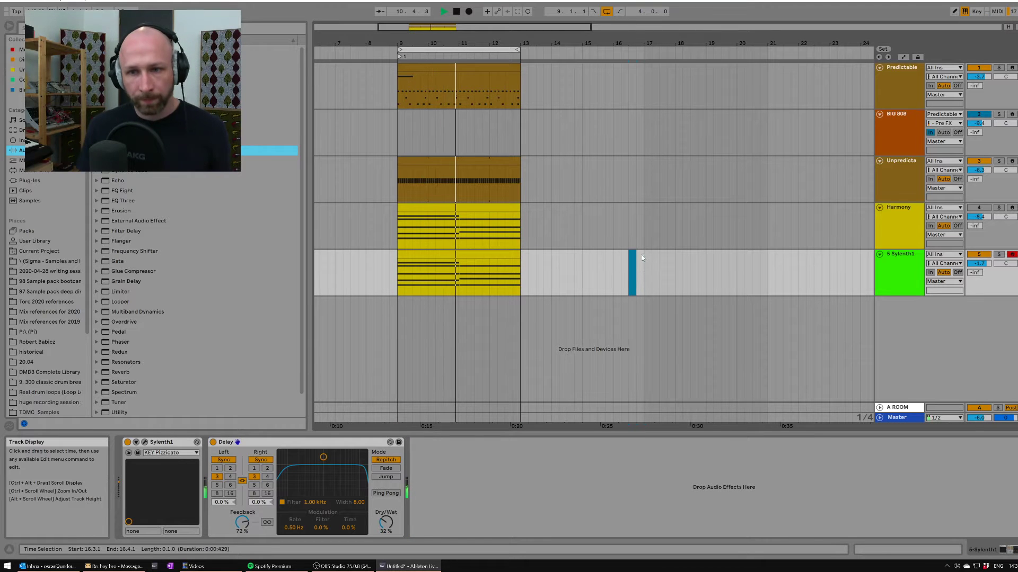
{"action": "left_click", "coordinate": [644, 262]}
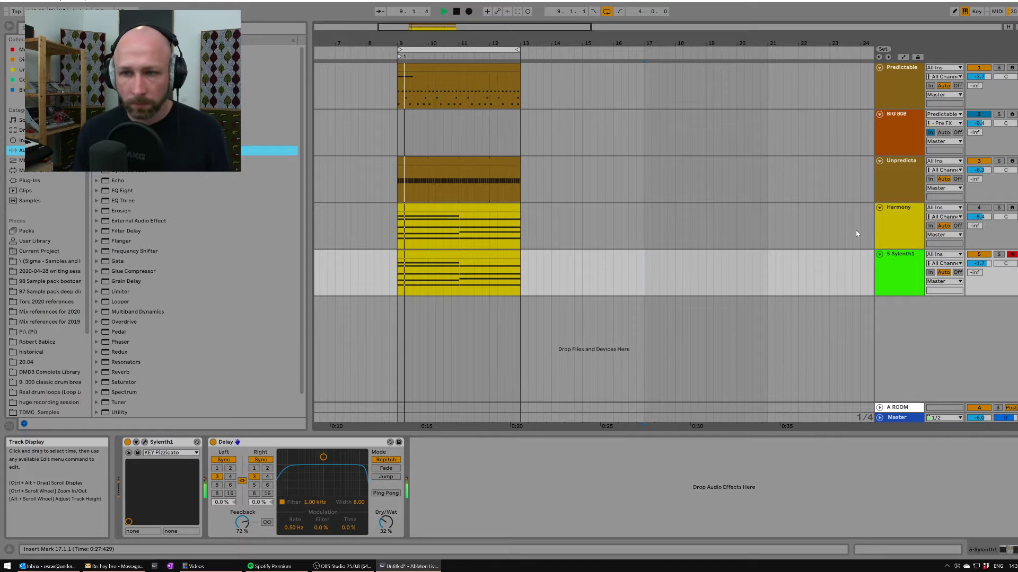
{"action": "left_click", "coordinate": [901, 263]}
{"action": "key", "text": "space"}
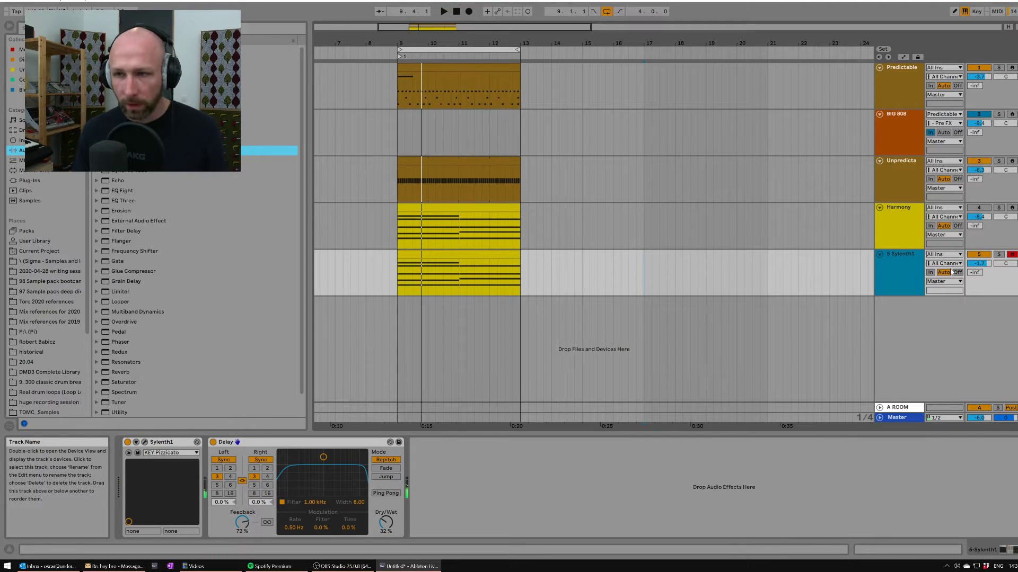
{"action": "left_click_drag", "start_coordinate": [978, 263], "coordinate": [978, 273]}
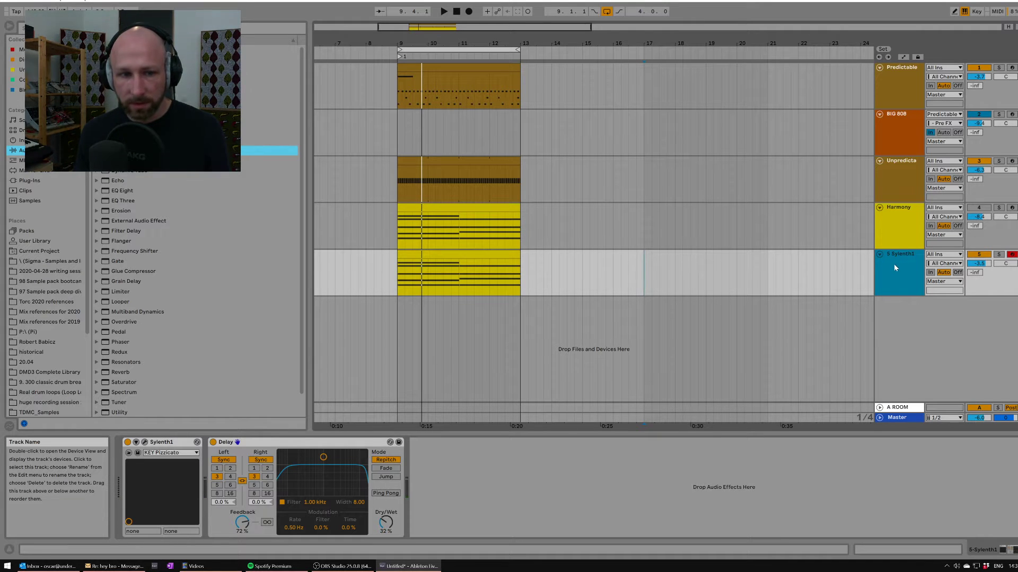
Duplicate the Sylenth1 track and replace the copy's Delay with an Arpeggiator placed before the synth.
{"action": "key", "text": "ctrl+d"}
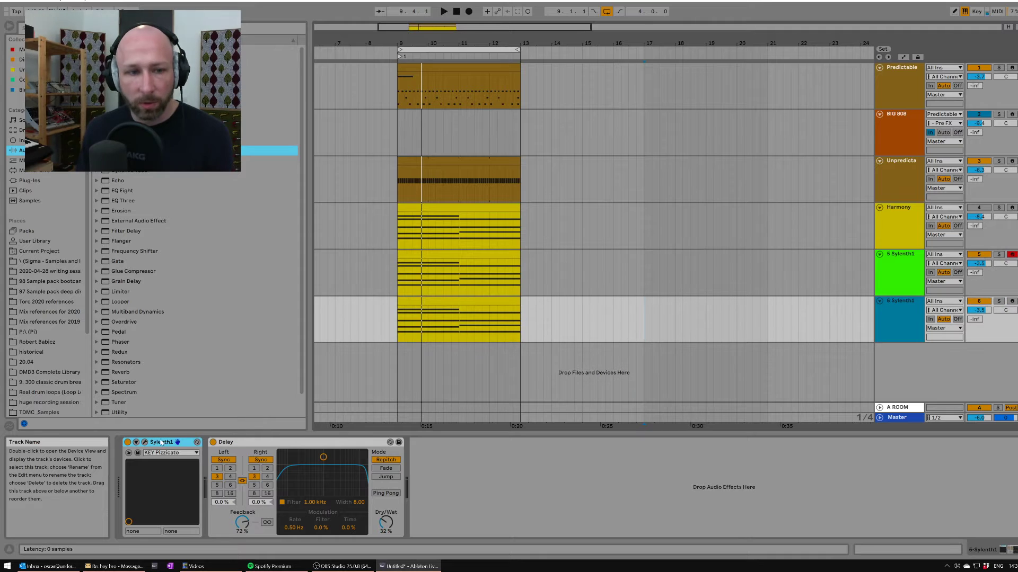
{"action": "left_click", "coordinate": [278, 443]}
{"action": "key", "text": "Delete"}
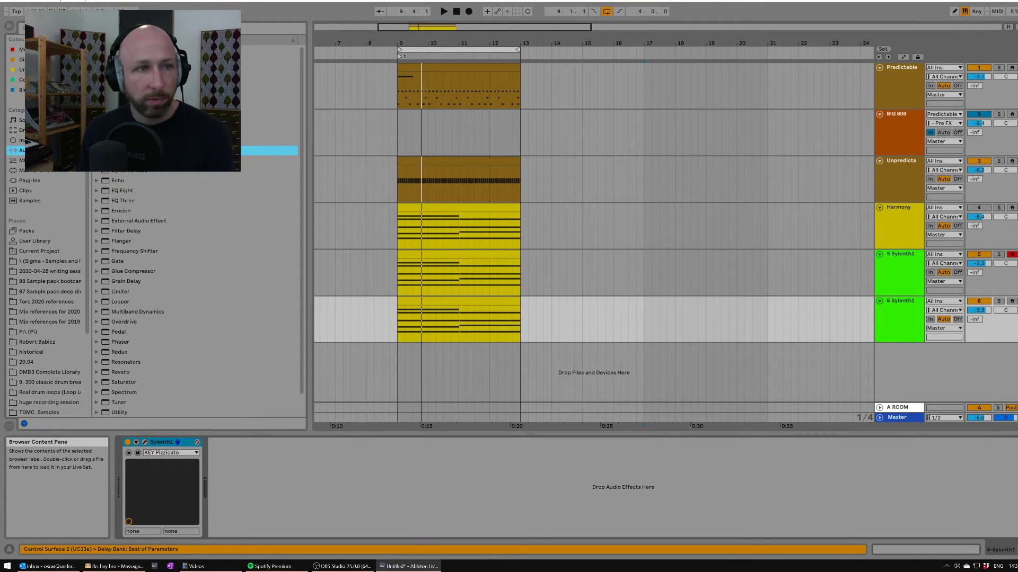
{"action": "left_click", "coordinate": [21, 160]}
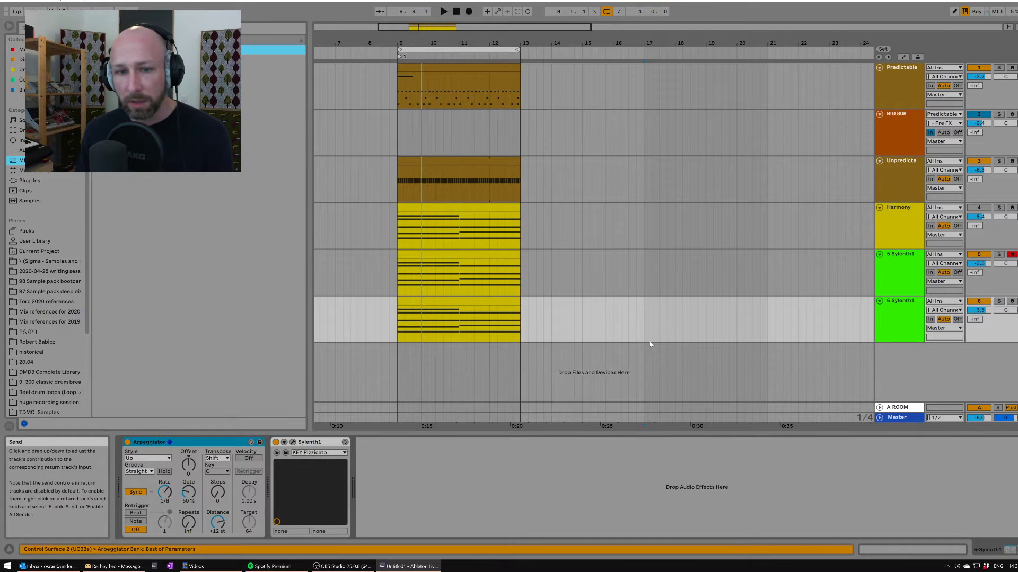
Play the loop from bar 9 to hear the arpeggiated duplicate together with the first Sylenth1 track.
{"action": "left_click", "coordinate": [293, 442]}
{"action": "left_click", "coordinate": [768, 123]}
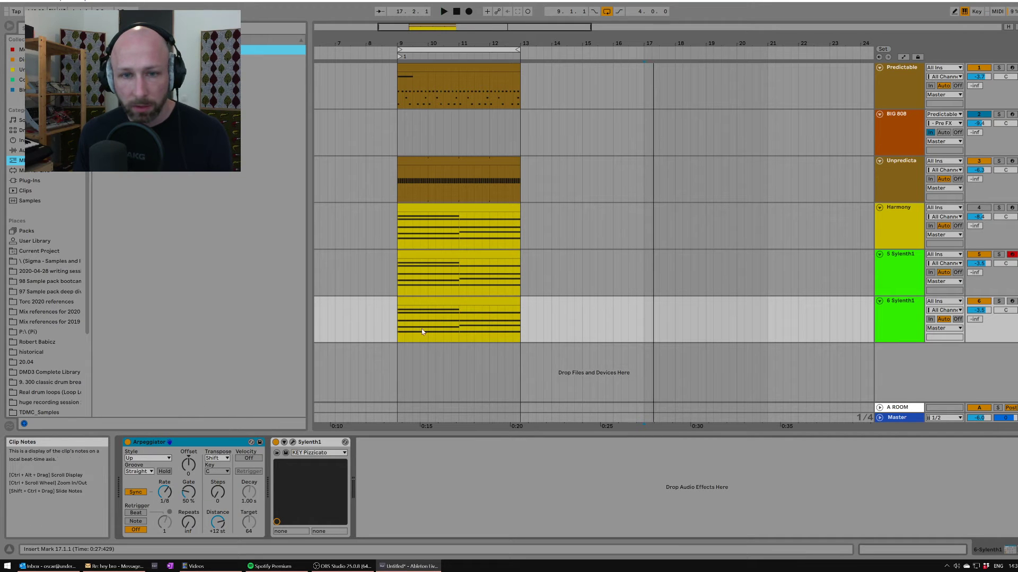
{"action": "left_click", "coordinate": [406, 327]}
{"action": "key", "text": "space"}
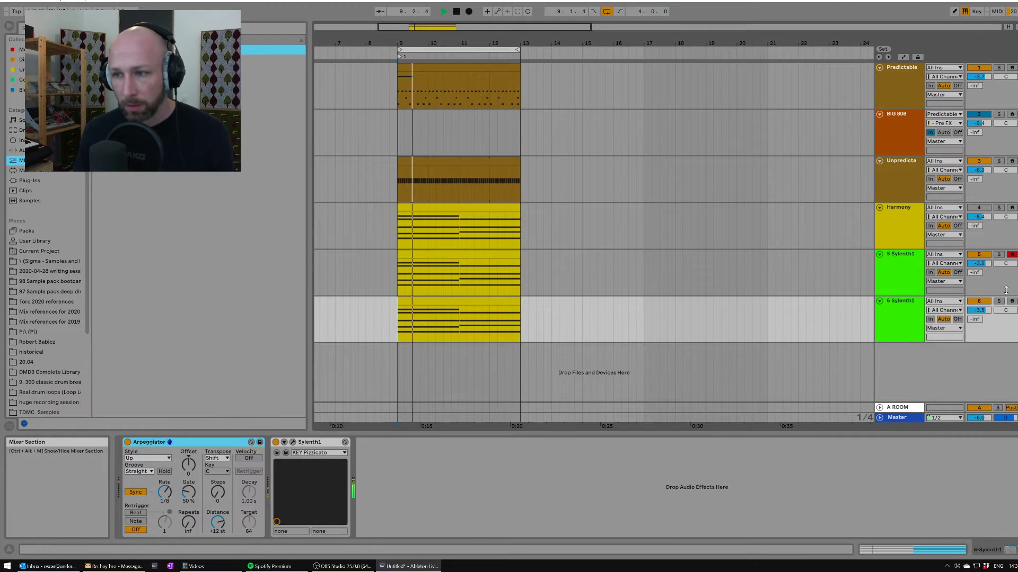
{"action": "left_click", "coordinate": [911, 306]}
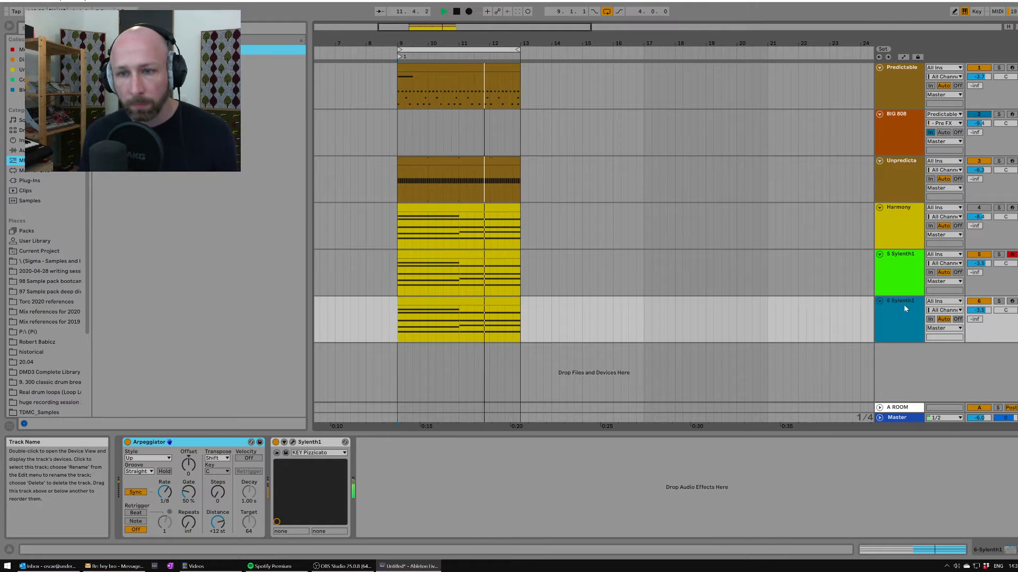
{"action": "key", "text": "Up"}
{"action": "key", "text": "Down"}
{"action": "key", "text": "Up"}
{"action": "key", "text": "Down"}
{"action": "key", "text": "space"}
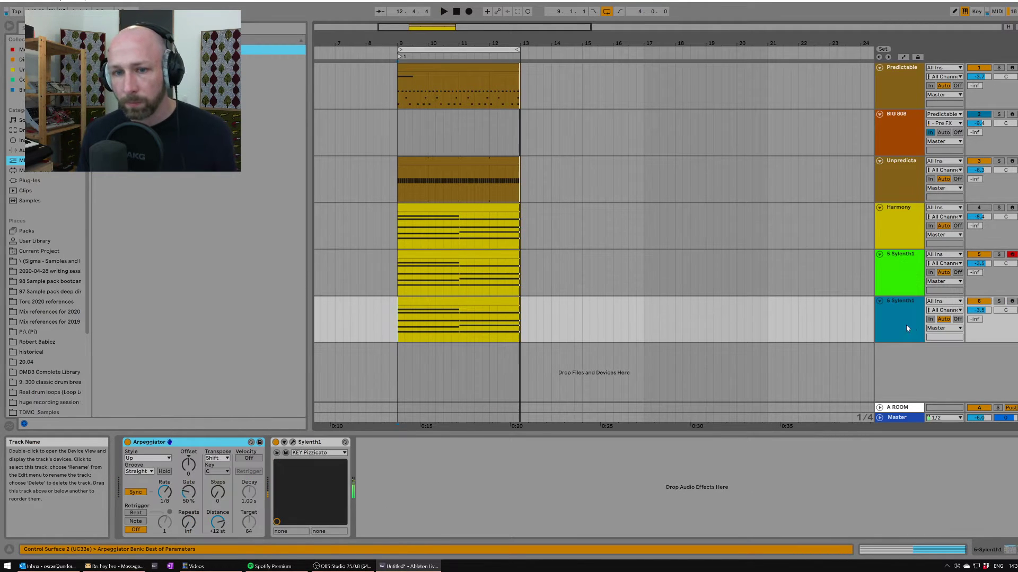
{"action": "key", "text": "Up"}
{"action": "key", "text": "Down"}
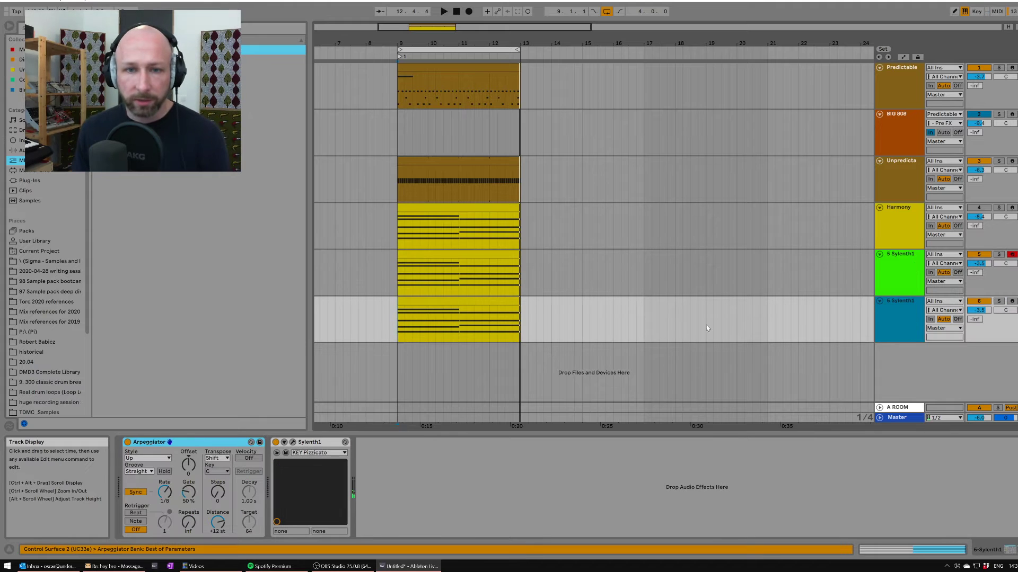
Set the Arpeggiator's Rate to 1/16 and play the loop from bar 9.
{"action": "left_click", "coordinate": [324, 444]}
{"action": "left_click", "coordinate": [439, 477]}
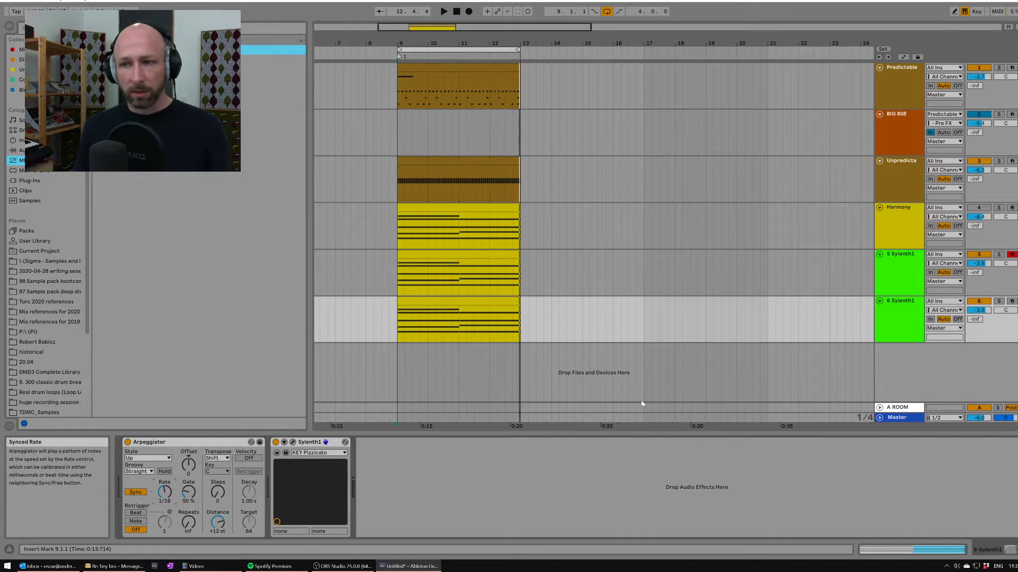
{"action": "key", "text": "space"}
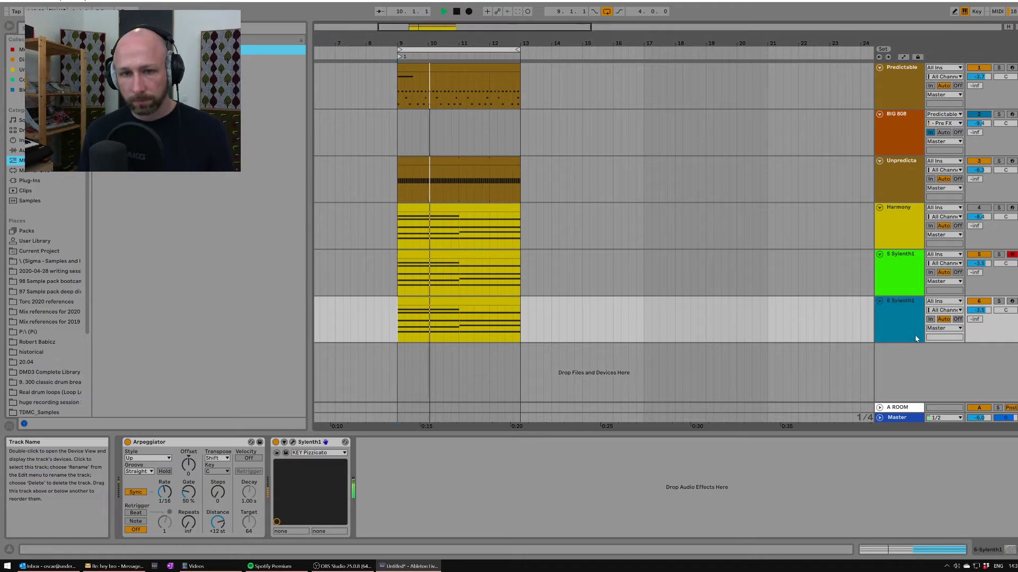
{"action": "key", "text": "space"}
Mute the first Sylenth1 track, solo the arpeggiated duplicate and play it.
{"action": "left_click", "coordinate": [978, 255]}
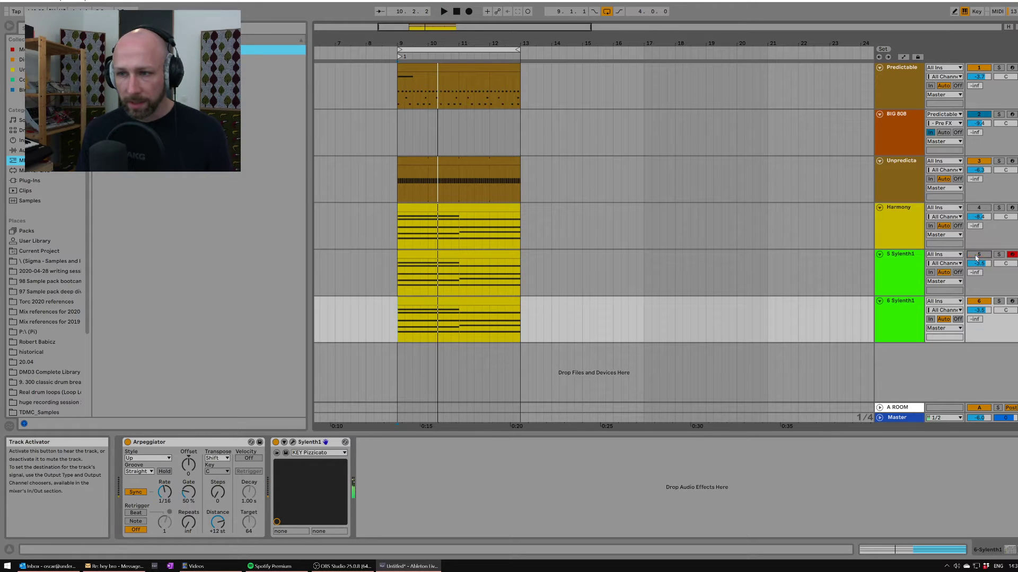
{"action": "left_click", "coordinate": [998, 301]}
{"action": "key", "text": "space"}
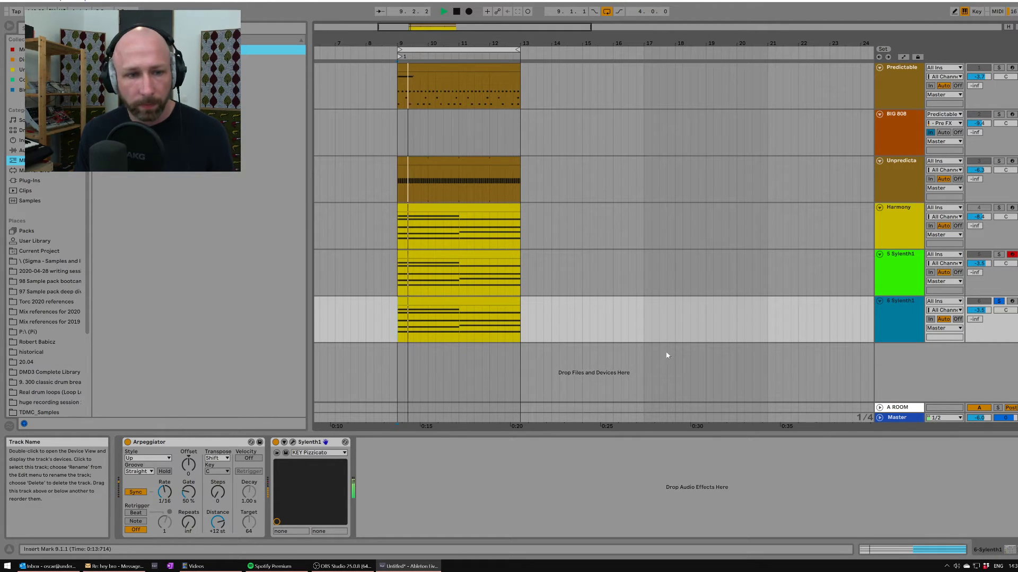
{"action": "key", "text": "space"}
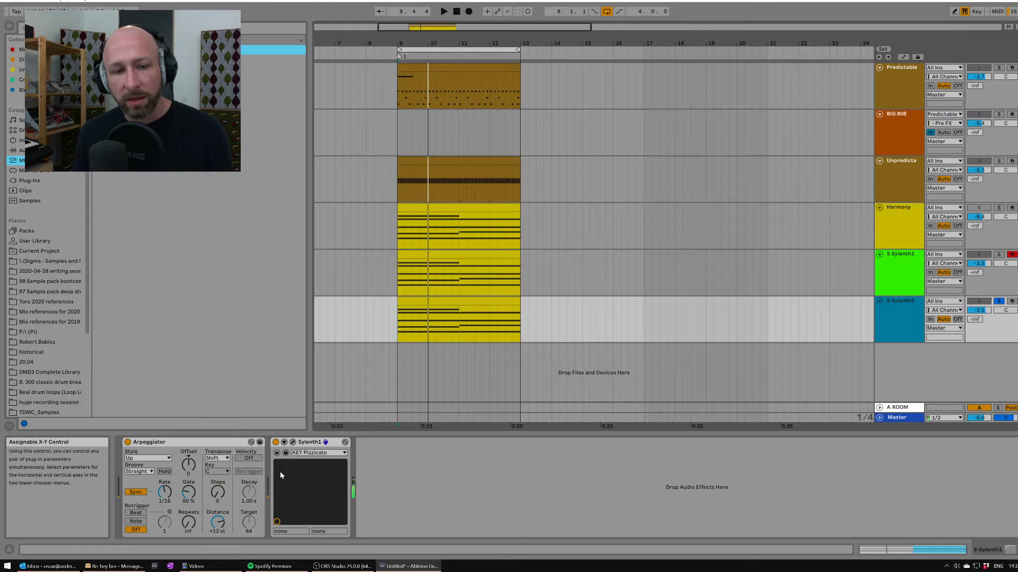
Insert a Velocity MIDI effect between the Arpeggiator and Sylenth1, with Out Hi and Out Low set to 64.
{"action": "left_click", "coordinate": [203, 461]}
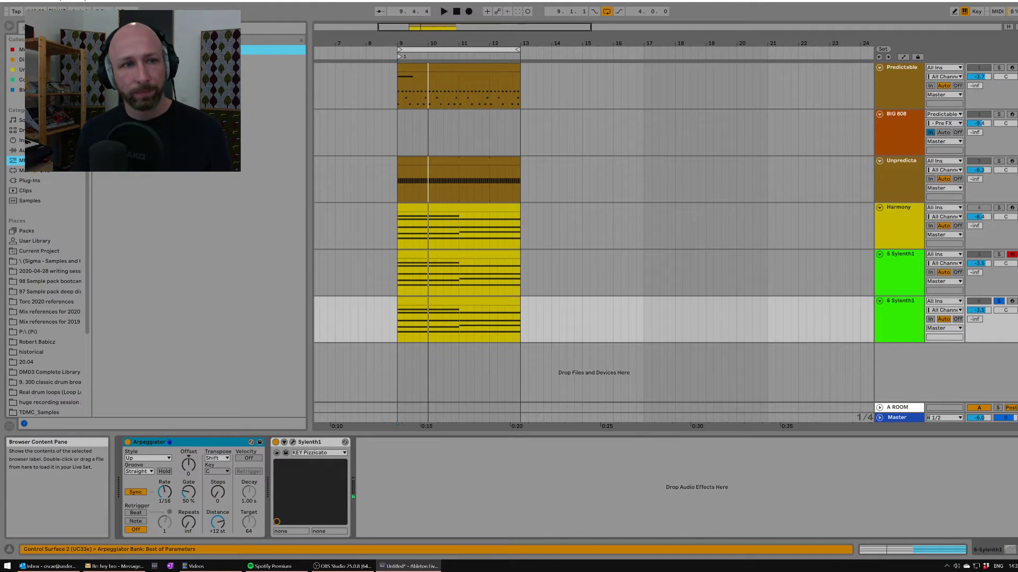
{"action": "left_click_drag", "start_coordinate": [122, 121], "coordinate": [271, 467]}
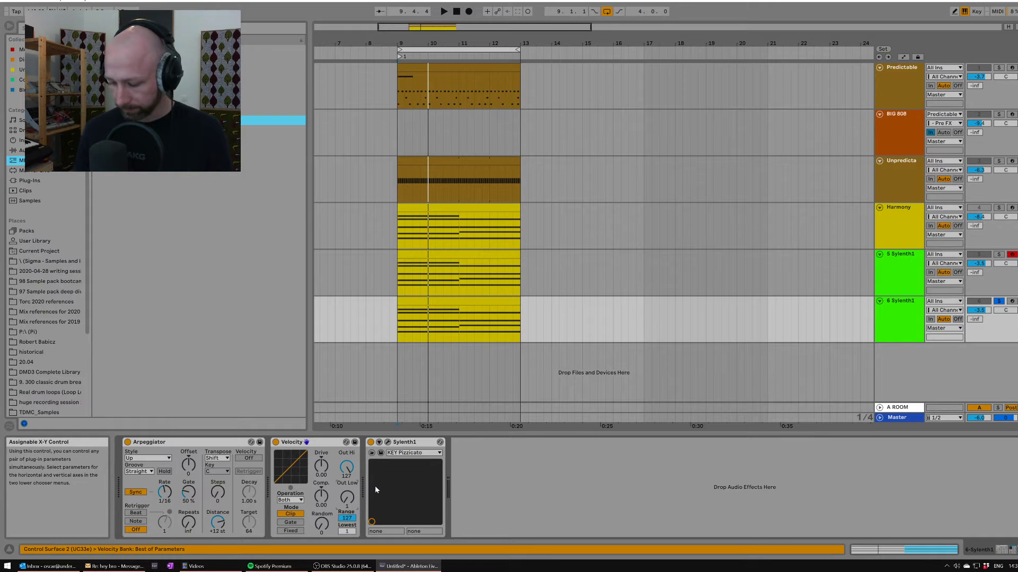
{"action": "type", "text": "64"}
{"action": "key", "text": "Return"}
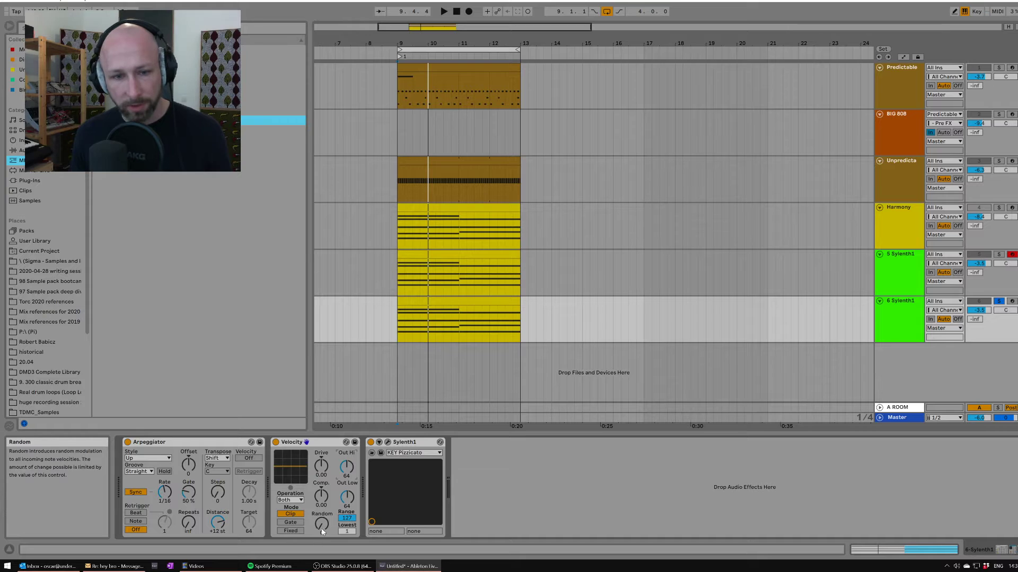
Set the Velocity effect's Random to 64 and group Sylenth1 into an Instrument Rack, showing its chain velocity zones.
{"action": "left_click_drag", "start_coordinate": [322, 532], "coordinate": [328, 522]}
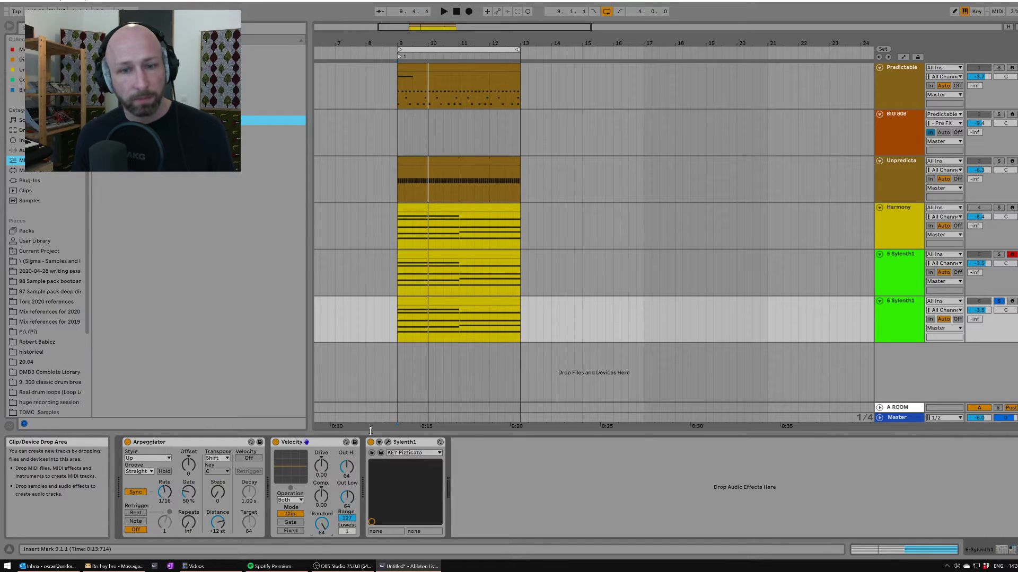
{"action": "left_click", "coordinate": [418, 443]}
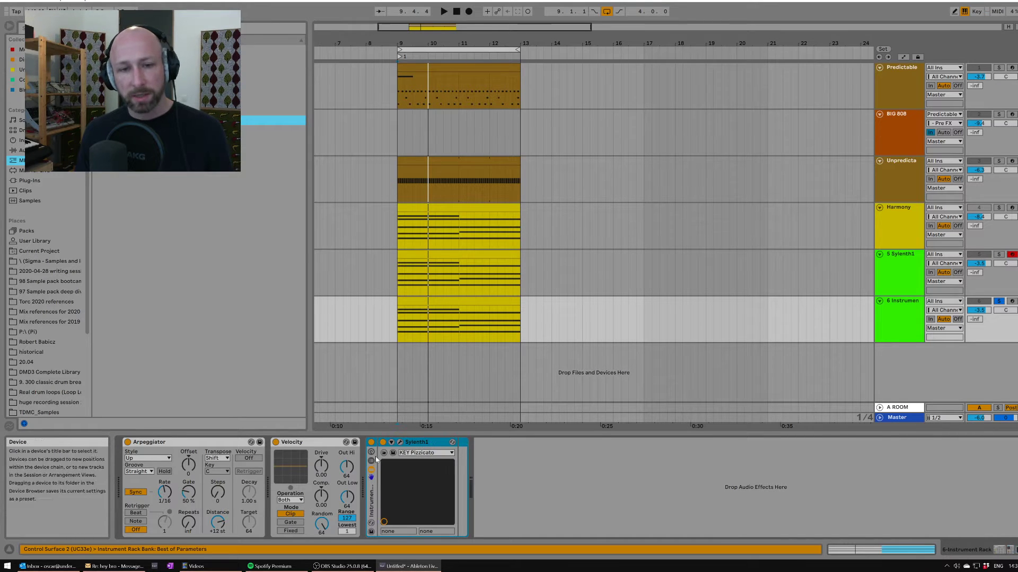
{"action": "key", "text": "ctrl+g"}
{"action": "left_click", "coordinate": [458, 458]}
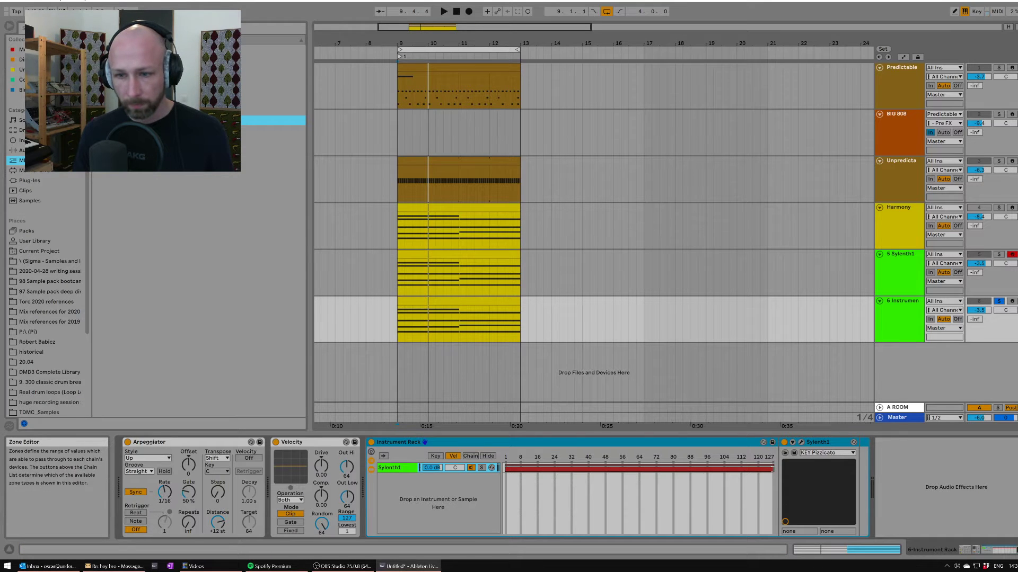
Limit the Sylenth1 chain's velocity zone to 1–16 and insert a Velocity effect before Sylenth1 with Out Hi and Out Low at 127.
{"action": "left_click_drag", "start_coordinate": [774, 468], "coordinate": [587, 468]}
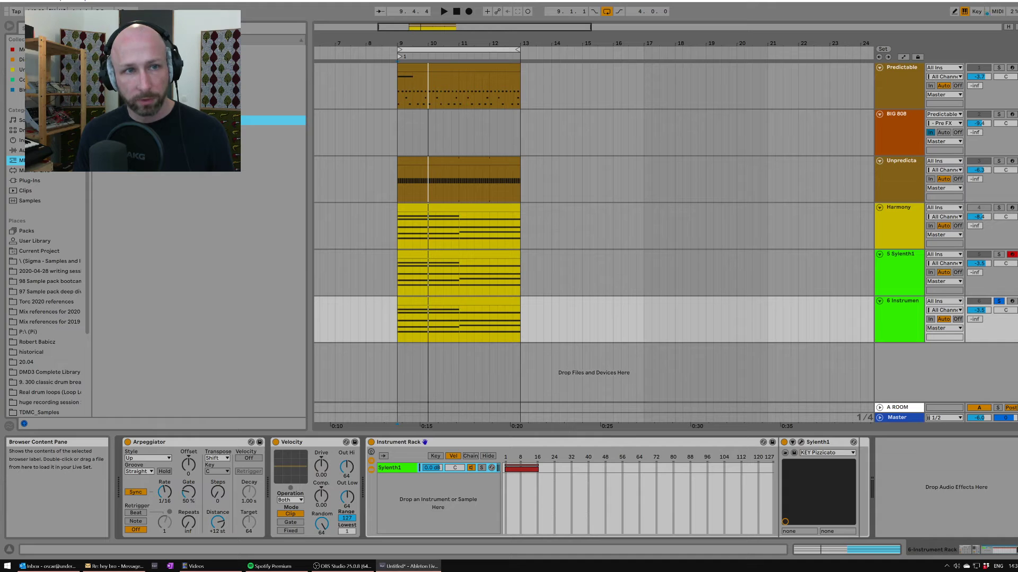
{"action": "left_click_drag", "start_coordinate": [786, 476], "coordinate": [787, 478]}
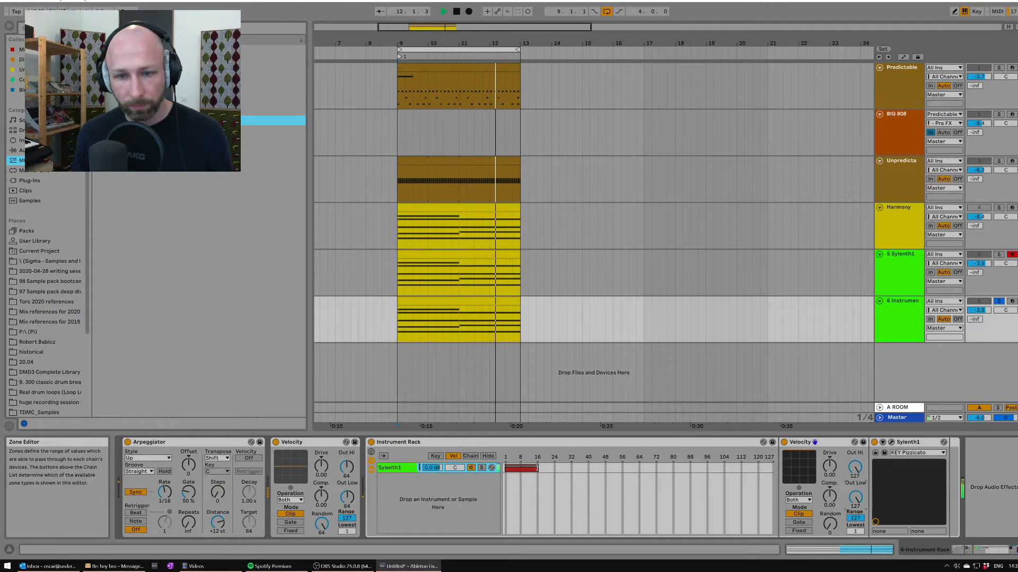
Solo the first Sylenth1 track alongside its arpeggiated duplicate and lower the volume of both tracks together.
{"action": "left_click", "coordinate": [1000, 255]}
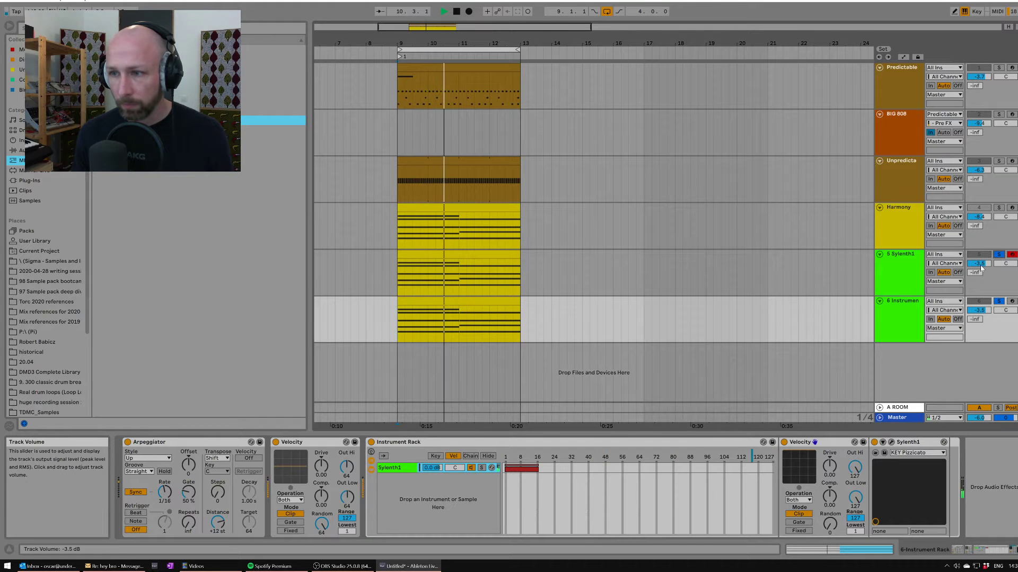
{"action": "left_click", "coordinate": [900, 272]}
{"action": "left_click", "coordinate": [902, 315], "text": "shift"}
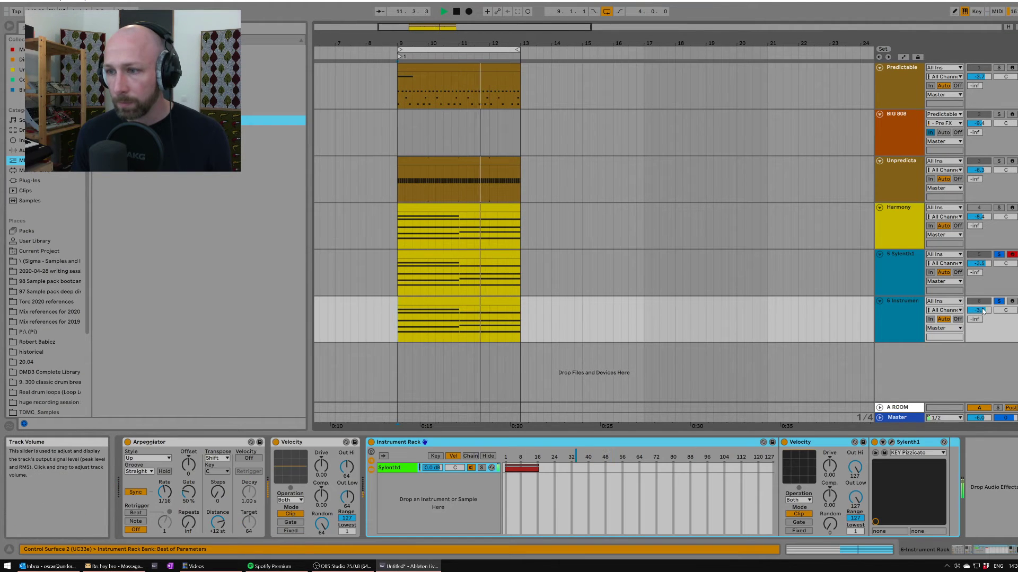
{"action": "left_click_drag", "start_coordinate": [978, 310], "coordinate": [978, 324]}
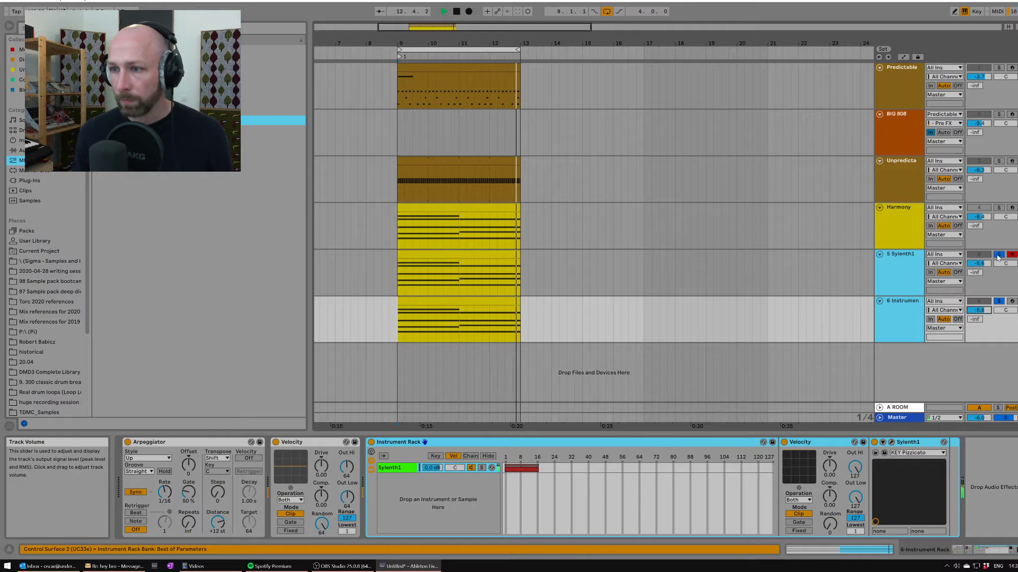
Rename the first Sylenth1 track as Harmony and the arpeggiated duplicate as Melody.
{"action": "left_click", "coordinate": [908, 266]}
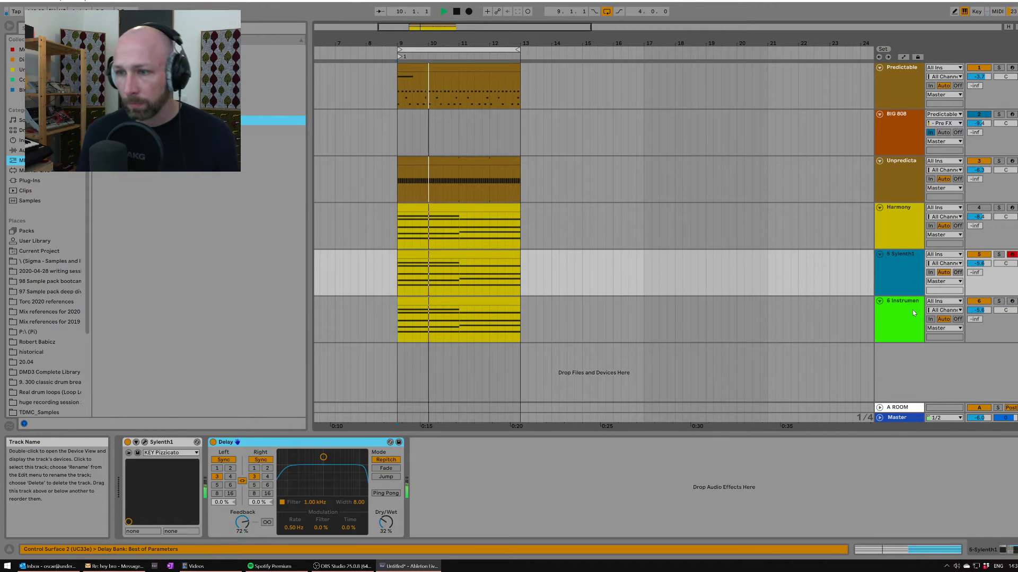
{"action": "left_click", "coordinate": [911, 309]}
{"action": "left_click", "coordinate": [909, 257]}
{"action": "type", "text": "Harmony"}
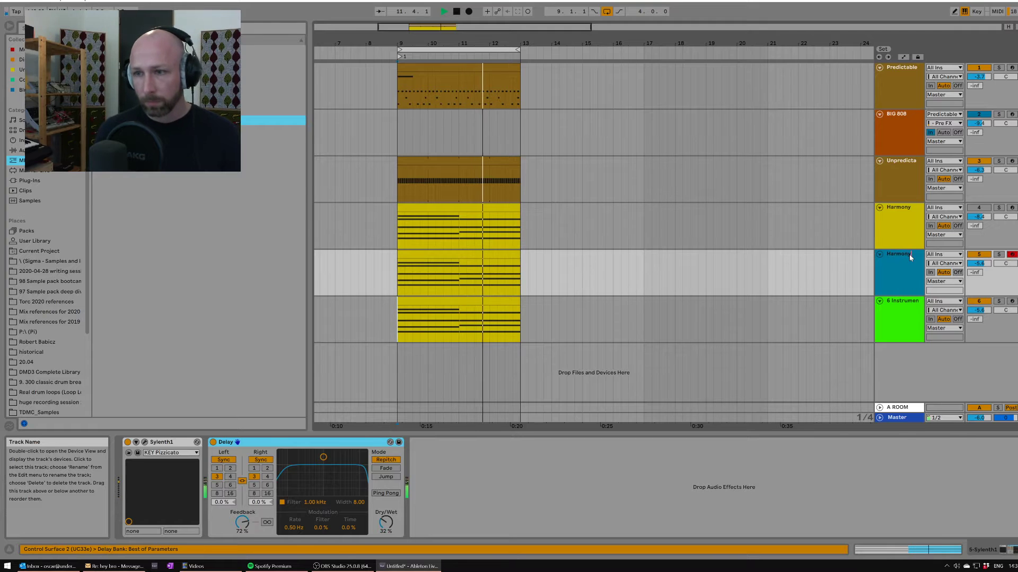
{"action": "key", "text": "Tab"}
{"action": "type", "text": "Melody"}
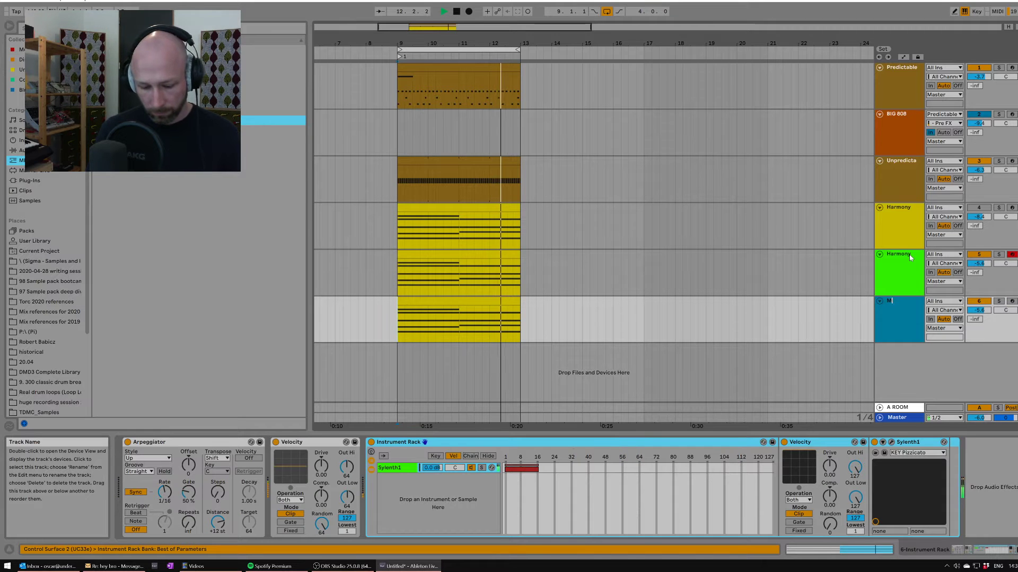
{"action": "key", "text": "Return"}
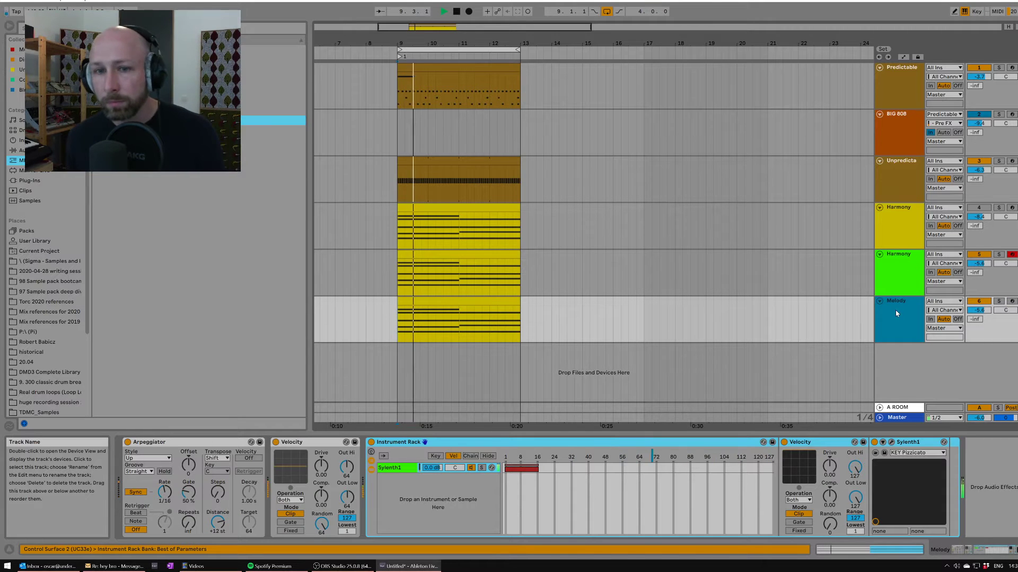
Compare the device chains of the green Harmony track and the Melody track during playback and stop the loop.
{"action": "left_click", "coordinate": [902, 280]}
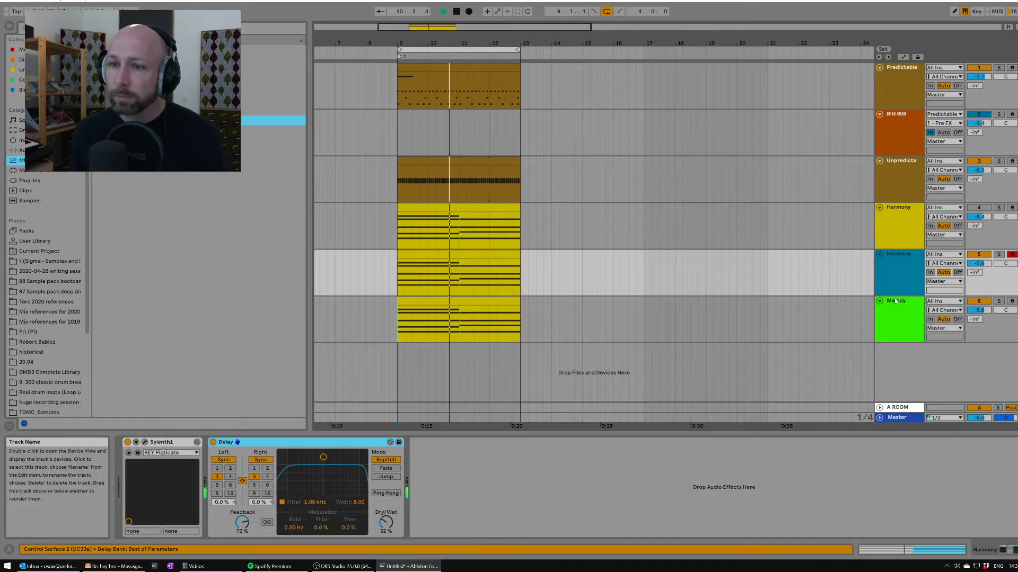
{"action": "left_click", "coordinate": [900, 326]}
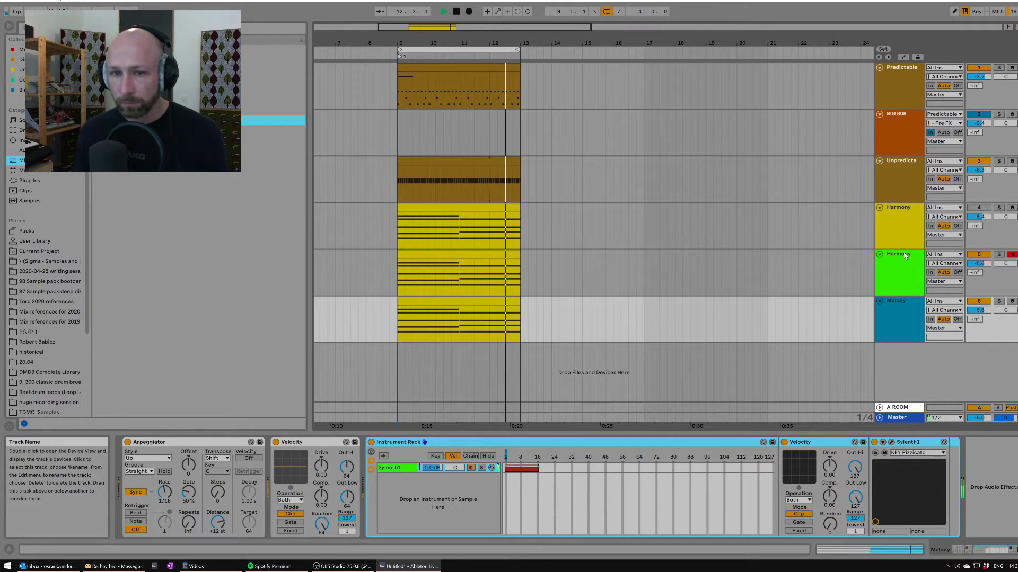
{"action": "key", "text": "space"}
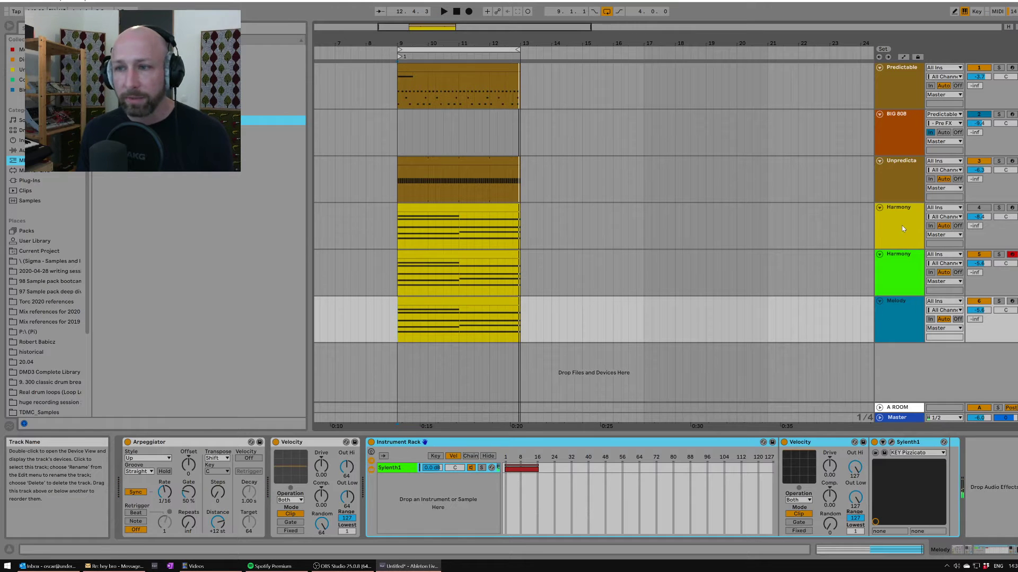
Collapse the muted yellow Harmony track and compare the clips on the green Harmony and Melody tracks.
{"action": "left_click", "coordinate": [880, 207]}
{"action": "left_click", "coordinate": [898, 217]}
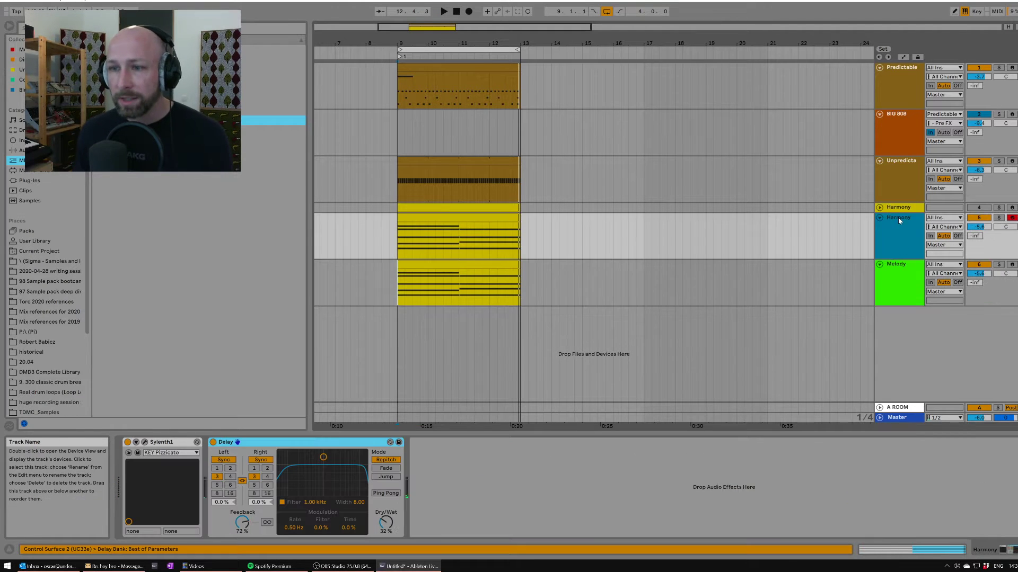
{"action": "left_click", "coordinate": [470, 228]}
{"action": "left_click", "coordinate": [473, 267]}
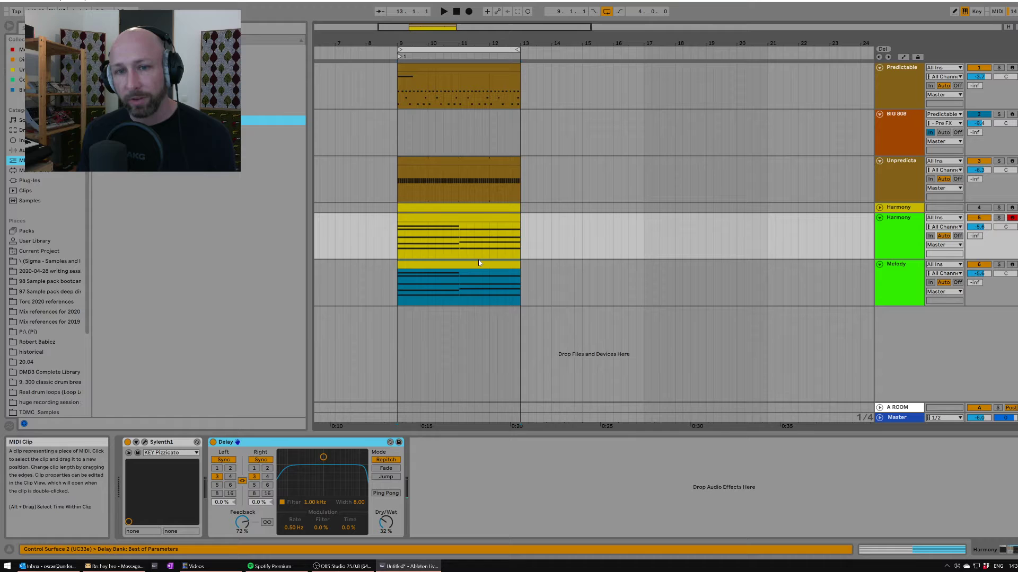
{"action": "left_click", "coordinate": [491, 226]}
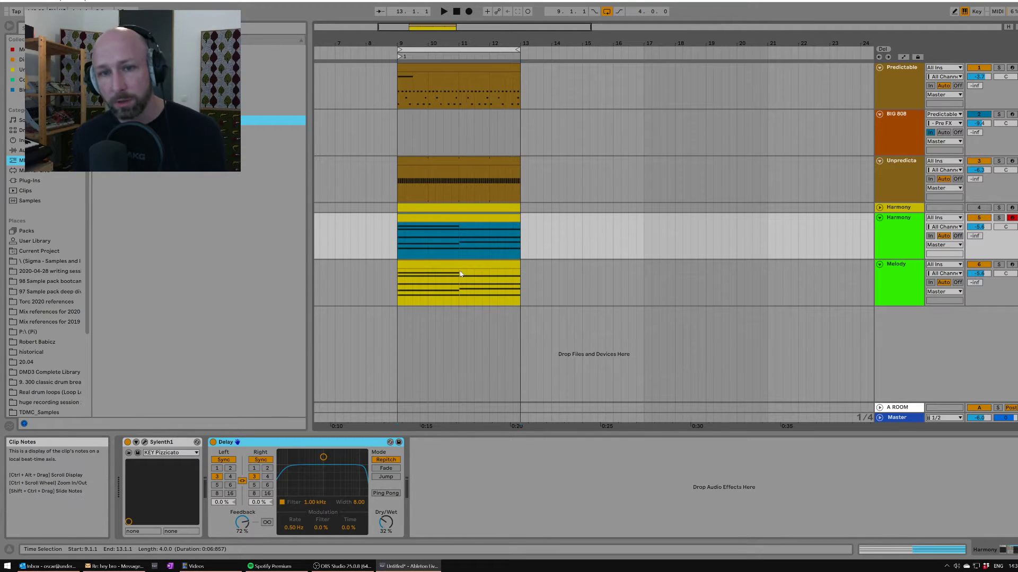
Select the Melody track's clip notes across the whole range from bar 9 to bar 13.
{"action": "left_click", "coordinate": [878, 268]}
{"action": "left_click", "coordinate": [898, 272]}
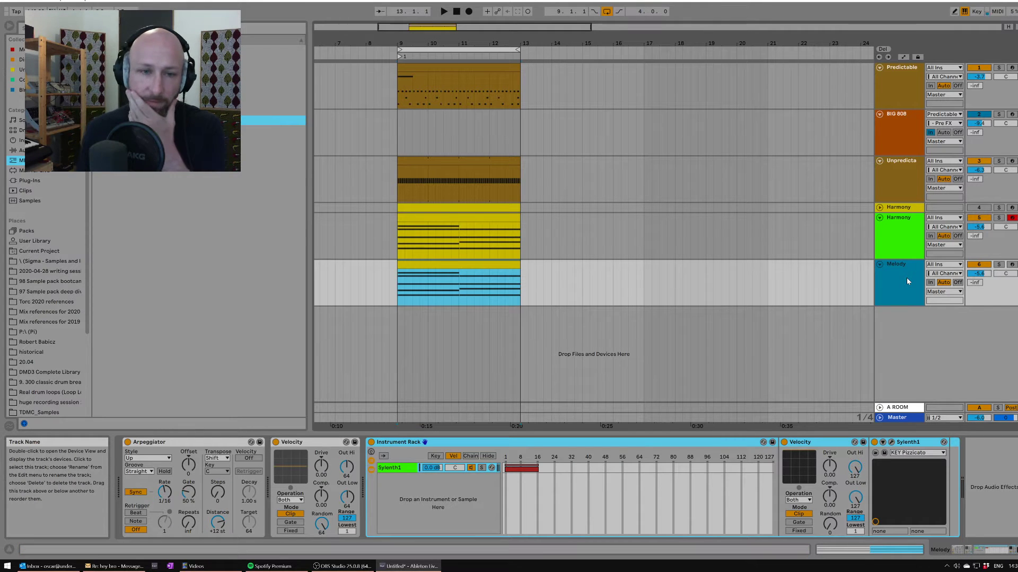
{"action": "key", "text": "Up"}
{"action": "left_click", "coordinate": [891, 280]}
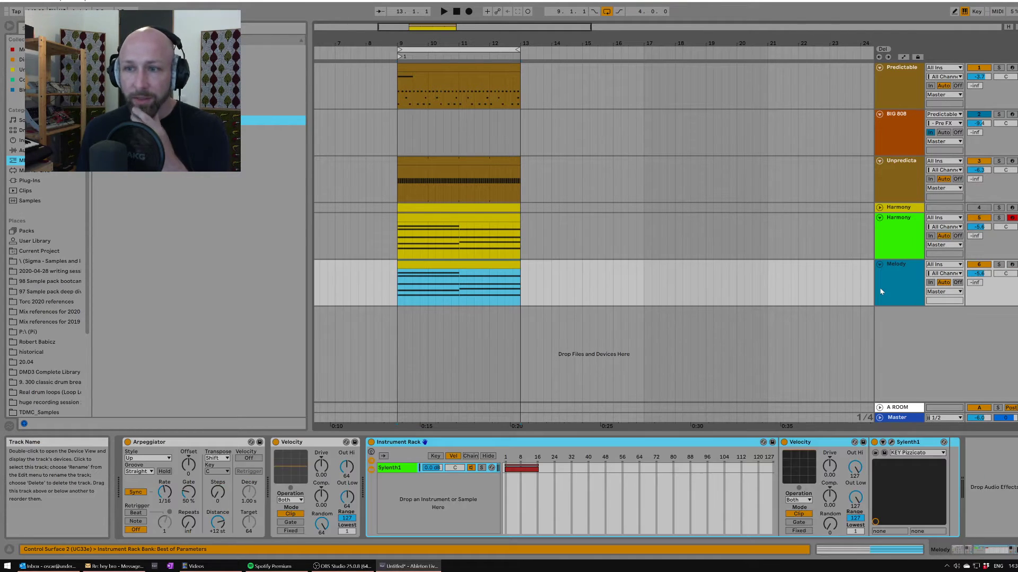
{"action": "left_click_drag", "start_coordinate": [520, 280], "coordinate": [359, 294]}
{"action": "left_click", "coordinate": [903, 284]}
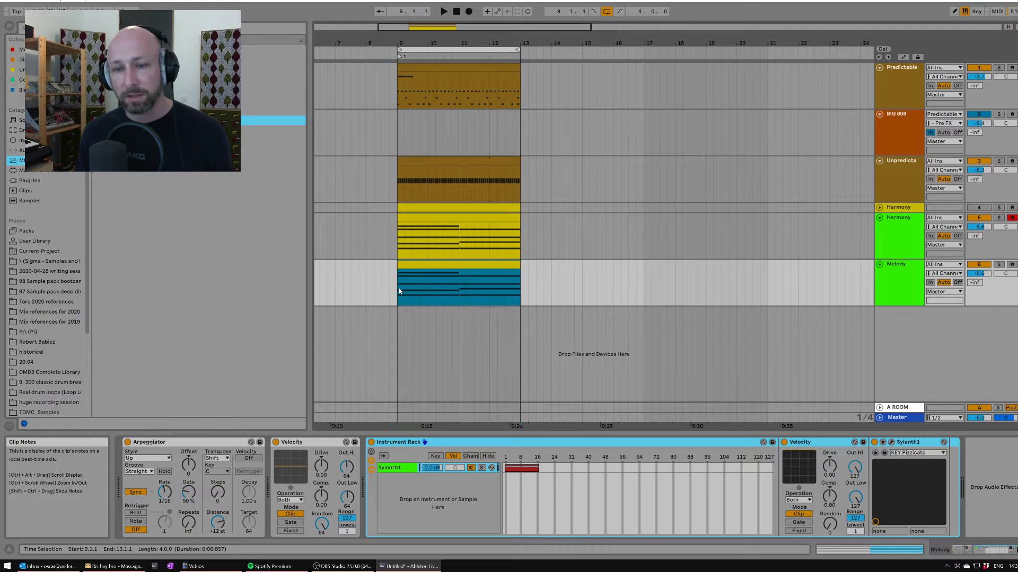
Duplicate the four-bar clips on all tracks so the section and its loop fill bars 9 to 25.
{"action": "mouse_move", "coordinate": [465, 44]}
{"action": "left_mouse_down"}
{"action": "mouse_move", "coordinate": [432, 36]}
{"action": "mouse_move", "coordinate": [452, 44]}
{"action": "left_mouse_up"}
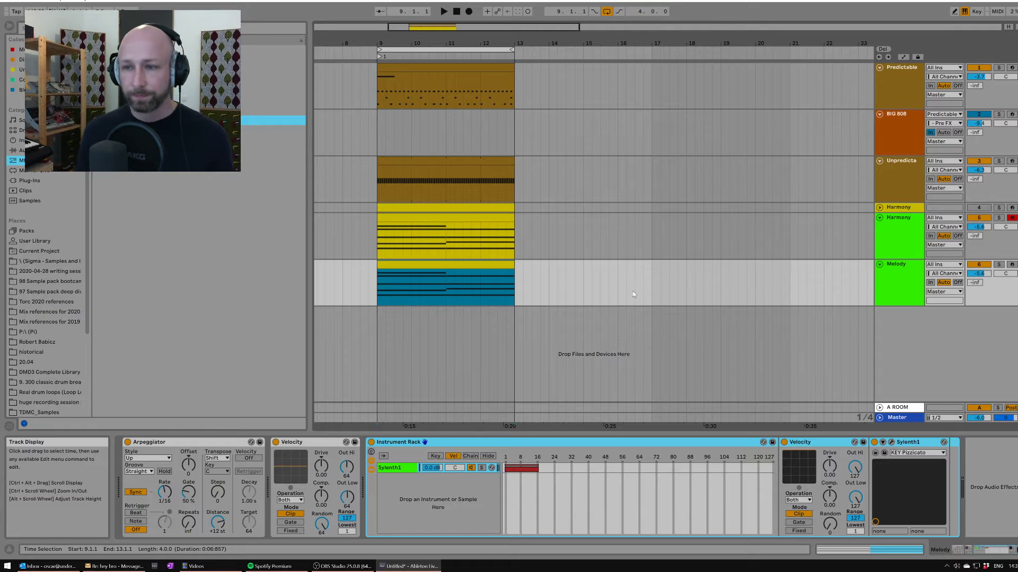
{"action": "left_click", "coordinate": [374, 286]}
{"action": "left_click_drag", "start_coordinate": [515, 288], "coordinate": [376, 287]}
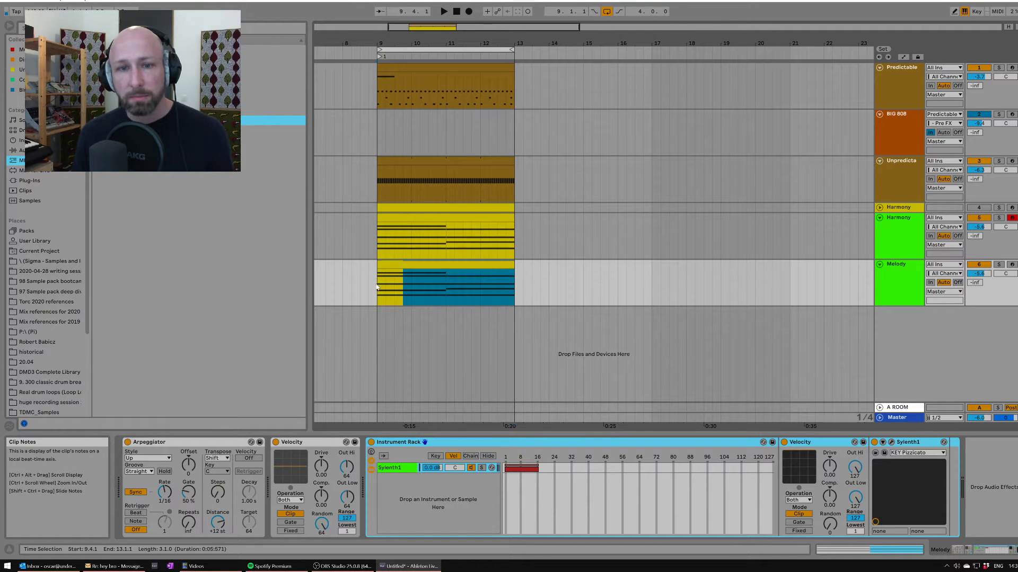
{"action": "key", "text": "ctrl+d"}
{"action": "key", "text": "ctrl+d"}
{"action": "key", "text": "ctrl+d"}
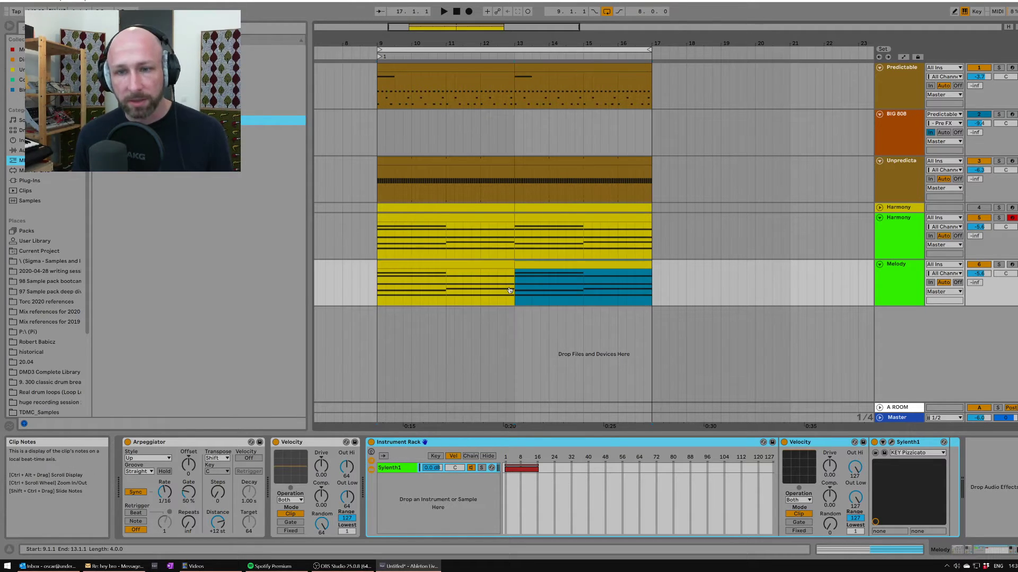
Delete the last four bars of the Predictable drums, from bar 21 to 25, and play the section from bar 9.
{"action": "left_click_drag", "start_coordinate": [562, 44], "coordinate": [539, 18]}
{"action": "left_click", "coordinate": [611, 67]}
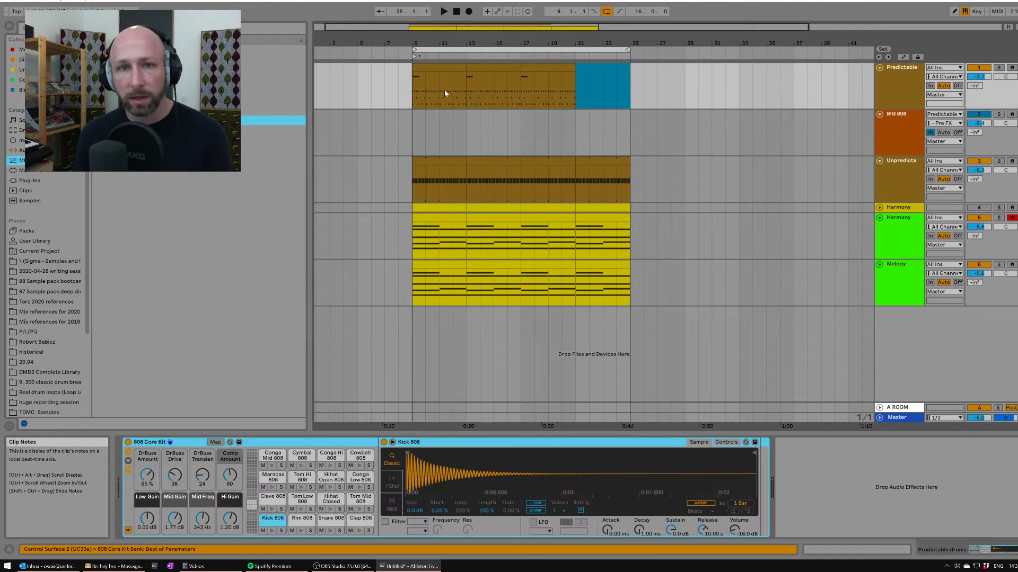
{"action": "key", "text": "Delete"}
{"action": "left_click", "coordinate": [412, 77]}
{"action": "key", "text": "space"}
Add an Auto Filter to the end of the Unpredictable track as a high-pass with its frequency at 31.0 Hz.
{"action": "left_click", "coordinate": [885, 187]}
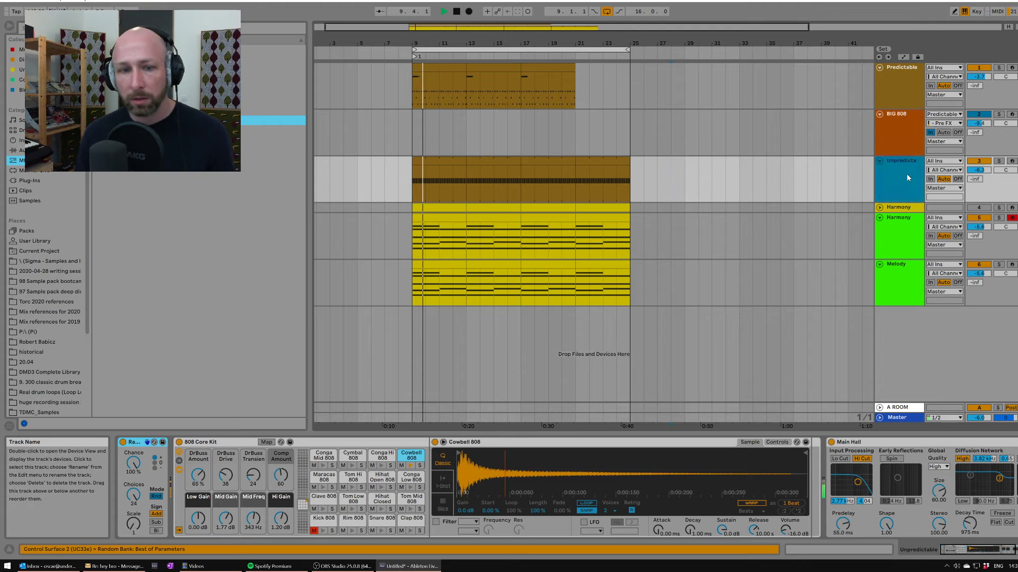
{"action": "left_click", "coordinate": [23, 150]}
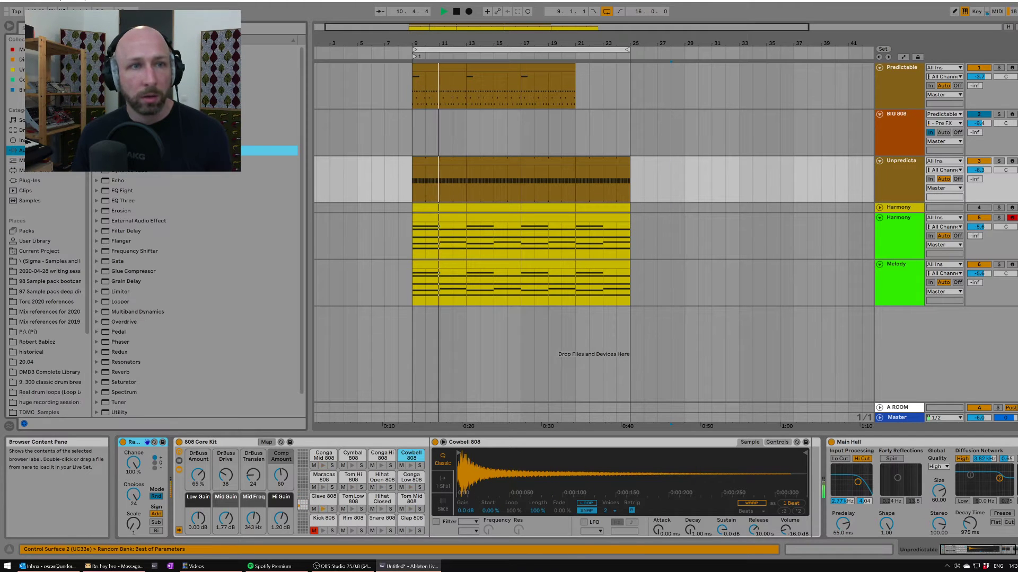
{"action": "left_click_drag", "start_coordinate": [128, 70], "coordinate": [1005, 469]}
{"action": "left_click_drag", "start_coordinate": [878, 496], "coordinate": [858, 503]}
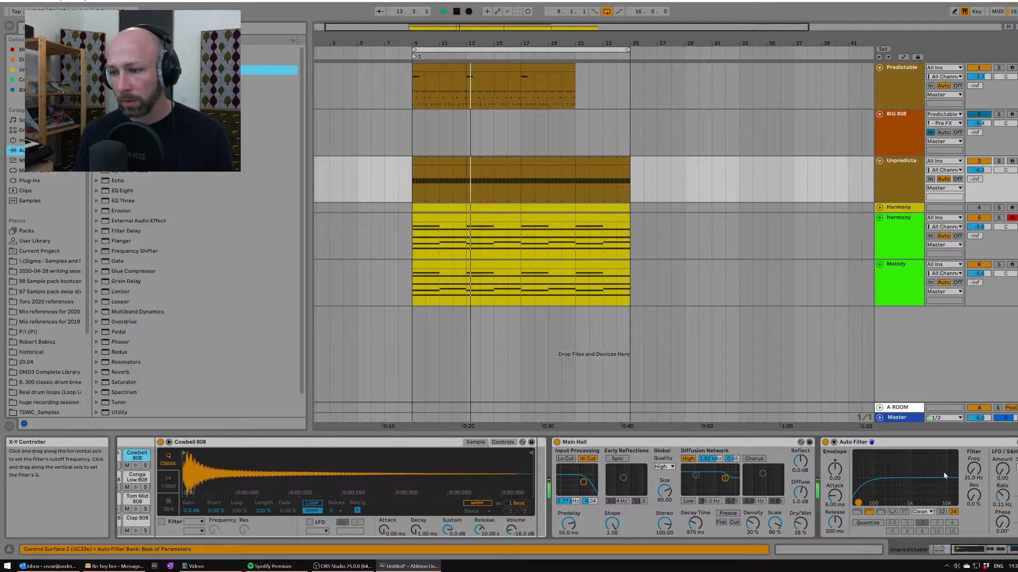
Automate the Unpredictable track's Auto Filter frequency to rise from bar 19 through bar 21 to a peak near bar 24, dipping slightly at bar 25.
{"action": "right_click", "coordinate": [974, 471]}
{"action": "left_click", "coordinate": [952, 485]}
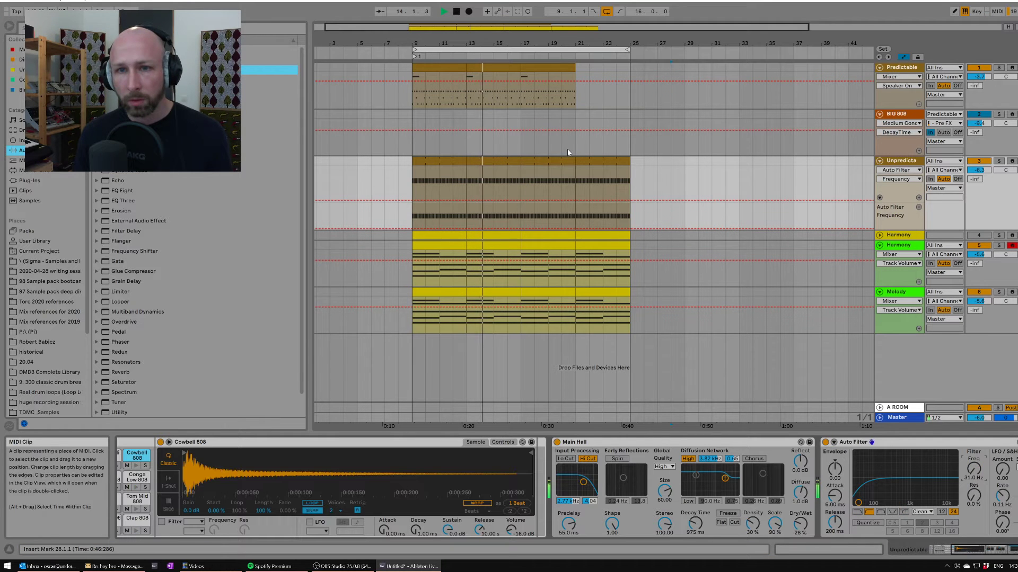
{"action": "left_click", "coordinate": [575, 200]}
{"action": "left_click_drag", "start_coordinate": [630, 200], "coordinate": [630, 187]}
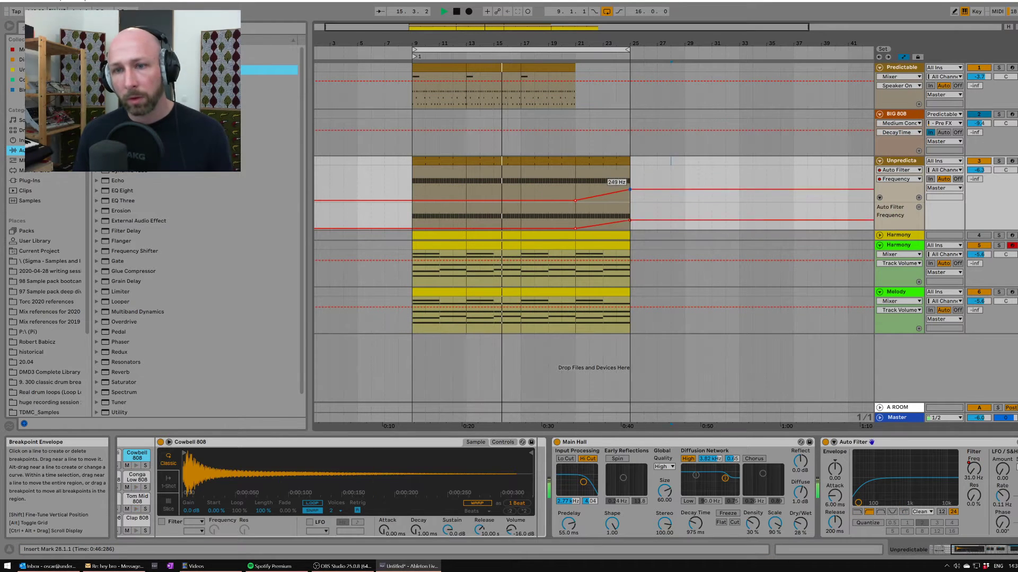
{"action": "left_click", "coordinate": [548, 200]}
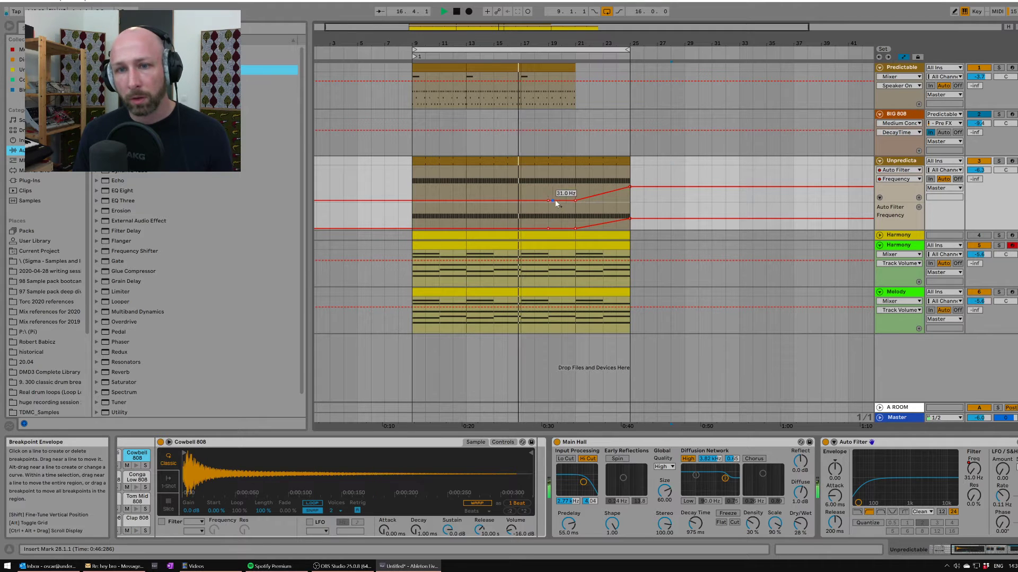
{"action": "left_click_drag", "start_coordinate": [575, 200], "coordinate": [619, 183]}
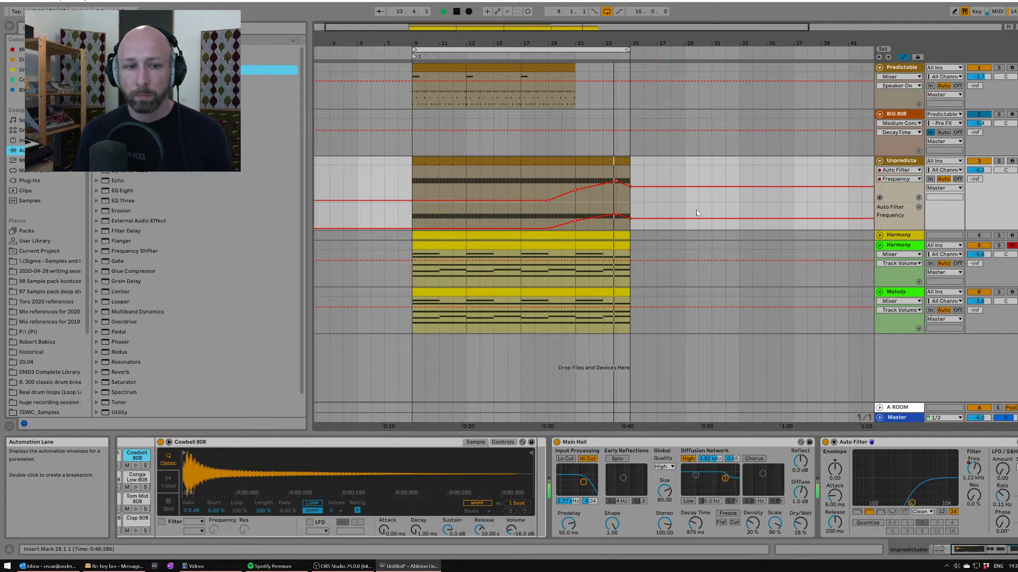
{"action": "key", "text": "a"}
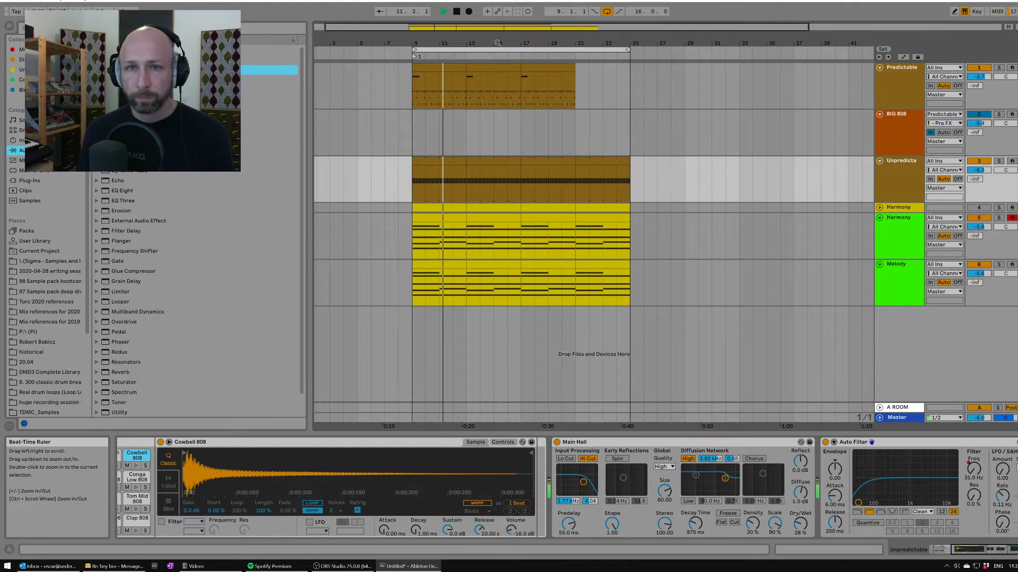
{"action": "left_click_drag", "start_coordinate": [497, 44], "coordinate": [479, 45]}
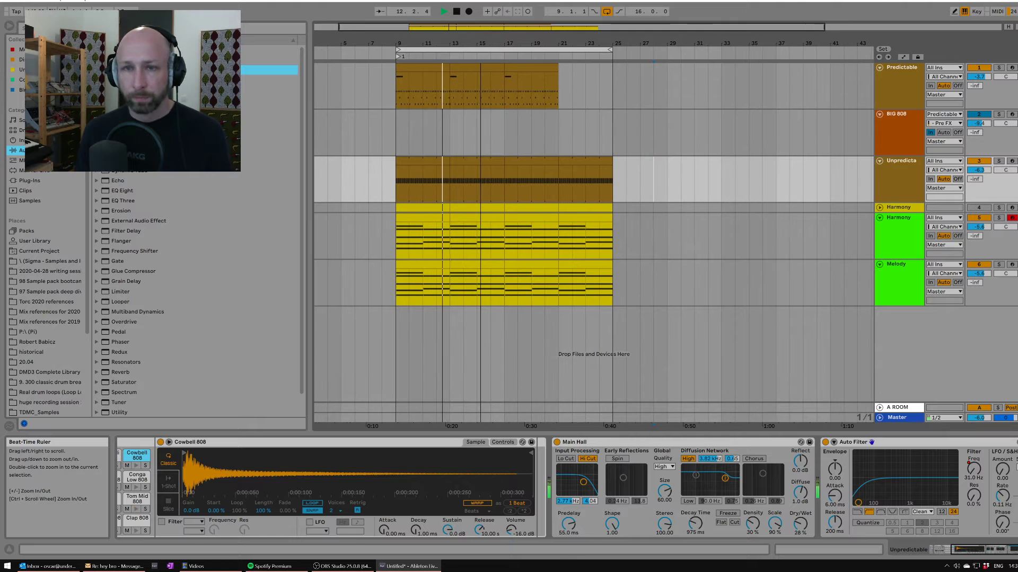
Stop playback and insert a new MIDI track directly below the Predictable drums track.
{"action": "left_click", "coordinate": [897, 85]}
{"action": "key", "text": "space"}
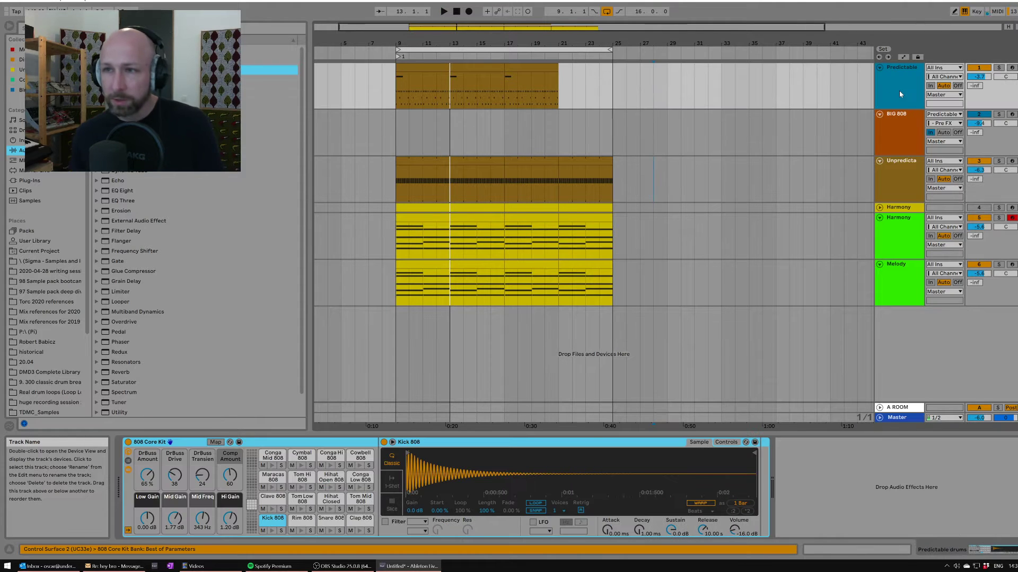
{"action": "left_click", "coordinate": [899, 123]}
{"action": "left_click", "coordinate": [898, 93]}
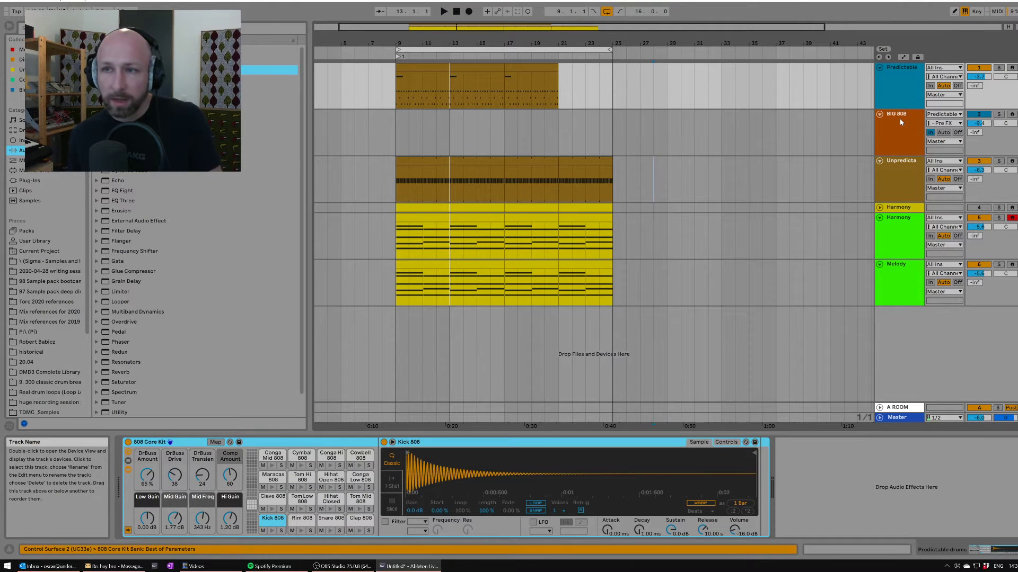
{"action": "key", "text": "ctrl+shift+t"}
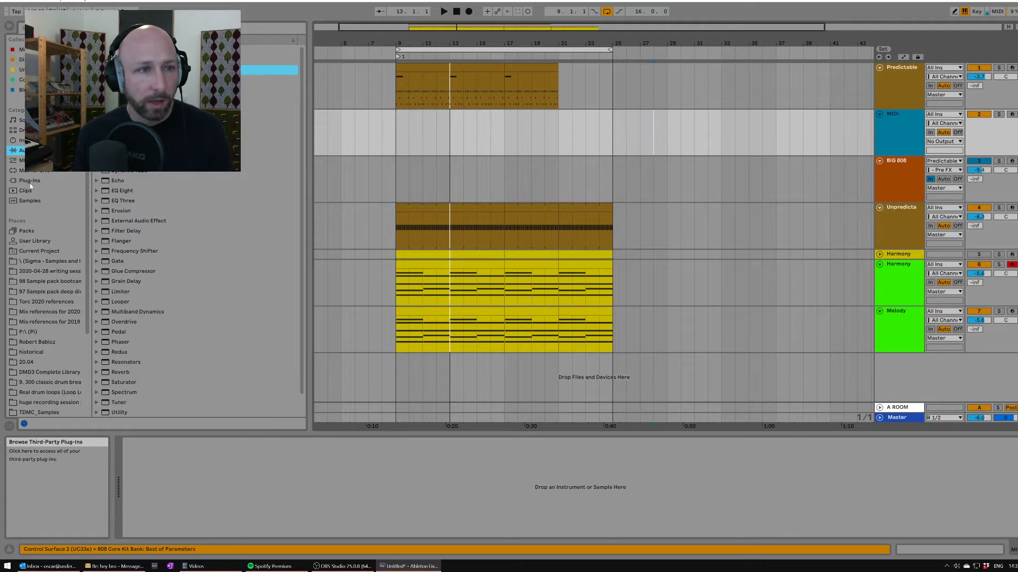
Load the 909 Core Kit drum rack onto the new MIDI track and preview its Ride 909 sound.
{"action": "left_click", "coordinate": [22, 140]}
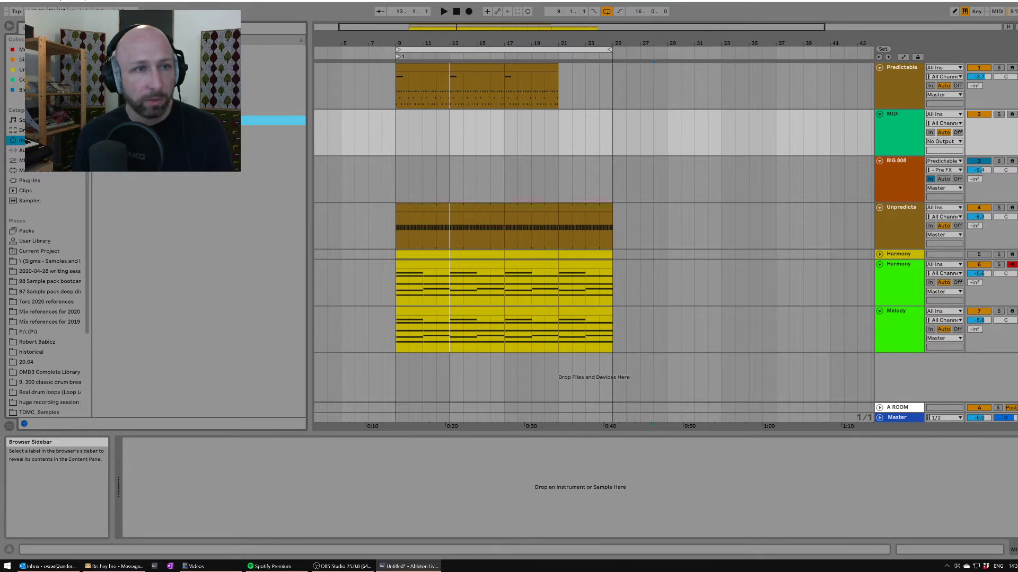
{"action": "left_click", "coordinate": [22, 131]}
{"action": "left_click_drag", "start_coordinate": [134, 183], "coordinate": [461, 149]}
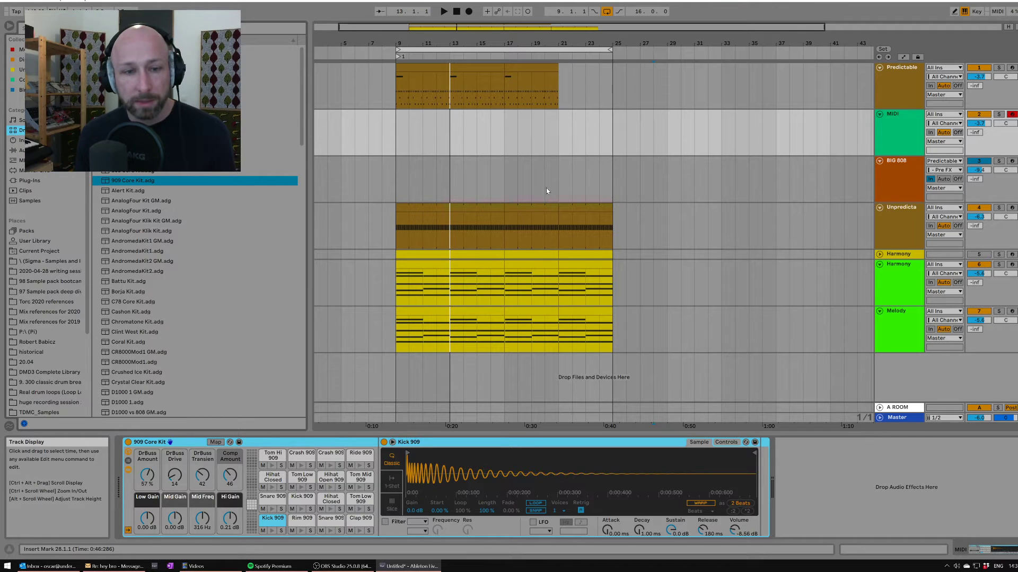
{"action": "left_click", "coordinate": [359, 467]}
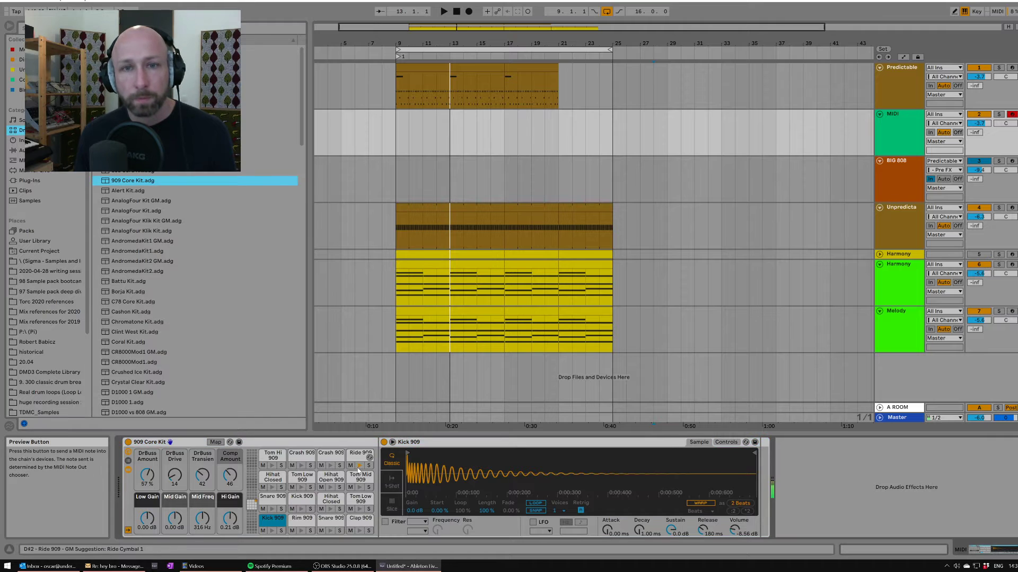
Create a four-bar MIDI clip on the 909 track at bar 9 and extend it as a loop to bar 25.
{"action": "left_click_drag", "start_coordinate": [398, 135], "coordinate": [450, 135]}
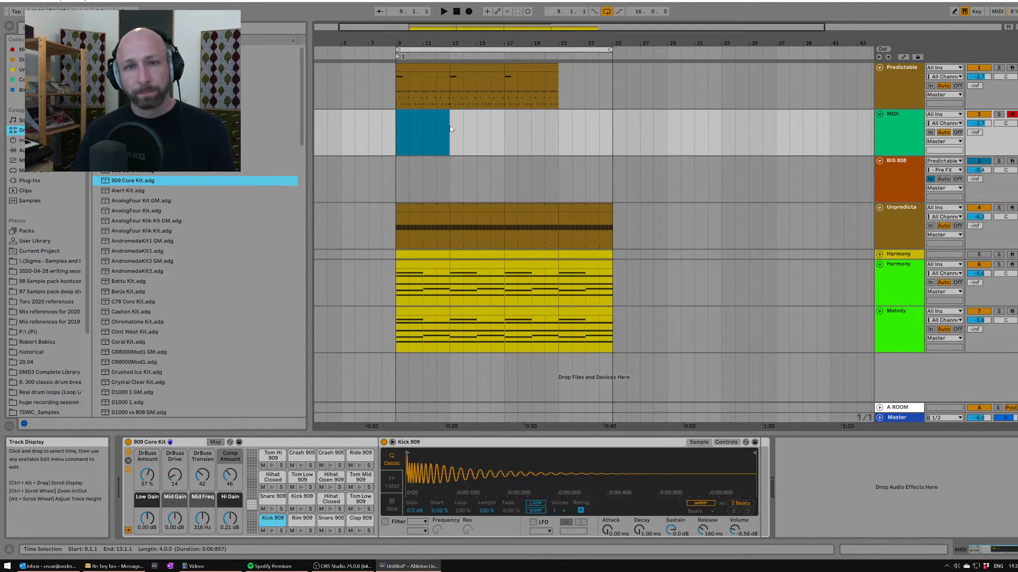
{"action": "key", "text": "ctrl+shift+m"}
{"action": "left_click_drag", "start_coordinate": [450, 128], "coordinate": [612, 116]}
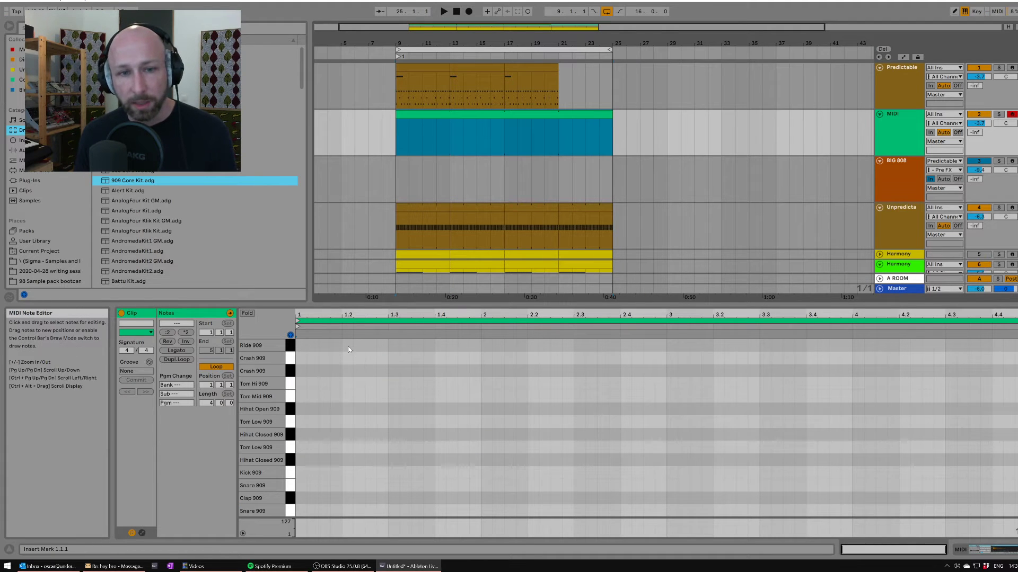
Add a Ride 909 note on the first offbeat and duplicate it onto every offbeat of the four-bar clip.
{"action": "double_click", "coordinate": [326, 346]}
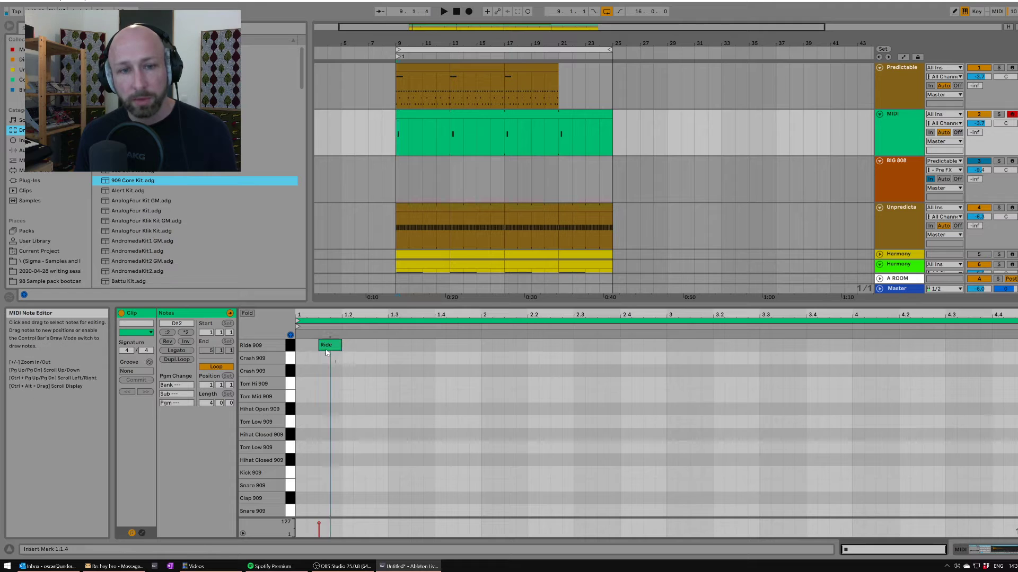
{"action": "key", "text": "ctrl+d"}
{"action": "key", "text": "ctrl+d"}
{"action": "key", "text": "ctrl+d"}
{"action": "key", "text": "ctrl+d"}
{"action": "key", "text": "ctrl+d"}
{"action": "key", "text": "ctrl+d"}
{"action": "key", "text": "ctrl+d"}
{"action": "key", "text": "ctrl+d"}
{"action": "key", "text": "ctrl+d"}
{"action": "key", "text": "ctrl+d"}
{"action": "key", "text": "ctrl+d"}
{"action": "key", "text": "ctrl+d"}
{"action": "key", "text": "ctrl+d"}
{"action": "key", "text": "ctrl+d"}
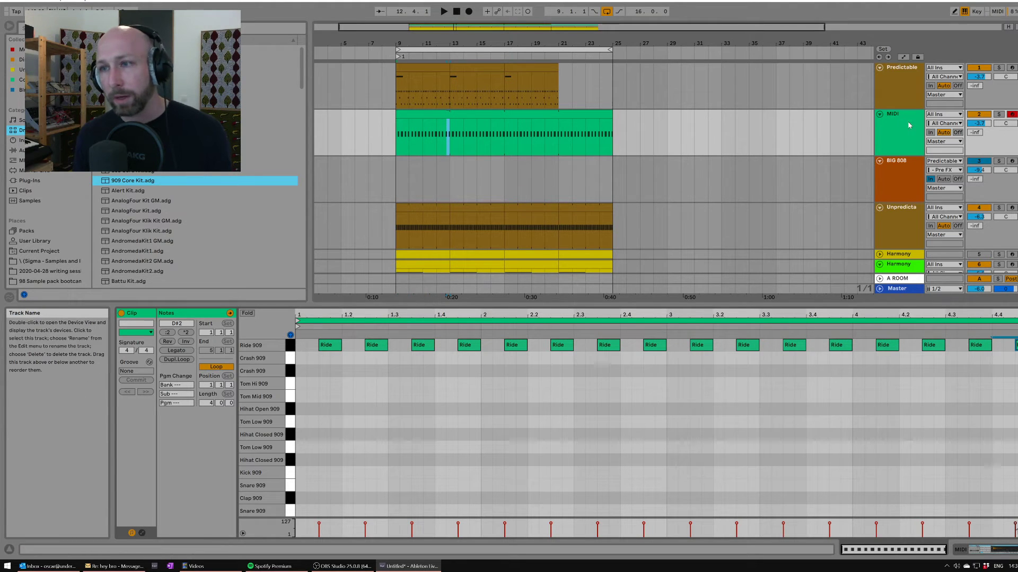
Rename the 909 track as Ride and, during playback, lower its volume to about -6.5 dB.
{"action": "left_click", "coordinate": [895, 115]}
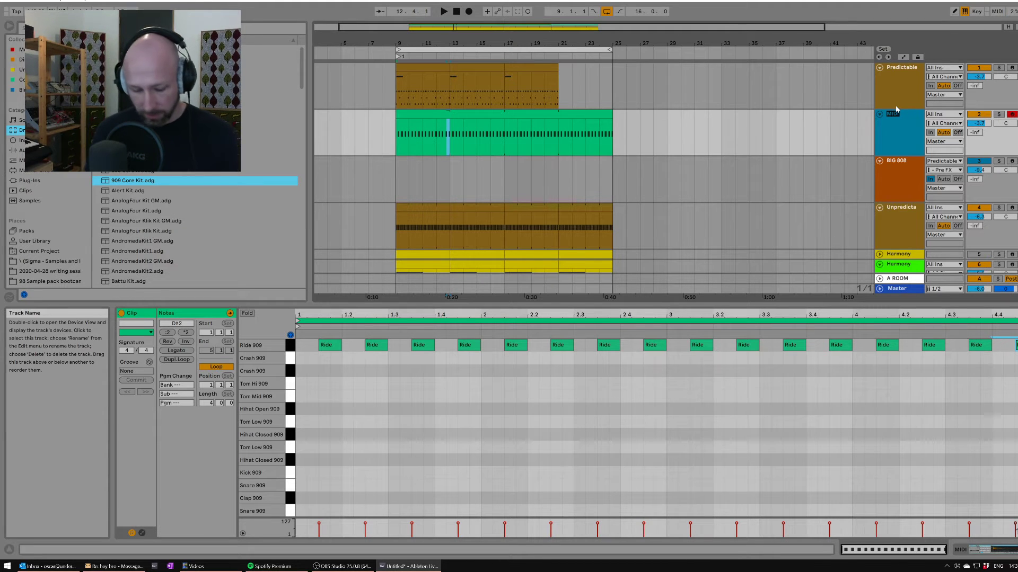
{"action": "key", "text": "space"}
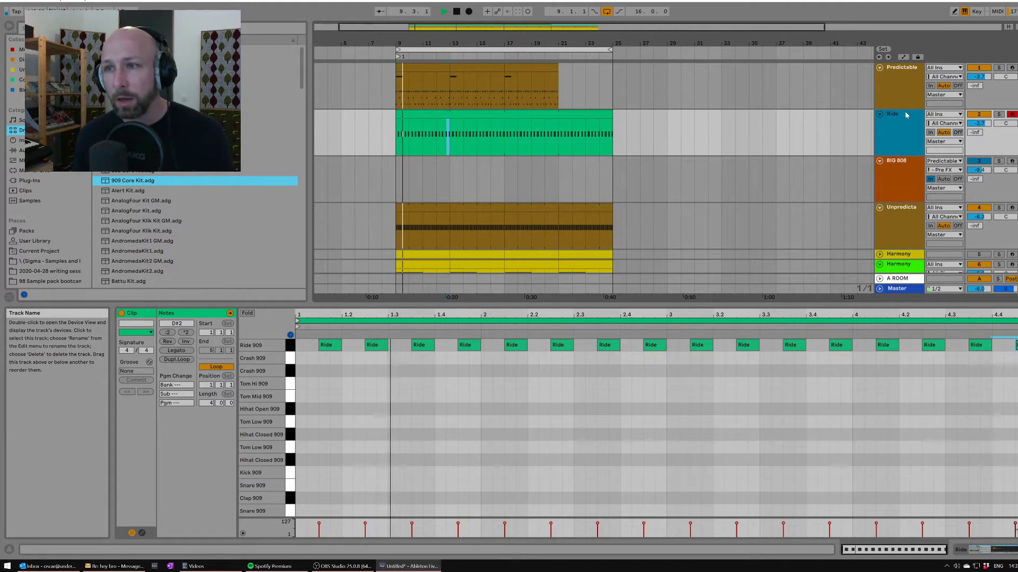
{"action": "left_click_drag", "start_coordinate": [979, 124], "coordinate": [955, 129]}
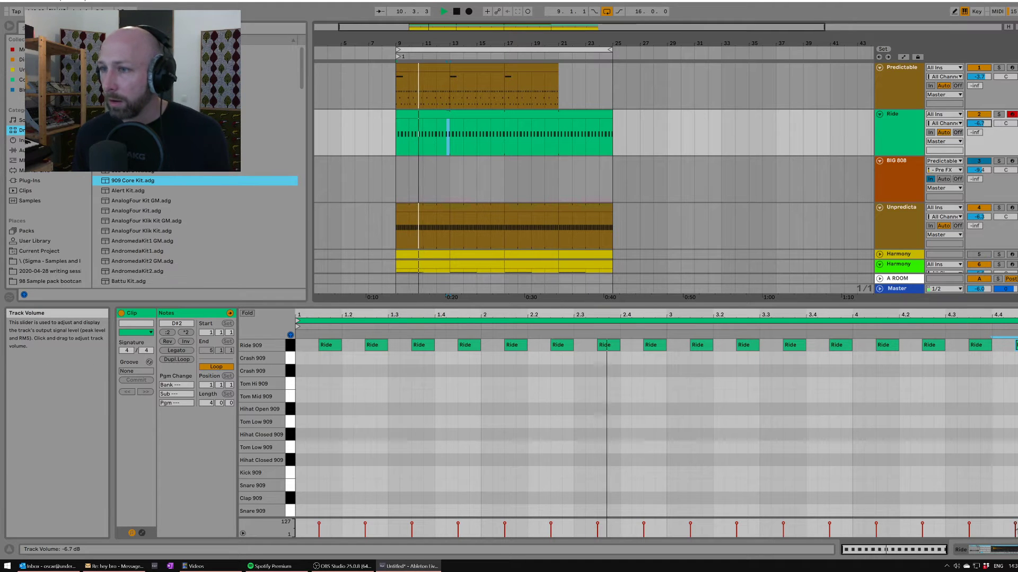
Show the Ride track's devices and add an Auto Filter set to high-pass after the 909 Core Kit.
{"action": "double_click", "coordinate": [918, 125]}
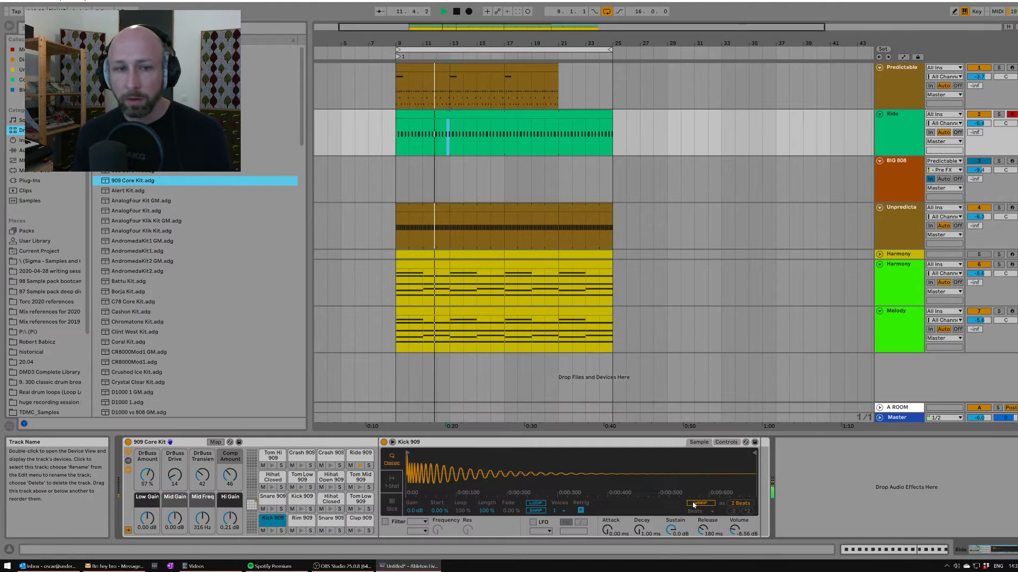
{"action": "key", "text": "space"}
{"action": "left_click", "coordinate": [25, 141]}
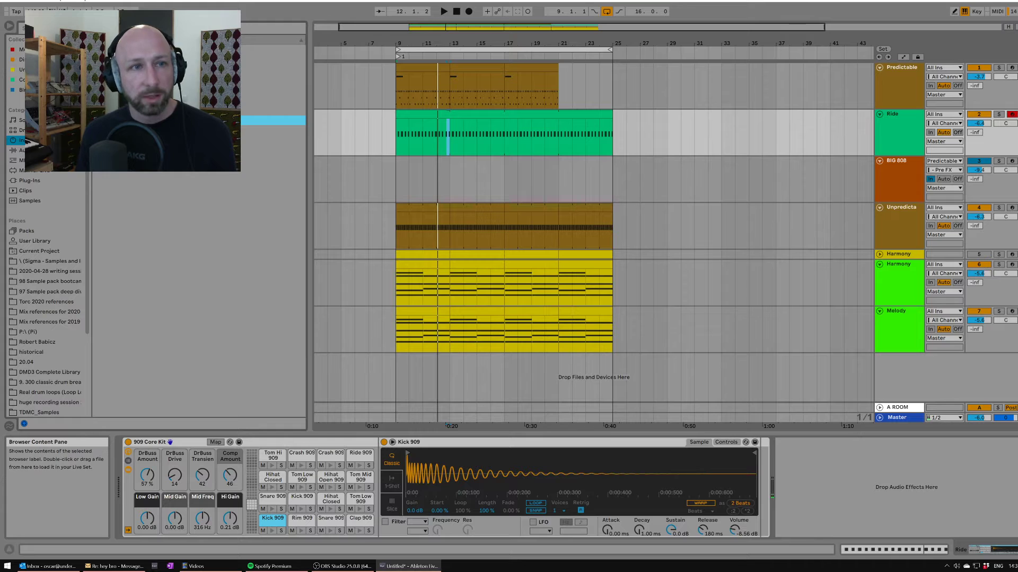
{"action": "left_click", "coordinate": [24, 150]}
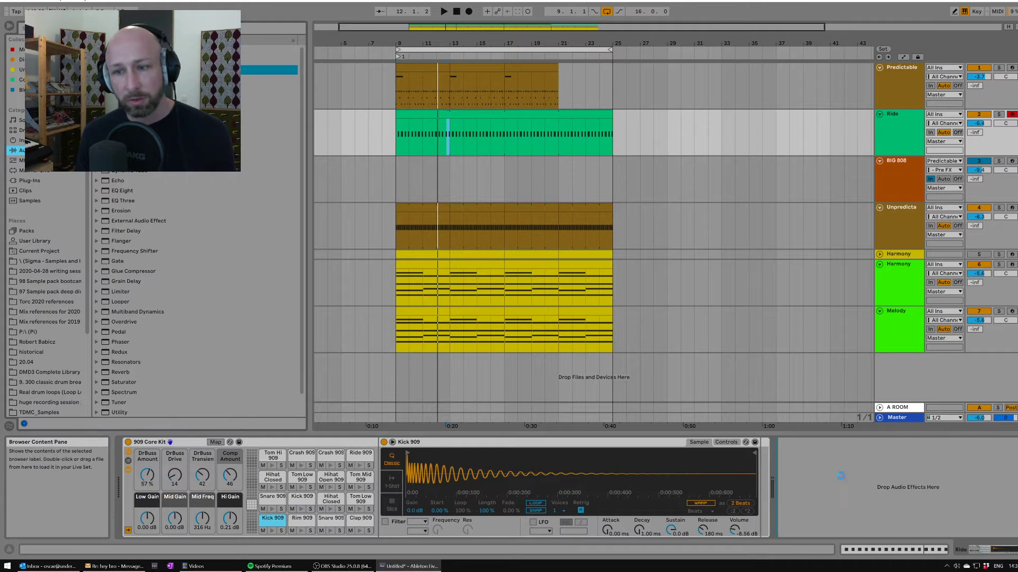
{"action": "left_click_drag", "start_coordinate": [799, 513], "coordinate": [801, 514]}
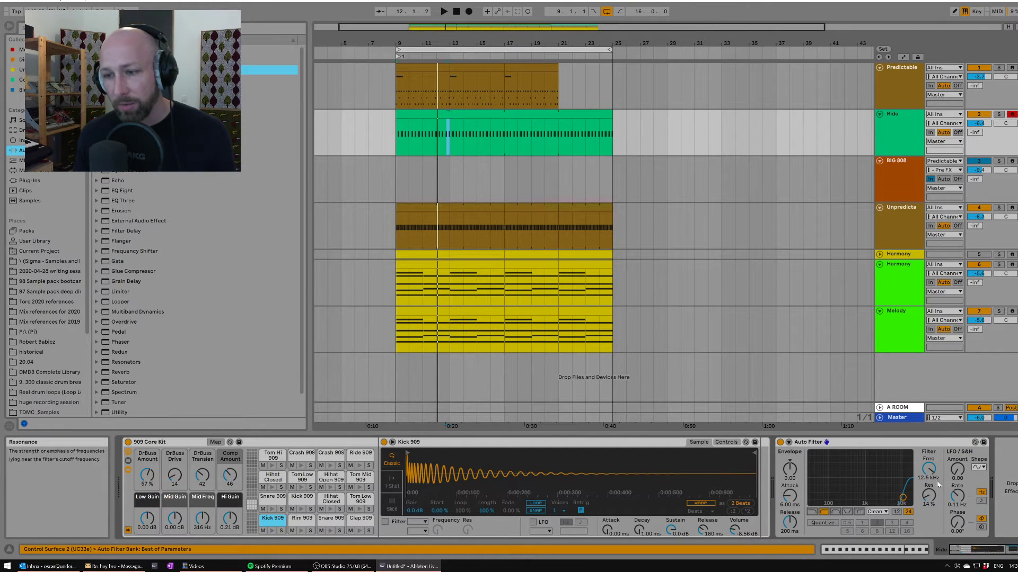
Set the Ride track's Auto Filter cutoff to 3.69 kHz while listening to the section.
{"action": "left_click_drag", "start_coordinate": [928, 469], "coordinate": [928, 462]}
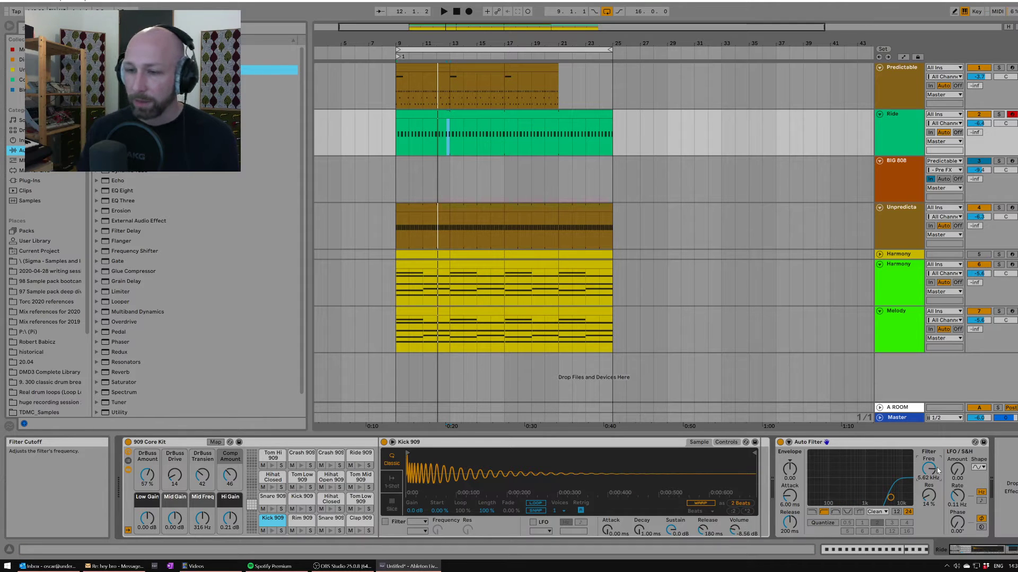
{"action": "key", "text": "space"}
{"action": "left_click_drag", "start_coordinate": [934, 472], "coordinate": [934, 479]}
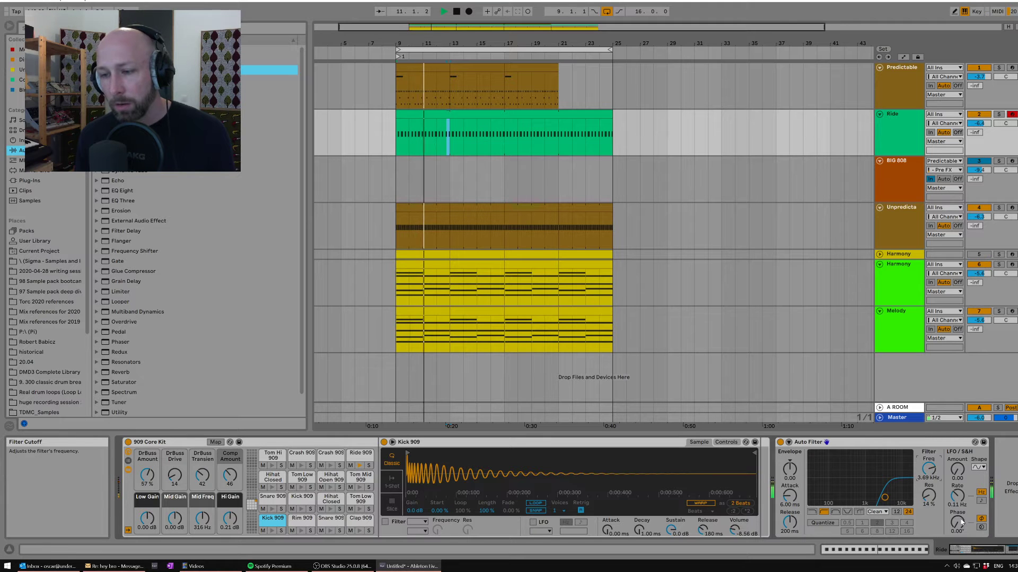
{"action": "left_click", "coordinate": [962, 541]}
{"action": "key", "text": "space"}
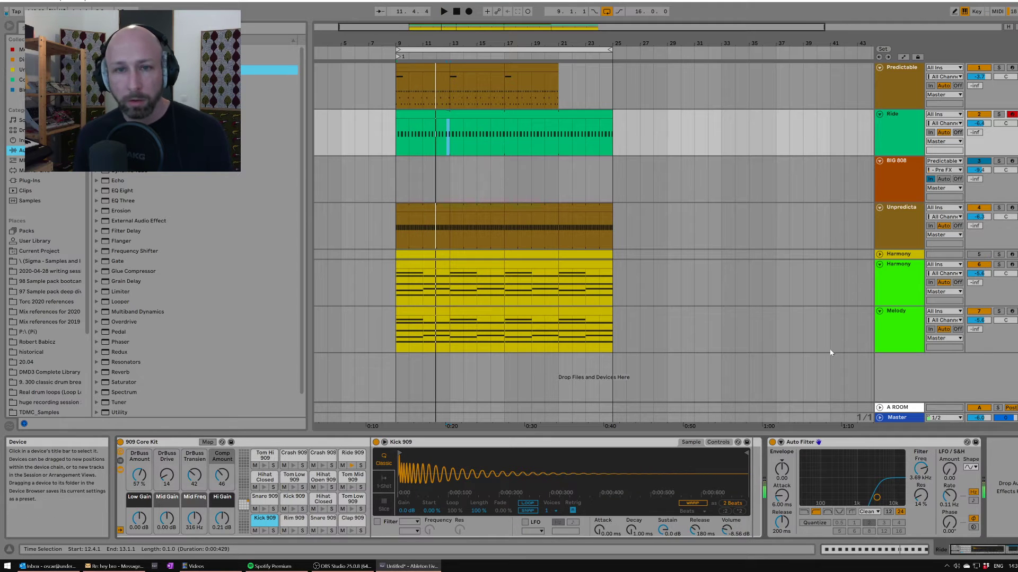
Group the Ride track's 909 Core Kit into an Instrument Rack and show the rack's chain list.
{"action": "left_click", "coordinate": [918, 141]}
{"action": "left_click", "coordinate": [985, 550]}
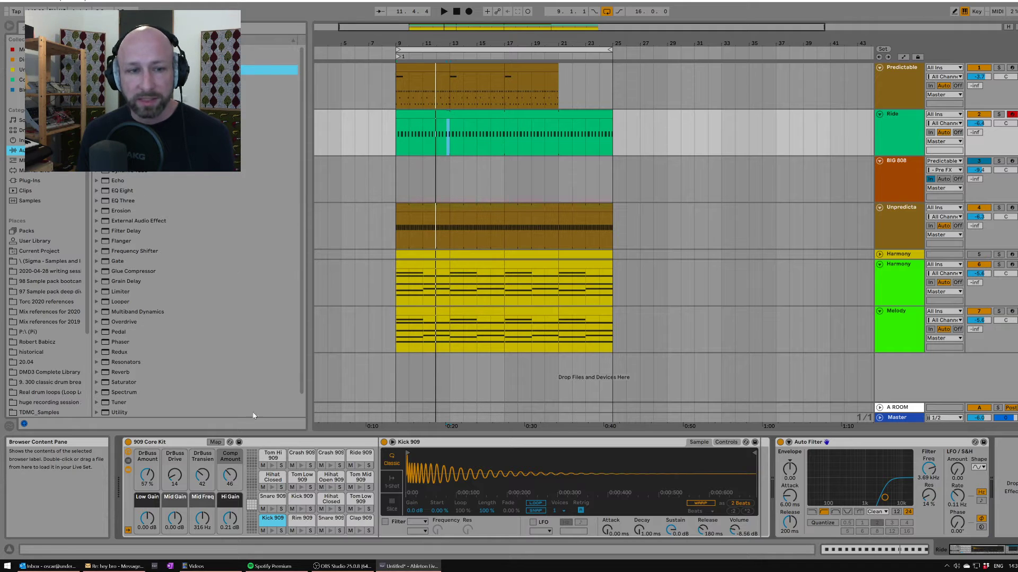
{"action": "left_click", "coordinate": [180, 443]}
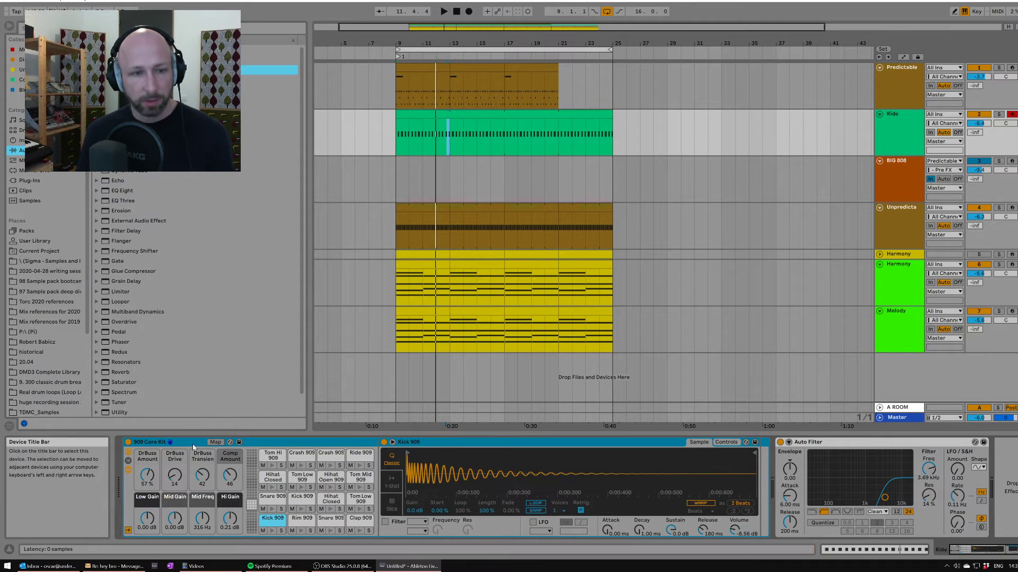
{"action": "key", "text": "ctrl+g"}
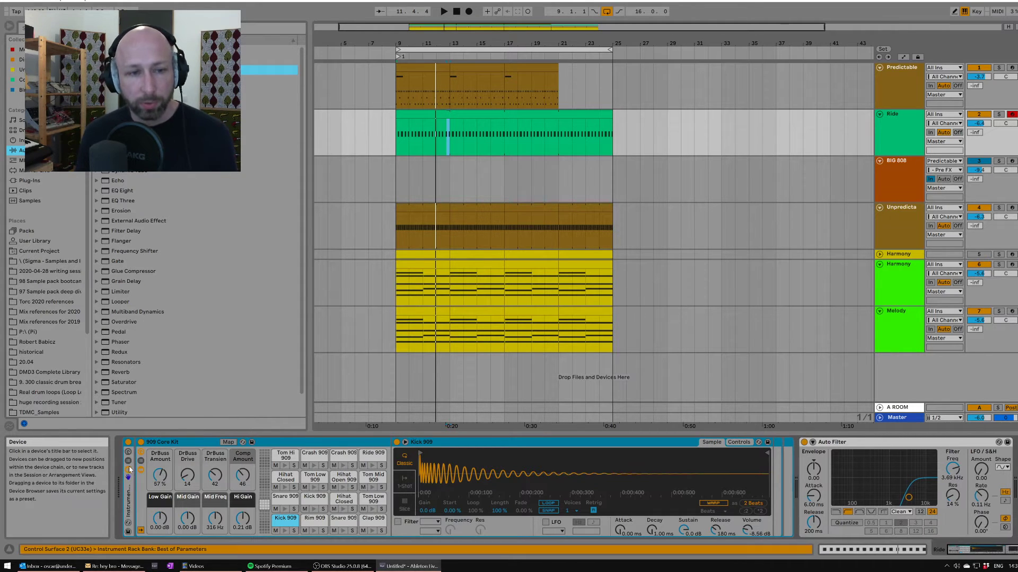
{"action": "left_click", "coordinate": [128, 461]}
Create a second chain without an instrument in the rack and name it Empty.
{"action": "right_click", "coordinate": [177, 496]}
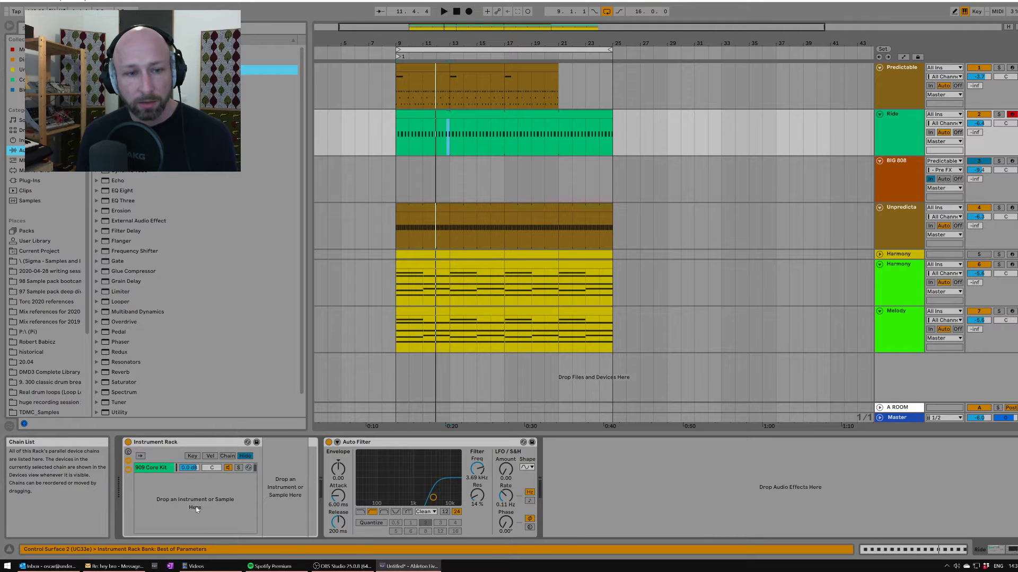
{"action": "left_click", "coordinate": [200, 508]}
{"action": "left_click", "coordinate": [151, 478]}
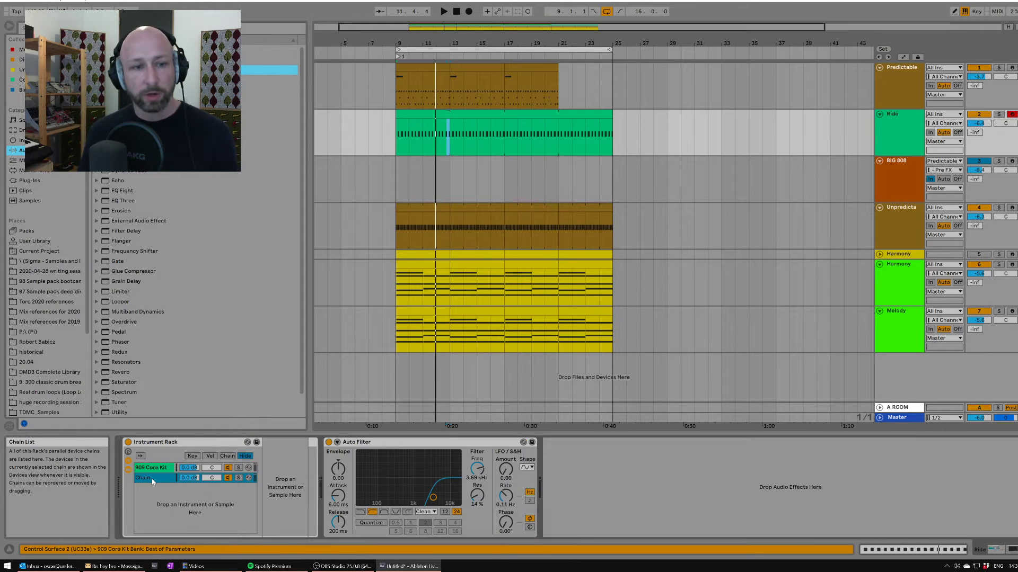
{"action": "type", "text": "Empty"}
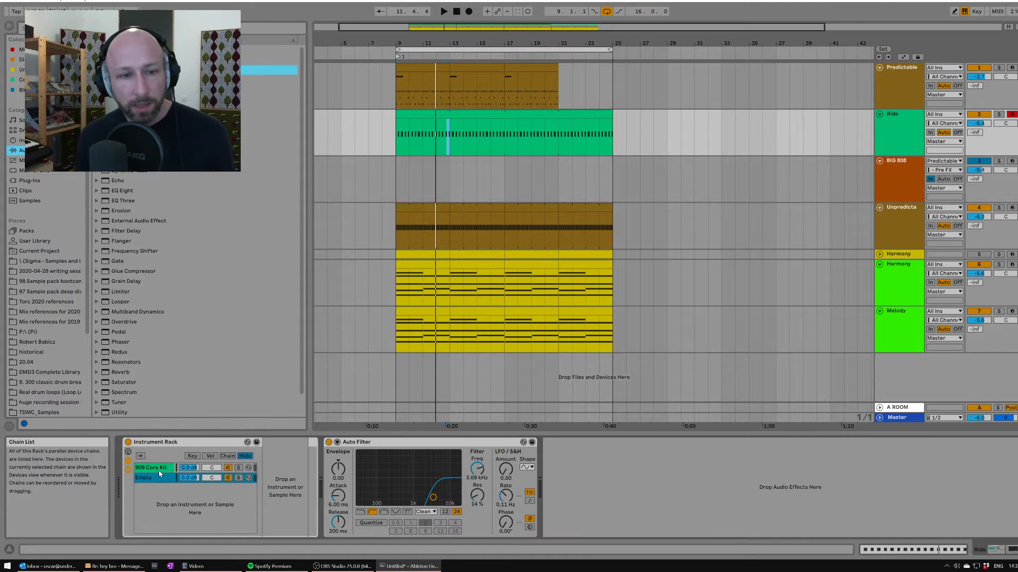
Add the Max for Live LFO between the Instrument Rack and Auto Filter, and map it to the rack's chain selector.
{"action": "left_click", "coordinate": [210, 456]}
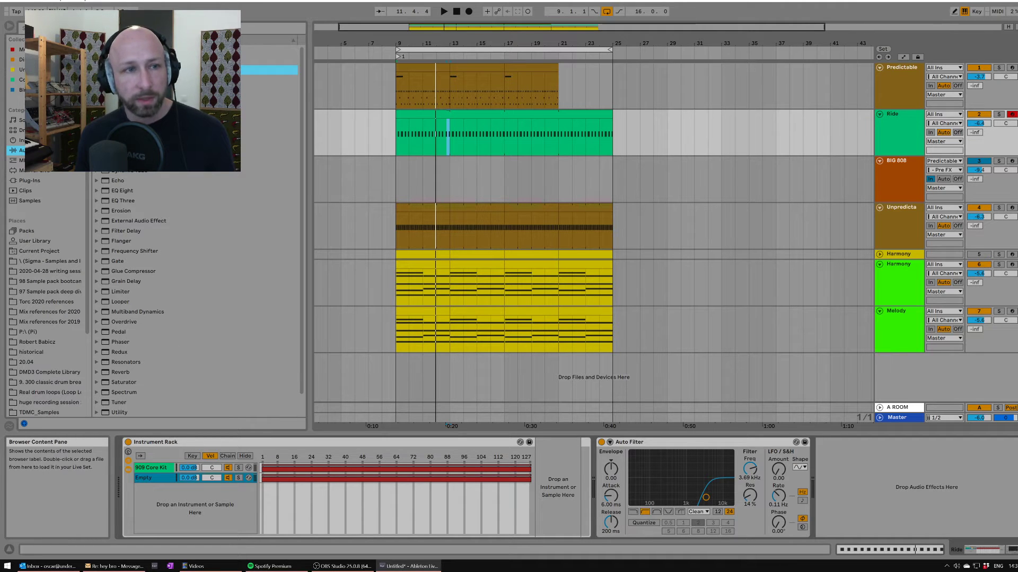
{"action": "left_click", "coordinate": [40, 171]}
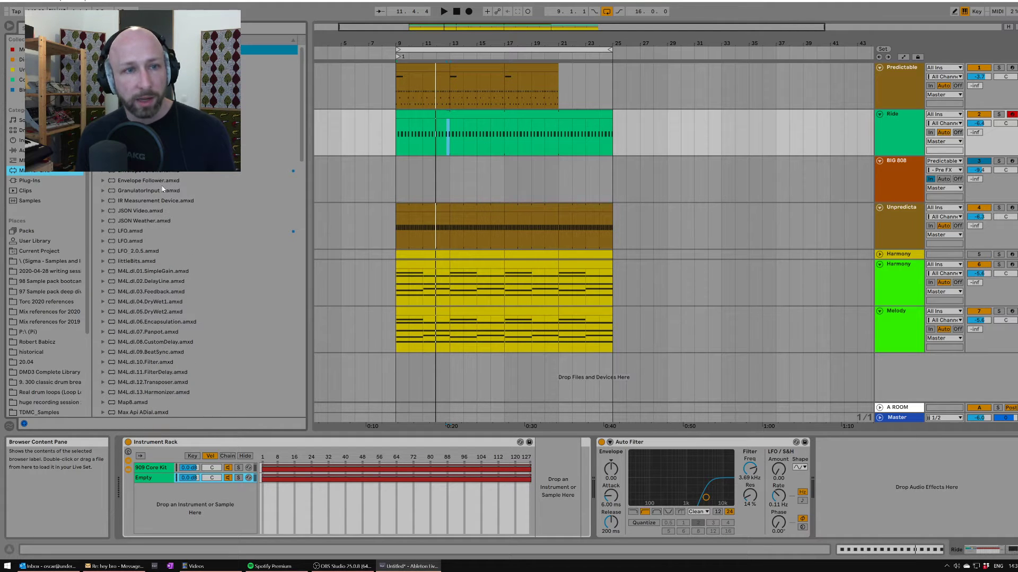
{"action": "left_click", "coordinate": [135, 242]}
{"action": "left_click_drag", "start_coordinate": [135, 231], "coordinate": [118, 485]}
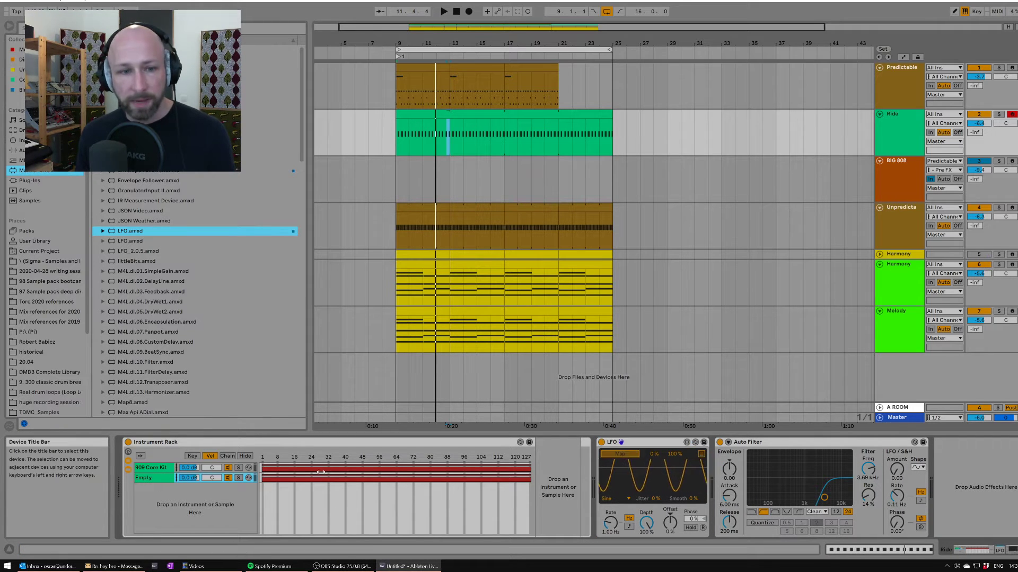
{"action": "left_click", "coordinate": [227, 456]}
{"action": "left_click", "coordinate": [364, 463]}
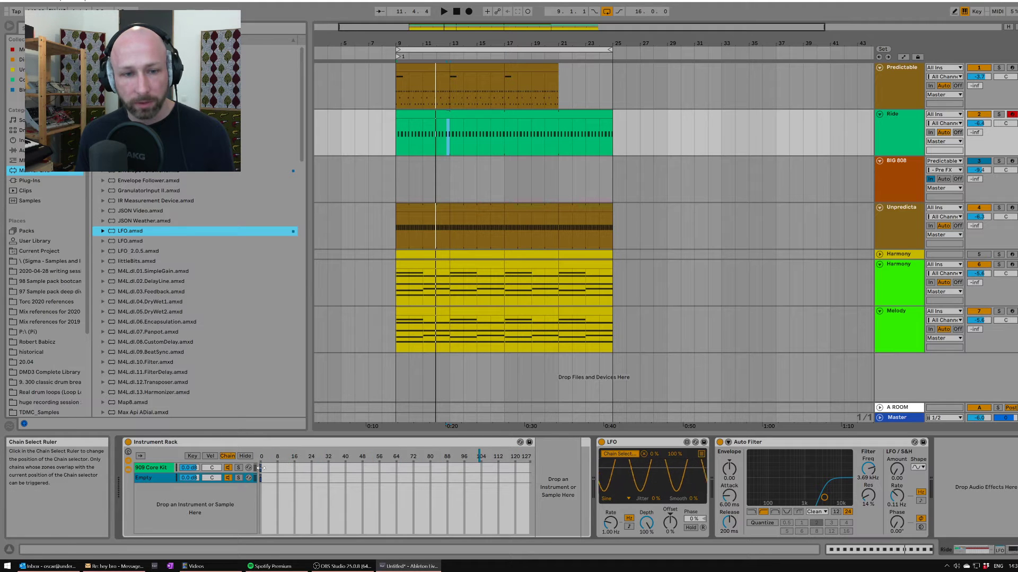
Set the chain select zones to 0 to about 32 for 909 Core Kit and about 33 to 127 for Empty.
{"action": "left_click", "coordinate": [260, 467]}
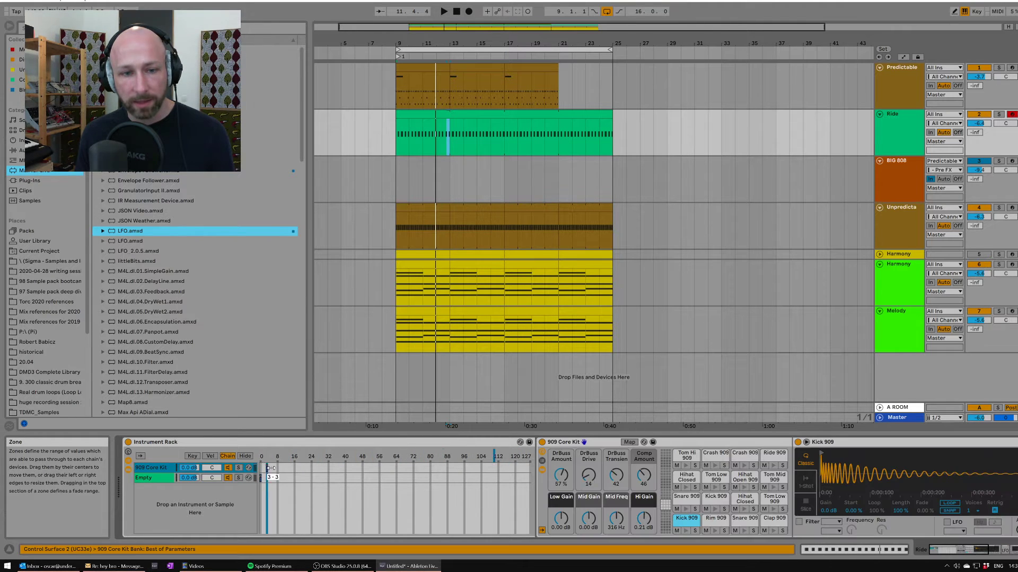
{"action": "left_click_drag", "start_coordinate": [348, 468], "coordinate": [454, 466]}
{"action": "left_click_drag", "start_coordinate": [261, 479], "coordinate": [493, 478]}
{"action": "left_click_drag", "start_coordinate": [419, 468], "coordinate": [338, 470]}
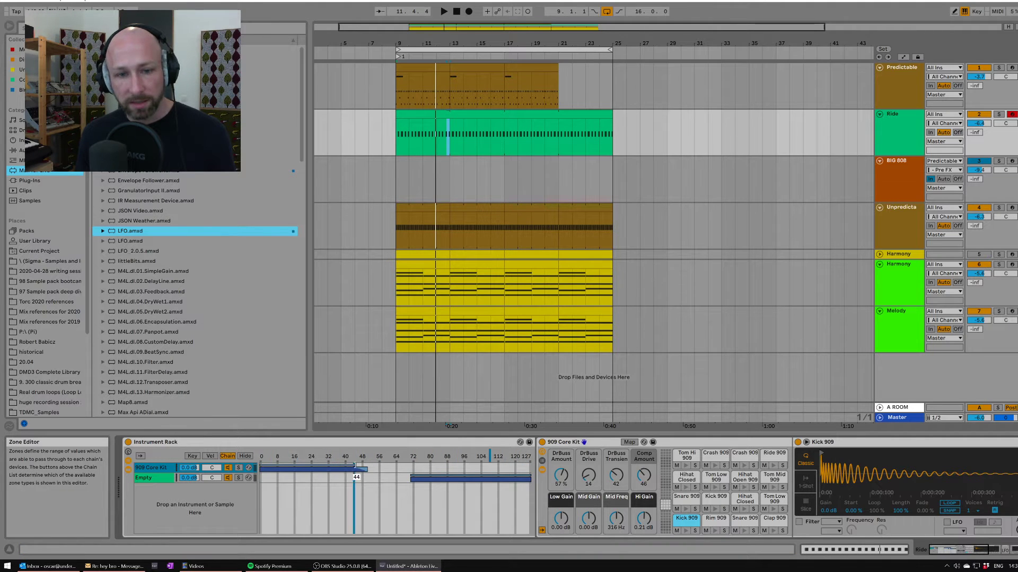
{"action": "left_click_drag", "start_coordinate": [364, 471], "coordinate": [335, 469]}
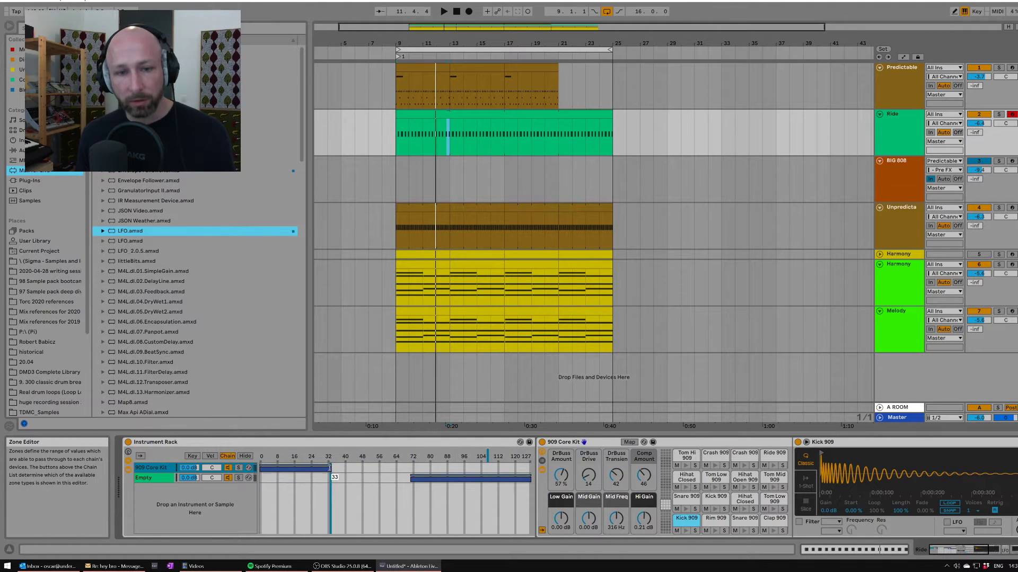
{"action": "left_click_drag", "start_coordinate": [413, 480], "coordinate": [328, 480]}
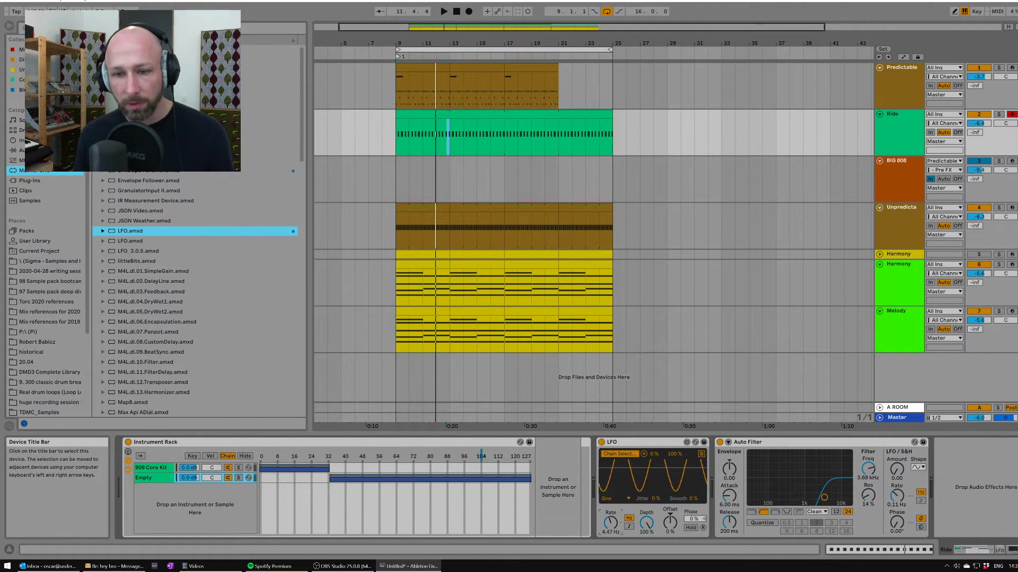
Lower the LFO rate to 1.09 Hz and change its waveform to Random.
{"action": "left_click_drag", "start_coordinate": [611, 524], "coordinate": [611, 522]}
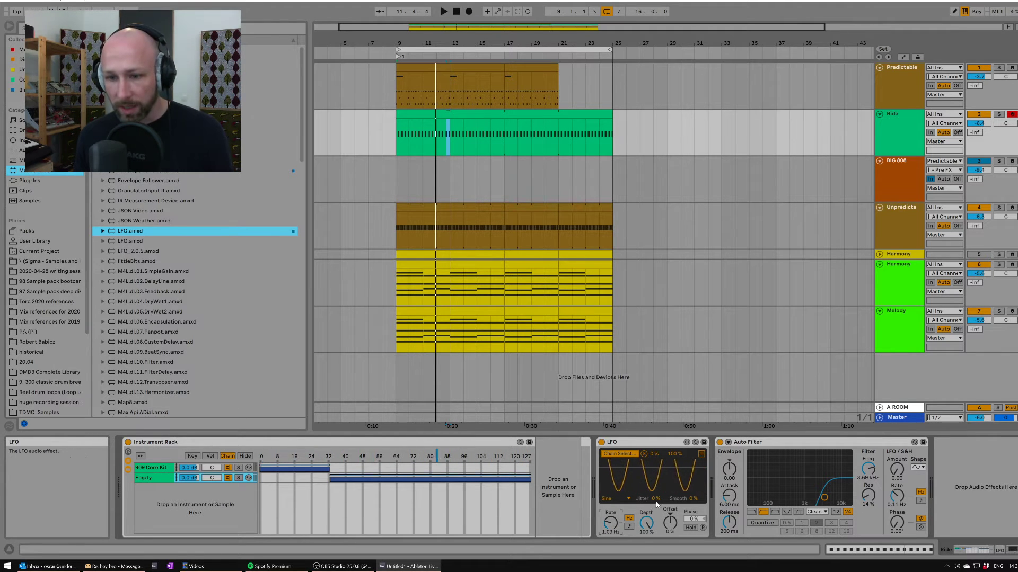
{"action": "left_click", "coordinate": [615, 499]}
{"action": "left_click", "coordinate": [619, 552]}
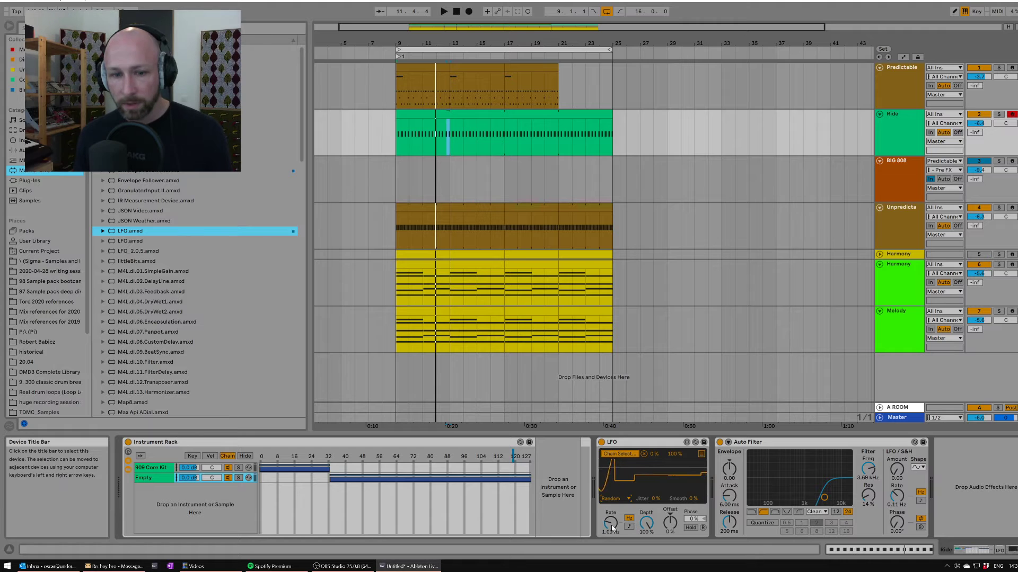
Quit the background application with the green icon from the system tray and close the tray.
{"action": "left_click", "coordinate": [946, 566]}
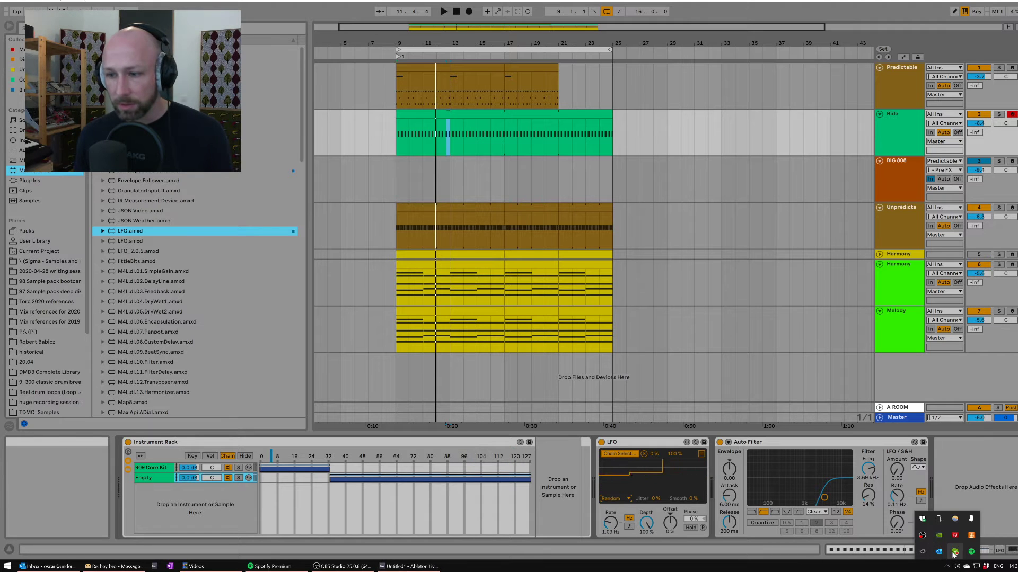
{"action": "right_click", "coordinate": [953, 553]}
{"action": "left_click", "coordinate": [963, 547]}
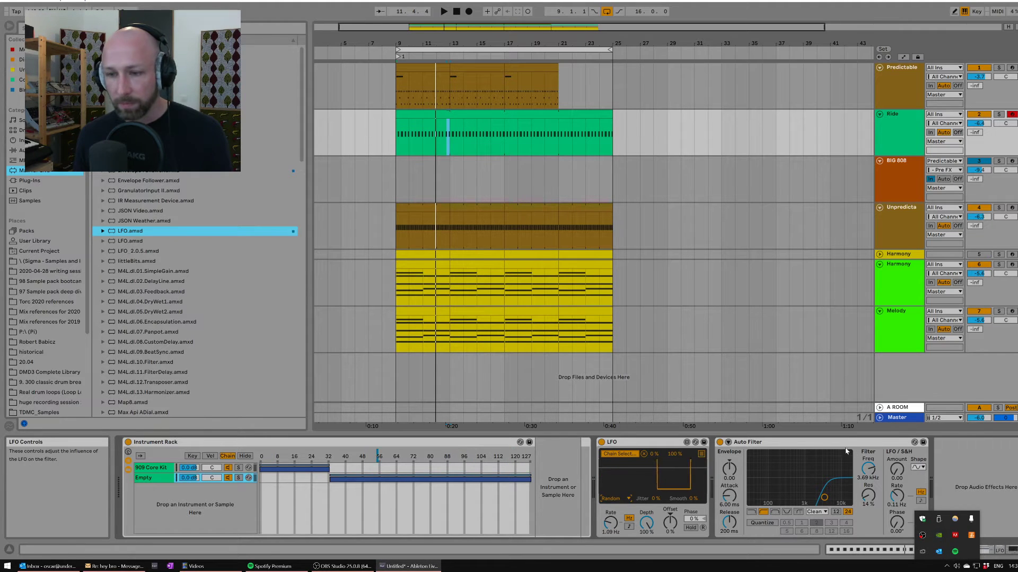
{"action": "left_click", "coordinate": [731, 433]}
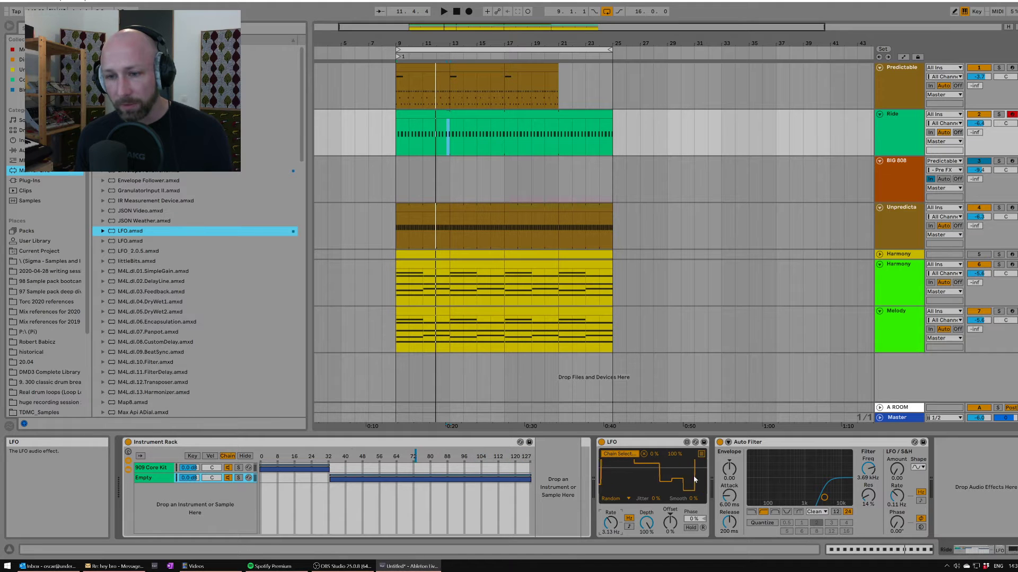
Switch the LFO to a tempo-synced rate and set it to 4.
{"action": "left_click", "coordinate": [627, 528]}
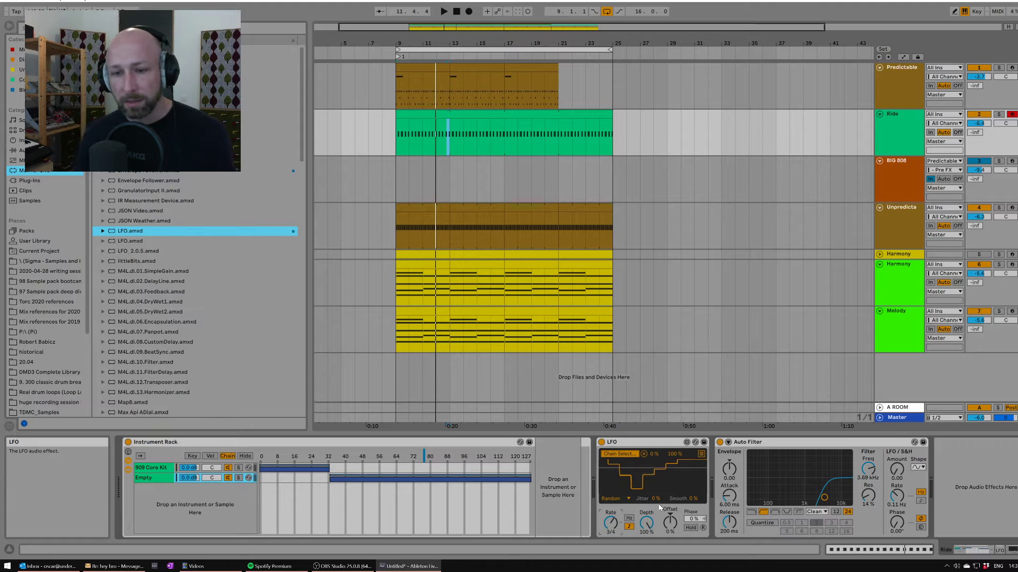
{"action": "key", "text": "Down"}
{"action": "key", "text": "Down"}
{"action": "key", "text": "Down"}
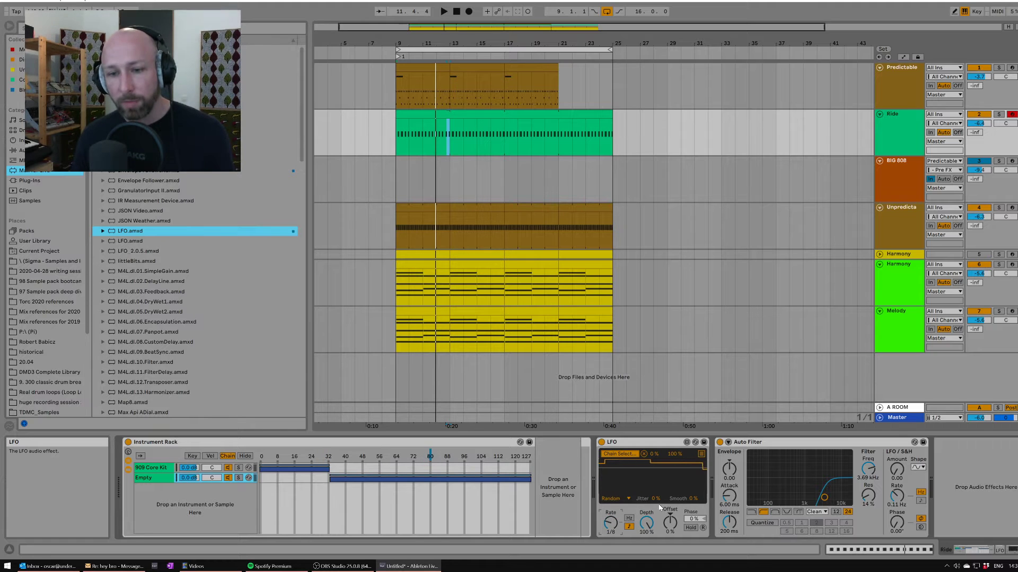
{"action": "key", "text": "Up"}
{"action": "key", "text": "Up"}
{"action": "key", "text": "Up"}
{"action": "key", "text": "Up"}
{"action": "key", "text": "Up"}
{"action": "key", "text": "Up"}
{"action": "key", "text": "Up"}
{"action": "key", "text": "Up"}
{"action": "key", "text": "Up"}
{"action": "key", "text": "Up"}
{"action": "key", "text": "Up"}
{"action": "key", "text": "Up"}
{"action": "key", "text": "Up"}
{"action": "key", "text": "Up"}
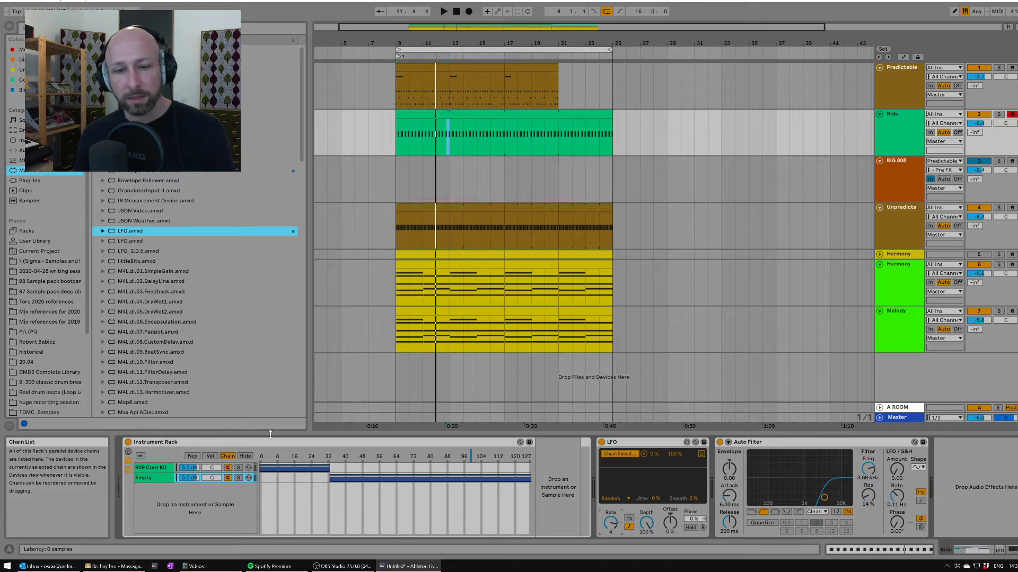
Play the section from bar 9 and listen to how the chain selector position affects the ride.
{"action": "left_click", "coordinate": [393, 147]}
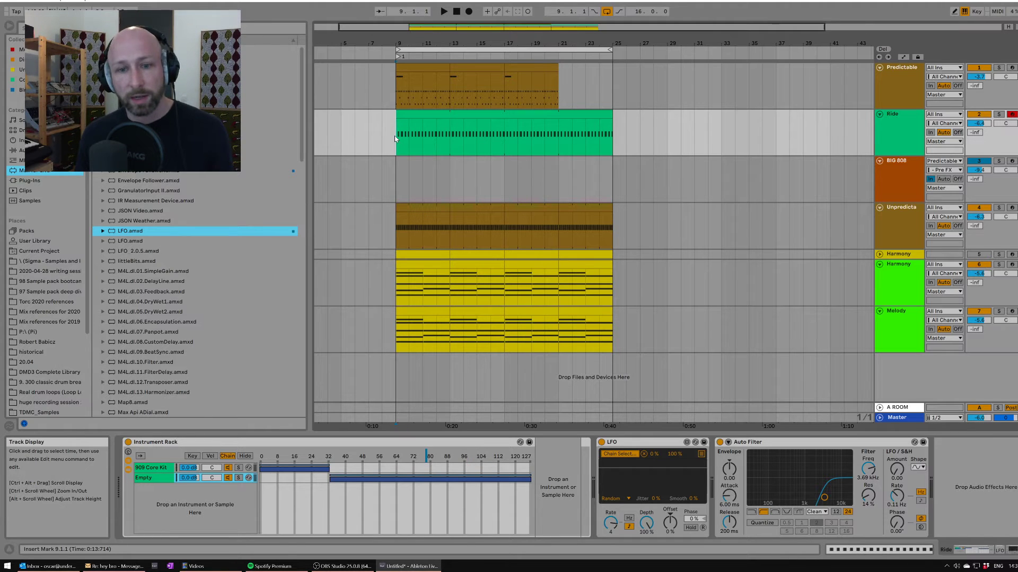
{"action": "key", "text": "space"}
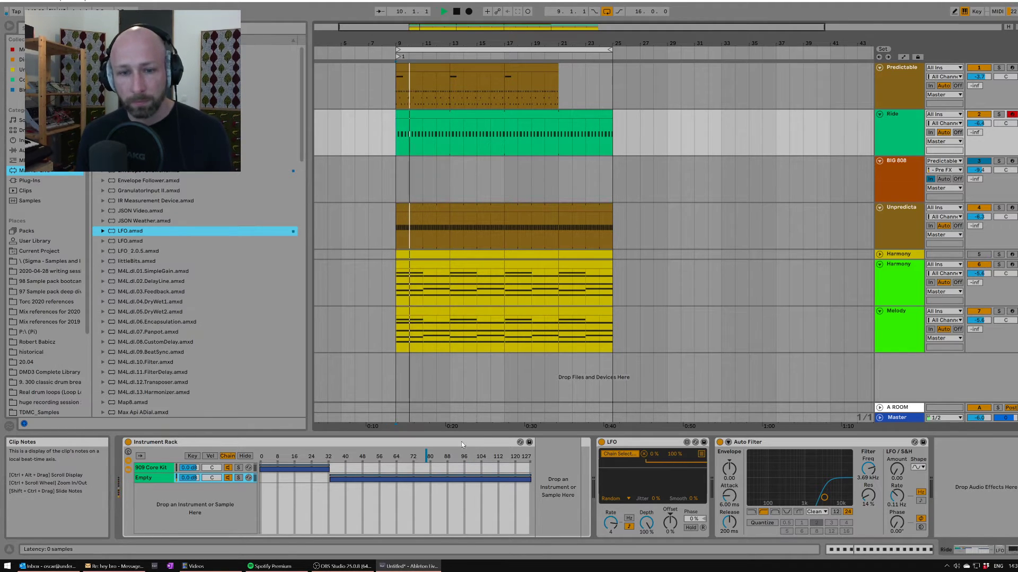
{"action": "left_click", "coordinate": [516, 455]}
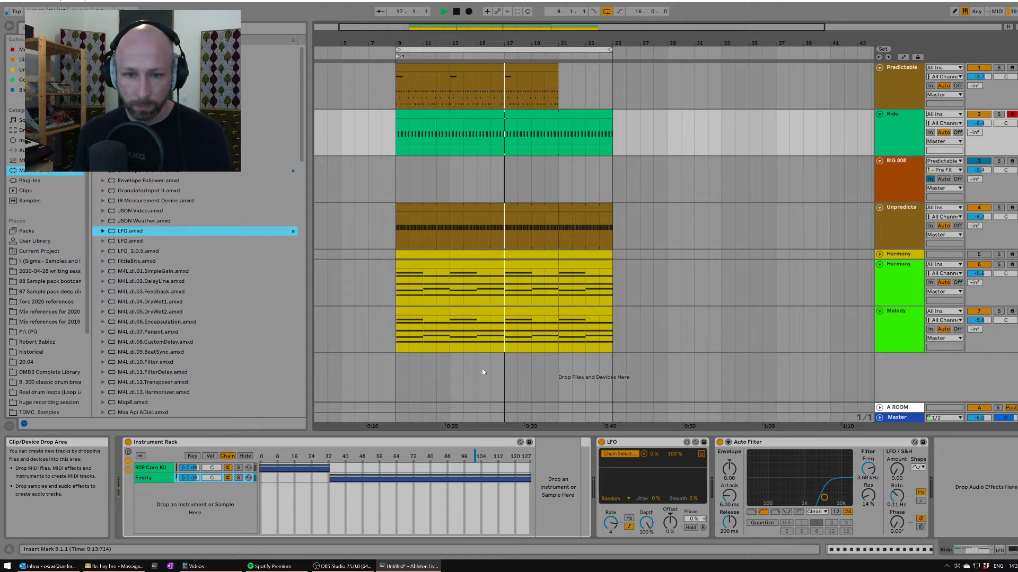
{"action": "left_click", "coordinate": [565, 370]}
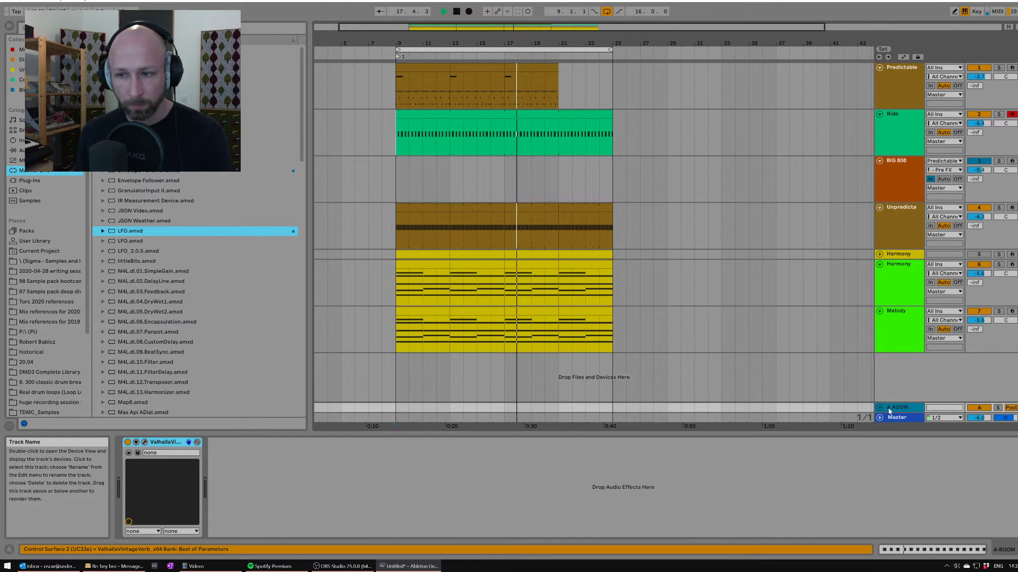
{"action": "left_click", "coordinate": [920, 324]}
{"action": "left_click", "coordinate": [908, 78]}
{"action": "left_click", "coordinate": [897, 131]}
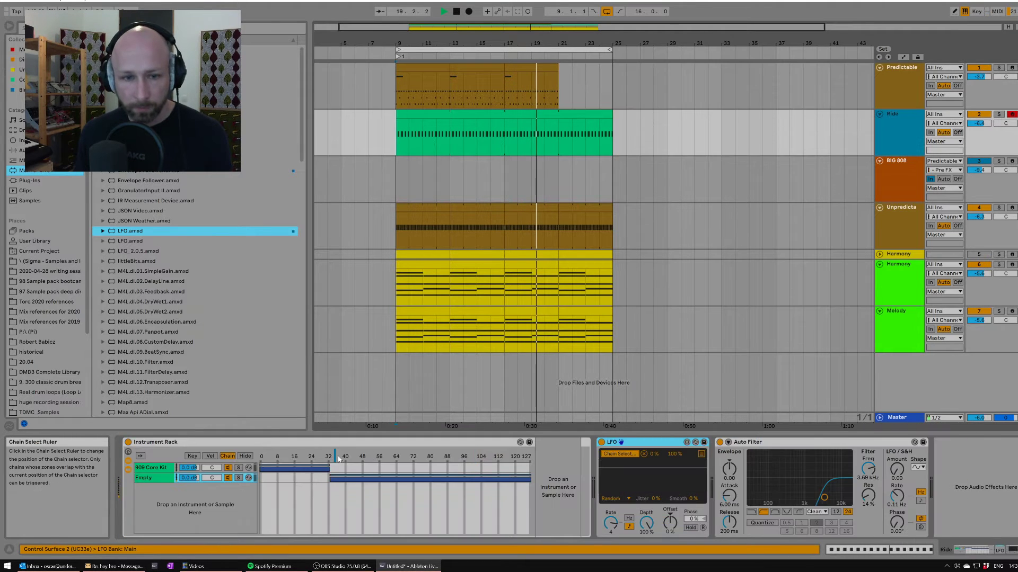
{"action": "left_click", "coordinate": [339, 470]}
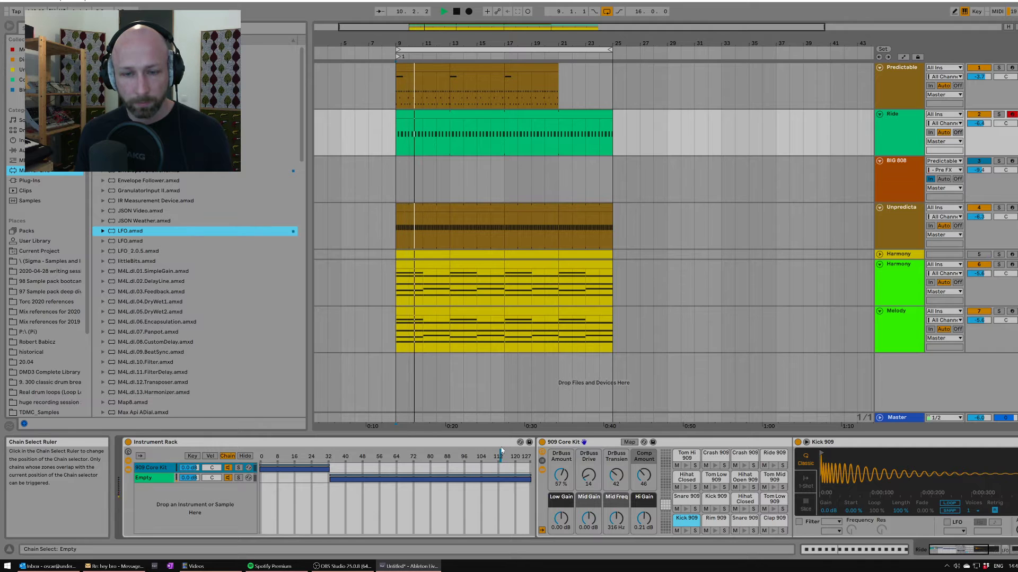
{"action": "left_click", "coordinate": [298, 456]}
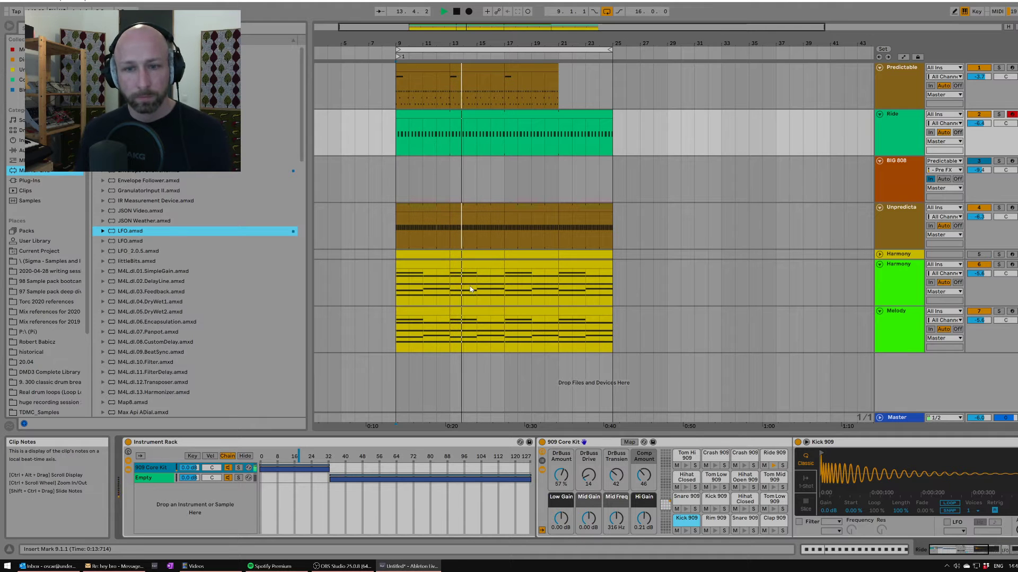
Fold the 909 Core Kit, extend its chain zone to about 41 with Empty starting just above, and stop playback.
{"action": "double_click", "coordinate": [561, 443]}
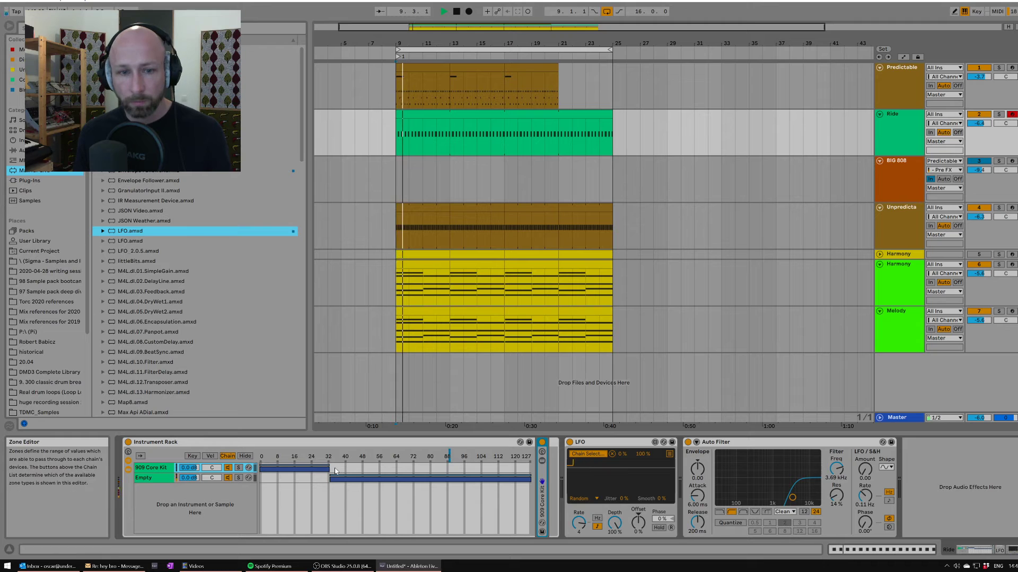
{"action": "left_click_drag", "start_coordinate": [329, 468], "coordinate": [350, 479]}
{"action": "key", "text": "space"}
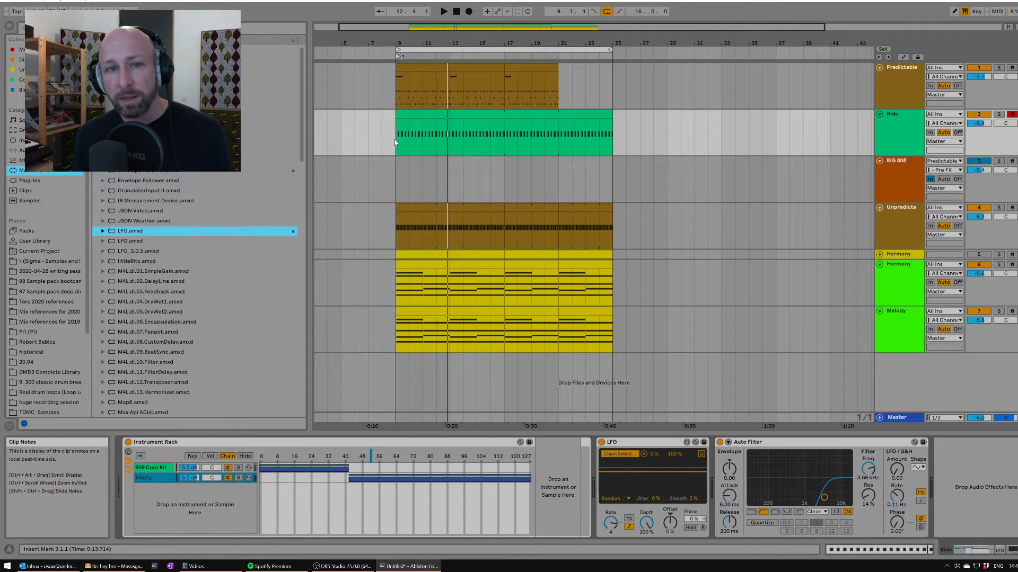
Inspect the Ride LFO's retrigger option and the BIG 808 track's device chain, and return to the Ride track.
{"action": "left_click_drag", "start_coordinate": [394, 142], "coordinate": [428, 139]}
{"action": "left_click", "coordinate": [453, 137]}
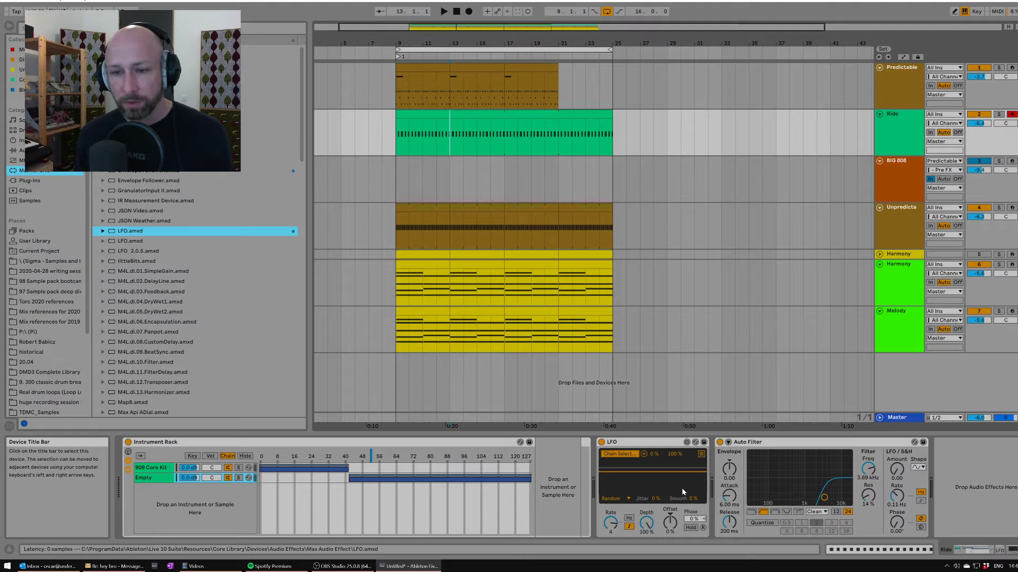
{"action": "left_click", "coordinate": [704, 527]}
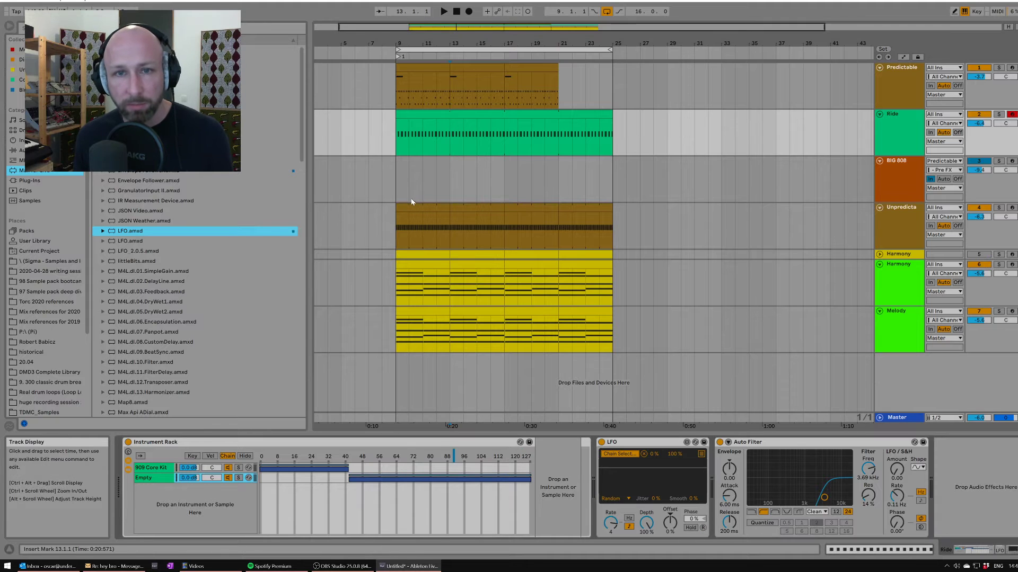
{"action": "left_click", "coordinate": [405, 182]}
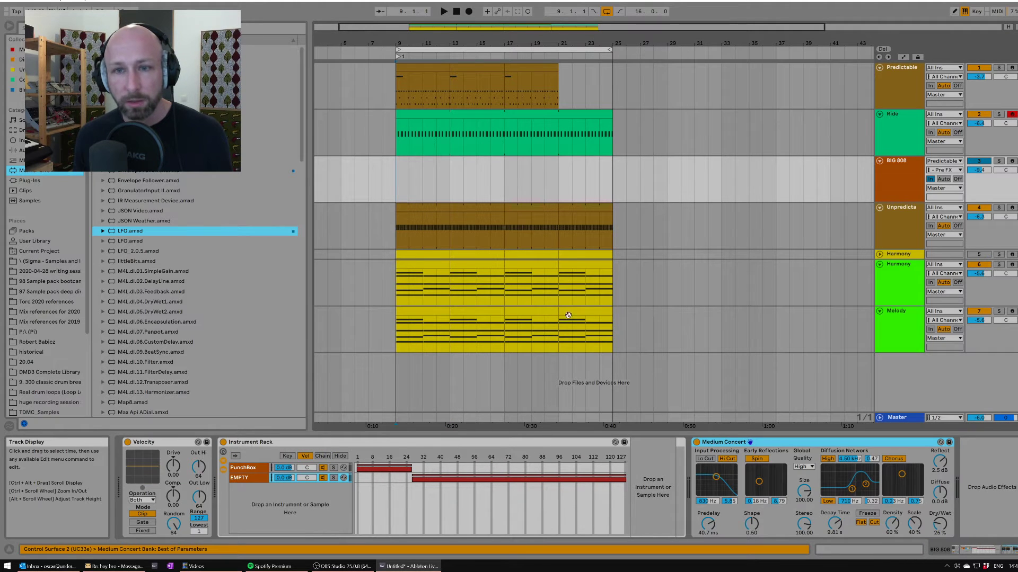
{"action": "left_click", "coordinate": [989, 143]}
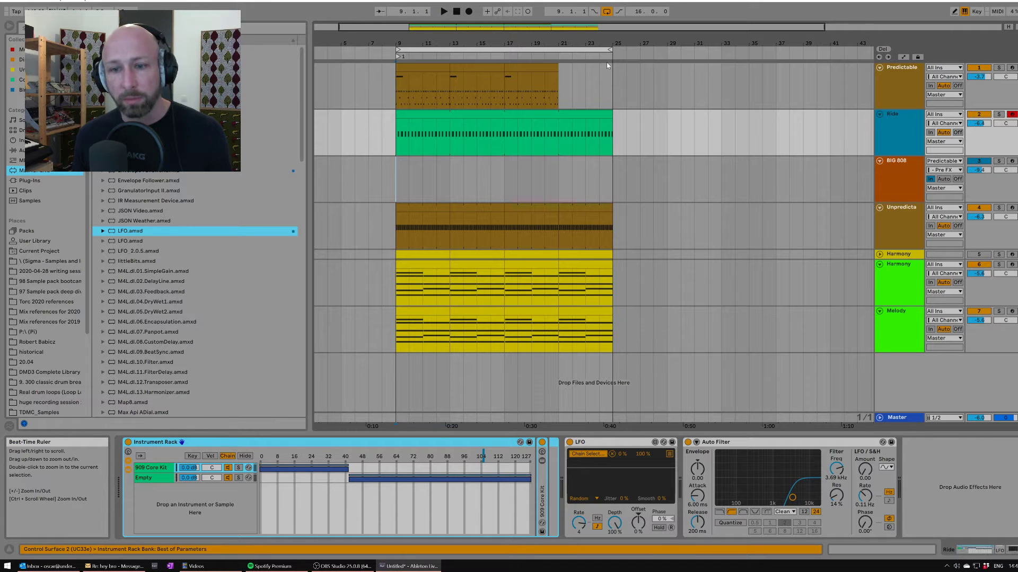
During playback from bar 9, set the Ride LFO's phase to 50 % and shorten the 909 Core Kit chain zone to about 39, with Empty starting there.
{"action": "key", "text": "space"}
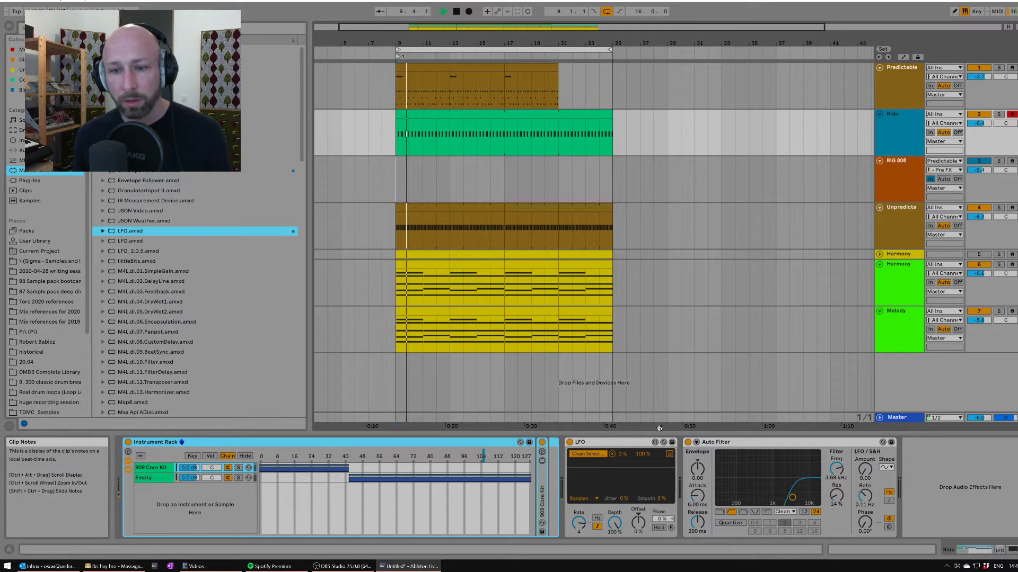
{"action": "left_click", "coordinate": [671, 528]}
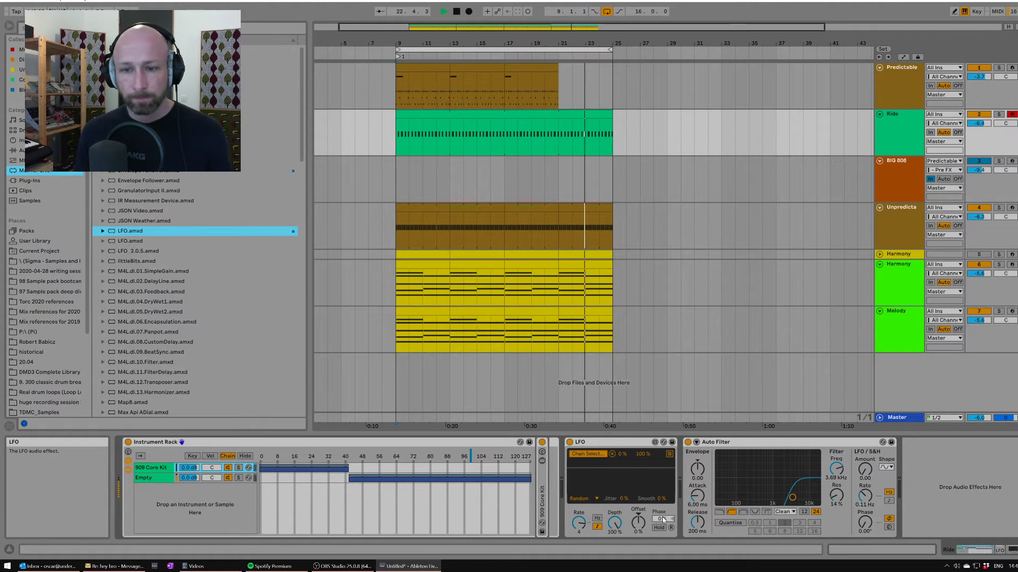
{"action": "left_click_drag", "start_coordinate": [662, 517], "coordinate": [663, 465]}
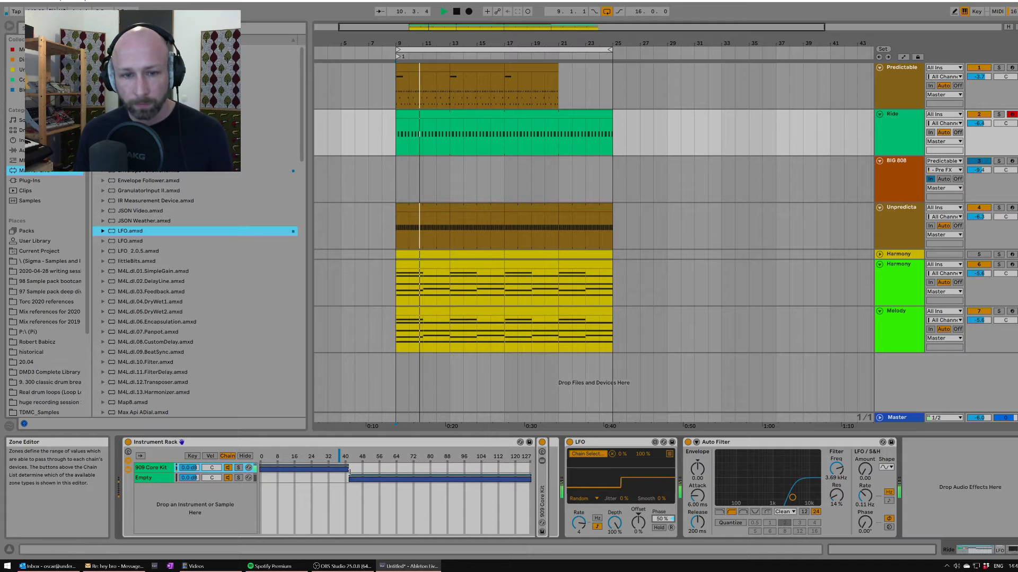
{"action": "mouse_move", "coordinate": [348, 468]}
{"action": "left_mouse_down"}
{"action": "mouse_move", "coordinate": [338, 468]}
{"action": "mouse_move", "coordinate": [342, 479]}
{"action": "left_mouse_up"}
{"action": "key", "text": "space"}
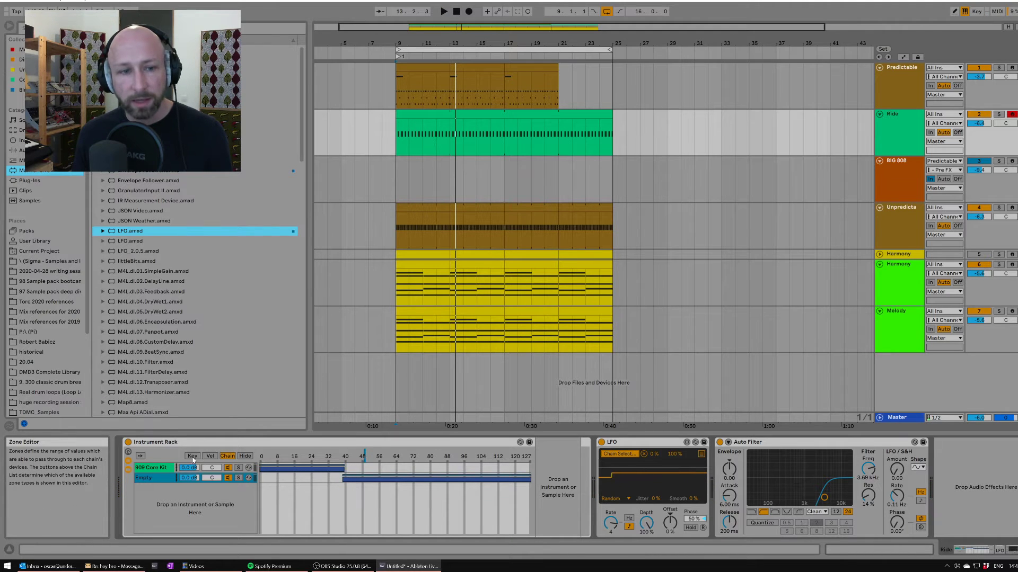
Compare the device chains of the Ride, BIG 808 and Predictable tracks, and briefly play the section from bar 9.
{"action": "left_click", "coordinate": [155, 469]}
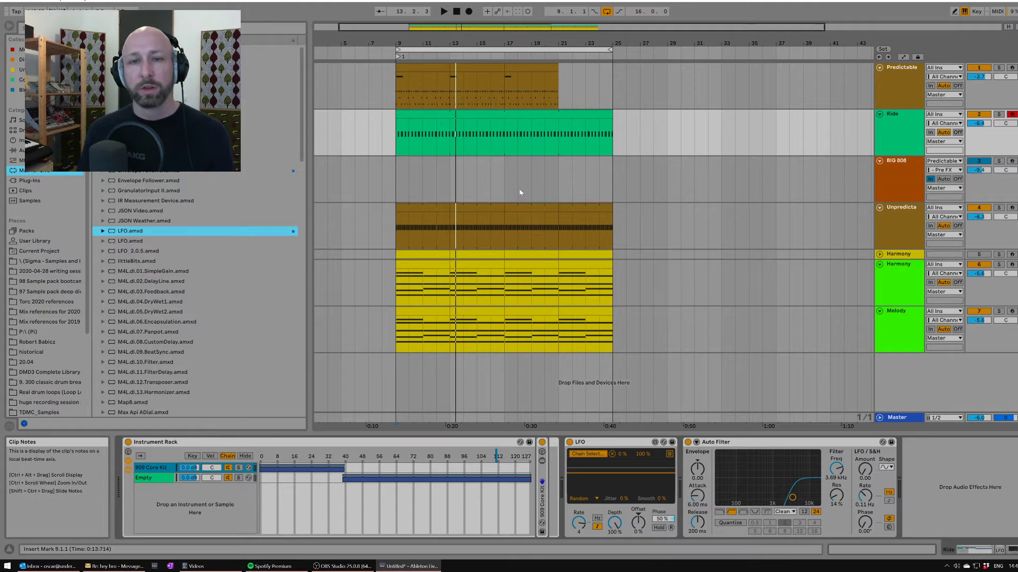
{"action": "left_click", "coordinate": [505, 181]}
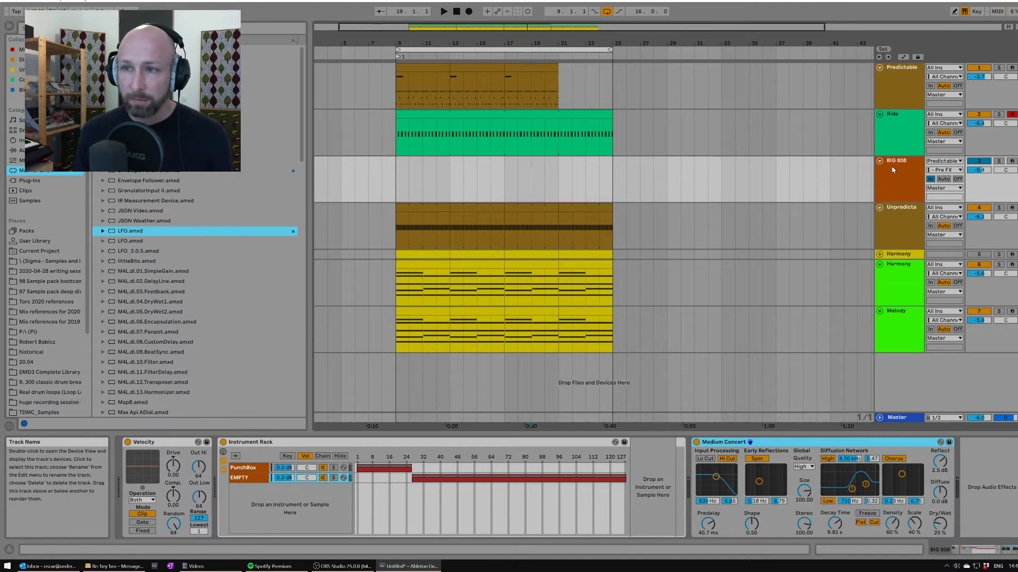
{"action": "left_click", "coordinate": [903, 136]}
{"action": "left_click", "coordinate": [898, 180]}
{"action": "left_click", "coordinate": [902, 132]}
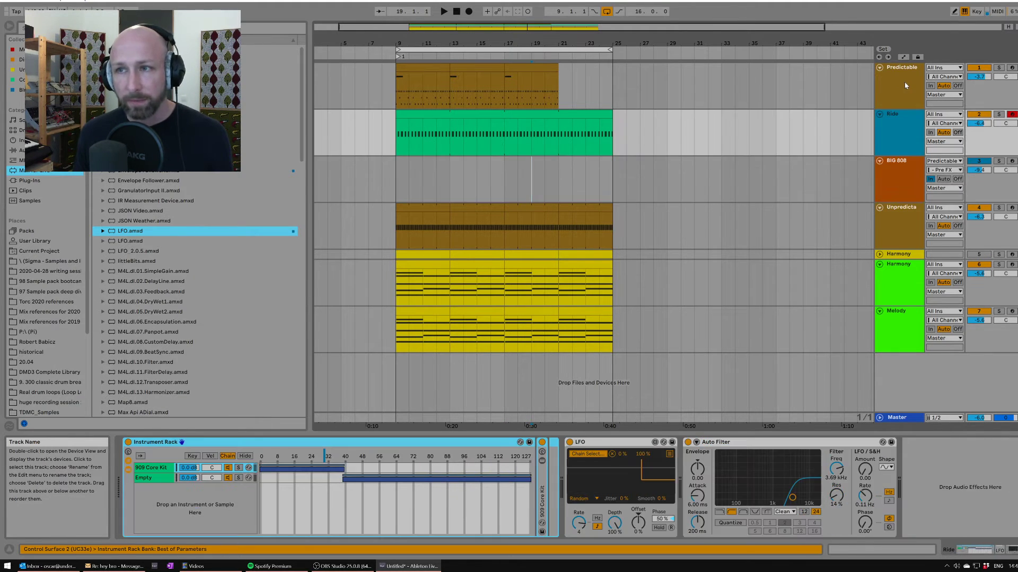
{"action": "left_click", "coordinate": [905, 86]}
{"action": "left_click", "coordinate": [907, 128]}
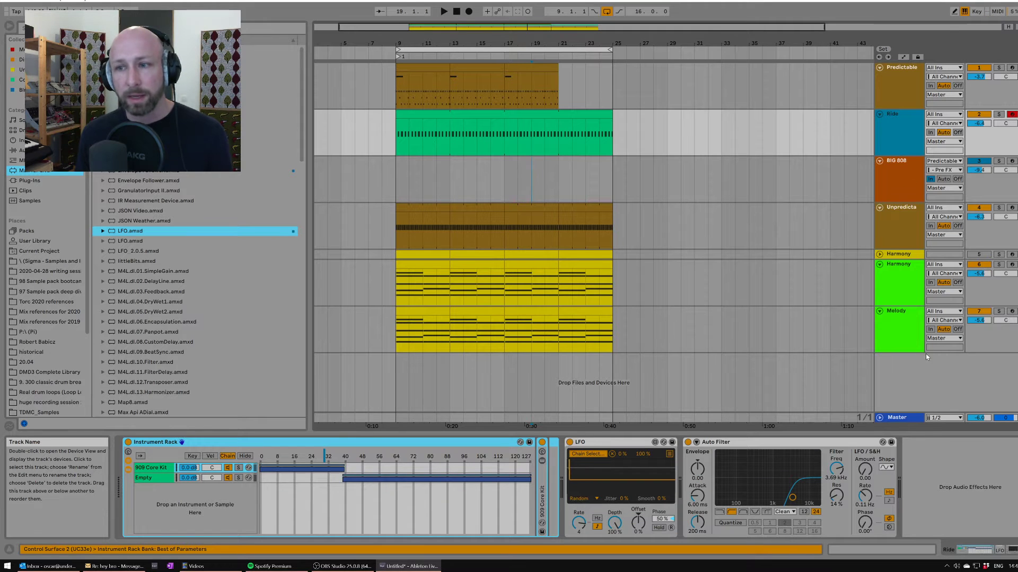
{"action": "left_click", "coordinate": [392, 181]}
{"action": "key", "text": "space"}
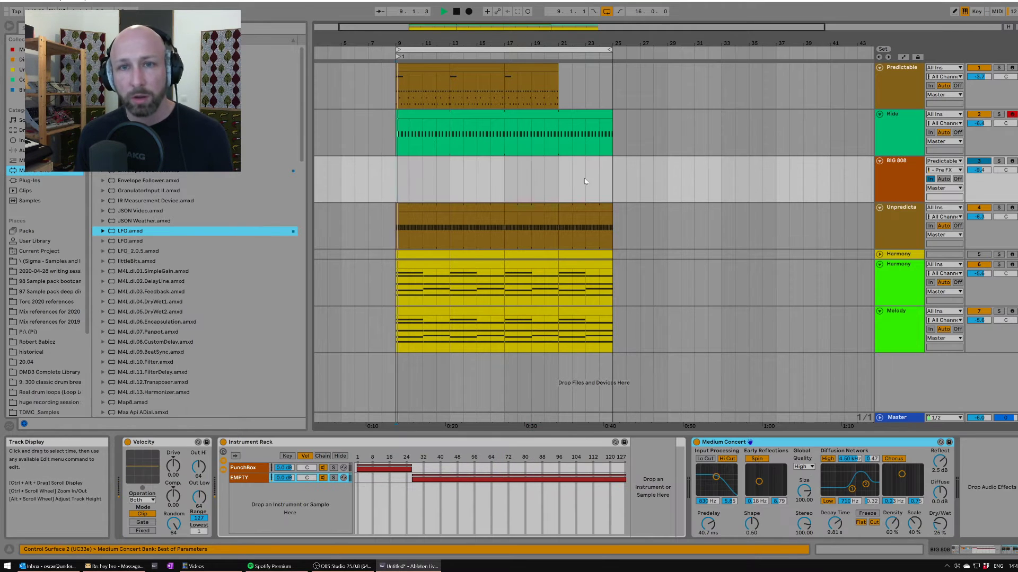
{"action": "left_click", "coordinate": [880, 130]}
{"action": "left_click", "coordinate": [896, 163]}
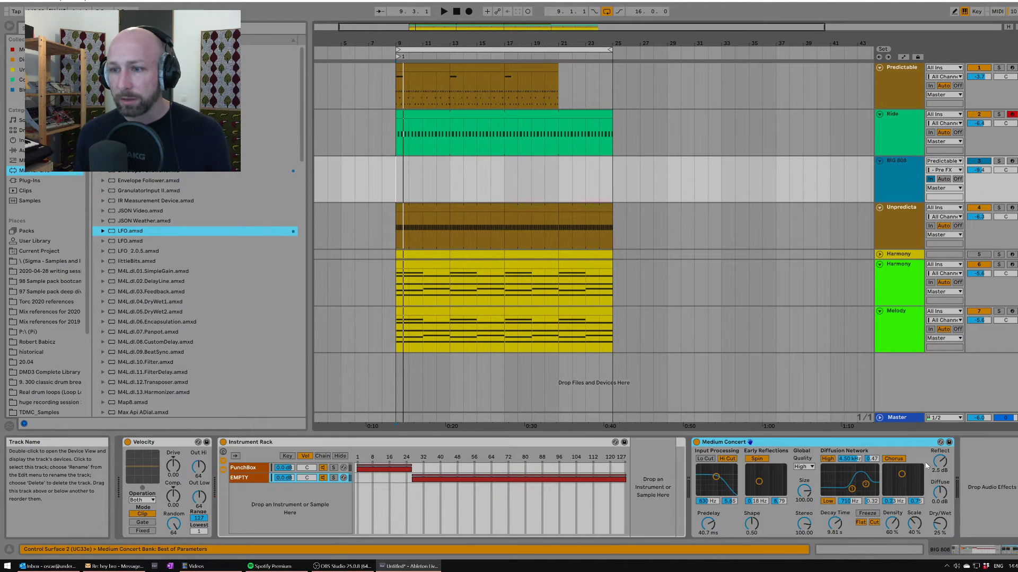
Remove all devices from the Master track and add a Limiter in their place.
{"action": "left_click", "coordinate": [895, 419]}
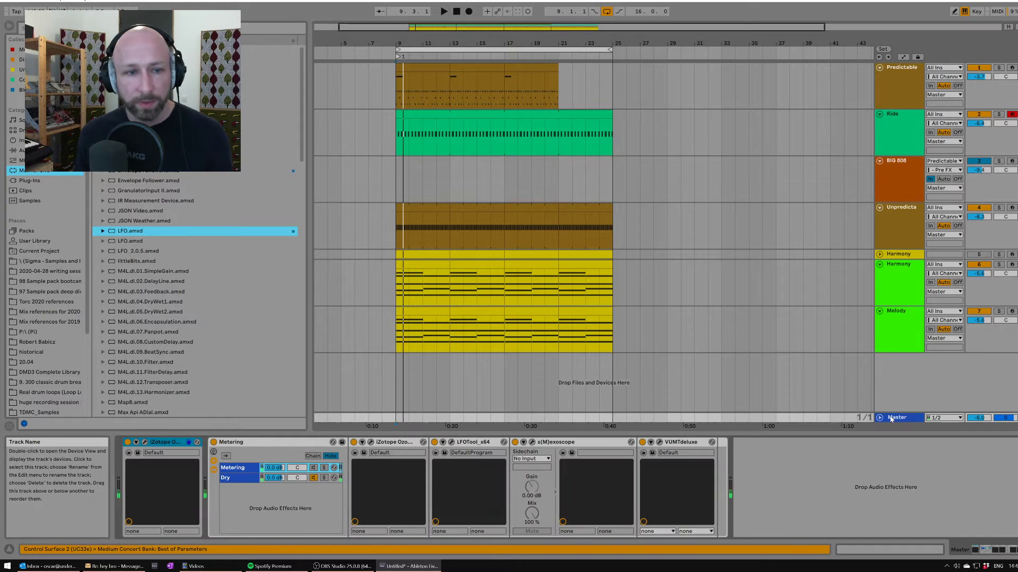
{"action": "left_click", "coordinate": [254, 443]}
{"action": "key", "text": "Delete"}
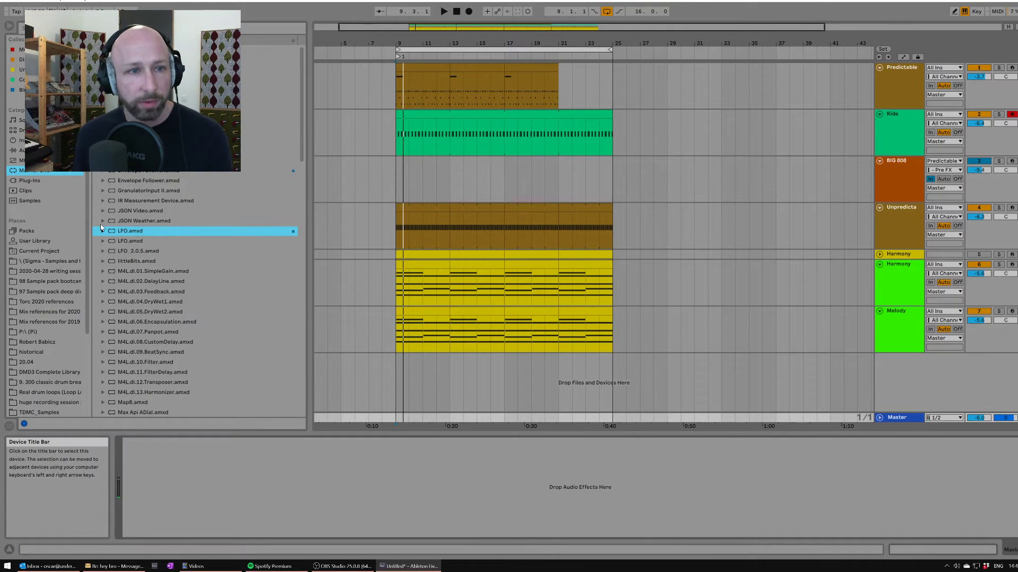
{"action": "left_click", "coordinate": [36, 151]}
{"action": "left_click_drag", "start_coordinate": [116, 295], "coordinate": [186, 497]}
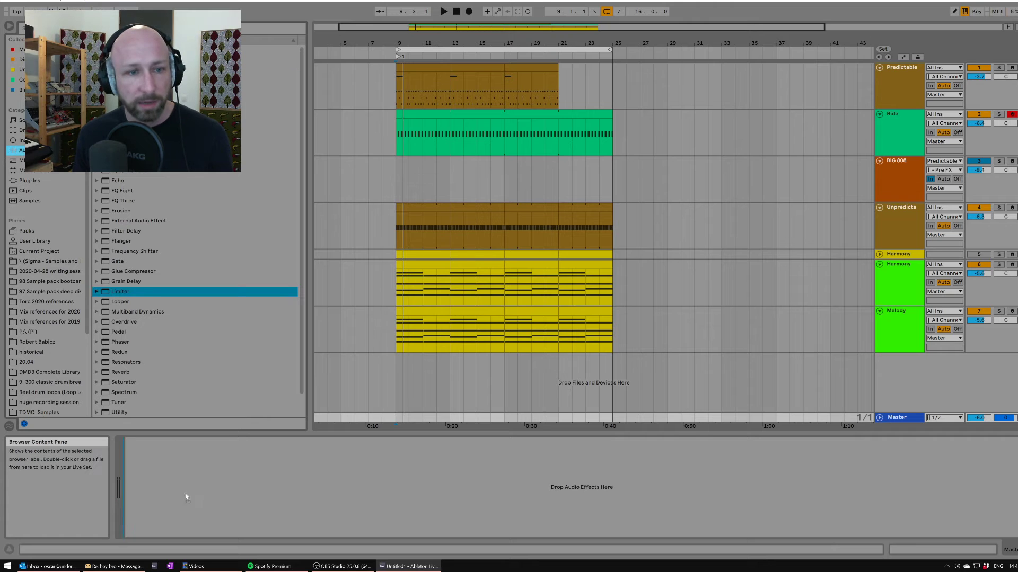
While the section plays, raise the Master volume slightly and set the Limiter's gain to 4.70 dB, ending with playback stopped.
{"action": "left_click_drag", "start_coordinate": [432, 518], "coordinate": [435, 517]}
{"action": "key", "text": "space"}
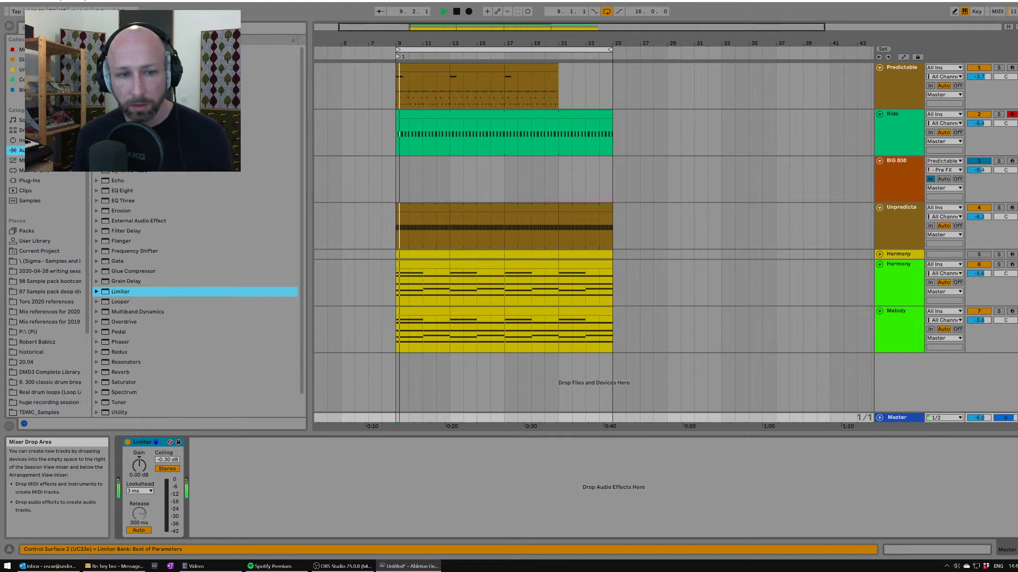
{"action": "left_click_drag", "start_coordinate": [978, 418], "coordinate": [978, 415]}
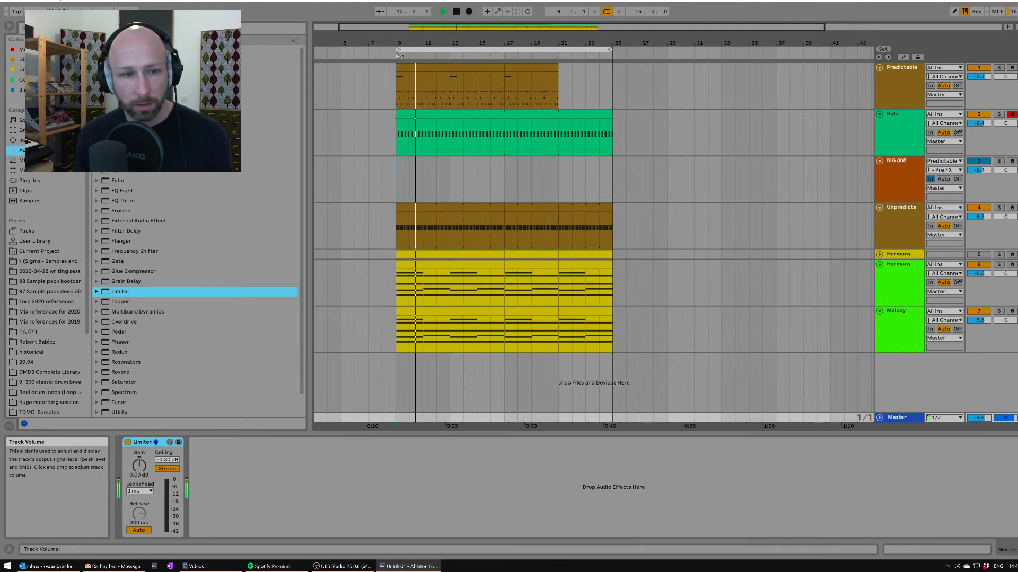
{"action": "left_click_drag", "start_coordinate": [139, 466], "coordinate": [139, 453]}
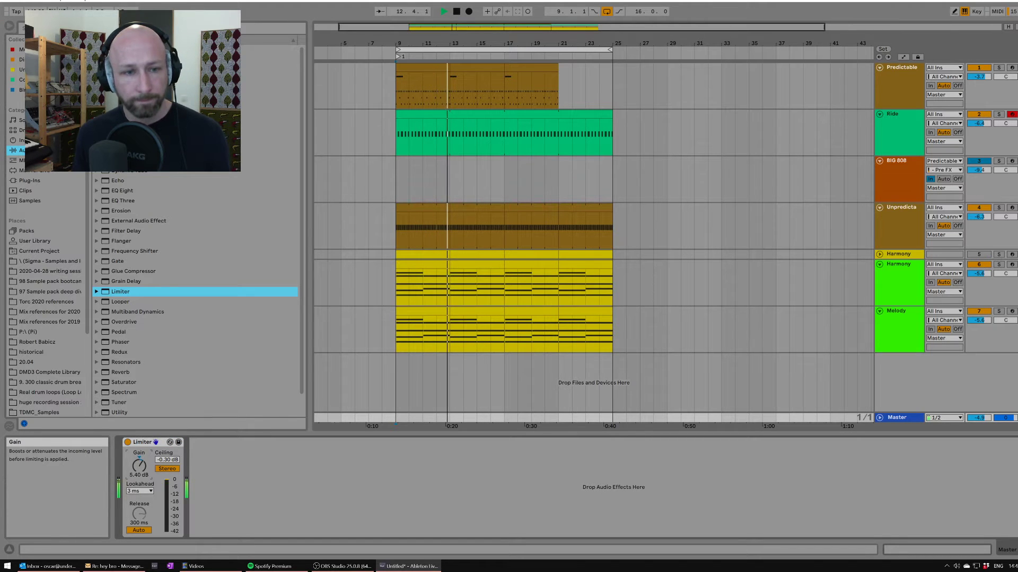
{"action": "left_click_drag", "start_coordinate": [138, 472], "coordinate": [138, 475]}
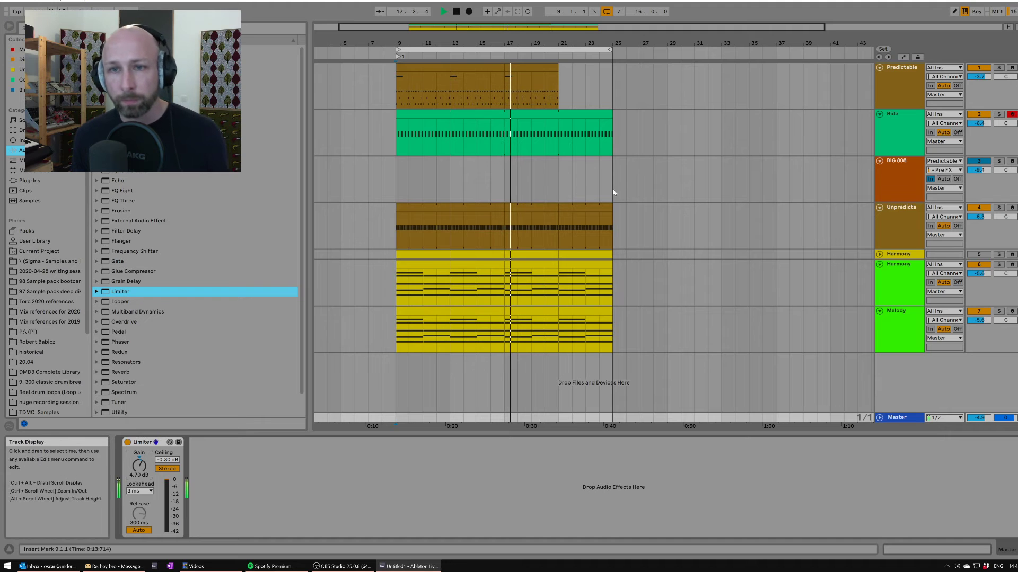
{"action": "left_click", "coordinate": [666, 189]}
{"action": "key", "text": "space"}
Fold the BIG 808 and Unpredictable tracks in the arrangement and select the Harmony track.
{"action": "left_click", "coordinate": [883, 165]}
{"action": "left_click", "coordinate": [879, 161]}
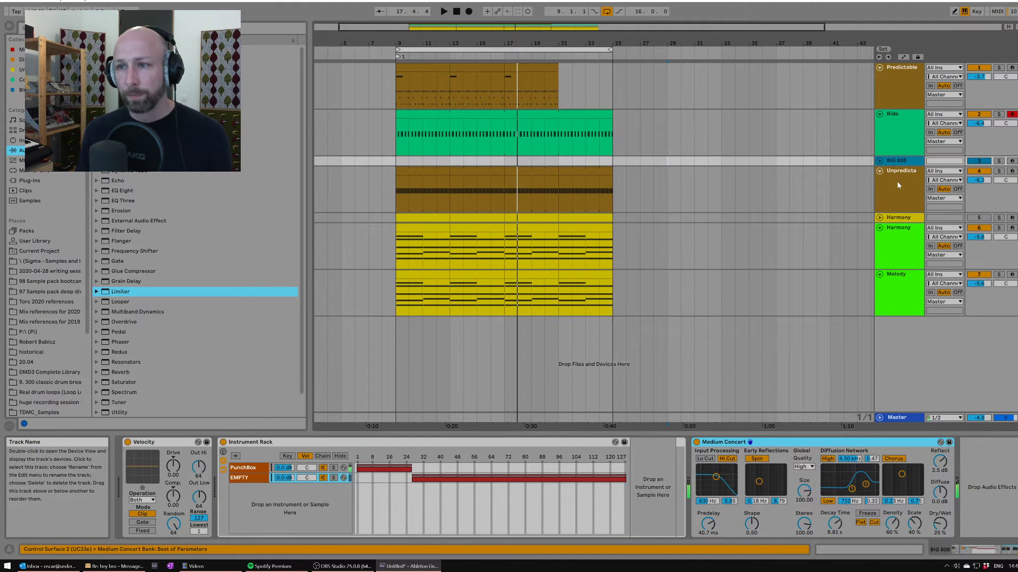
{"action": "left_click", "coordinate": [885, 173]}
{"action": "left_click", "coordinate": [879, 170]}
{"action": "left_click", "coordinate": [889, 182]}
{"action": "left_click", "coordinate": [891, 199]}
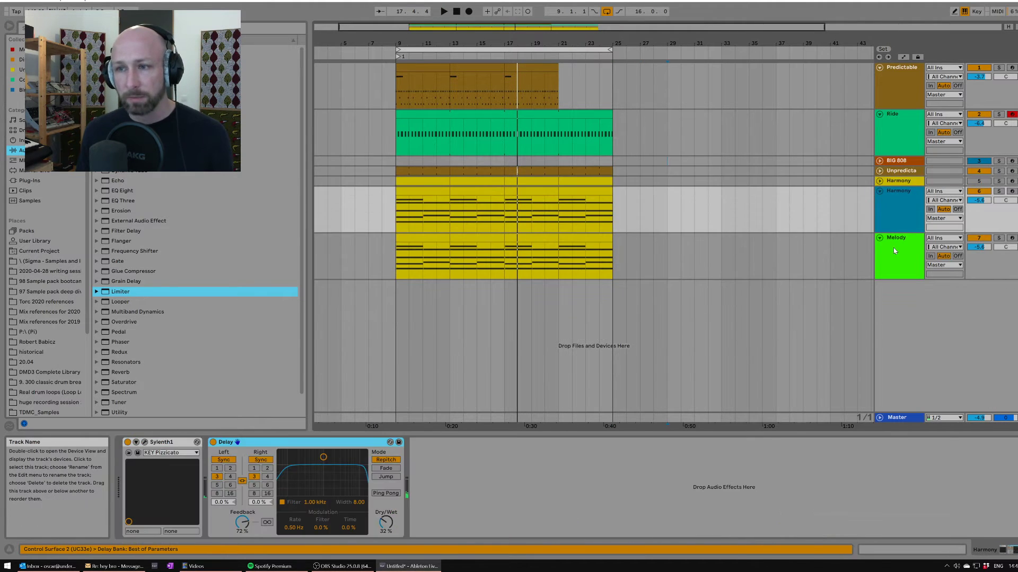
Insert a new MIDI track directly below the Melody track and select it.
{"action": "left_click", "coordinate": [892, 244]}
{"action": "left_click", "coordinate": [891, 229]}
{"action": "left_click", "coordinate": [898, 241]}
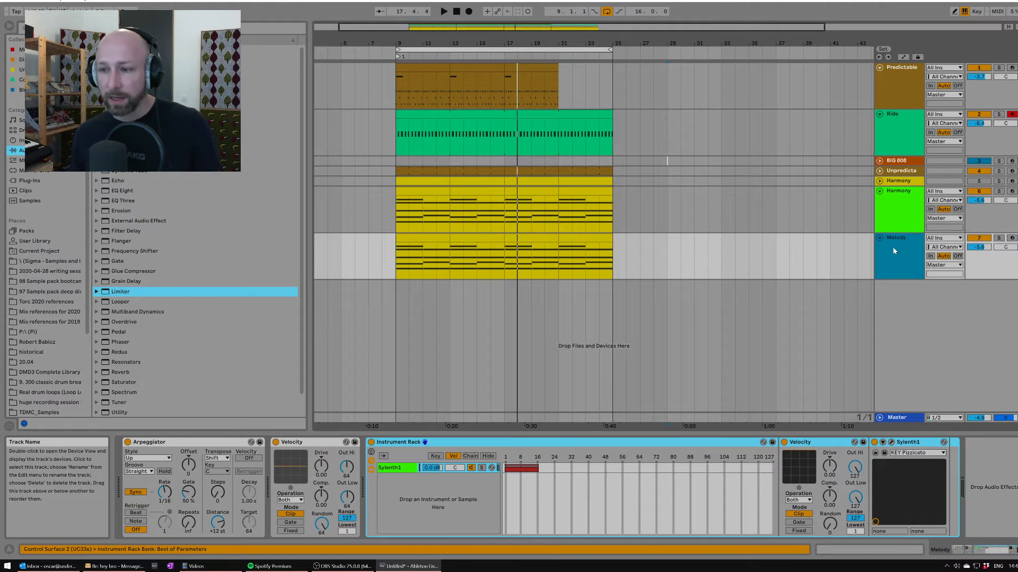
{"action": "key", "text": "ctrl+shift+t"}
{"action": "left_click", "coordinate": [907, 260]}
{"action": "left_click", "coordinate": [907, 295]}
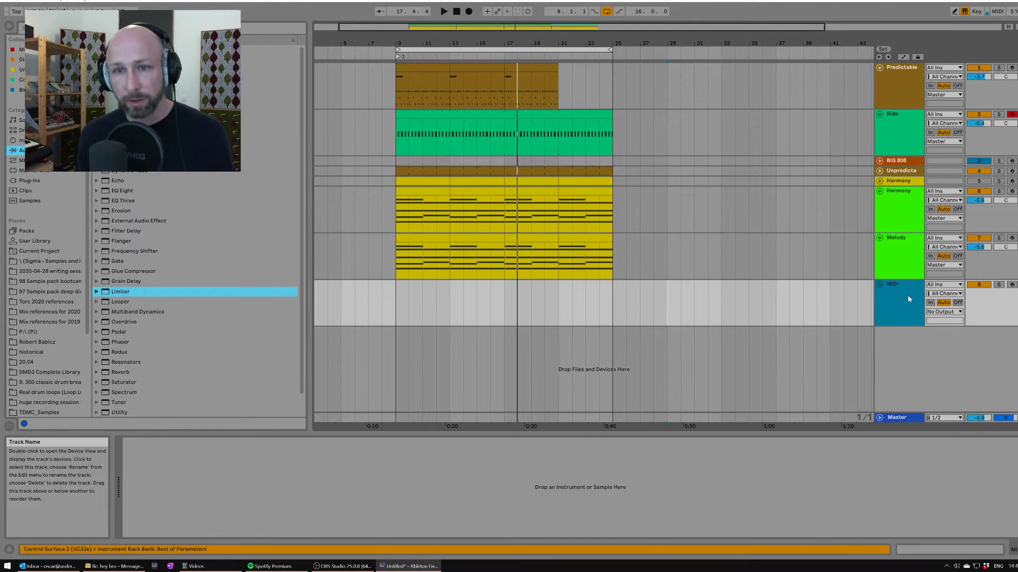
{"action": "left_click", "coordinate": [907, 265]}
{"action": "left_click", "coordinate": [906, 293]}
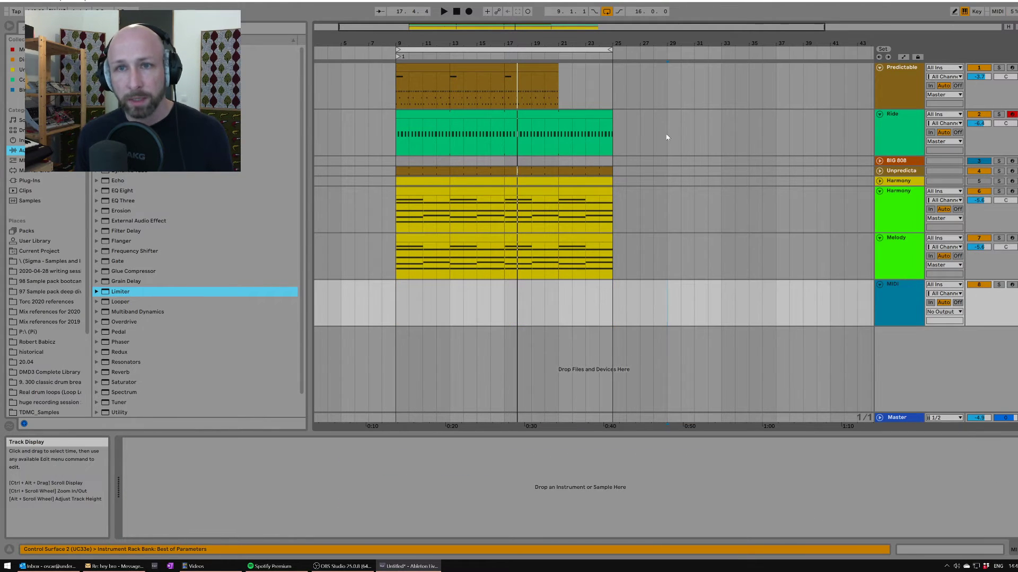
Copy the 16-bar Melody clip onto the new MIDI track so that it spans bars 9 to 25.
{"action": "left_click", "coordinate": [594, 307]}
{"action": "left_click_drag", "start_coordinate": [615, 303], "coordinate": [728, 302]}
{"action": "left_click", "coordinate": [523, 311]}
{"action": "left_click", "coordinate": [724, 300]}
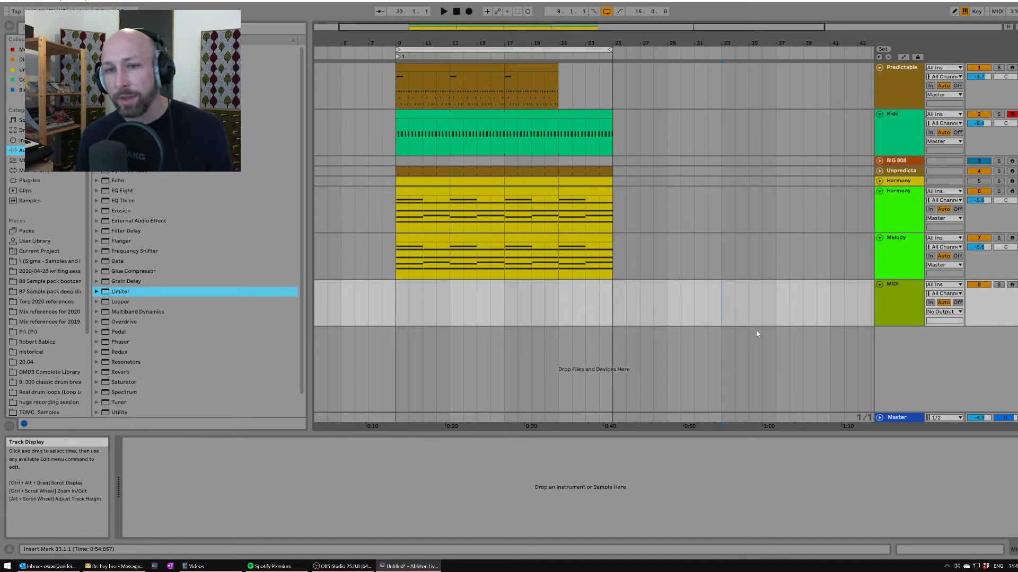
{"action": "left_click", "coordinate": [424, 240]}
{"action": "left_click_drag", "start_coordinate": [426, 239], "coordinate": [630, 292]}
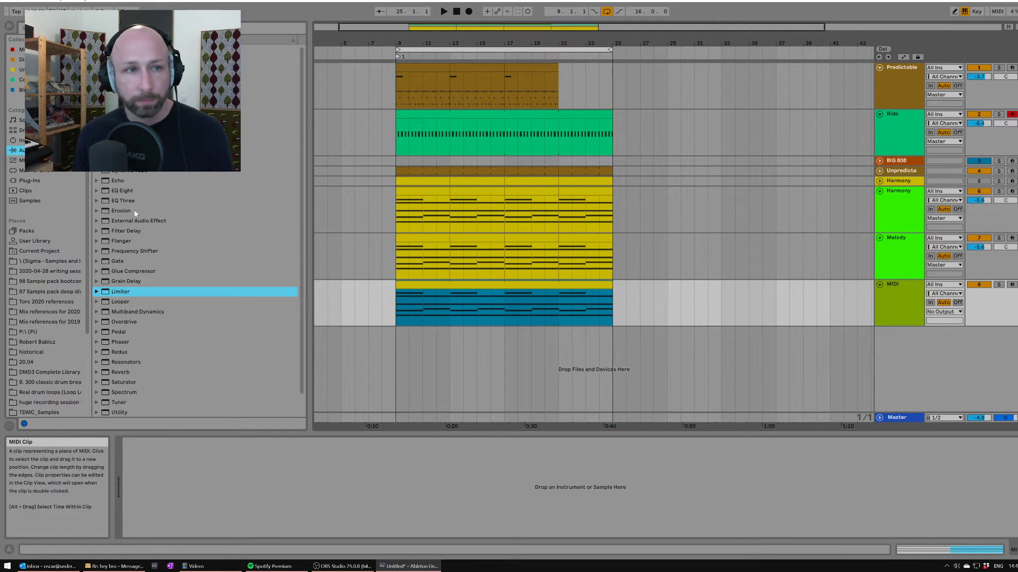
Load Operator onto the new MIDI track, play it briefly from bar 9 and solo the track.
{"action": "left_click", "coordinate": [42, 150]}
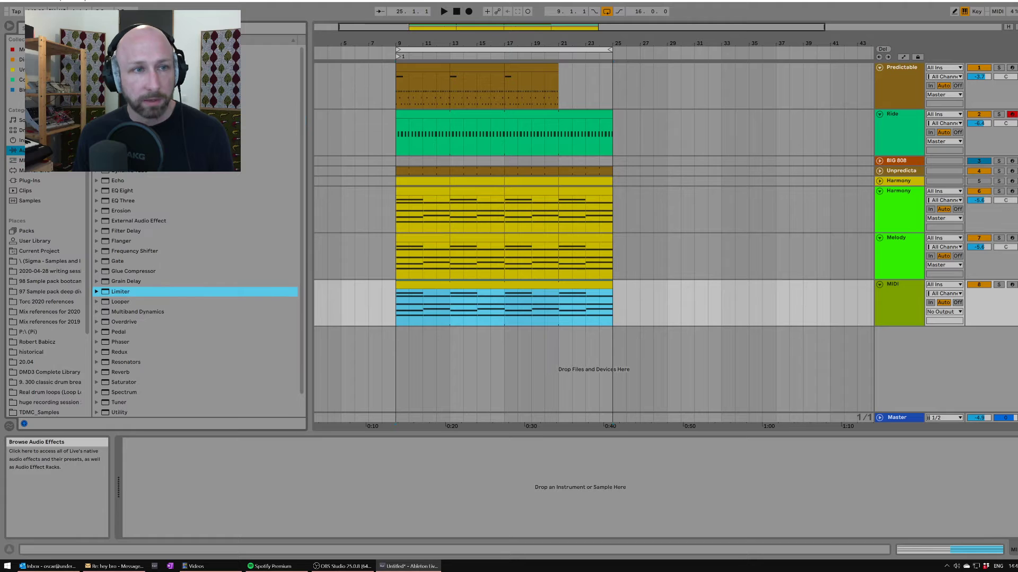
{"action": "left_click", "coordinate": [22, 141]}
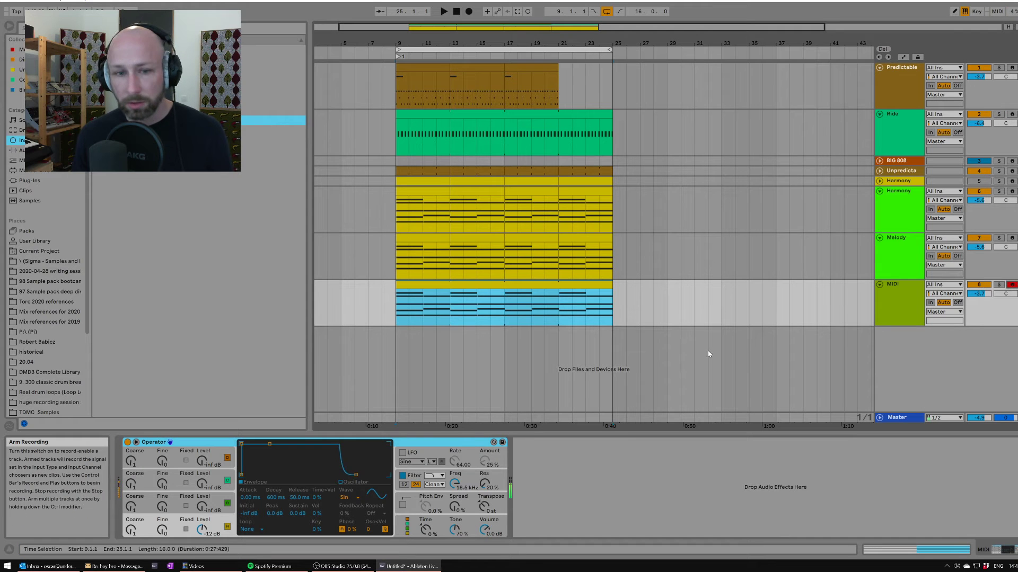
{"action": "key", "text": "space"}
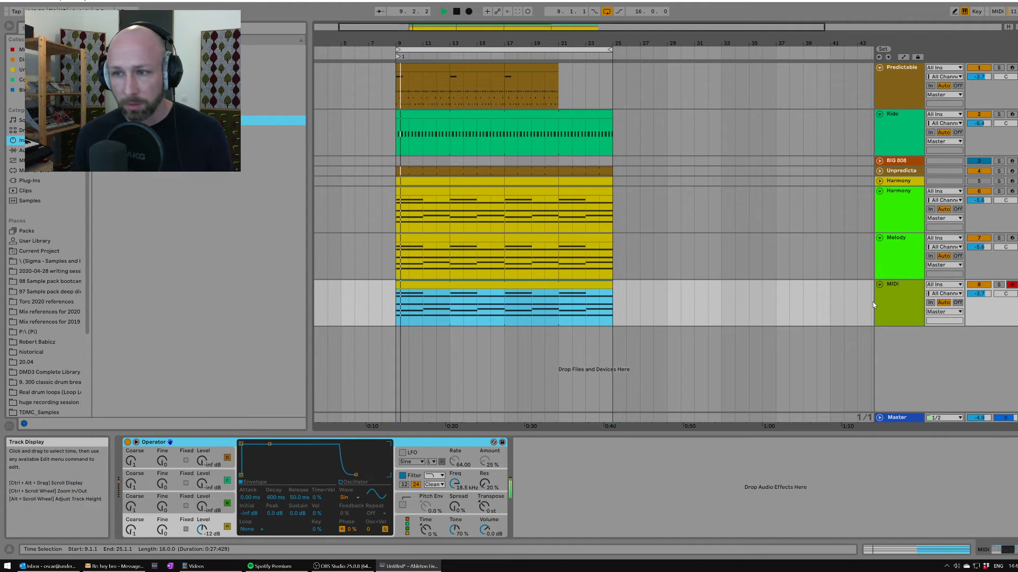
{"action": "key", "text": "space"}
{"action": "left_click", "coordinate": [998, 285]}
Open the new MIDI track's clip for note editing and select its A2 notes and its F2 note.
{"action": "left_click", "coordinate": [493, 288]}
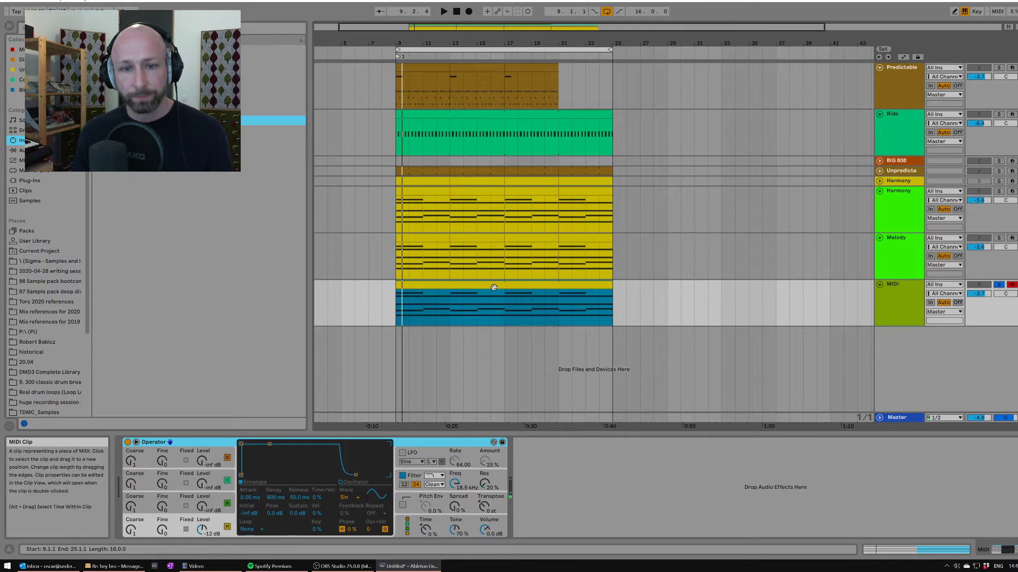
{"action": "double_click", "coordinate": [493, 287]}
{"action": "left_click_drag", "start_coordinate": [412, 380], "coordinate": [599, 443]}
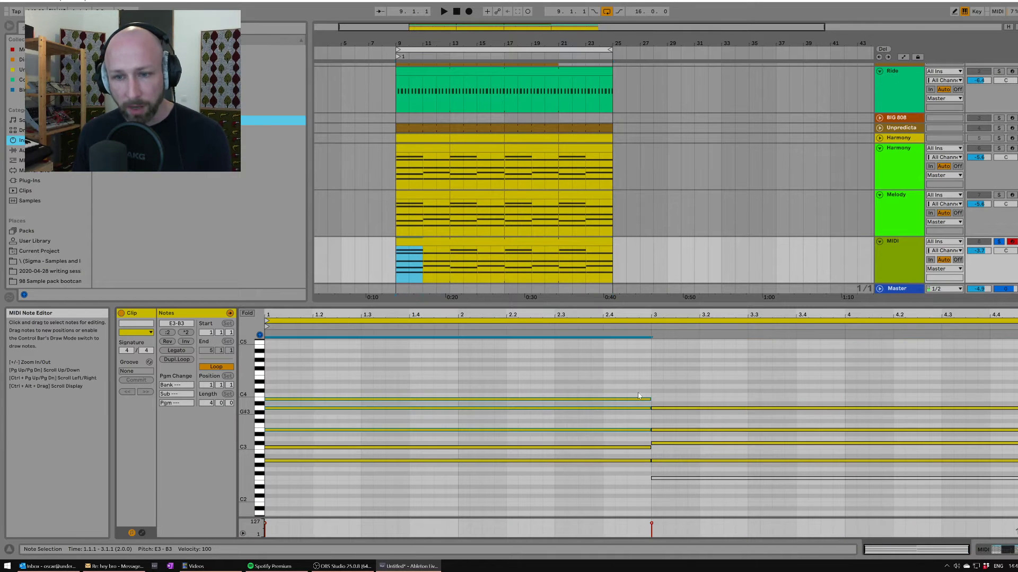
{"action": "left_click_drag", "start_coordinate": [539, 363], "coordinate": [676, 401]}
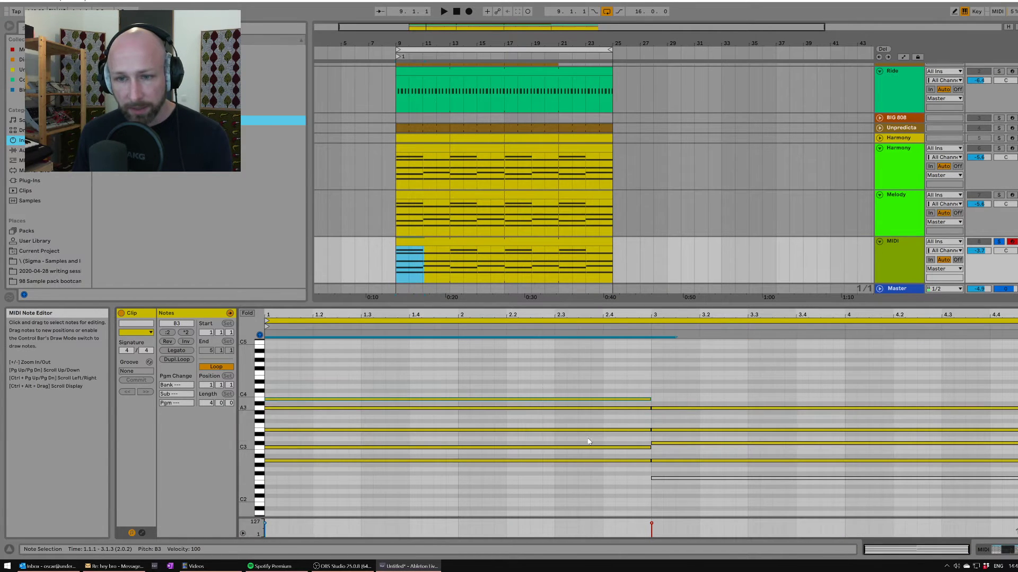
{"action": "left_click_drag", "start_coordinate": [511, 468], "coordinate": [558, 461]}
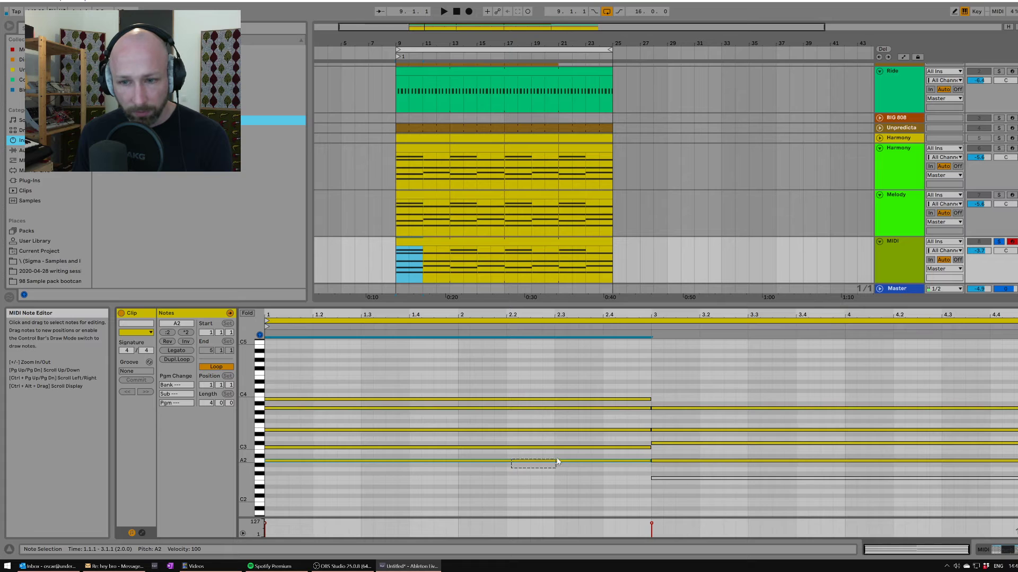
{"action": "left_click", "coordinate": [261, 464]}
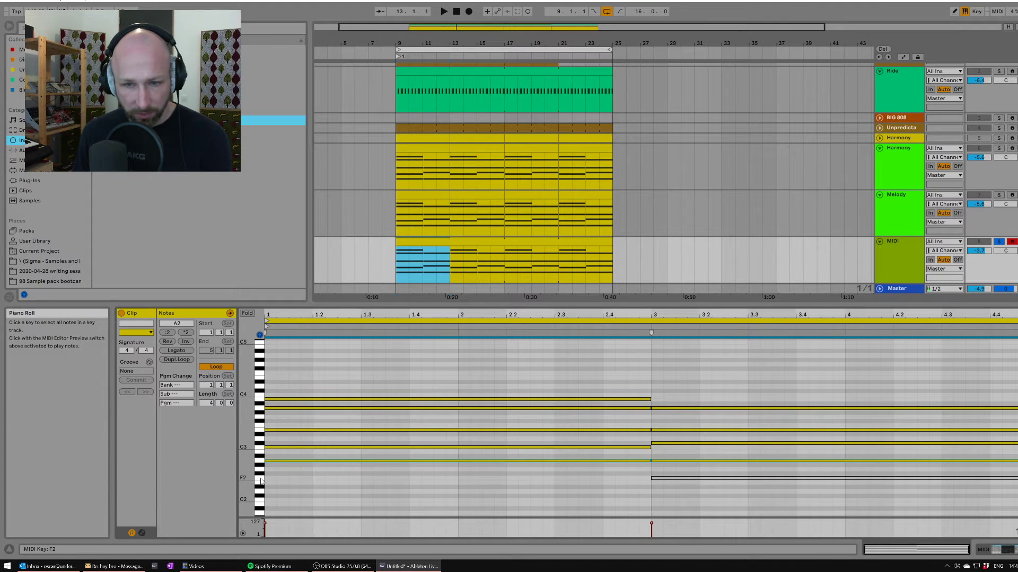
{"action": "left_click", "coordinate": [261, 480]}
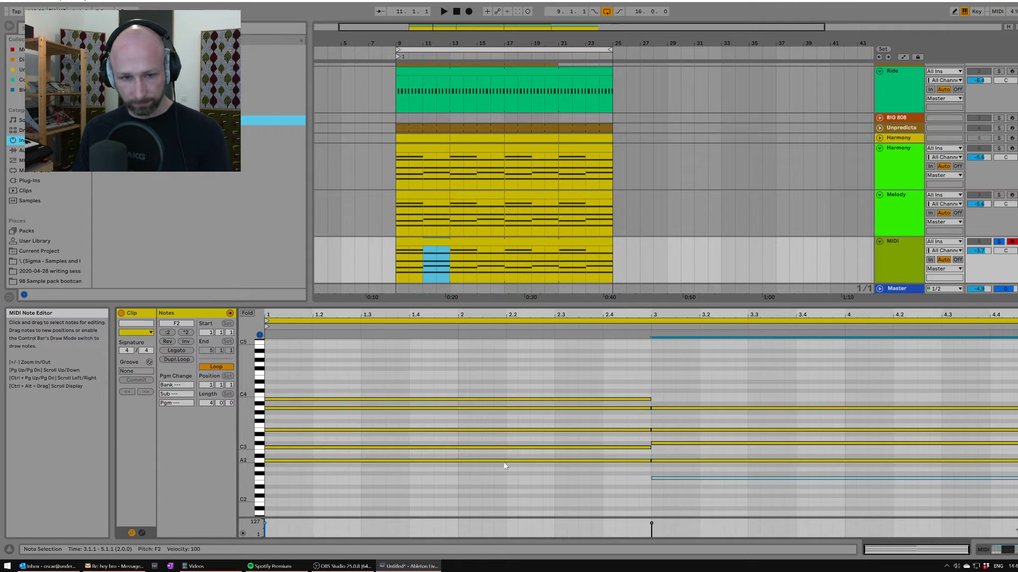
Deactivate every note except the opening A2 and the F2 from bar 3, and shorten the A2 to end at 1.2.3.
{"action": "left_click_drag", "start_coordinate": [677, 468], "coordinate": [709, 398]}
{"action": "left_click_drag", "start_coordinate": [651, 371], "coordinate": [337, 461]}
{"action": "right_click", "coordinate": [368, 465]}
{"action": "left_click", "coordinate": [414, 427]}
{"action": "left_click", "coordinate": [306, 471]}
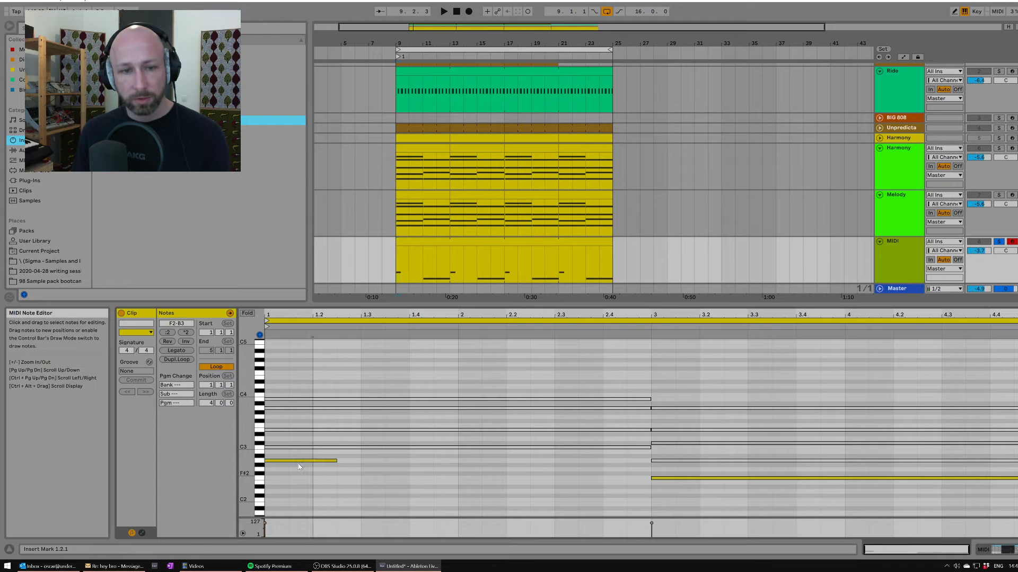
Duplicate the shortened A2 note four times in succession across the clip's first two bars.
{"action": "left_click", "coordinate": [300, 461]}
{"action": "key", "text": "ctrl+d"}
{"action": "key", "text": "ctrl+d"}
{"action": "key", "text": "ctrl+d"}
{"action": "key", "text": "ctrl+d"}
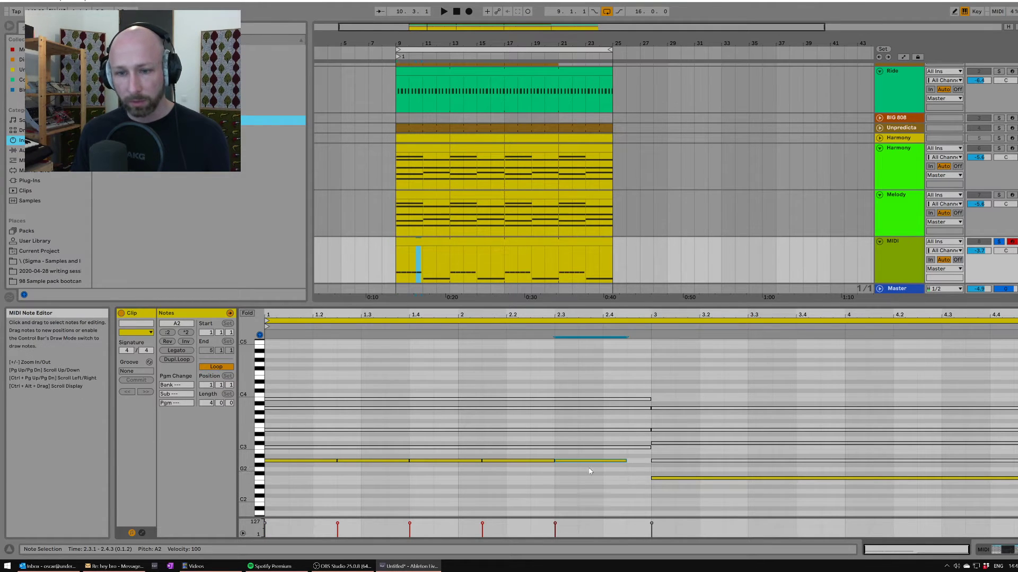
Duplicate the A2 note once more, copy it down to F2 at bar 3, and duplicate that F2 note five times.
{"action": "key", "text": "ctrl+d"}
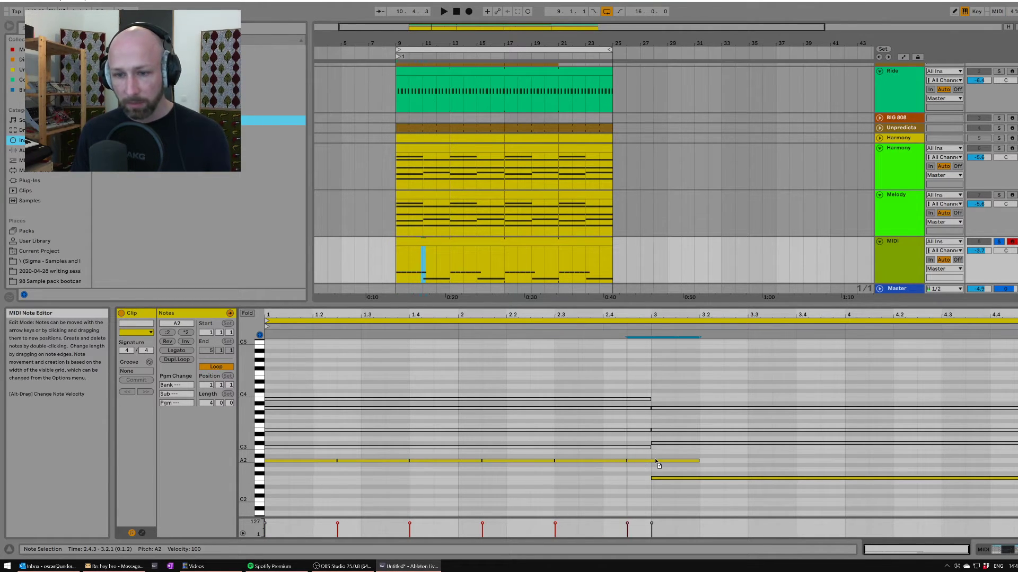
{"action": "left_click_drag", "start_coordinate": [654, 462], "coordinate": [675, 479]}
{"action": "key", "text": "ctrl+d"}
{"action": "key", "text": "ctrl+d"}
{"action": "key", "text": "ctrl+d"}
{"action": "key", "text": "ctrl+d"}
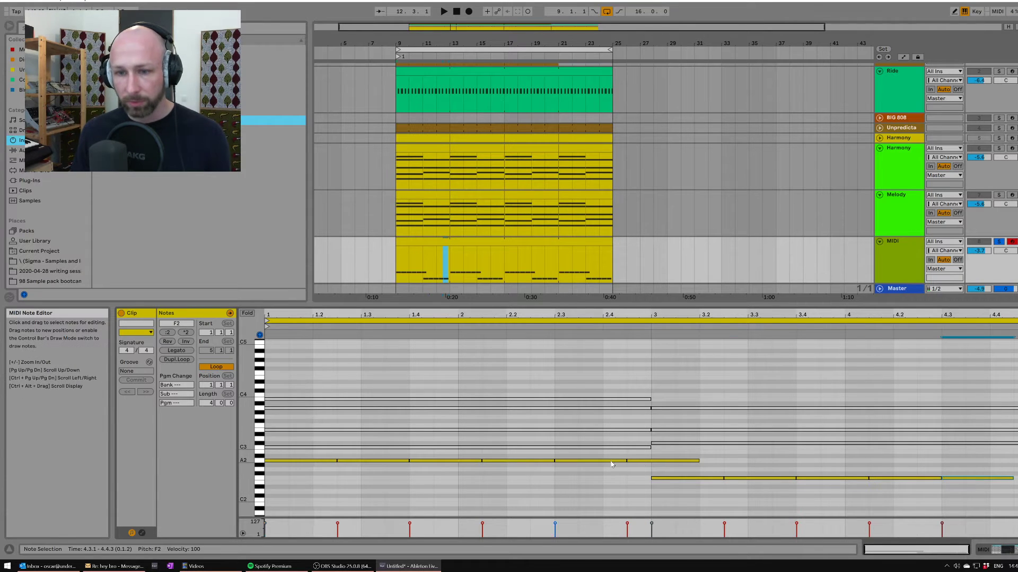
{"action": "key", "text": "ctrl+d"}
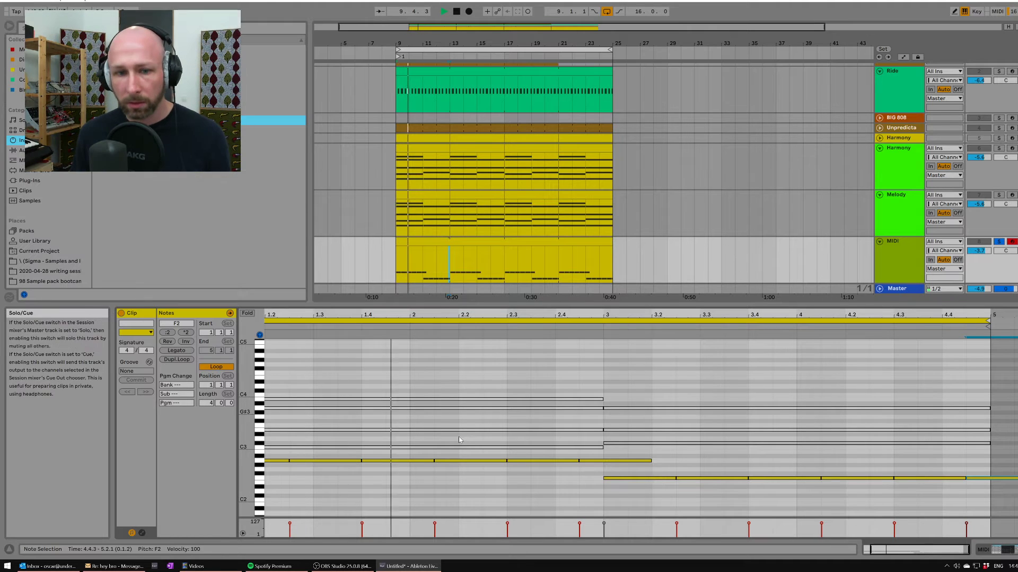
Shorten all the notes in the clip to leave gaps between the bass notes, and play the section with the track unsoloed.
{"action": "key", "text": "space"}
{"action": "key", "text": "ctrl+a"}
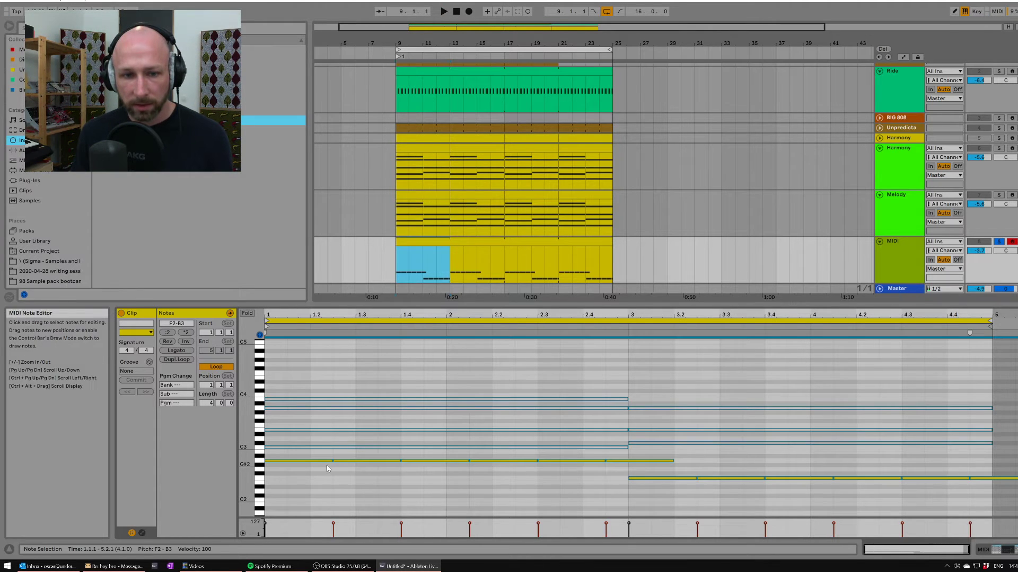
{"action": "mouse_move", "coordinate": [324, 460]}
{"action": "left_mouse_down"}
{"action": "mouse_move", "coordinate": [285, 458]}
{"action": "mouse_move", "coordinate": [311, 458]}
{"action": "left_mouse_up"}
{"action": "key", "text": "space"}
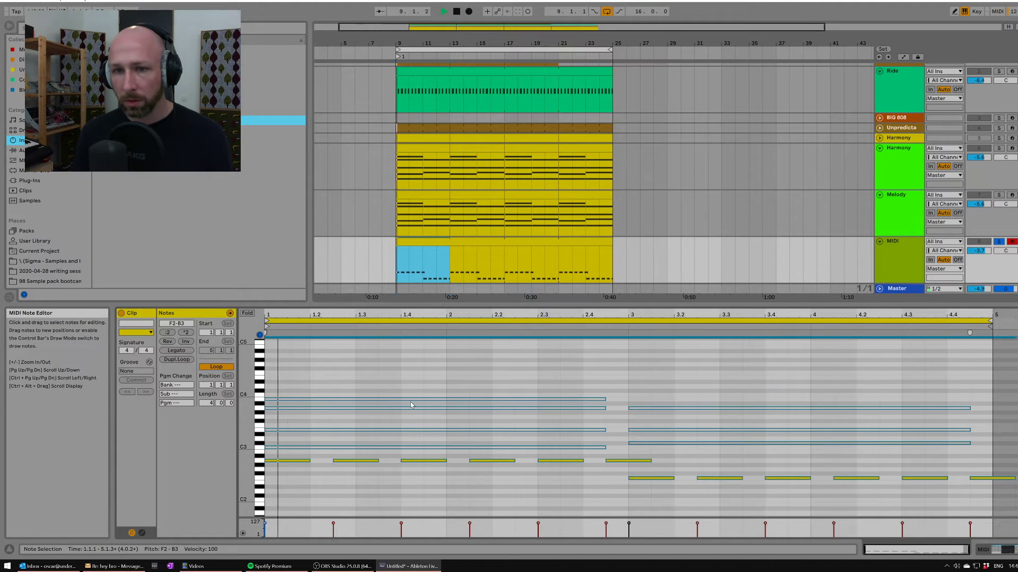
{"action": "left_click", "coordinate": [901, 259]}
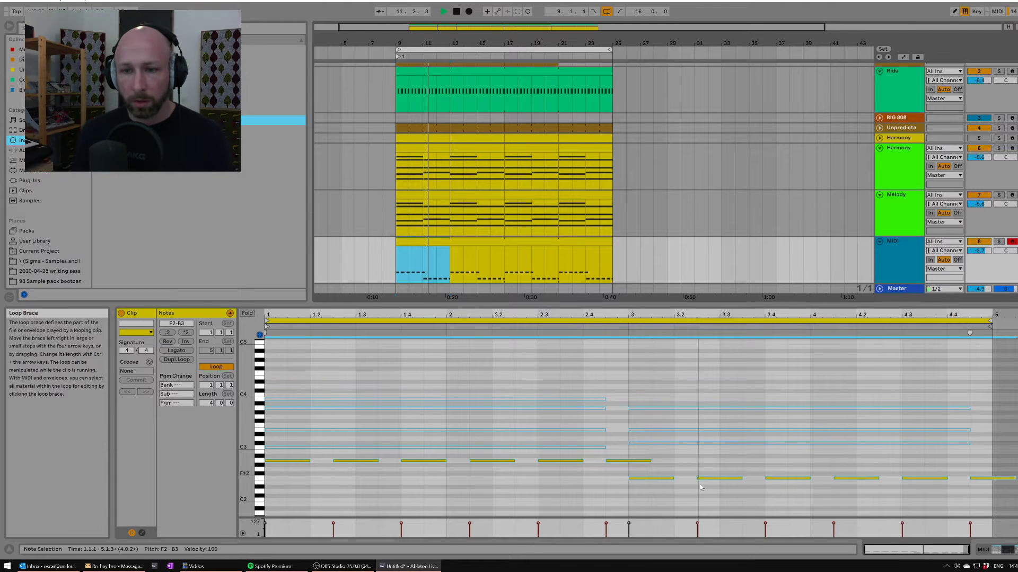
Transpose all the F2 notes from bar 3 onward up to C#3 and play the clip.
{"action": "key", "text": "space"}
{"action": "left_click_drag", "start_coordinate": [634, 495], "coordinate": [997, 470]}
{"action": "key", "text": "Up"}
{"action": "key", "text": "Up"}
{"action": "key", "text": "Up"}
{"action": "key", "text": "Up"}
{"action": "key", "text": "Up"}
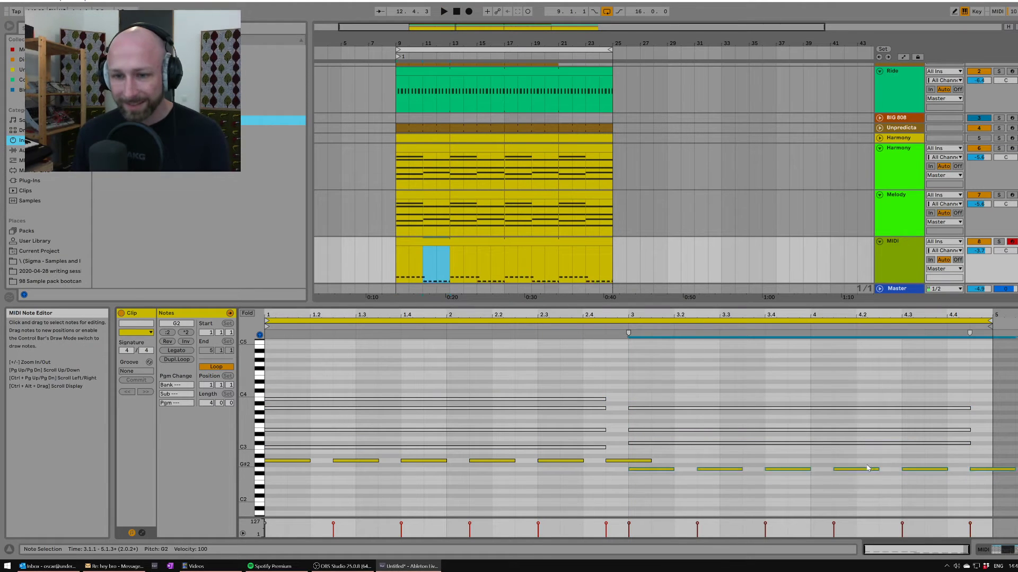
{"action": "key", "text": "Up"}
{"action": "key", "text": "Up"}
{"action": "key", "text": "Up"}
{"action": "key", "text": "space"}
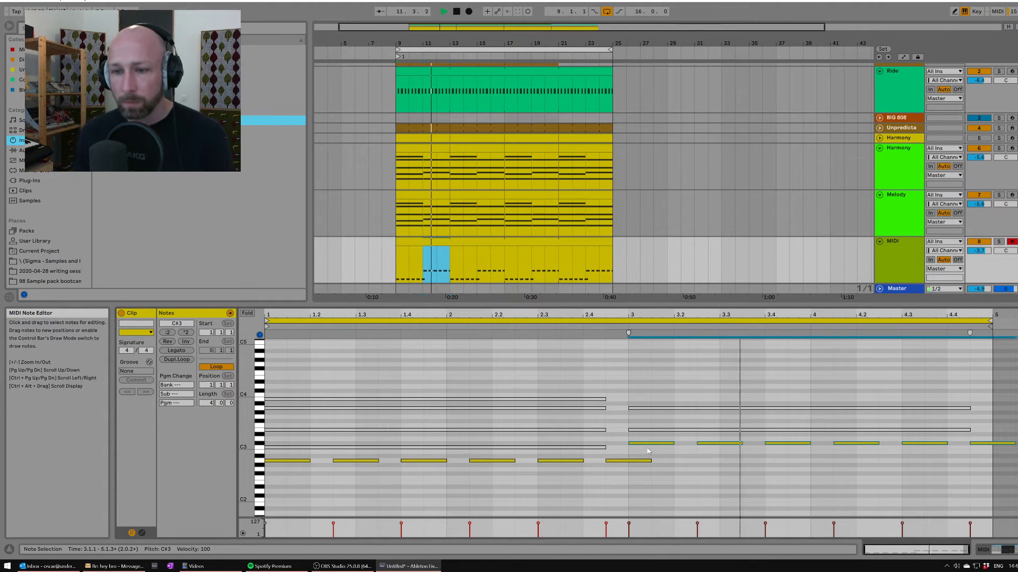
Raise the C#3 note at 4.3.1 to E3 and the clip's last C#3 note to A3.
{"action": "left_click", "coordinate": [933, 460]}
{"action": "left_click", "coordinate": [940, 444]}
{"action": "key", "text": "Up"}
{"action": "key", "text": "Up"}
{"action": "key", "text": "Up"}
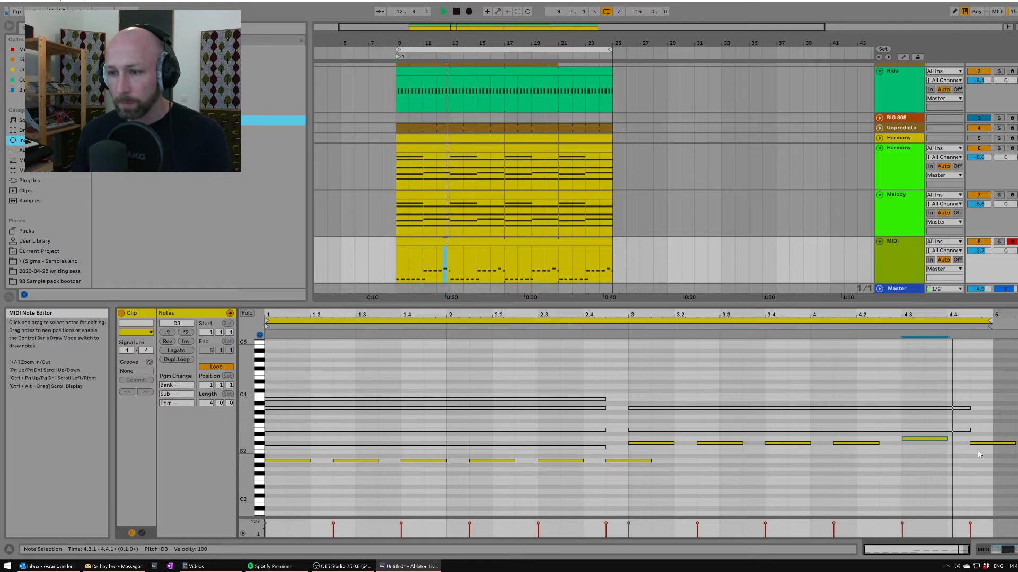
{"action": "left_click", "coordinate": [982, 443]}
{"action": "key", "text": "Up"}
{"action": "key", "text": "Up"}
{"action": "key", "text": "Up"}
{"action": "key", "text": "Up"}
{"action": "key", "text": "Up"}
{"action": "key", "text": "Up"}
{"action": "key", "text": "Up"}
{"action": "key", "text": "Up"}
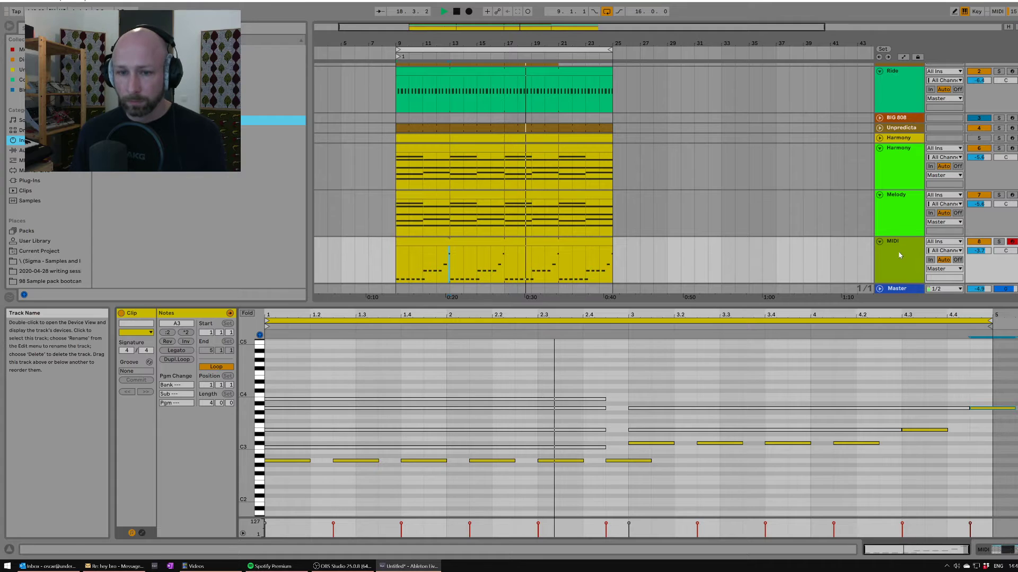
Stop playback and show the Operator device on the bassline track.
{"action": "scroll", "coordinate": [761, 248], "scroll_direction": "down", "scroll_amount": 1}
{"action": "scroll", "coordinate": [768, 245], "scroll_direction": "up", "scroll_amount": 2}
{"action": "scroll", "coordinate": [779, 241], "scroll_direction": "down", "scroll_amount": 2}
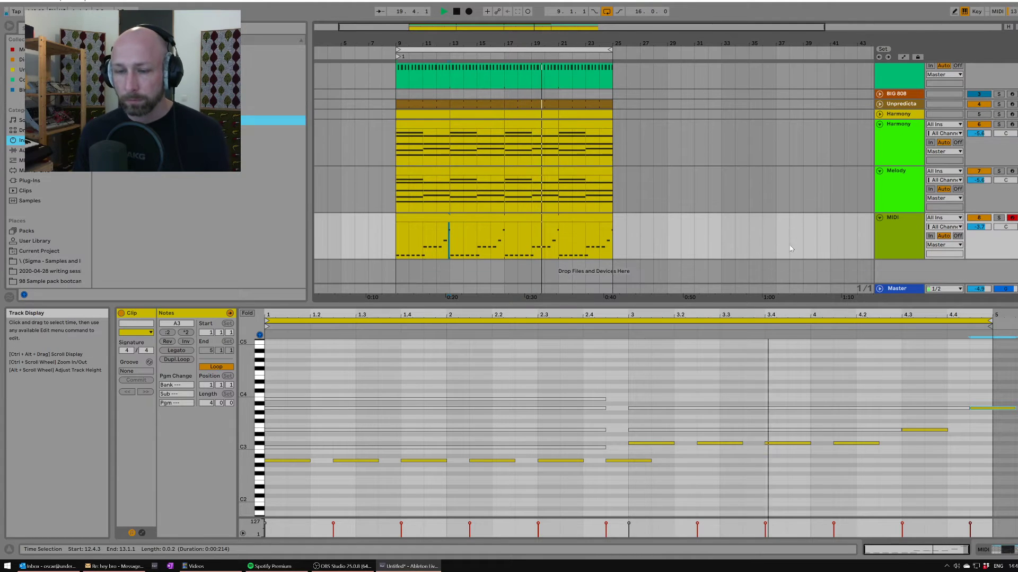
{"action": "left_click", "coordinate": [895, 237]}
{"action": "key", "text": "space"}
{"action": "double_click", "coordinate": [897, 235]}
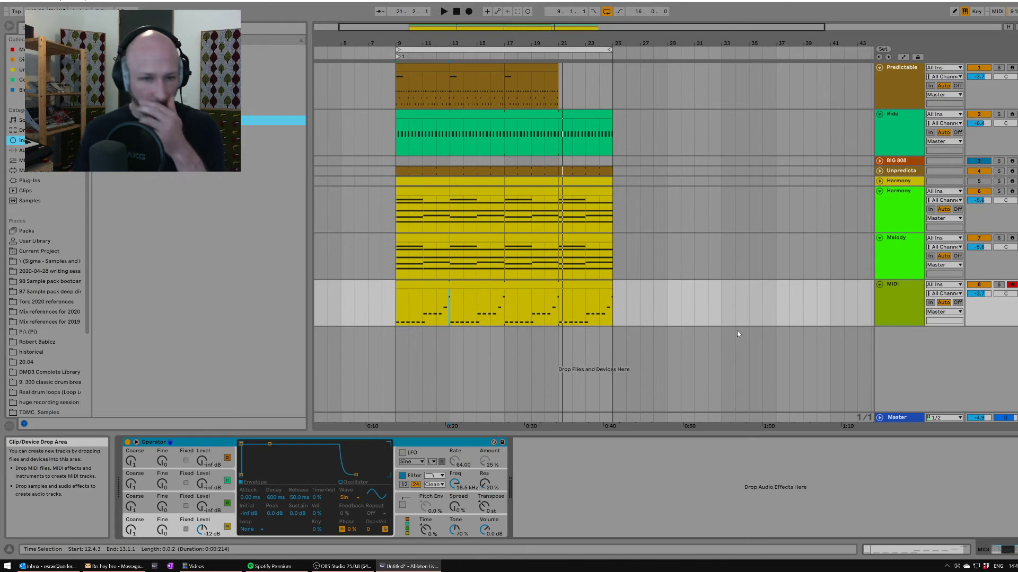
Insert a new MIDI track below the bassline track and load Operator onto it.
{"action": "left_click", "coordinate": [882, 295]}
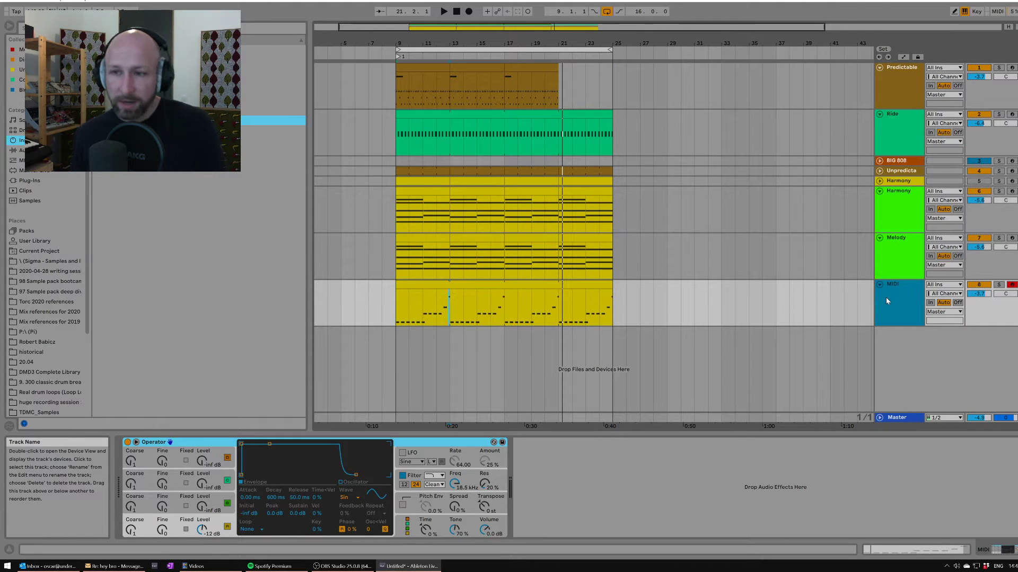
{"action": "key", "text": "ctrl+shift+t"}
{"action": "left_click", "coordinate": [900, 346]}
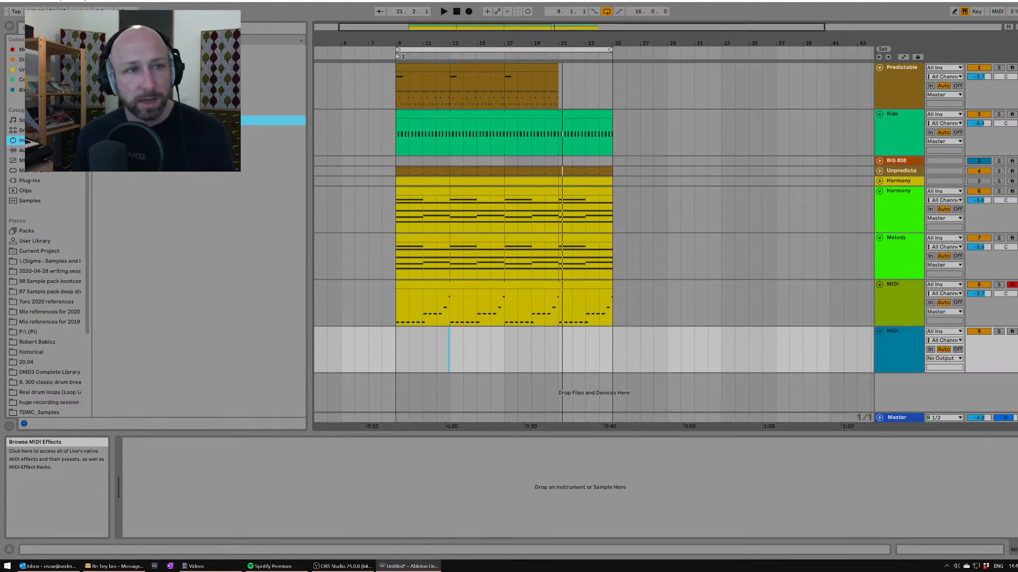
{"action": "left_click", "coordinate": [564, 359]}
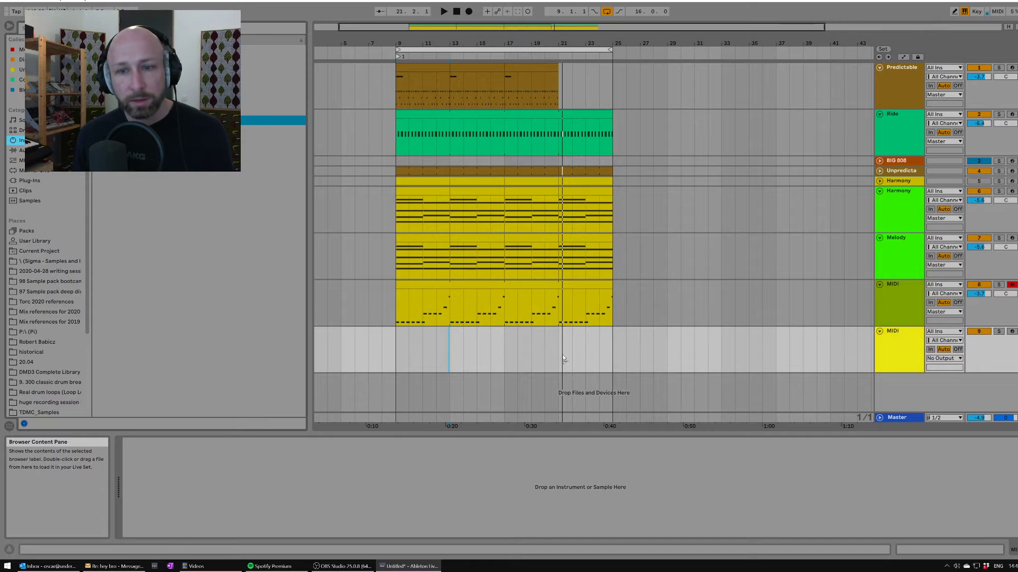
{"action": "left_click", "coordinate": [918, 250]}
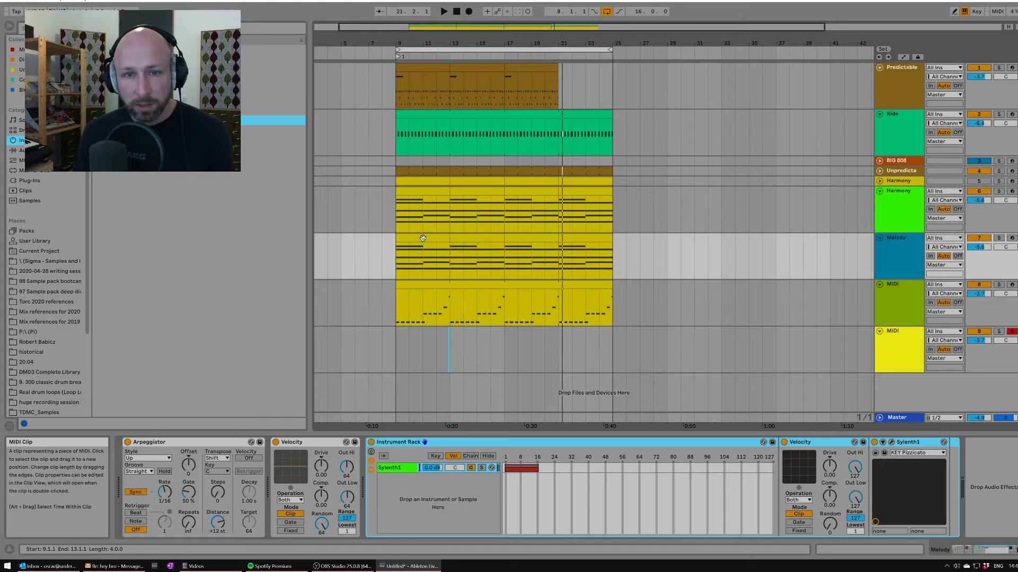
{"action": "left_click_drag", "start_coordinate": [423, 238], "coordinate": [612, 332]}
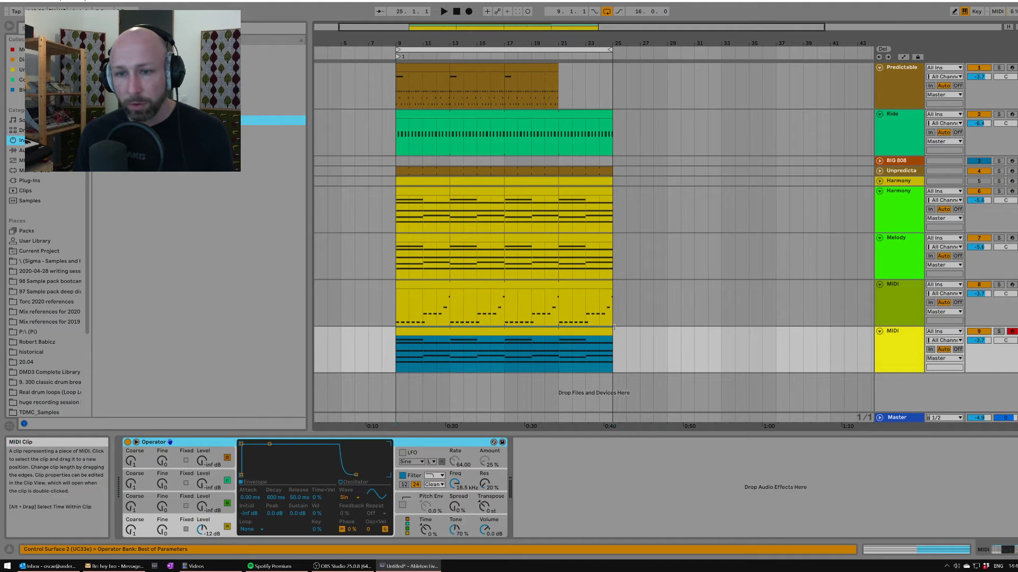
{"action": "left_click", "coordinate": [199, 429]}
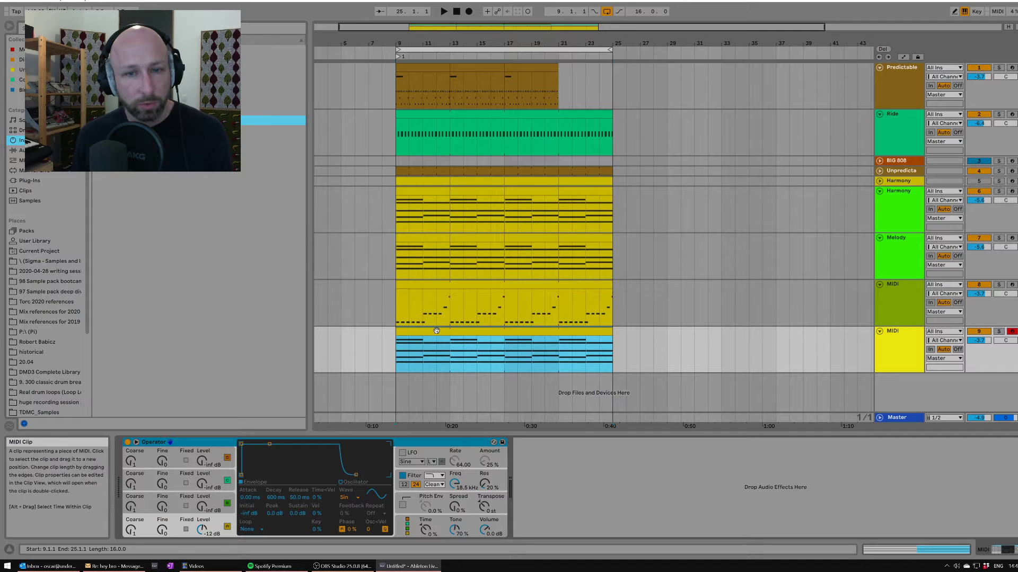
{"action": "left_click", "coordinate": [455, 341]}
{"action": "key", "text": "Delete"}
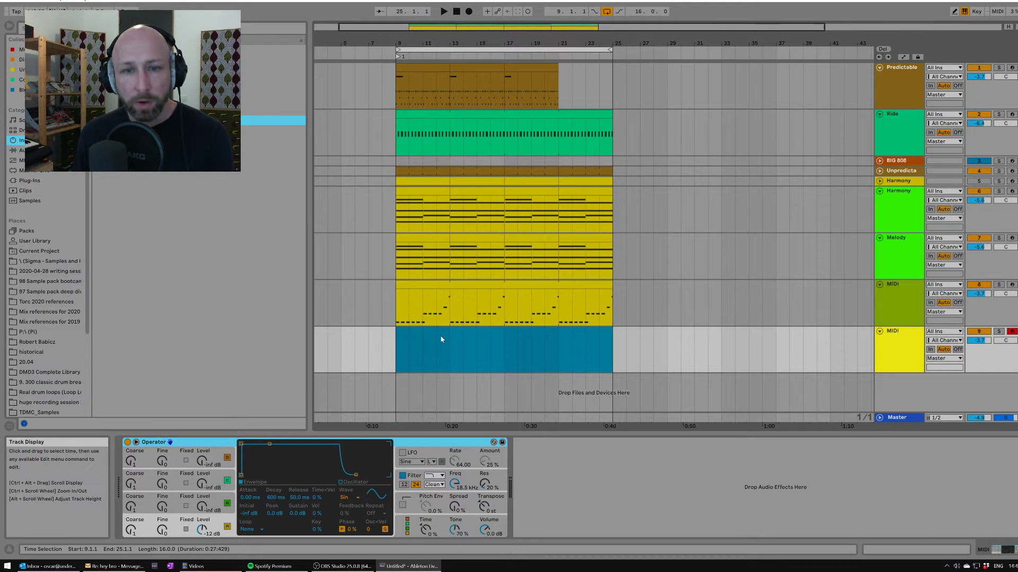
Create an empty four-bar MIDI clip from bar 9 on the new track and rename the track "spicy lead".
{"action": "left_click_drag", "start_coordinate": [397, 347], "coordinate": [450, 347]}
{"action": "key", "text": "ctrl+shift+m"}
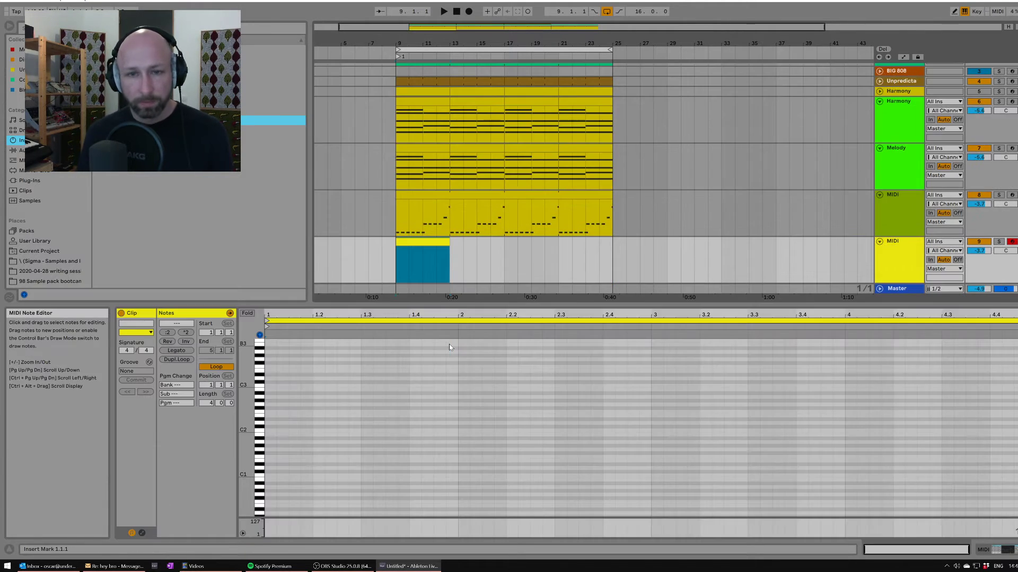
{"action": "left_click", "coordinate": [906, 232]}
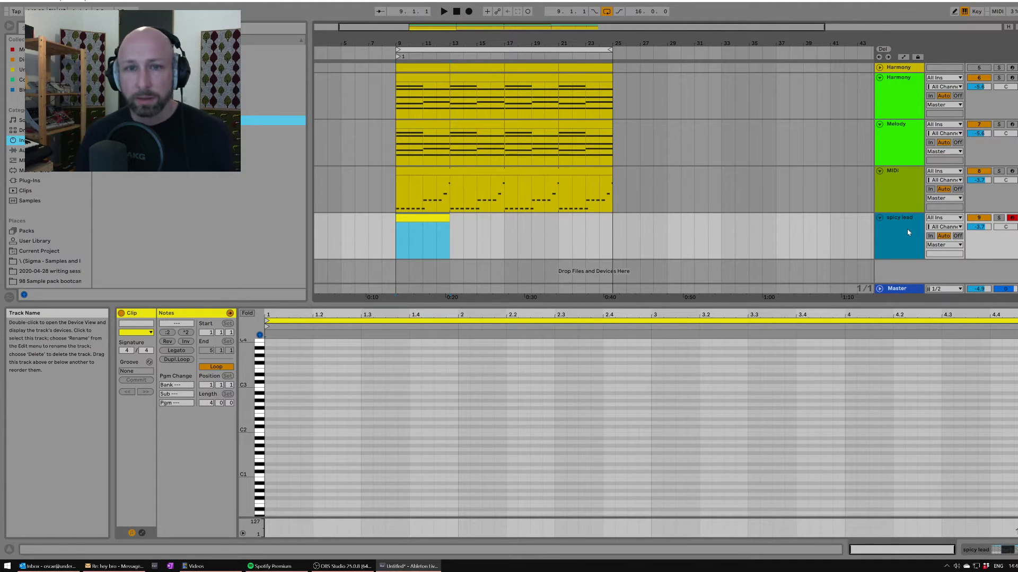
Enter a sixteenth-note C2 at the start of the spicy lead clip and duplicate it repeatedly to fill the first bar.
{"action": "right_click", "coordinate": [336, 427]}
{"action": "left_click", "coordinate": [427, 387]}
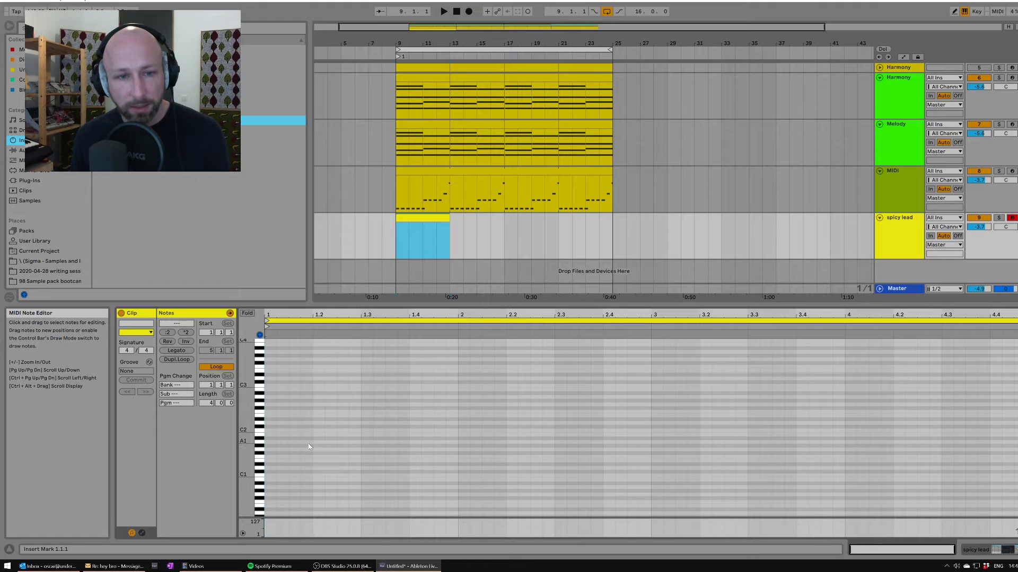
{"action": "double_click", "coordinate": [269, 431]}
{"action": "key", "text": "ctrl+d"}
{"action": "key", "text": "ctrl+d"}
{"action": "key", "text": "ctrl+d"}
{"action": "key", "text": "ctrl+d"}
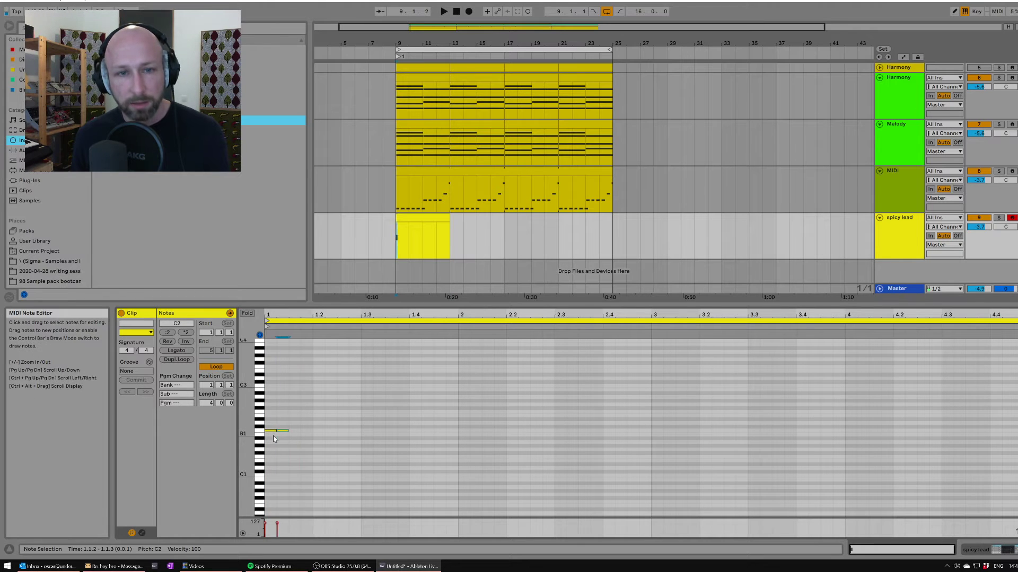
{"action": "key", "text": "ctrl+d"}
{"action": "key", "text": "ctrl+d"}
{"action": "key", "text": "ctrl+d"}
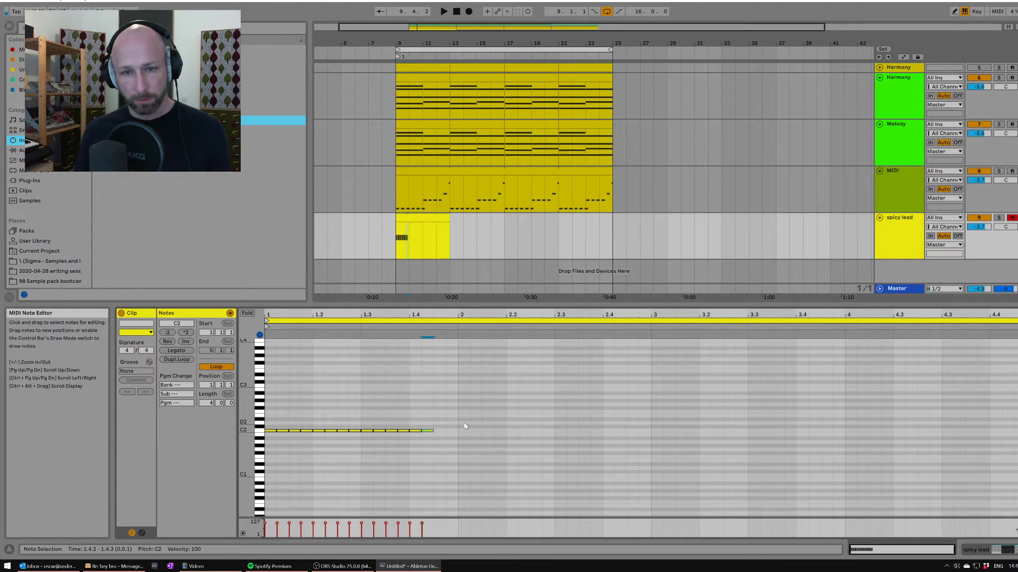
Shorten the spicy lead clip's loop to one bar, ending at 2.1.1.
{"action": "left_click_drag", "start_coordinate": [1017, 320], "coordinate": [460, 343]}
{"action": "left_click_drag", "start_coordinate": [281, 314], "coordinate": [281, 354]}
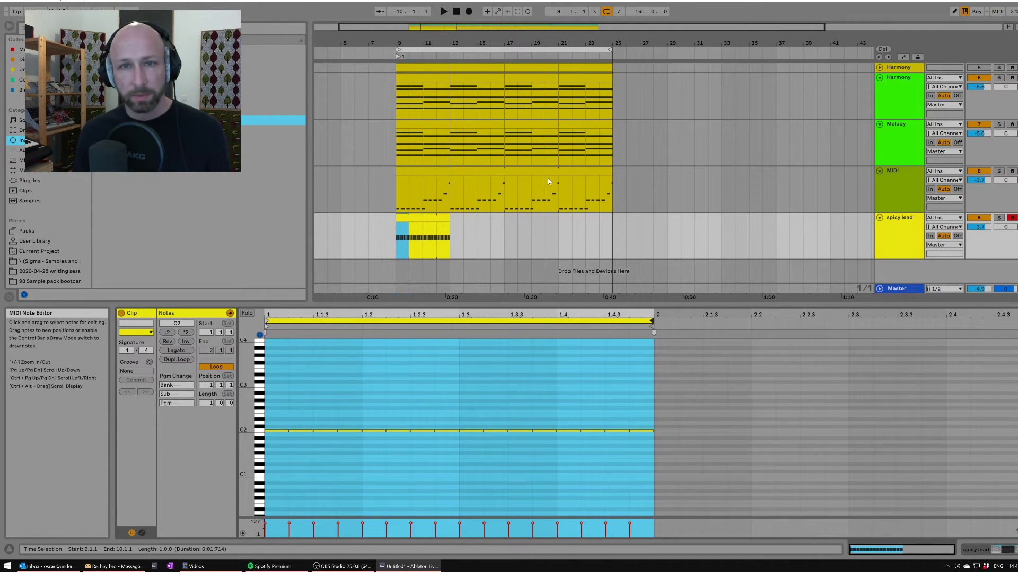
{"action": "scroll", "coordinate": [409, 485], "scroll_direction": "up", "scroll_amount": 2}
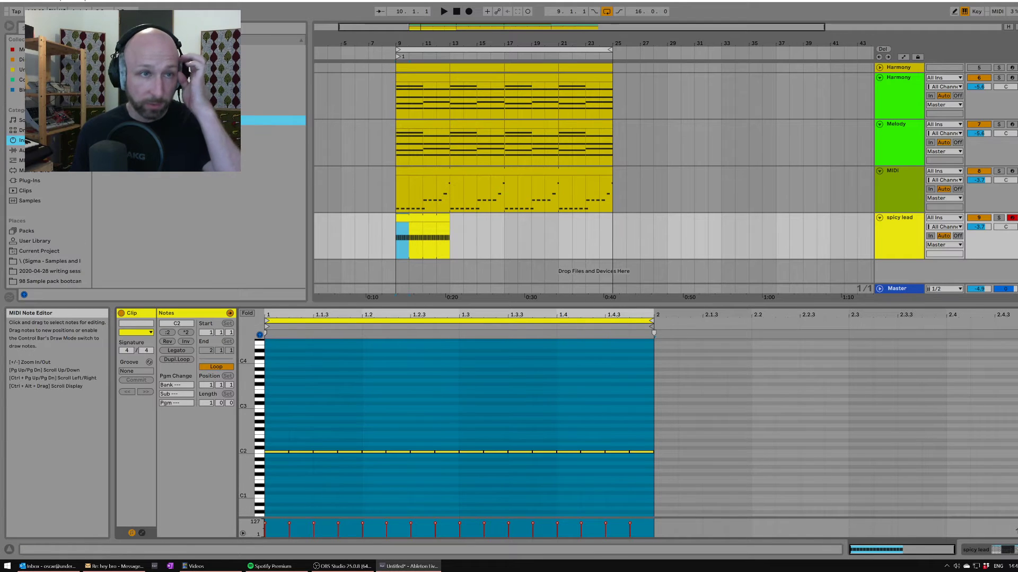
Add a Random MIDI effect before Operator on the spicy lead track, with Chance at 100% and Choices at 24.
{"action": "left_click", "coordinate": [22, 150]}
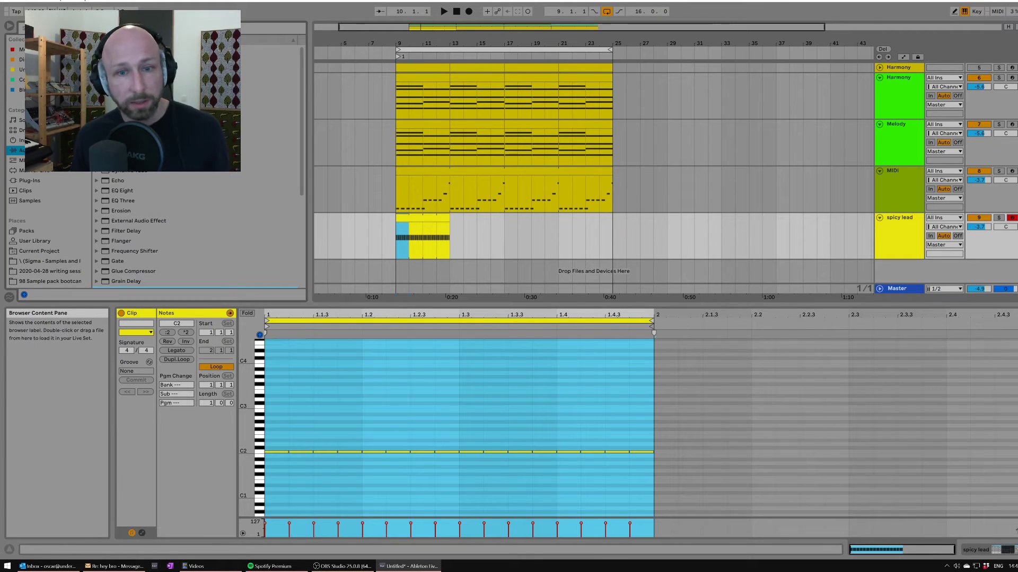
{"action": "left_click", "coordinate": [906, 225]}
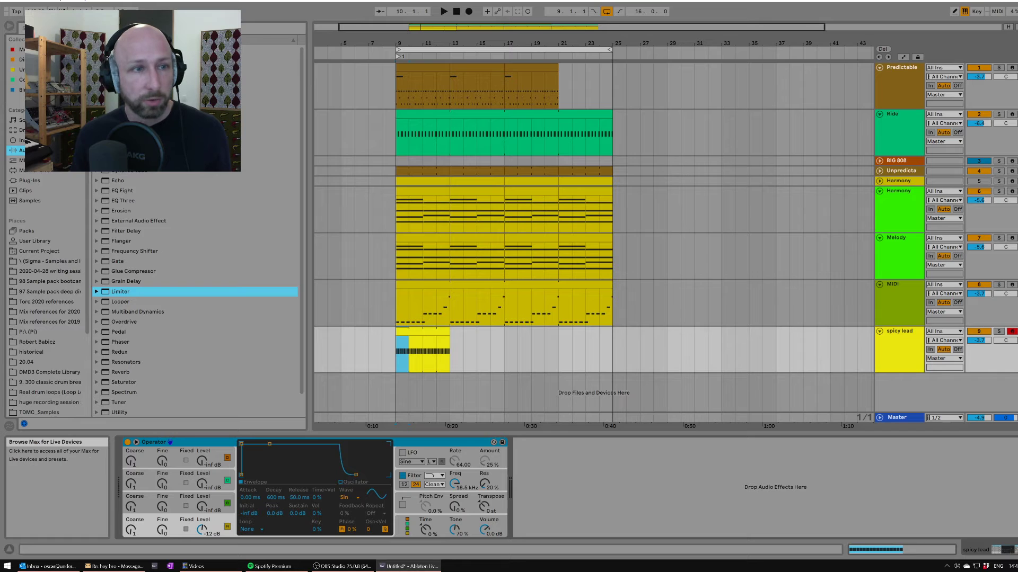
{"action": "left_click", "coordinate": [23, 160]}
{"action": "mouse_move", "coordinate": [124, 100]}
{"action": "left_mouse_down"}
{"action": "mouse_move", "coordinate": [125, 457]}
{"action": "mouse_move", "coordinate": [135, 473]}
{"action": "left_mouse_up"}
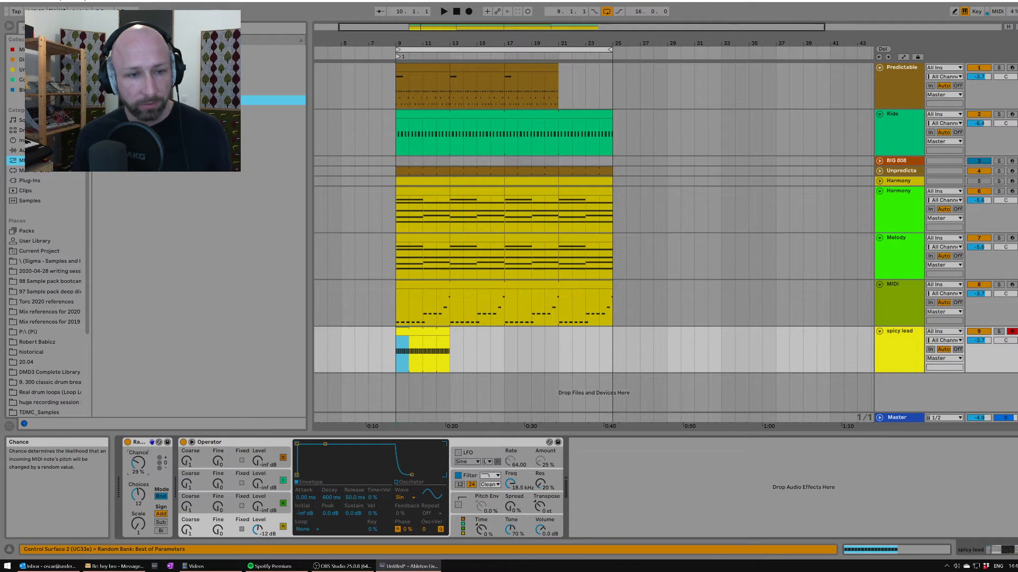
{"action": "left_click_drag", "start_coordinate": [138, 463], "coordinate": [138, 455]}
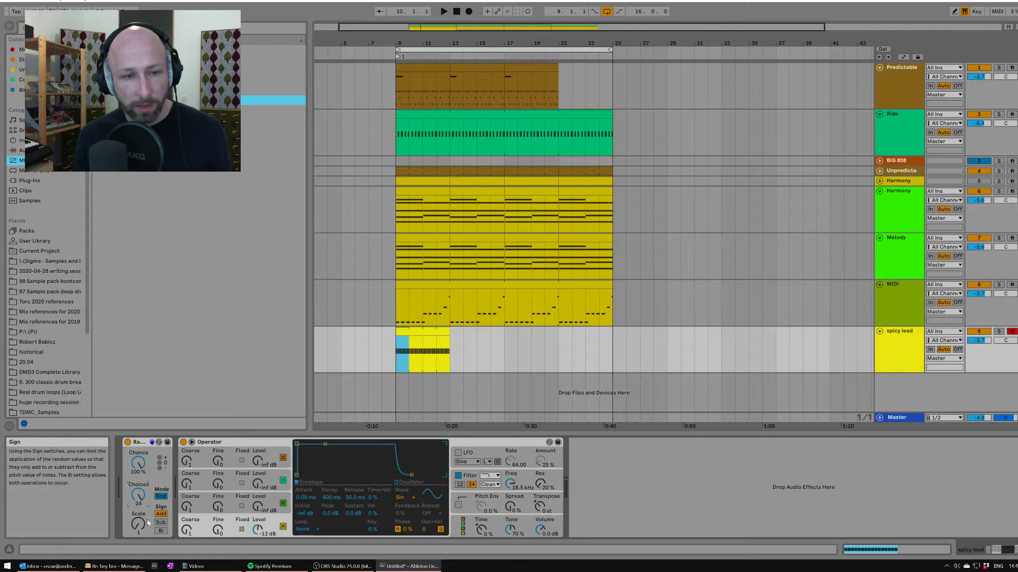
Insert the A minor Scale preset between Random and Operator, and play the spicy lead track soloed.
{"action": "left_click", "coordinate": [132, 110]}
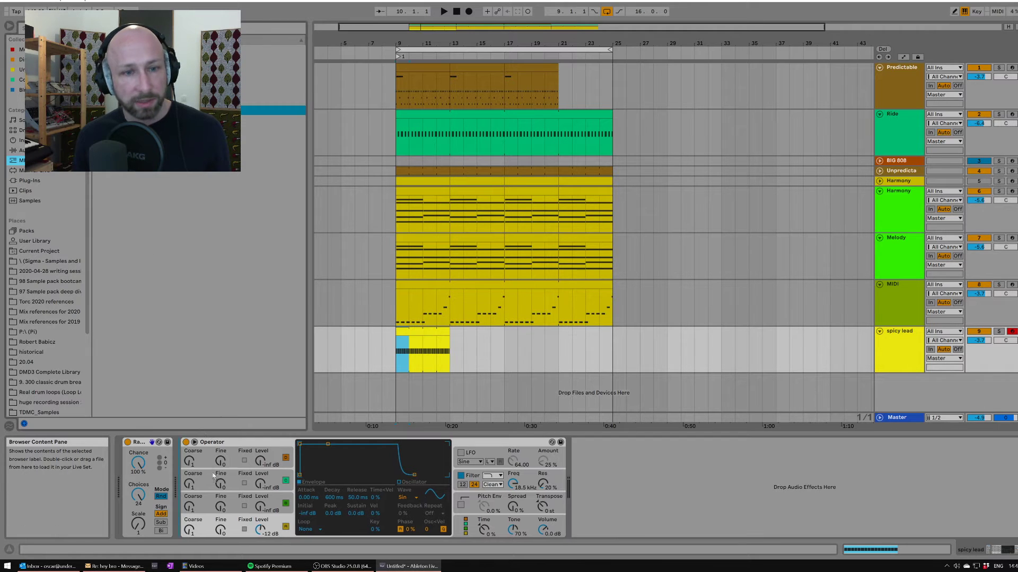
{"action": "left_click", "coordinate": [98, 110]}
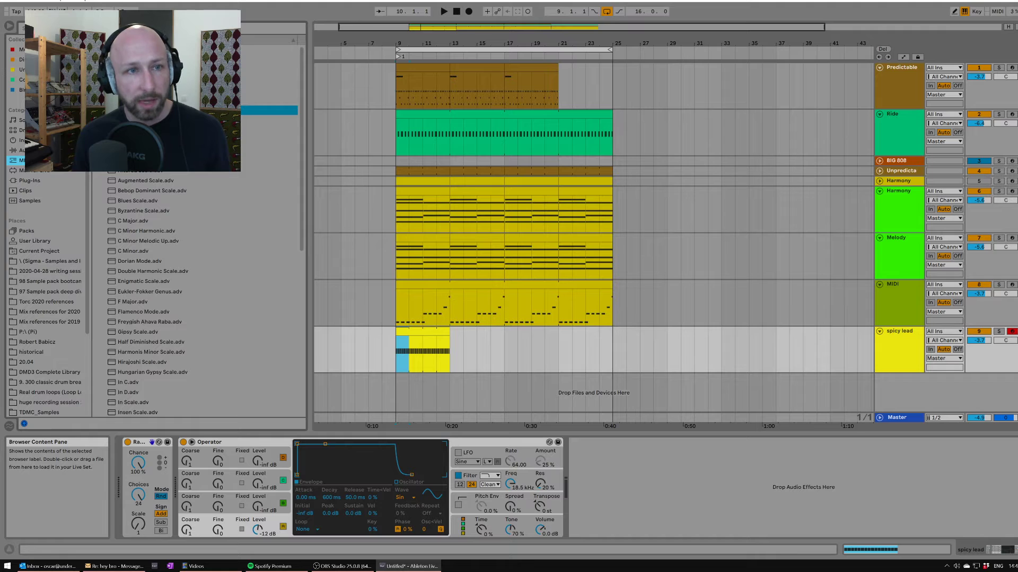
{"action": "left_click_drag", "start_coordinate": [127, 120], "coordinate": [190, 515]}
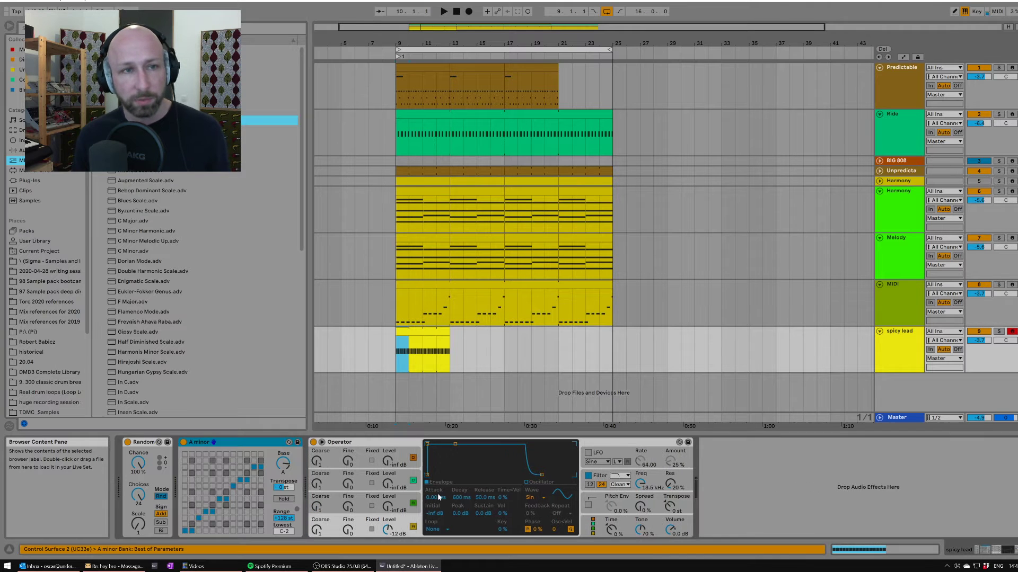
{"action": "key", "text": "space"}
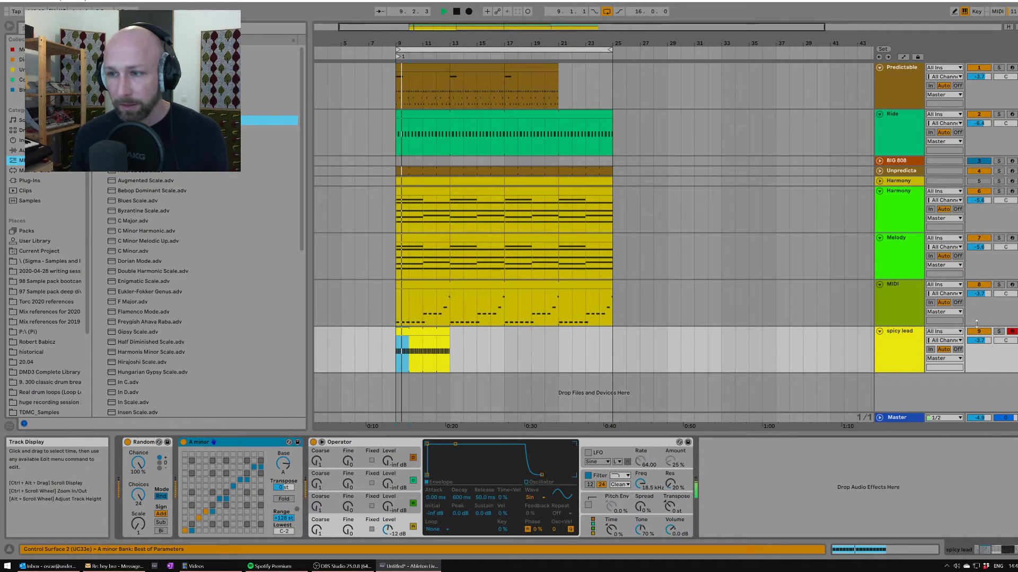
{"action": "left_click", "coordinate": [999, 333]}
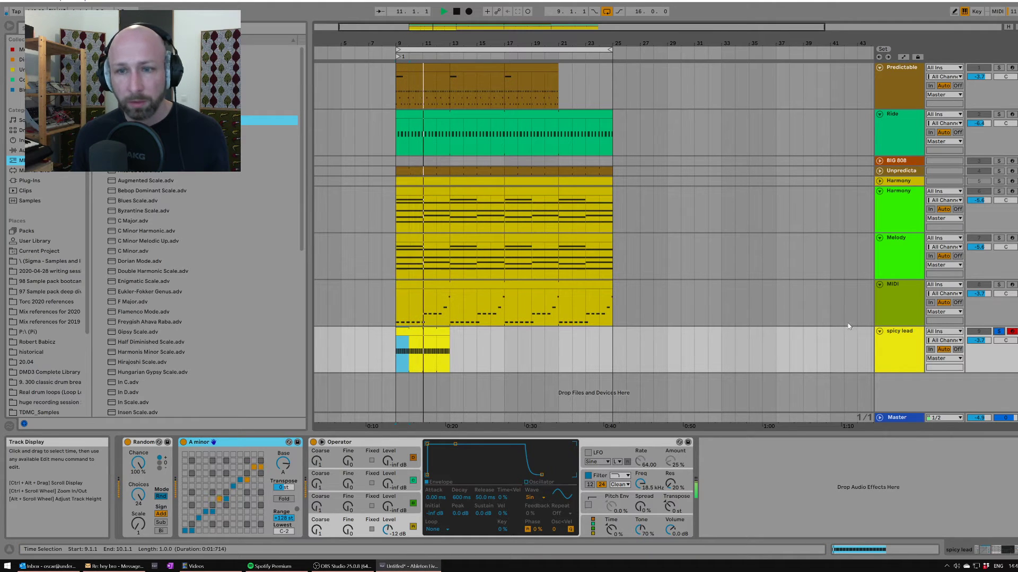
Insert a Velocity MIDI effect between the A minor Scale and Operator on the spicy lead track, with Out Hi, Out Low and Random at 64.
{"action": "key", "text": "space"}
{"action": "left_click", "coordinate": [909, 257]}
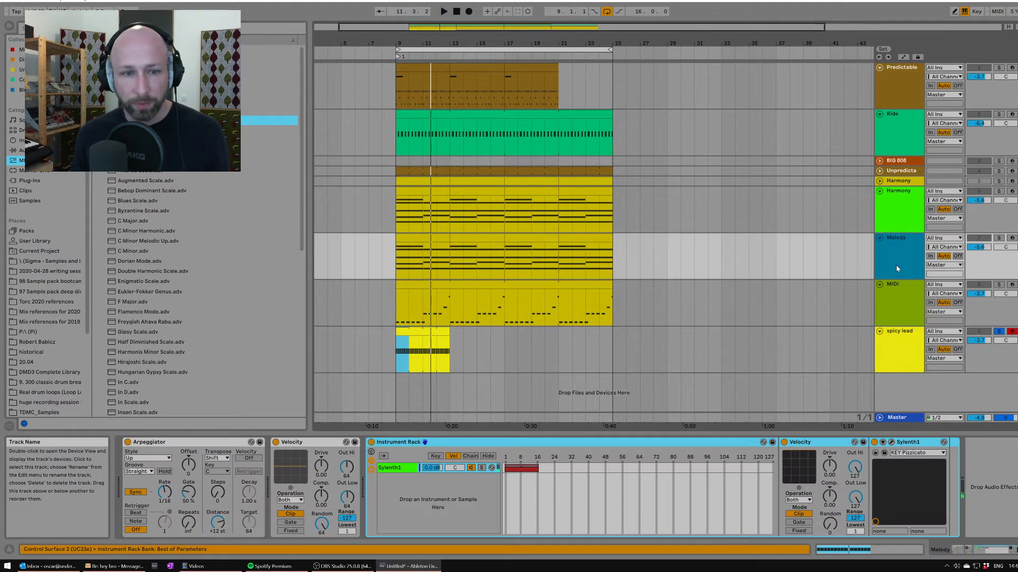
{"action": "left_click", "coordinate": [899, 347]}
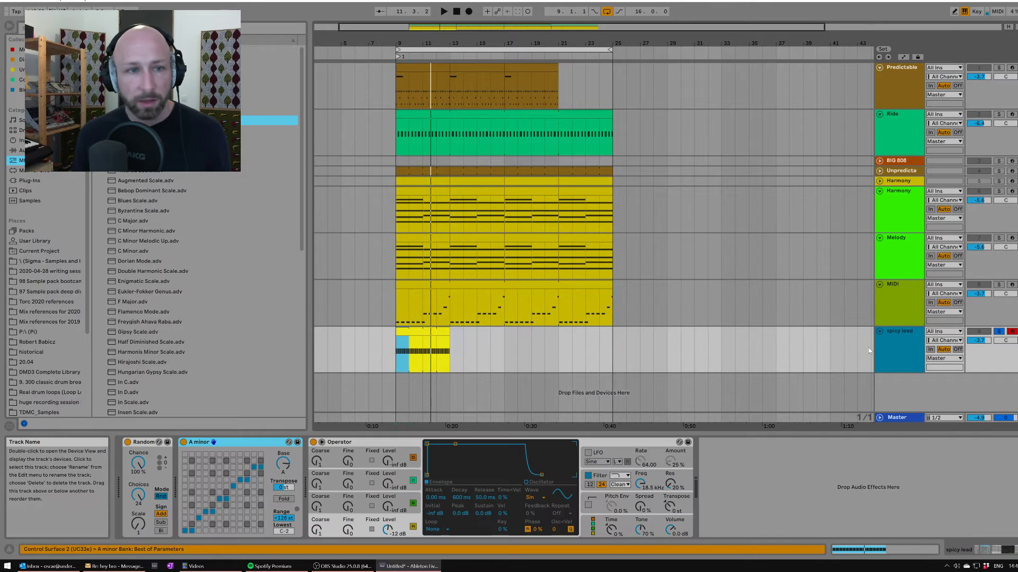
{"action": "left_click", "coordinate": [36, 150]}
{"action": "left_click", "coordinate": [36, 161]}
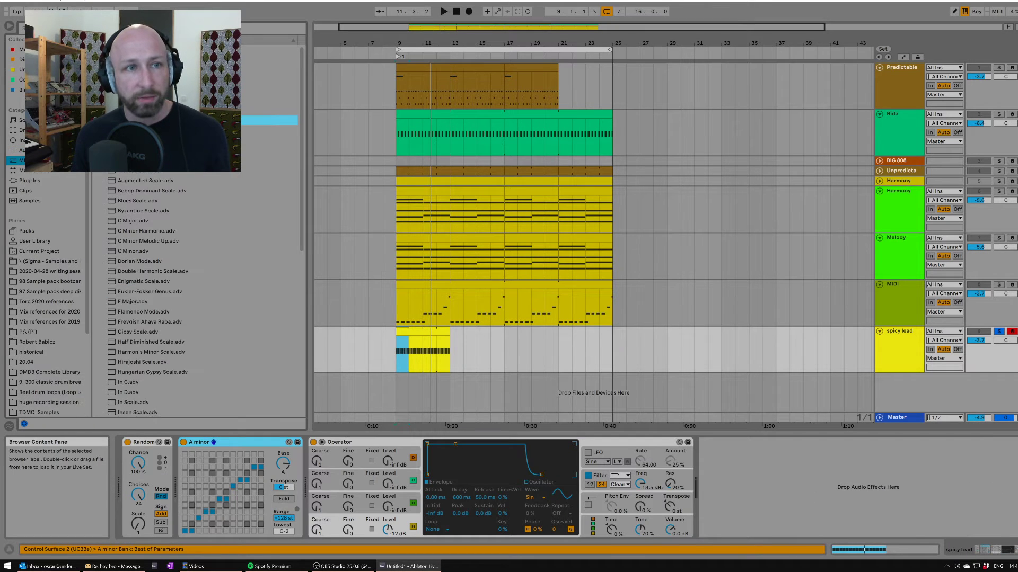
{"action": "left_click", "coordinate": [97, 111]}
{"action": "left_click", "coordinate": [111, 120]}
{"action": "left_click_drag", "start_coordinate": [300, 448], "coordinate": [304, 449]}
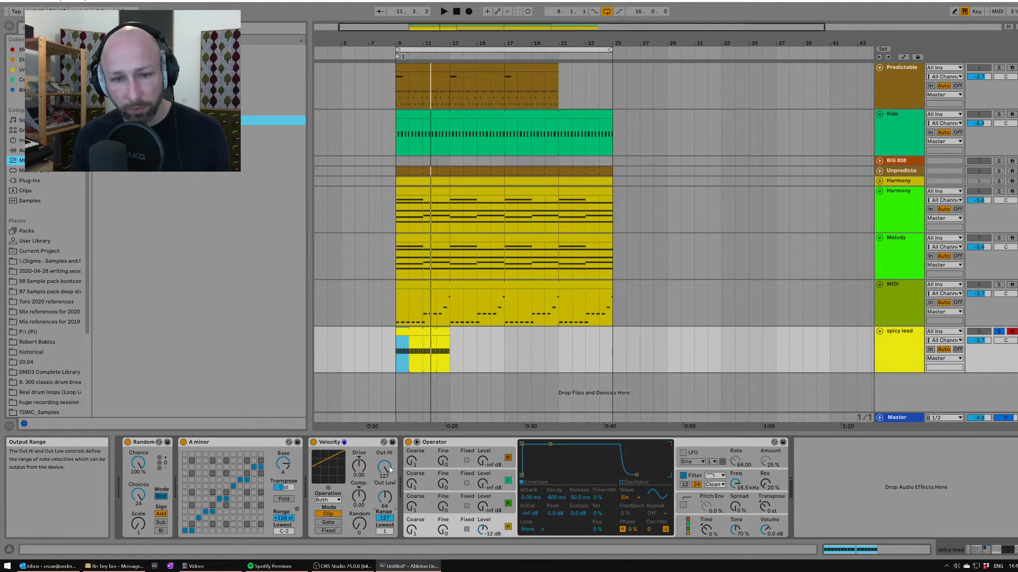
{"action": "left_click_drag", "start_coordinate": [362, 525], "coordinate": [363, 523]}
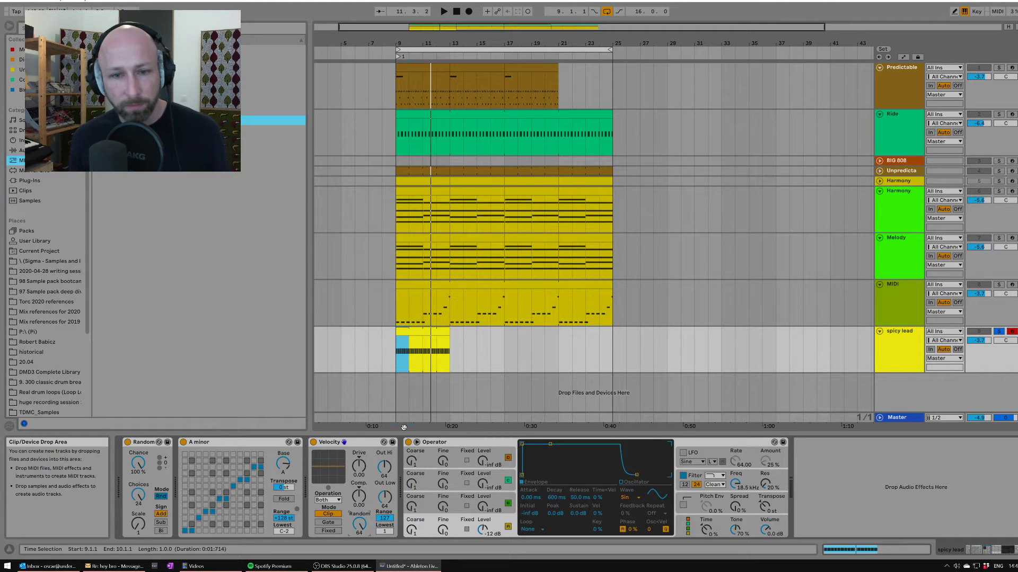
Group the lead's Operator into an Instrument Rack, add an empty second chain, and limit the Operator chain's velocity zone to 1–23.
{"action": "left_click", "coordinate": [499, 456]}
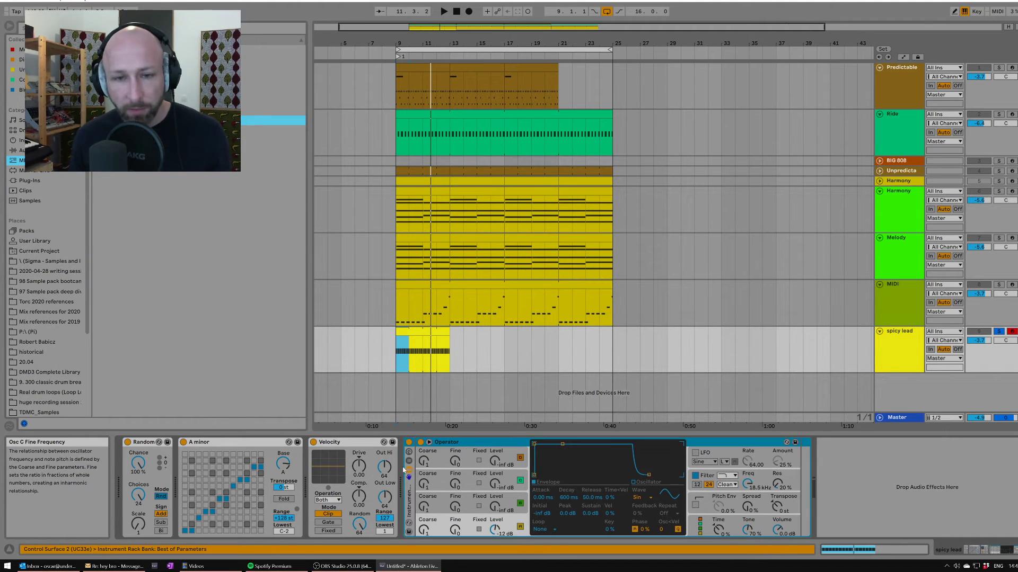
{"action": "key", "text": "ctrl+g"}
{"action": "right_click", "coordinate": [455, 493]}
{"action": "left_click", "coordinate": [474, 504]}
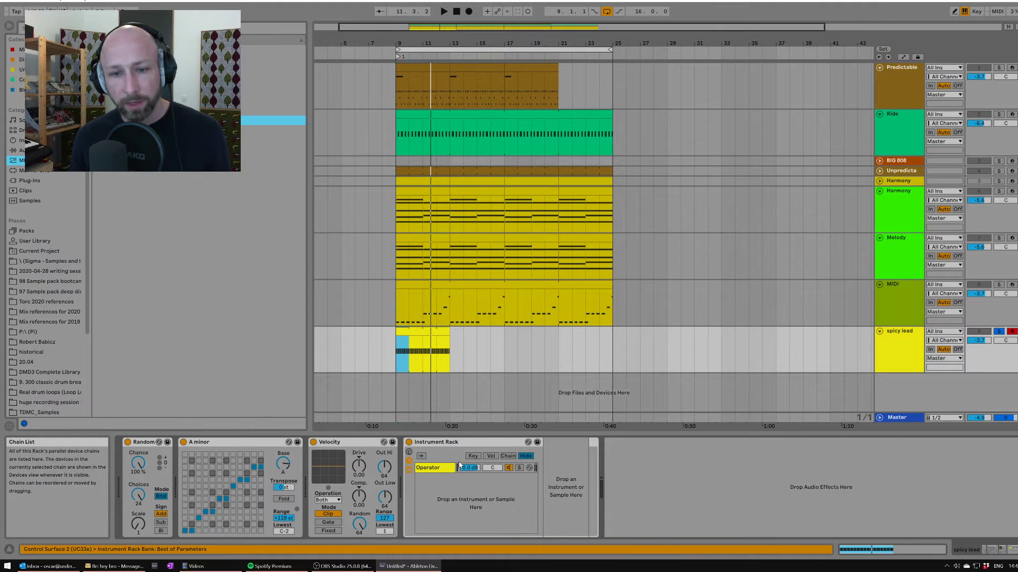
{"action": "left_click", "coordinate": [490, 456]}
{"action": "left_click", "coordinate": [429, 468]}
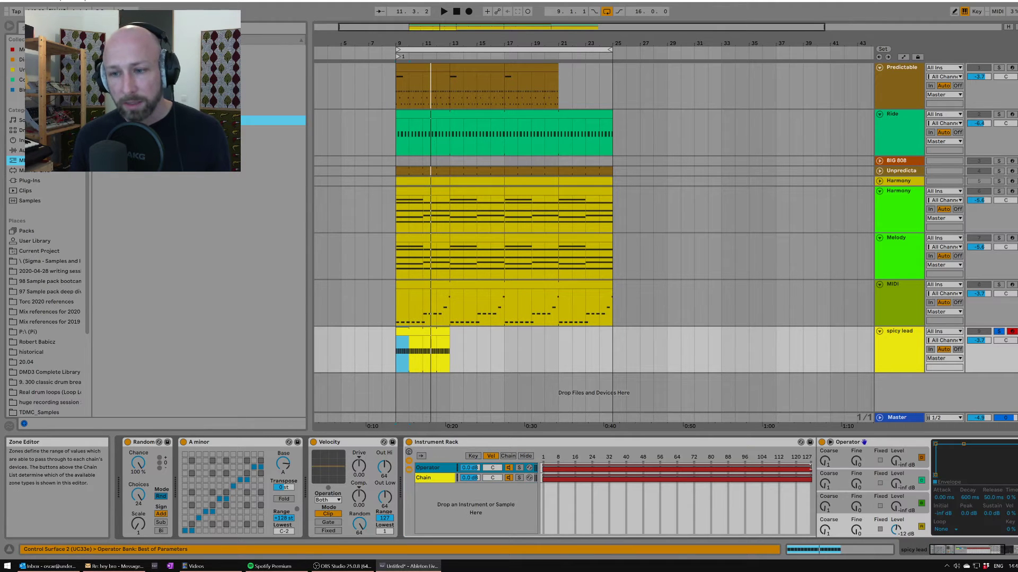
{"action": "left_click_drag", "start_coordinate": [811, 468], "coordinate": [592, 466]}
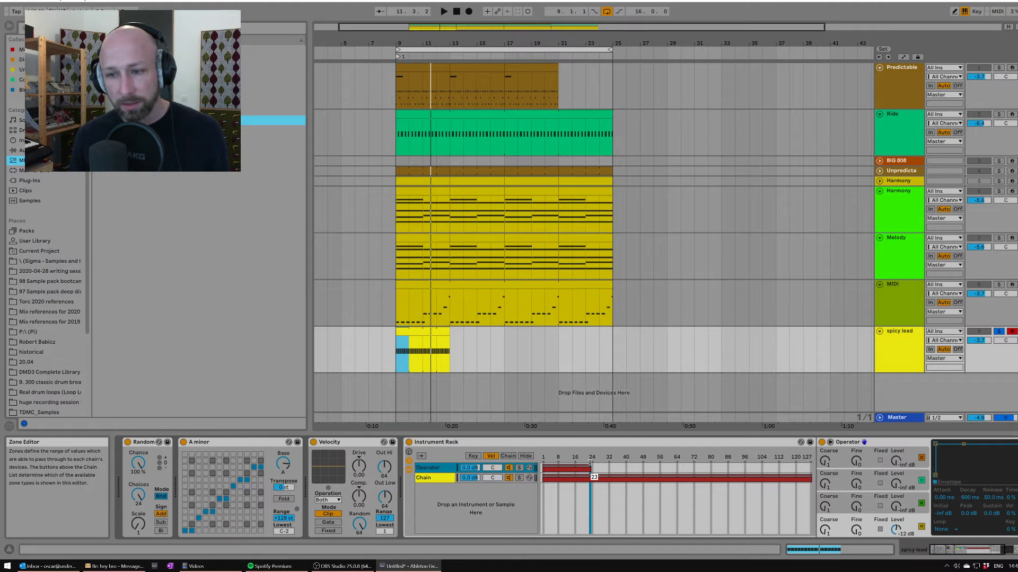
Add a Velocity effect before Operator inside the rack's chain, with Out Hi and Out Low both at 127.
{"action": "left_click_drag", "start_coordinate": [138, 120], "coordinate": [815, 449]}
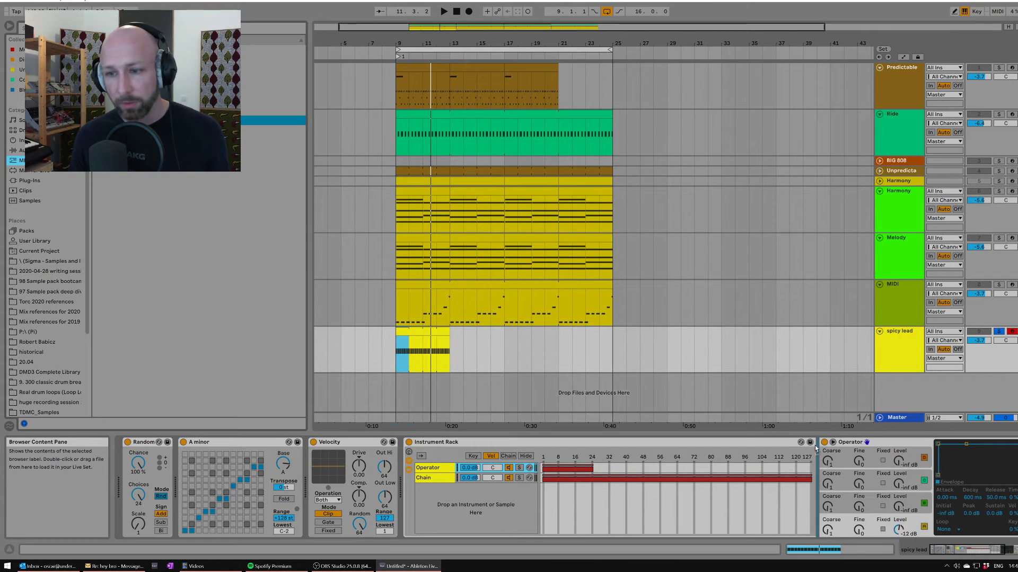
{"action": "left_click_drag", "start_coordinate": [872, 480], "coordinate": [886, 489]}
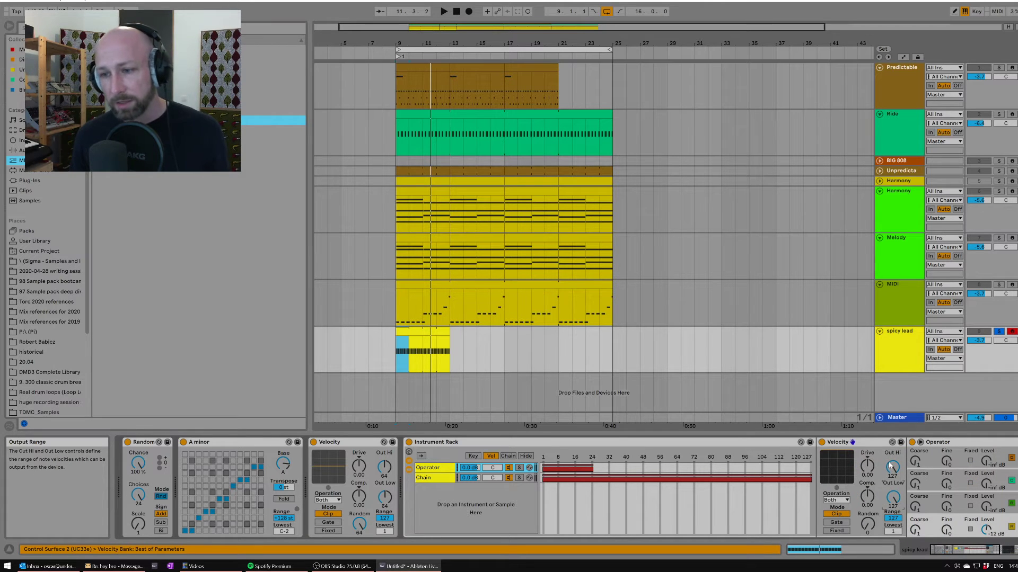
{"action": "left_click", "coordinate": [991, 551]}
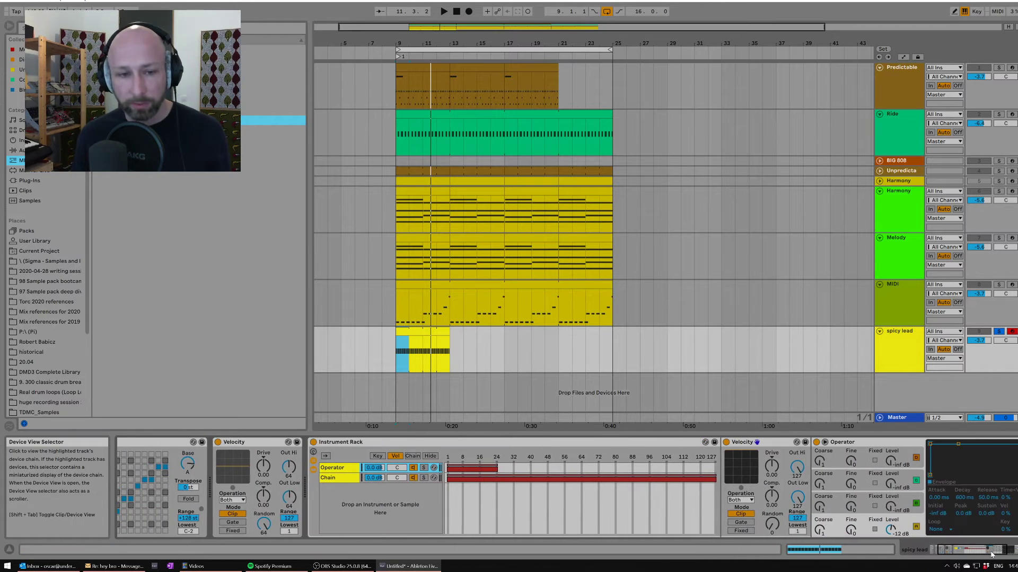
{"action": "left_click_drag", "start_coordinate": [991, 555], "coordinate": [973, 551]}
Play the gated lead and extend the looped spicy lead clip to bar 25.
{"action": "key", "text": "space"}
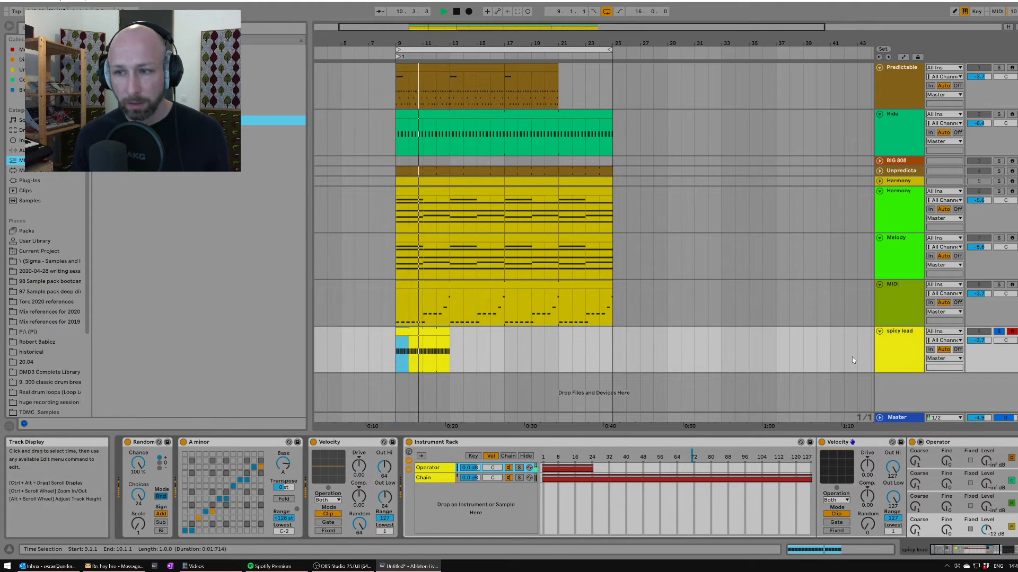
{"action": "left_click", "coordinate": [903, 342]}
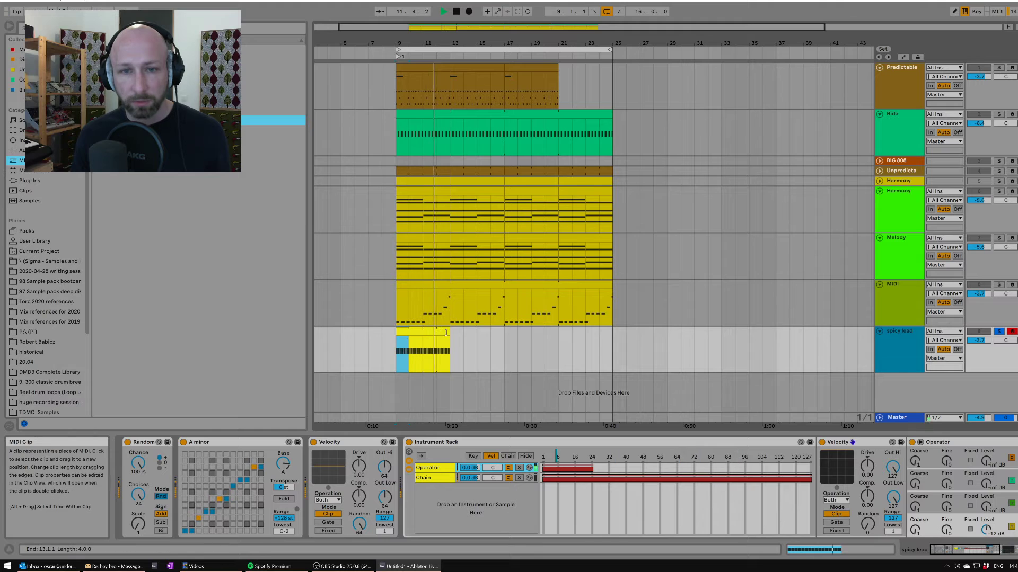
{"action": "left_click_drag", "start_coordinate": [446, 332], "coordinate": [612, 333]}
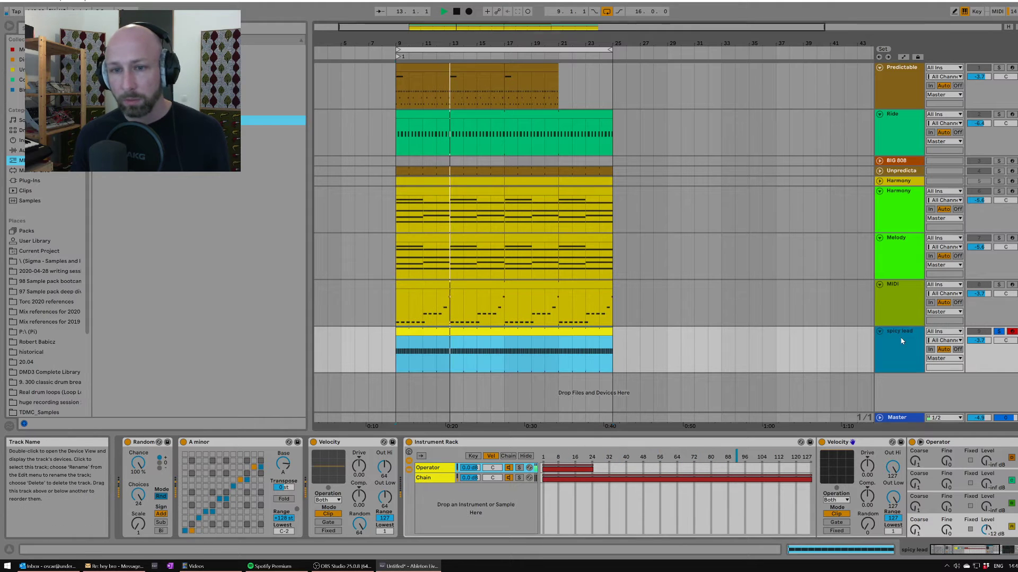
{"action": "key", "text": "space"}
Widen the Operator chain's velocity zone to an upper limit of about 32.
{"action": "left_click", "coordinate": [21, 150]}
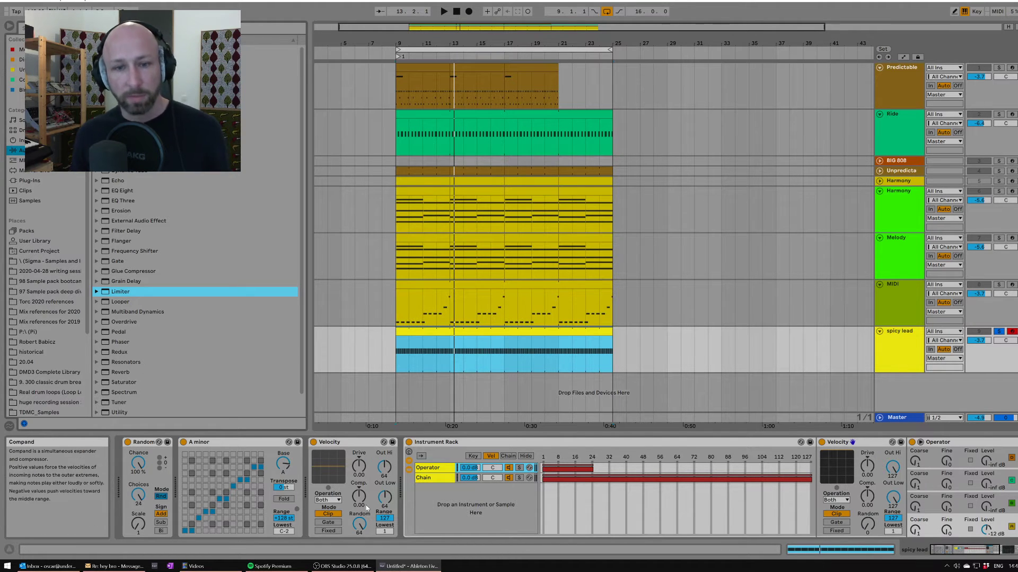
{"action": "left_click_drag", "start_coordinate": [593, 467], "coordinate": [692, 467]}
{"action": "left_click_drag", "start_coordinate": [636, 452], "coordinate": [612, 461]}
Compare the device chains on the Harmony, Melody, MIDI and spicy lead tracks.
{"action": "left_click", "coordinate": [901, 349]}
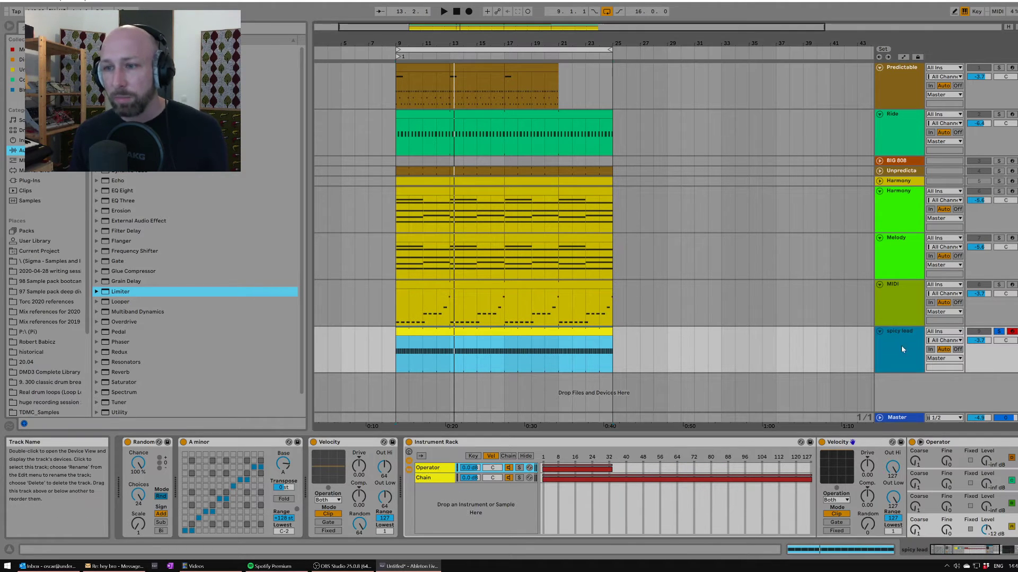
{"action": "left_click", "coordinate": [901, 205]}
{"action": "left_click", "coordinate": [897, 250]}
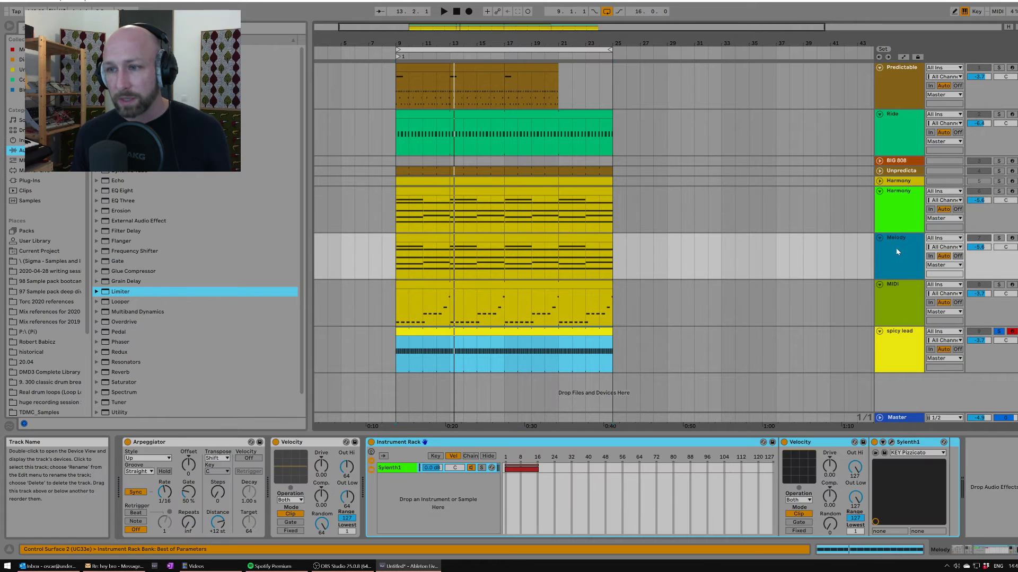
{"action": "left_click", "coordinate": [901, 303]}
{"action": "left_click", "coordinate": [909, 347]}
{"action": "left_click", "coordinate": [904, 303]}
{"action": "left_click", "coordinate": [911, 347]}
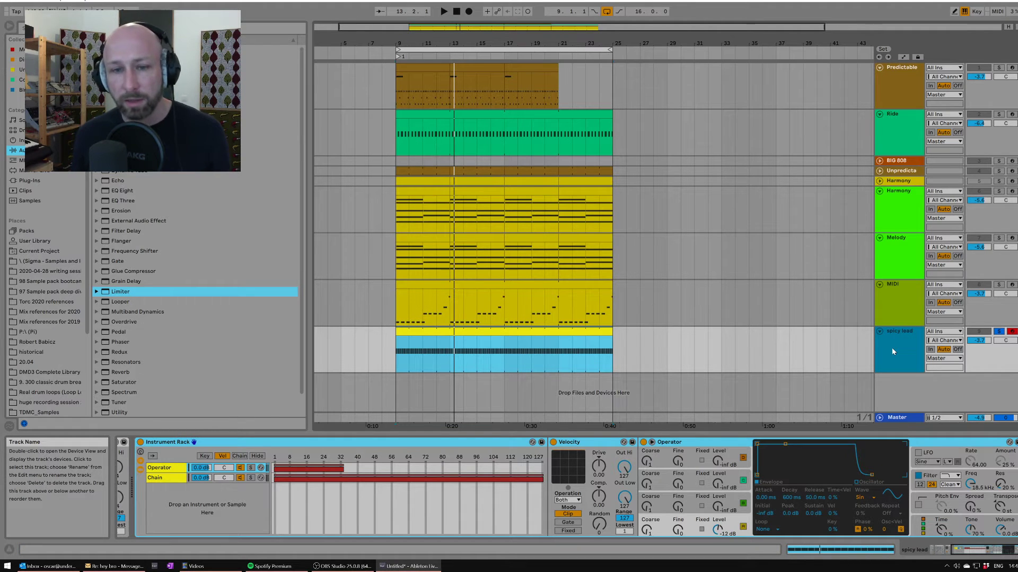
Unsolo the spicy lead track, rename the MIDI track as Bass, and play the arrangement.
{"action": "left_click", "coordinate": [901, 303]}
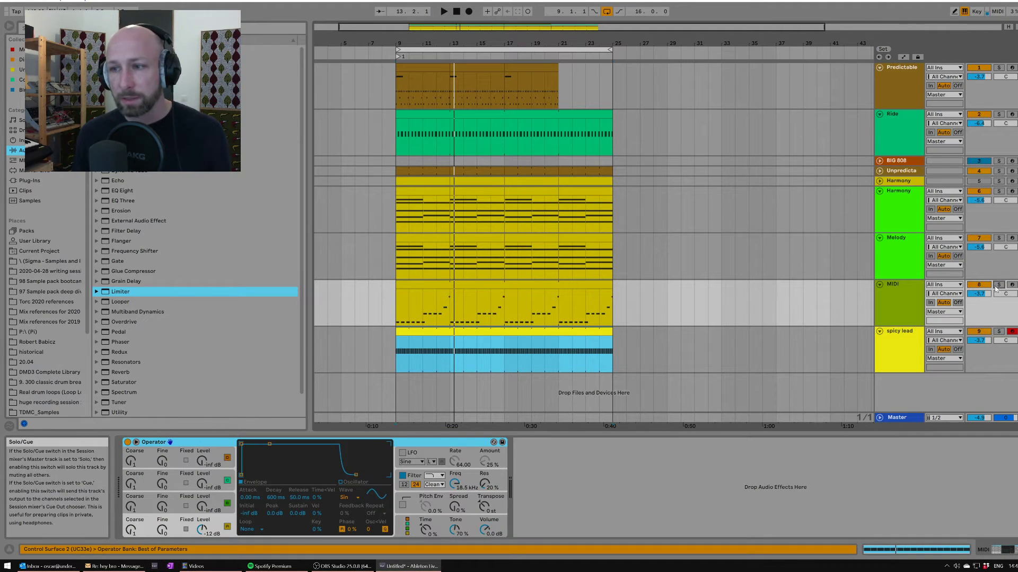
{"action": "left_click", "coordinate": [919, 293]}
{"action": "key", "text": "space"}
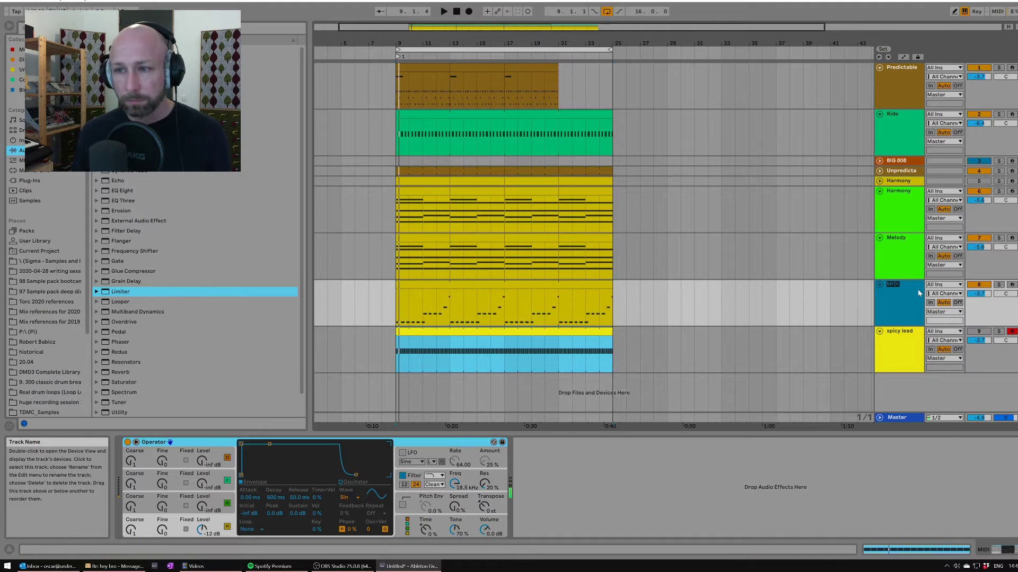
{"action": "type", "text": "s"}
{"action": "key", "text": "Return"}
{"action": "key", "text": "space"}
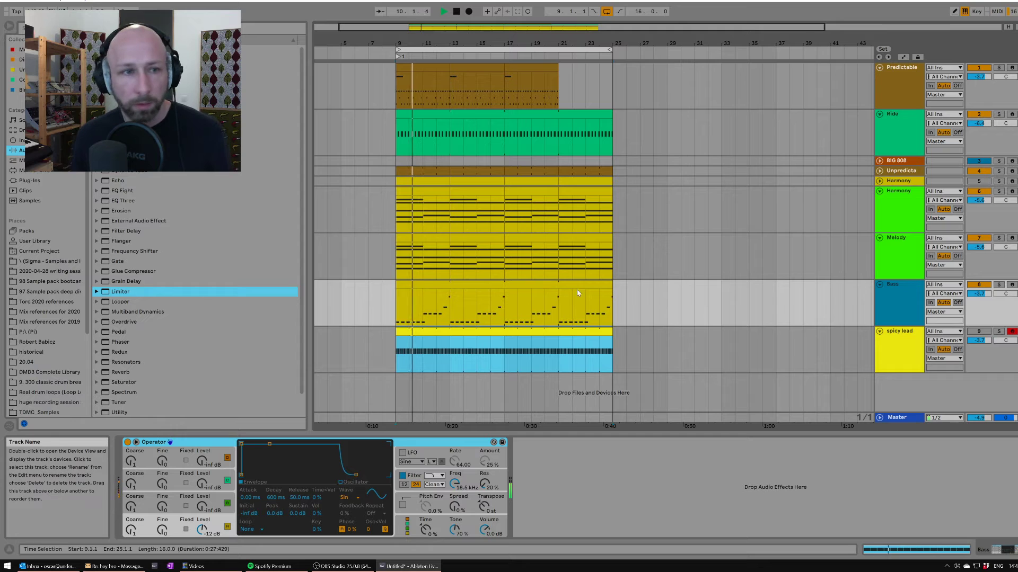
Replace Operator on the Bass track with the Sylenth1 plug-in and load its 084: BS Big Bass preset.
{"action": "left_click", "coordinate": [30, 180]}
{"action": "double_click", "coordinate": [130, 140]}
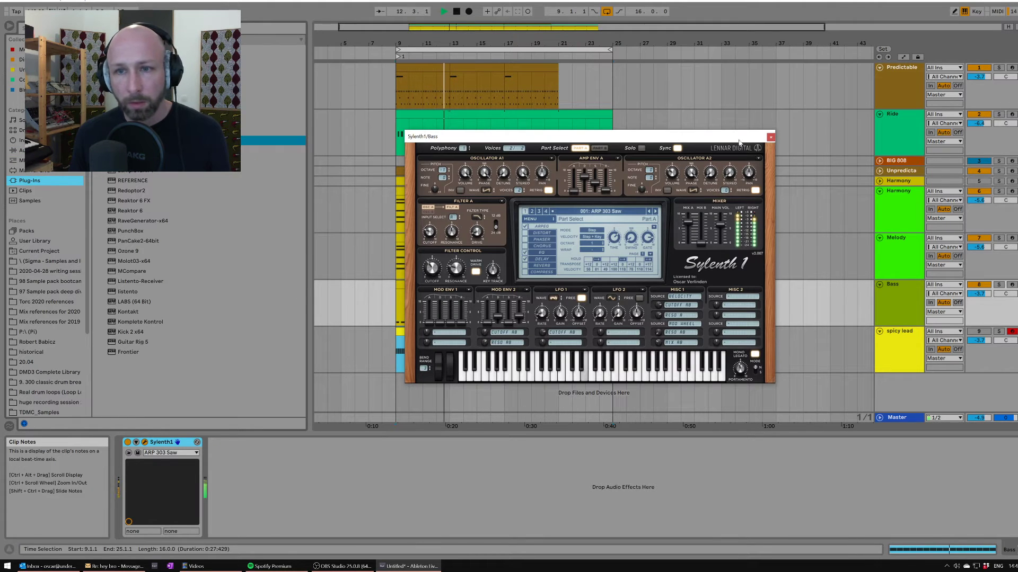
{"action": "left_click", "coordinate": [608, 211]}
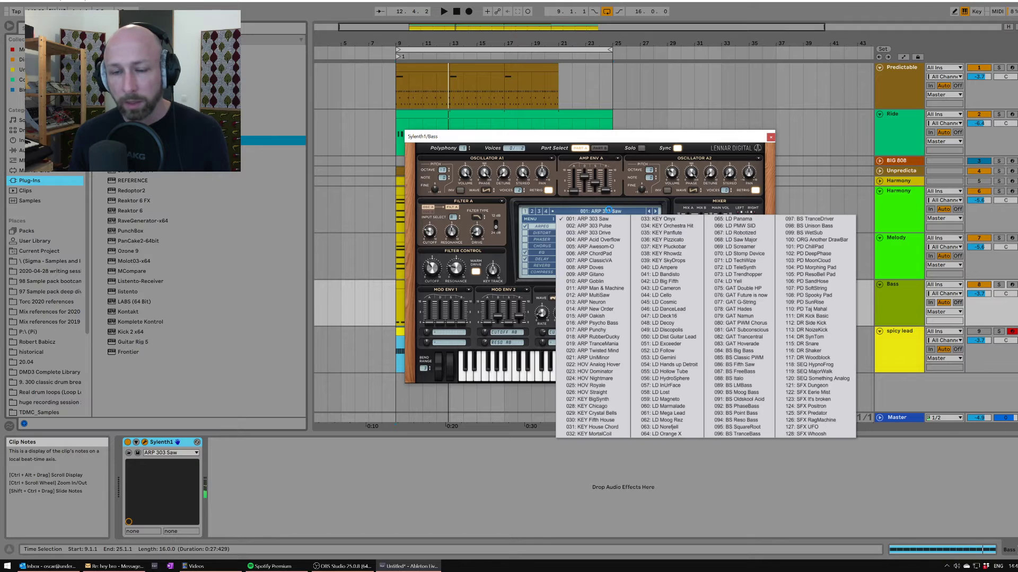
{"action": "left_click", "coordinate": [749, 354]}
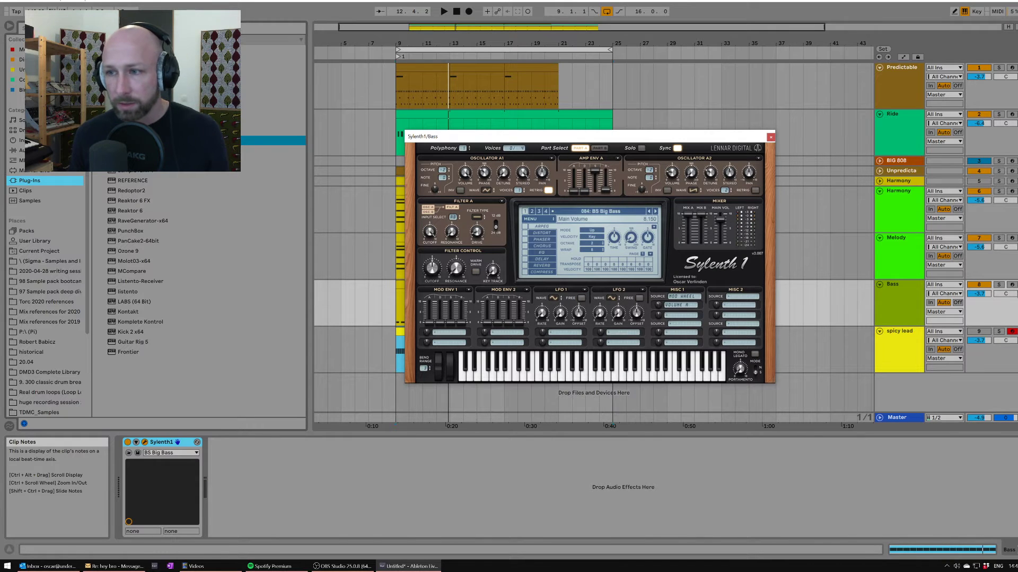
Arm the Bass track, lower the computer keyboard octave to C2, and audition successive Sylenth1 bass presets, settling on 093: BS Point Bass.
{"action": "left_click", "coordinate": [1013, 285]}
{"action": "key", "text": "a"}
{"action": "key", "text": "z"}
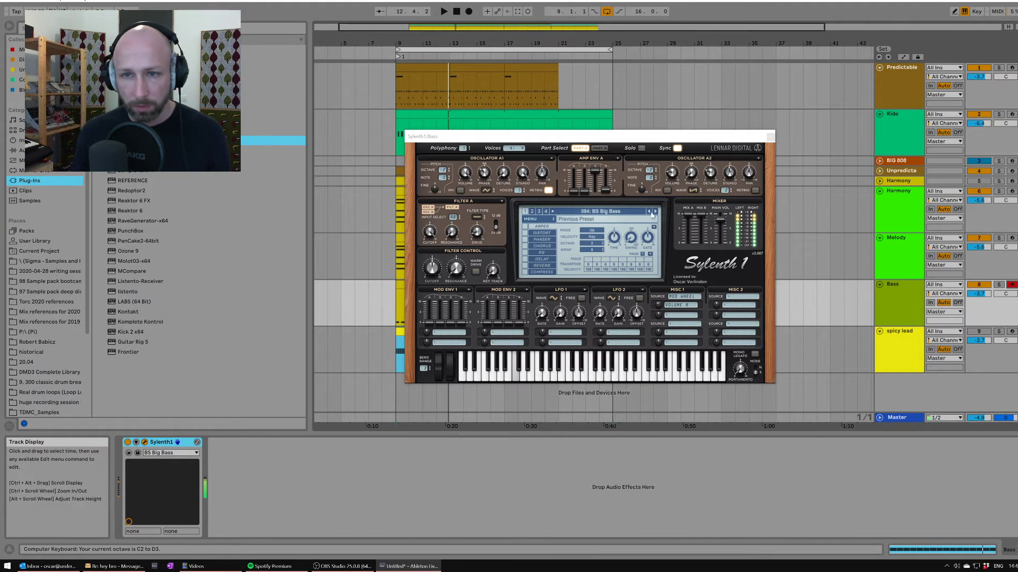
{"action": "left_click", "coordinate": [655, 212]}
{"action": "left_click", "coordinate": [655, 212]}
{"action": "left_click", "coordinate": [655, 212]}
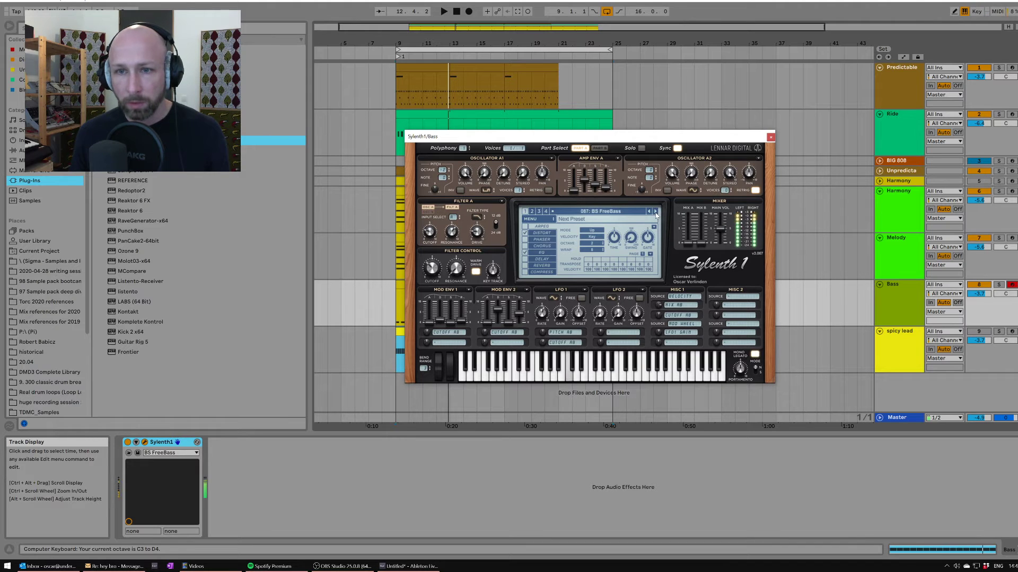
{"action": "left_click", "coordinate": [655, 212]}
{"action": "left_click", "coordinate": [655, 212]}
{"action": "left_click", "coordinate": [655, 212]}
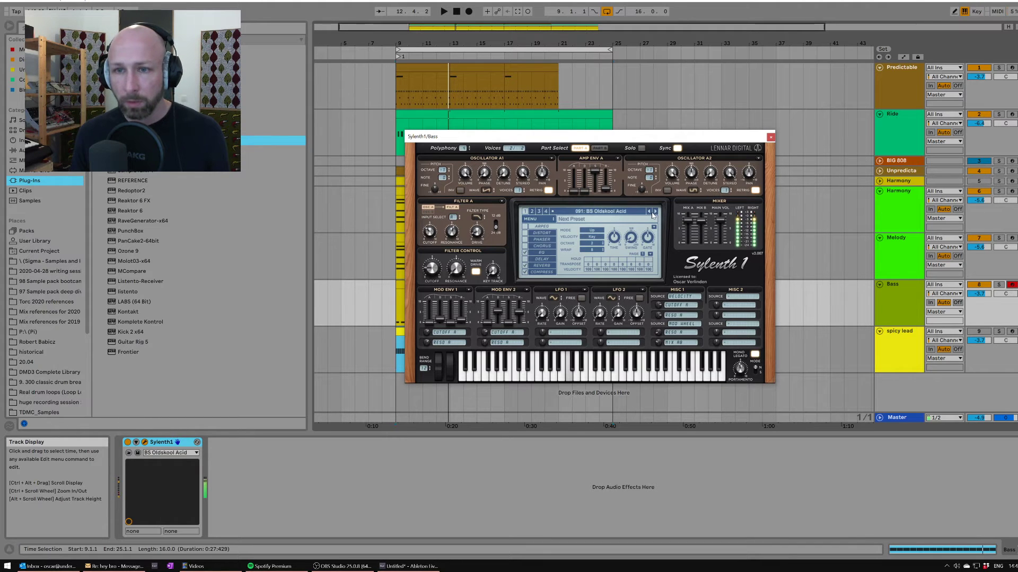
{"action": "left_click", "coordinate": [655, 212]}
{"action": "left_click", "coordinate": [655, 212]}
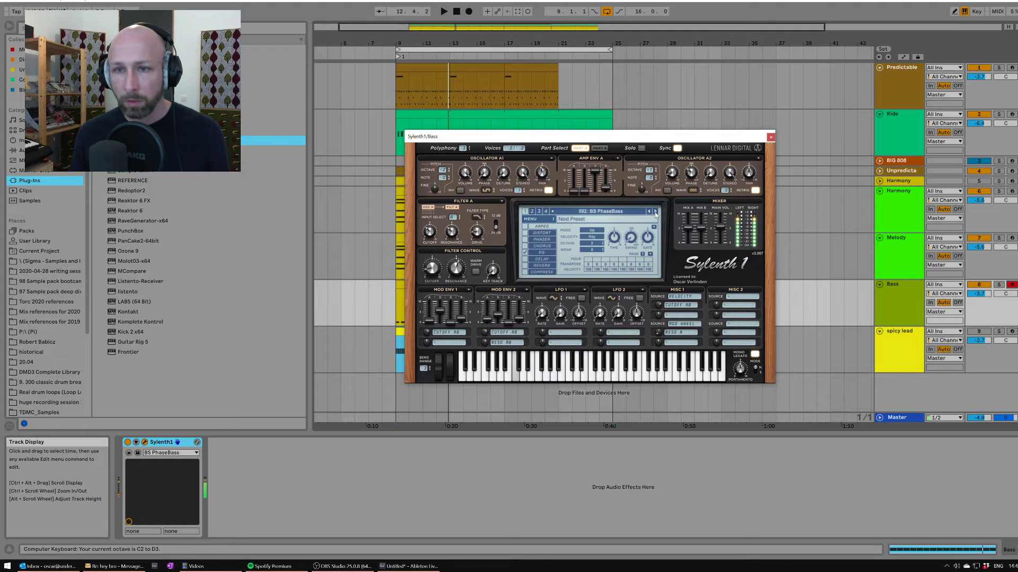
{"action": "left_click", "coordinate": [655, 212]}
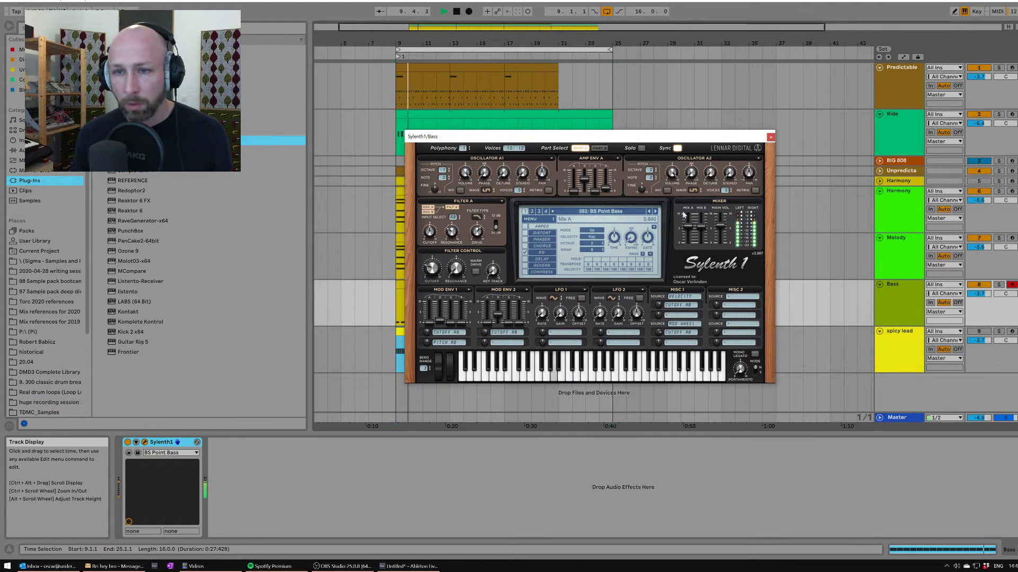
{"action": "left_click", "coordinate": [771, 138]}
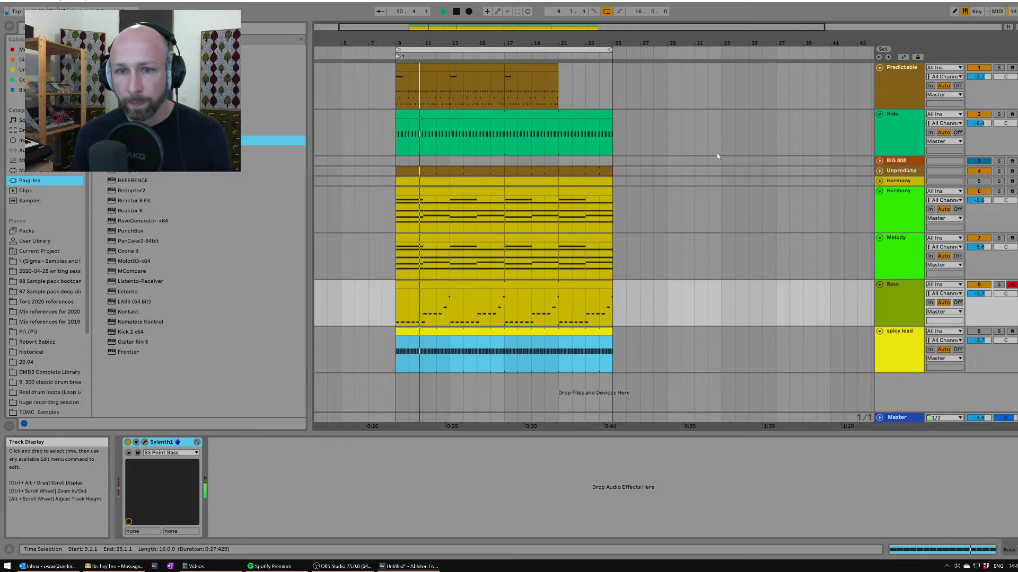
Transpose all notes in the first Bass clip down one octave.
{"action": "double_click", "coordinate": [486, 285]}
{"action": "key", "text": "ctrl+a"}
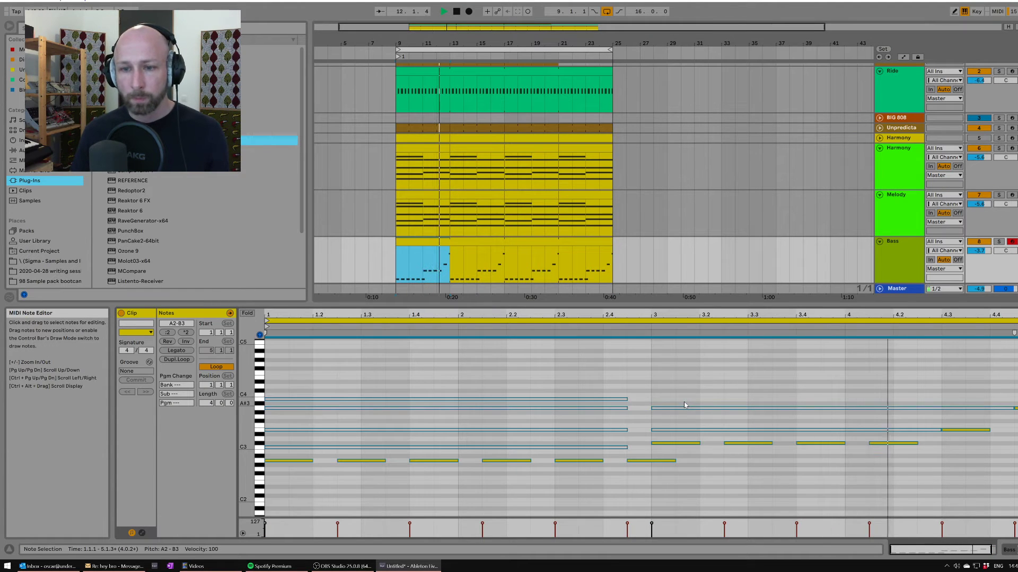
{"action": "key", "text": "shift+Down"}
{"action": "scroll", "coordinate": [684, 405], "scroll_direction": "down", "scroll_amount": 4}
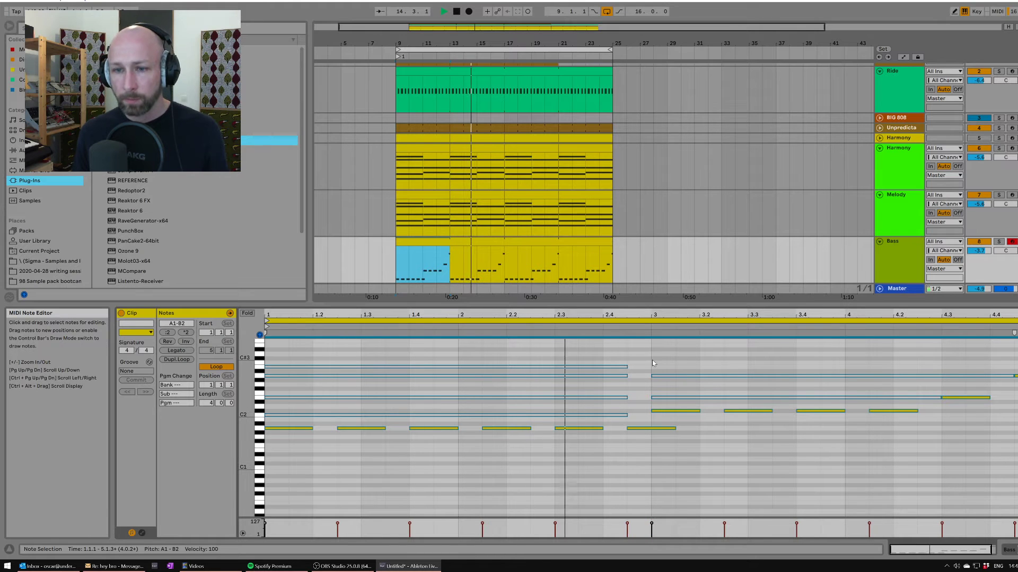
Stop playback and transpose the Bass clip's sustained notes starting at bar 3 down another octave.
{"action": "key", "text": "space"}
{"action": "left_click_drag", "start_coordinate": [640, 362], "coordinate": [717, 405]}
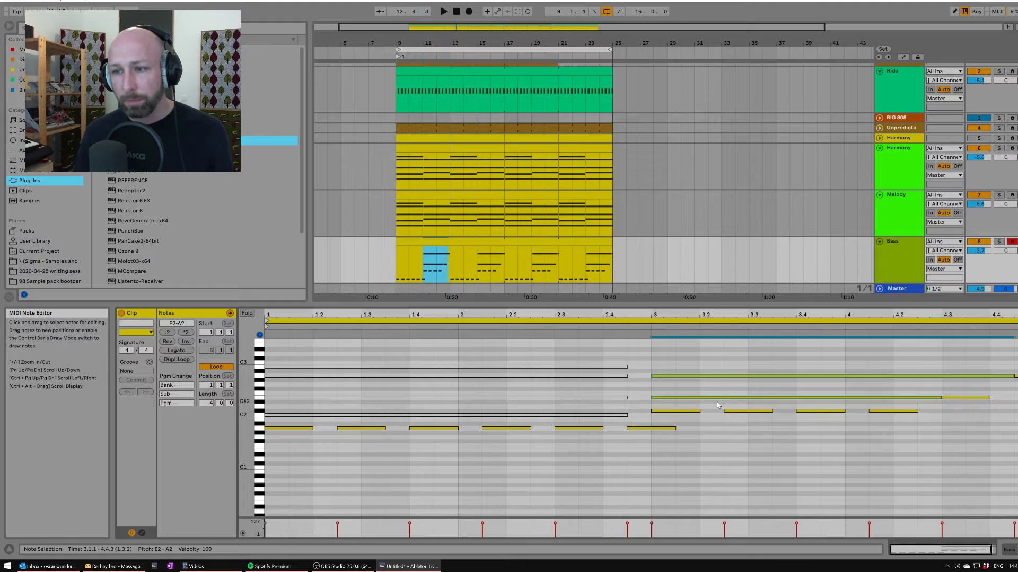
{"action": "key", "text": "shift+Down"}
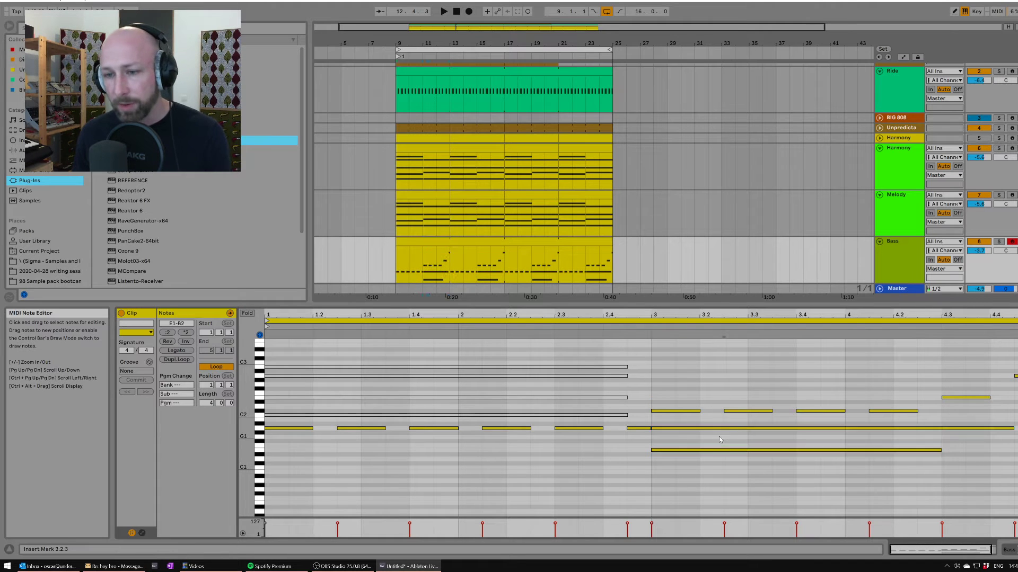
Transpose the four short Bass notes starting at bar 3 down to E1 and play the section.
{"action": "left_click_drag", "start_coordinate": [663, 412], "coordinate": [1013, 423]}
{"action": "left_click_drag", "start_coordinate": [932, 410], "coordinate": [671, 421]}
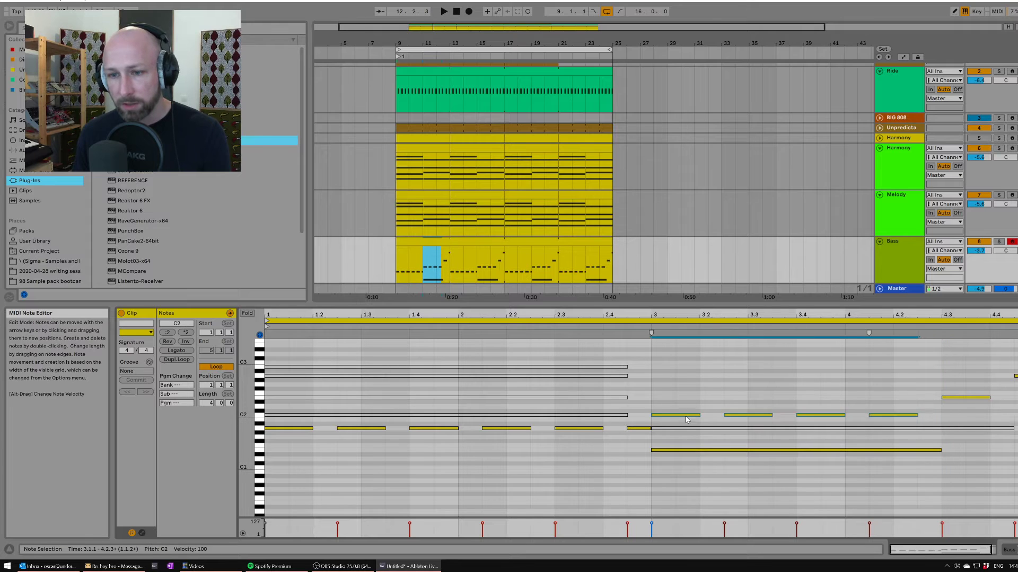
{"action": "key", "text": "Down"}
{"action": "key", "text": "Down"}
{"action": "key", "text": "Down"}
{"action": "key", "text": "Down"}
{"action": "key", "text": "Down"}
{"action": "key", "text": "Down"}
{"action": "key", "text": "Down"}
{"action": "key", "text": "Down"}
{"action": "key", "text": "Down"}
{"action": "key", "text": "space"}
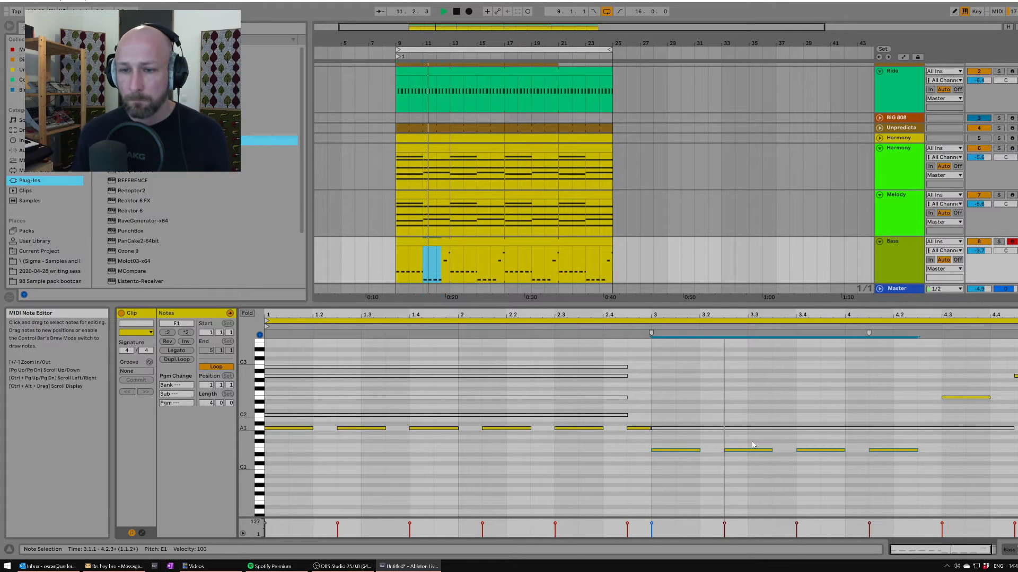
Stop playback and compare the Bass clip's bar 3 and A1 notes with the Melody clips' notes.
{"action": "key", "text": "space"}
{"action": "left_click_drag", "start_coordinate": [680, 444], "coordinate": [918, 467]}
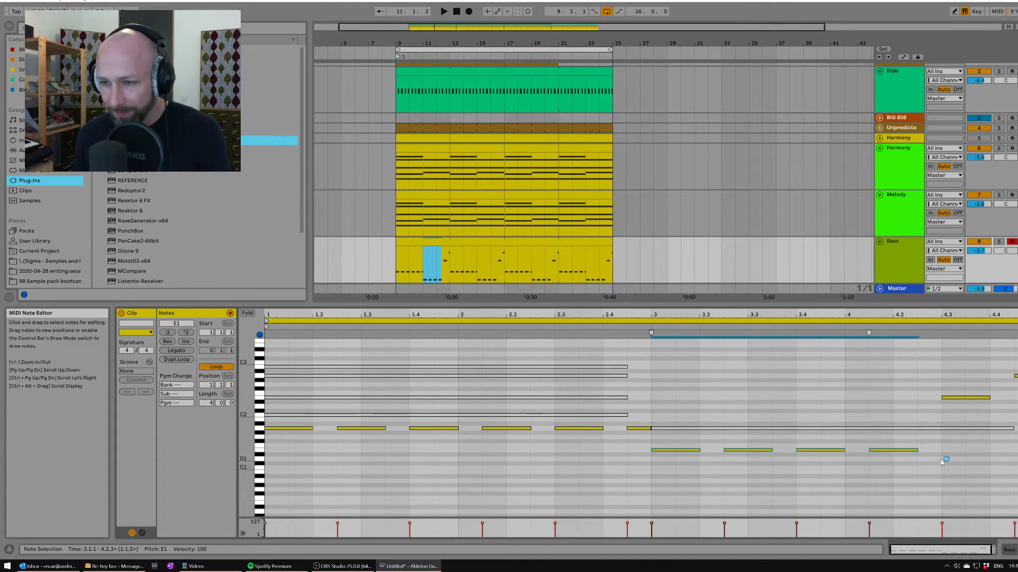
{"action": "left_click", "coordinate": [596, 198], "text": "shift"}
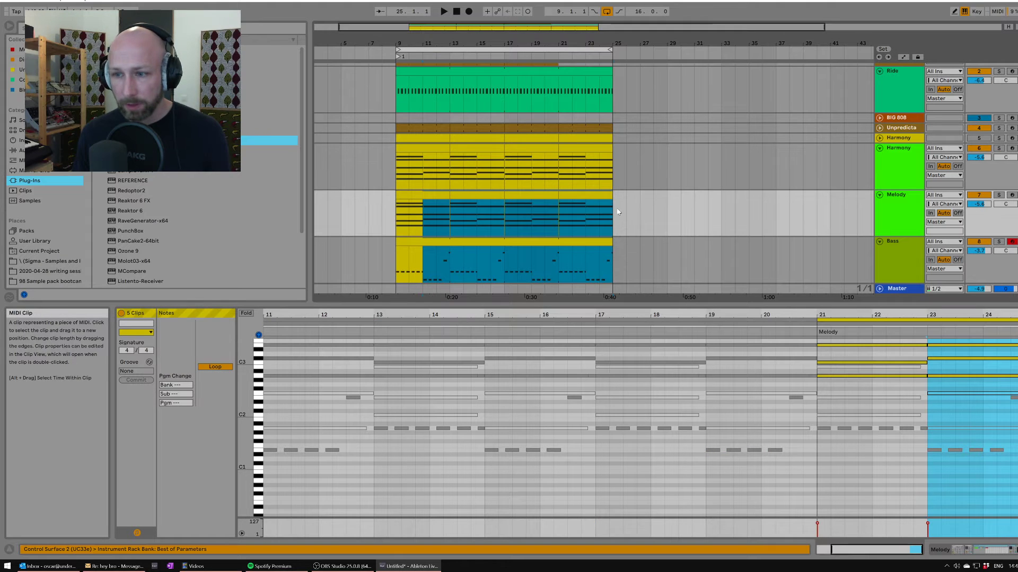
{"action": "left_click", "coordinate": [1006, 402]}
{"action": "scroll", "coordinate": [1003, 431], "scroll_direction": "up", "scroll_amount": 3}
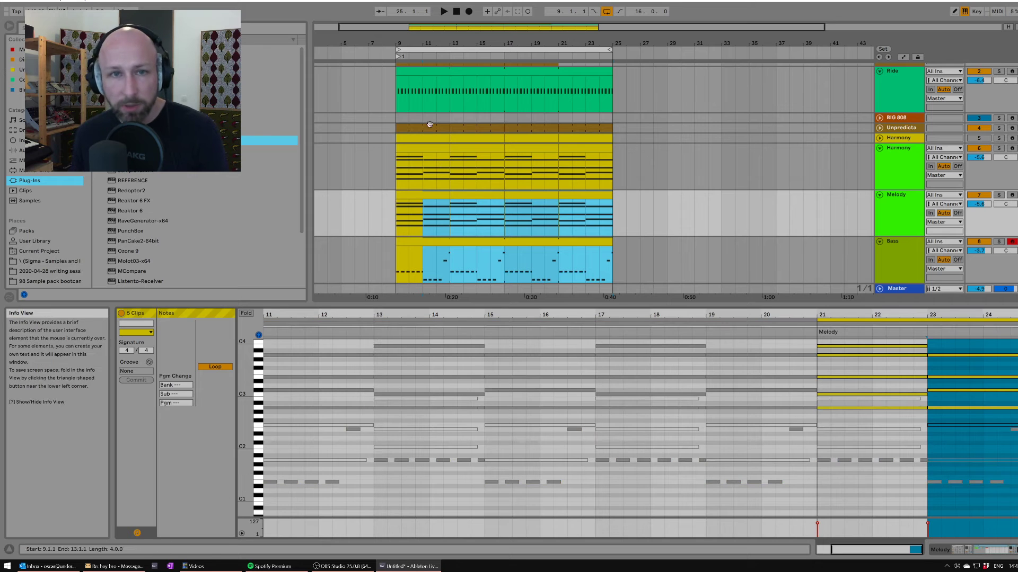
{"action": "left_click", "coordinate": [562, 243]}
{"action": "left_click", "coordinate": [754, 412]}
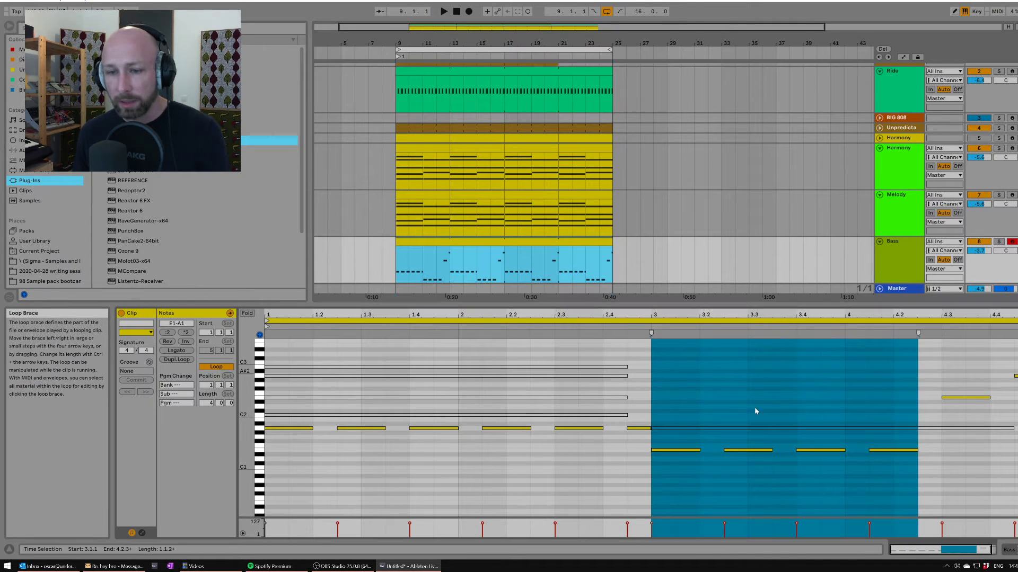
{"action": "left_click_drag", "start_coordinate": [622, 454], "coordinate": [956, 443]}
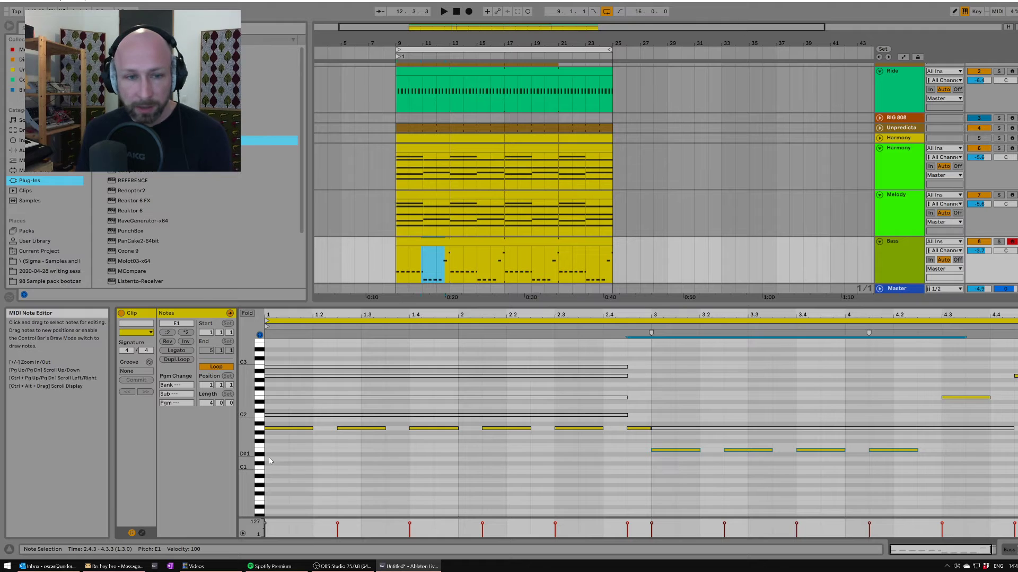
{"action": "left_click", "coordinate": [259, 428]}
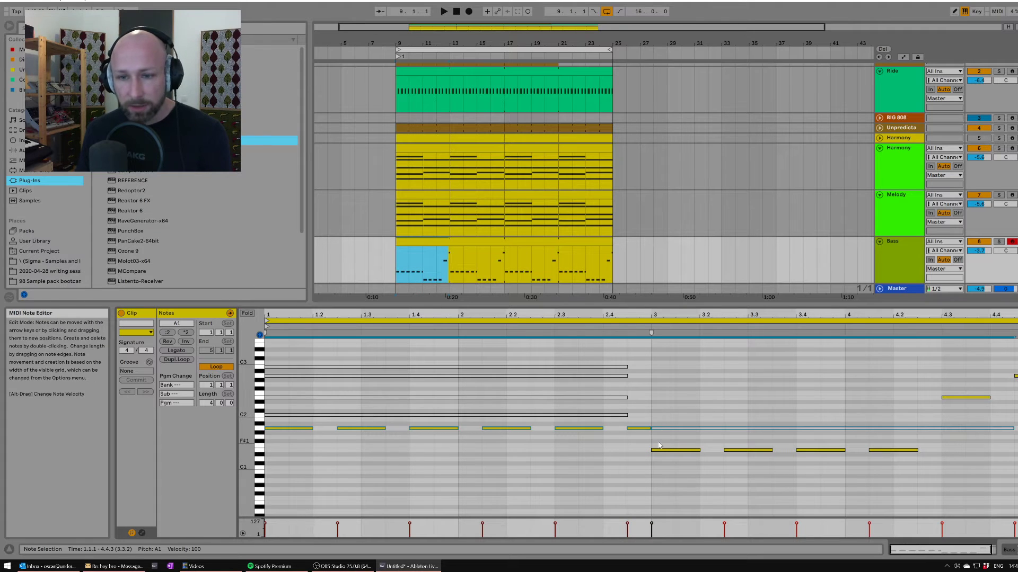
Audition the short bar 3 Bass notes at successive higher pitches up to G1, stop playback and settle them on F1.
{"action": "left_click_drag", "start_coordinate": [659, 445], "coordinate": [983, 479]}
{"action": "key", "text": "Up"}
{"action": "key", "text": "space"}
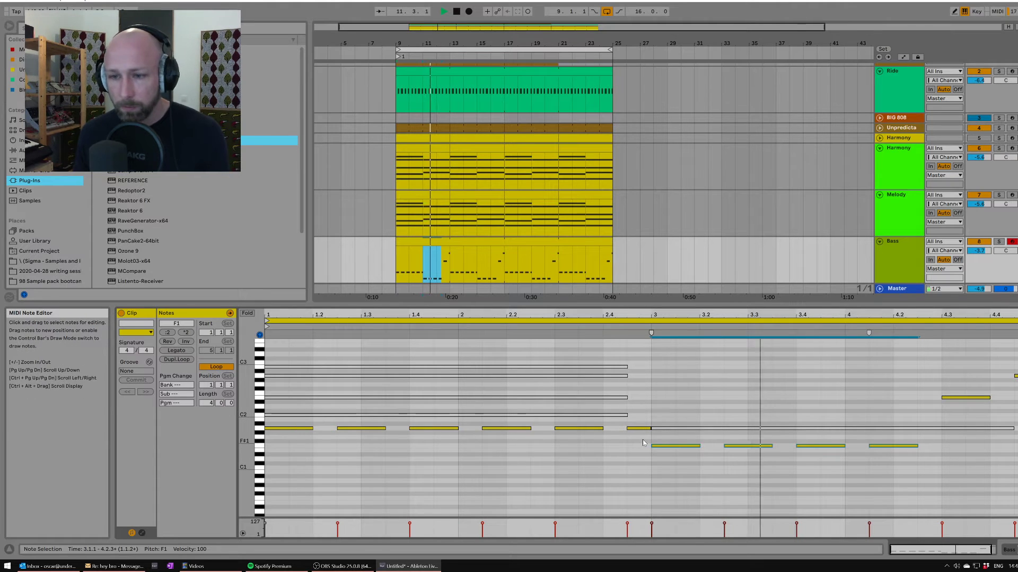
{"action": "key", "text": "Up"}
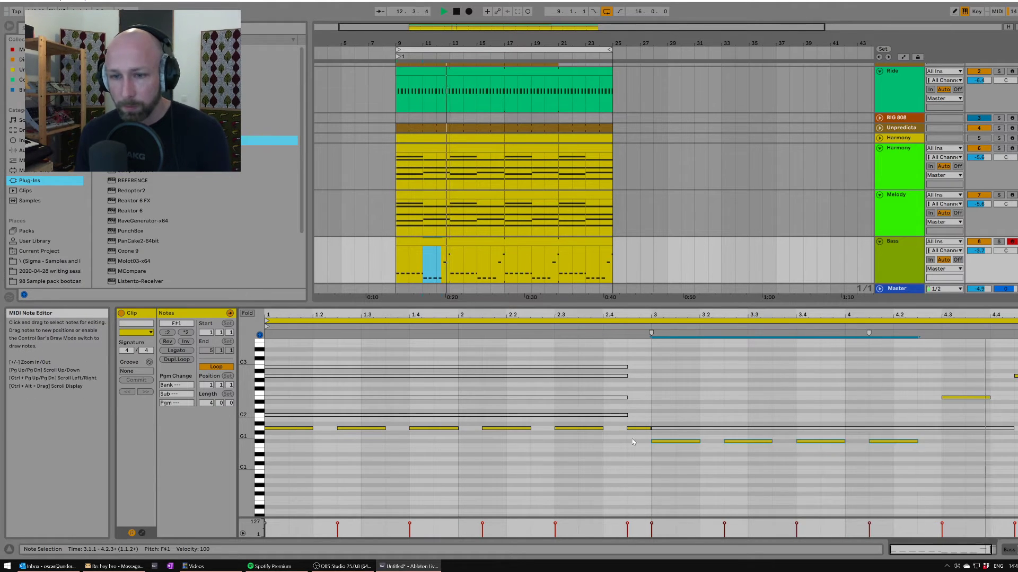
{"action": "key", "text": "Up"}
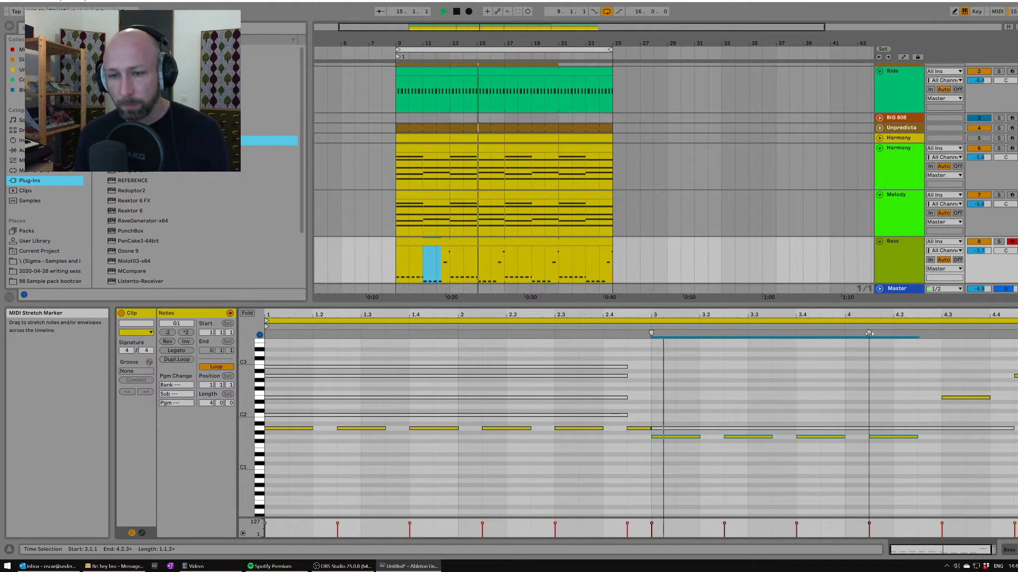
{"action": "key", "text": "space"}
{"action": "left_click_drag", "start_coordinate": [656, 452], "coordinate": [964, 439]}
{"action": "key", "text": "Down"}
{"action": "key", "text": "Down"}
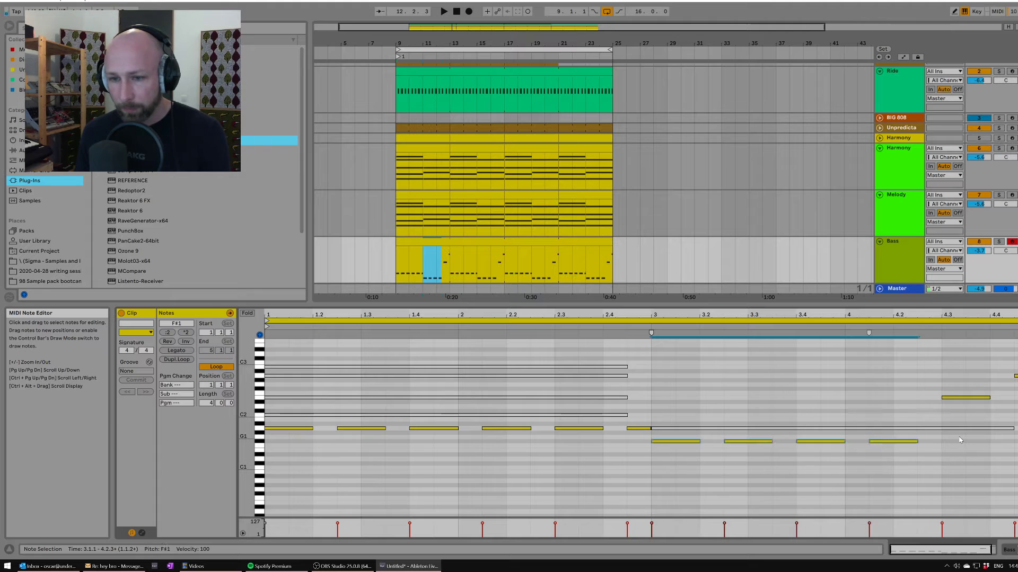
Lower the filter control cutoff in the Bass track's Sylenth1 during playback, close the plug-in window and stop playback.
{"action": "double_click", "coordinate": [894, 250]}
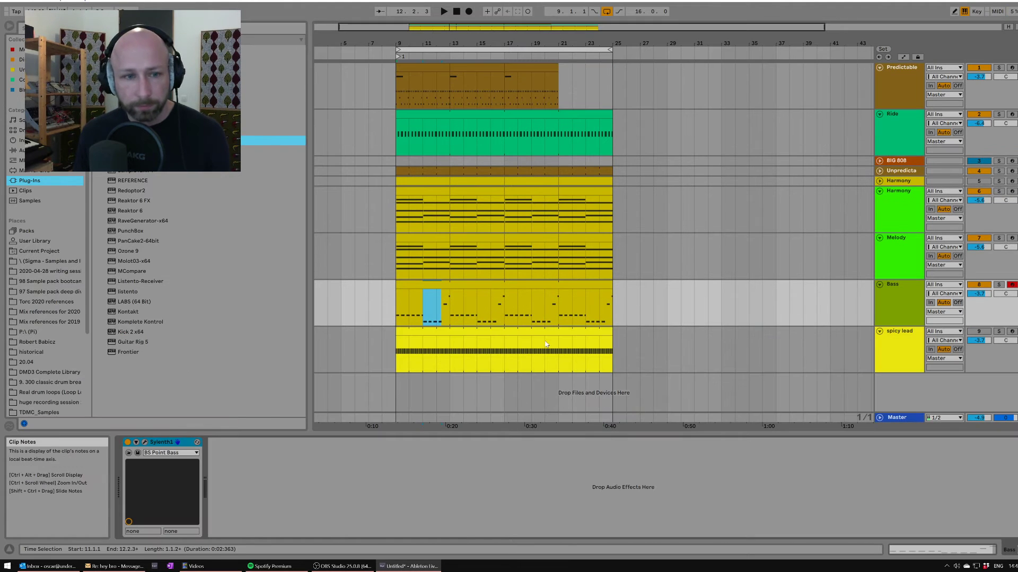
{"action": "left_click", "coordinate": [145, 442]}
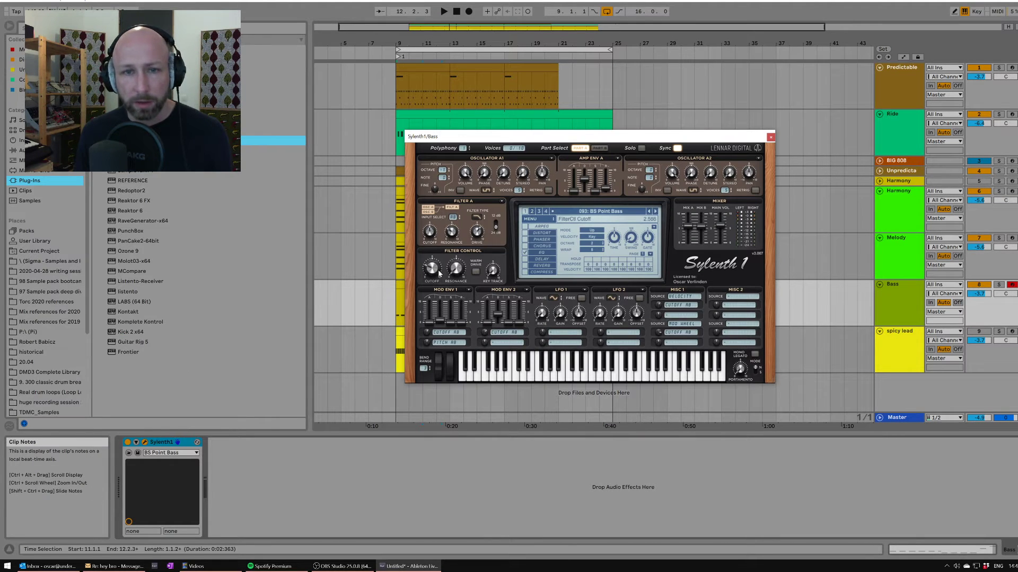
{"action": "key", "text": "space"}
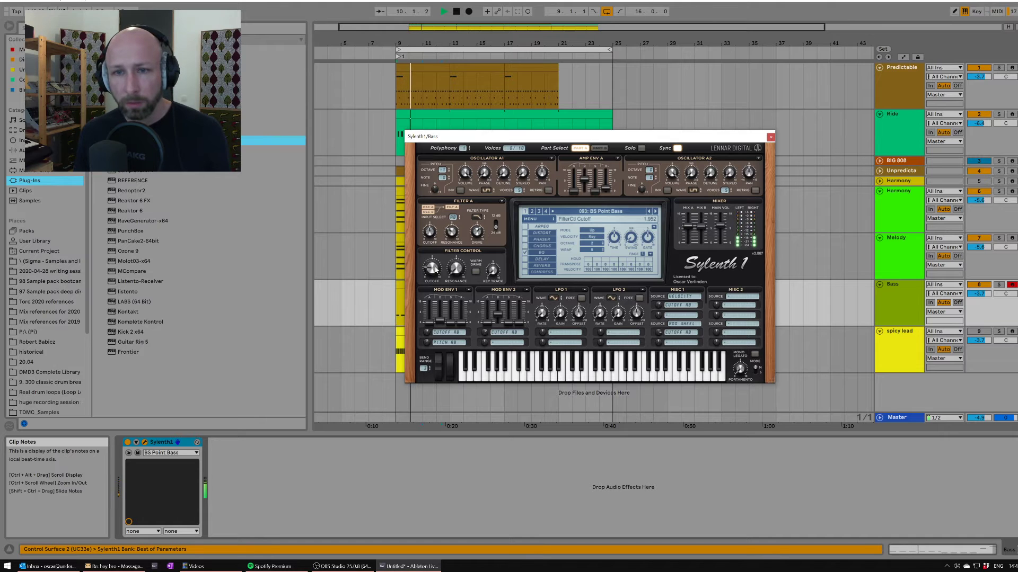
{"action": "left_click_drag", "start_coordinate": [434, 269], "coordinate": [432, 269]}
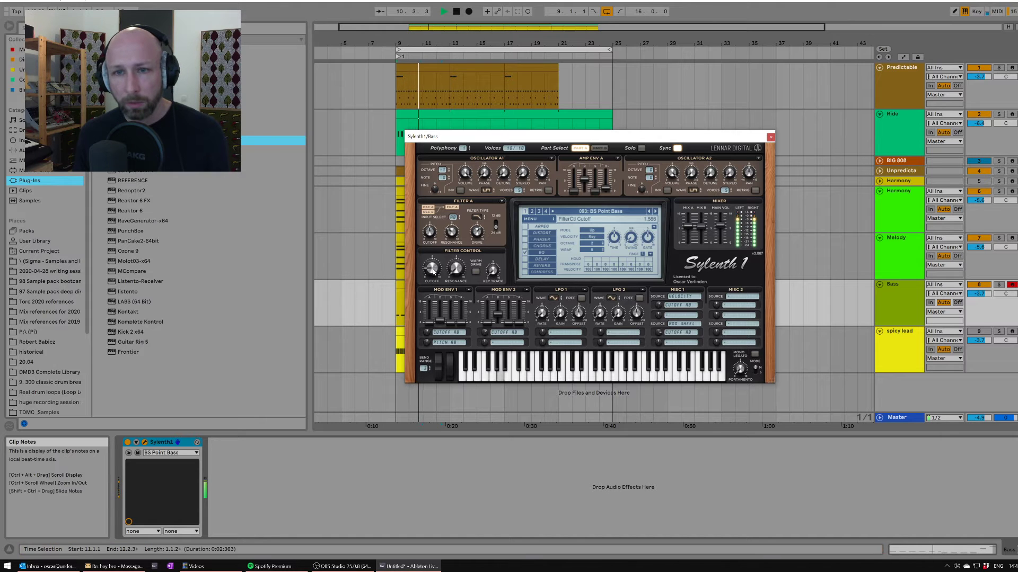
{"action": "left_click", "coordinate": [619, 212]}
{"action": "left_click", "coordinate": [744, 415]}
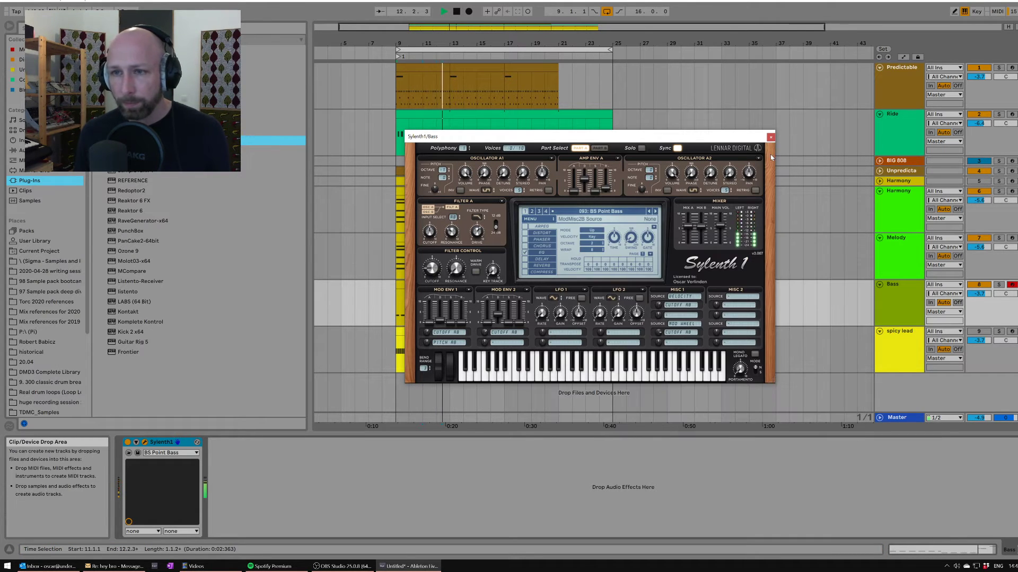
{"action": "left_click", "coordinate": [771, 138]}
{"action": "key", "text": "space"}
Turn the Bass clip's short notes into a sustained A1 from bar 1 and F1 from bar 3, deleting the higher notes.
{"action": "double_click", "coordinate": [547, 284]}
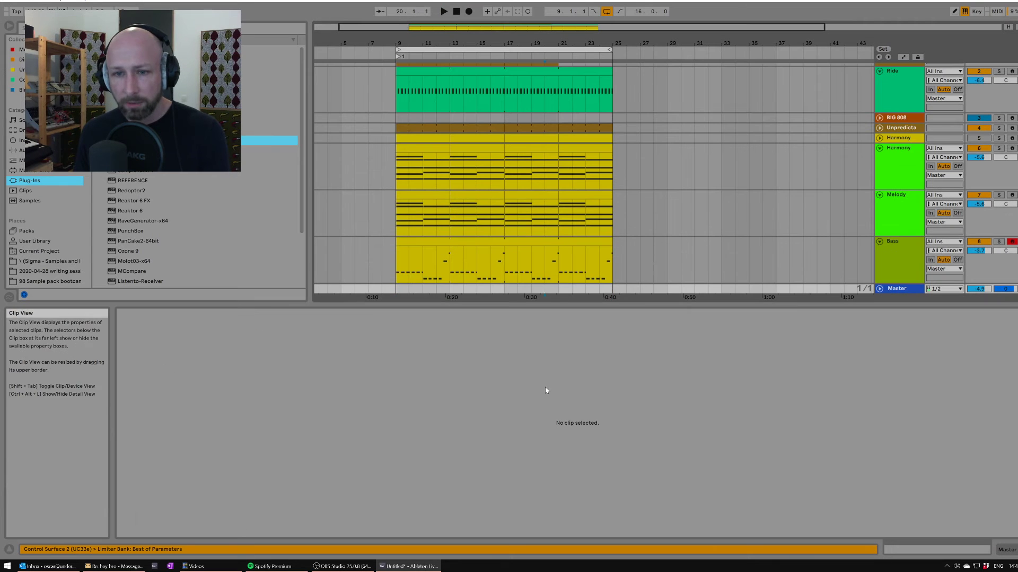
{"action": "left_click_drag", "start_coordinate": [311, 429], "coordinate": [1005, 446]}
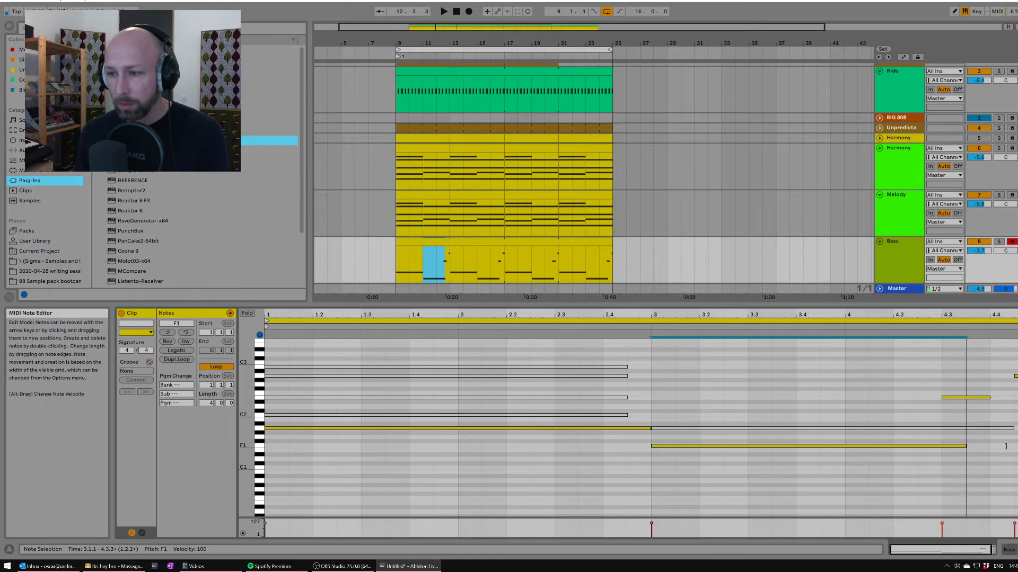
{"action": "left_click_drag", "start_coordinate": [920, 364], "coordinate": [927, 441]}
{"action": "key", "text": "Delete"}
{"action": "key", "text": "Delete"}
{"action": "left_click_drag", "start_coordinate": [643, 355], "coordinate": [570, 424]}
{"action": "key", "text": "Delete"}
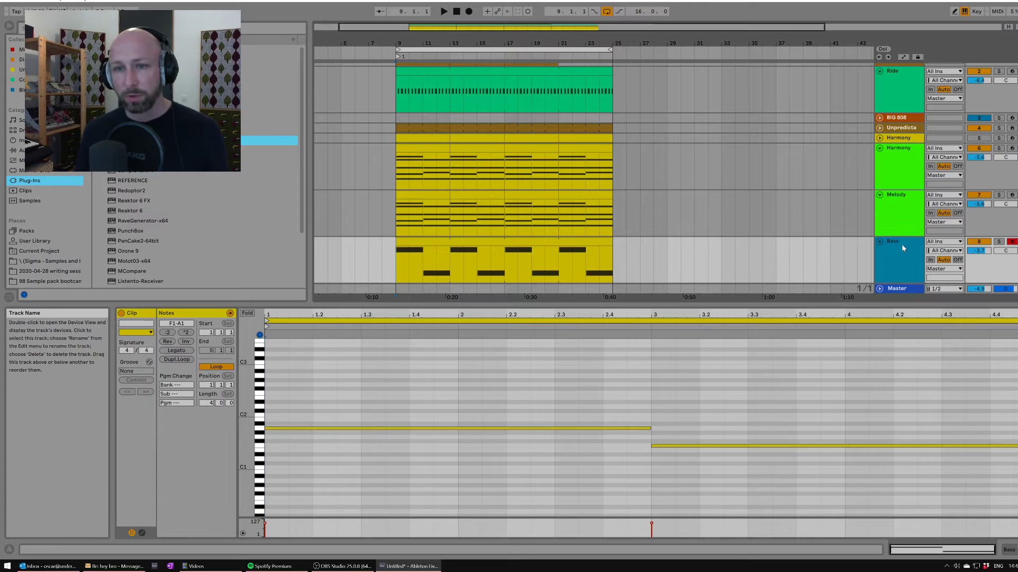
Load the 022: HOV Analog Hover preset in the Bass track's Sylenth1, play the section and close the plug-in window.
{"action": "left_click", "coordinate": [901, 244]}
{"action": "scroll", "coordinate": [904, 239], "scroll_direction": "down", "scroll_amount": 2}
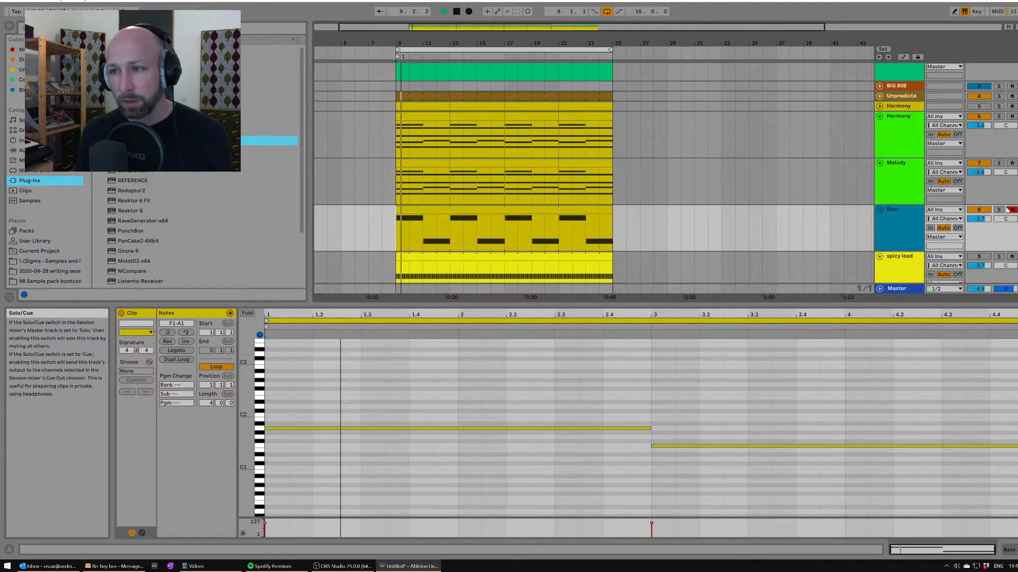
{"action": "double_click", "coordinate": [892, 220]}
{"action": "left_click", "coordinate": [144, 442]}
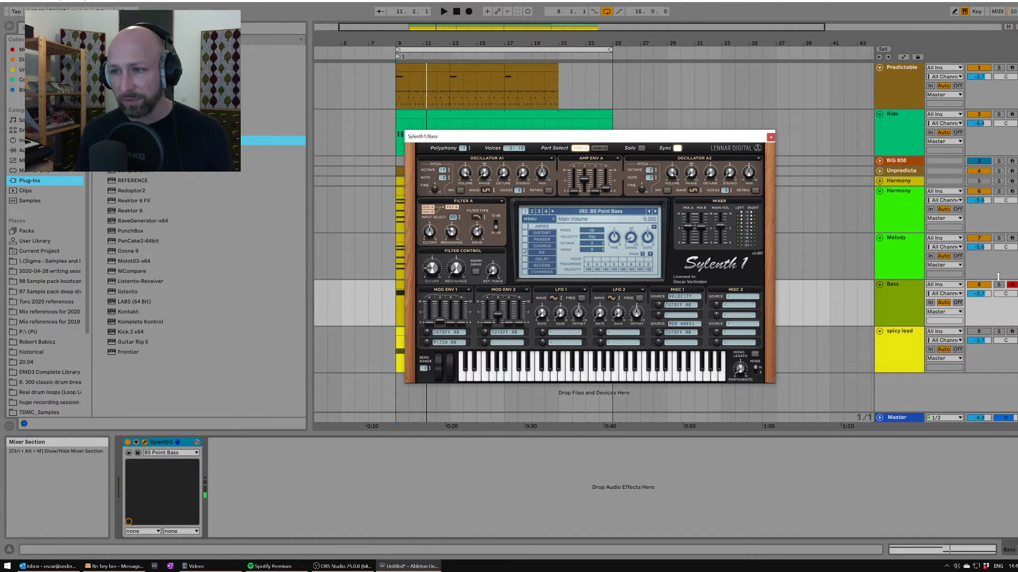
{"action": "left_click", "coordinate": [600, 211]}
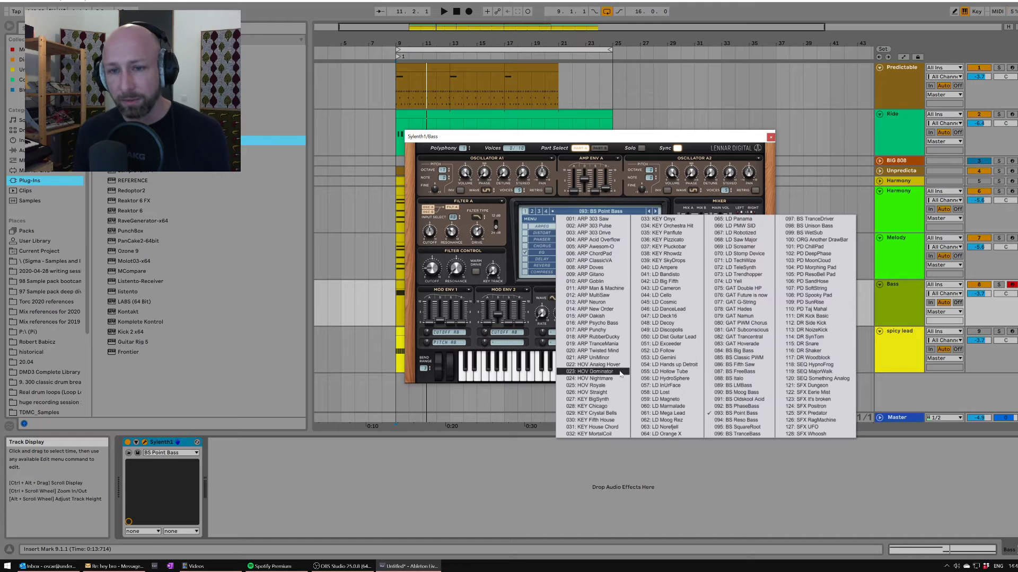
{"action": "left_click", "coordinate": [593, 365]}
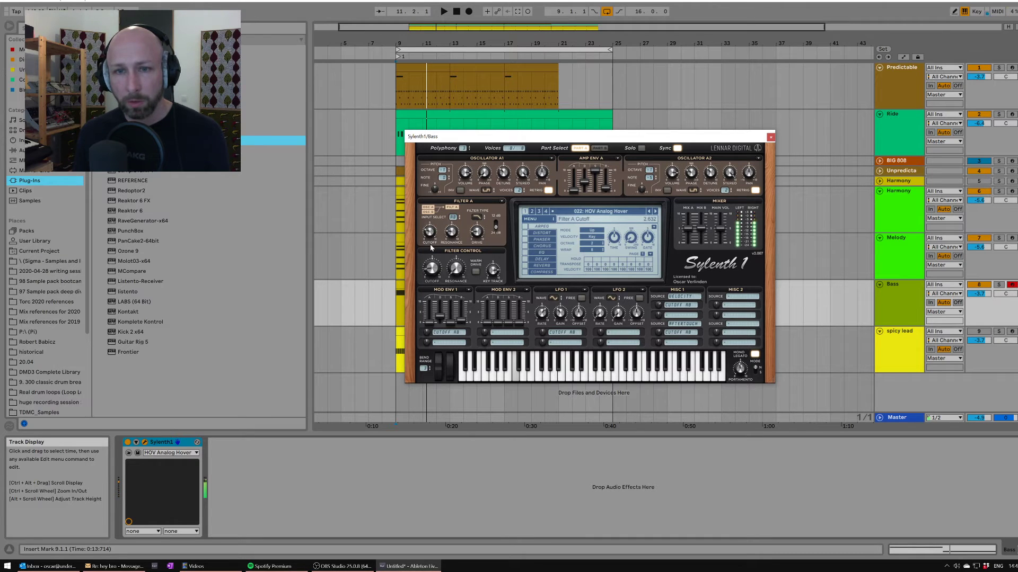
{"action": "key", "text": "space"}
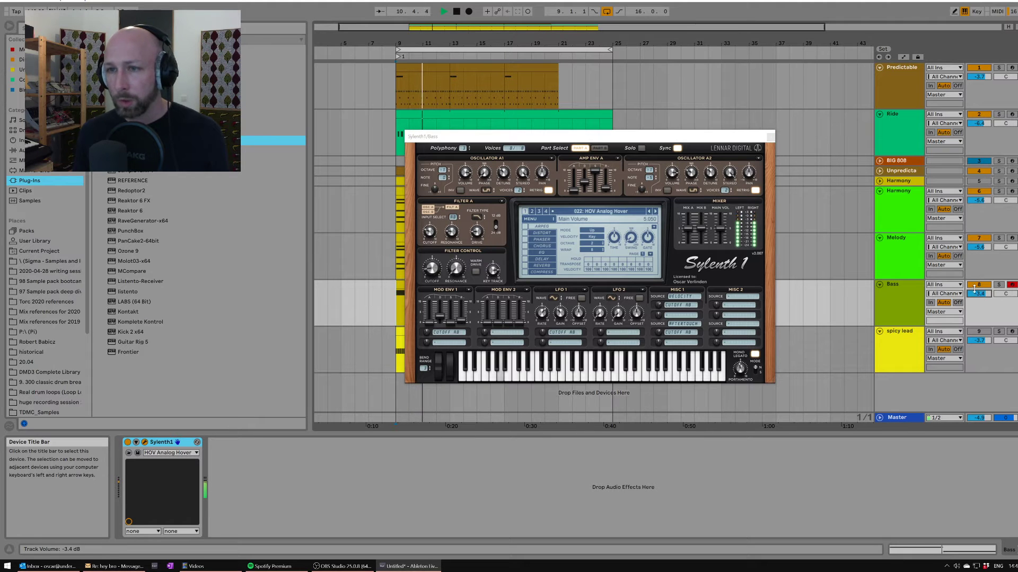
{"action": "left_click", "coordinate": [771, 137]}
Compare the sustained Bass notes with the last Melody clip's chord notes starting at bar 3.
{"action": "double_click", "coordinate": [511, 284]}
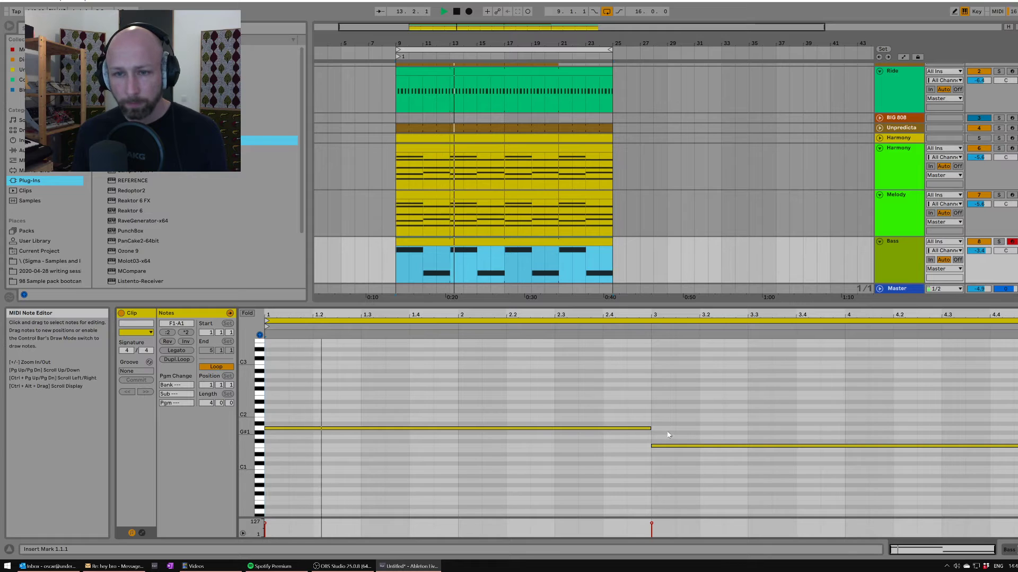
{"action": "left_click", "coordinate": [599, 210]}
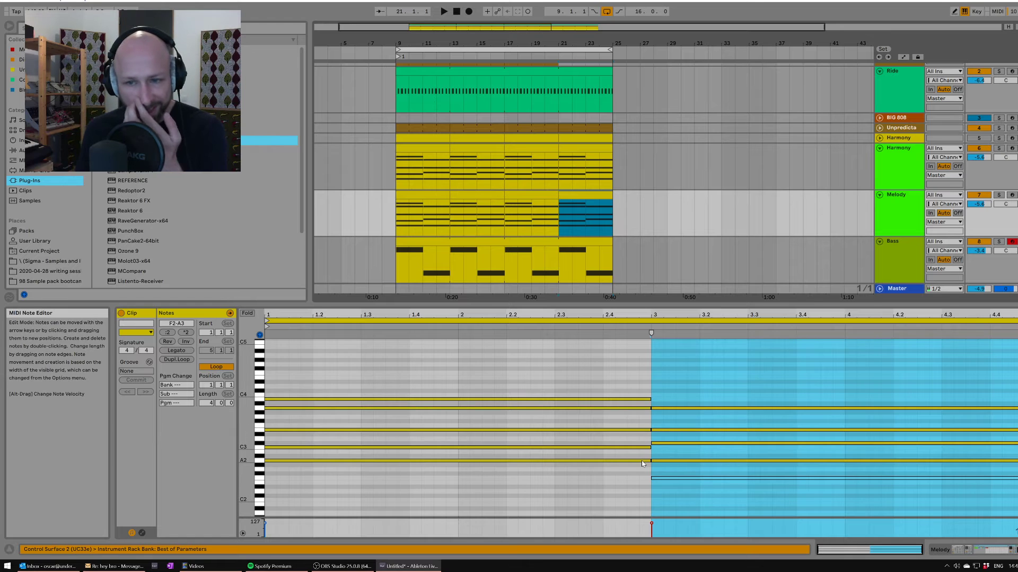
{"action": "left_click", "coordinate": [668, 445]}
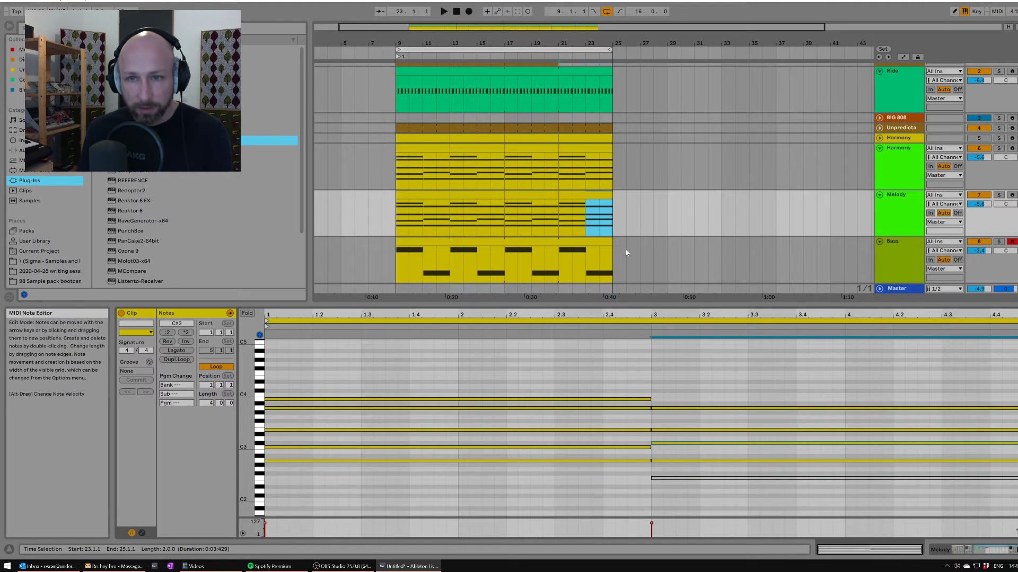
Transpose the sustained Bass note at bar 3 up to D#2 and play the section.
{"action": "left_click", "coordinate": [598, 244]}
{"action": "left_click", "coordinate": [711, 445]}
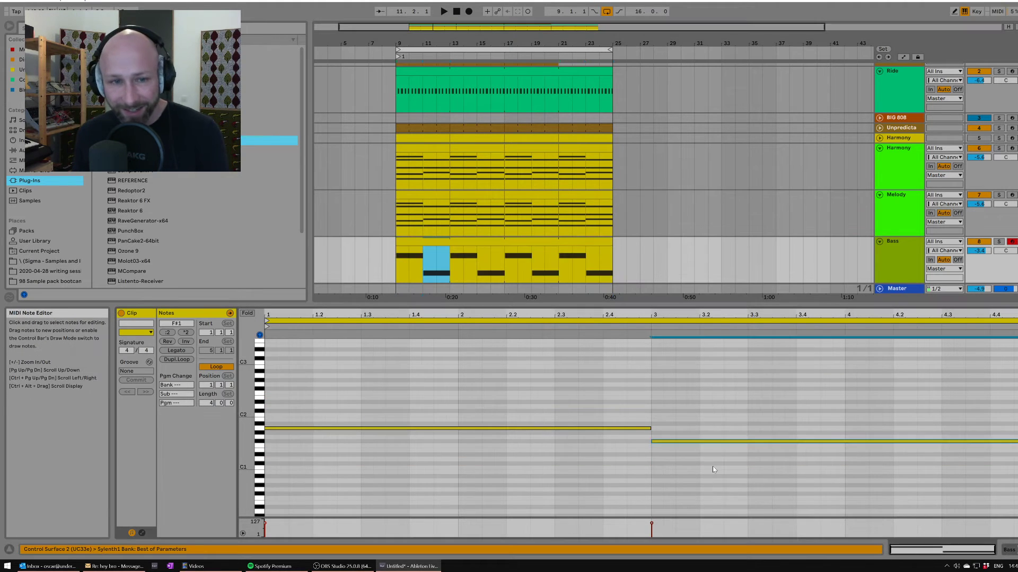
{"action": "key", "text": "Up"}
{"action": "key", "text": "Up"}
{"action": "key", "text": "Up"}
{"action": "key", "text": "Up"}
{"action": "key", "text": "Up"}
{"action": "key", "text": "Up"}
{"action": "key", "text": "Up"}
{"action": "key", "text": "Up"}
{"action": "key", "text": "Up"}
{"action": "key", "text": "Up"}
{"action": "key", "text": "space"}
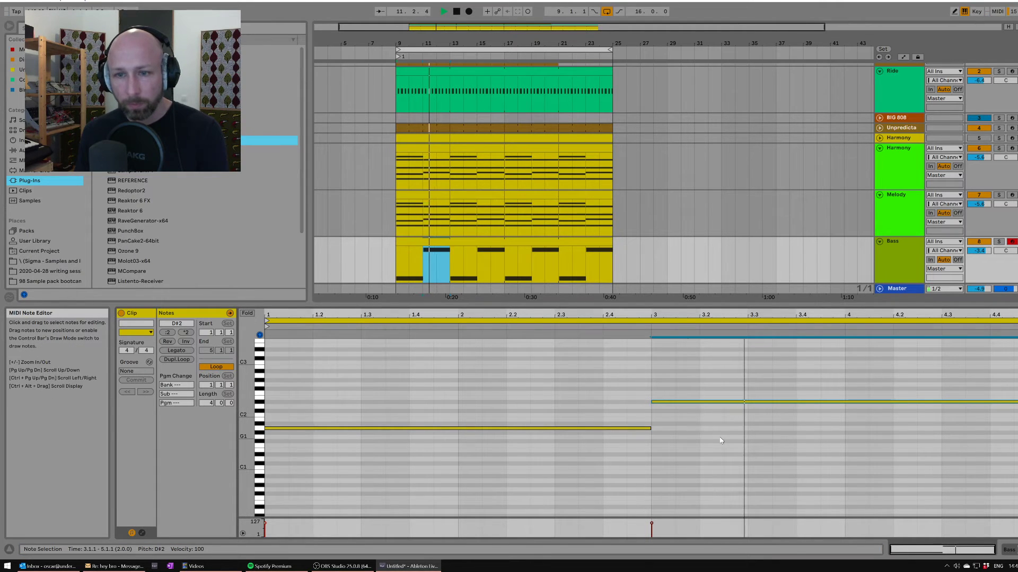
Stop playback, lower the sustained bar 3 Bass note to C2 and play the section again.
{"action": "key", "text": "space"}
{"action": "key", "text": "Down"}
{"action": "key", "text": "Down"}
{"action": "key", "text": "Down"}
{"action": "key", "text": "space"}
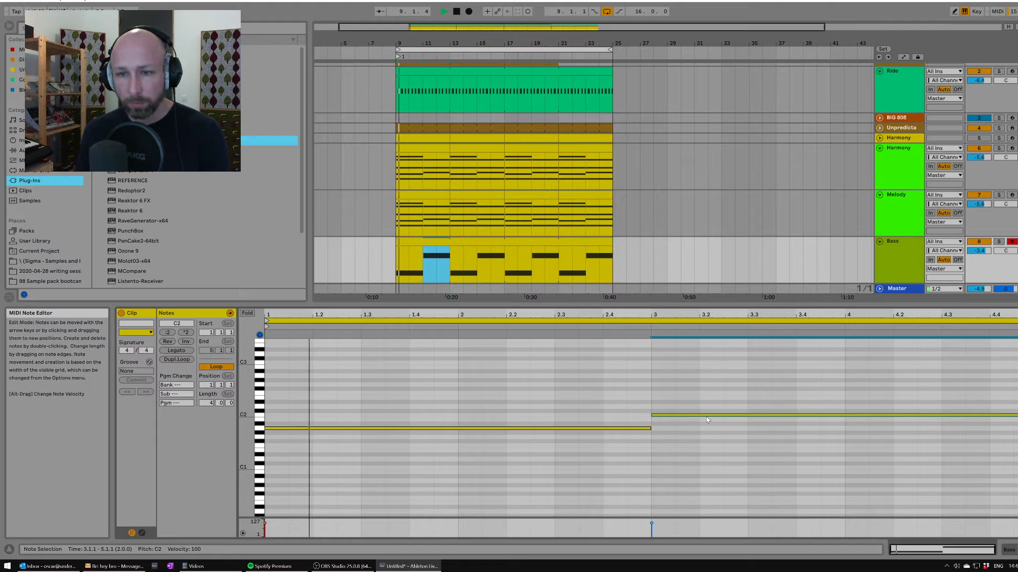
Solo the Bass track, restart playback and open its Sylenth1 plug-in window.
{"action": "double_click", "coordinate": [897, 255]}
{"action": "key", "text": "space"}
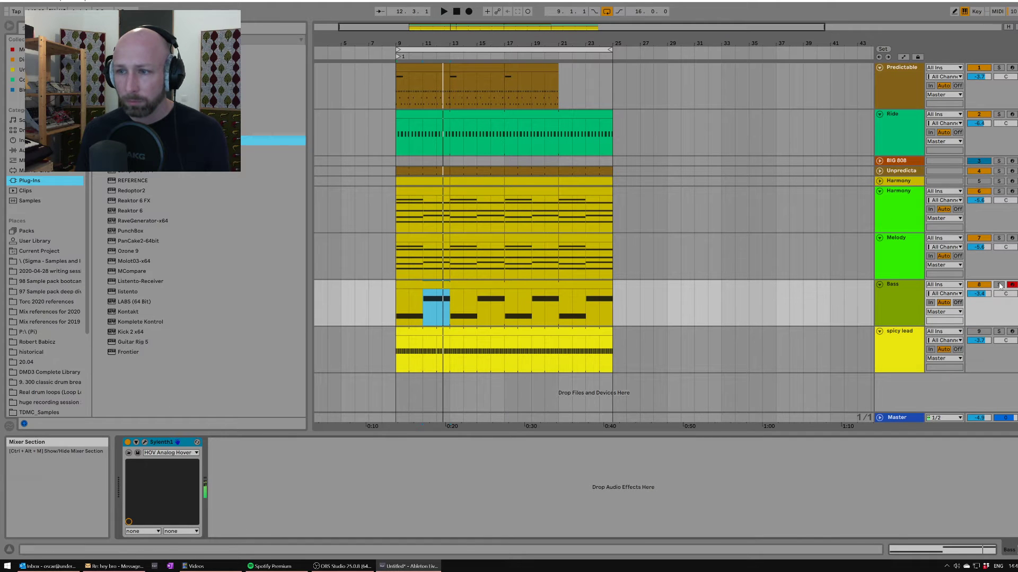
{"action": "left_click", "coordinate": [998, 285]}
{"action": "key", "text": "space"}
{"action": "left_click", "coordinate": [888, 299]}
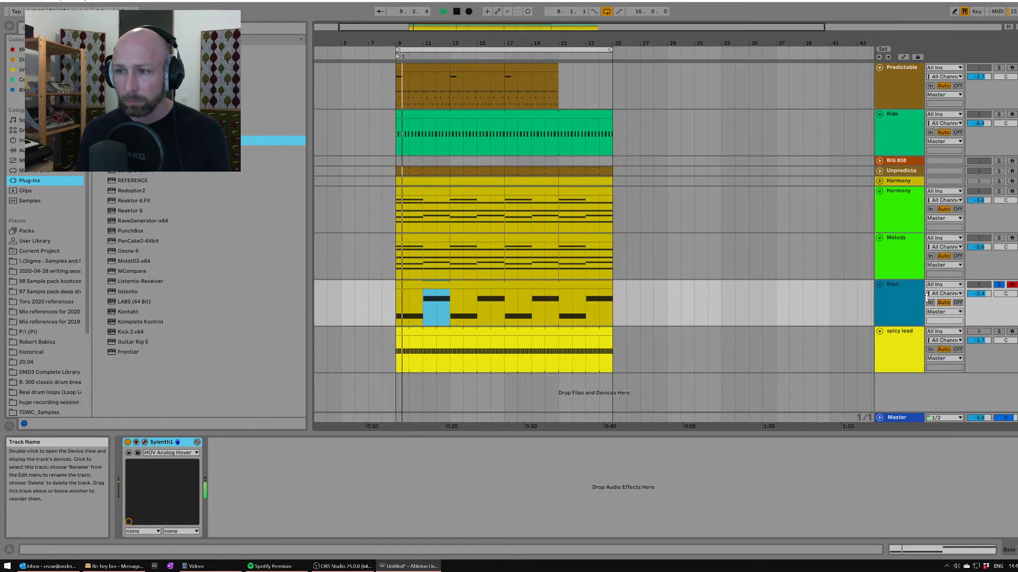
{"action": "left_click", "coordinate": [145, 443]}
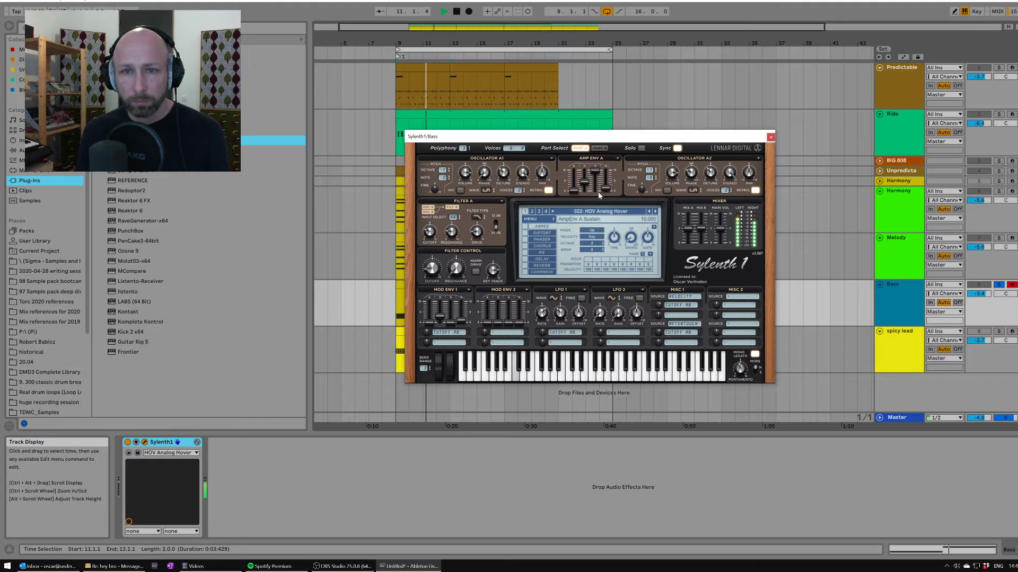
{"action": "left_click_drag", "start_coordinate": [716, 139], "coordinate": [701, 148]}
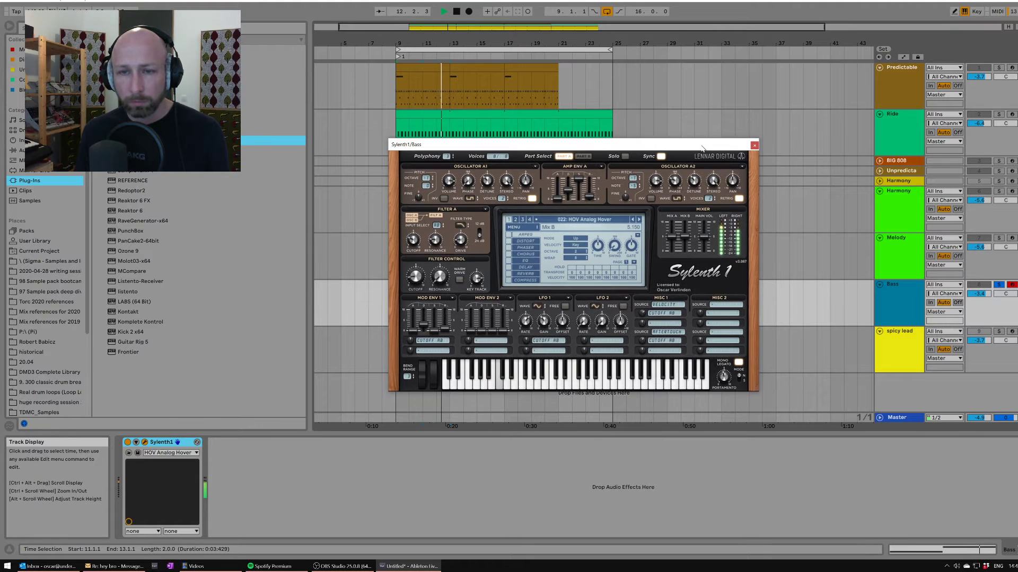
Step Sylenth1 forward to the HOV Nightmare preset and restart playback to audition it.
{"action": "left_click", "coordinate": [639, 220]}
{"action": "key", "text": "space"}
{"action": "left_click", "coordinate": [640, 220]}
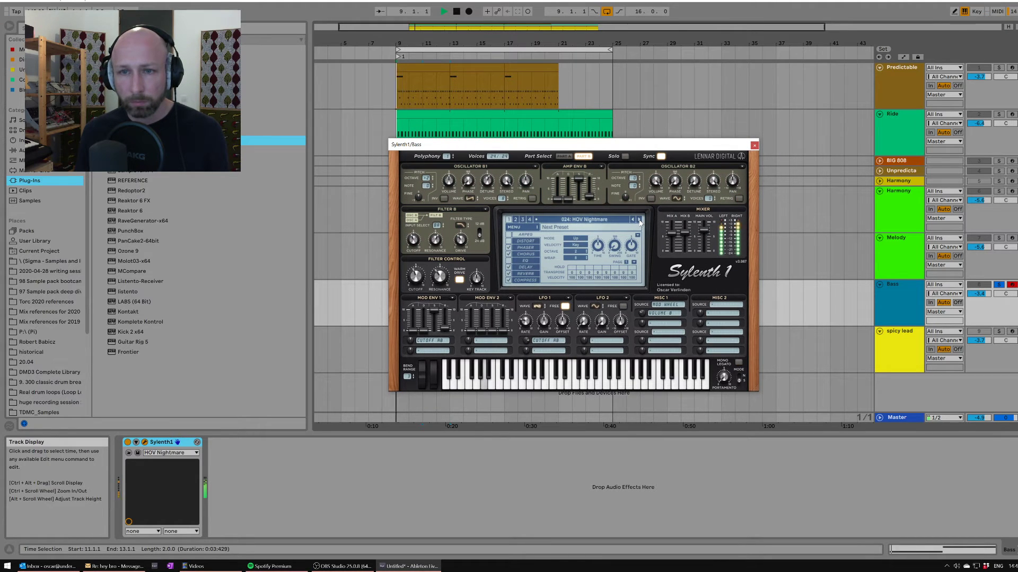
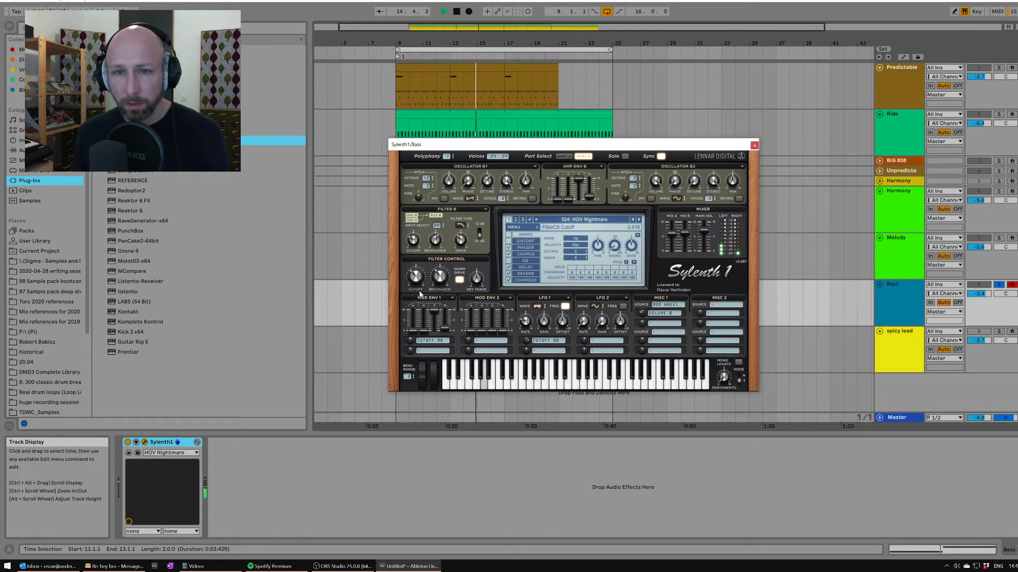
Adjust the HOV Nightmare patch while going through its chorus, delay, phaser and reverb settings, with the phaser dry/wet at 32.67%.
{"action": "left_click", "coordinate": [526, 255]}
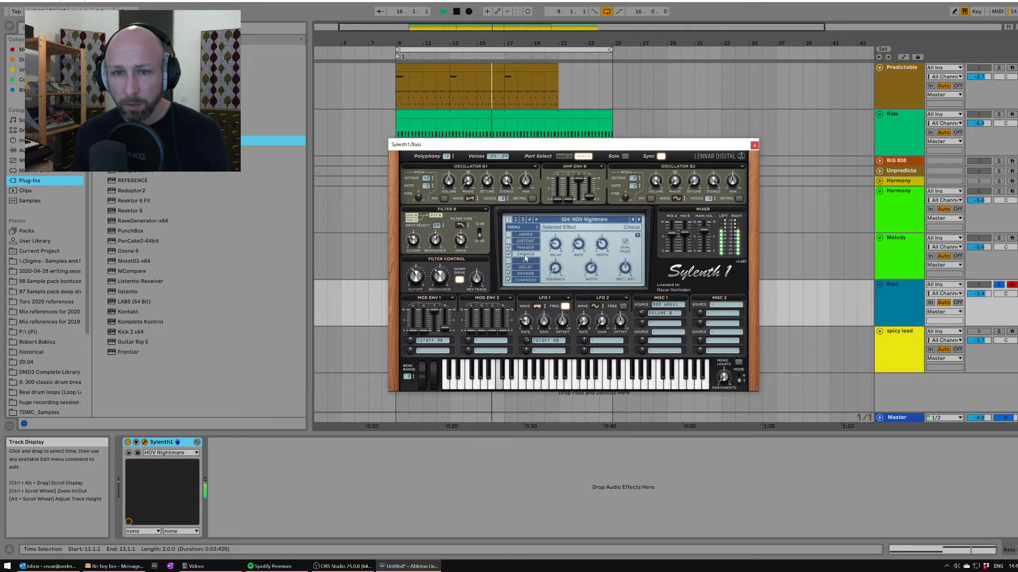
{"action": "left_click", "coordinate": [526, 267]}
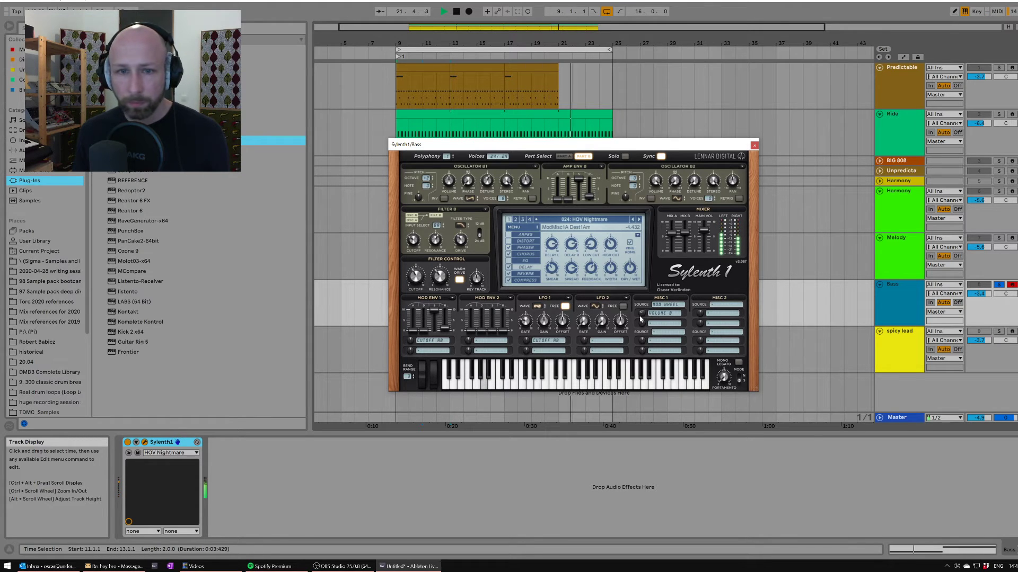
{"action": "left_click", "coordinate": [527, 247]}
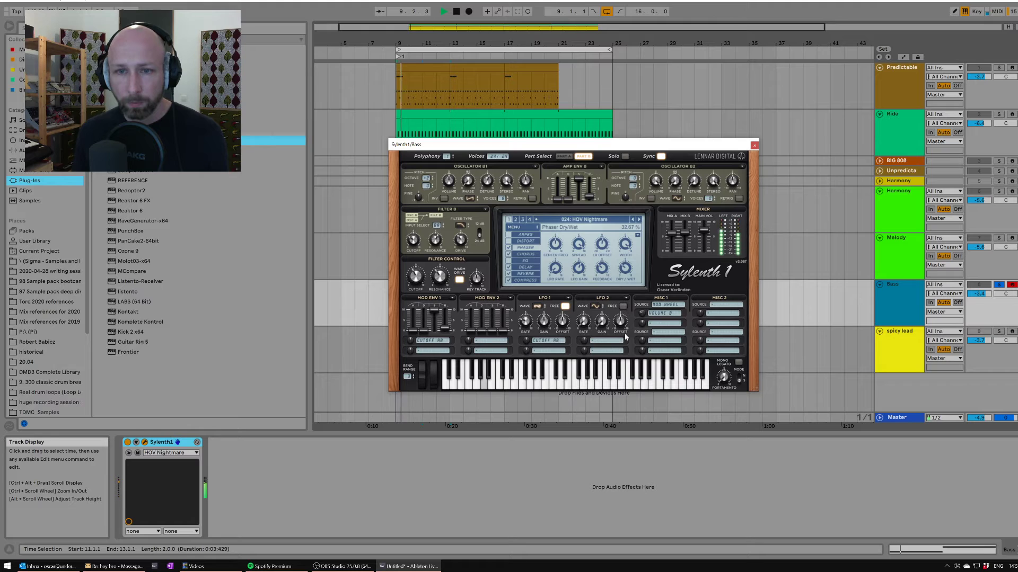
{"action": "left_click", "coordinate": [522, 274]}
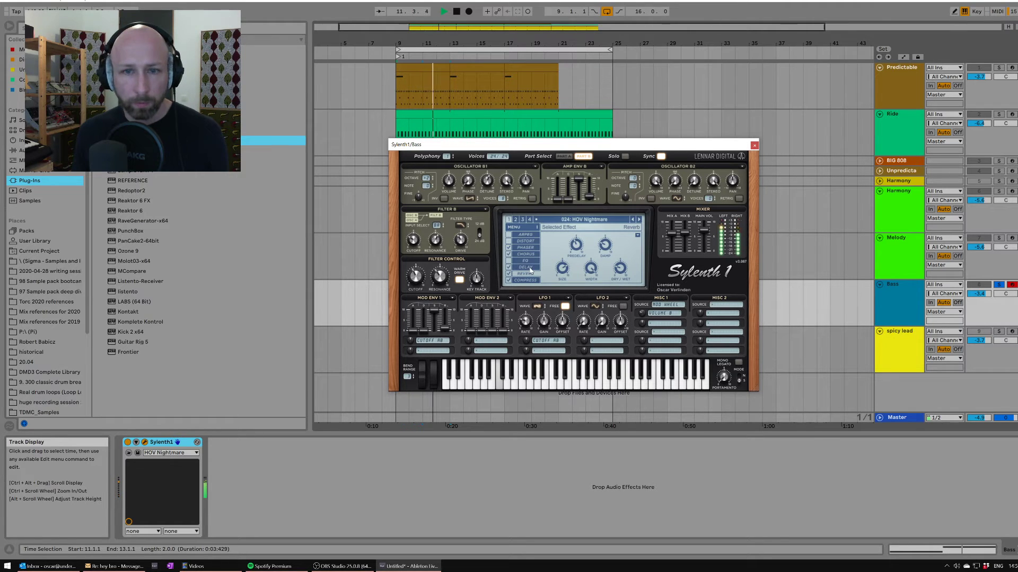
Add EQ Eight after Sylenth1 on the Bass track, with a low cut at 47.4 Hz and a -7.31 dB low shelf at 198 Hz.
{"action": "left_click", "coordinate": [23, 150]}
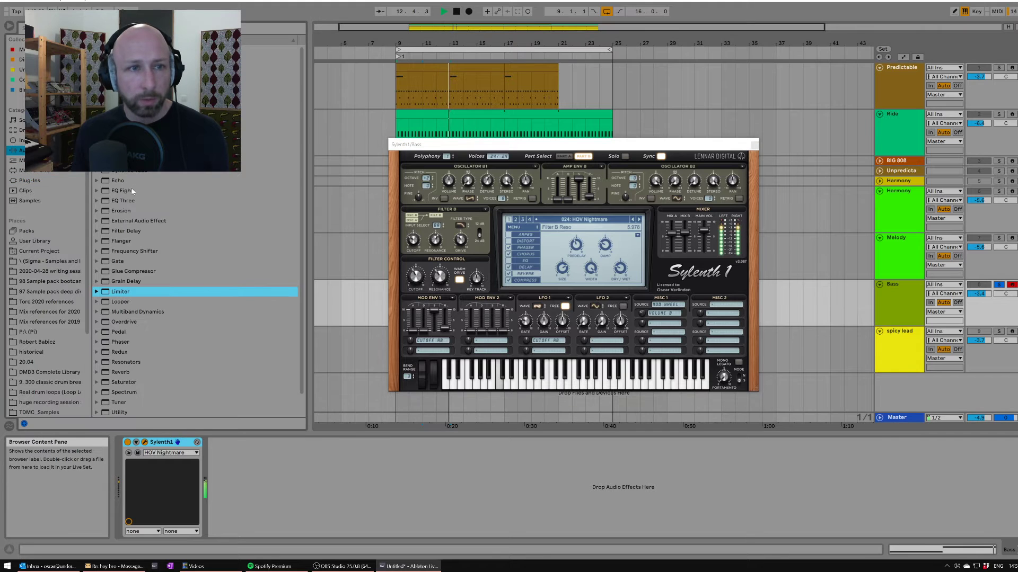
{"action": "left_click_drag", "start_coordinate": [132, 191], "coordinate": [279, 489]}
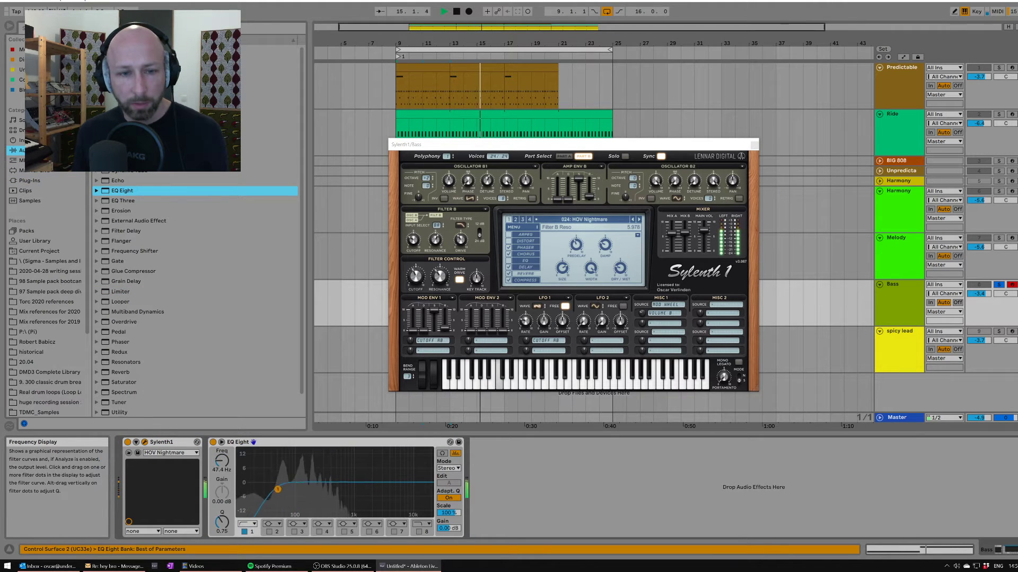
{"action": "left_click", "coordinate": [269, 531]}
{"action": "left_click", "coordinate": [273, 525]}
{"action": "left_click", "coordinate": [274, 478]}
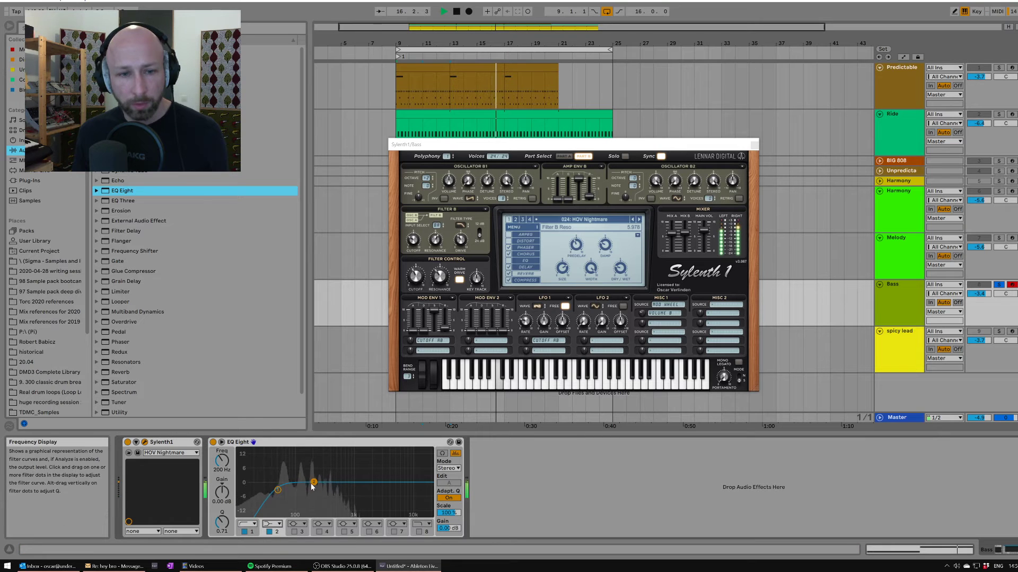
{"action": "left_click_drag", "start_coordinate": [296, 501], "coordinate": [313, 498]}
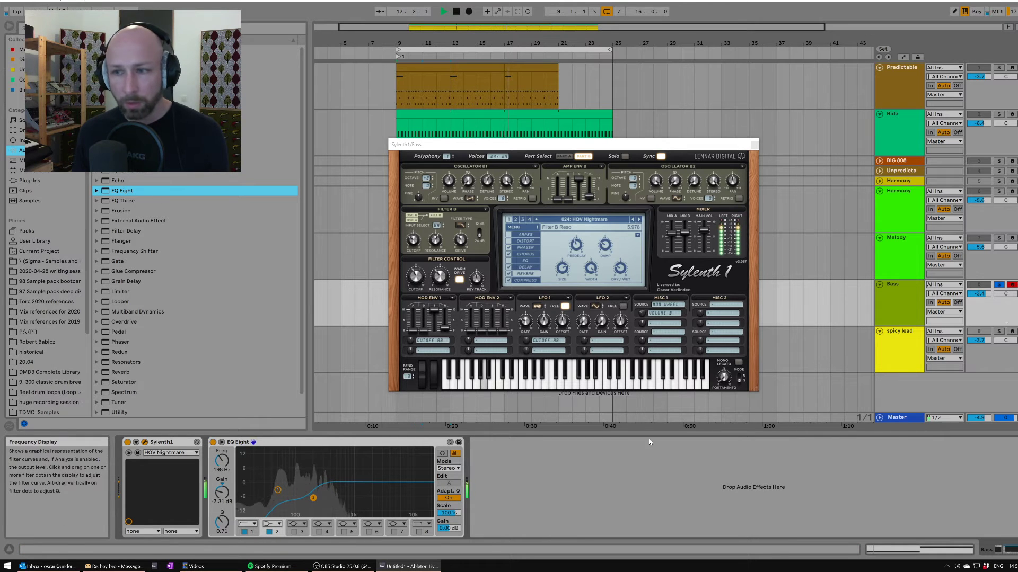
Unsolo the Bass track, select the Melody track and close the Sylenth1 plug-in window.
{"action": "left_click", "coordinate": [998, 285]}
{"action": "left_click", "coordinate": [899, 256]}
{"action": "left_click", "coordinate": [905, 297]}
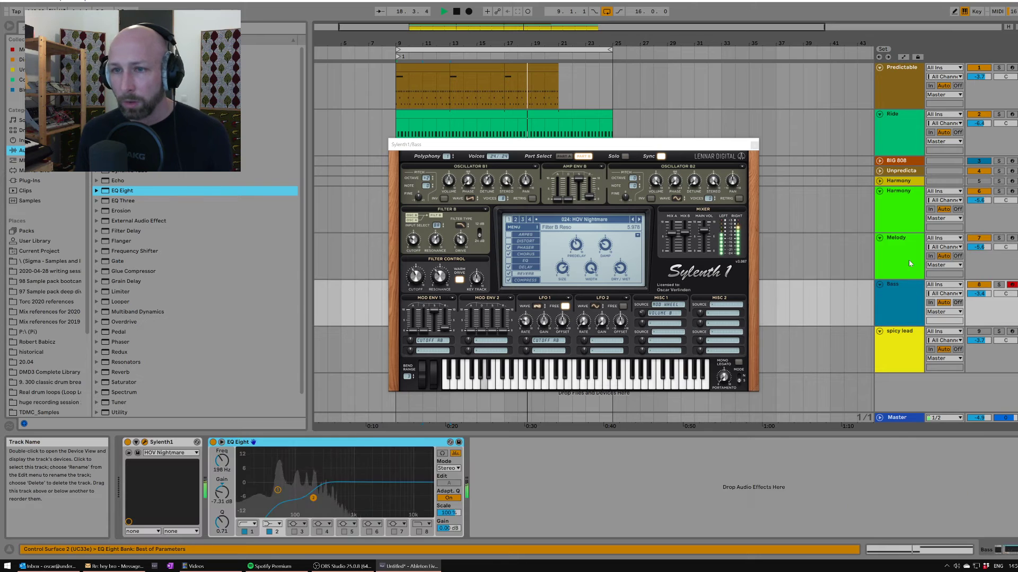
{"action": "left_click", "coordinate": [909, 260]}
{"action": "left_click", "coordinate": [754, 145]}
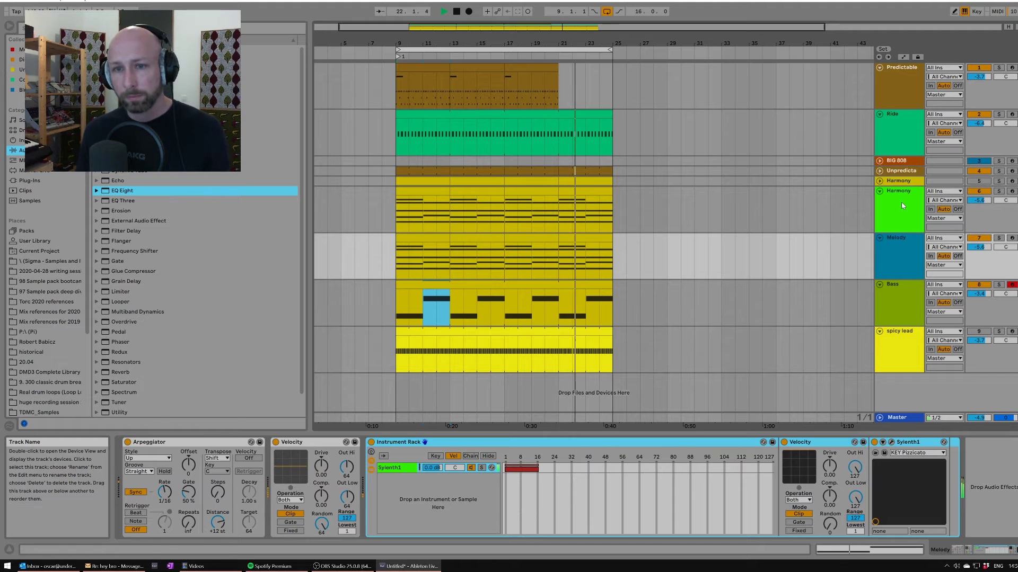
Stop playback, lower the Bass clip's sustained bar 3 note to E1 and play the section.
{"action": "double_click", "coordinate": [594, 308]}
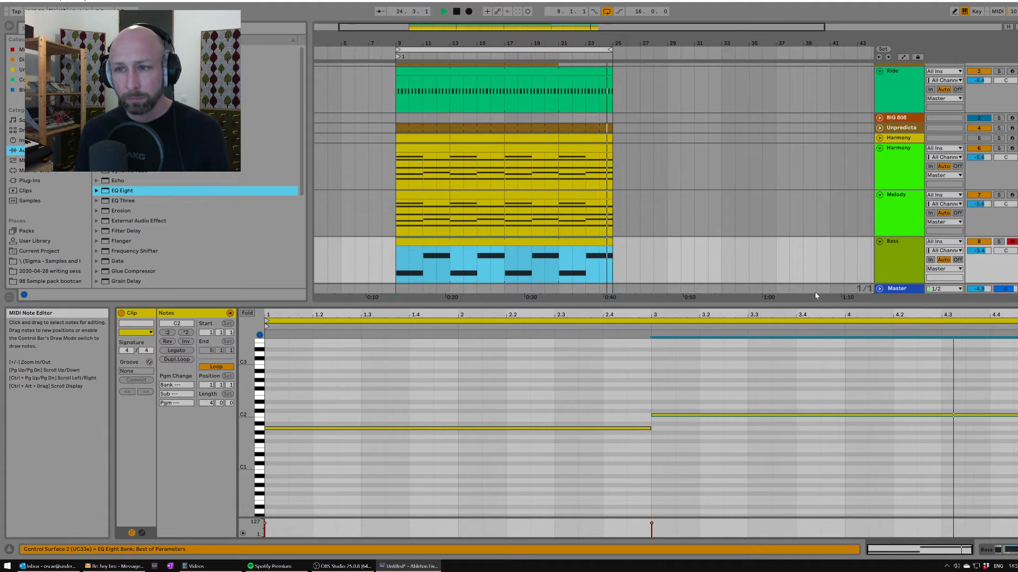
{"action": "left_click", "coordinate": [702, 414]}
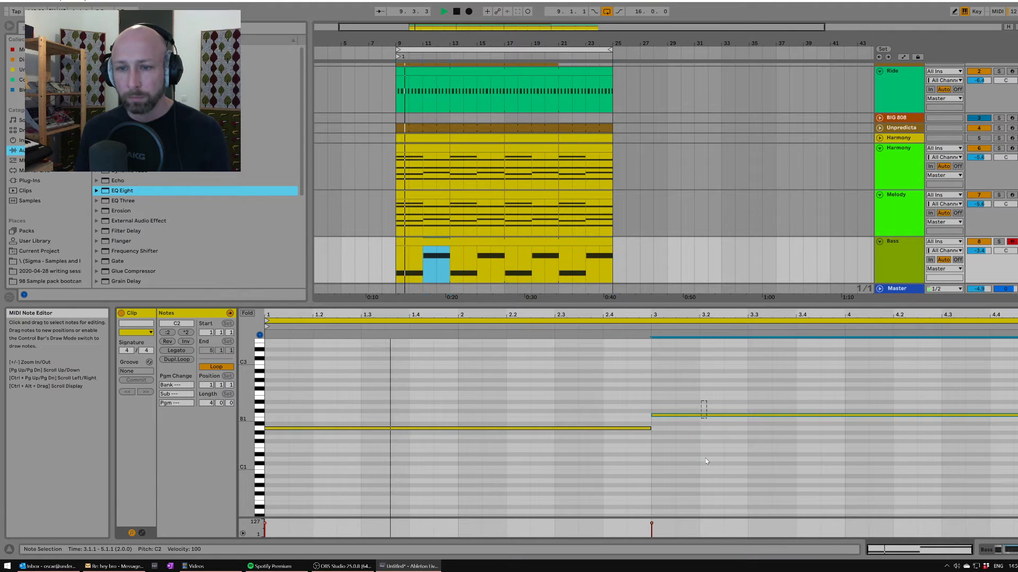
{"action": "key", "text": "space"}
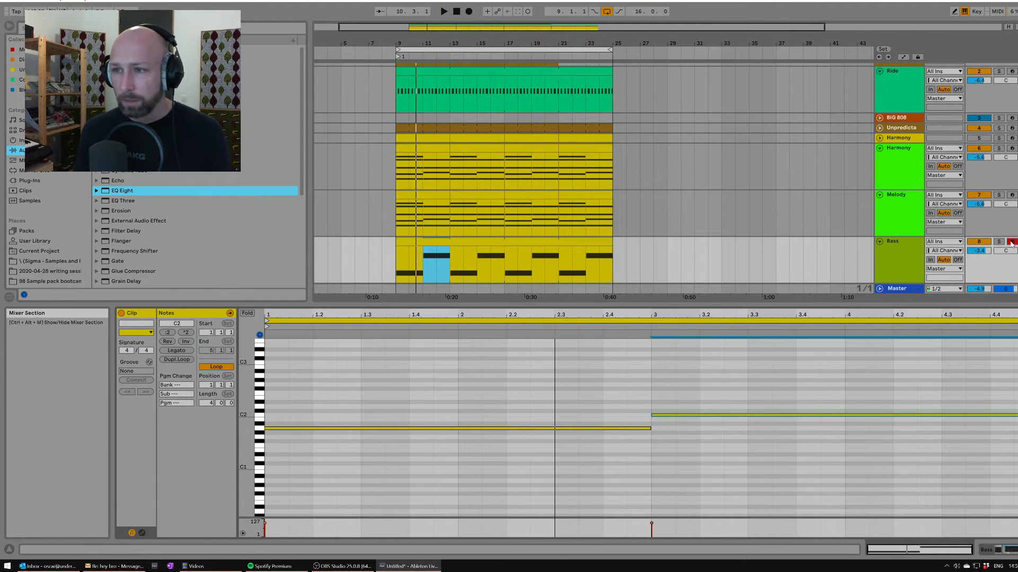
{"action": "scroll", "coordinate": [728, 216], "scroll_direction": "down", "scroll_amount": 1}
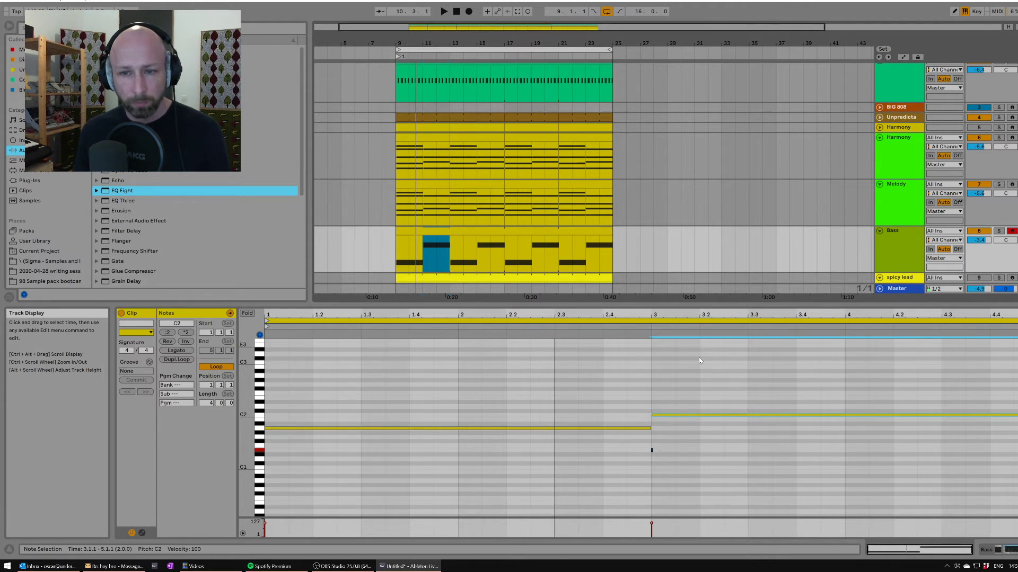
{"action": "left_click_drag", "start_coordinate": [719, 415], "coordinate": [727, 431]}
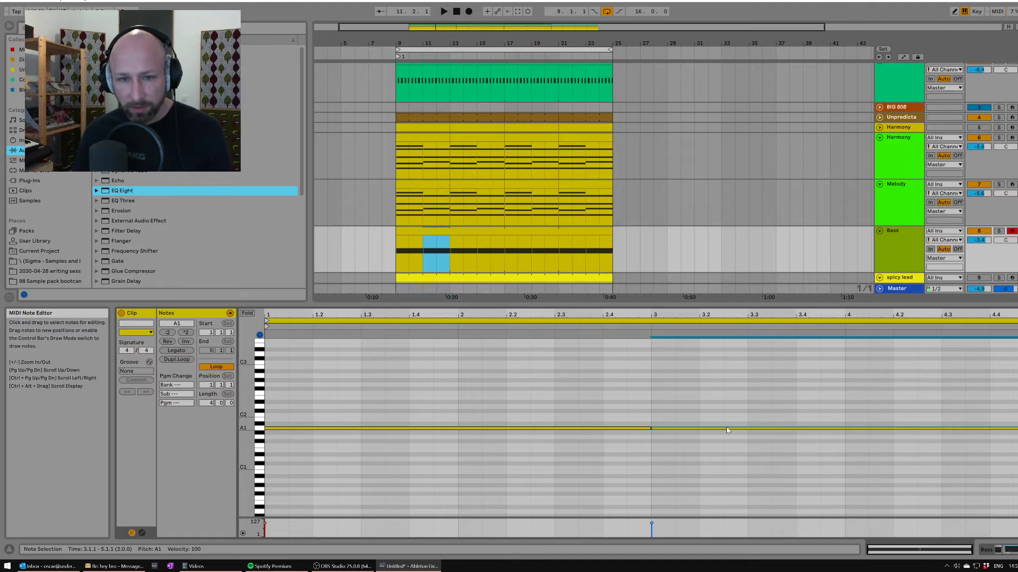
{"action": "key", "text": "Down"}
{"action": "key", "text": "Down"}
{"action": "key", "text": "Down"}
{"action": "key", "text": "Down"}
{"action": "key", "text": "Down"}
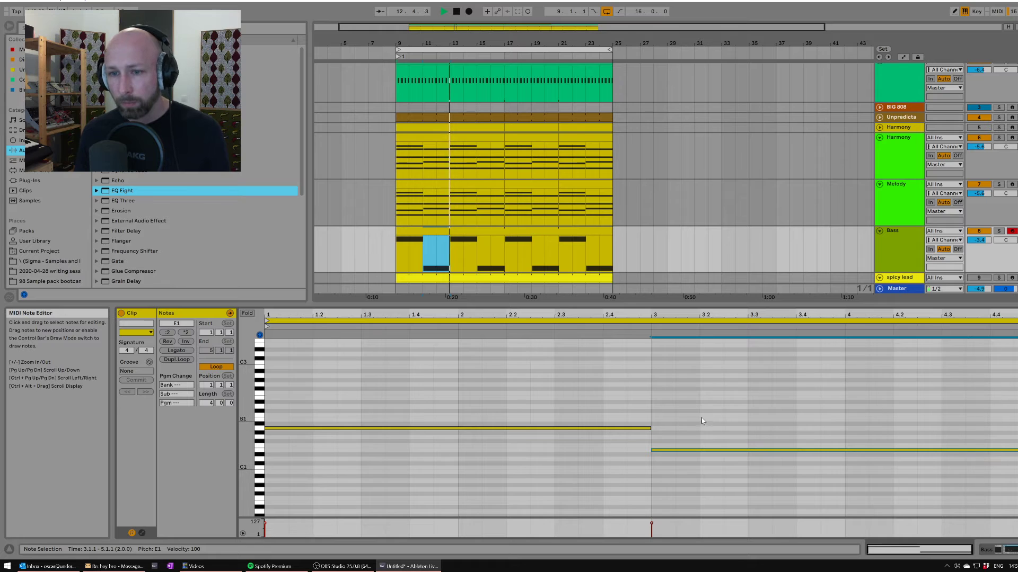
Lower the Melody track's volume to -8.0 dB while the section plays.
{"action": "left_click", "coordinate": [900, 235]}
{"action": "scroll", "coordinate": [899, 232], "scroll_direction": "down", "scroll_amount": 3}
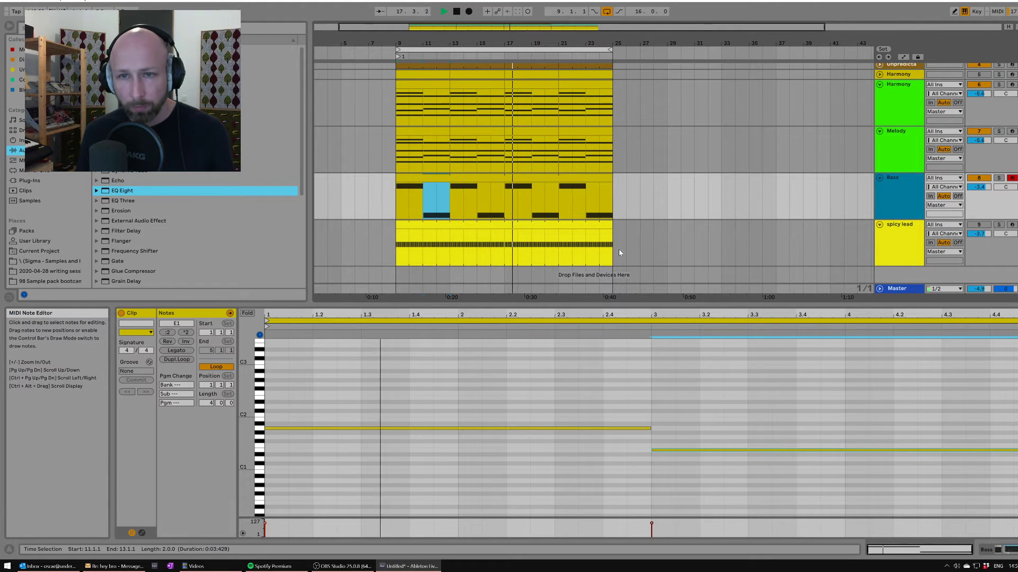
{"action": "left_click", "coordinate": [817, 214]}
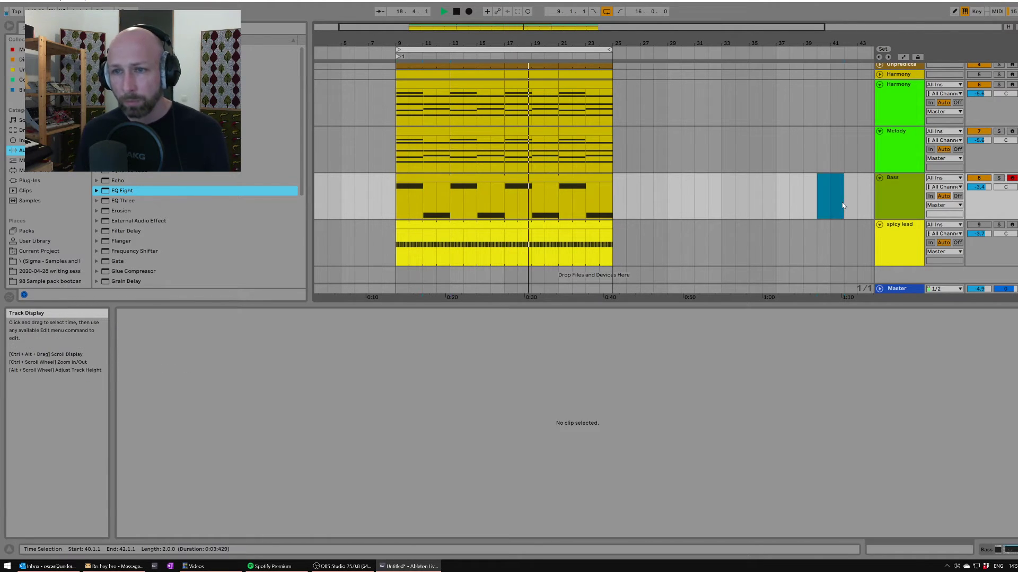
{"action": "left_click", "coordinate": [911, 143]}
{"action": "left_click_drag", "start_coordinate": [986, 142], "coordinate": [985, 151]}
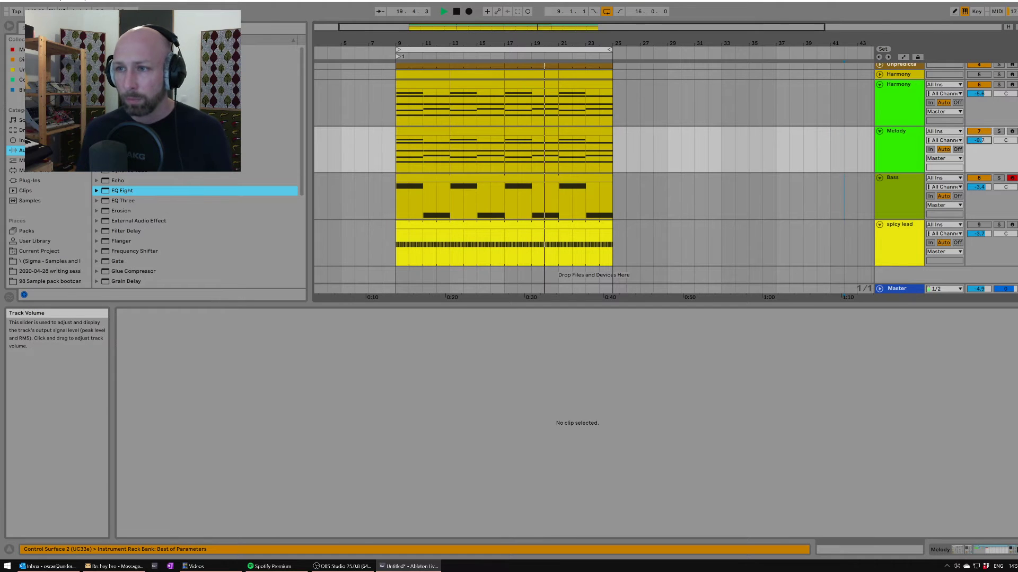
Narrow the Sylenth1 chain's velocity zone in the Melody instrument rack to 1–10 and restart playback.
{"action": "double_click", "coordinate": [909, 144]}
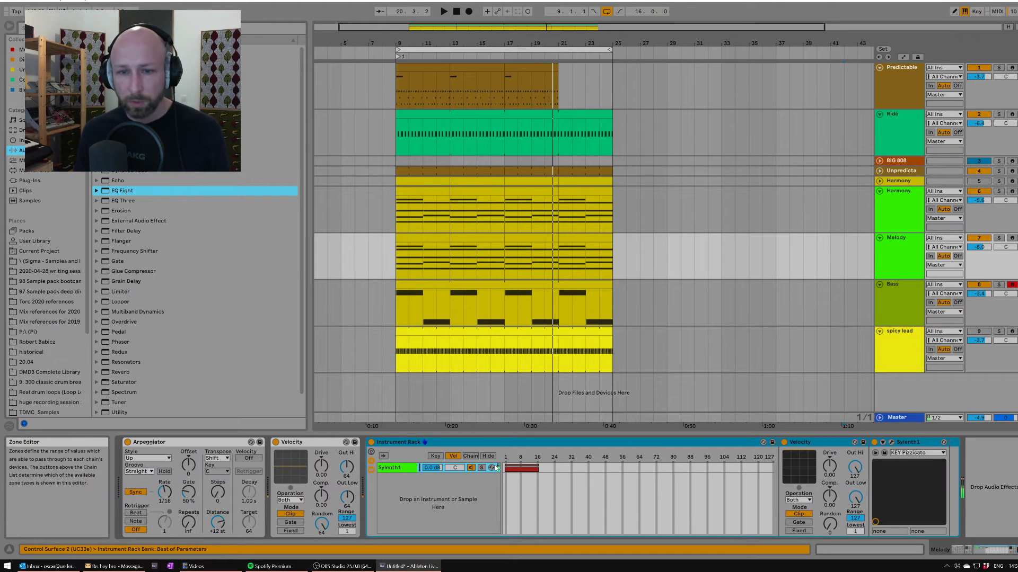
{"action": "left_click", "coordinate": [537, 468]}
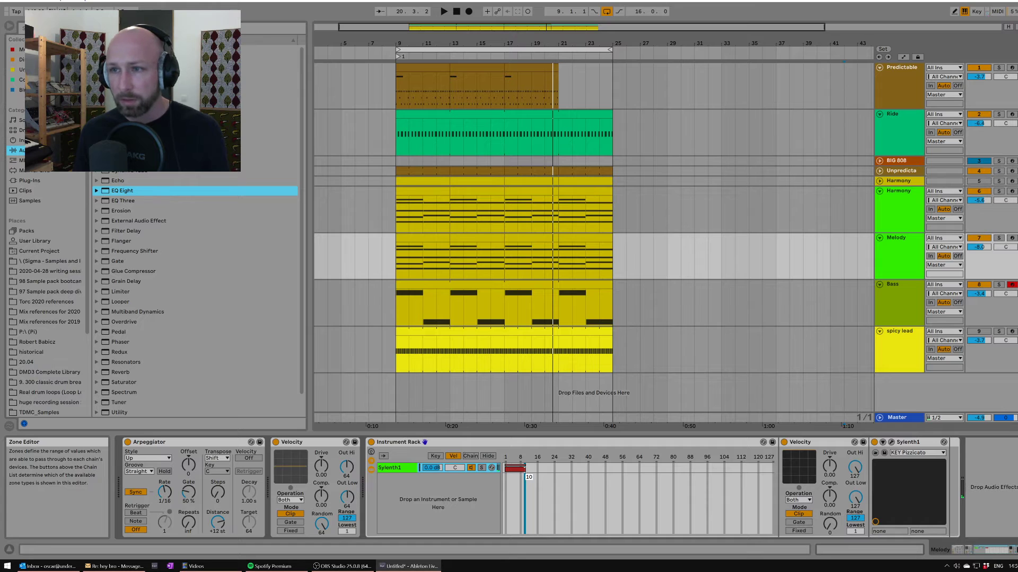
{"action": "left_click", "coordinate": [586, 229]}
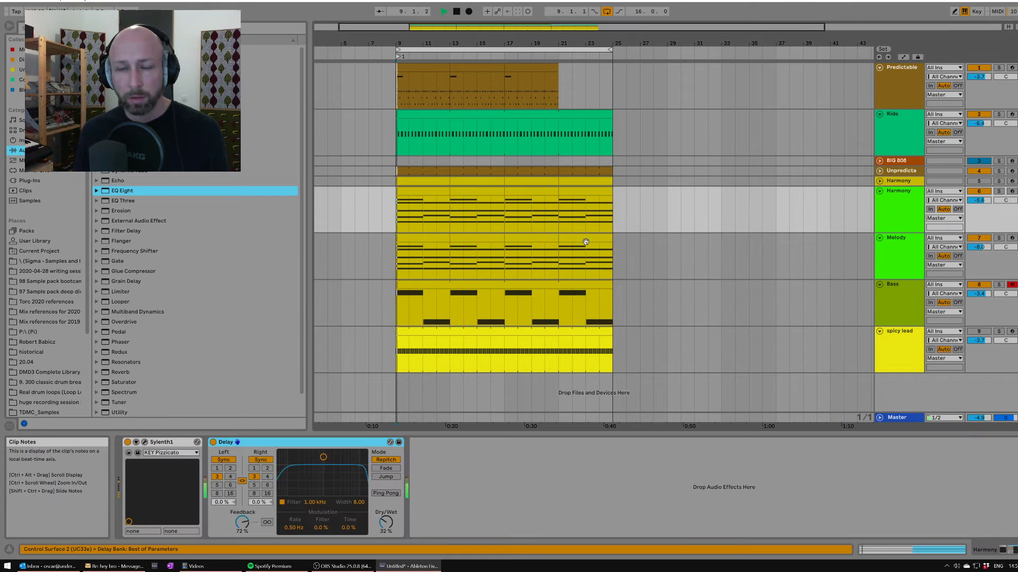
Reduce the Melody track's volume to -11.5 dB.
{"action": "left_click", "coordinate": [900, 245]}
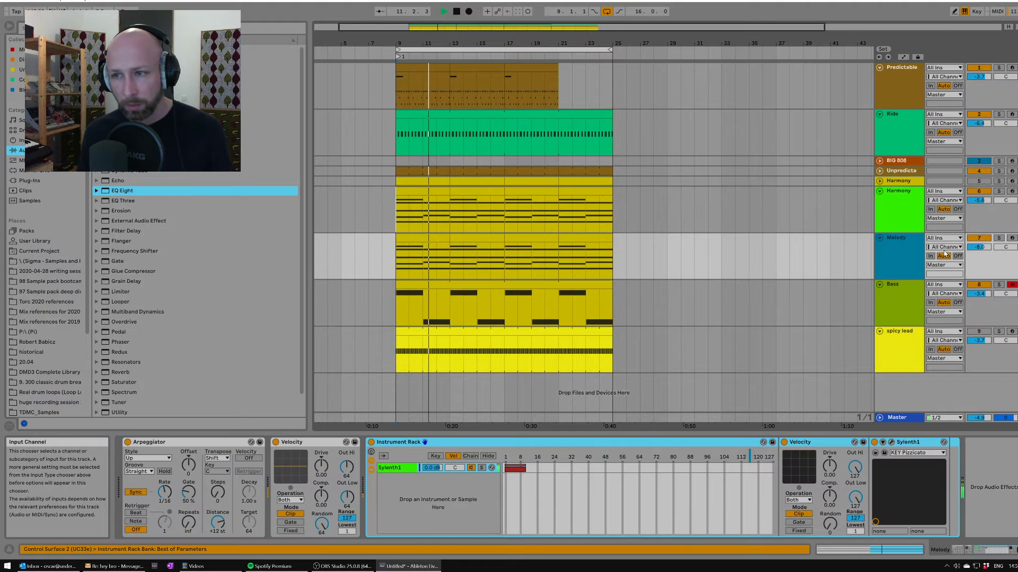
{"action": "left_click_drag", "start_coordinate": [977, 247], "coordinate": [978, 266]}
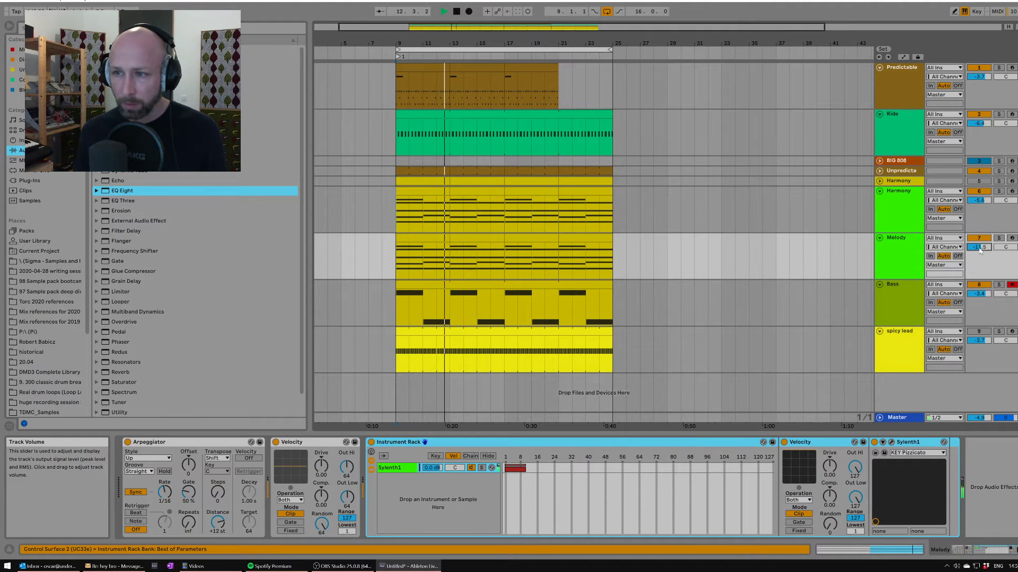
{"action": "left_click", "coordinate": [905, 247]}
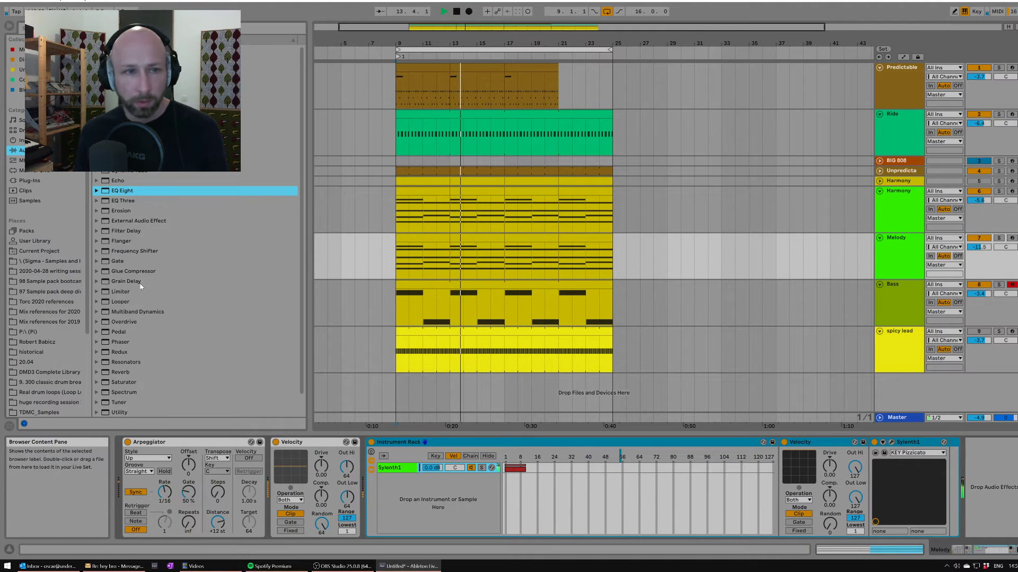
Add the Church hall reverb preset to the end of the Melody device chain and shorten its decay time to 1.76 s.
{"action": "left_click", "coordinate": [29, 172]}
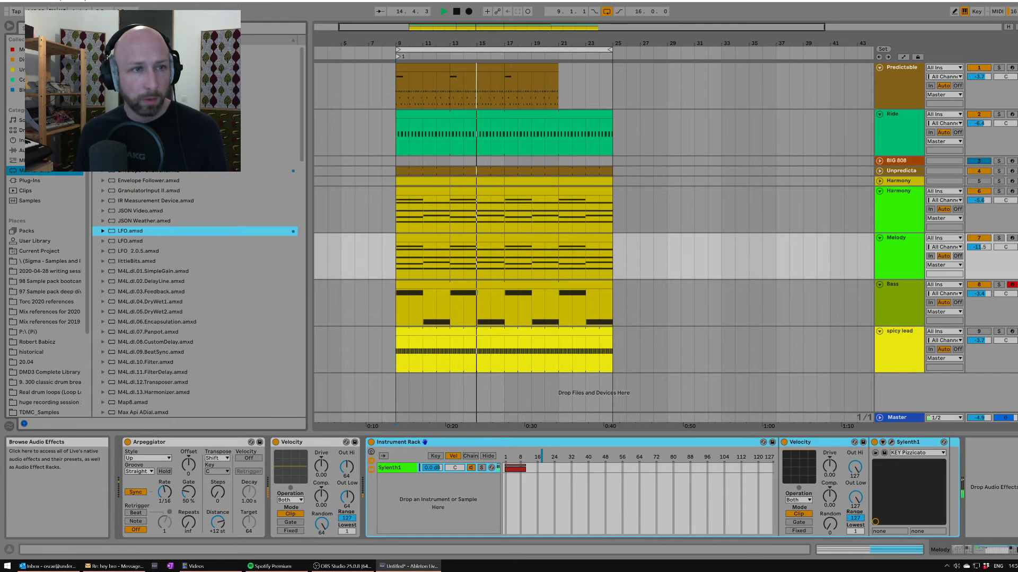
{"action": "left_click", "coordinate": [21, 150]}
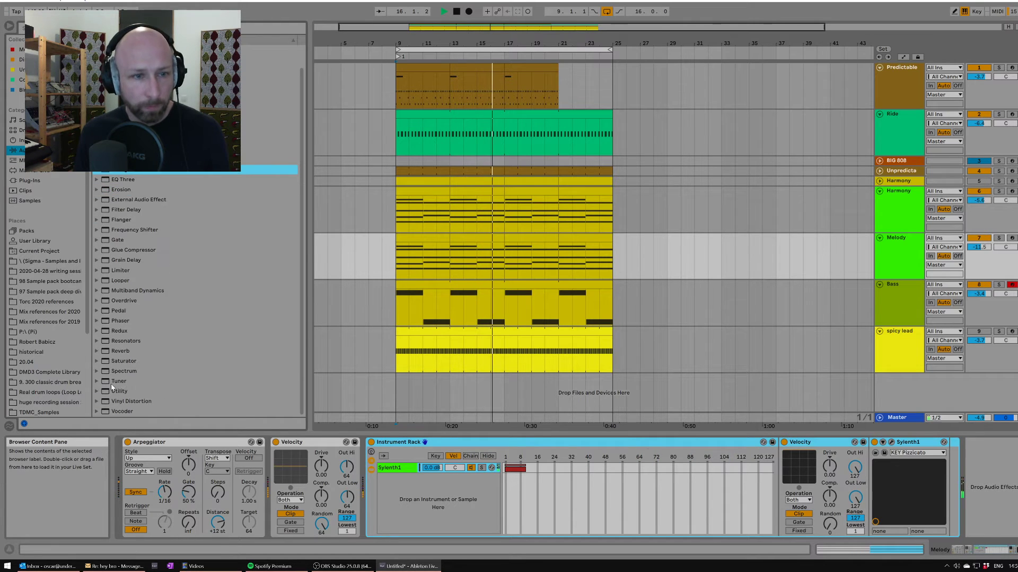
{"action": "left_click", "coordinate": [98, 351]}
{"action": "left_click_drag", "start_coordinate": [137, 393], "coordinate": [989, 479]}
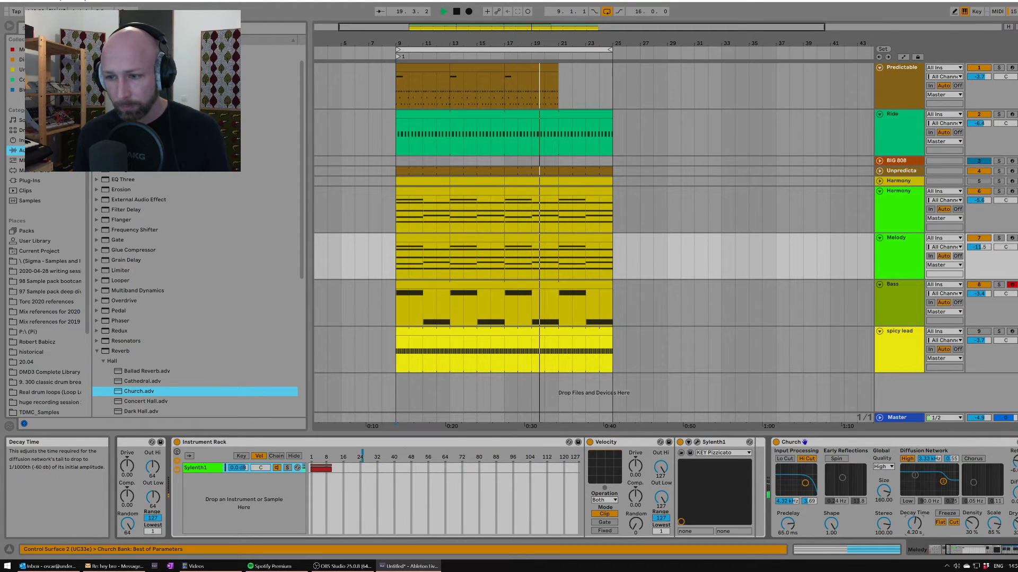
{"action": "left_click_drag", "start_coordinate": [913, 523], "coordinate": [914, 546]}
{"action": "left_click", "coordinate": [1012, 551]}
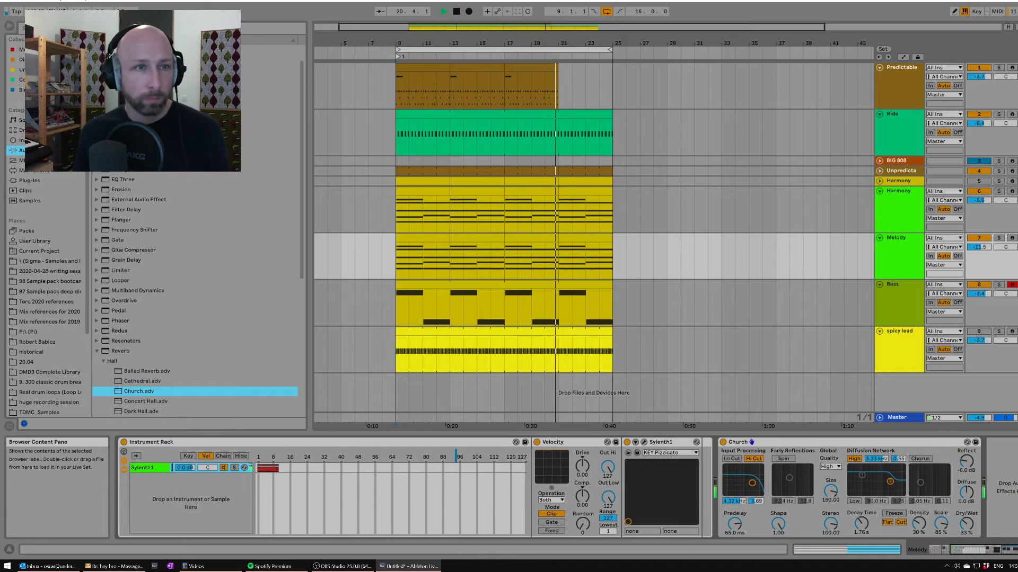
Insert EQ Eight before the Melody reverb and cut band 4 by 5.33 dB at 1.14 kHz with a Q of 0.36.
{"action": "left_click_drag", "start_coordinate": [115, 170], "coordinate": [721, 462]}
{"action": "left_click", "coordinate": [829, 531]}
{"action": "mouse_move", "coordinate": [859, 483]}
{"action": "left_mouse_down"}
{"action": "mouse_move", "coordinate": [862, 505]}
{"action": "mouse_move", "coordinate": [866, 494]}
{"action": "left_mouse_up"}
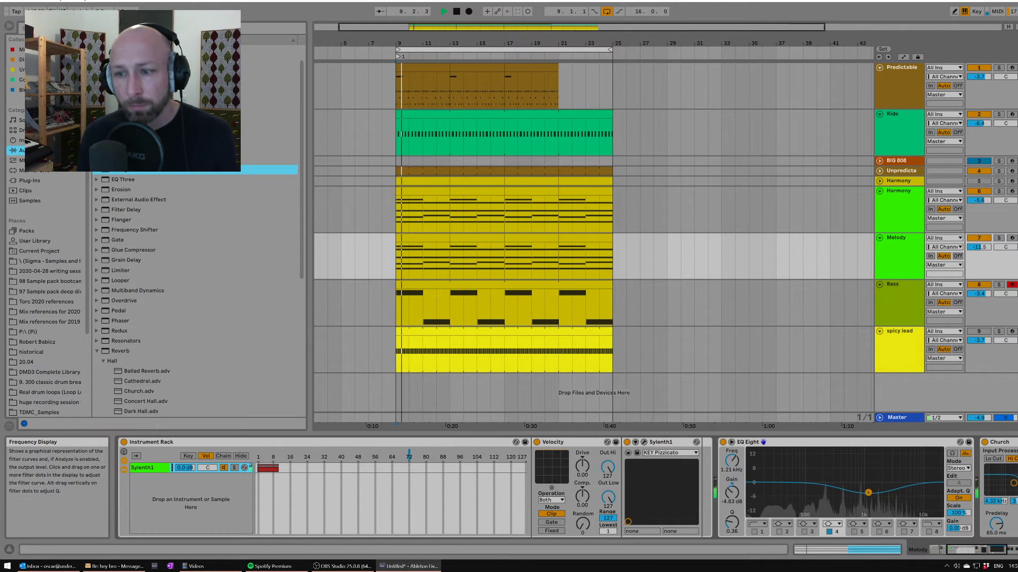
{"action": "mouse_move", "coordinate": [627, 265]}
{"action": "left_mouse_down"}
{"action": "mouse_move", "coordinate": [667, 269]}
{"action": "mouse_move", "coordinate": [626, 260]}
{"action": "mouse_move", "coordinate": [639, 260]}
{"action": "left_mouse_up"}
{"action": "left_click", "coordinate": [717, 270]}
{"action": "left_click", "coordinate": [667, 265]}
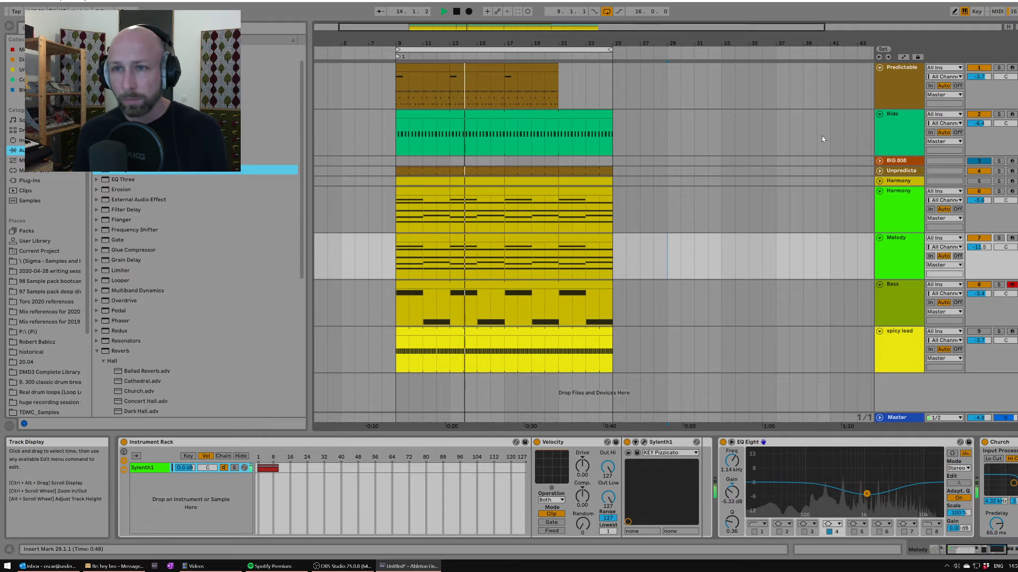
Stop playback and lower the Ride track's volume slightly.
{"action": "left_click", "coordinate": [901, 136]}
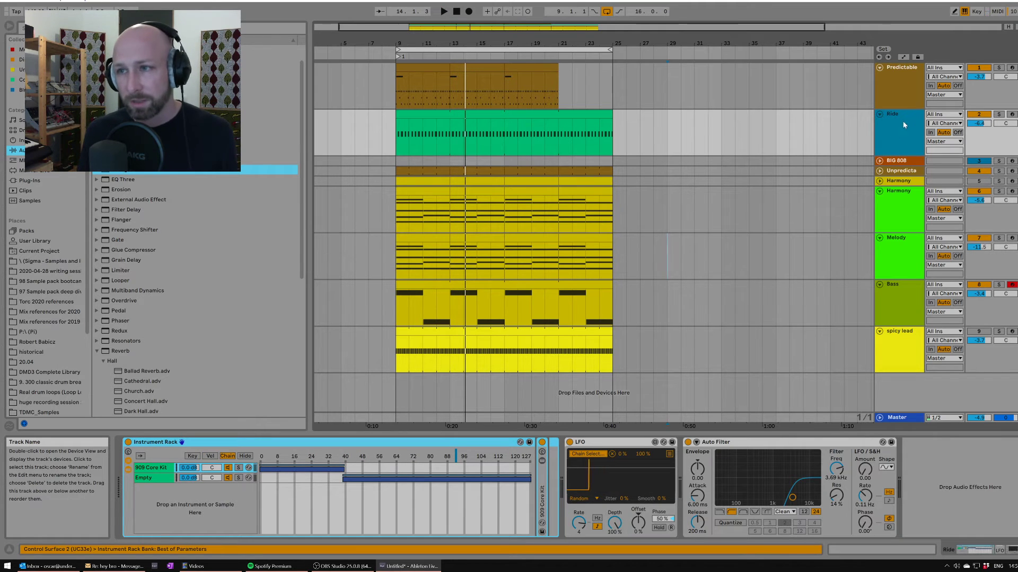
{"action": "left_click_drag", "start_coordinate": [979, 124], "coordinate": [978, 128]}
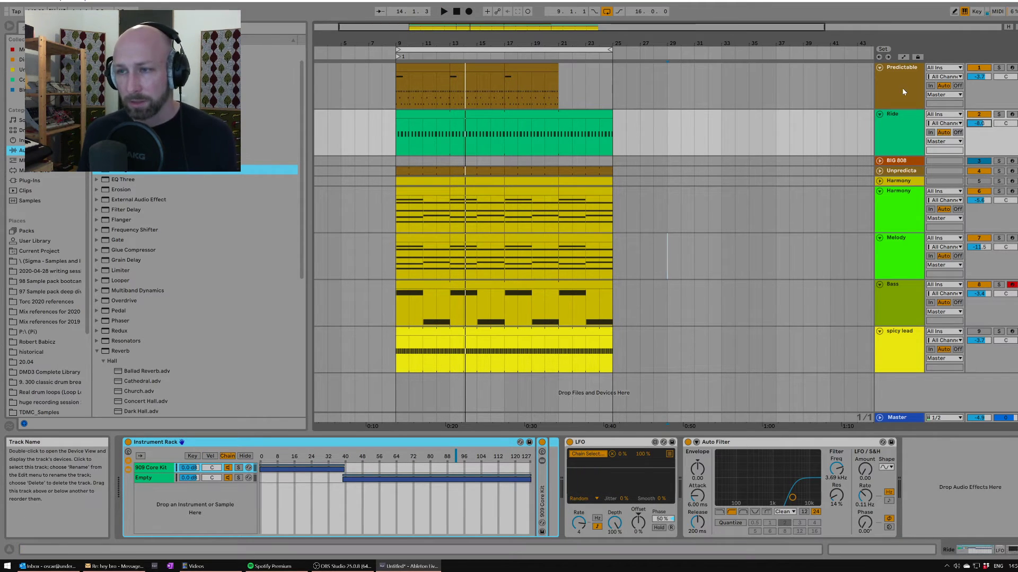
Look through the Harmony to spicy lead tracks and briefly play the section from bar 9.
{"action": "left_click", "coordinate": [906, 228]}
{"action": "key", "text": "Down"}
{"action": "key", "text": "Down"}
{"action": "key", "text": "Down"}
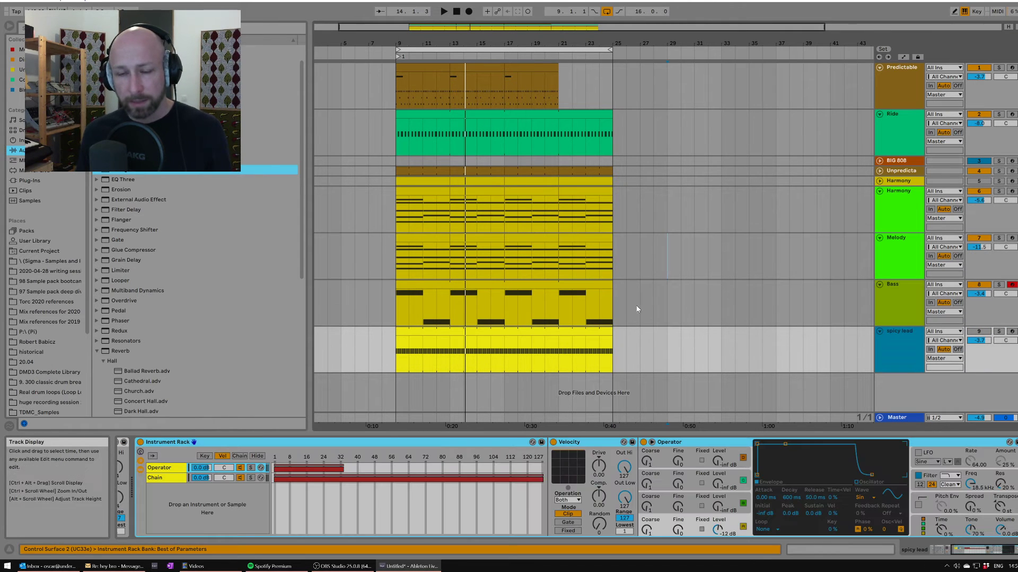
{"action": "key", "text": "space"}
{"action": "left_click", "coordinate": [437, 312]}
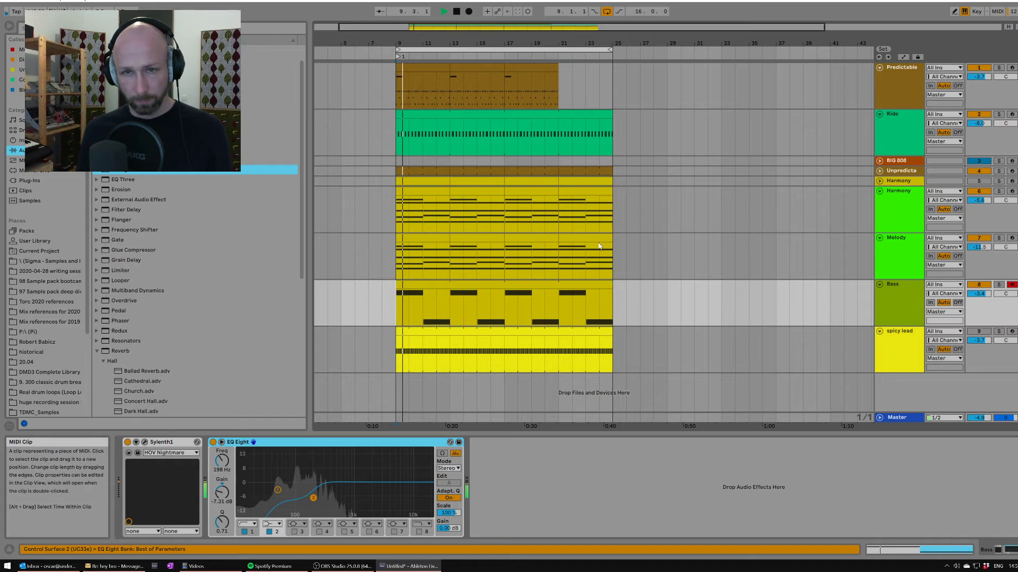
{"action": "mouse_move", "coordinate": [470, 35]}
{"action": "left_mouse_down"}
{"action": "mouse_move", "coordinate": [487, 32]}
{"action": "mouse_move", "coordinate": [474, 31]}
{"action": "left_mouse_up"}
{"action": "key", "text": "space"}
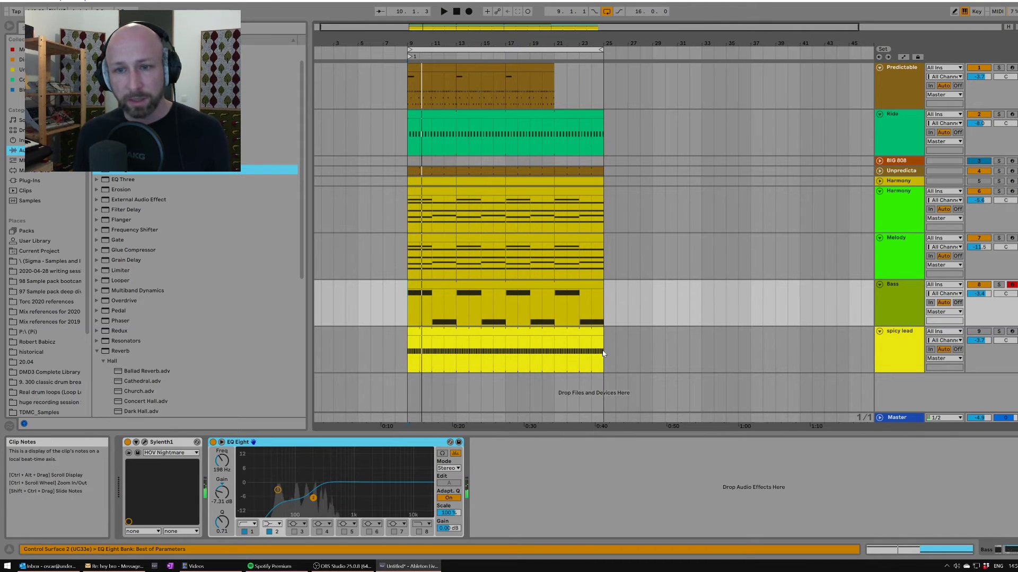
Duplicate bars 9 to 25 of all tracks twice so the arrangement runs to bar 57.
{"action": "left_click_drag", "start_coordinate": [602, 347], "coordinate": [406, 75]}
{"action": "key", "text": "ctrl+d"}
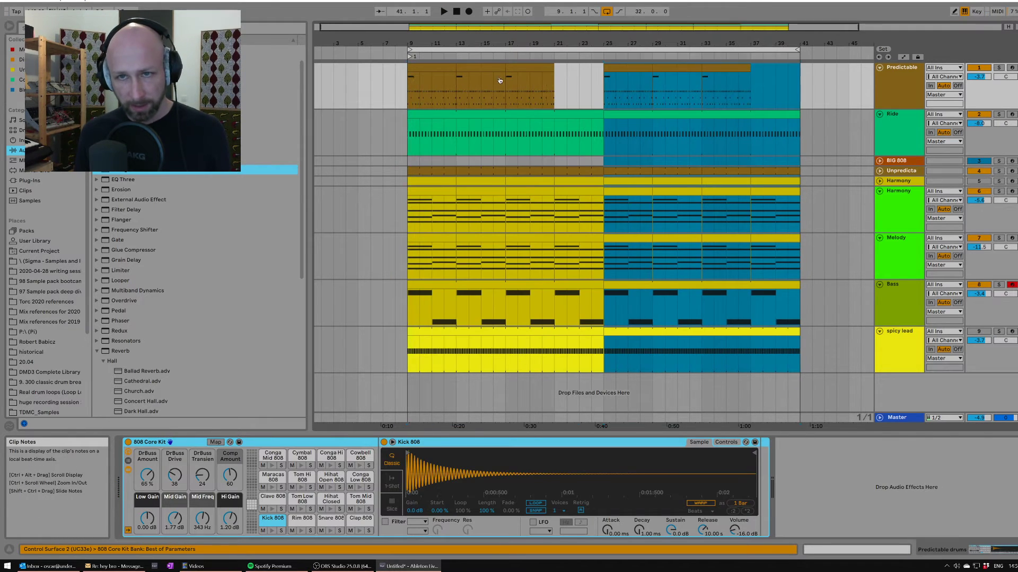
{"action": "key", "text": "ctrl+d"}
{"action": "left_click_drag", "start_coordinate": [508, 43], "coordinate": [530, 26]}
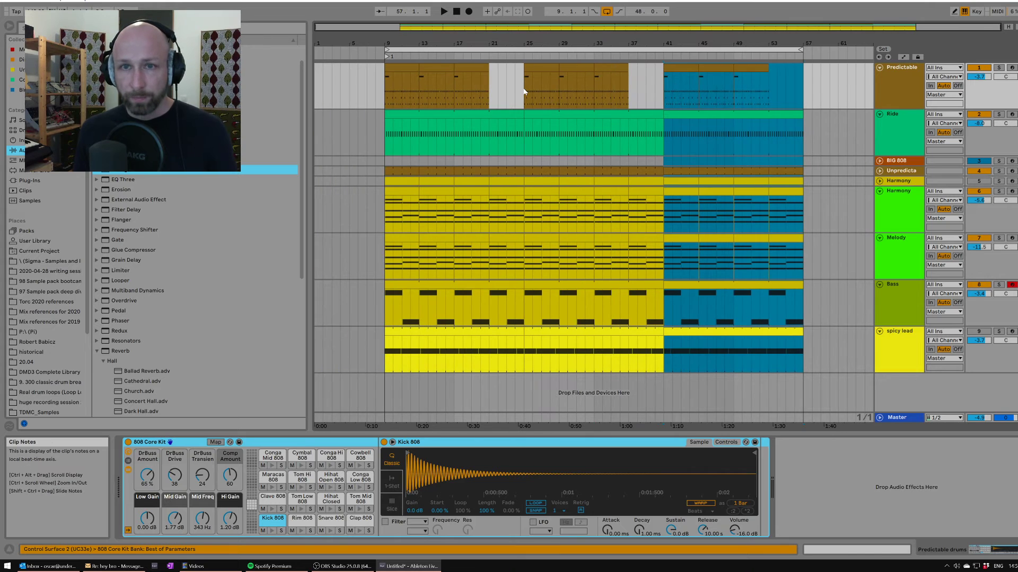
Delete the Predictable drums clips between bars 25 and 41.
{"action": "left_click_drag", "start_coordinate": [523, 91], "coordinate": [653, 90]}
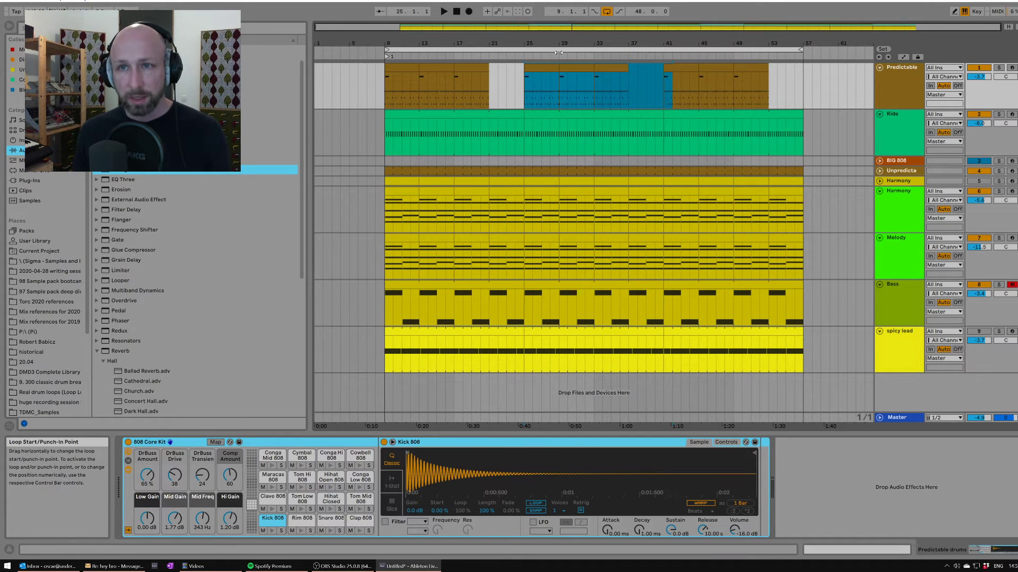
{"action": "left_click", "coordinate": [522, 88]}
{"action": "left_click_drag", "start_coordinate": [523, 88], "coordinate": [657, 91]}
{"action": "key", "text": "Delete"}
Add a locator named "break" at bar 25 and one named "climax" at bar 41.
{"action": "right_click", "coordinate": [525, 55]}
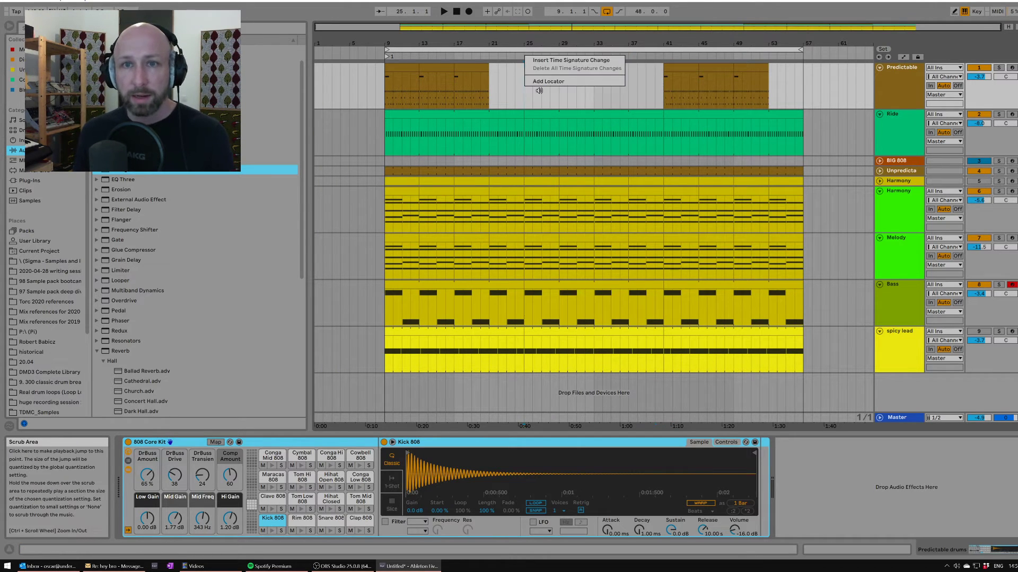
{"action": "left_click", "coordinate": [559, 80]}
{"action": "type", "text": "break"}
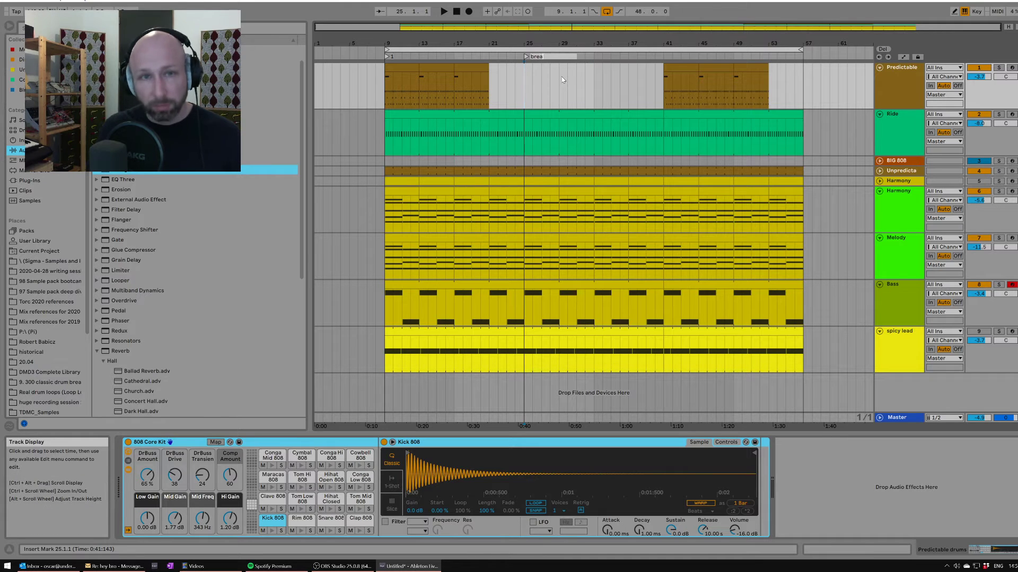
{"action": "key", "text": "Return"}
{"action": "right_click", "coordinate": [663, 56]}
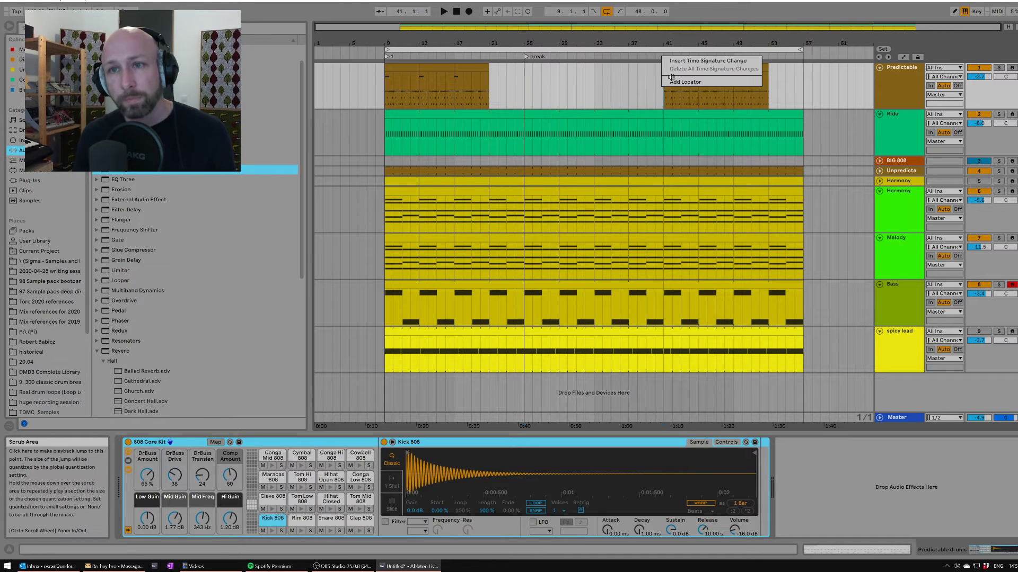
{"action": "left_click", "coordinate": [684, 82]}
{"action": "type", "text": "climax"}
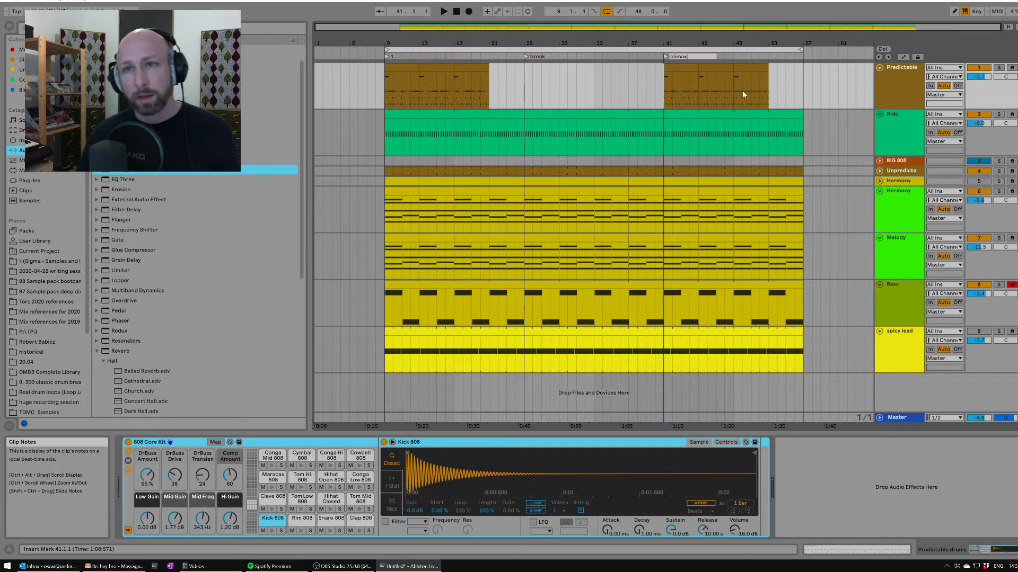
{"action": "key", "text": "Return"}
Rename the locator at bar 9 as "first groove" and stop playback.
{"action": "right_click", "coordinate": [387, 57]}
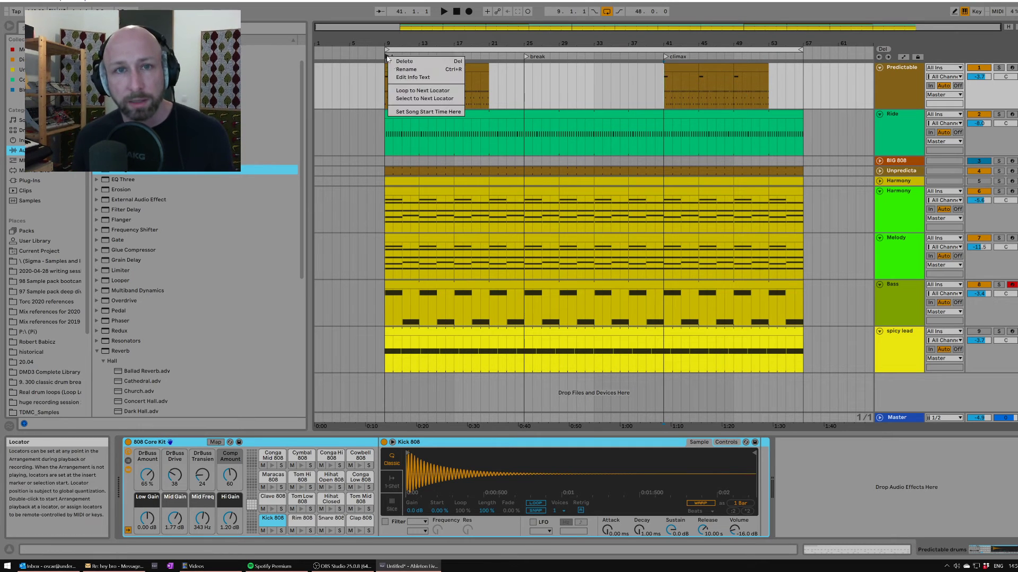
{"action": "left_click", "coordinate": [407, 70]}
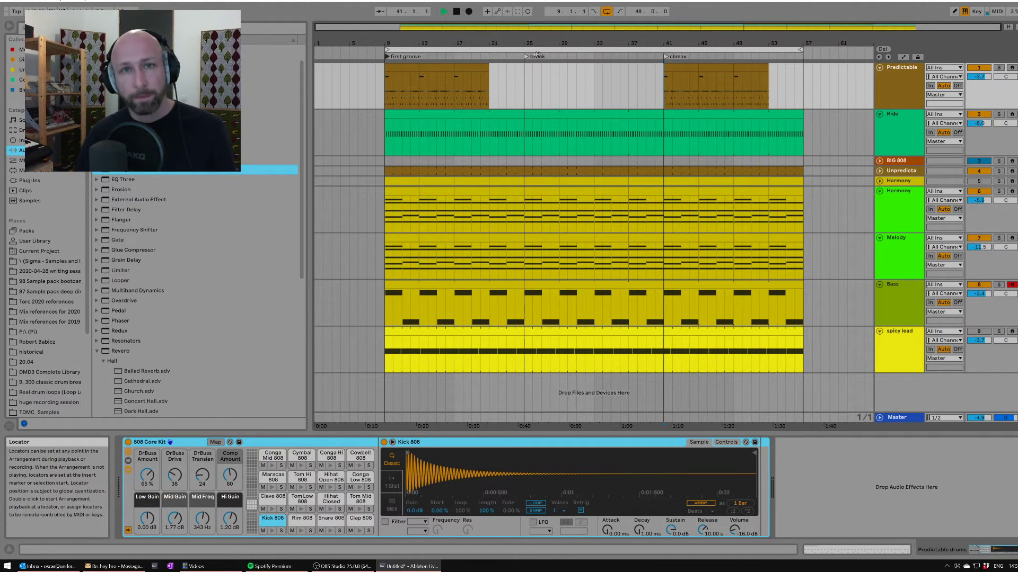
{"action": "key", "text": "space"}
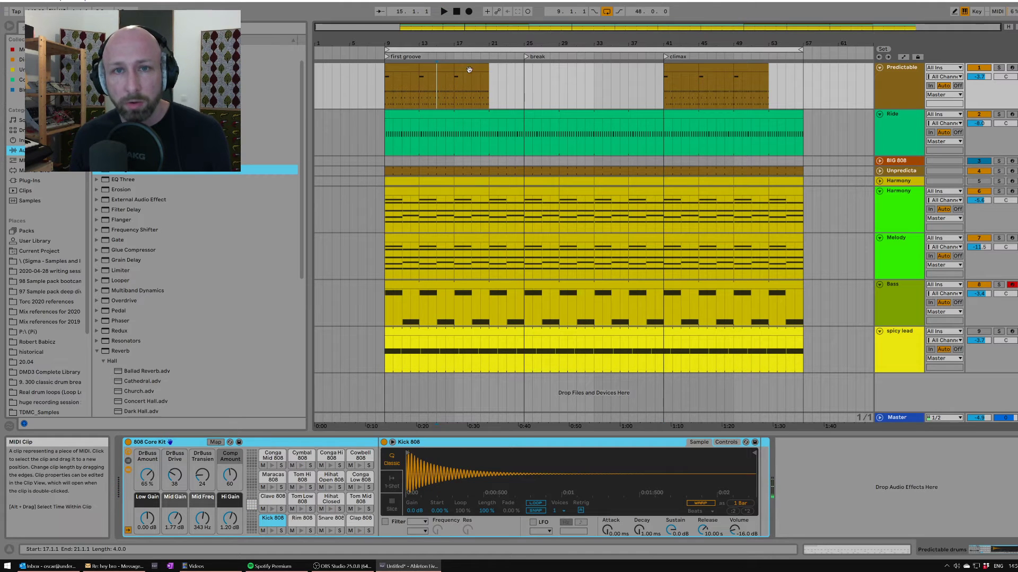
Duplicate the four-bar Predictable drums clip at bar 17 into bars 21 to 25 and play from bar 21.
{"action": "left_click", "coordinate": [468, 68]}
{"action": "key", "text": "ctrl+d"}
{"action": "left_click_drag", "start_coordinate": [491, 88], "coordinate": [567, 88]}
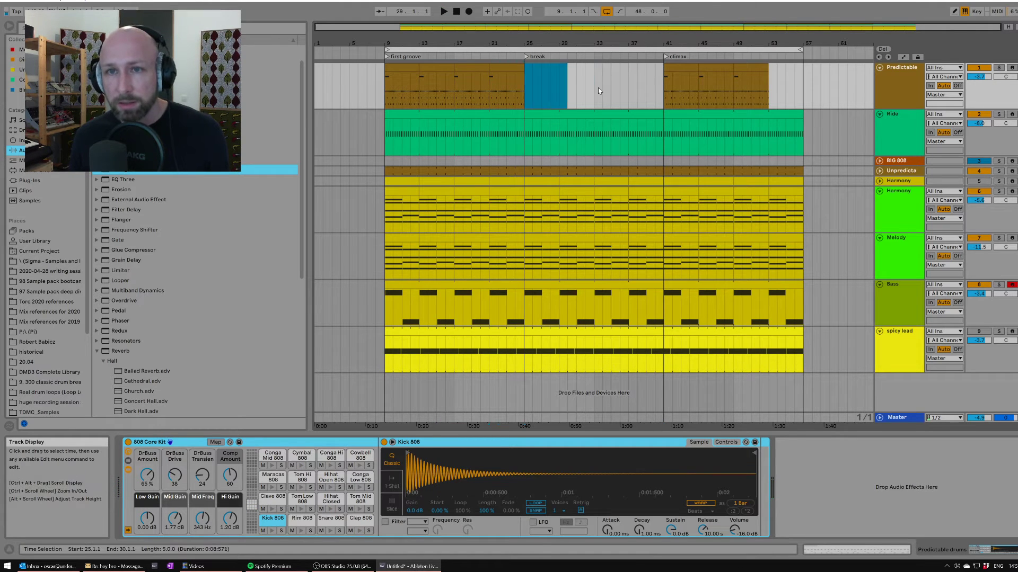
{"action": "left_click", "coordinate": [619, 88]}
{"action": "left_click", "coordinate": [488, 77]}
{"action": "key", "text": "space"}
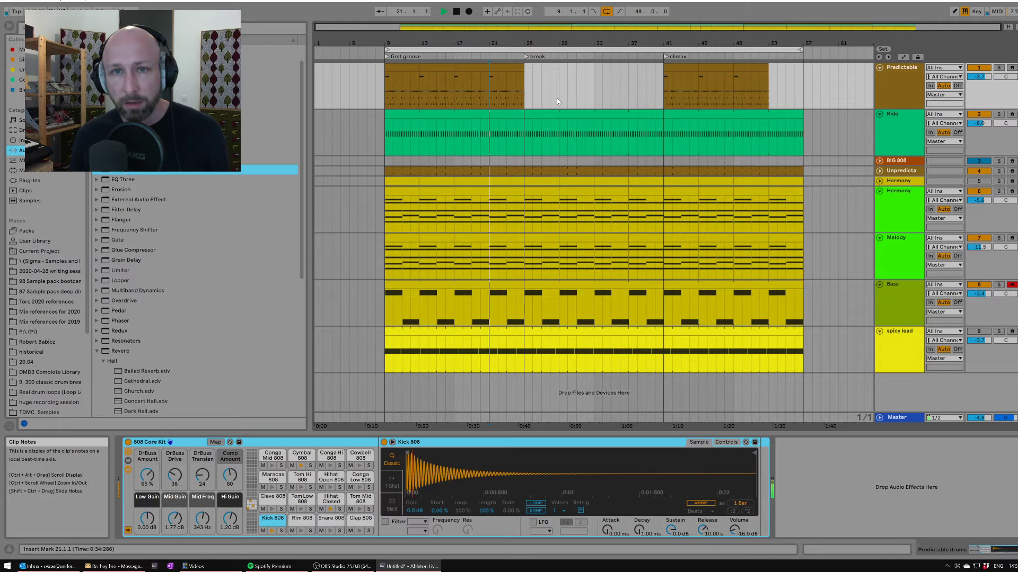
Remove the Ride part from bar 33 to bar 41, the second half of the break.
{"action": "left_click_drag", "start_coordinate": [542, 97], "coordinate": [567, 96]}
{"action": "left_click", "coordinate": [585, 99]}
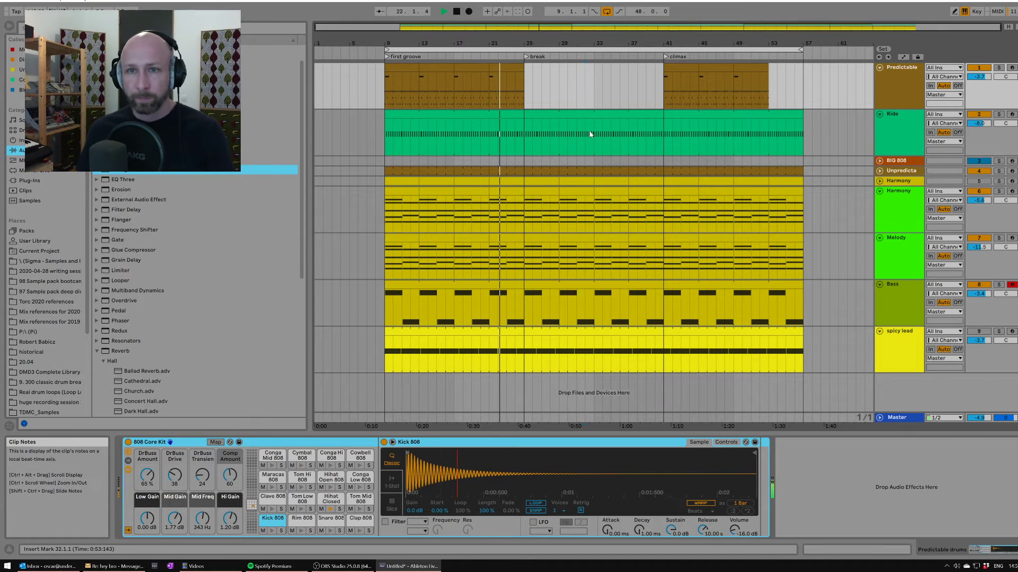
{"action": "left_click_drag", "start_coordinate": [593, 132], "coordinate": [663, 133]}
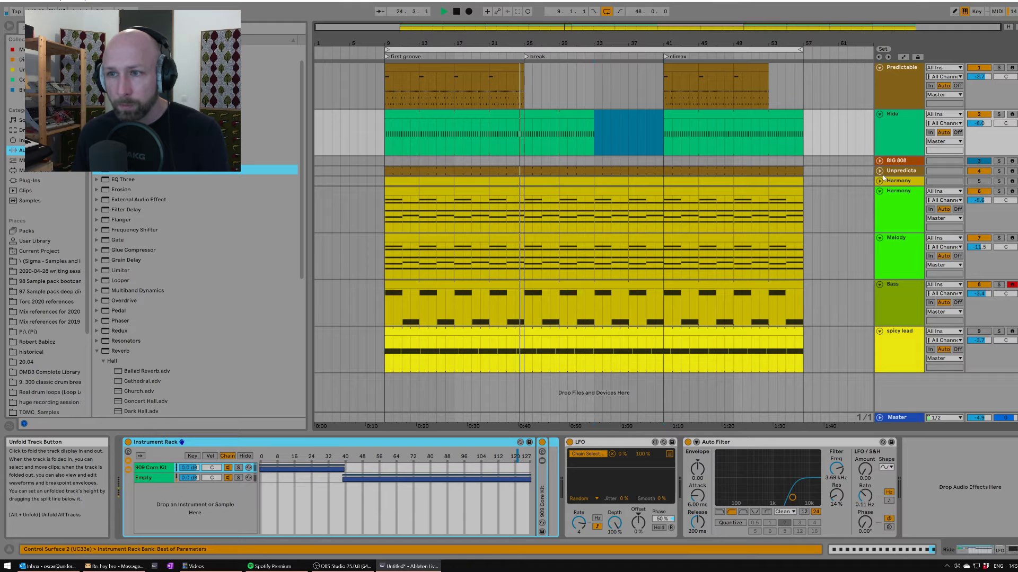
{"action": "left_click", "coordinate": [880, 180]}
{"action": "left_click", "coordinate": [898, 181]}
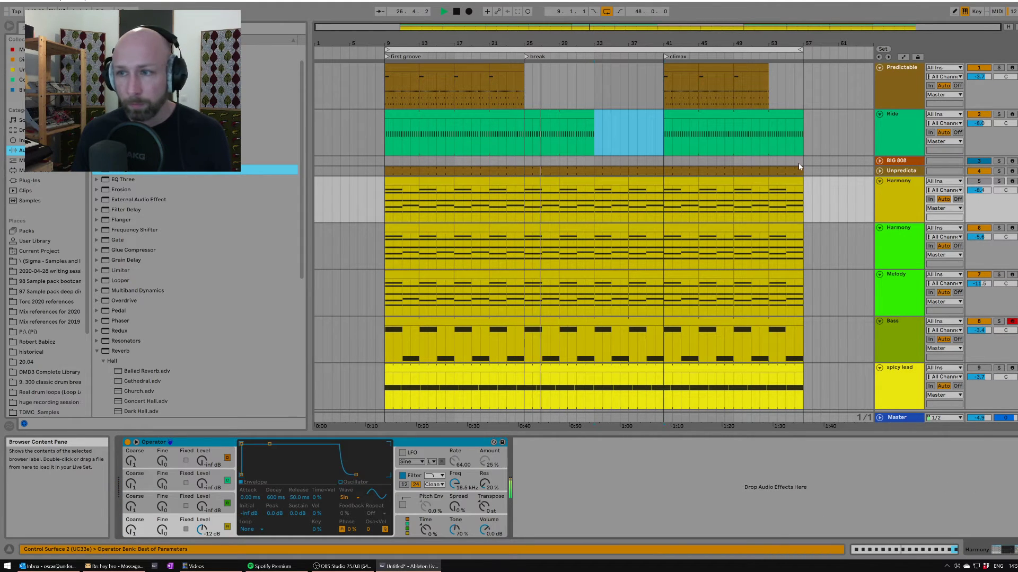
{"action": "left_click", "coordinate": [880, 180]}
Show the green Harmony track's Delay Feedback automation in a new lane and ramp it up to 88 % between bars 33 and 37.
{"action": "left_click", "coordinate": [898, 190]}
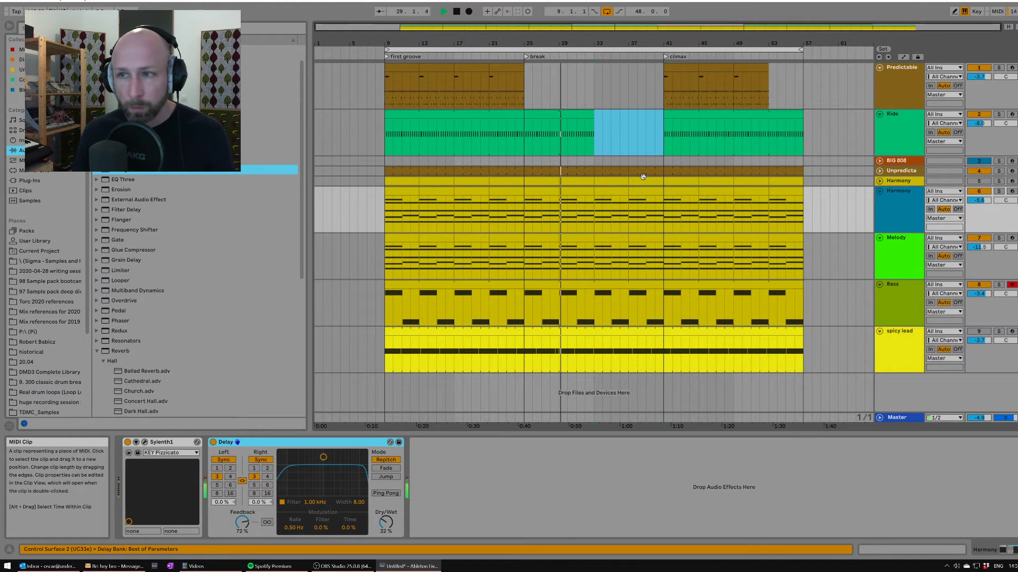
{"action": "right_click", "coordinate": [245, 524]}
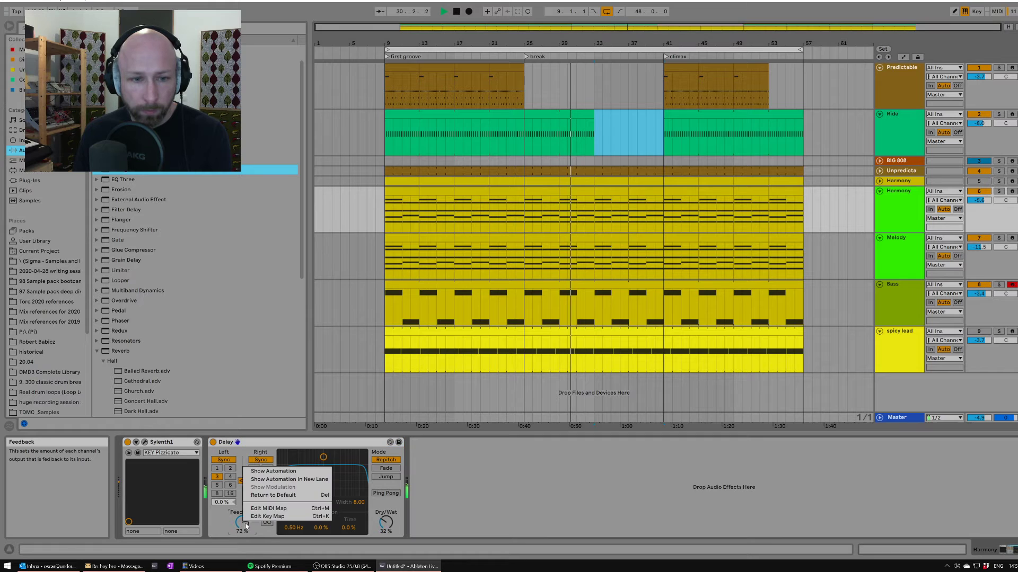
{"action": "left_click", "coordinate": [270, 480]}
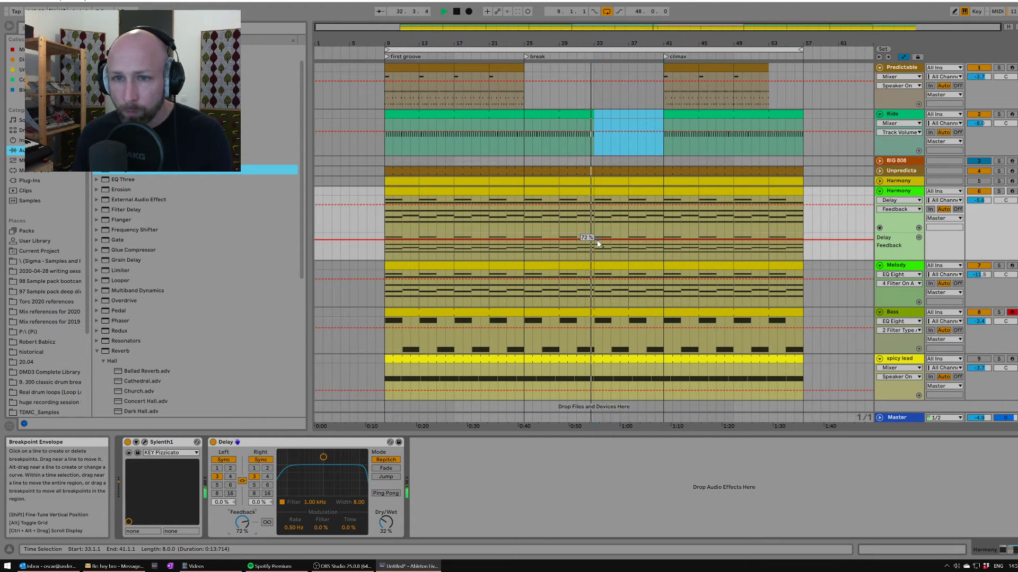
{"action": "left_click_drag", "start_coordinate": [595, 206], "coordinate": [628, 199]}
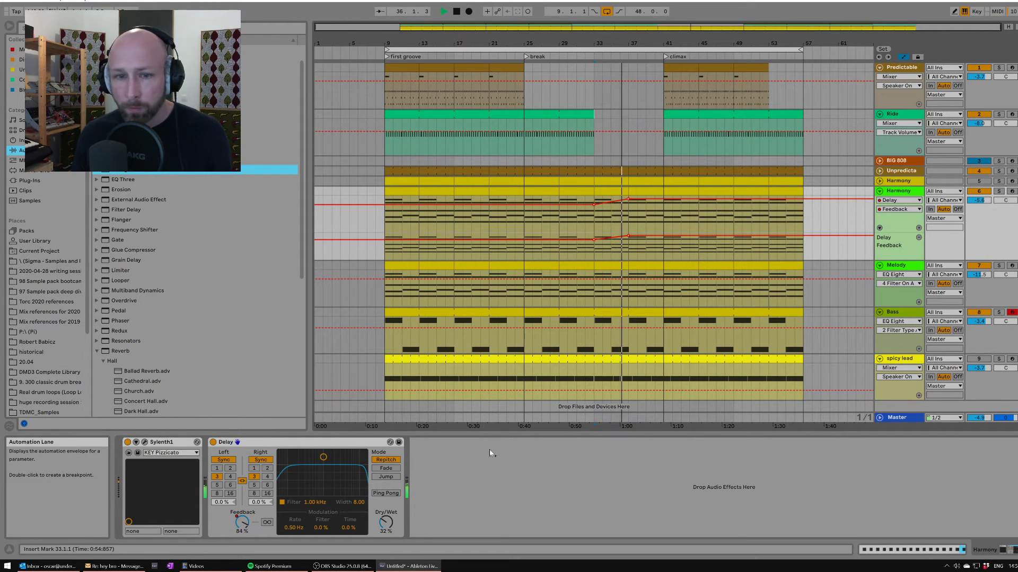
Show the Harmony Delay's Dry/Wet automation in its own lane and return the Feedback envelope to 72 % at bar 41.
{"action": "right_click", "coordinate": [386, 525]}
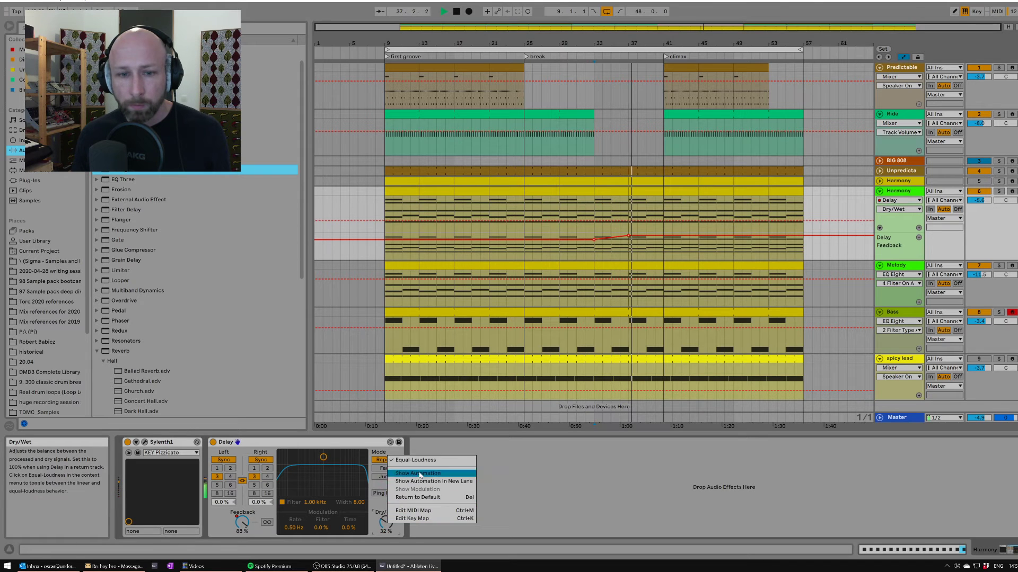
{"action": "left_click", "coordinate": [419, 469]}
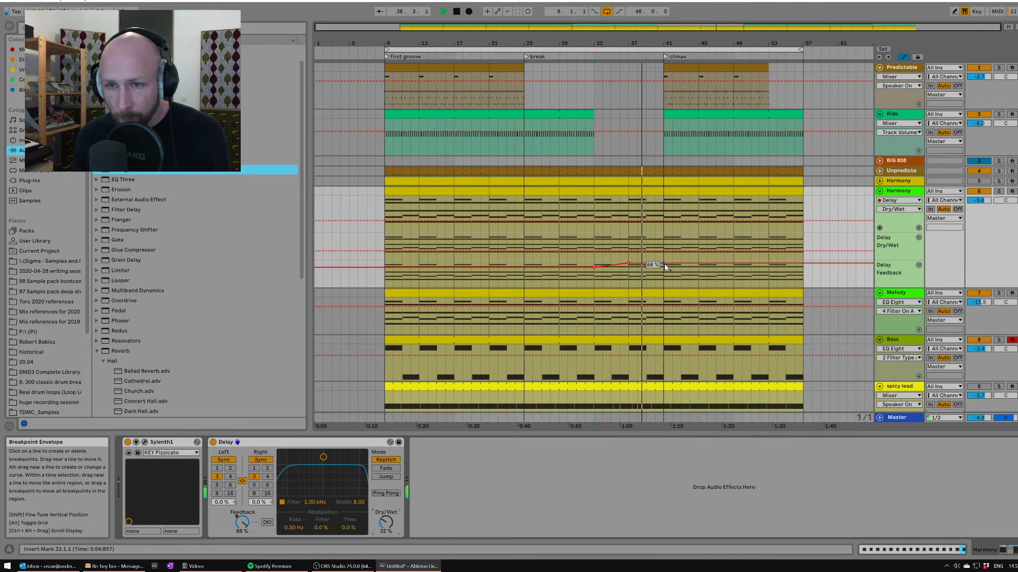
{"action": "left_click_drag", "start_coordinate": [664, 264], "coordinate": [664, 267]}
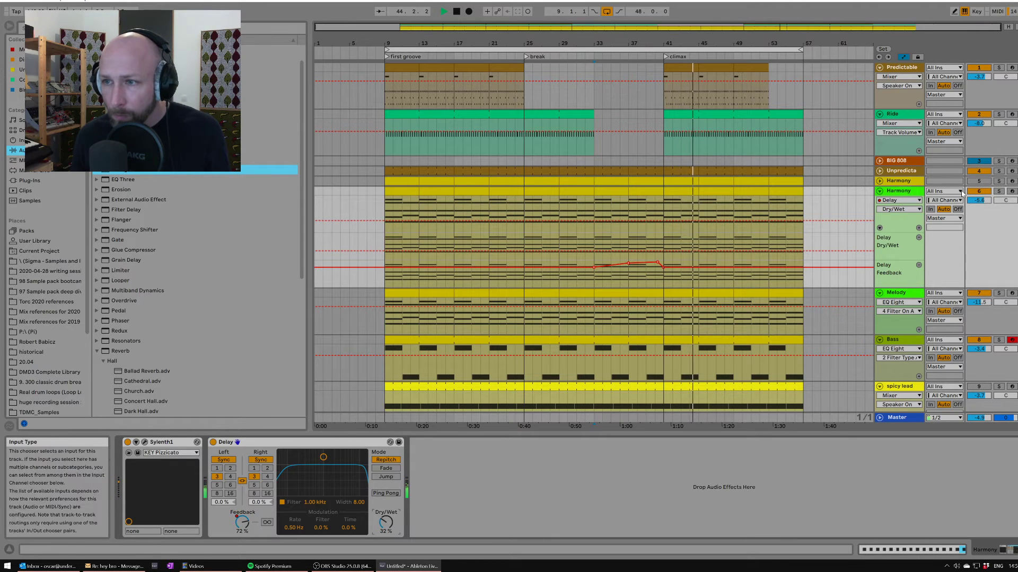
{"action": "left_click", "coordinate": [899, 191]}
{"action": "key", "text": "space"}
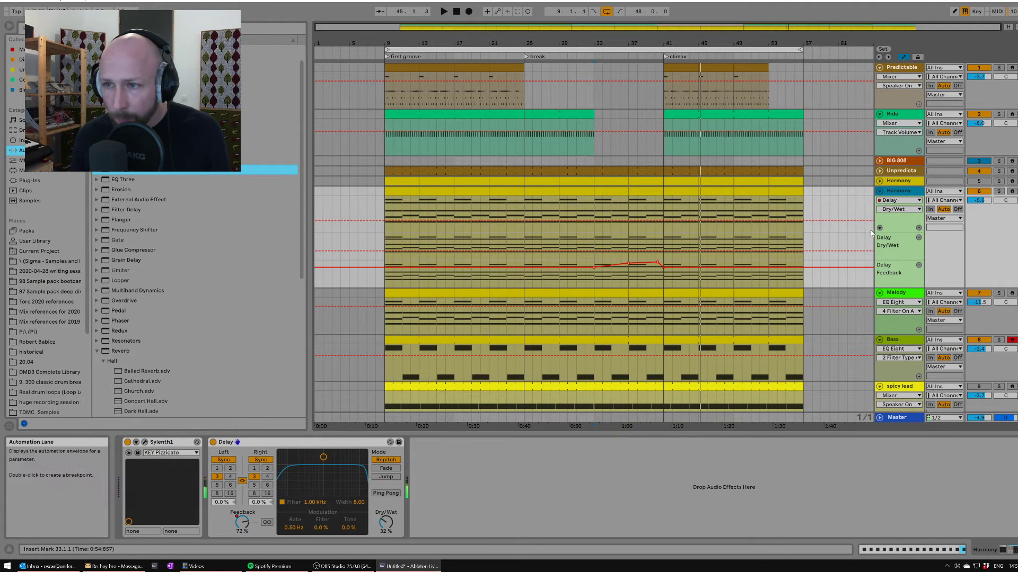
Shape the Harmony Delay's Dry/Wet automation to rise from bar 33, hold at about 60 %, and drop back to its starting level at bar 41.
{"action": "left_click", "coordinate": [593, 221]}
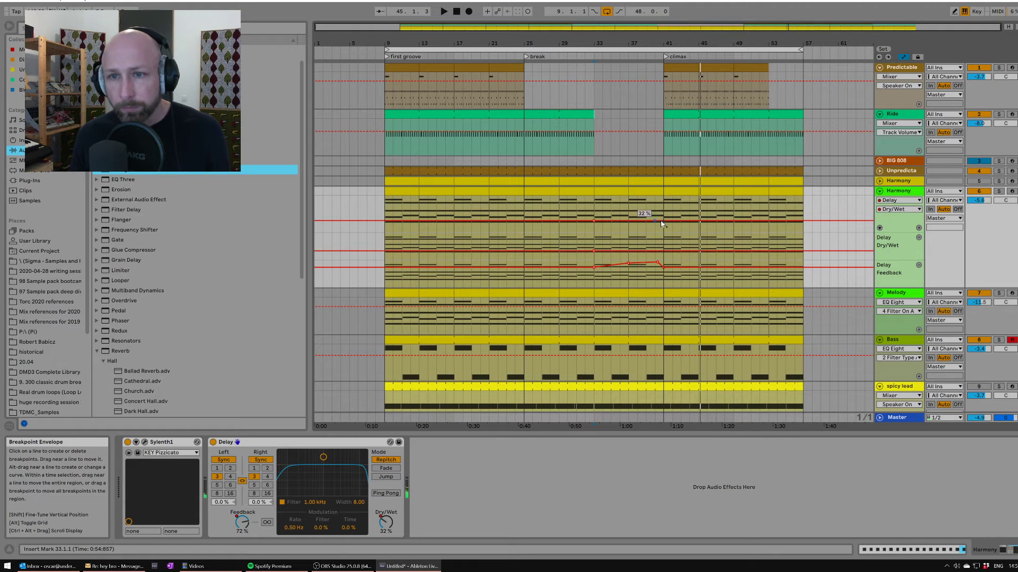
{"action": "left_click", "coordinate": [662, 220]}
{"action": "left_click_drag", "start_coordinate": [637, 221], "coordinate": [634, 212]}
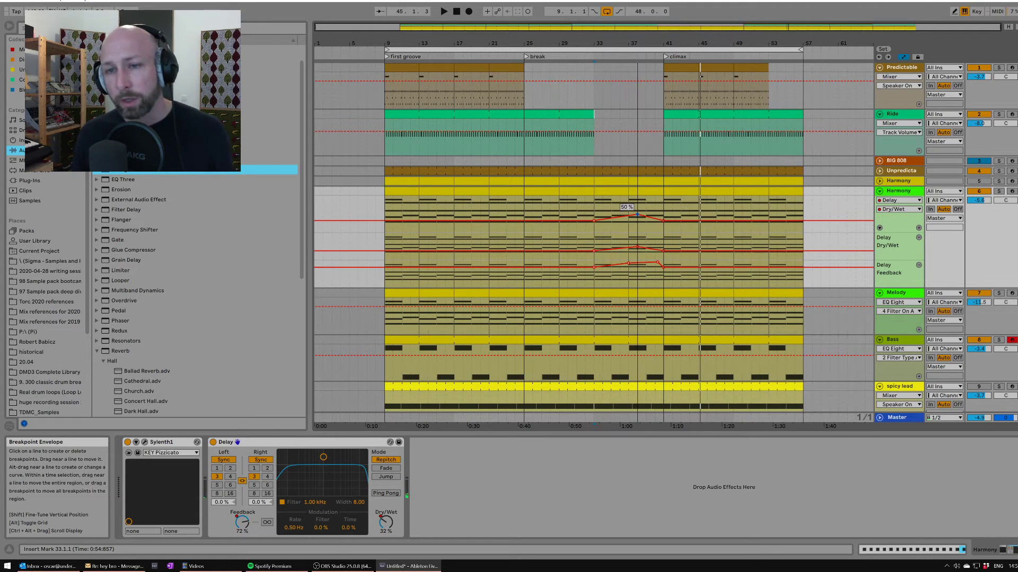
{"action": "left_click", "coordinate": [587, 206]}
{"action": "left_click", "coordinate": [596, 209]}
{"action": "key", "text": "space"}
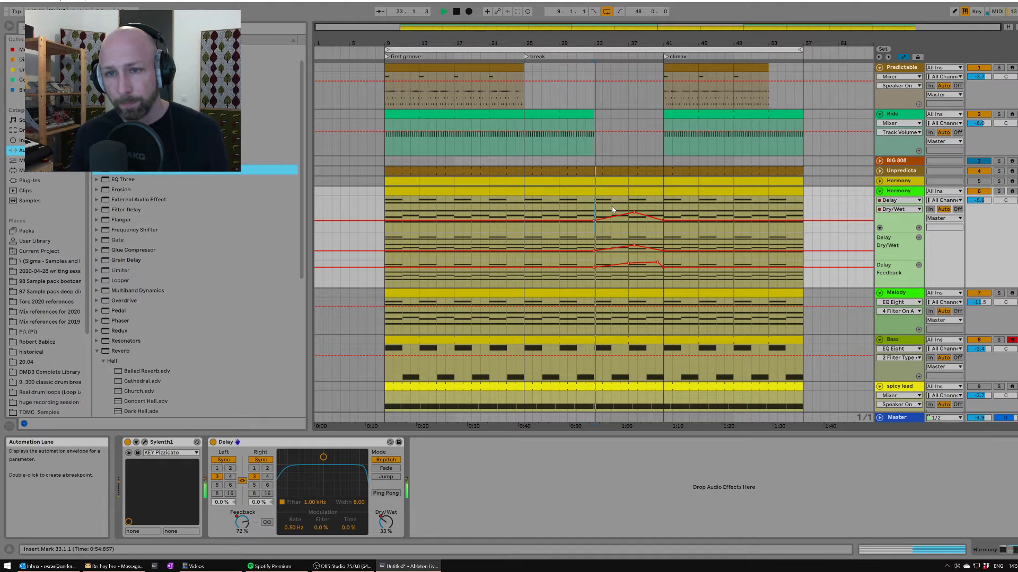
{"action": "left_click", "coordinate": [615, 213]}
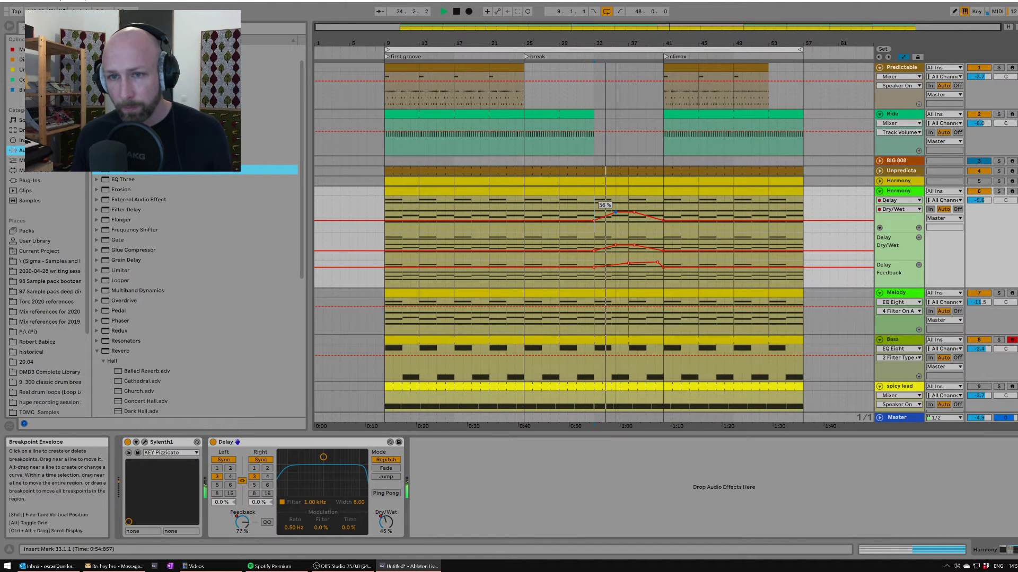
{"action": "left_click_drag", "start_coordinate": [616, 212], "coordinate": [655, 211]}
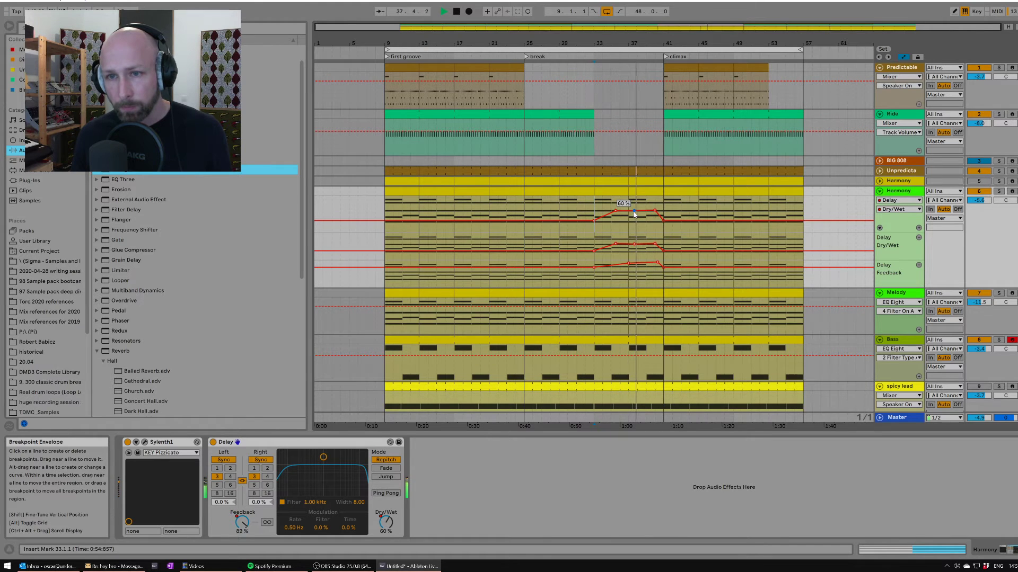
{"action": "left_click", "coordinate": [98, 351]}
{"action": "left_click_drag", "start_coordinate": [121, 394], "coordinate": [443, 475]}
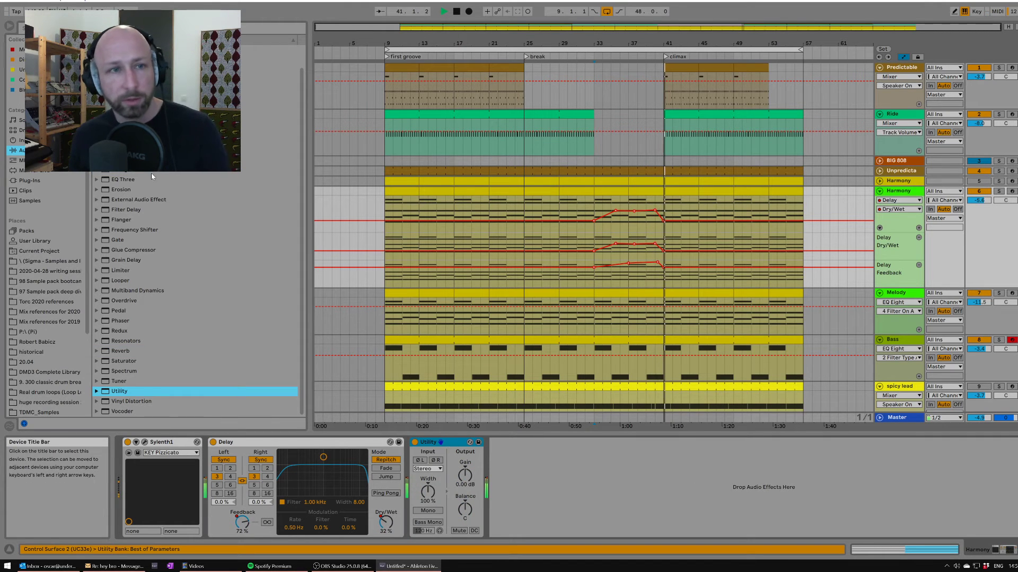
{"action": "key", "text": "Delete"}
Replace the green Harmony track's Utility with an EQ Eight and automate its band 1 frequency from bar 31 to about 433 Hz, returning by bar 41.
{"action": "left_click_drag", "start_coordinate": [151, 170], "coordinate": [149, 188]}
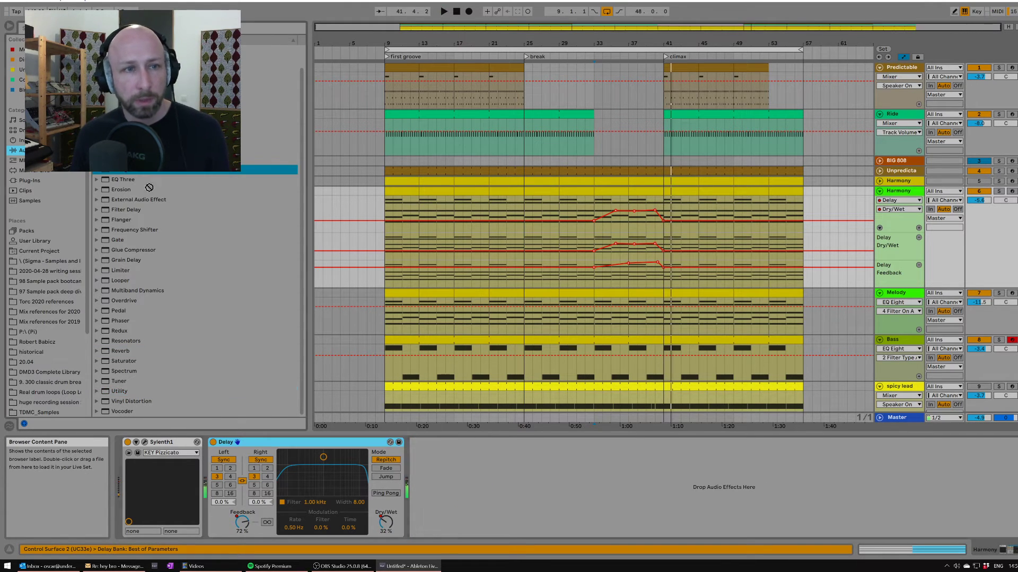
{"action": "left_click", "coordinate": [446, 531]}
{"action": "right_click", "coordinate": [425, 462]}
{"action": "left_click", "coordinate": [452, 480]}
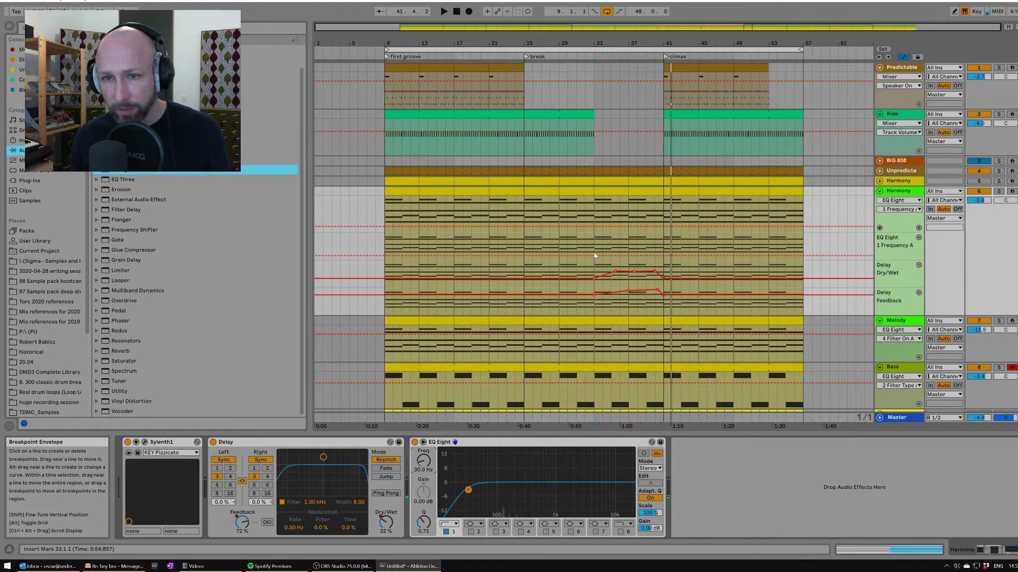
{"action": "left_click", "coordinate": [576, 256]}
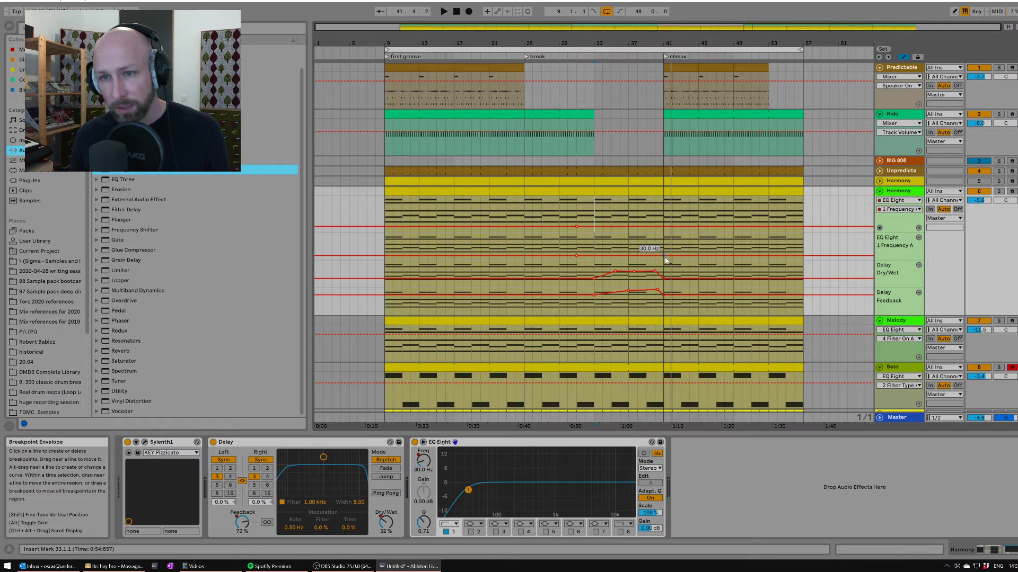
{"action": "left_click_drag", "start_coordinate": [655, 258], "coordinate": [657, 244]}
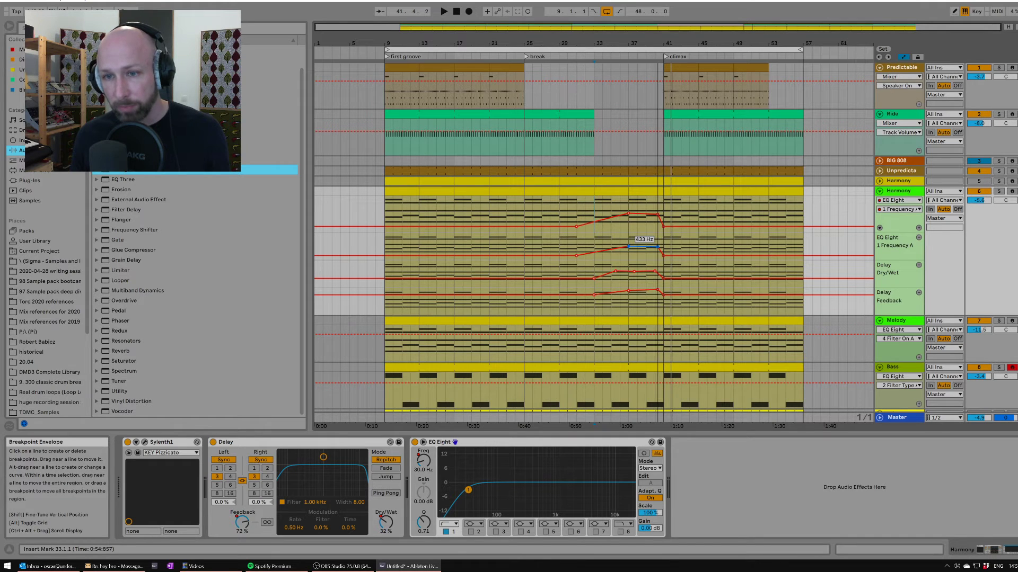
Automate the Harmony EQ Eight's Output Gain in its own lane to fall from bar 31 to about -6.7 dB at bar 37 and recover at bar 41.
{"action": "right_click", "coordinate": [657, 528]}
{"action": "left_click", "coordinate": [682, 494]}
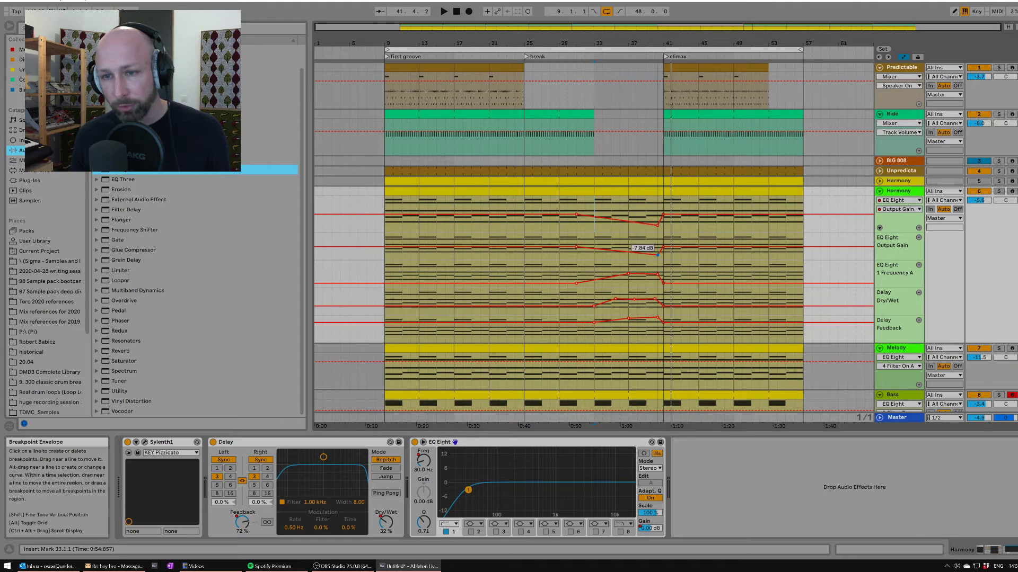
{"action": "left_click_drag", "start_coordinate": [657, 255], "coordinate": [660, 254]}
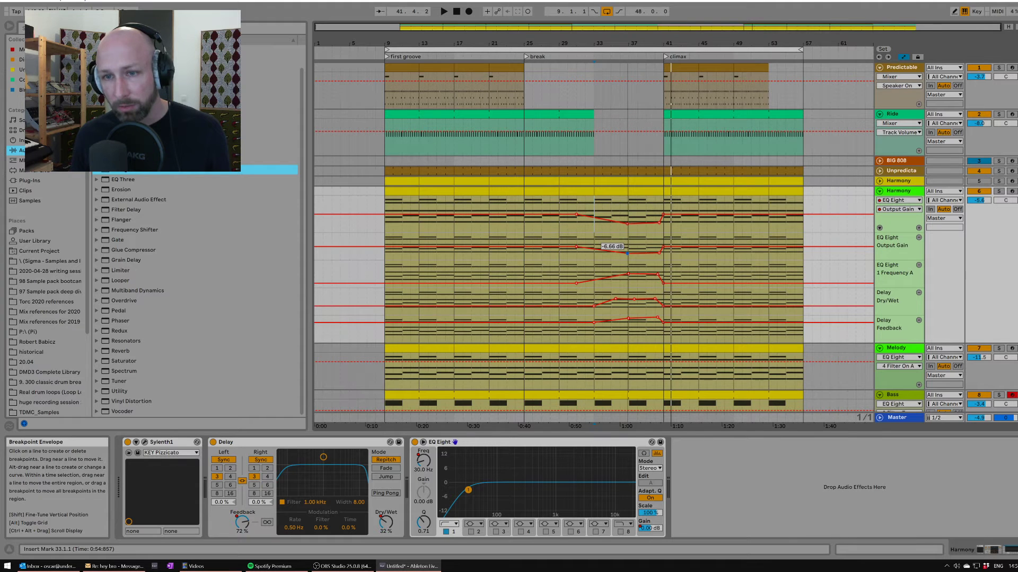
{"action": "key", "text": "space"}
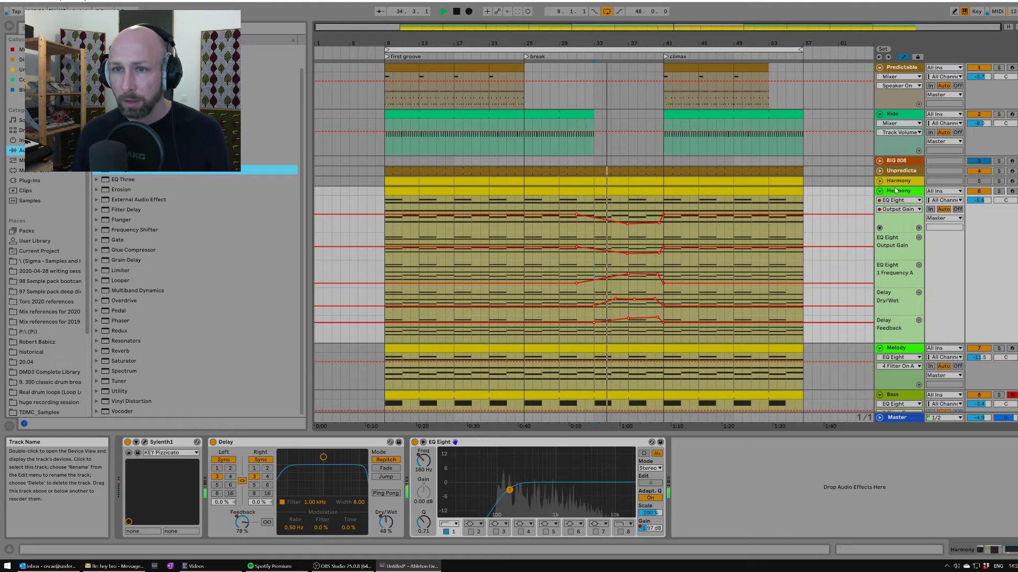
Remove the Unpredictable part from bar 34 to bar 41 and flatten the Auto Filter Frequency automation peak in that stretch.
{"action": "left_click", "coordinate": [880, 170]}
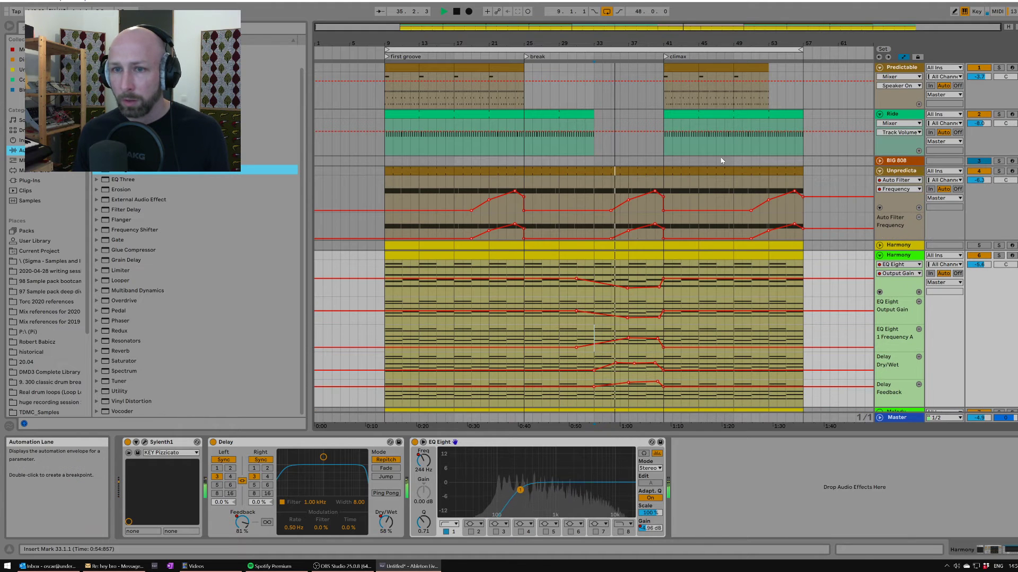
{"action": "left_click", "coordinate": [651, 174]}
{"action": "key", "text": "Delete"}
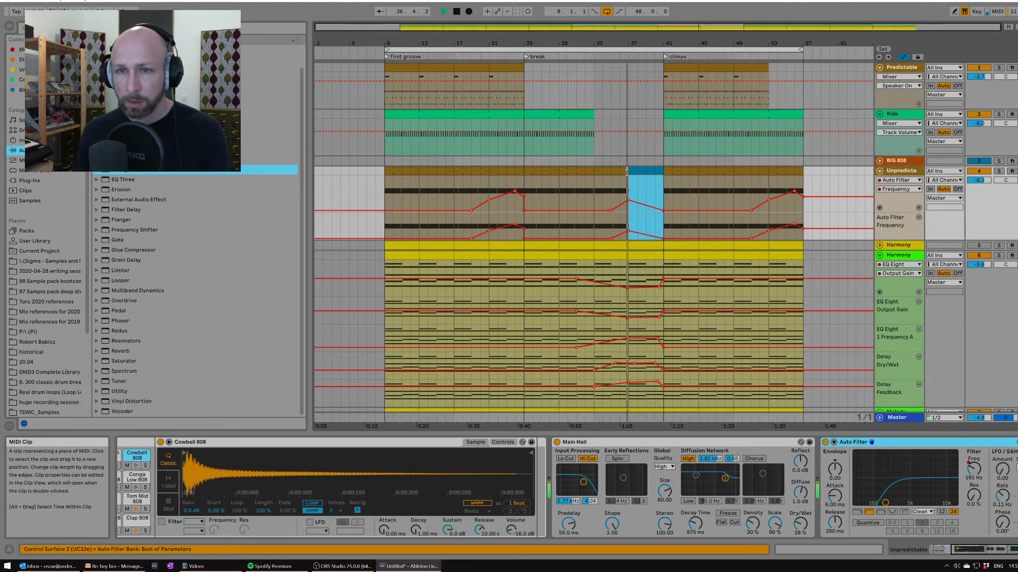
{"action": "left_click_drag", "start_coordinate": [627, 173], "coordinate": [600, 173]}
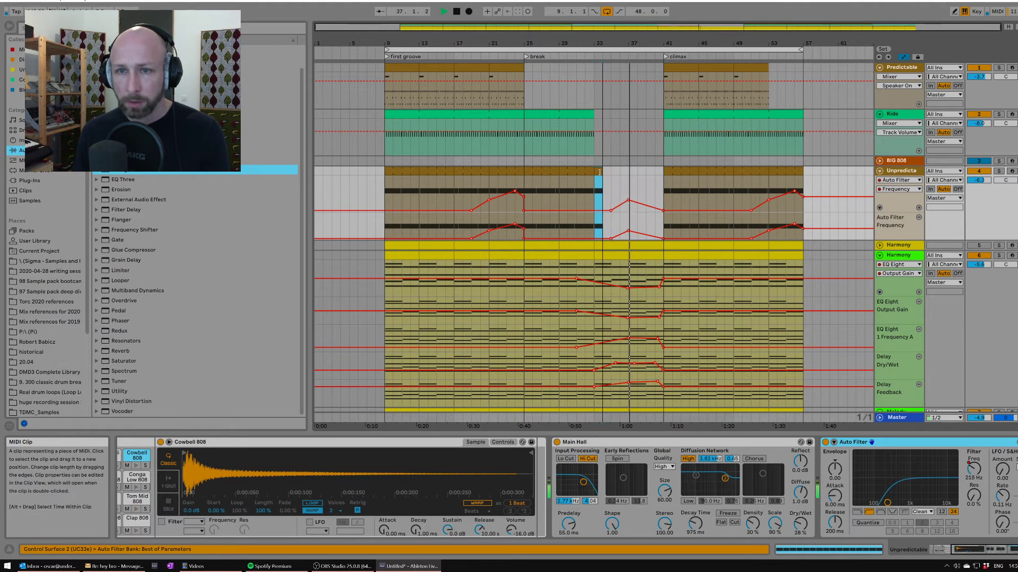
{"action": "left_click", "coordinate": [627, 201]}
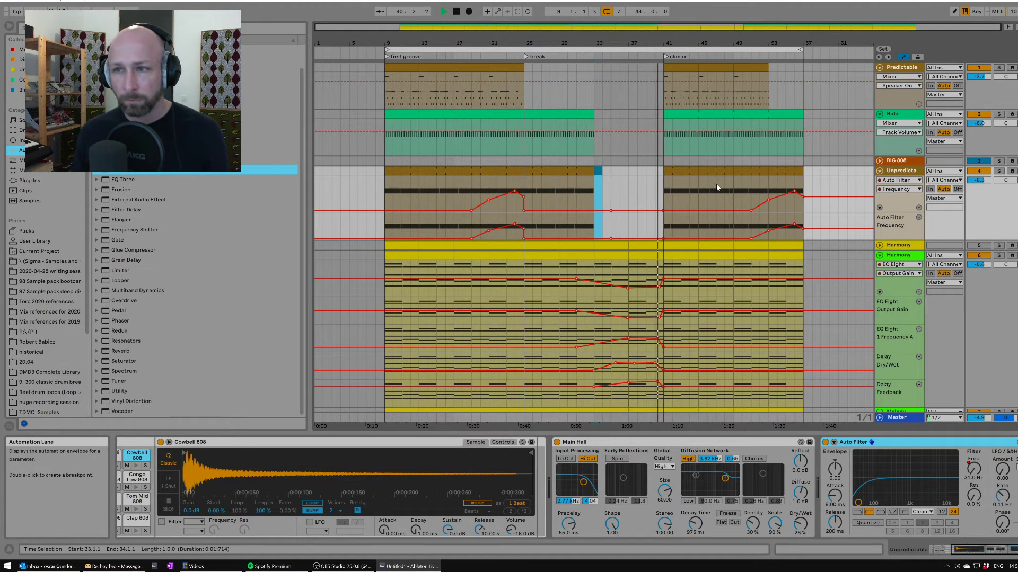
Hide the automation and clear the notes of the remaining one-bar Unpredictable clip at bar 33.
{"action": "key", "text": "a"}
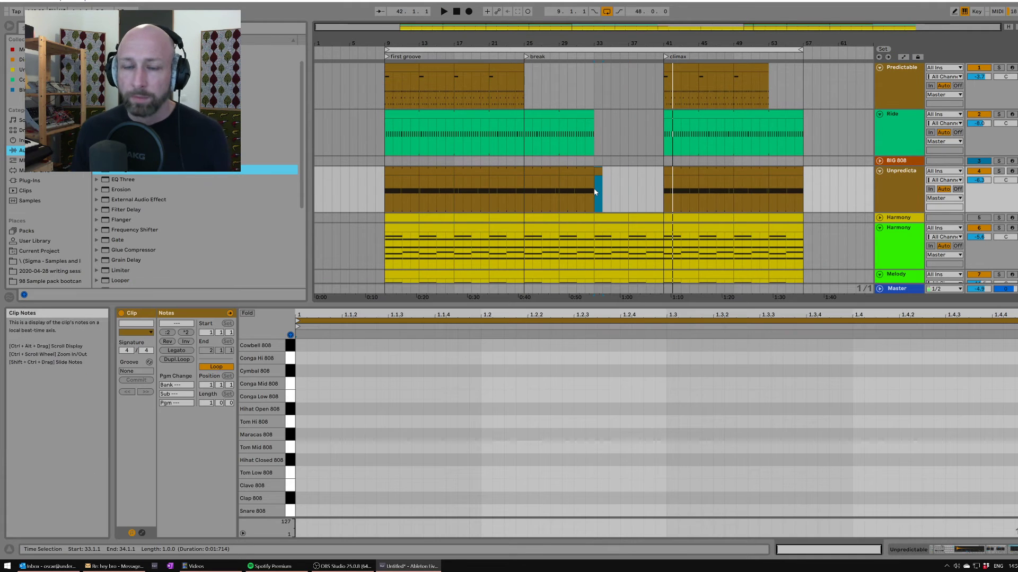
{"action": "double_click", "coordinate": [594, 190]}
{"action": "key", "text": "Delete"}
{"action": "key", "text": "space"}
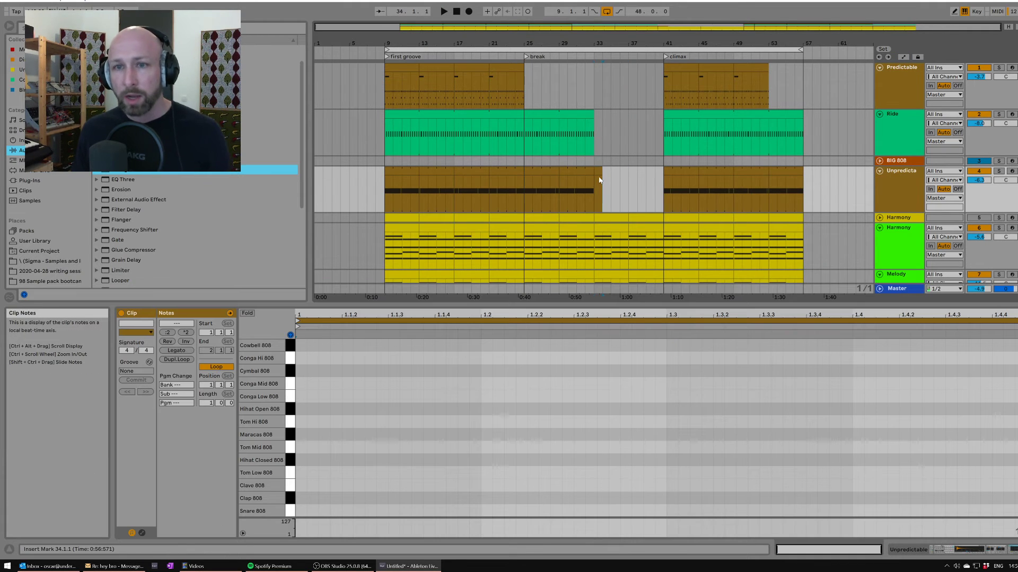
Compare the two halves of the break on the Unpredictable track and listen briefly to the second half from bar 33.
{"action": "left_click_drag", "start_coordinate": [599, 192], "coordinate": [684, 185]}
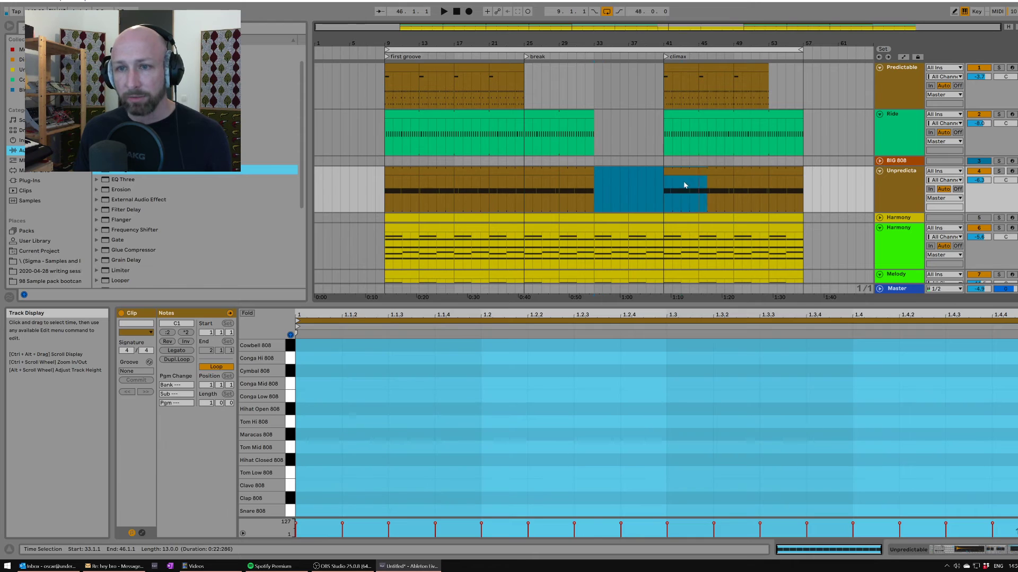
{"action": "left_click_drag", "start_coordinate": [525, 186], "coordinate": [579, 186]}
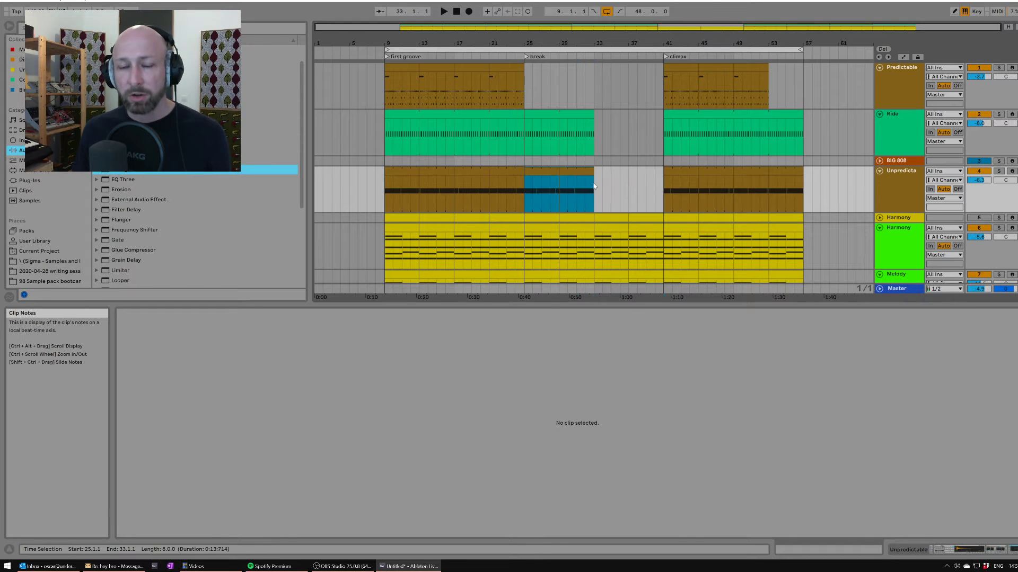
{"action": "scroll", "coordinate": [594, 186], "scroll_direction": "down", "scroll_amount": 2}
{"action": "left_click_drag", "start_coordinate": [594, 135], "coordinate": [661, 136]}
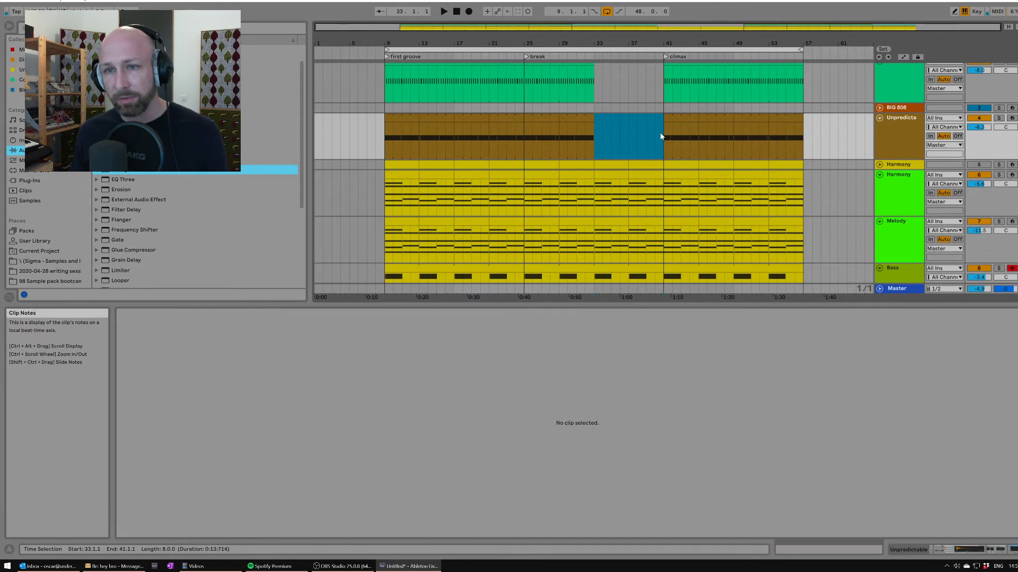
{"action": "scroll", "coordinate": [661, 137], "scroll_direction": "down", "scroll_amount": 3}
{"action": "scroll", "coordinate": [636, 135], "scroll_direction": "up", "scroll_amount": 1}
{"action": "left_click", "coordinate": [602, 134]}
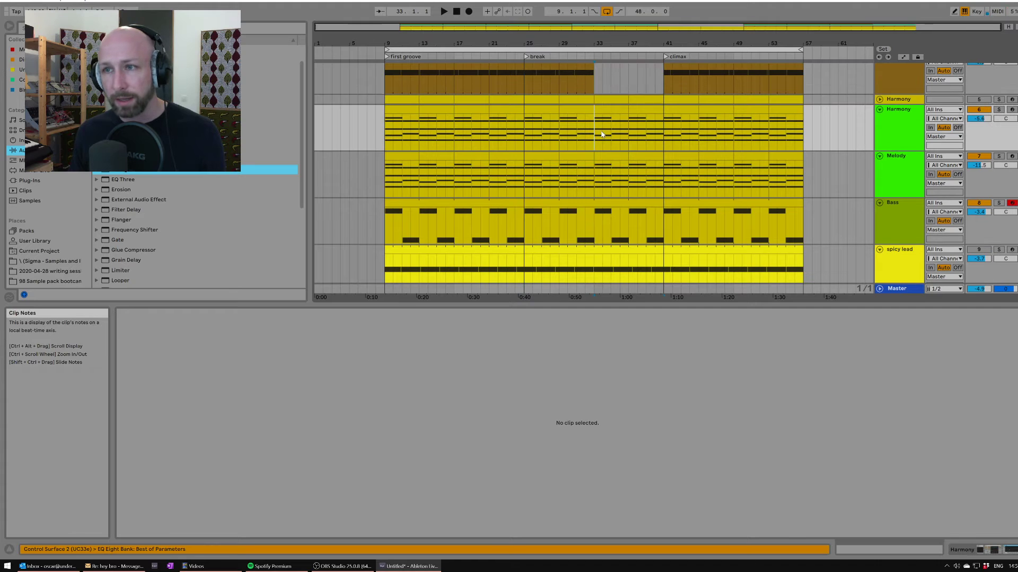
{"action": "key", "text": "space"}
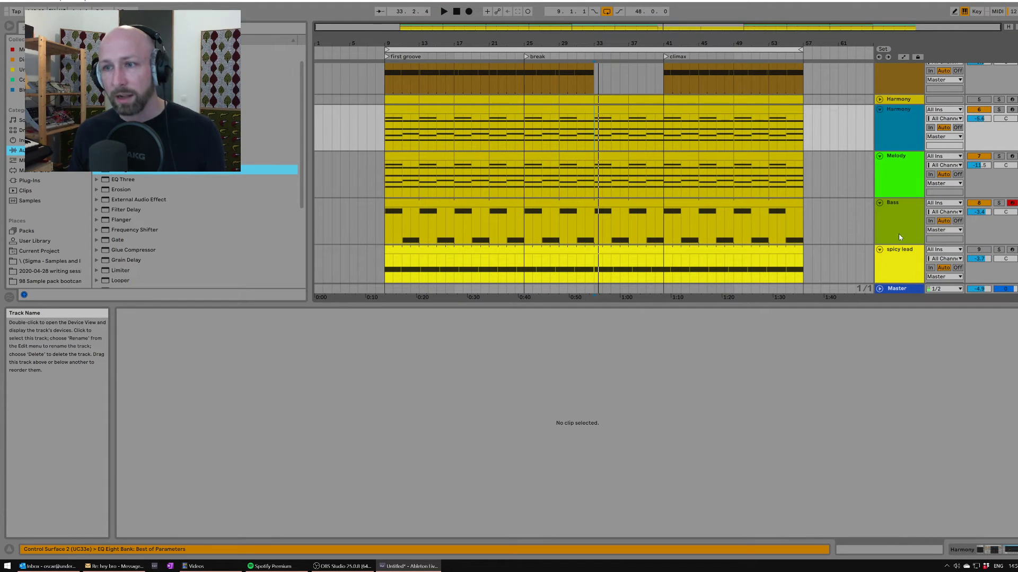
{"action": "left_click", "coordinate": [903, 258]}
{"action": "key", "text": "space"}
Split the spicy lead part at bar 33 and remove everything on that track between bars 9 and 33.
{"action": "left_click", "coordinate": [595, 265]}
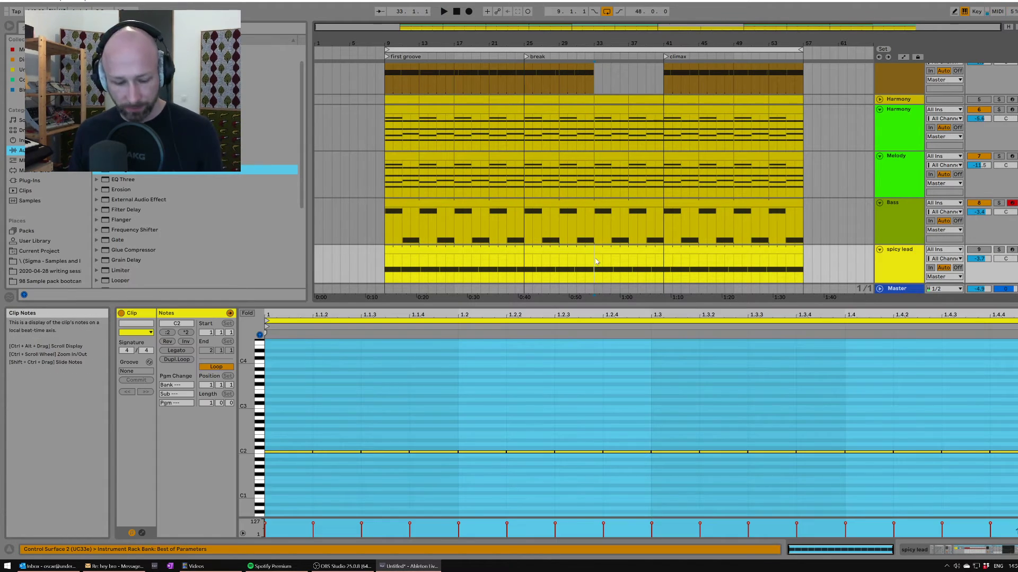
{"action": "key", "text": "ctrl+e"}
{"action": "left_click", "coordinate": [560, 248]}
{"action": "key", "text": "Delete"}
{"action": "left_click", "coordinate": [503, 250]}
{"action": "key", "text": "Delete"}
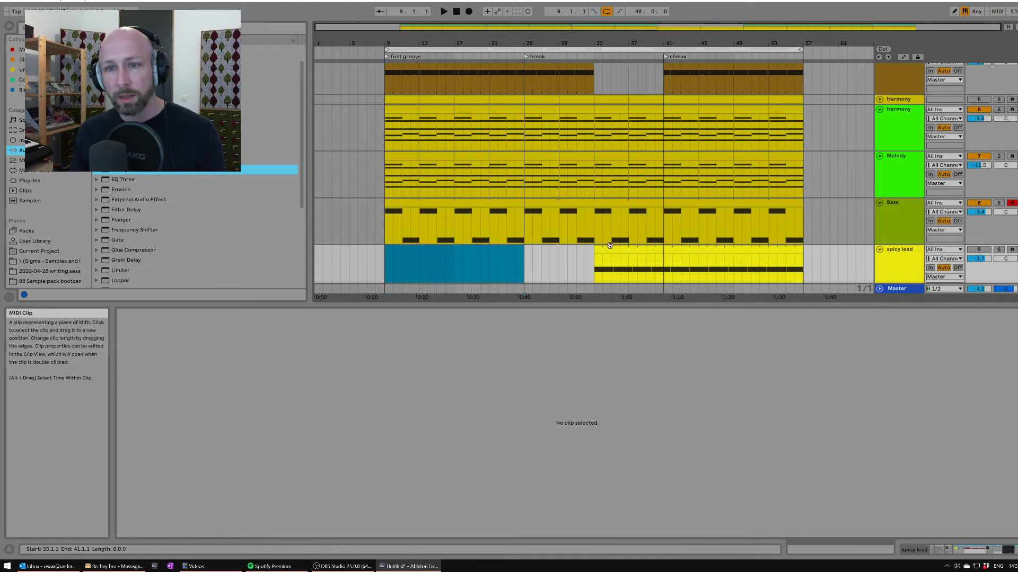
{"action": "left_click", "coordinate": [610, 245]}
Play from bar 33 and automate the Bass EQ Eight's band 1 frequency in its own lane to rise from bar 31 and drop back at bar 41.
{"action": "left_click", "coordinate": [593, 178]}
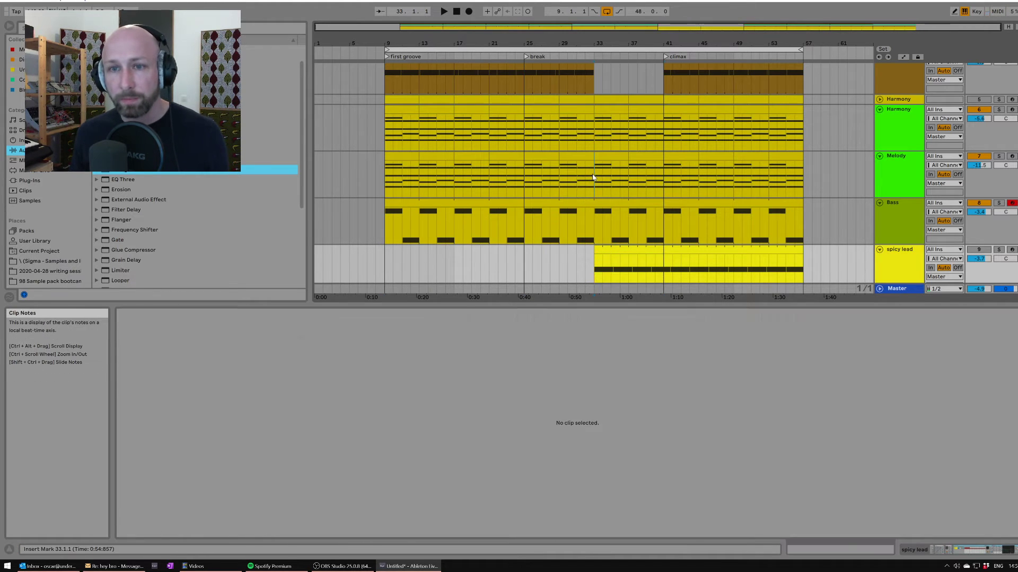
{"action": "key", "text": "space"}
{"action": "scroll", "coordinate": [754, 202], "scroll_direction": "up", "scroll_amount": 3}
{"action": "scroll", "coordinate": [753, 203], "scroll_direction": "down", "scroll_amount": 2}
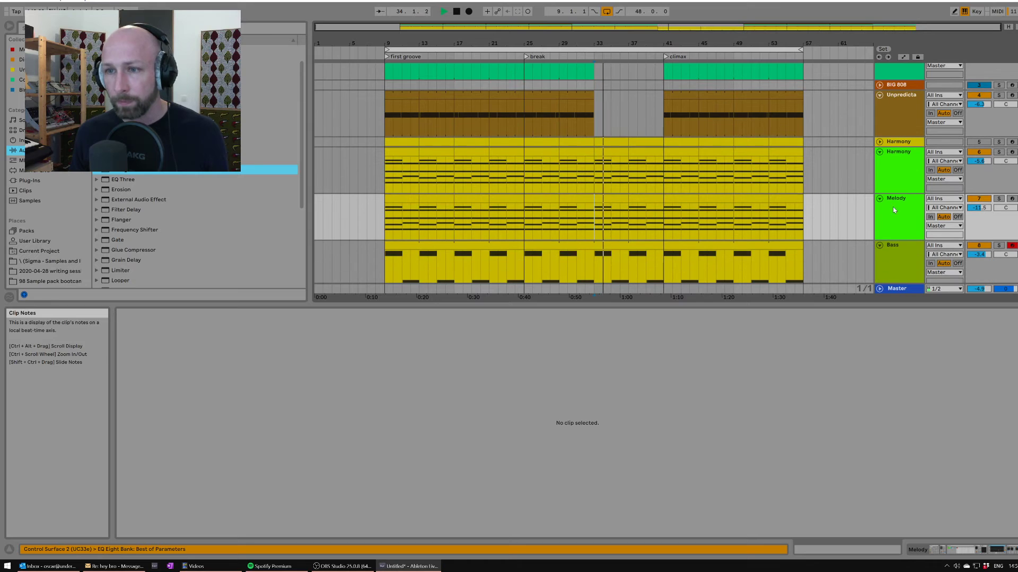
{"action": "left_click", "coordinate": [896, 260]}
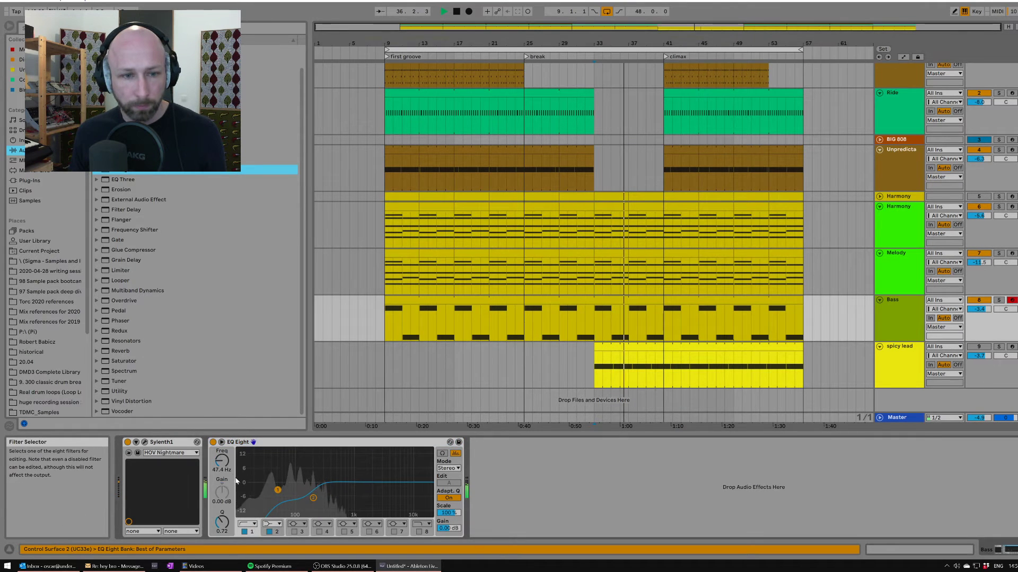
{"action": "right_click", "coordinate": [221, 461]}
{"action": "left_click", "coordinate": [247, 468]}
{"action": "left_click", "coordinate": [610, 333]}
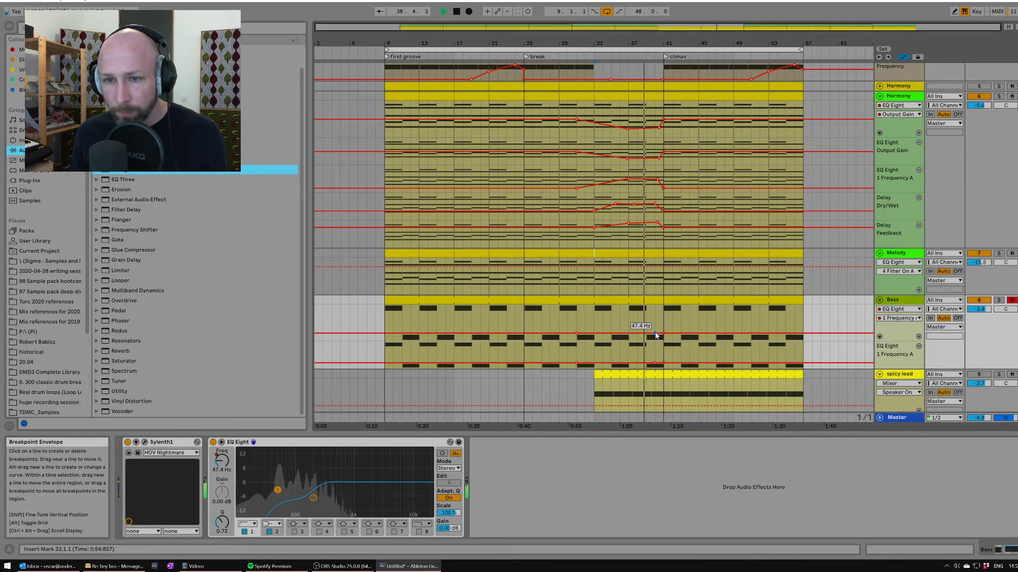
{"action": "left_click_drag", "start_coordinate": [622, 334], "coordinate": [660, 325]}
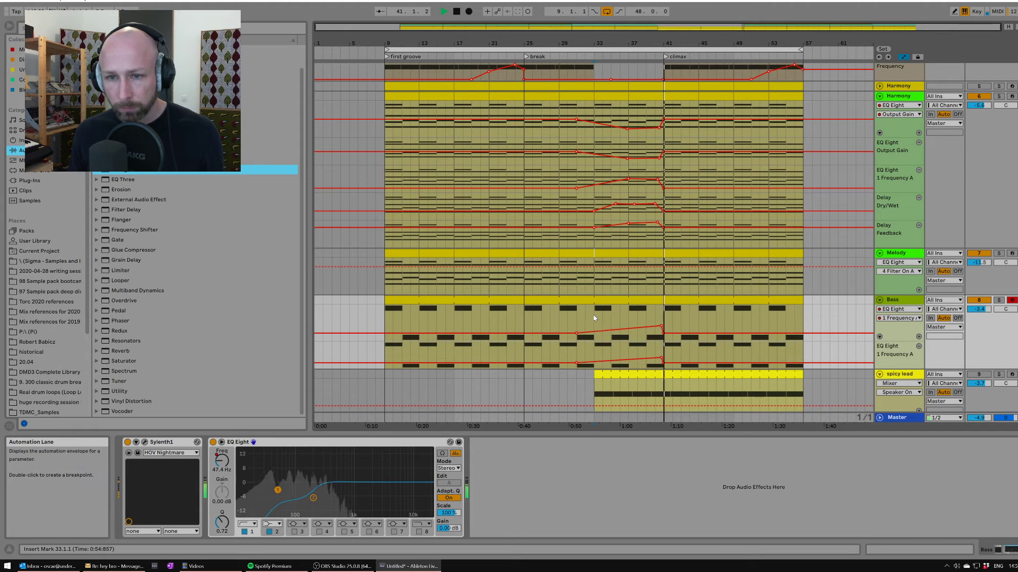
Separate the Bass part at bar 33 and open the clip covering the second half of the break for note editing.
{"action": "left_click", "coordinate": [629, 299]}
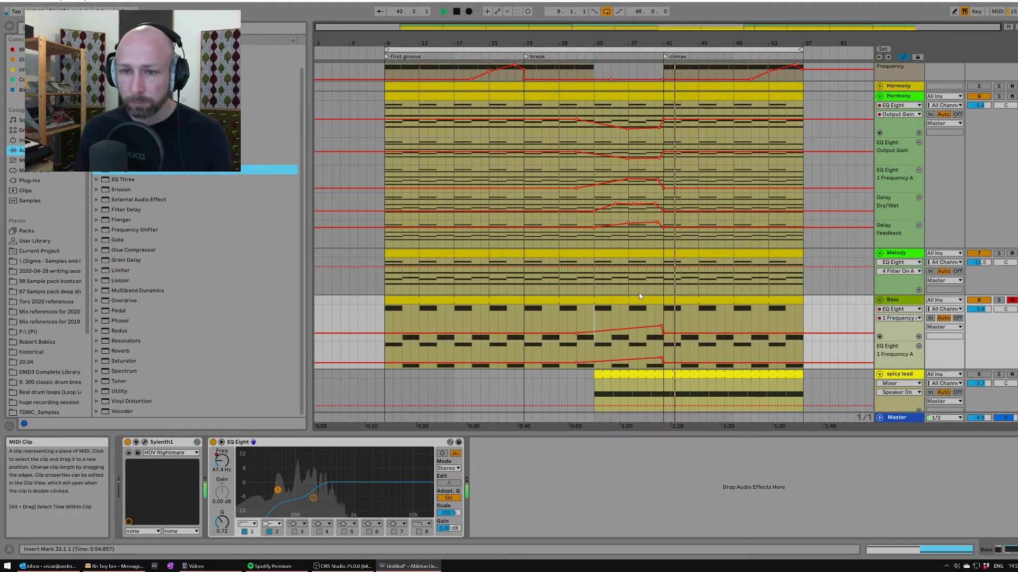
{"action": "left_click", "coordinate": [628, 319]}
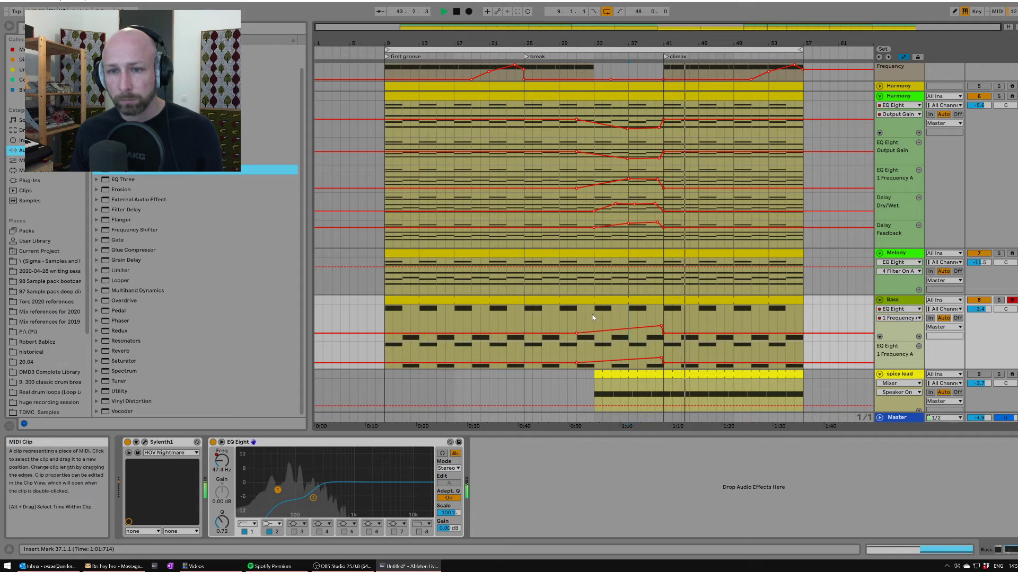
{"action": "left_click", "coordinate": [593, 311]}
{"action": "key", "text": "ctrl+e"}
{"action": "double_click", "coordinate": [612, 301]}
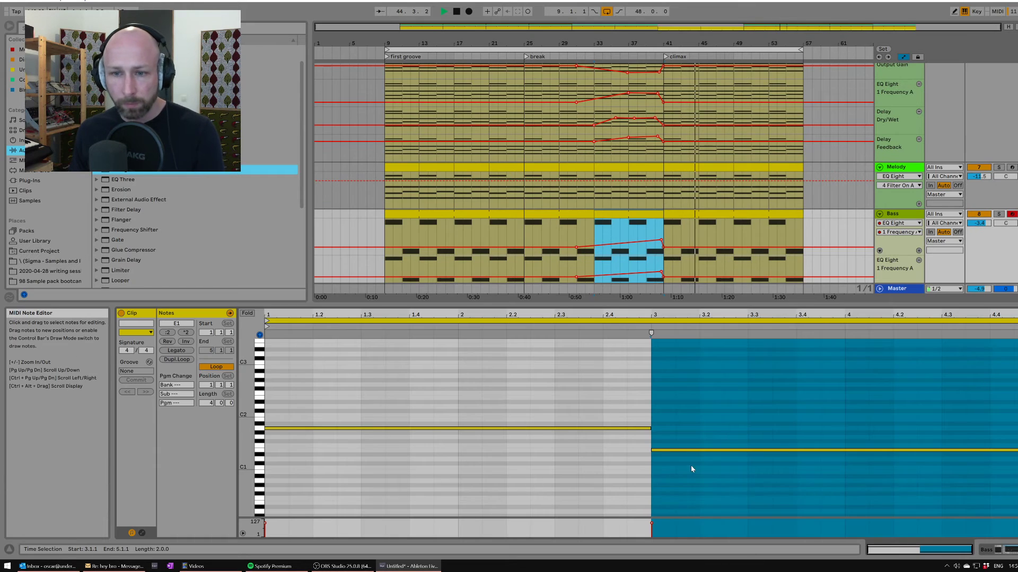
Raise the second note of the Bass break clip by an octave from E1 to E2.
{"action": "key", "text": "Up"}
{"action": "key", "text": "Up"}
{"action": "key", "text": "Up"}
{"action": "key", "text": "Up"}
{"action": "key", "text": "Up"}
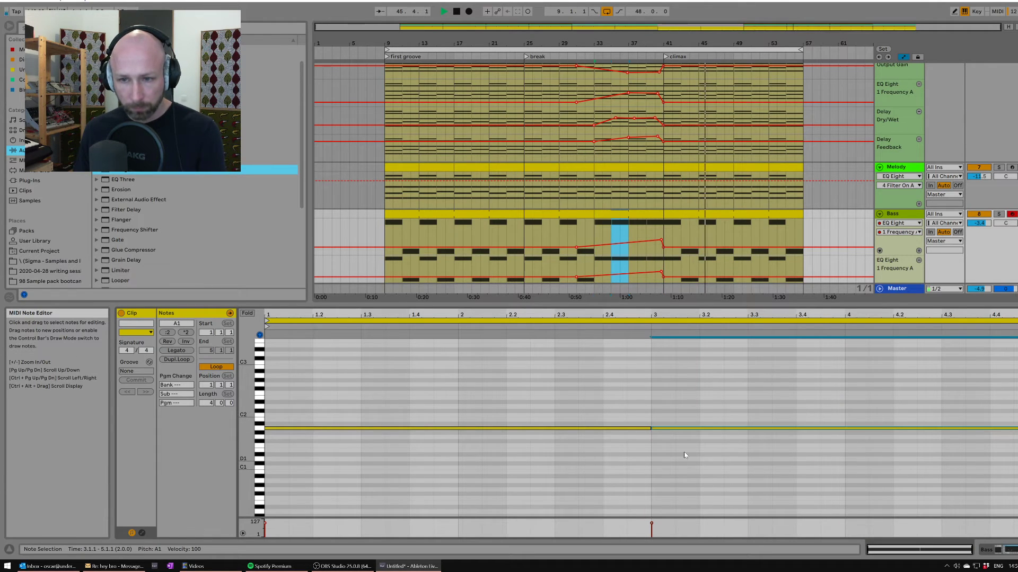
{"action": "key", "text": "Up"}
{"action": "key", "text": "Up"}
{"action": "key", "text": "Up"}
{"action": "key", "text": "Up"}
{"action": "key", "text": "Up"}
{"action": "key", "text": "Up"}
{"action": "key", "text": "Up"}
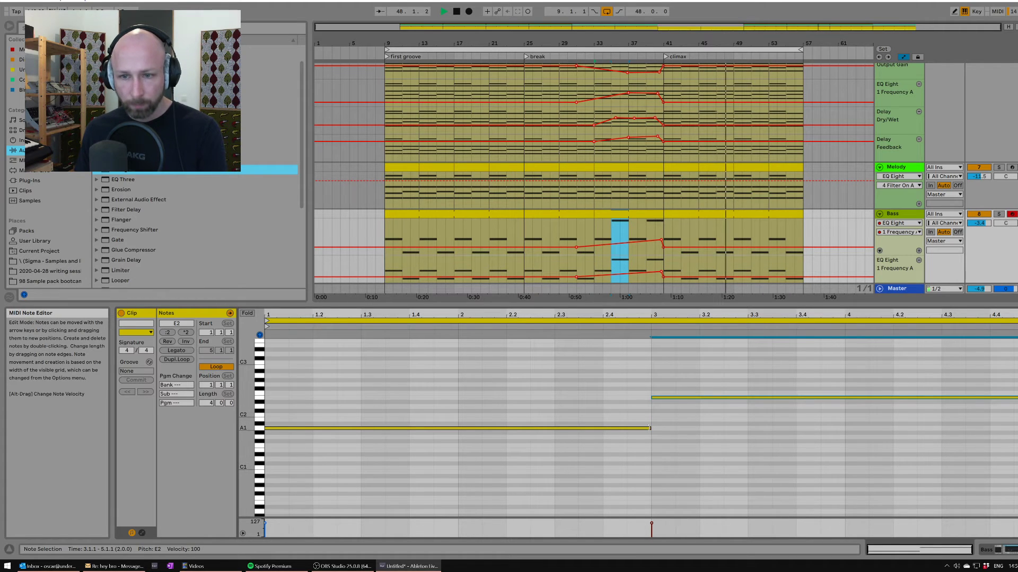
Make the E2 note fill the whole four-bar Bass clip in place of the A1 note and play the break from bar 33.
{"action": "left_click_drag", "start_coordinate": [650, 428], "coordinate": [1016, 397]}
{"action": "key", "text": "space"}
{"action": "key", "text": "space"}
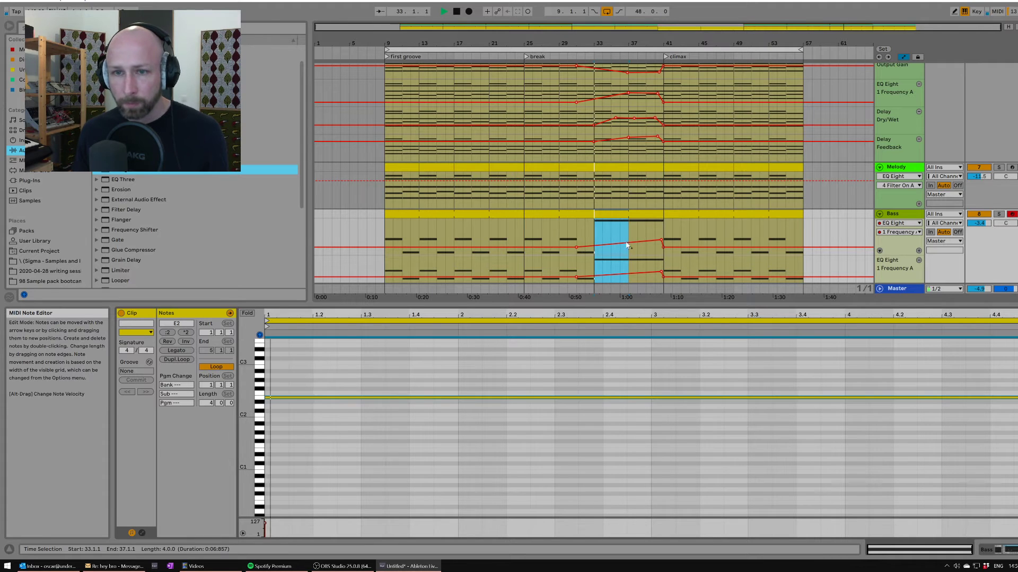
Reshape the Bass EQ Eight's frequency automation to rise from bar 29 to bar 33, stay nearly level, and drop back at bar 41.
{"action": "left_click", "coordinate": [619, 231]}
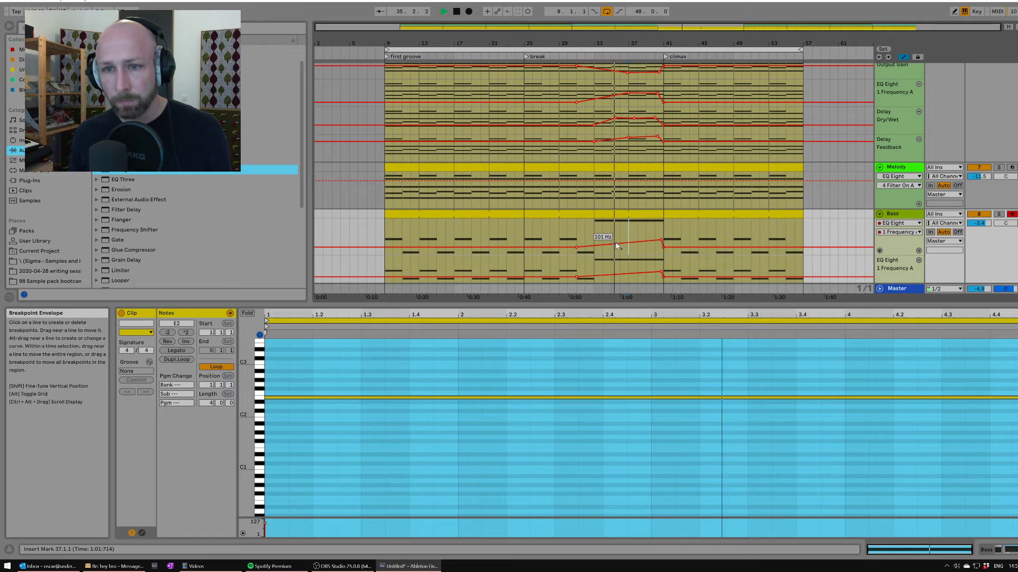
{"action": "left_click", "coordinate": [612, 246]}
{"action": "mouse_move", "coordinate": [640, 243]}
{"action": "left_mouse_down"}
{"action": "mouse_move", "coordinate": [627, 238]}
{"action": "mouse_move", "coordinate": [661, 234]}
{"action": "mouse_move", "coordinate": [594, 235]}
{"action": "left_mouse_up"}
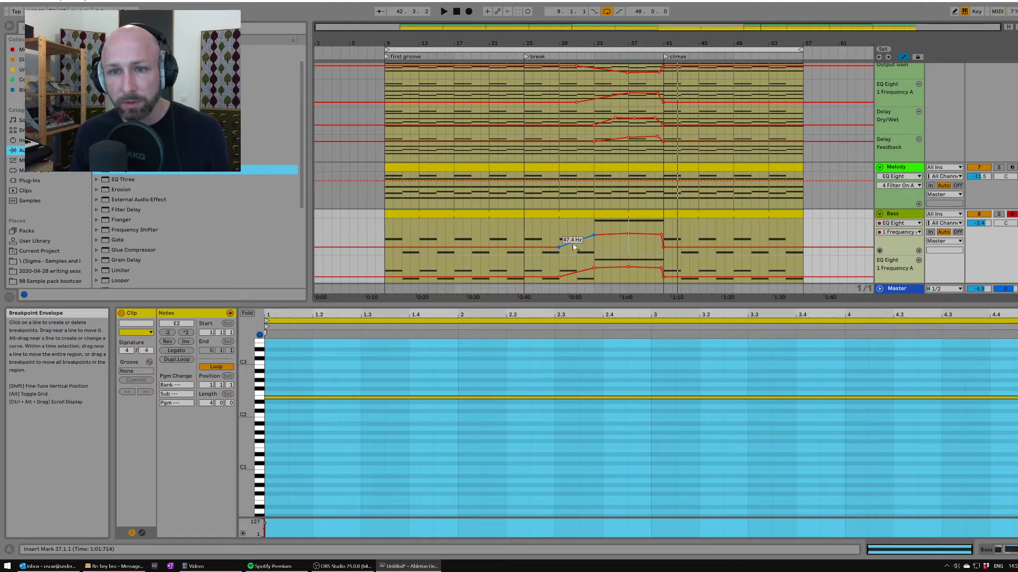
{"action": "left_click_drag", "start_coordinate": [526, 230], "coordinate": [664, 233]}
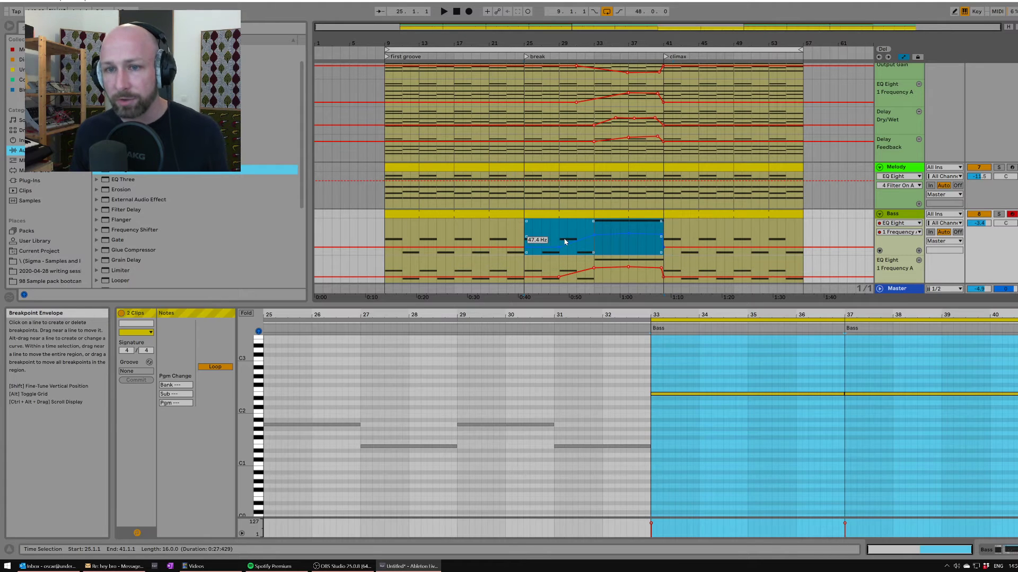
{"action": "left_click", "coordinate": [578, 233]}
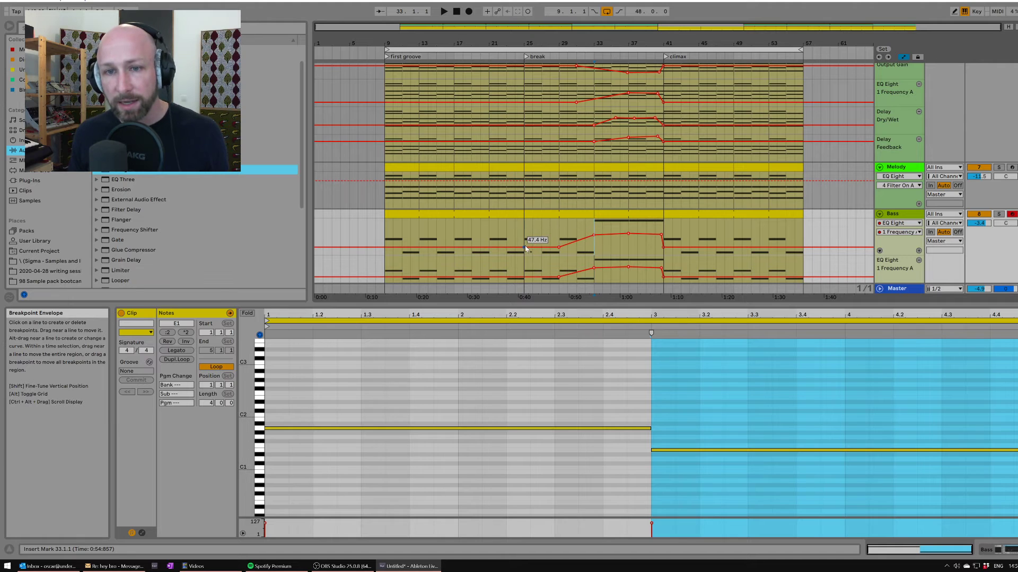
Hide the automation lanes, briefly solo the Melody track and examine the device chain of the Unpredictable drum track.
{"action": "scroll", "coordinate": [728, 213], "scroll_direction": "down", "scroll_amount": 1}
{"action": "key", "text": "a"}
{"action": "key", "text": "a"}
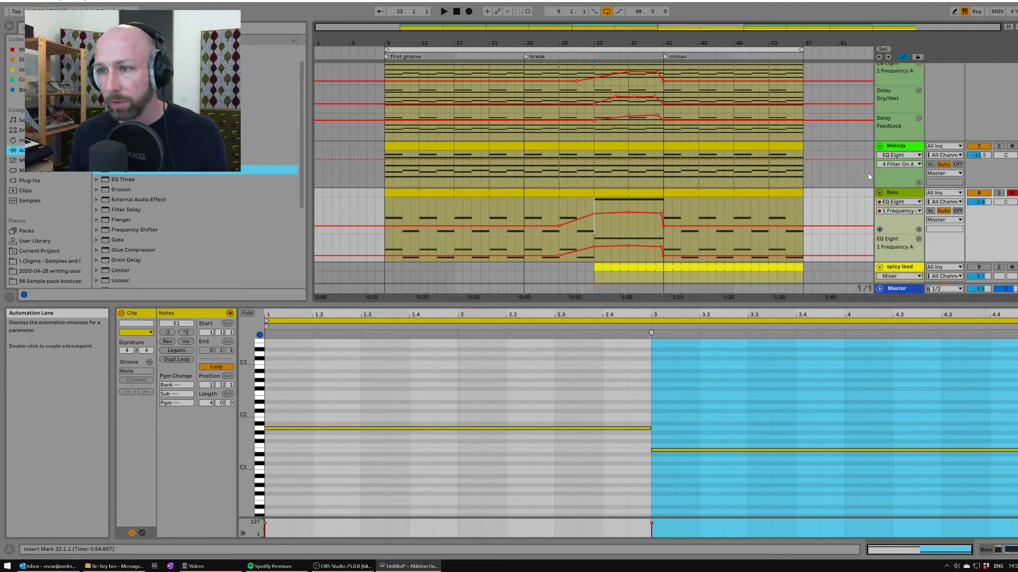
{"action": "key", "text": "a"}
{"action": "left_click", "coordinate": [999, 147]}
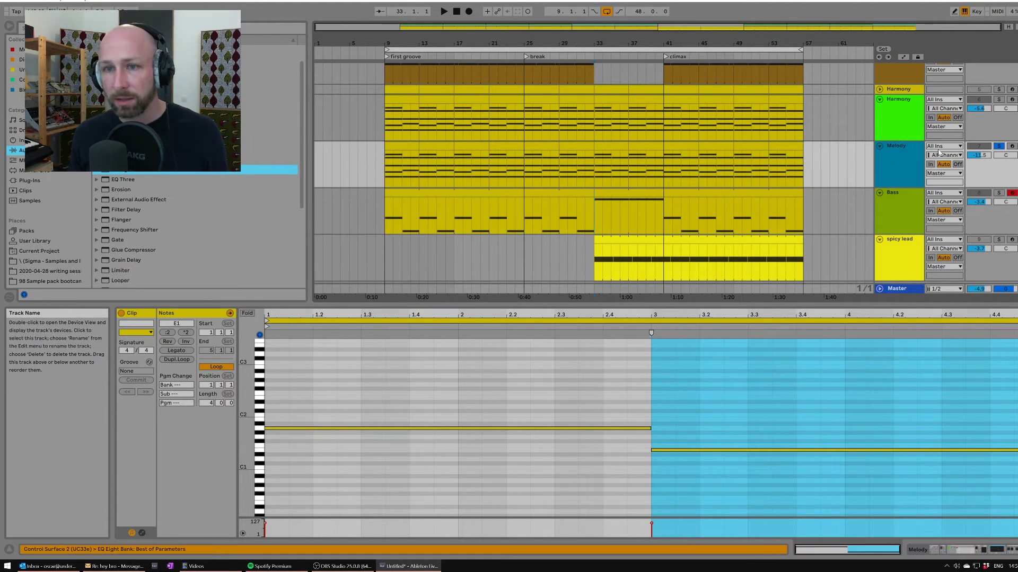
{"action": "left_click", "coordinate": [998, 146]}
{"action": "left_click", "coordinate": [910, 157]}
{"action": "left_click", "coordinate": [908, 162]}
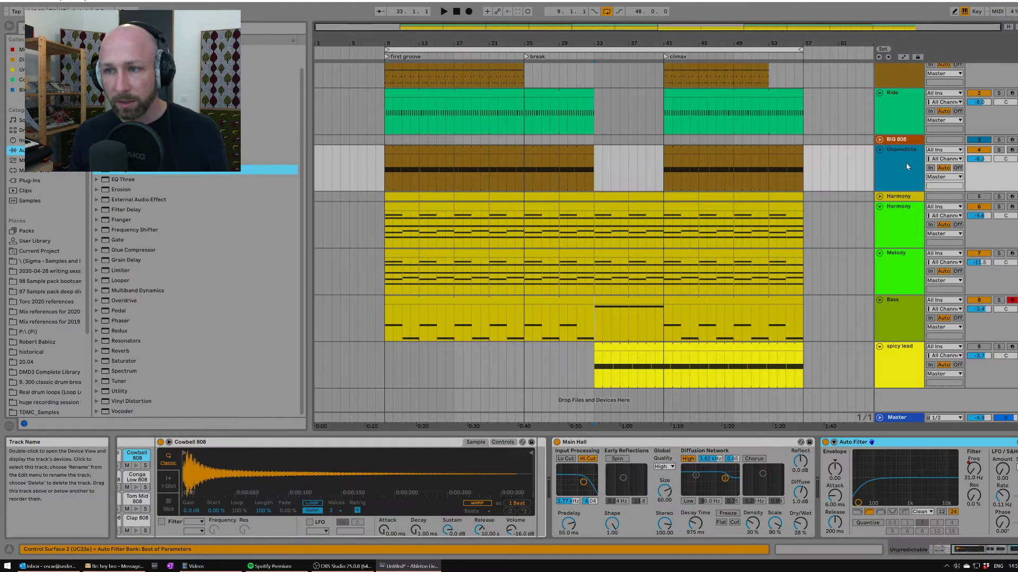
{"action": "left_click", "coordinate": [854, 442]}
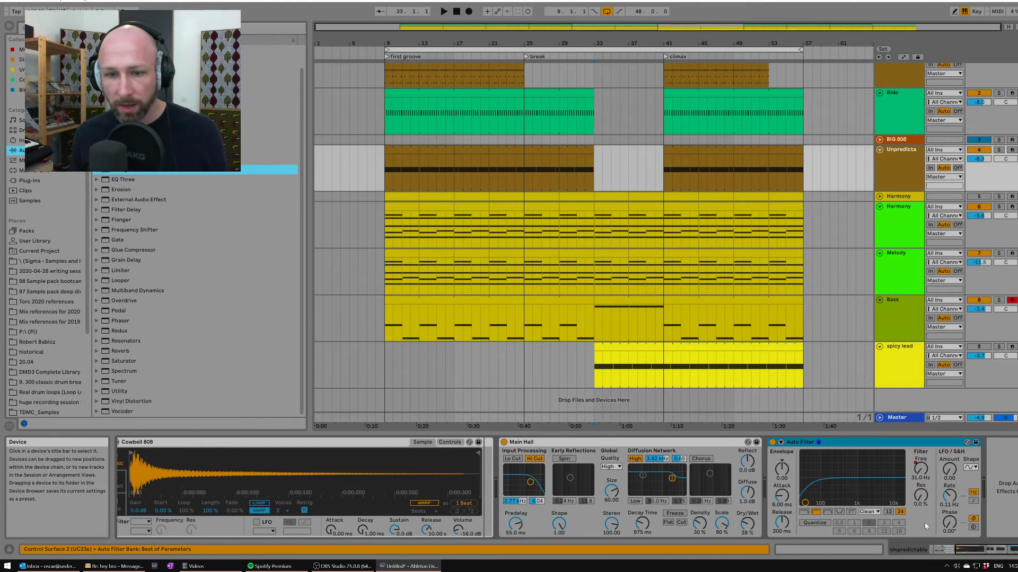
{"action": "left_click_drag", "start_coordinate": [990, 550], "coordinate": [965, 553]}
Bring up the Melody track's EQ Eight and Church reverb, solo the track and listen to the break from bar 33.
{"action": "left_click", "coordinate": [908, 252]}
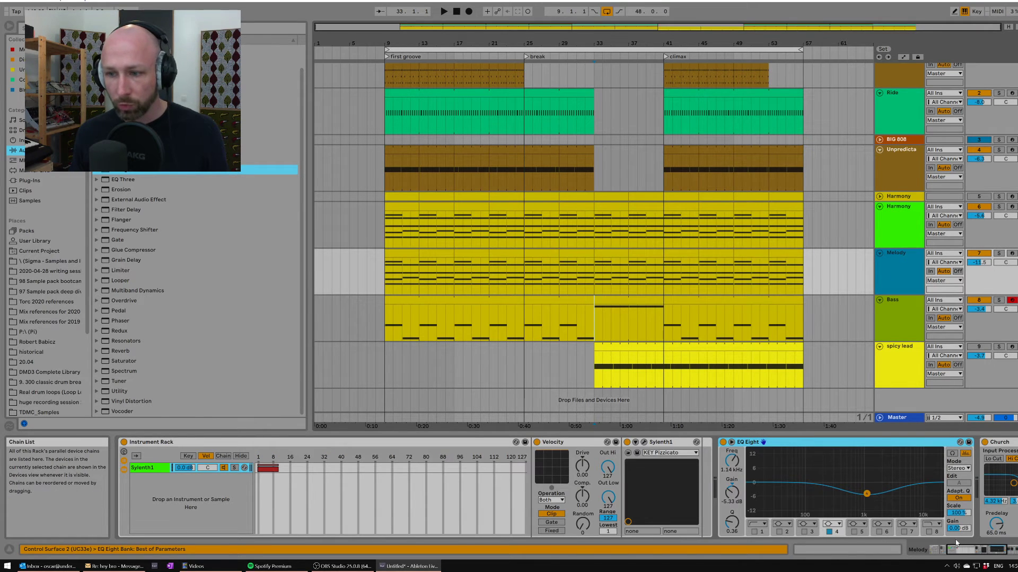
{"action": "left_click_drag", "start_coordinate": [957, 545], "coordinate": [978, 555]}
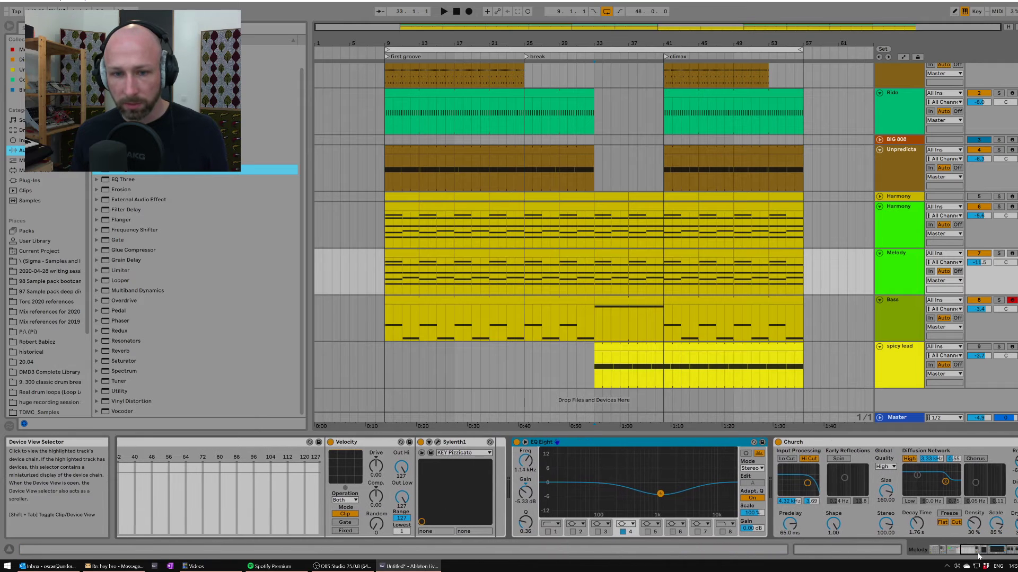
{"action": "left_click", "coordinate": [1001, 253]}
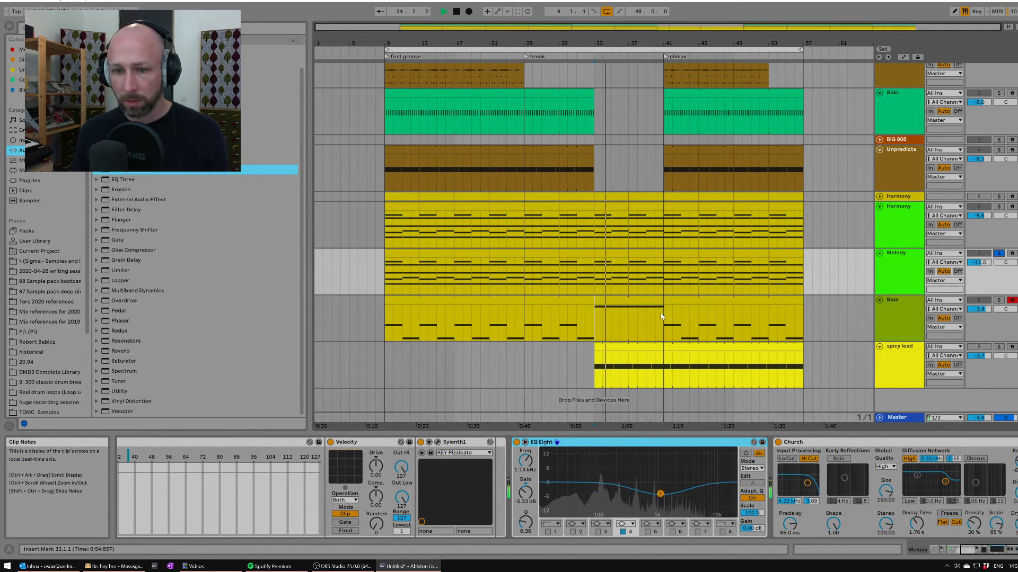
{"action": "left_click_drag", "start_coordinate": [981, 551], "coordinate": [985, 550]}
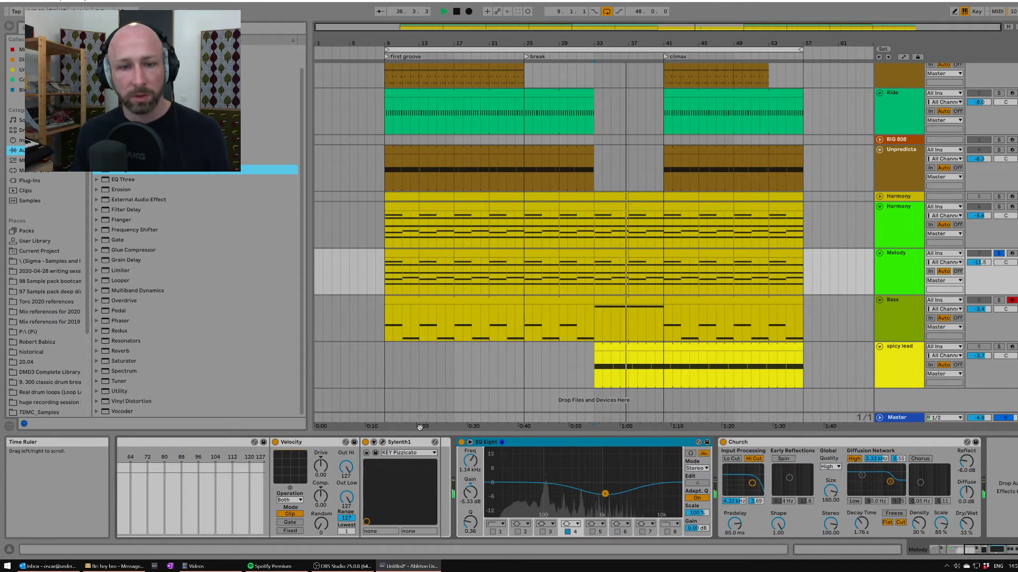
{"action": "key", "text": "space"}
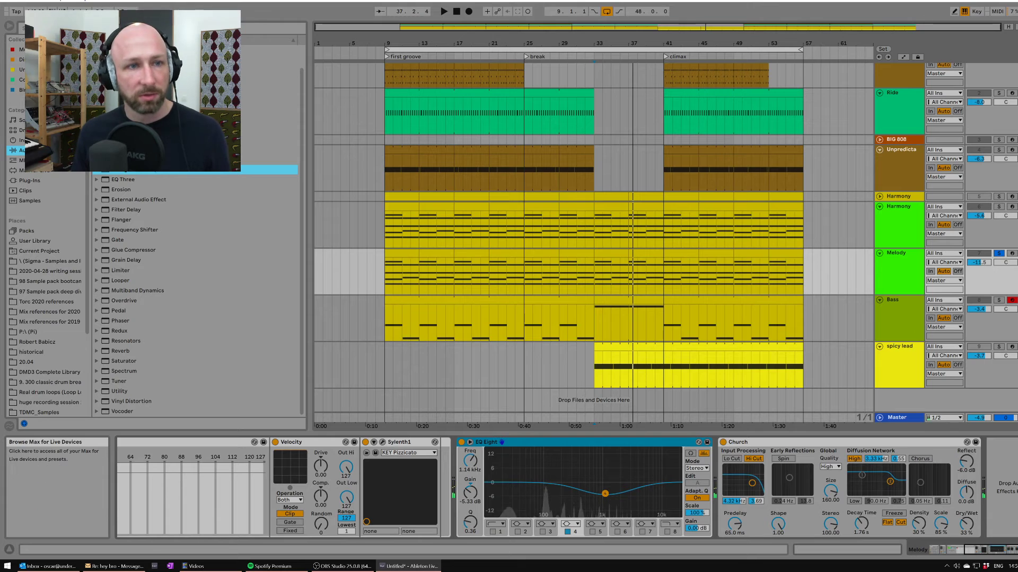
Insert a Delay before the Melody track's EQ Eight and set its Feedback and Dry/Wet to 0%.
{"action": "left_click_drag", "start_coordinate": [128, 129], "coordinate": [459, 469]}
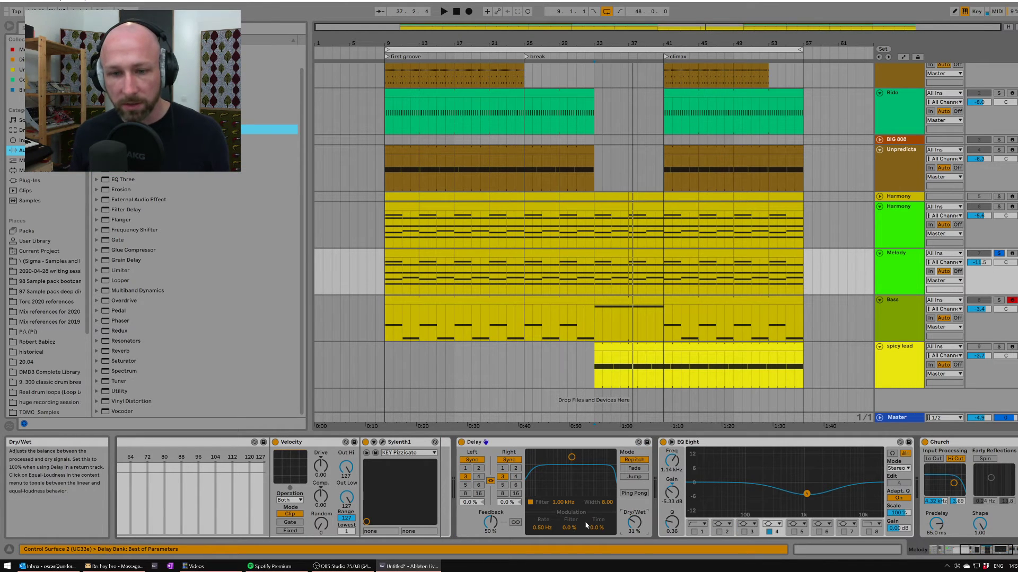
{"action": "left_click_drag", "start_coordinate": [490, 522], "coordinate": [491, 533]}
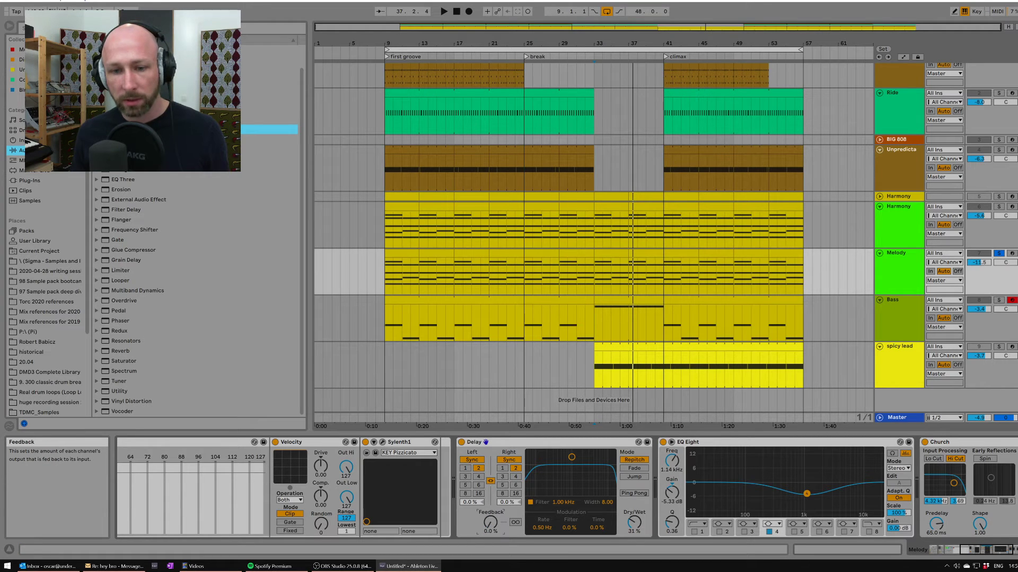
Automate the Melody Delay's Dry/Wet to rise from about bar 26 to 27% at bar 29 and drop to 0% at bar 41.
{"action": "right_click", "coordinate": [632, 519]}
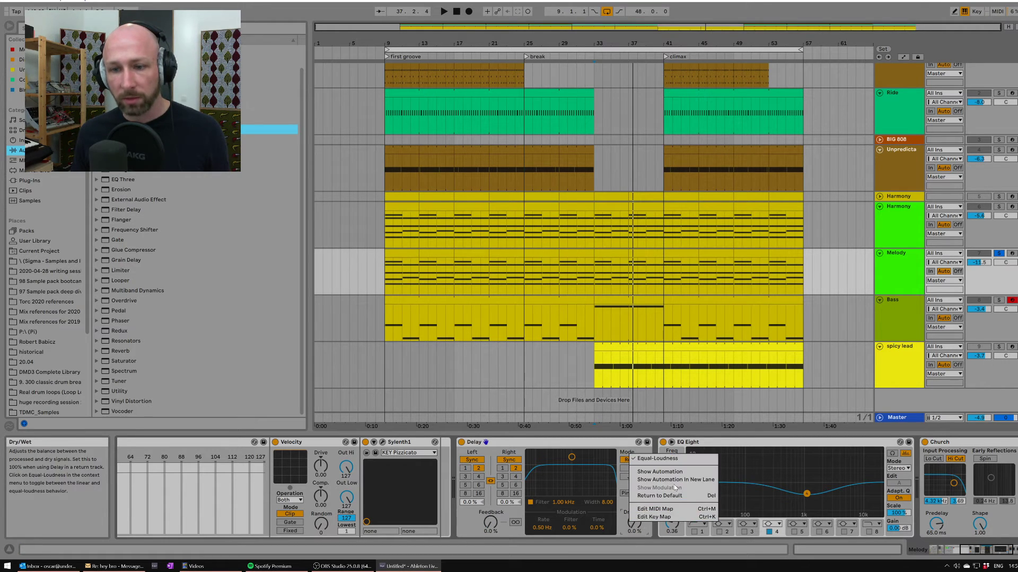
{"action": "left_click", "coordinate": [659, 472]}
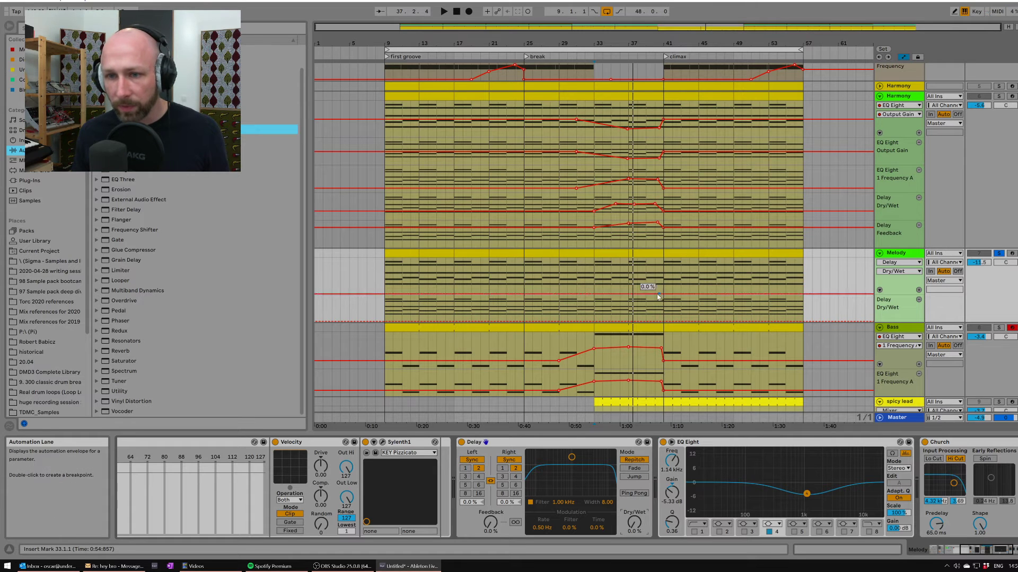
{"action": "key", "text": "b"}
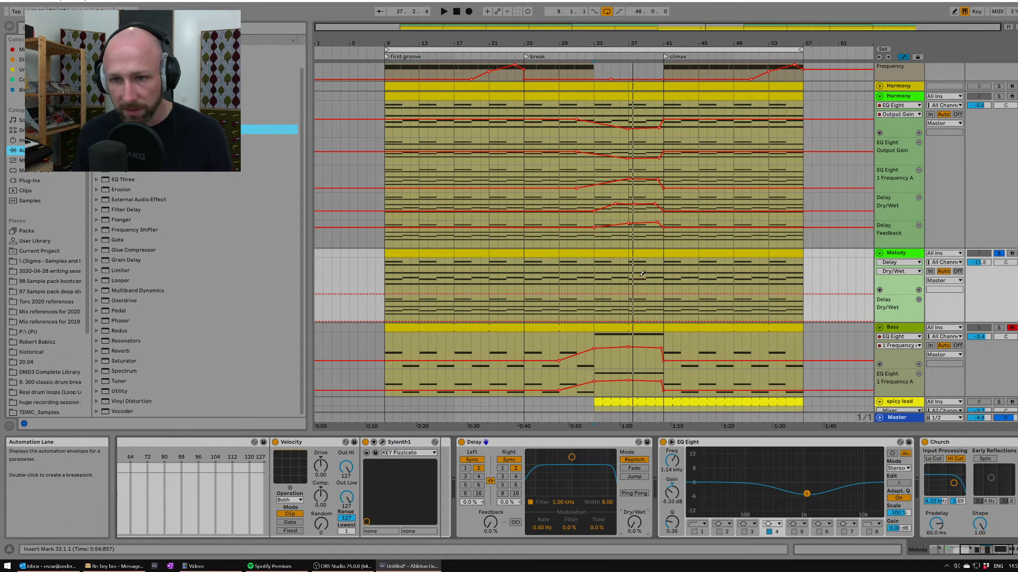
{"action": "left_click", "coordinate": [643, 276]}
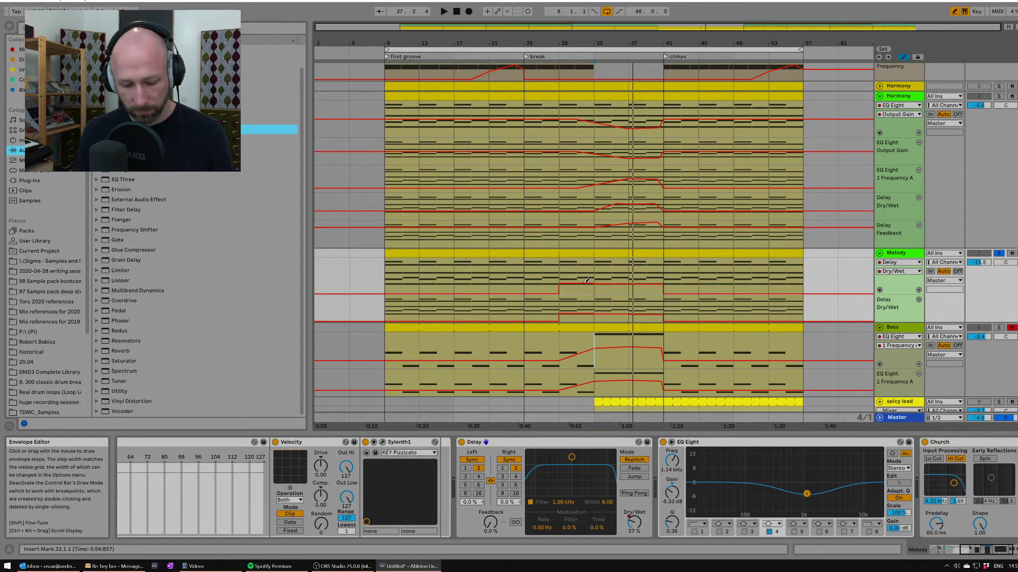
{"action": "key", "text": "b"}
{"action": "left_click", "coordinate": [533, 298]}
{"action": "left_click", "coordinate": [532, 294]}
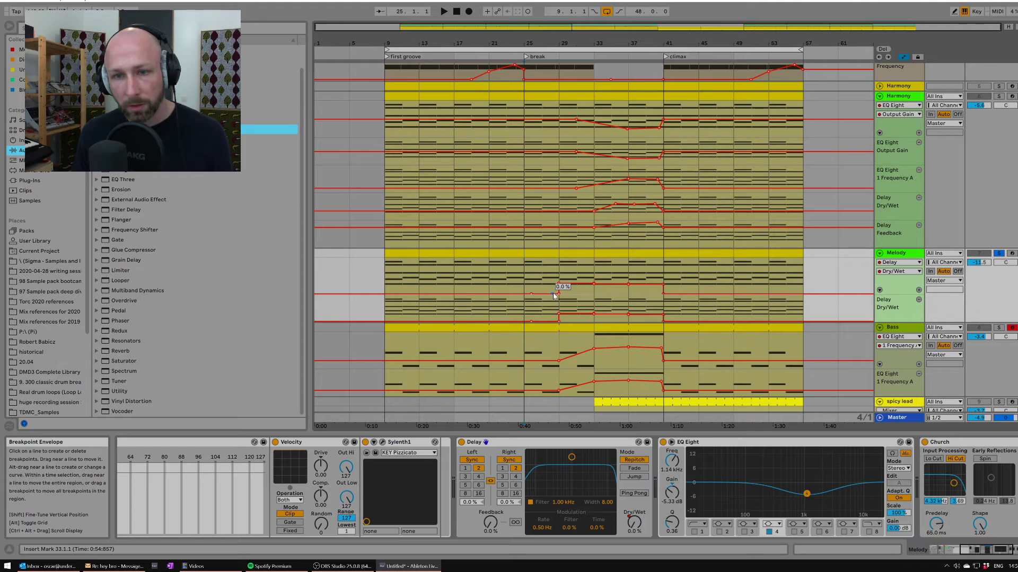
{"action": "left_click", "coordinate": [560, 294]}
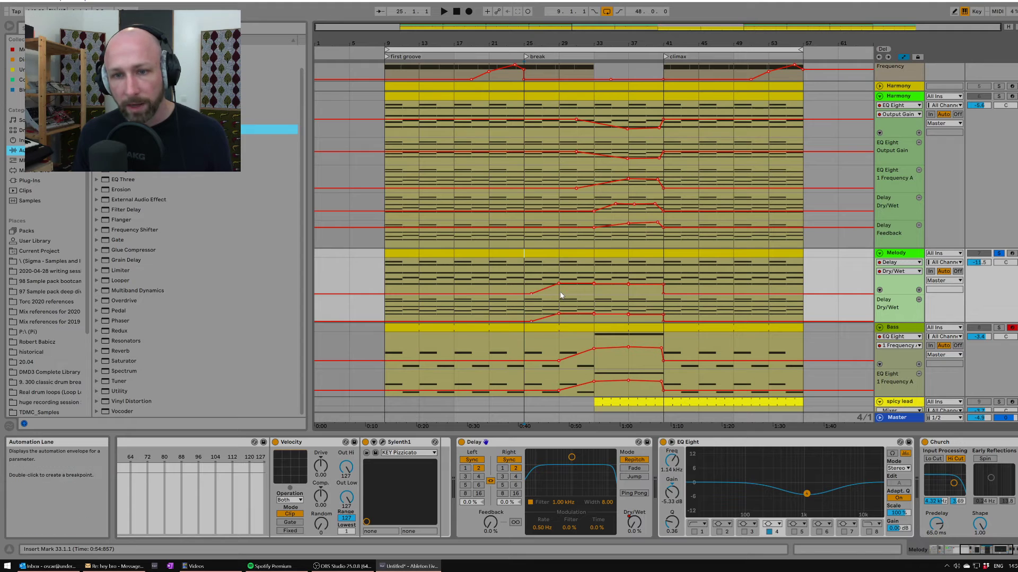
Automate the Melody Delay's Feedback to climb from about bar 26 to about 65% at bar 37 and fall to 0% at bar 41.
{"action": "right_click", "coordinate": [488, 522]}
{"action": "left_click", "coordinate": [516, 475]}
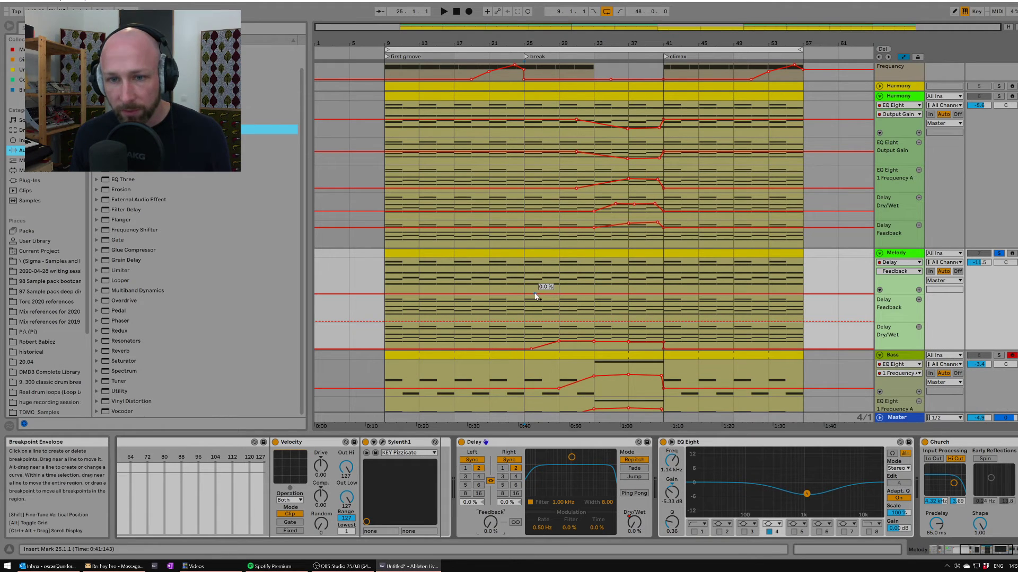
{"action": "left_click", "coordinate": [534, 295]}
{"action": "left_click_drag", "start_coordinate": [577, 294], "coordinate": [663, 293]}
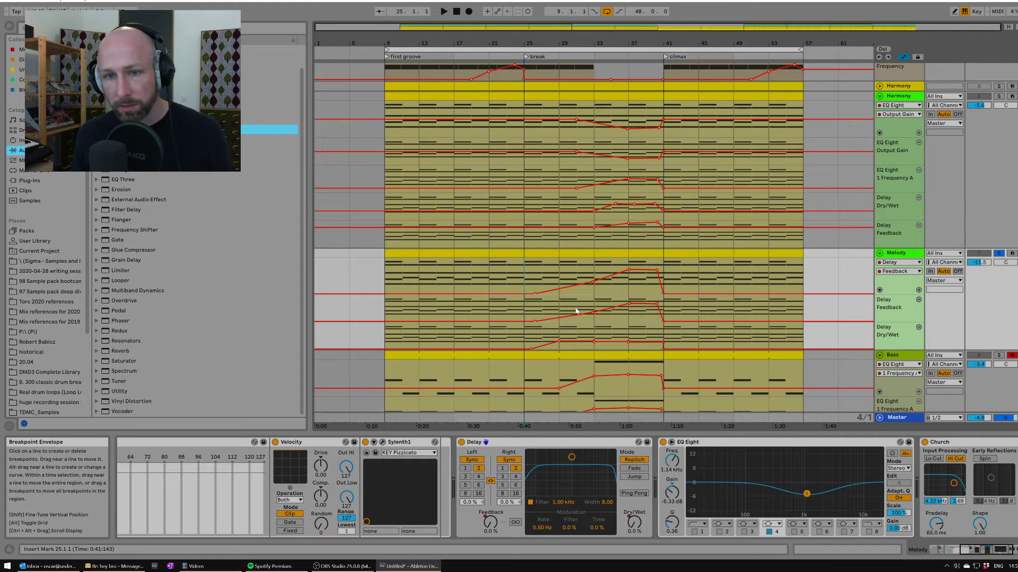
Play the soloed Melody through the break and reshape its Delay Dry/Wet automation to keep rising gently from bar 29 to bar 41.
{"action": "key", "text": "space"}
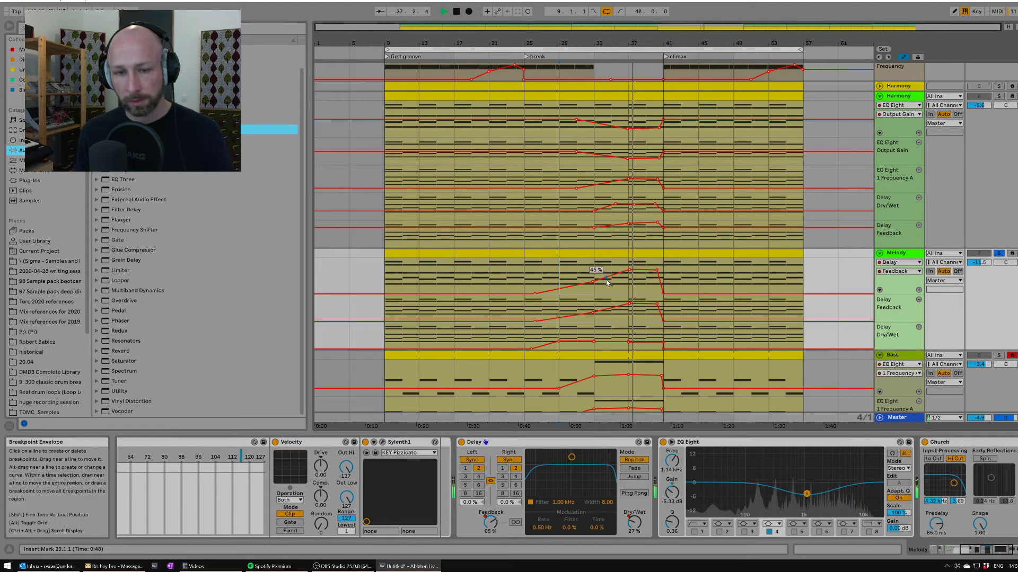
{"action": "scroll", "coordinate": [1000, 530], "scroll_direction": "down", "scroll_amount": 2}
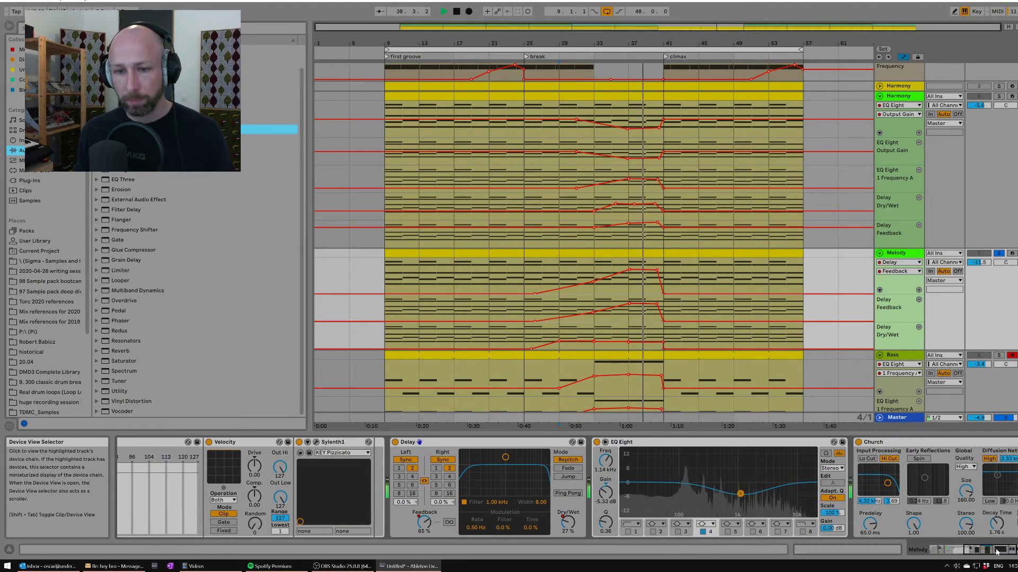
{"action": "mouse_move", "coordinate": [643, 342]}
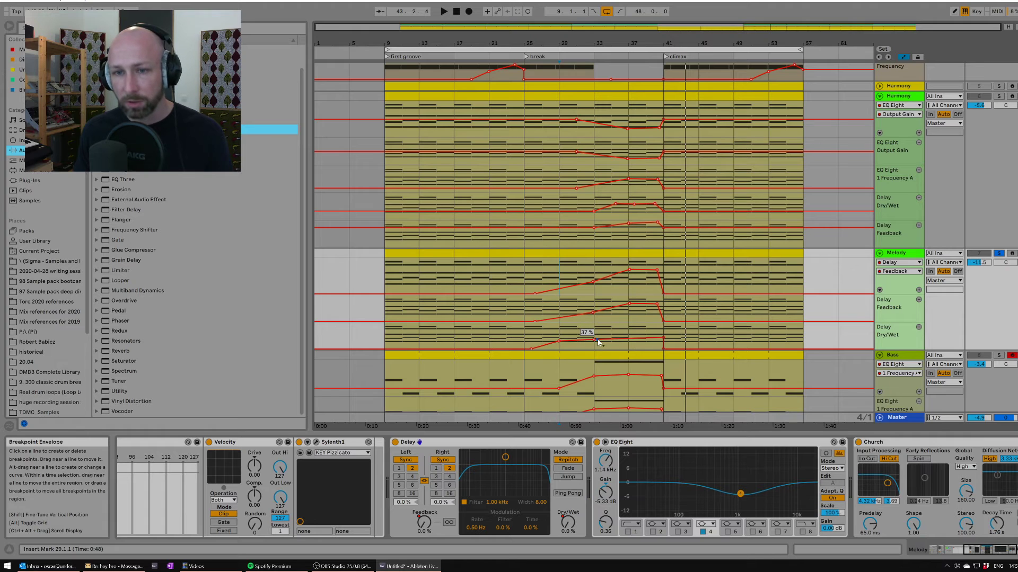
Turn off the Melody solo and play all tracks together from bar 33 to check the break.
{"action": "key", "text": "space"}
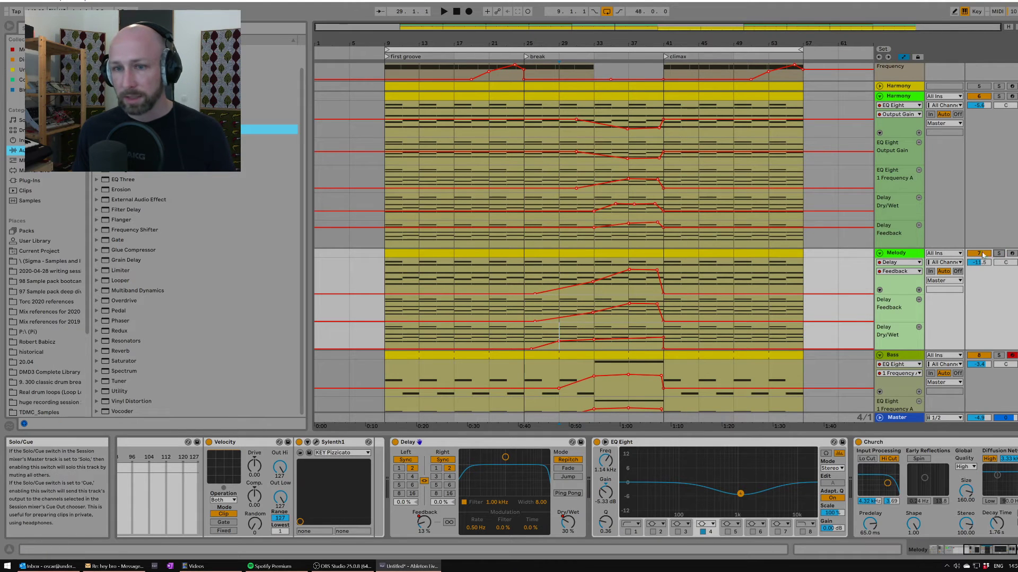
{"action": "left_click", "coordinate": [614, 275]}
{"action": "key", "text": "space"}
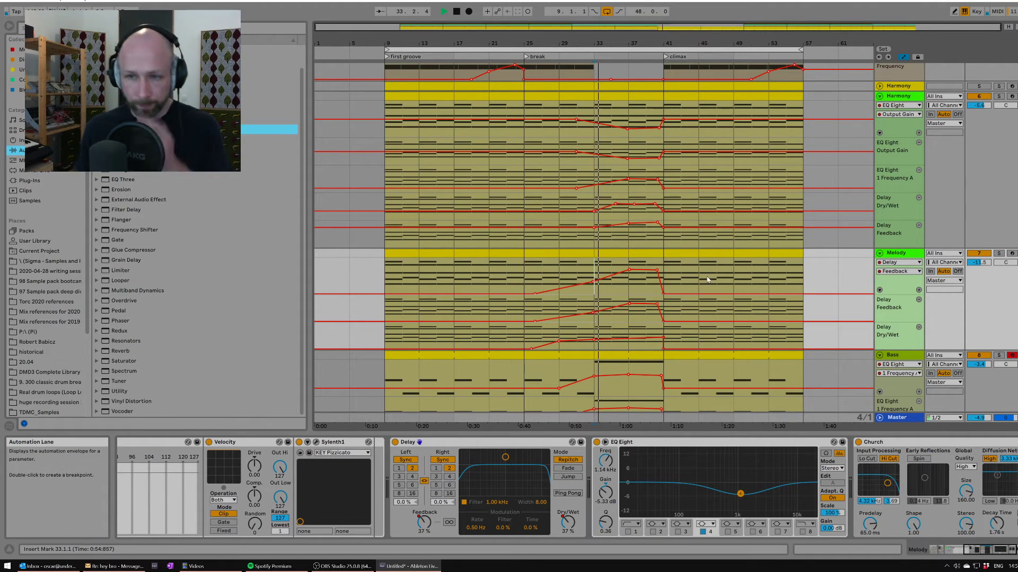
{"action": "scroll", "coordinate": [869, 238], "scroll_direction": "up", "scroll_amount": 2}
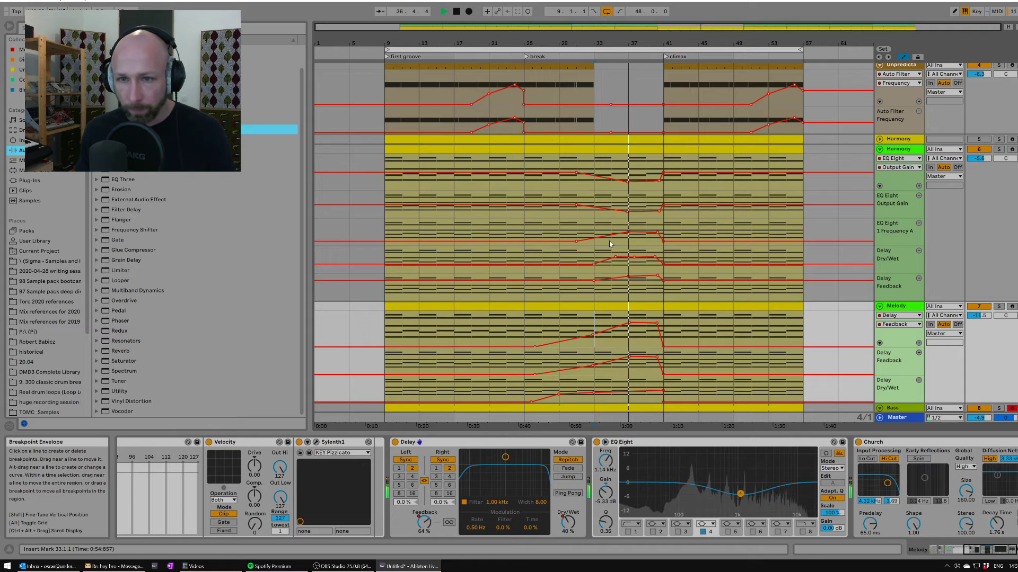
Draw a flat automation step for EQ Eight's 1 Frequency A on the Harmony track from bar 33 to 37, and hide the automation lanes.
{"action": "key", "text": "b"}
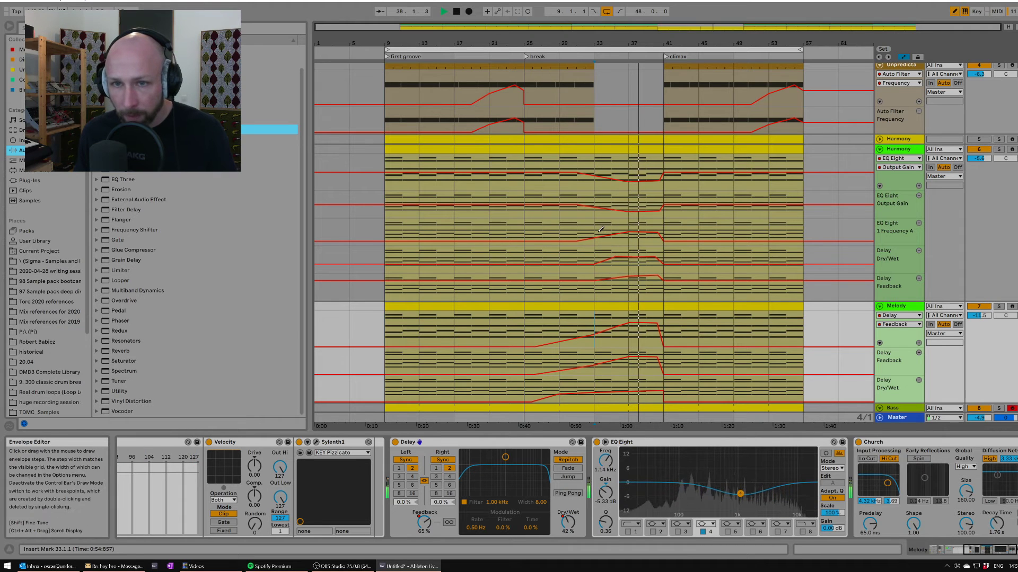
{"action": "left_click", "coordinate": [603, 230]}
{"action": "mouse_move", "coordinate": [604, 230]}
{"action": "left_mouse_down"}
{"action": "mouse_move", "coordinate": [663, 226]}
{"action": "mouse_move", "coordinate": [631, 229]}
{"action": "left_mouse_up"}
{"action": "key", "text": "b"}
{"action": "left_click", "coordinate": [646, 232]}
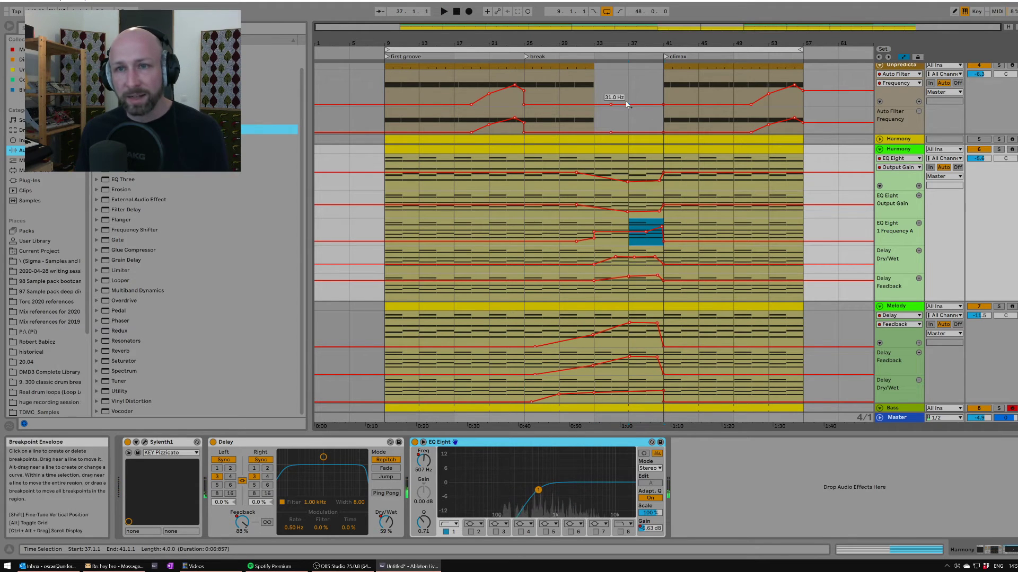
{"action": "left_click_drag", "start_coordinate": [627, 104], "coordinate": [657, 88]}
{"action": "key", "text": "a"}
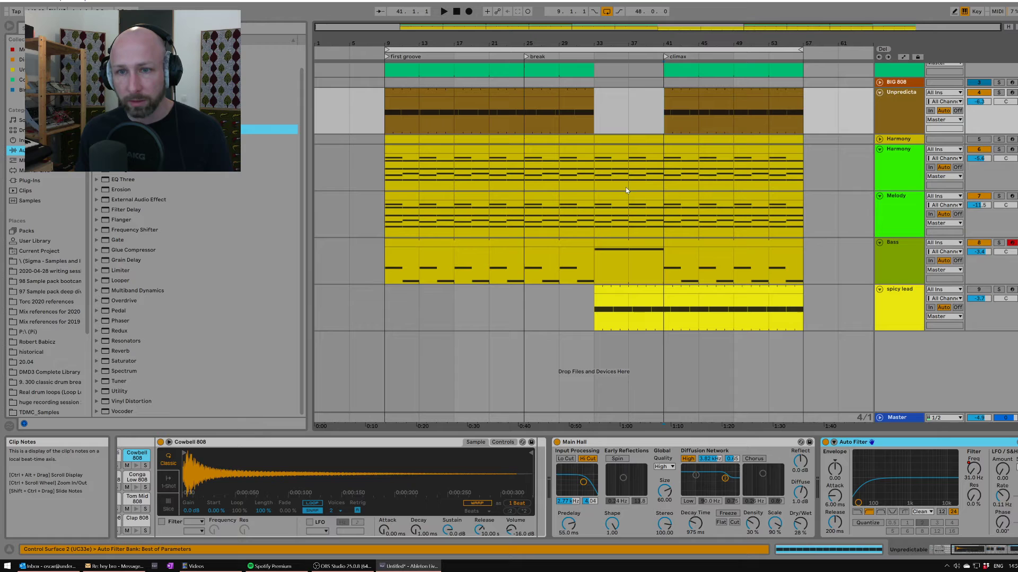
Play the arrangement from bar 33 and inspect the device chain of the spicy lead track.
{"action": "left_click", "coordinate": [595, 206]}
{"action": "key", "text": "space"}
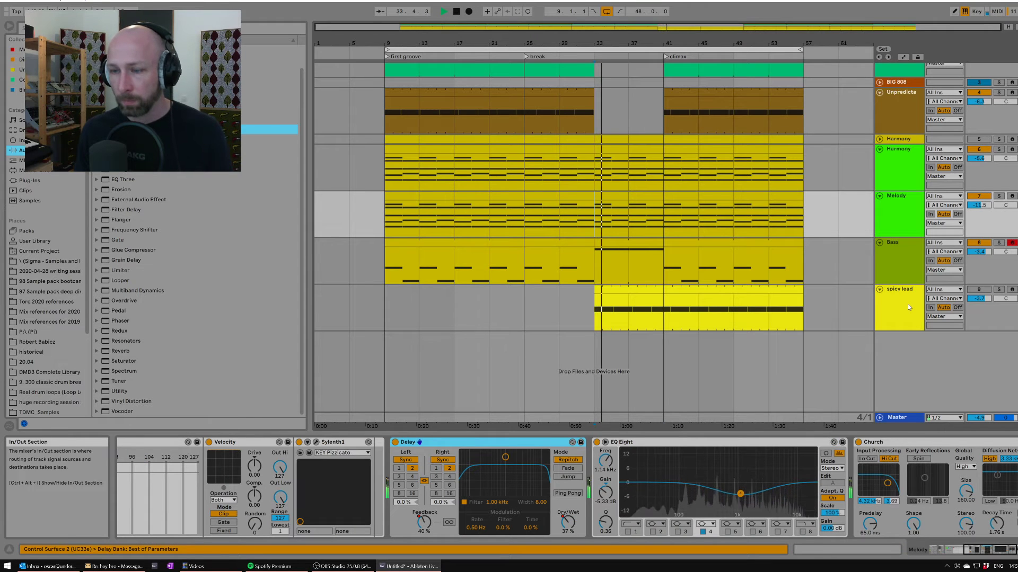
{"action": "left_click", "coordinate": [909, 307]}
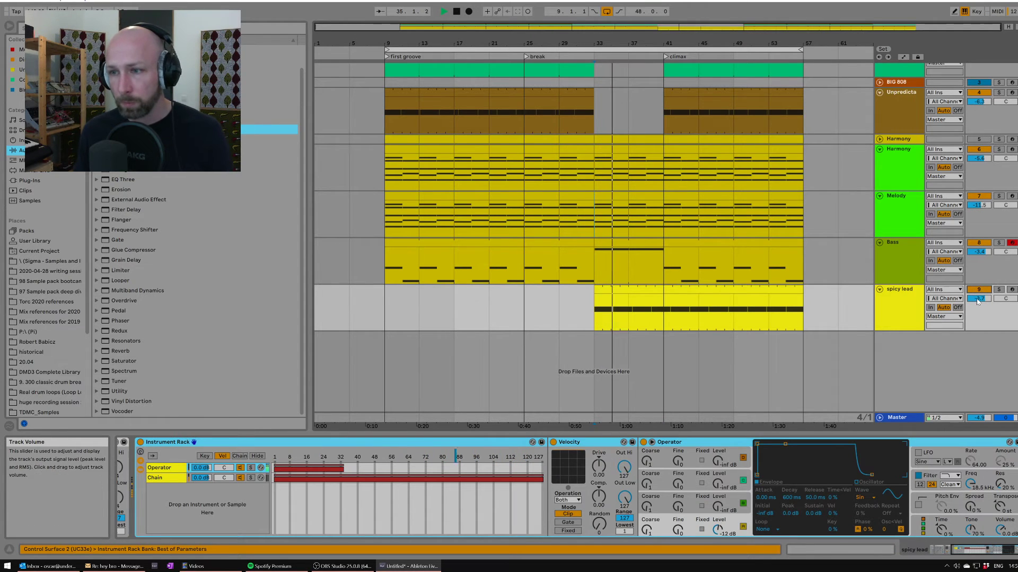
{"action": "left_click", "coordinate": [990, 556]}
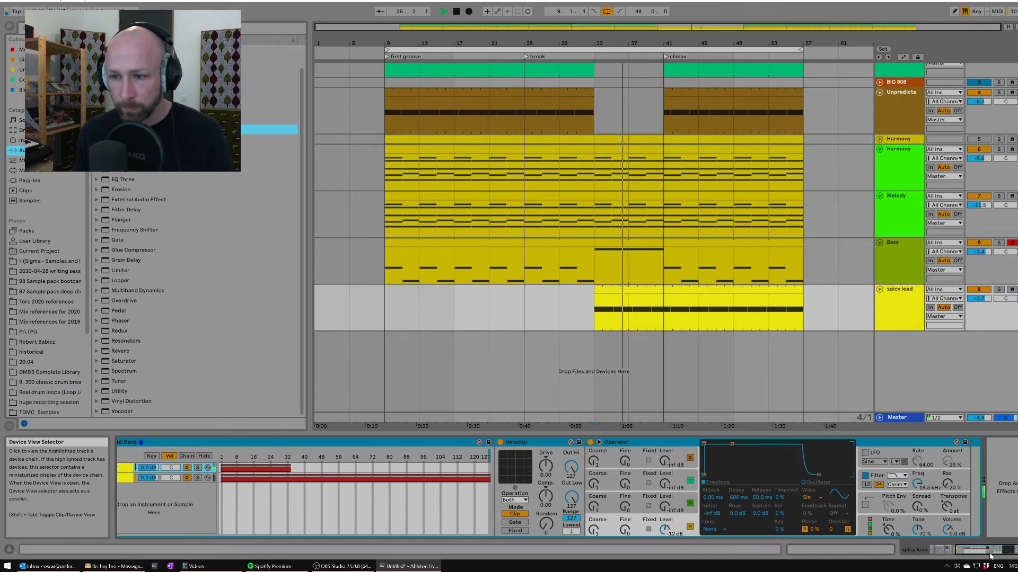
{"action": "left_click", "coordinate": [29, 181]}
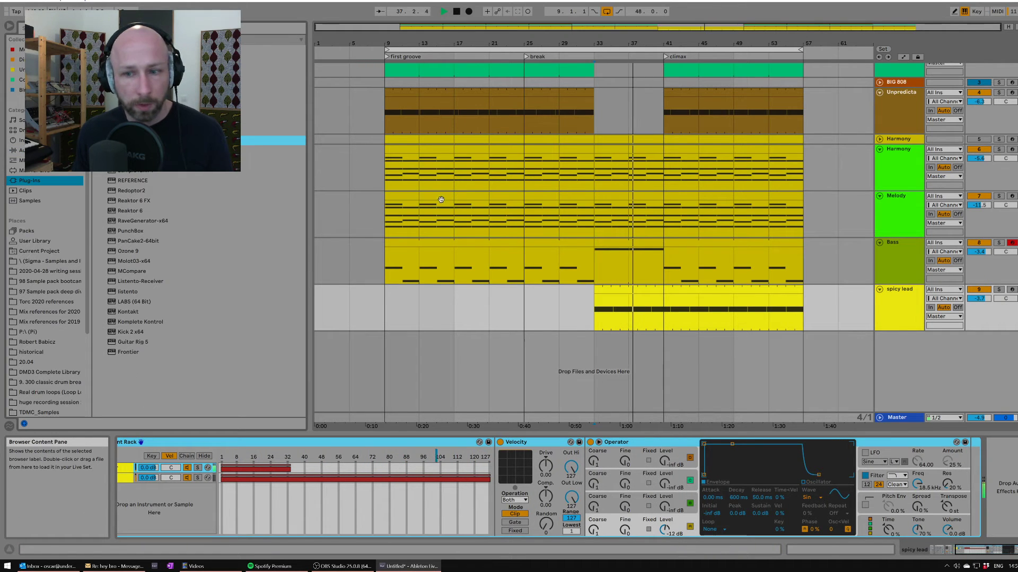
{"action": "left_click_drag", "start_coordinate": [180, 443], "coordinate": [498, 442]}
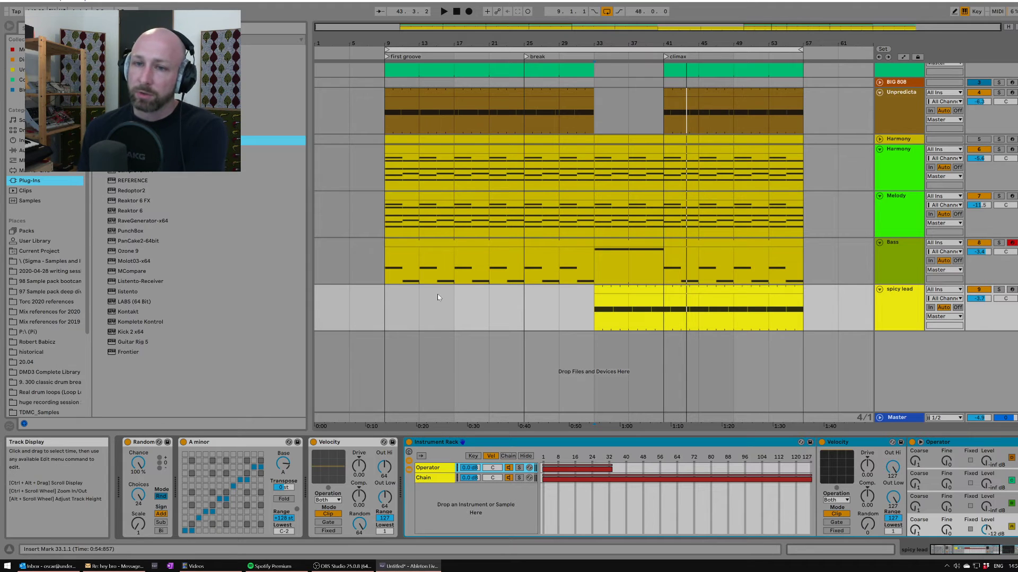
Examine the devices on the Unpredictable track and the Random device on the spicy lead track.
{"action": "scroll", "coordinate": [532, 288], "scroll_direction": "up", "scroll_amount": 3}
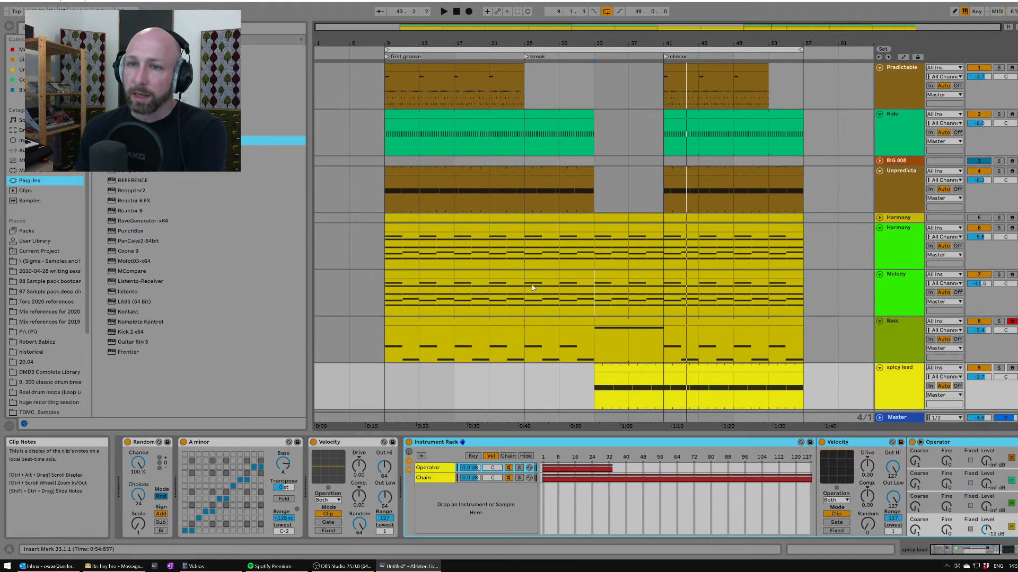
{"action": "left_click", "coordinate": [908, 184]}
{"action": "scroll", "coordinate": [895, 222], "scroll_direction": "down", "scroll_amount": 1}
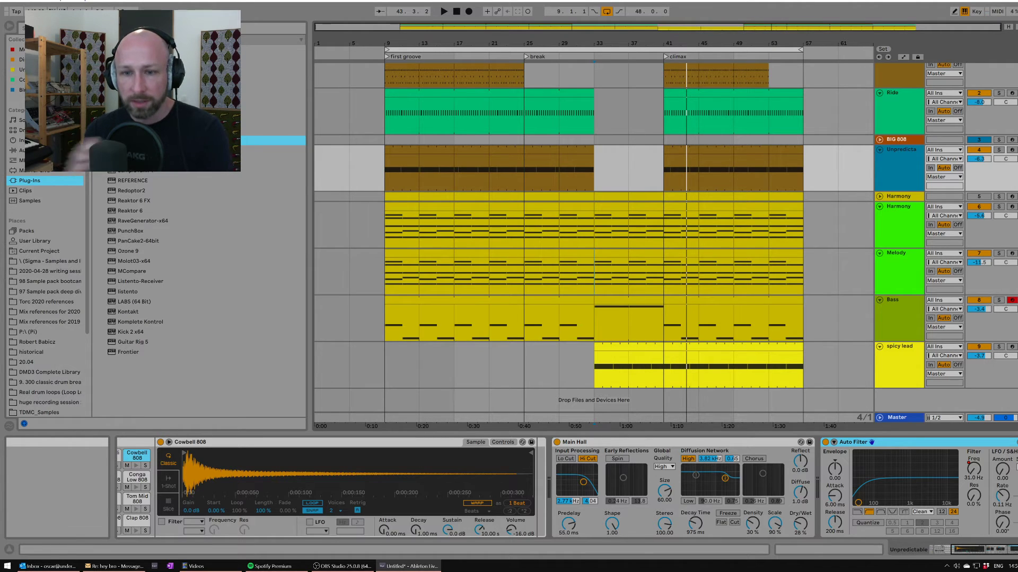
{"action": "left_click_drag", "start_coordinate": [980, 550], "coordinate": [956, 550]}
{"action": "left_click", "coordinate": [912, 381]}
{"action": "left_click_drag", "start_coordinate": [137, 495], "coordinate": [138, 501]}
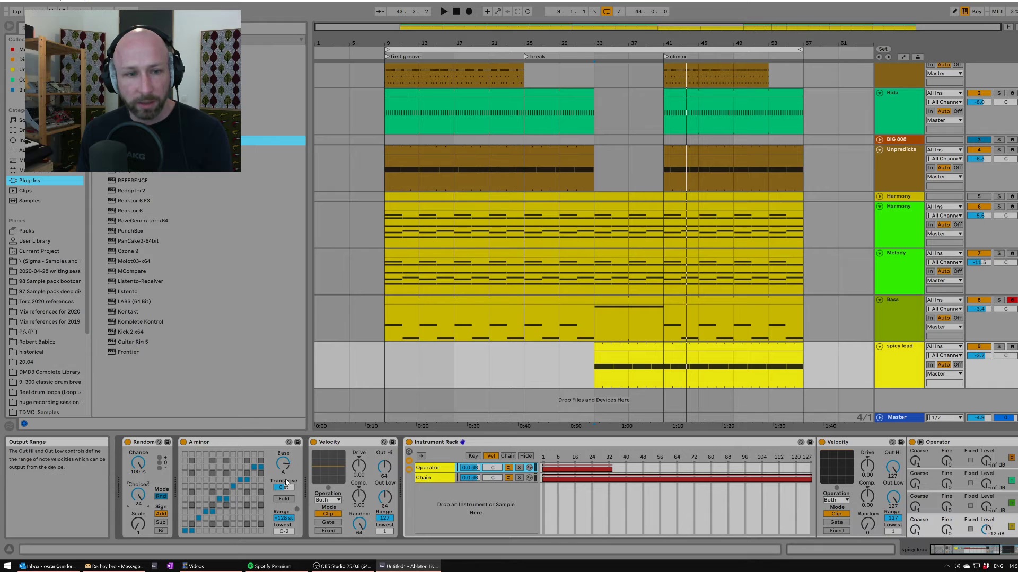
Thin out the spicy lead clip in the climax by deleting the off-beat notes, keeping one note on each beat.
{"action": "left_click", "coordinate": [721, 348]}
{"action": "double_click", "coordinate": [721, 347]}
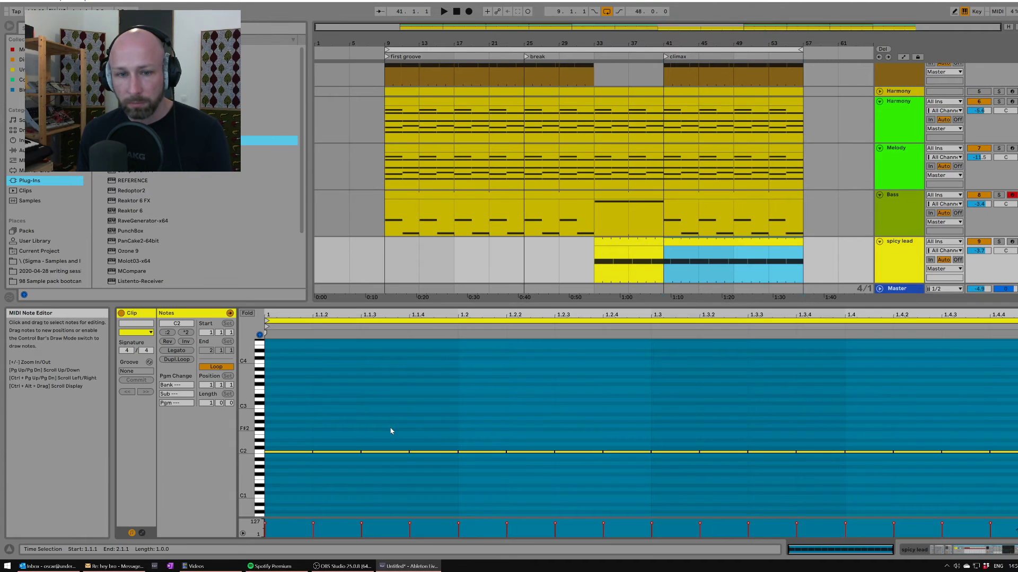
{"action": "left_click", "coordinate": [363, 430]}
{"action": "left_click_drag", "start_coordinate": [340, 415], "coordinate": [456, 464]}
{"action": "key", "text": "Delete"}
{"action": "left_click_drag", "start_coordinate": [508, 424], "coordinate": [614, 472]}
{"action": "key", "text": "Delete"}
{"action": "left_click_drag", "start_coordinate": [731, 430], "coordinate": [820, 478]}
{"action": "key", "text": "Delete"}
{"action": "left_click_drag", "start_coordinate": [929, 416], "coordinate": [1015, 467]}
{"action": "key", "text": "Delete"}
{"action": "double_click", "coordinate": [900, 243]}
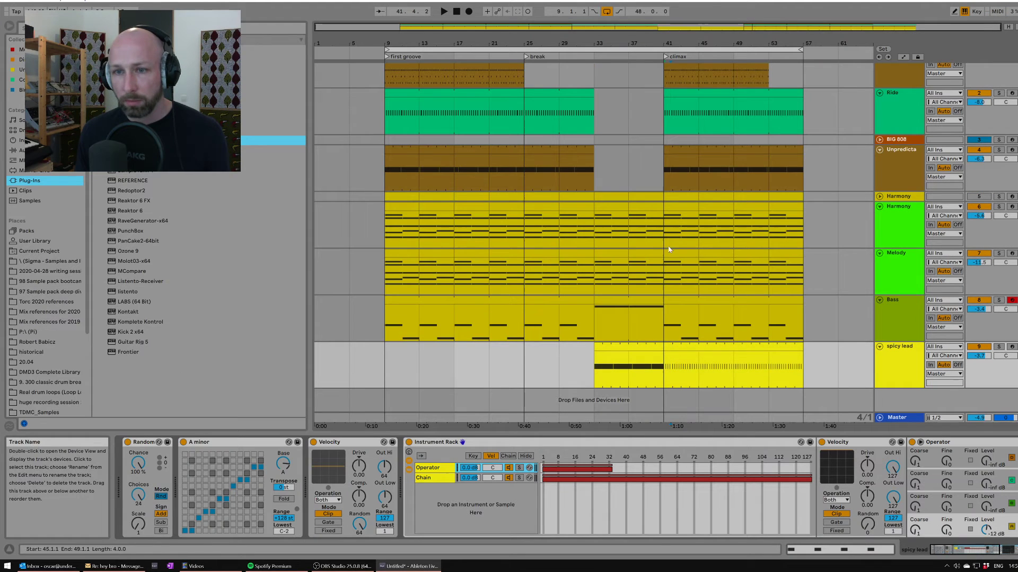
Extend the thinned-out spicy lead clip back from bar 41 to bar 33, replacing the denser notes in the break.
{"action": "left_click", "coordinate": [668, 348]}
{"action": "left_click_drag", "start_coordinate": [638, 346], "coordinate": [600, 347]}
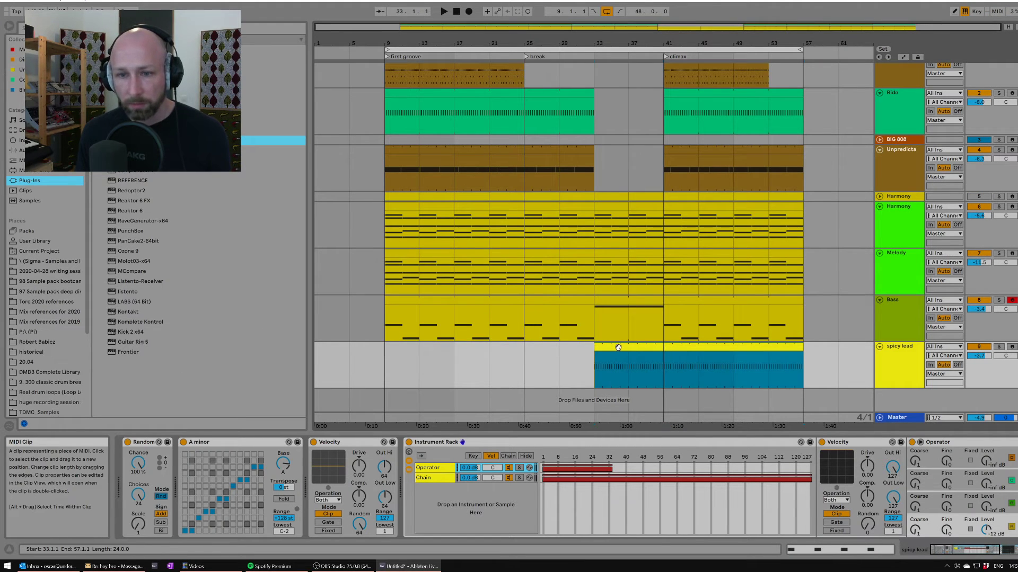
{"action": "double_click", "coordinate": [617, 346]}
{"action": "double_click", "coordinate": [896, 258]}
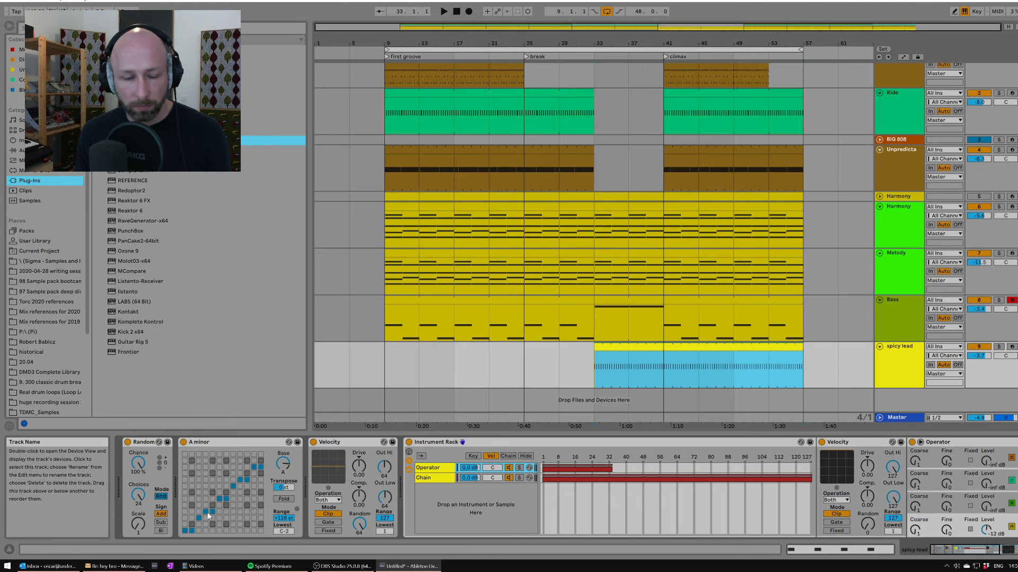
Play the spicy lead from bar 33 while browsing the scale presets among the MIDI effects, and stop playback.
{"action": "key", "text": "space"}
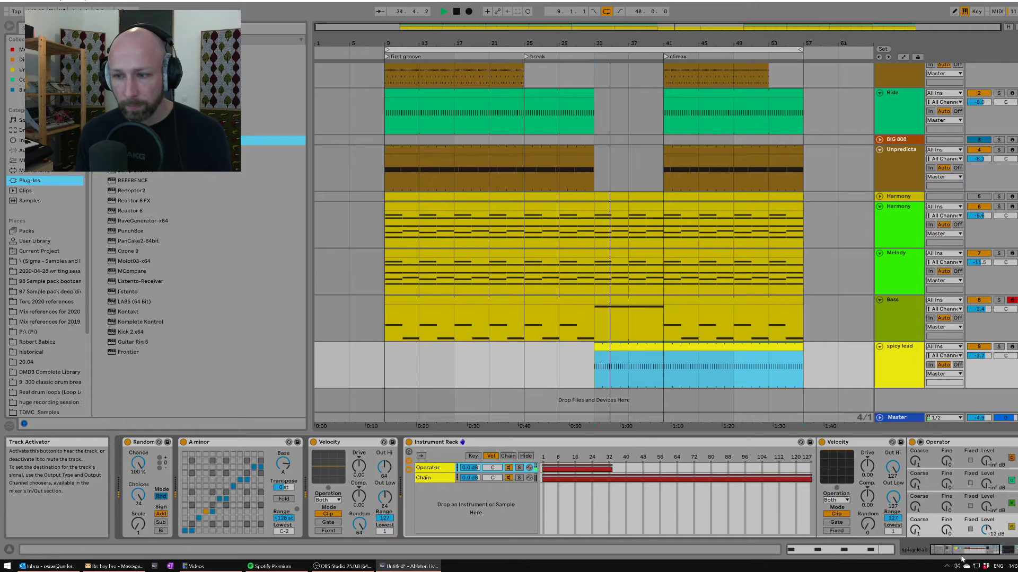
{"action": "mouse_move", "coordinate": [962, 559]}
{"action": "left_mouse_down"}
{"action": "mouse_move", "coordinate": [983, 553]}
{"action": "mouse_move", "coordinate": [966, 552]}
{"action": "left_mouse_up"}
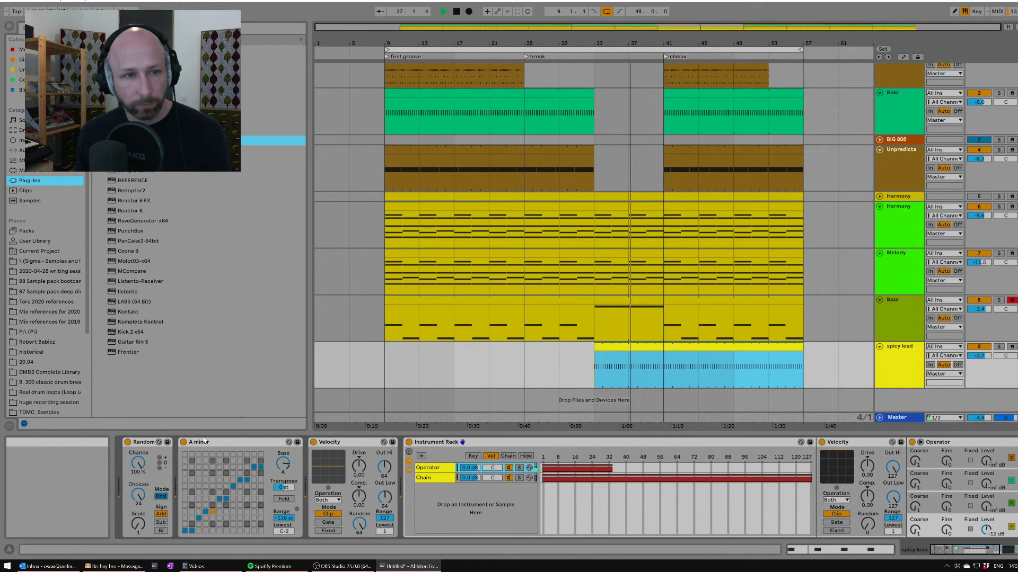
{"action": "left_click", "coordinate": [22, 161]}
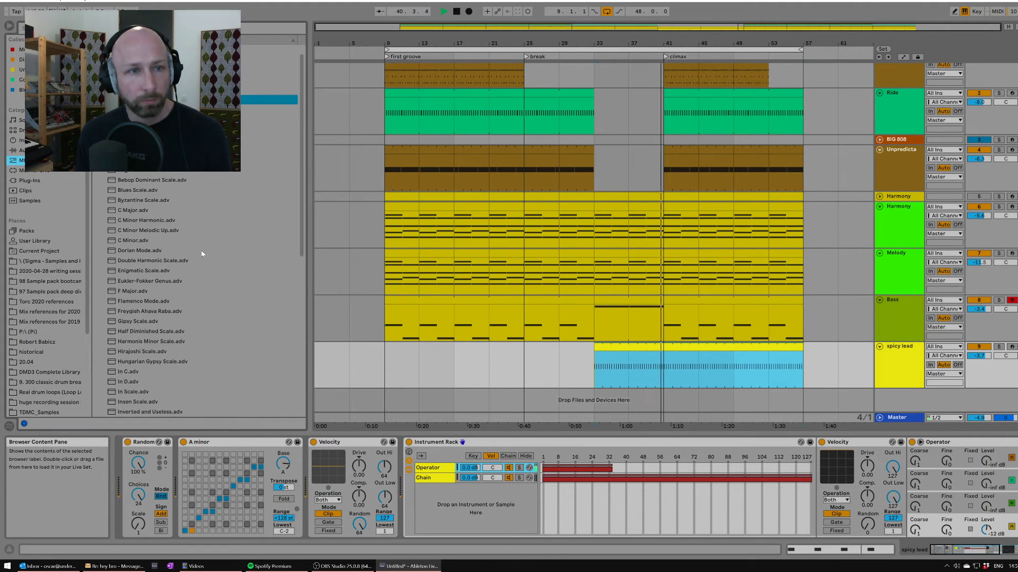
{"action": "left_click_drag", "start_coordinate": [300, 171], "coordinate": [300, 218]}
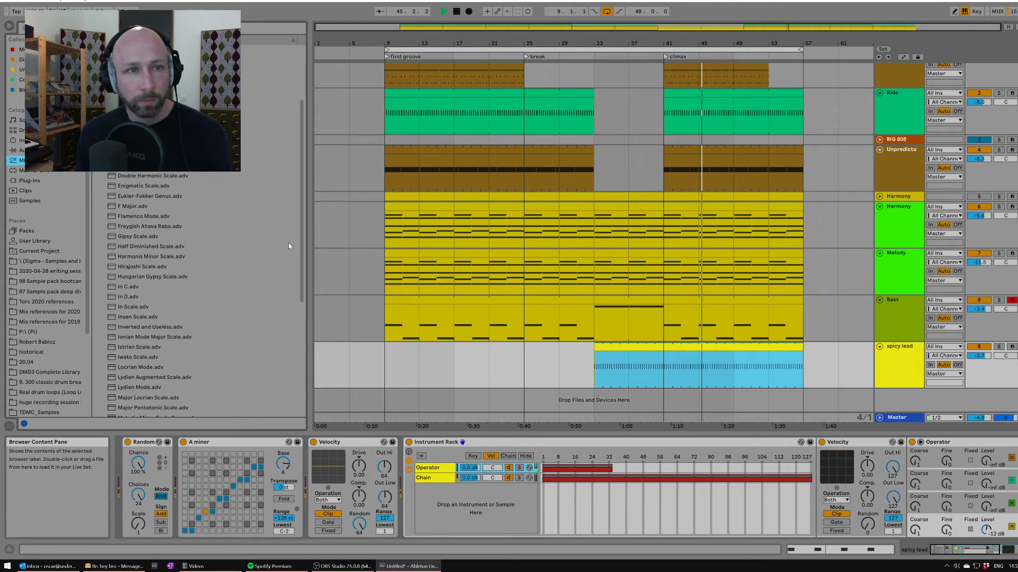
{"action": "scroll", "coordinate": [609, 498], "scroll_direction": "right", "scroll_amount": 5}
{"action": "key", "text": "space"}
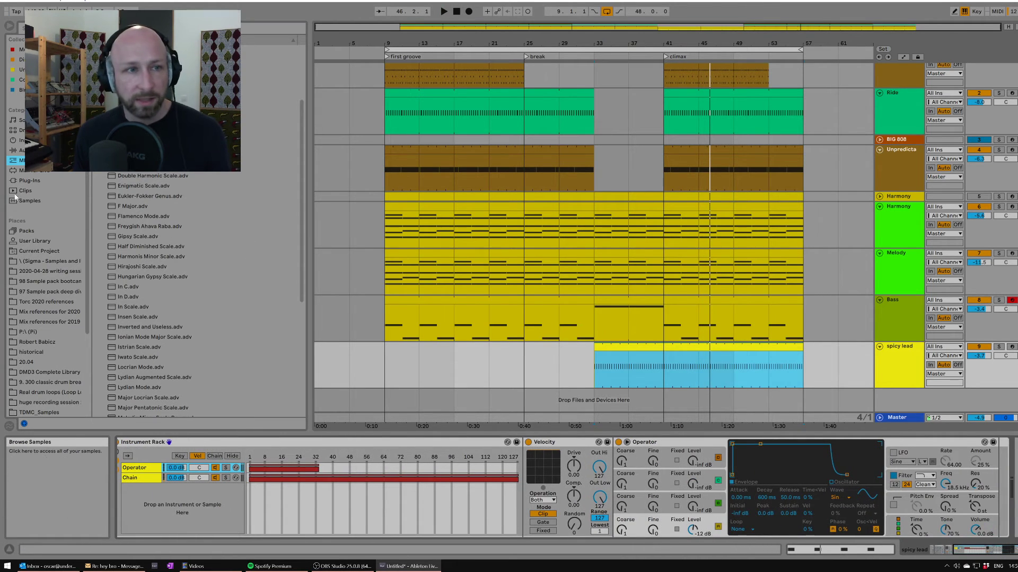
Replace Operator in the spicy lead's Instrument Rack with Sylenth1 and load its preset LD Ampere.
{"action": "left_click", "coordinate": [30, 180]}
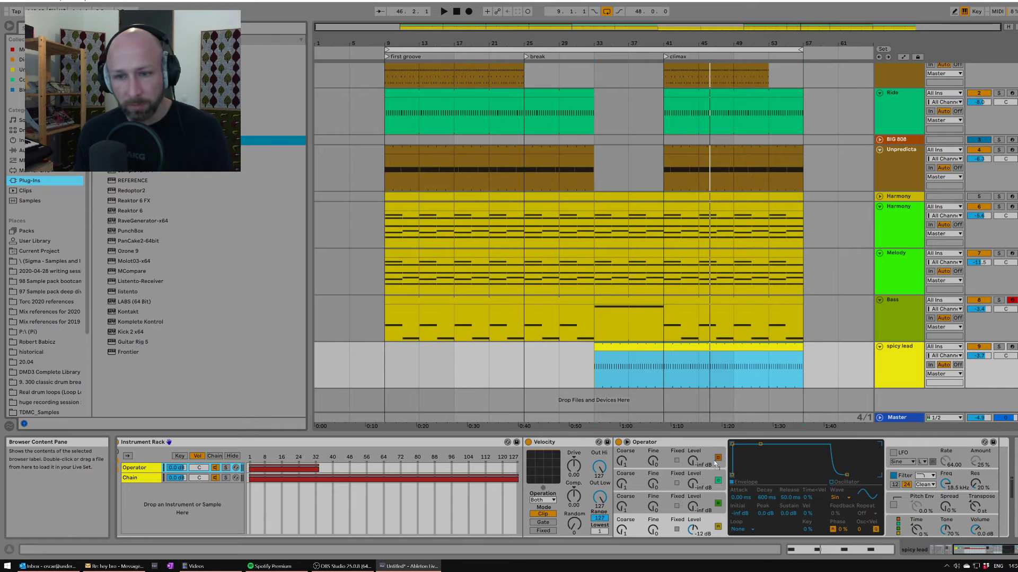
{"action": "left_click_drag", "start_coordinate": [715, 464], "coordinate": [692, 444]}
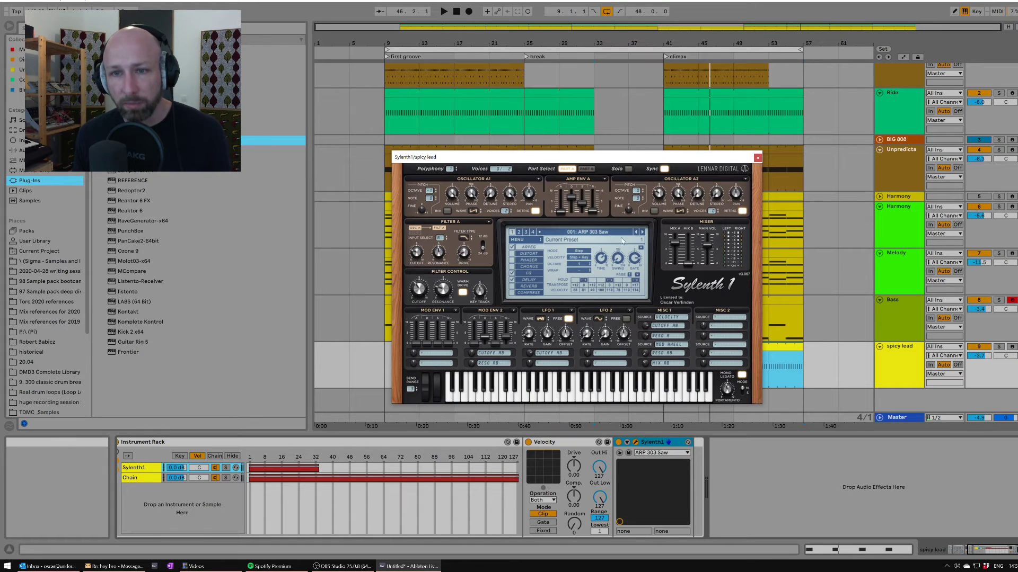
{"action": "left_click", "coordinate": [598, 233]}
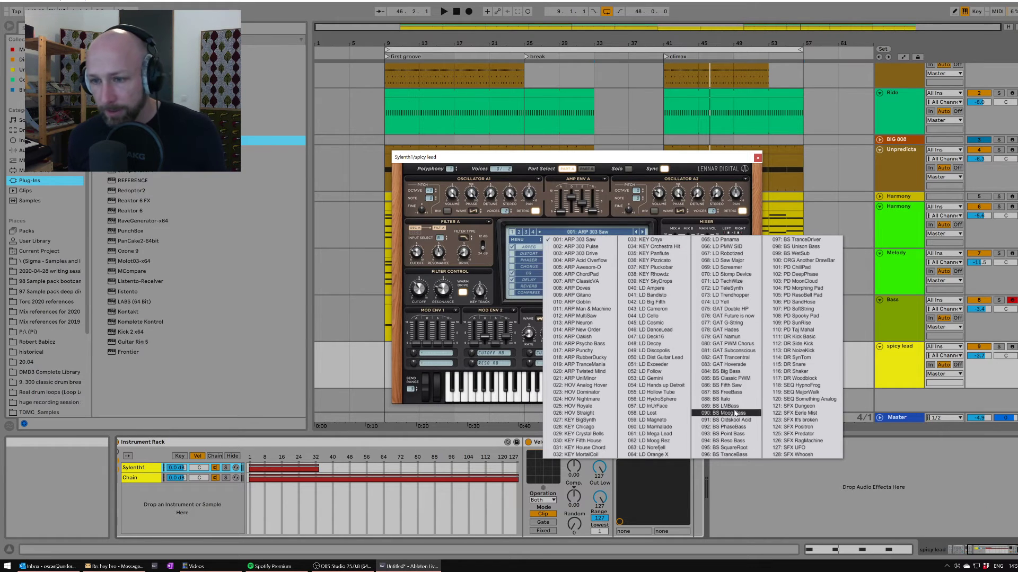
{"action": "left_click", "coordinate": [654, 287]}
Play from bar 33 with the spicy lead soloed and widen the Sylenth1 chain's velocity zone up to about 120.
{"action": "key", "text": "space"}
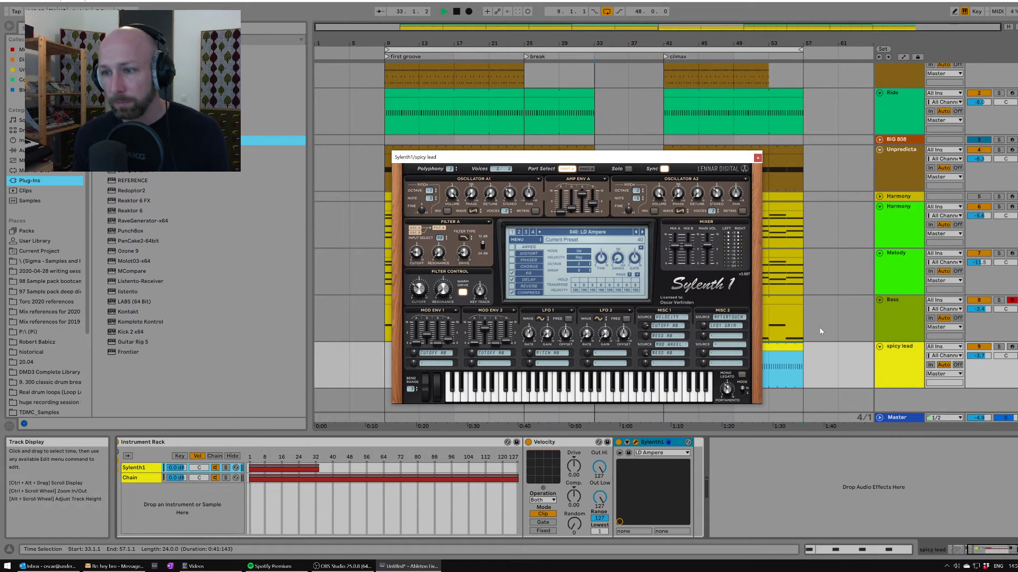
{"action": "left_click", "coordinate": [999, 348]}
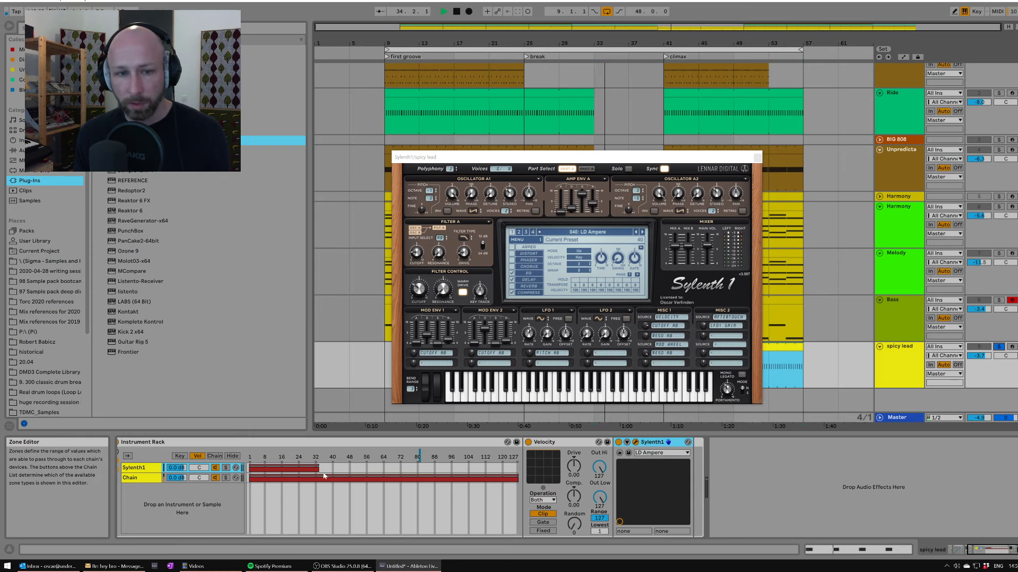
{"action": "left_click_drag", "start_coordinate": [319, 468], "coordinate": [501, 469]}
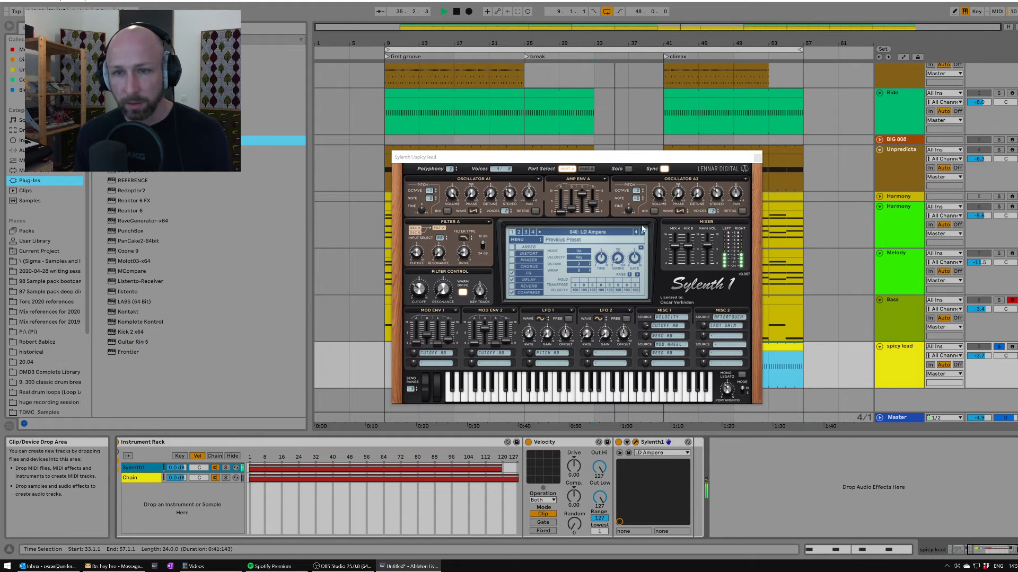
Audition the next Sylenth1 presets through to LD Cameron and take the spicy lead out of solo.
{"action": "left_click", "coordinate": [642, 232]}
{"action": "left_click", "coordinate": [642, 232]}
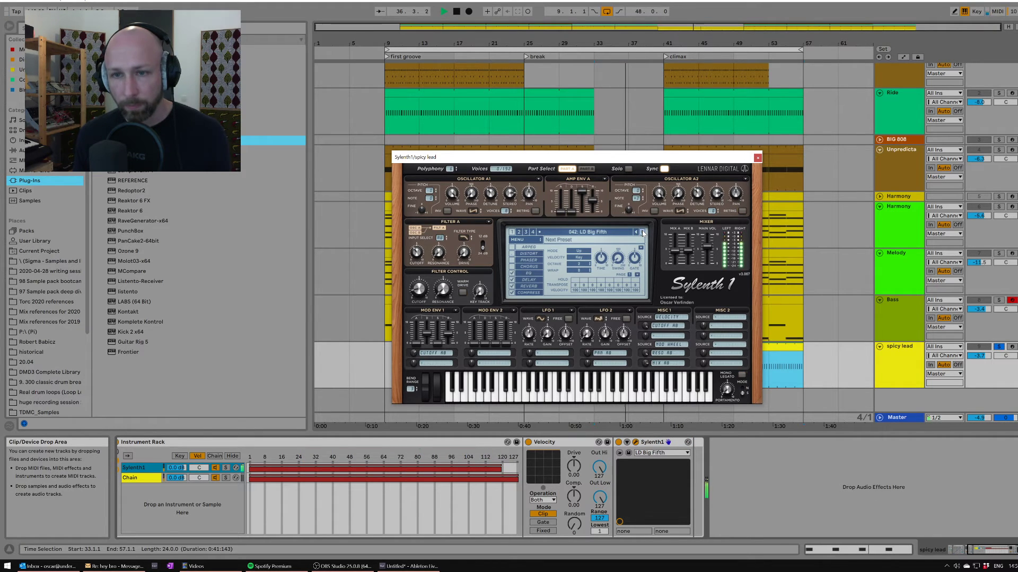
{"action": "left_click", "coordinate": [642, 233]}
{"action": "left_click", "coordinate": [999, 347]}
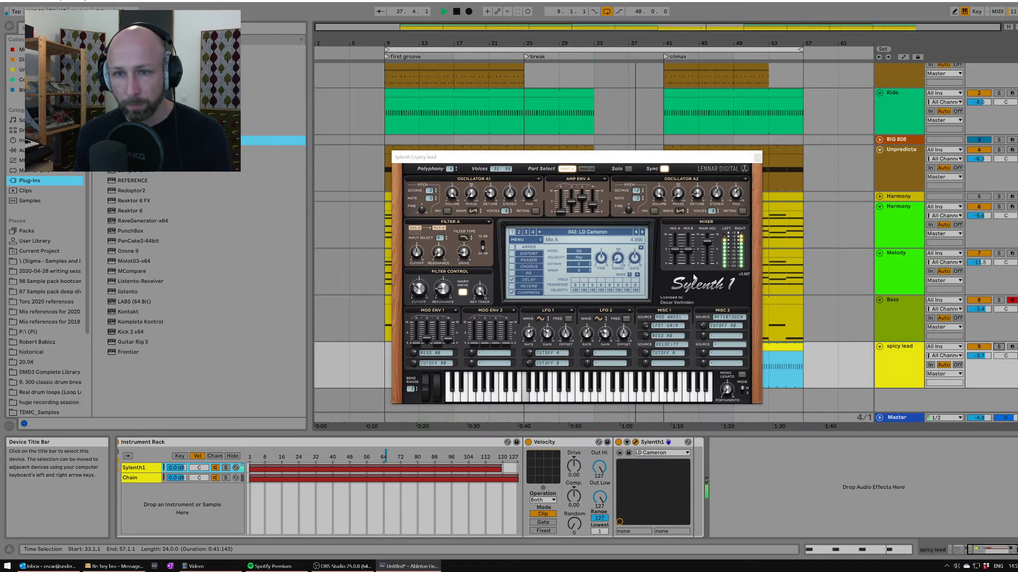
Audition the next Sylenth1 lead presets one after another during playback, from LD Cosmic through to LD HydroSphere.
{"action": "left_click", "coordinate": [642, 233]}
{"action": "left_click", "coordinate": [642, 232]}
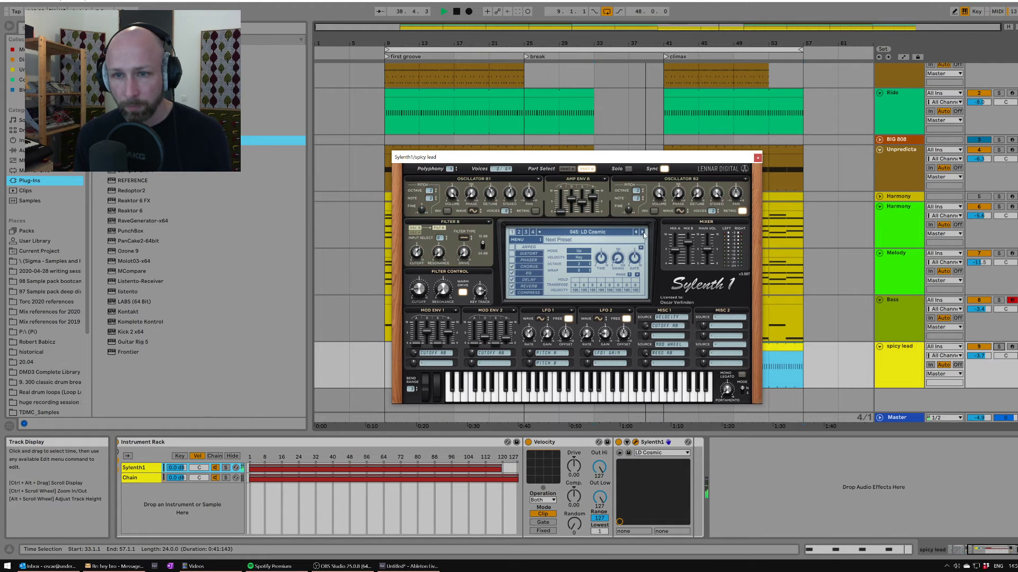
{"action": "left_click", "coordinate": [642, 232]}
{"action": "left_click", "coordinate": [642, 232]}
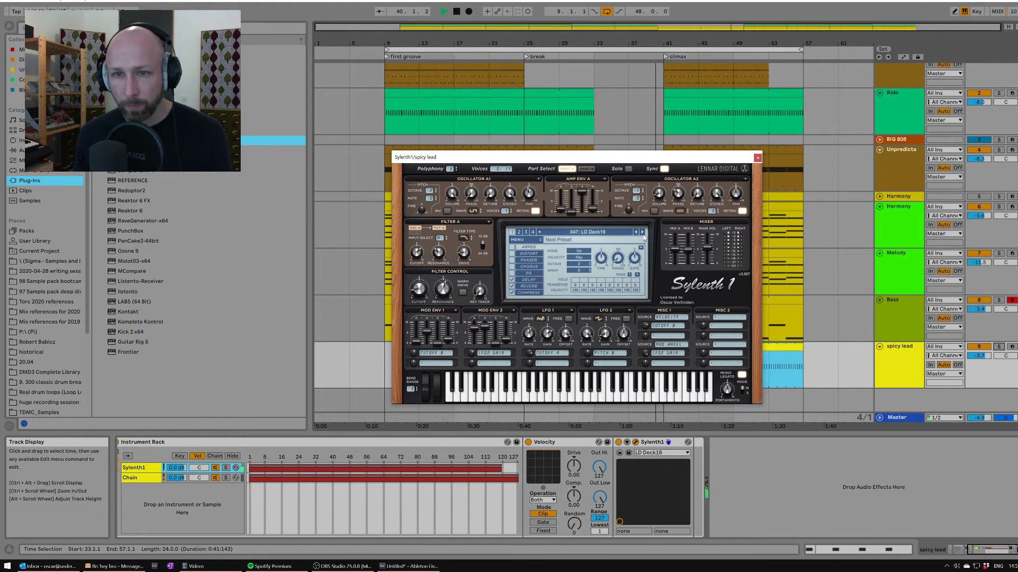
{"action": "left_click", "coordinate": [642, 233]}
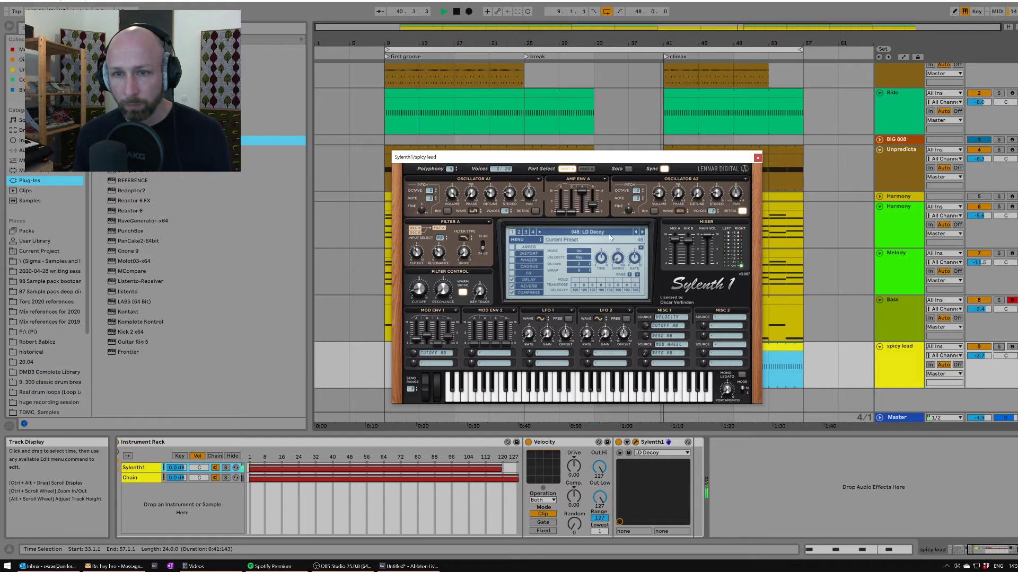
{"action": "left_click", "coordinate": [643, 233]}
{"action": "left_click", "coordinate": [643, 232]}
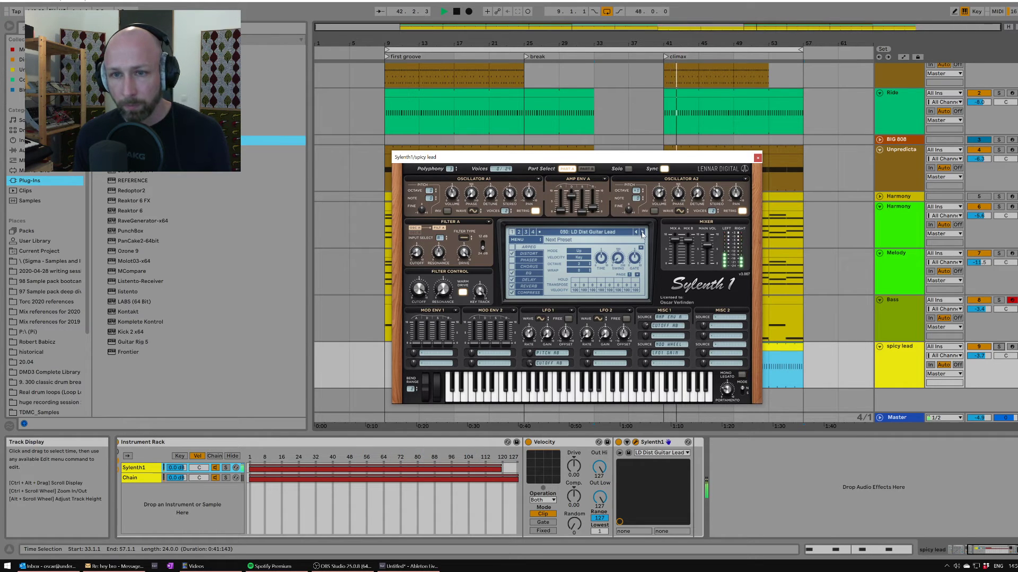
{"action": "left_click", "coordinate": [642, 233]}
{"action": "left_click", "coordinate": [643, 233]}
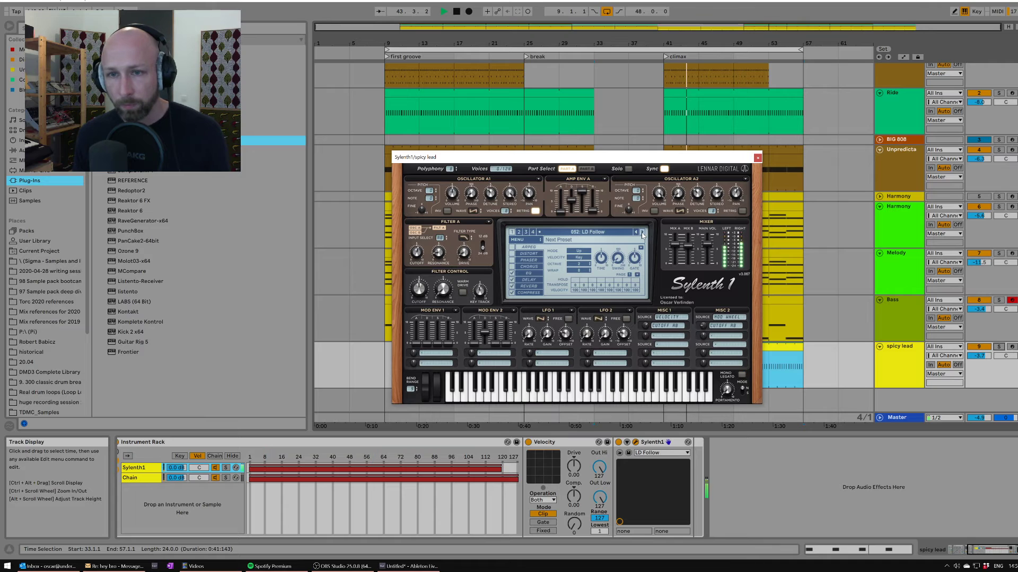
{"action": "left_click", "coordinate": [642, 234]}
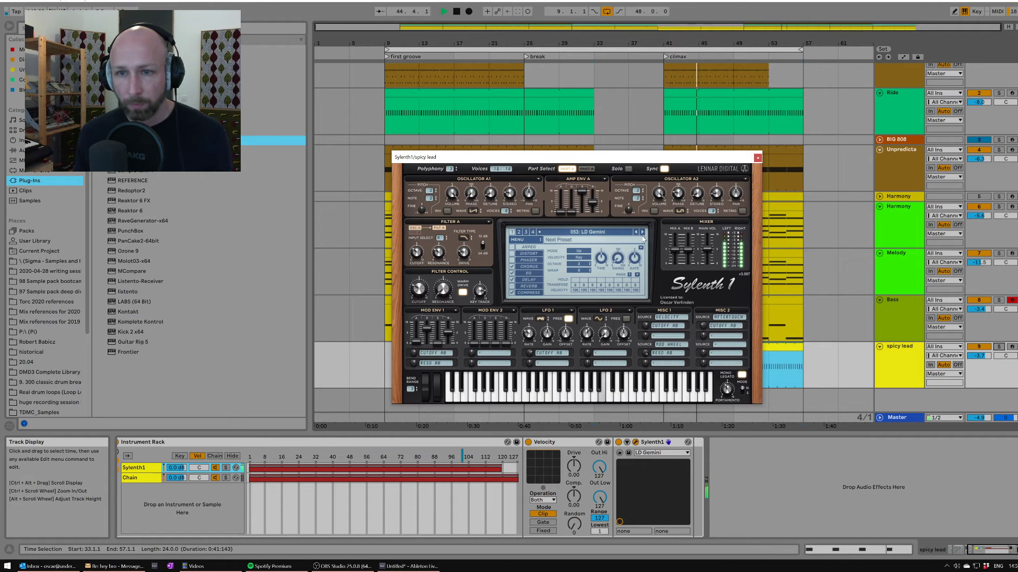
{"action": "left_click", "coordinate": [643, 234]}
{"action": "left_click", "coordinate": [642, 235]}
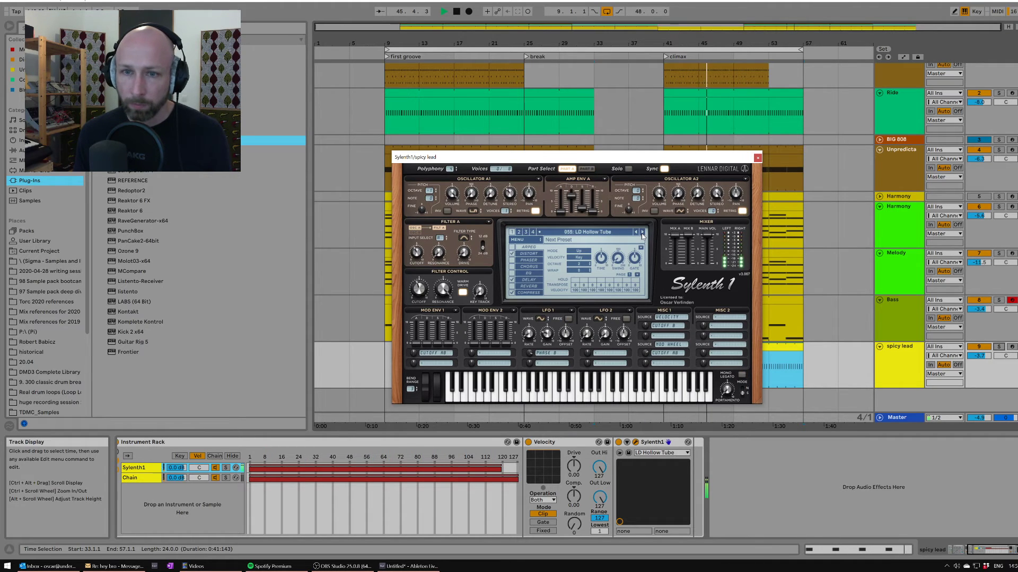
{"action": "left_click", "coordinate": [642, 234]}
Switch Sylenth1 to its second preset bank, pick LD Greasy and audition the preceding presets back to LD Bowwow.
{"action": "left_click", "coordinate": [595, 233]}
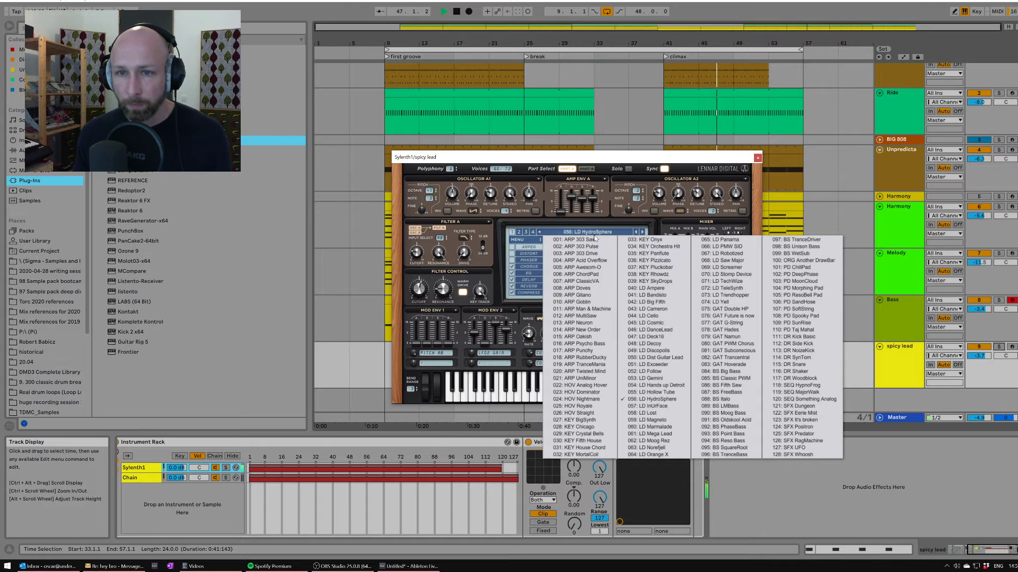
{"action": "left_click", "coordinate": [519, 232]}
{"action": "left_click", "coordinate": [571, 234]}
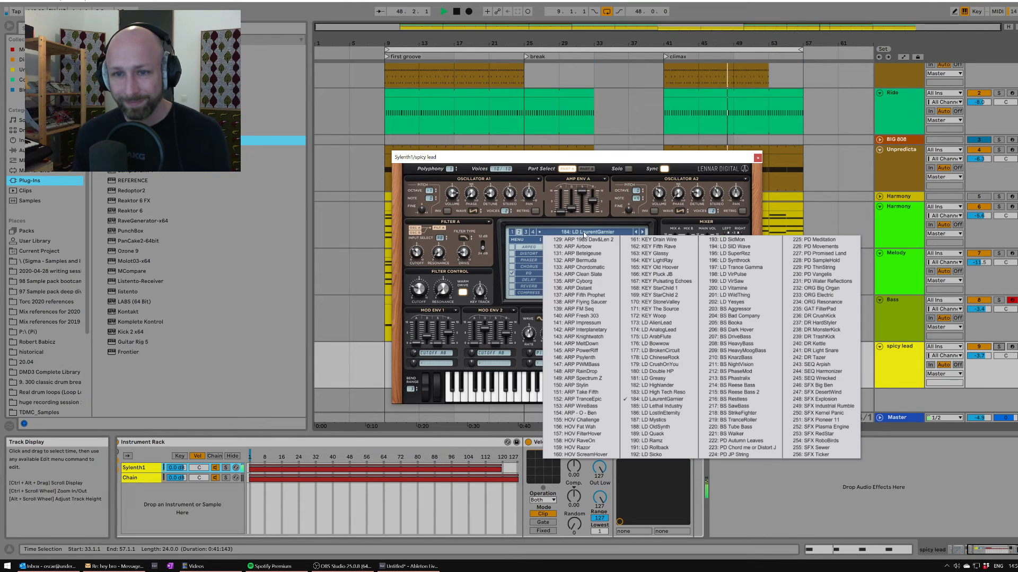
{"action": "left_click", "coordinate": [657, 390]}
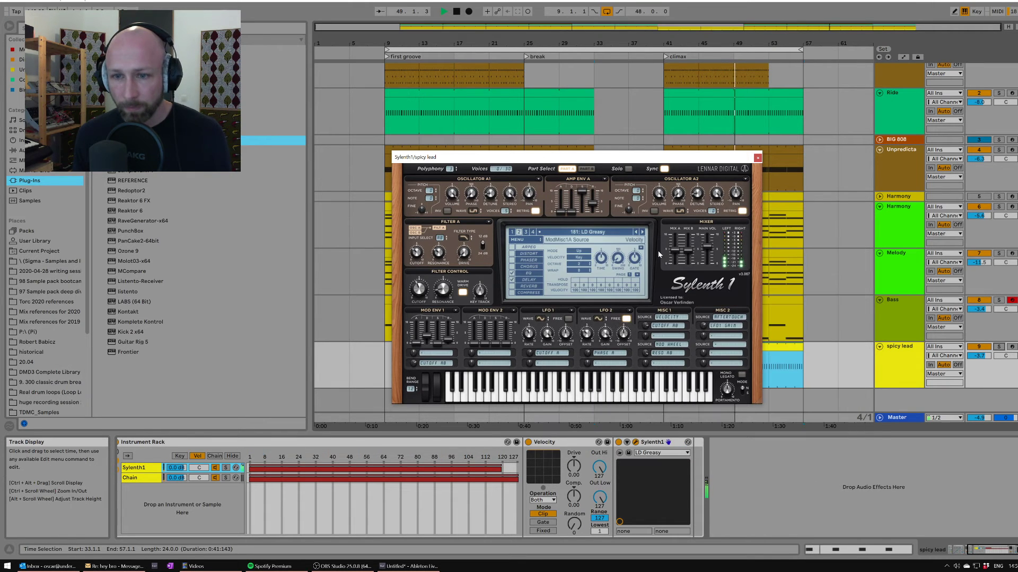
{"action": "left_click", "coordinate": [636, 233]}
{"action": "left_click", "coordinate": [635, 234]}
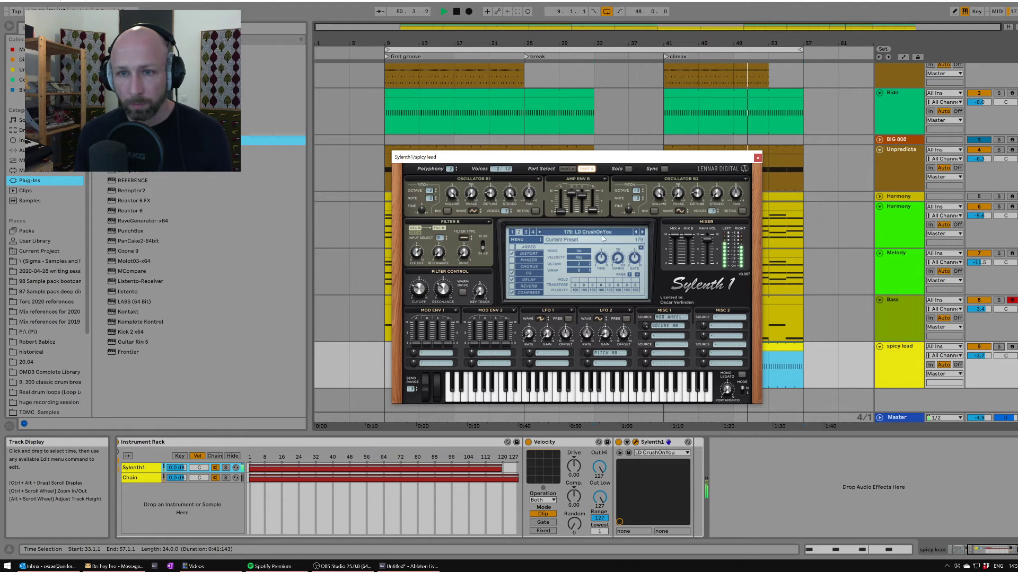
{"action": "left_click", "coordinate": [635, 233]}
{"action": "left_click", "coordinate": [635, 233]}
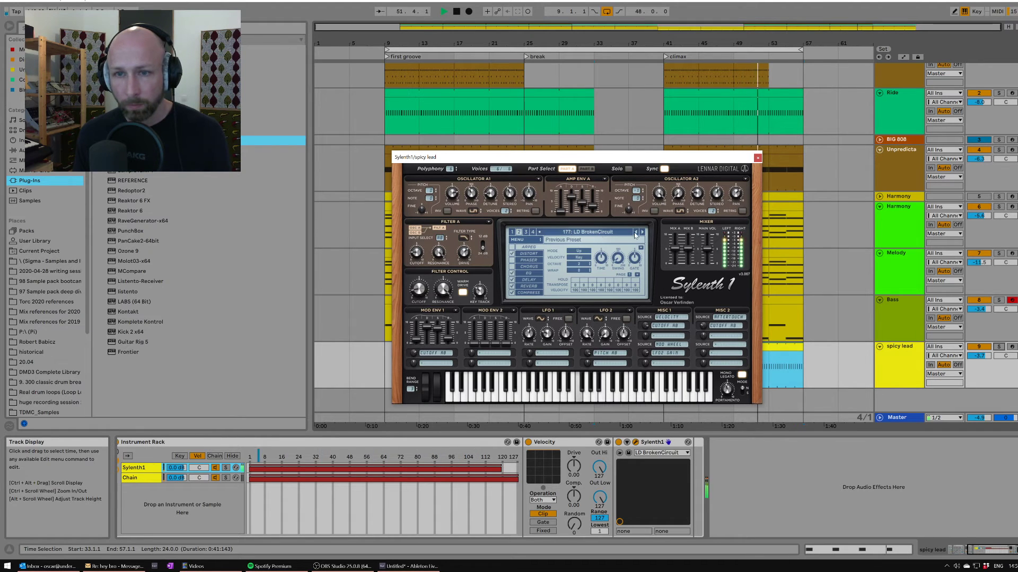
{"action": "left_click", "coordinate": [636, 233]}
Load the preset KEY Pluck JB in Sylenth1 and adjust its filter control cutoff.
{"action": "left_click", "coordinate": [588, 232]}
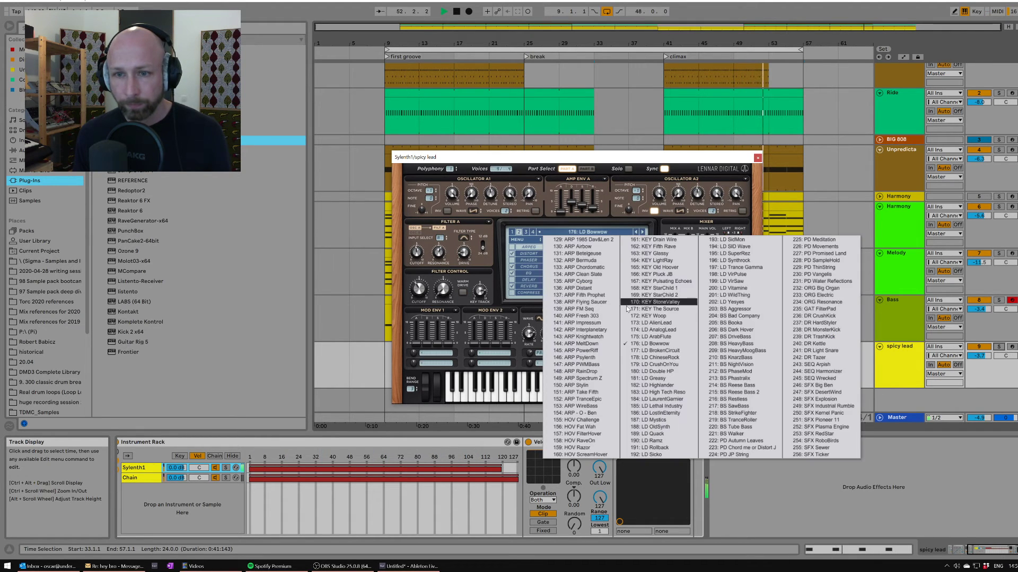
{"action": "left_click", "coordinate": [664, 274]}
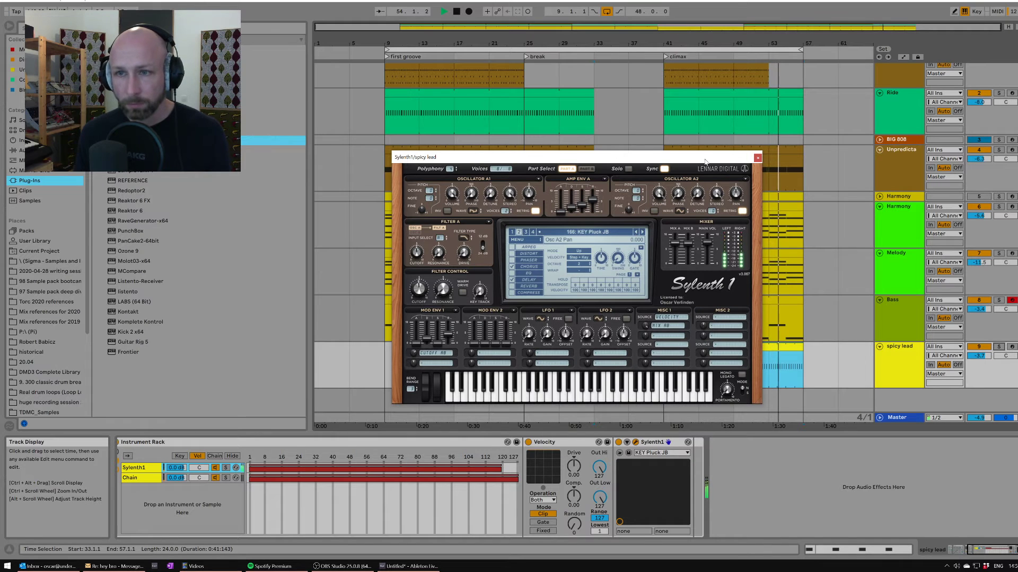
{"action": "left_click_drag", "start_coordinate": [705, 161], "coordinate": [670, 170]}
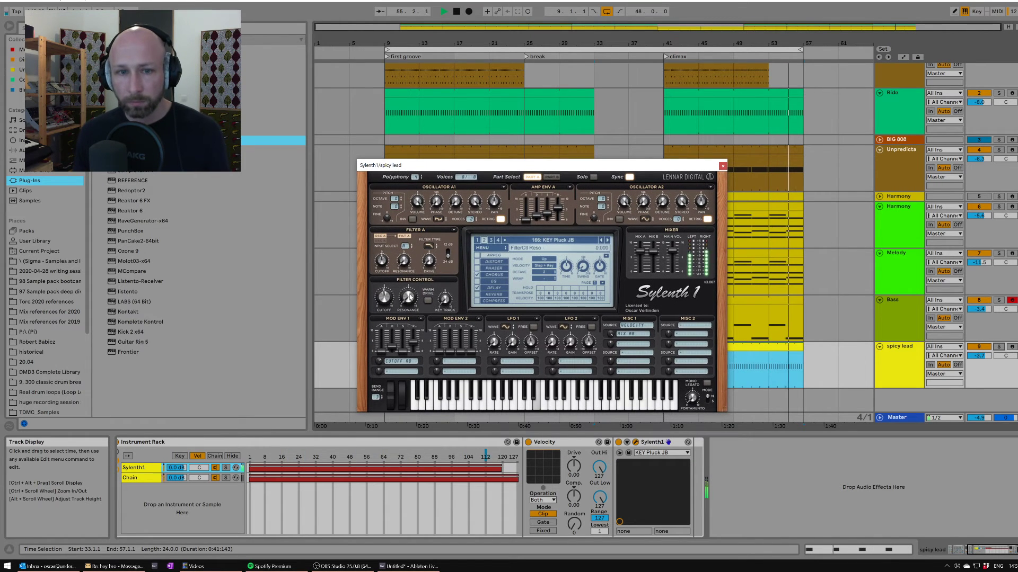
{"action": "left_click_drag", "start_coordinate": [386, 298], "coordinate": [389, 318]}
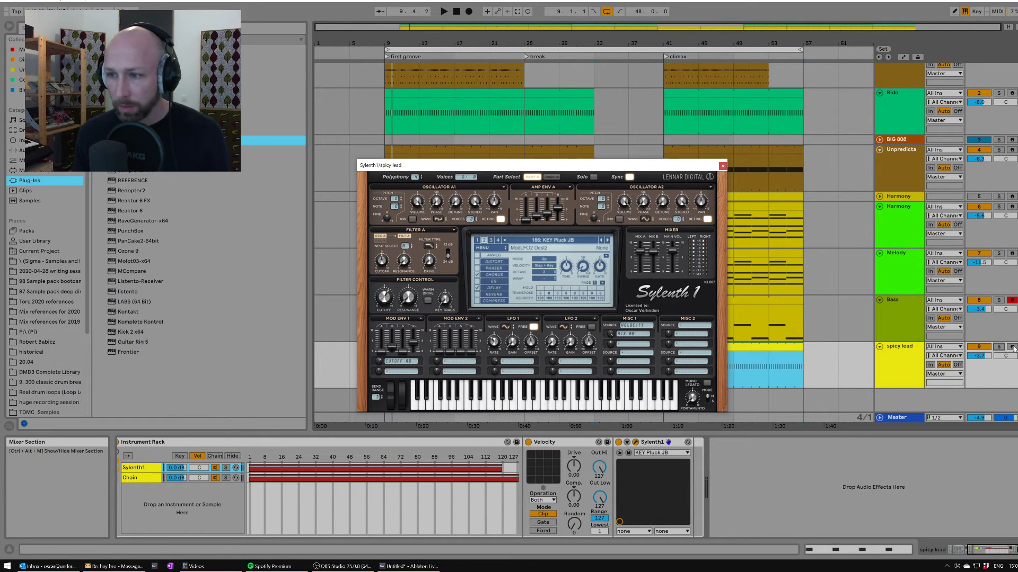
Arm the spicy lead track and route Sylenth1's LFO 1 to Cutoff A and B with an amount of 5.
{"action": "left_click", "coordinate": [499, 398]}
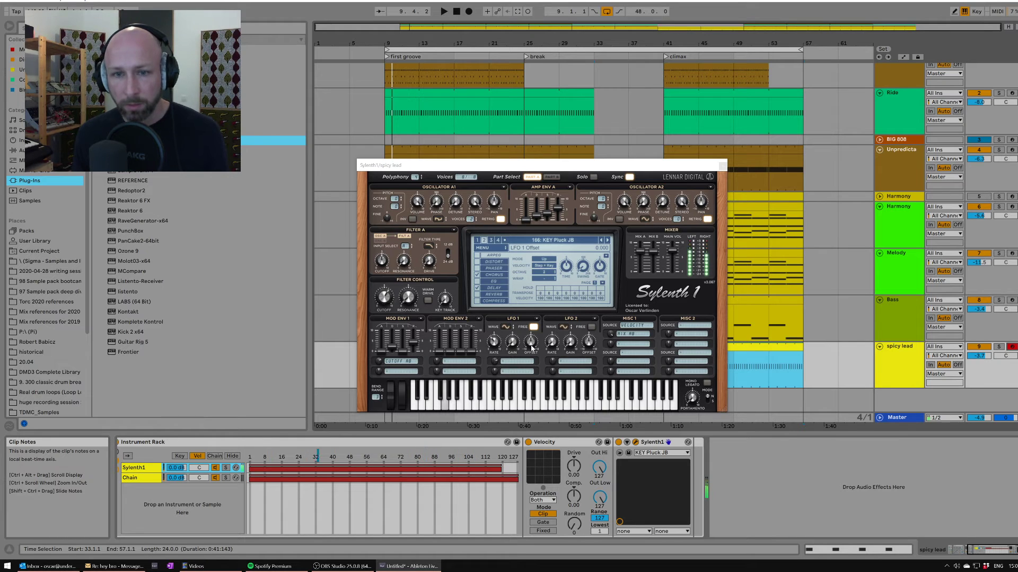
{"action": "left_click", "coordinate": [514, 340]}
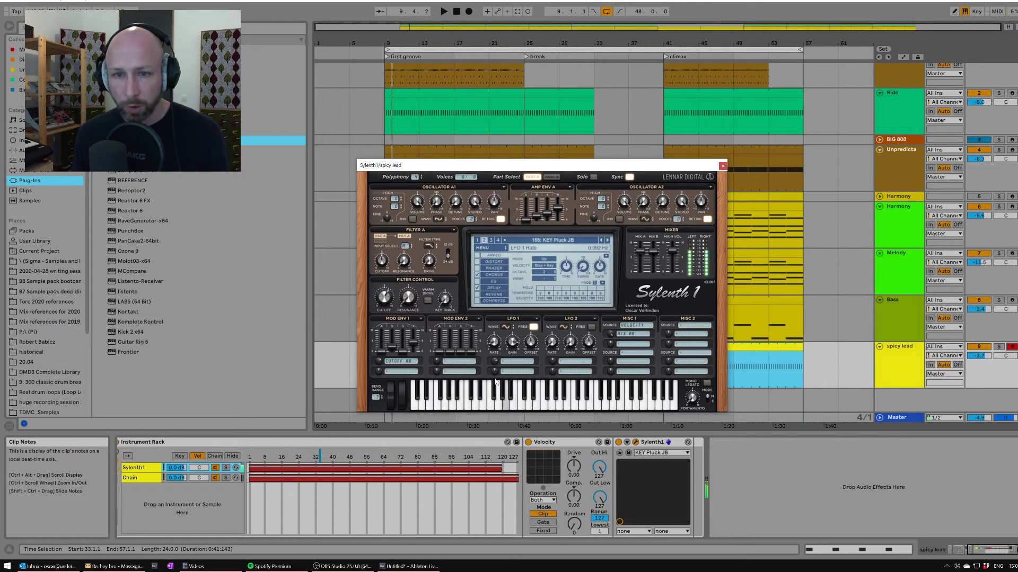
{"action": "left_click", "coordinate": [515, 362]}
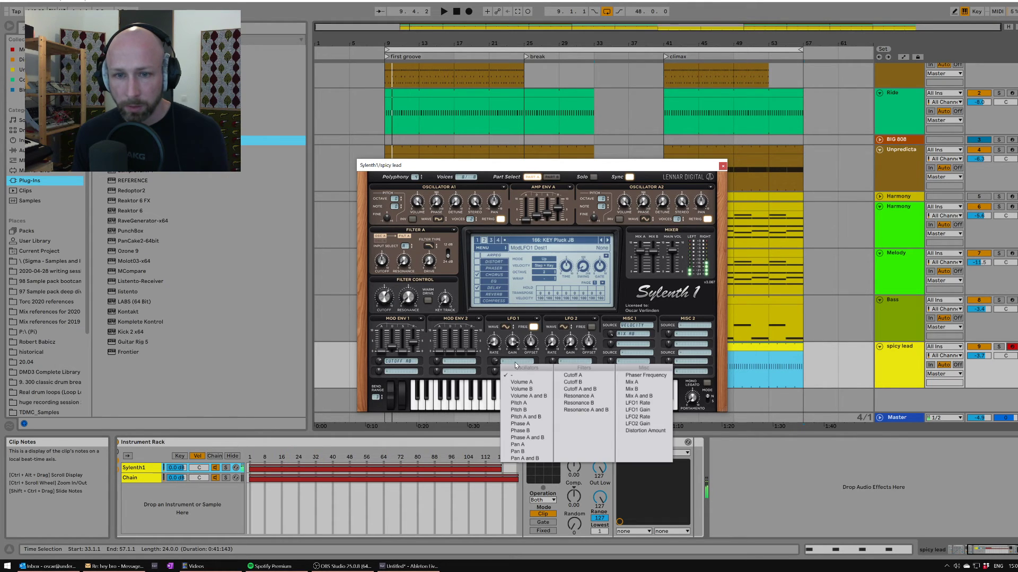
{"action": "left_click", "coordinate": [580, 389]}
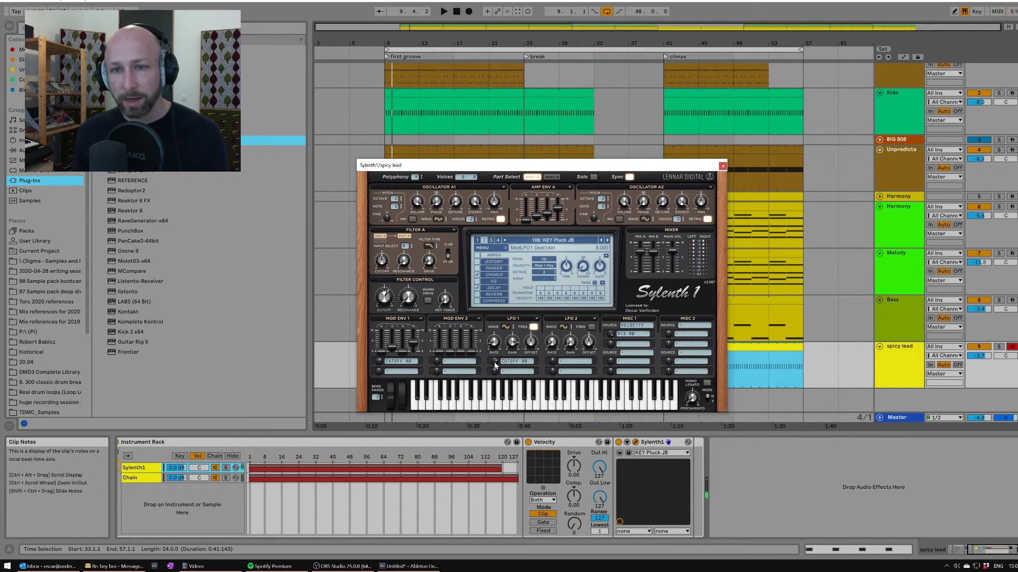
{"action": "mouse_move", "coordinate": [494, 347]}
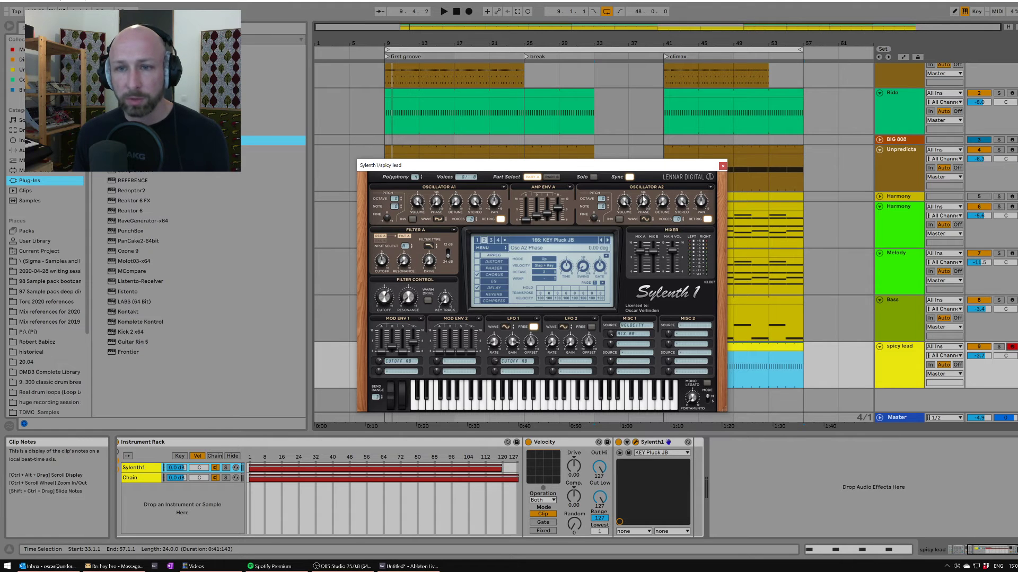
Close the Sylenth1 window and, while playing from bar 33, narrow the Sylenth1 chain's velocity zone to an upper limit of 70.
{"action": "left_click", "coordinate": [722, 166]}
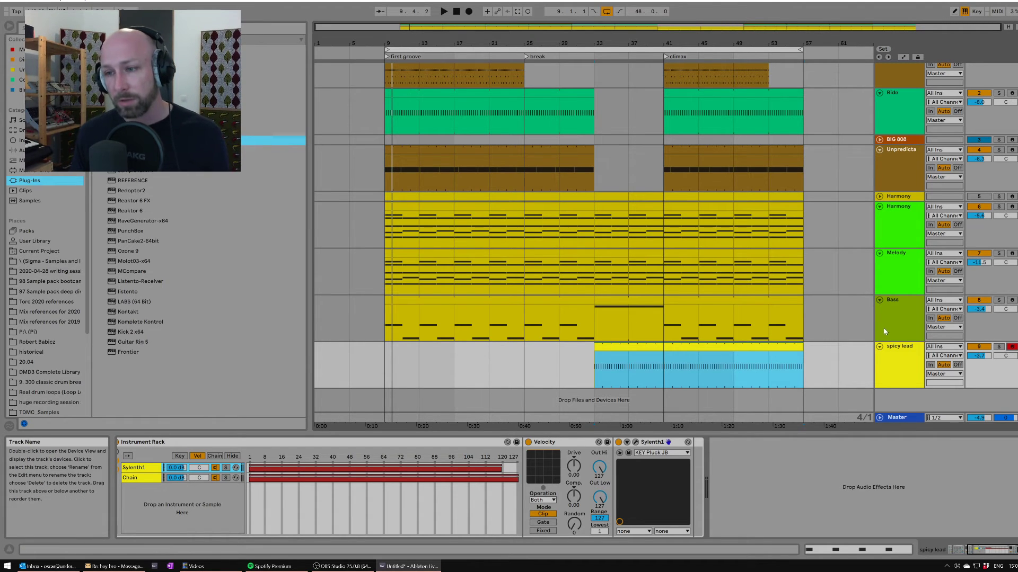
{"action": "left_click", "coordinate": [592, 371]}
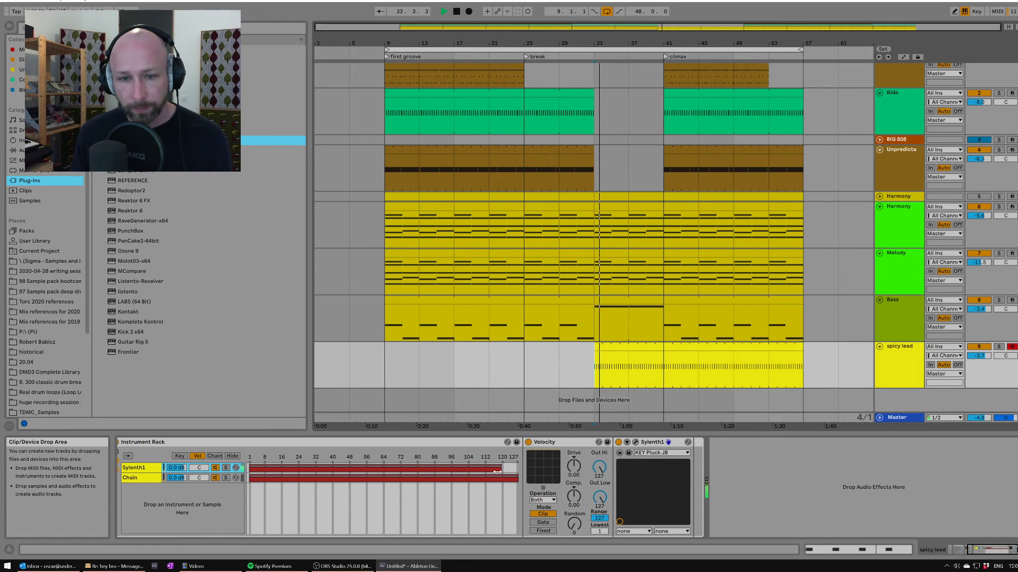
{"action": "left_click_drag", "start_coordinate": [501, 468], "coordinate": [398, 467]}
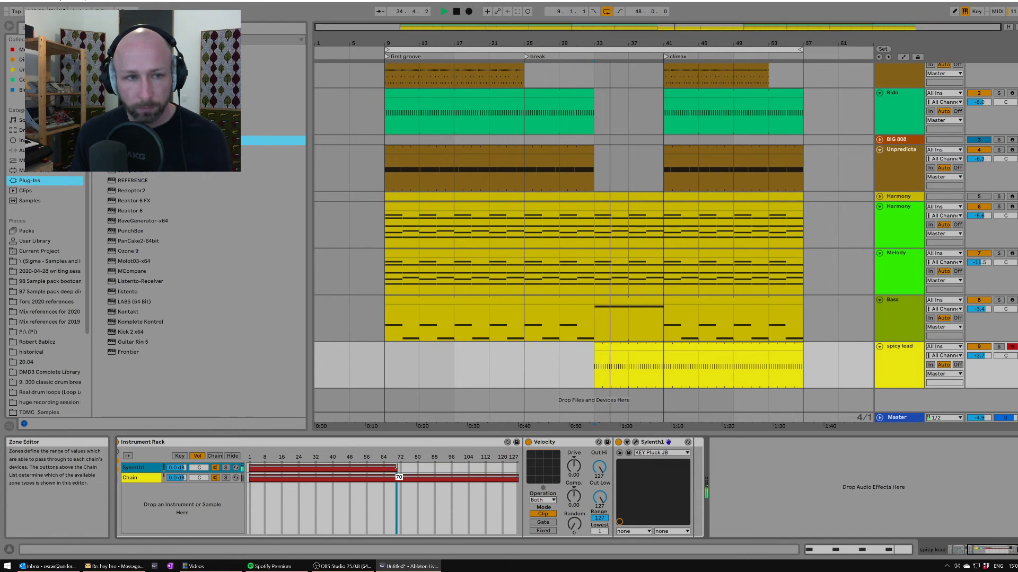
Add a Delay audio effect after Sylenth1 in the spicy lead and set its feedback to 38% and dry/wet to 23%.
{"action": "left_click", "coordinate": [20, 150]}
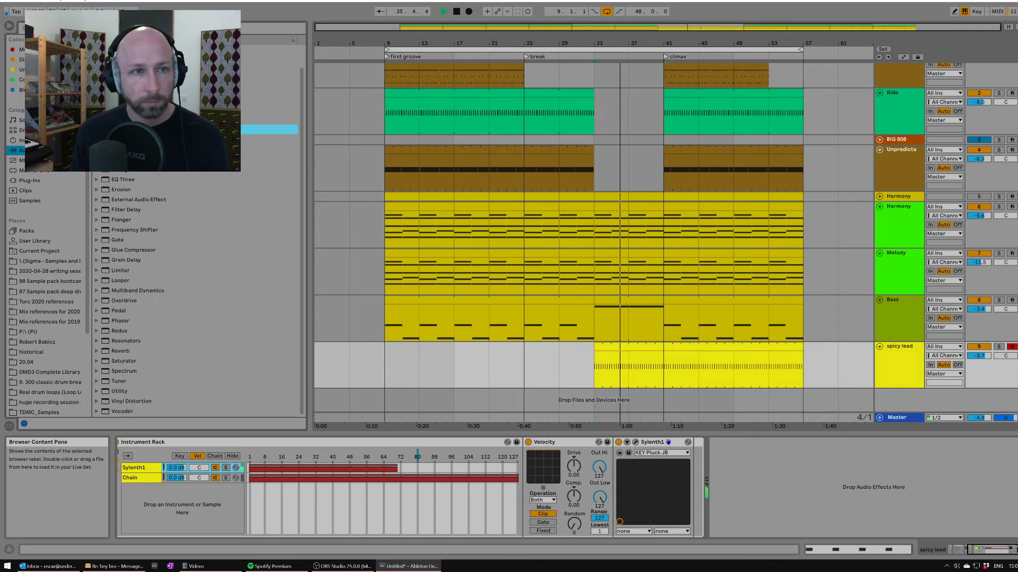
{"action": "left_click_drag", "start_coordinate": [613, 433], "coordinate": [710, 482]}
{"action": "left_click_drag", "start_coordinate": [728, 523], "coordinate": [729, 537]}
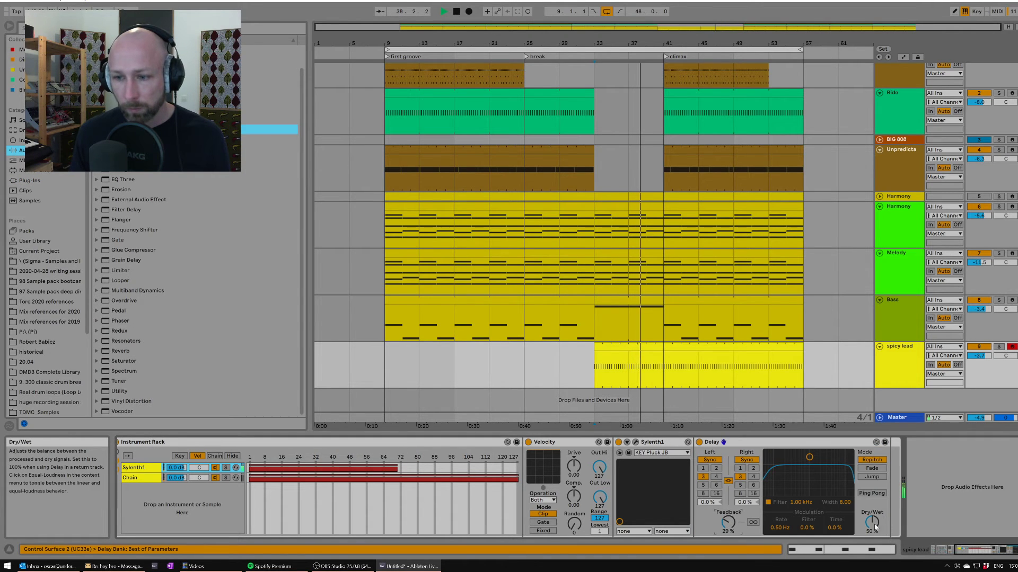
{"action": "left_click_drag", "start_coordinate": [872, 522], "coordinate": [872, 539]}
{"action": "left_click_drag", "start_coordinate": [730, 522], "coordinate": [729, 518]}
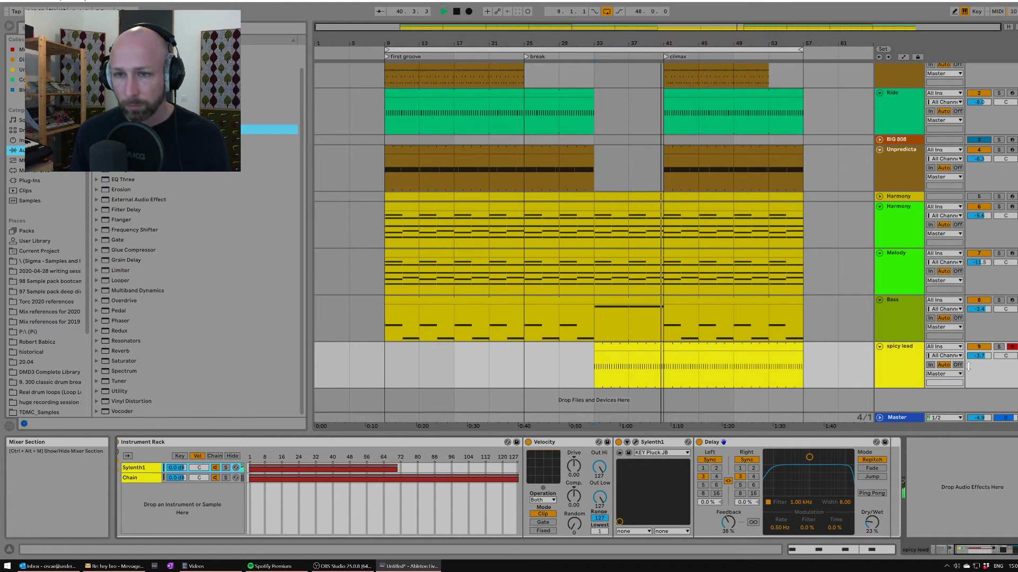
Compare the Bass track's device chain with the spicy lead's and return to the spicy lead.
{"action": "left_click", "coordinate": [900, 324]}
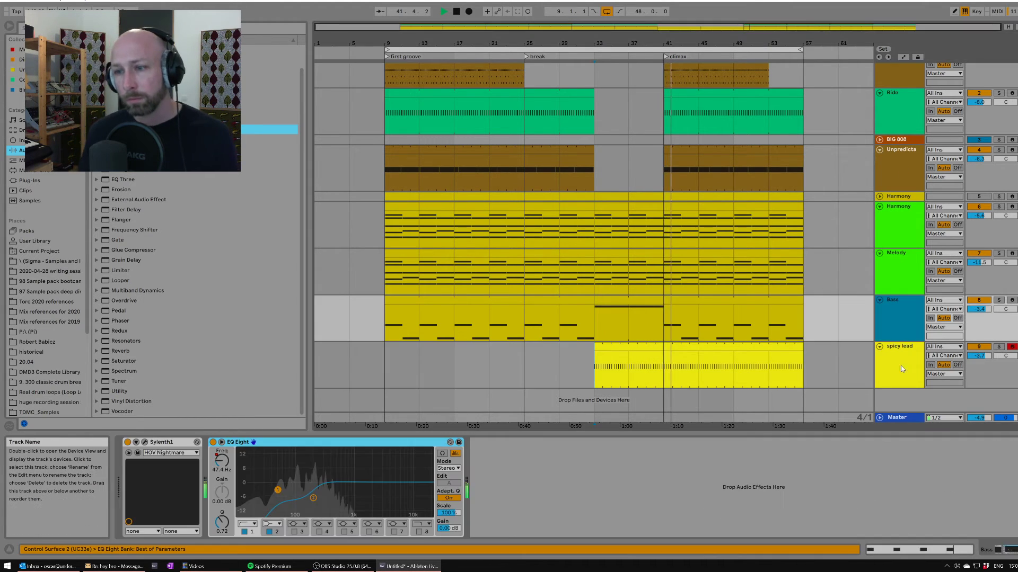
{"action": "left_click", "coordinate": [901, 368]}
{"action": "left_click", "coordinate": [907, 328]}
{"action": "left_click", "coordinate": [977, 356]}
{"action": "left_click", "coordinate": [904, 366]}
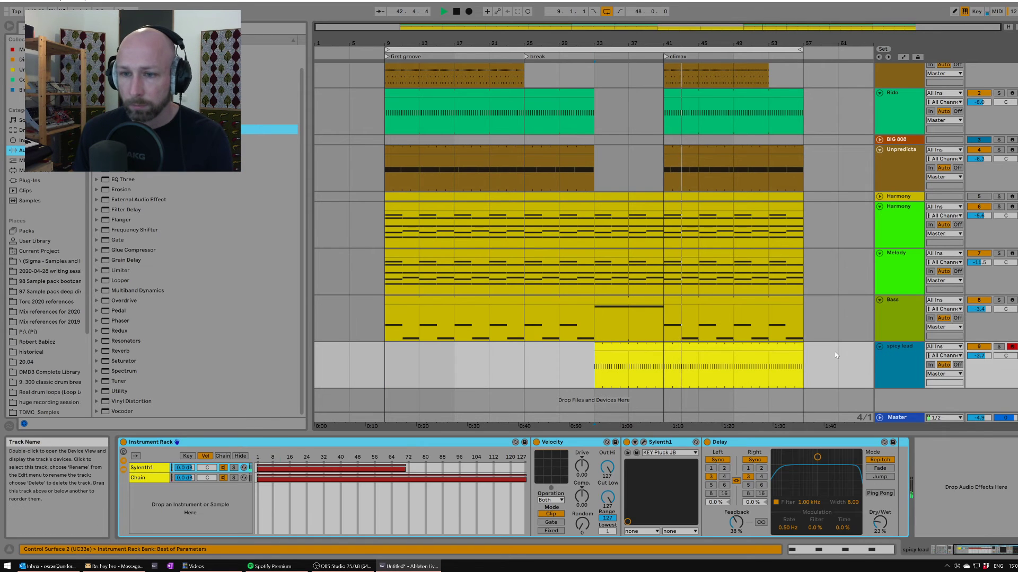
Transpose all notes in the spicy lead clip up one octave to C3 and restart playback from bar 33.
{"action": "double_click", "coordinate": [771, 348]}
{"action": "key", "text": "space"}
{"action": "left_click_drag", "start_coordinate": [296, 422], "coordinate": [1001, 515]}
{"action": "key", "text": "shift+Up"}
{"action": "key", "text": "space"}
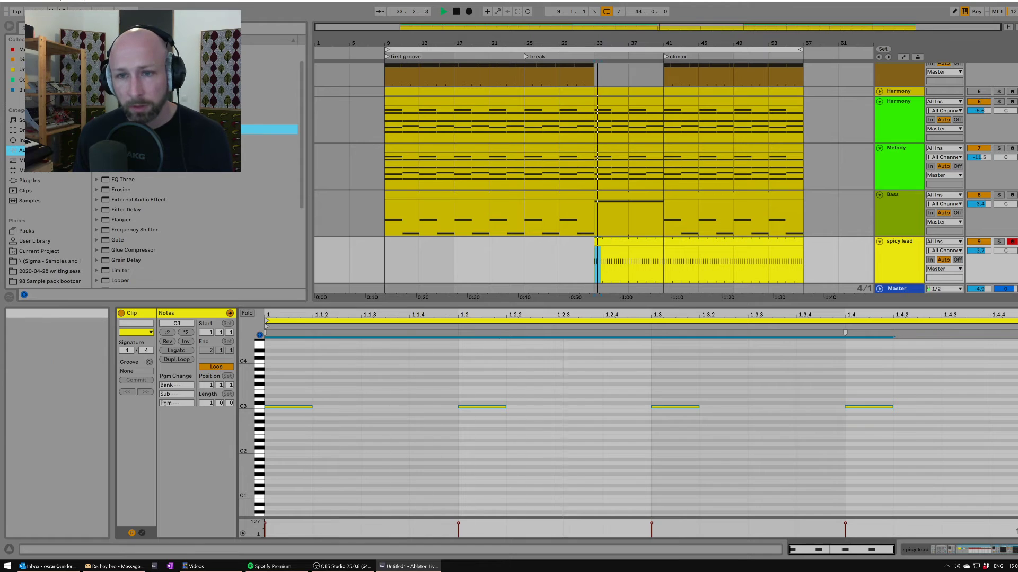
Return to the spicy lead's devices and narrow the Sylenth1 chain's velocity zone to an upper limit of about 57.
{"action": "left_click", "coordinate": [900, 249]}
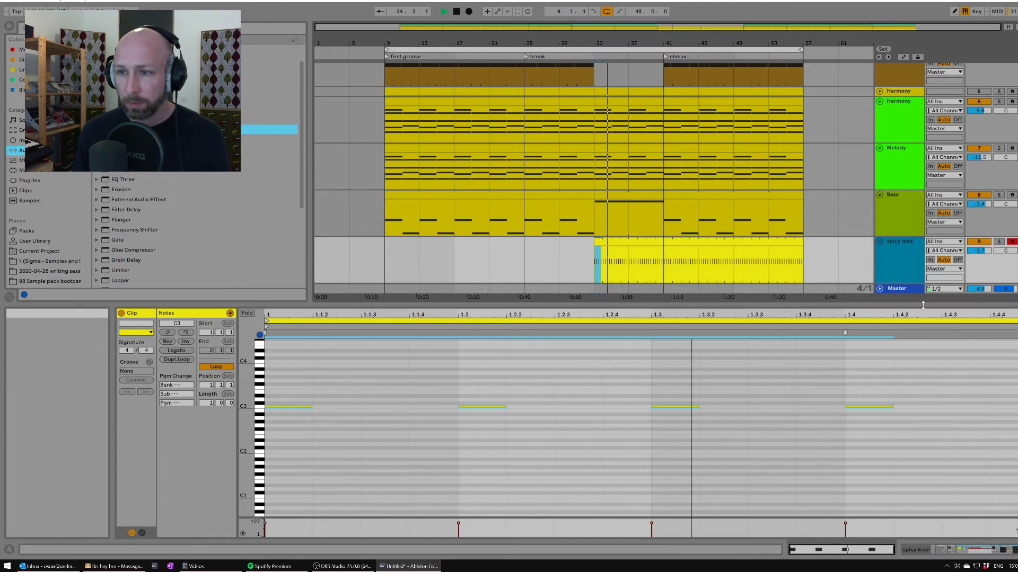
{"action": "left_click_drag", "start_coordinate": [895, 304], "coordinate": [895, 409]}
{"action": "double_click", "coordinate": [894, 347]}
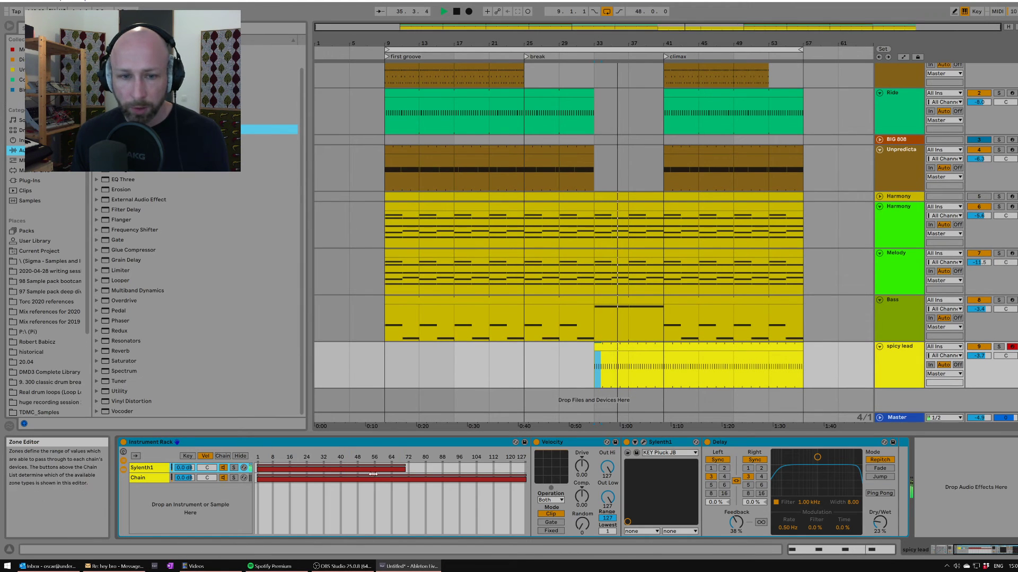
{"action": "mouse_move", "coordinate": [401, 466]}
{"action": "left_mouse_down"}
{"action": "mouse_move", "coordinate": [359, 466]}
{"action": "mouse_move", "coordinate": [412, 469]}
{"action": "left_mouse_up"}
{"action": "left_click_drag", "start_coordinate": [388, 467], "coordinate": [378, 467]}
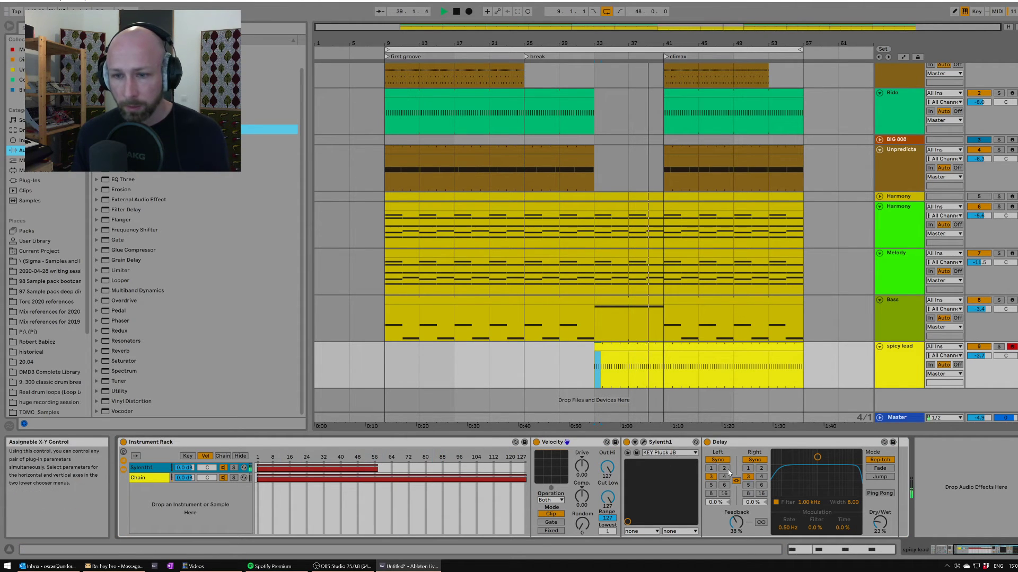
Set the spicy lead's Delay to a time of 5 sixteenths, 66% feedback and 33% dry/wet.
{"action": "left_click", "coordinate": [712, 486]}
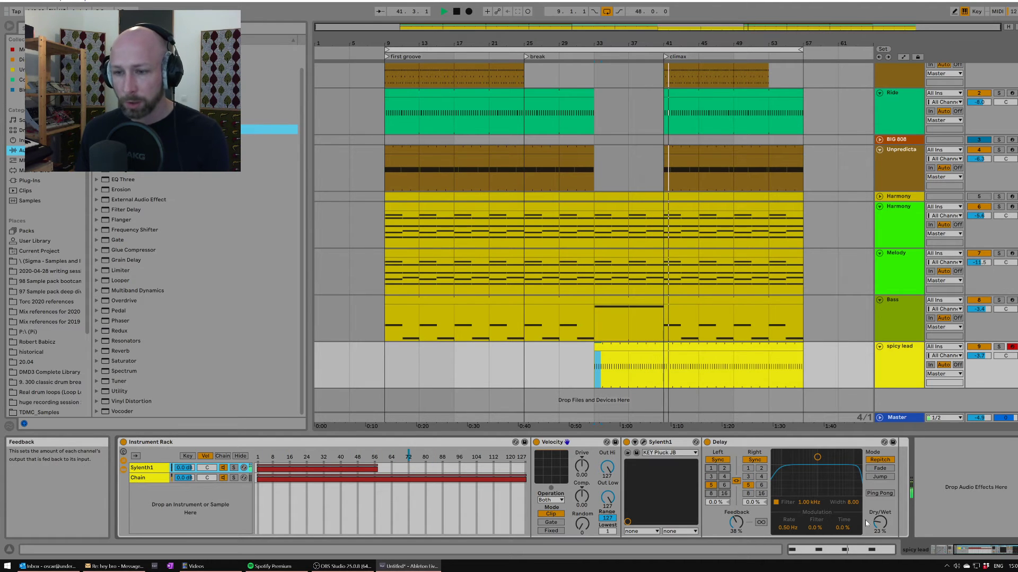
{"action": "mouse_move", "coordinate": [878, 522]}
{"action": "left_mouse_down"}
{"action": "mouse_move", "coordinate": [878, 513]}
{"action": "mouse_move", "coordinate": [879, 525]}
{"action": "left_mouse_up"}
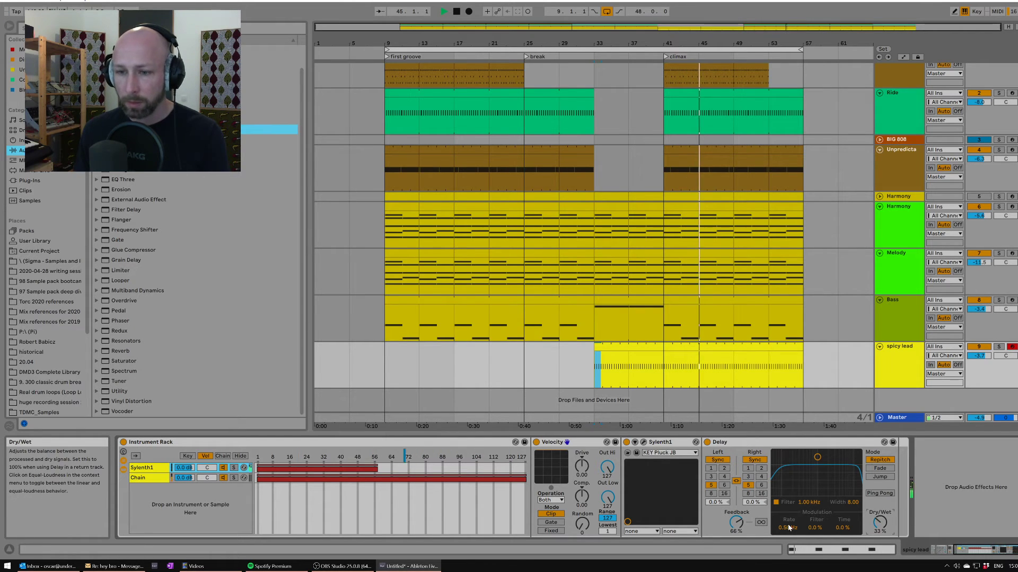
Lower the spicy lead's Delay feedback to 44% and stop playback around bar 48.
{"action": "left_click_drag", "start_coordinate": [738, 523], "coordinate": [738, 525]}
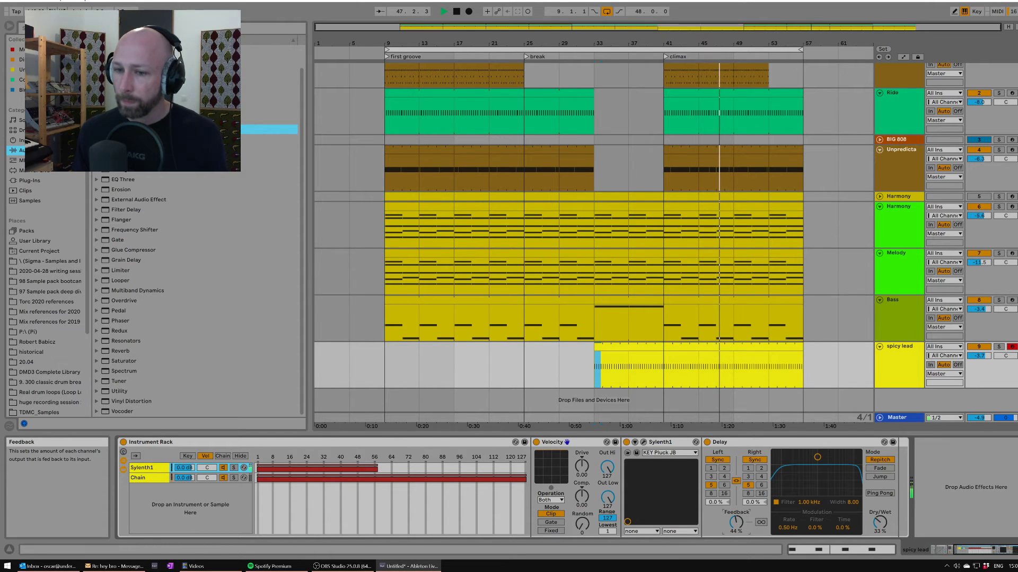
{"action": "scroll", "coordinate": [593, 239], "scroll_direction": "up", "scroll_amount": 1}
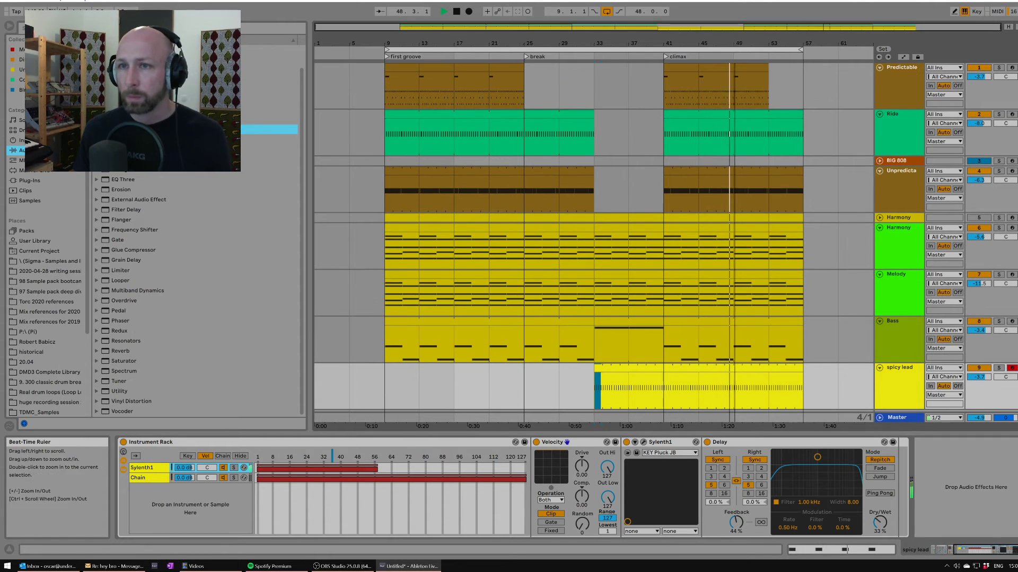
{"action": "left_click_drag", "start_coordinate": [736, 44], "coordinate": [736, 138]}
{"action": "key", "text": "space"}
Isolate the last two beats of bar 48 in the Predictable drums, fill the final beat with repeated Kick 808 notes and audition it.
{"action": "left_click_drag", "start_coordinate": [673, 96], "coordinate": [482, 93]}
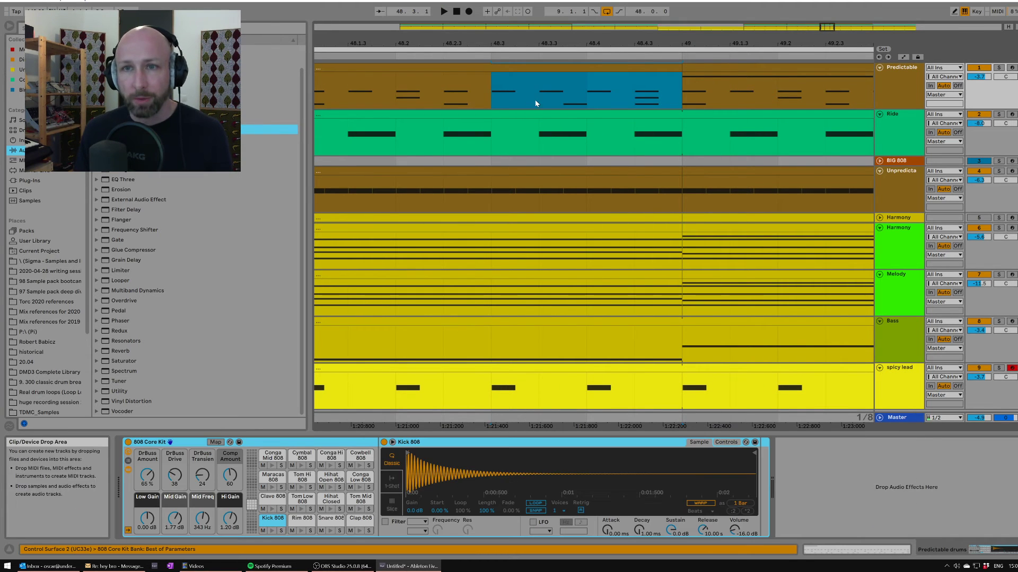
{"action": "double_click", "coordinate": [625, 68]}
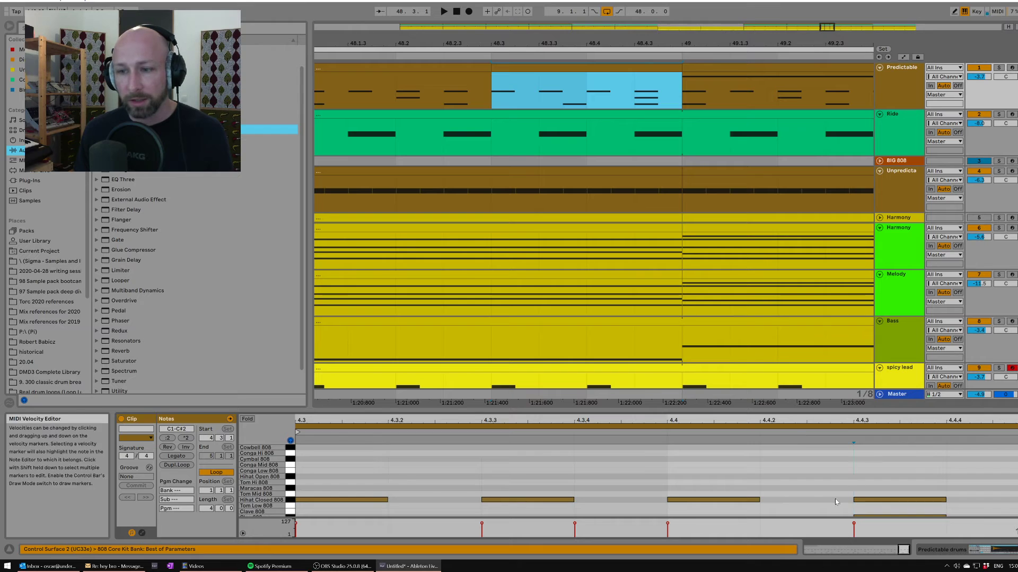
{"action": "scroll", "coordinate": [835, 499], "scroll_direction": "down", "scroll_amount": 1}
{"action": "double_click", "coordinate": [739, 513]}
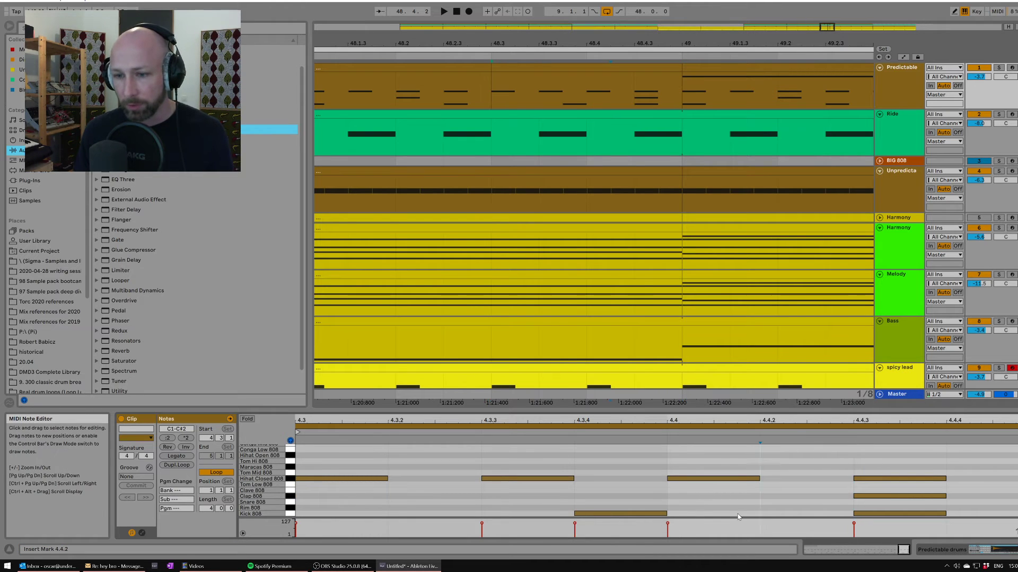
{"action": "left_click_drag", "start_coordinate": [752, 514], "coordinate": [845, 514]}
{"action": "key", "text": "ctrl+d"}
{"action": "key", "text": "ctrl+d"}
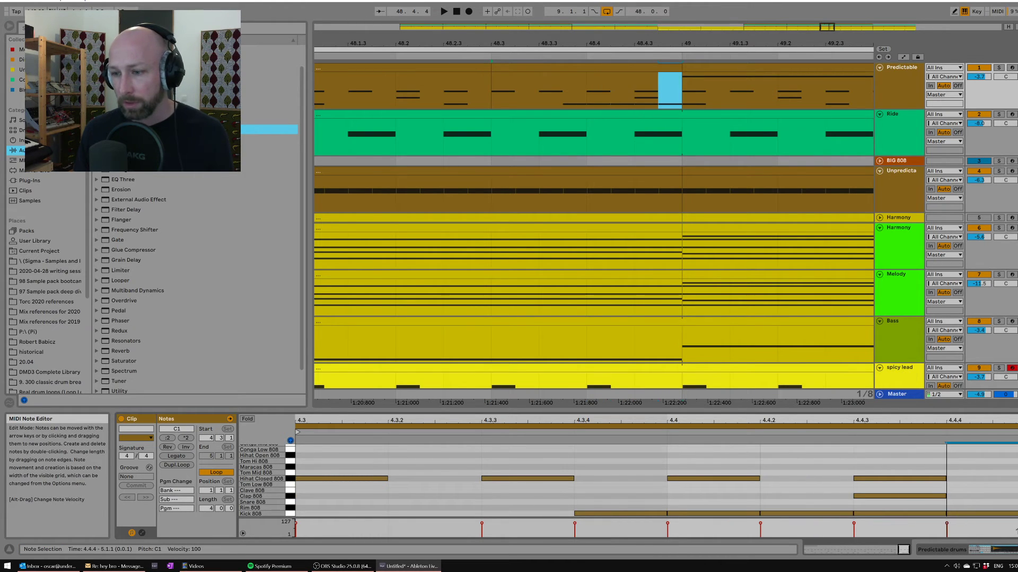
{"action": "left_click", "coordinate": [491, 80]}
{"action": "key", "text": "space"}
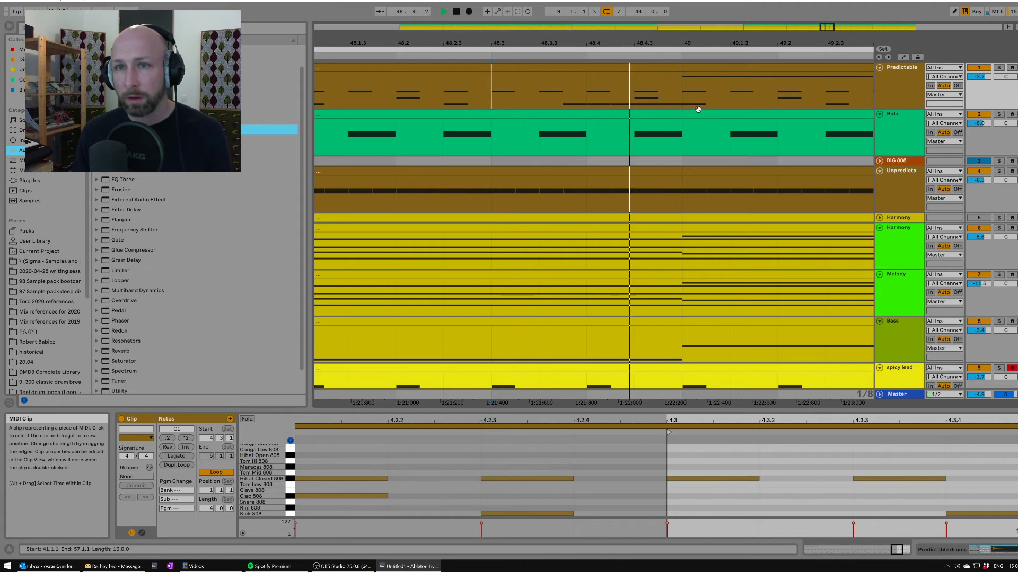
{"action": "key", "text": "space"}
Extend the kick roll back toward the start of the two-beat drum fill and play it from 48.2.
{"action": "left_click", "coordinate": [590, 68]}
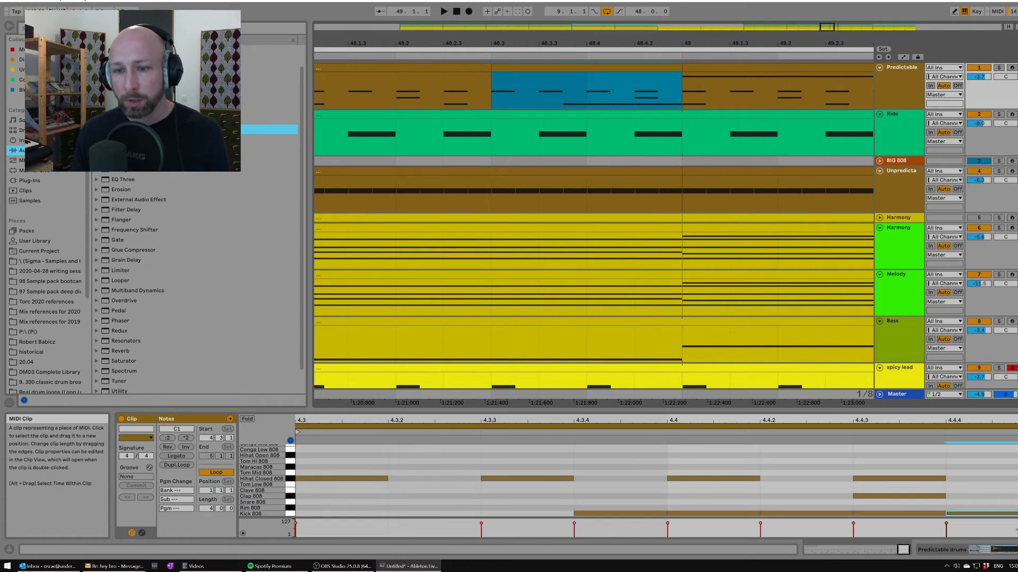
{"action": "left_click", "coordinate": [640, 531]}
{"action": "left_click_drag", "start_coordinate": [636, 514], "coordinate": [427, 516]}
{"action": "left_click", "coordinate": [377, 90]}
{"action": "key", "text": "space"}
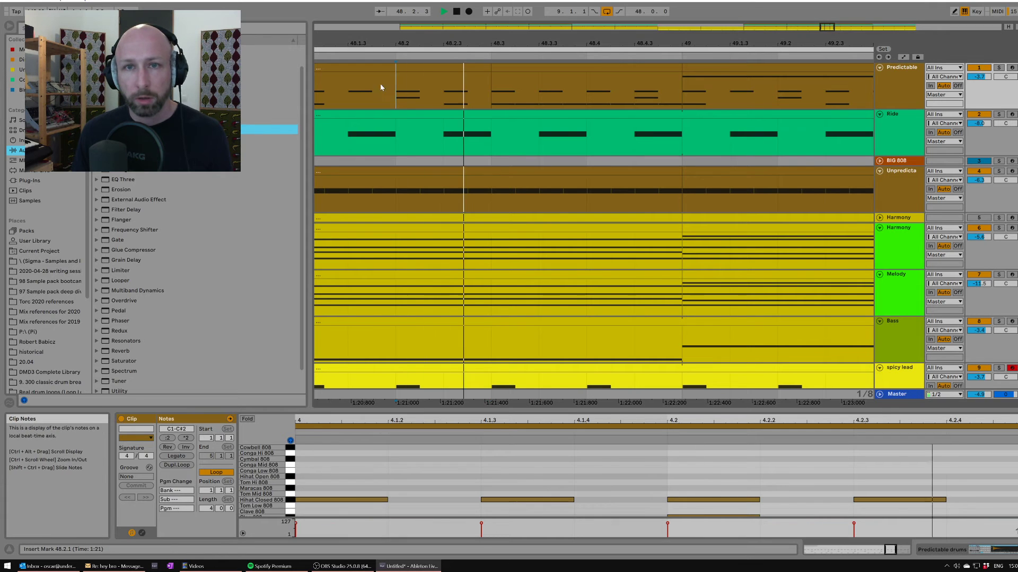
Duplicate the time of the whole climax section, bars 41 to 57, across all tracks.
{"action": "left_click_drag", "start_coordinate": [472, 43], "coordinate": [734, 3]}
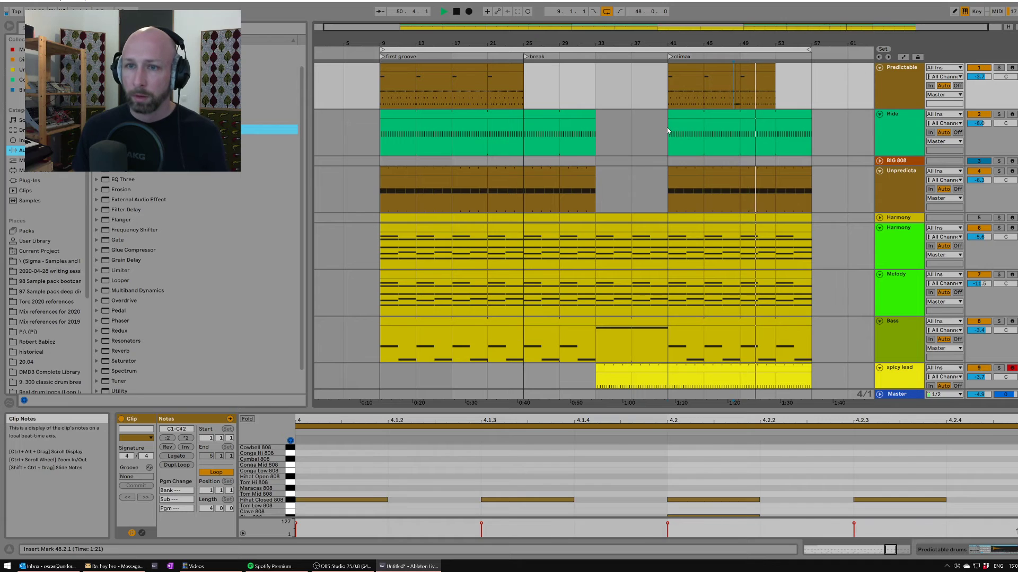
{"action": "left_click_drag", "start_coordinate": [668, 131], "coordinate": [830, 144]}
{"action": "key", "text": "ctrl+shift+d"}
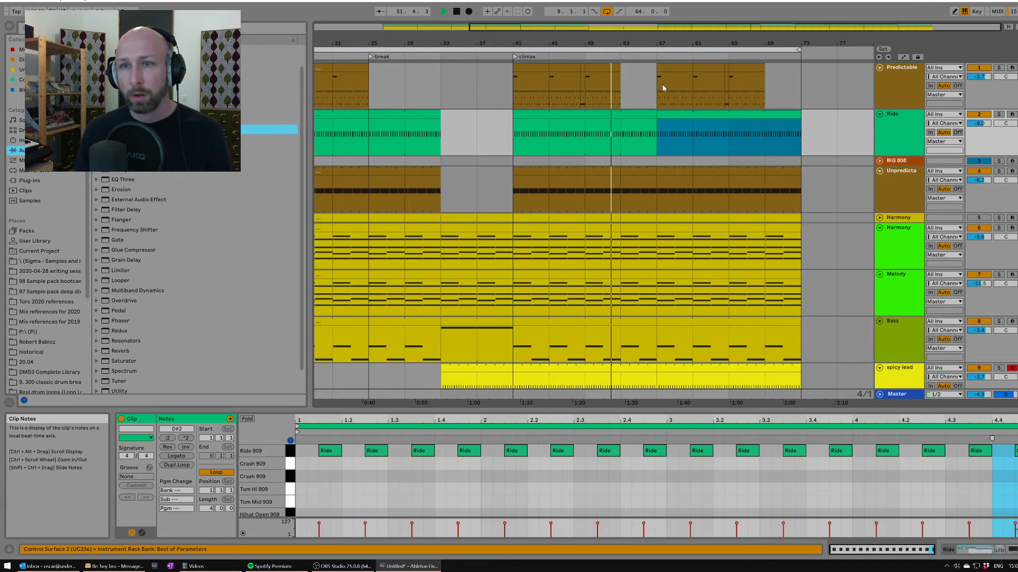
Add a locator named "outro" at bar 57, where the duplicated section begins.
{"action": "left_click_drag", "start_coordinate": [660, 89], "coordinate": [734, 110]}
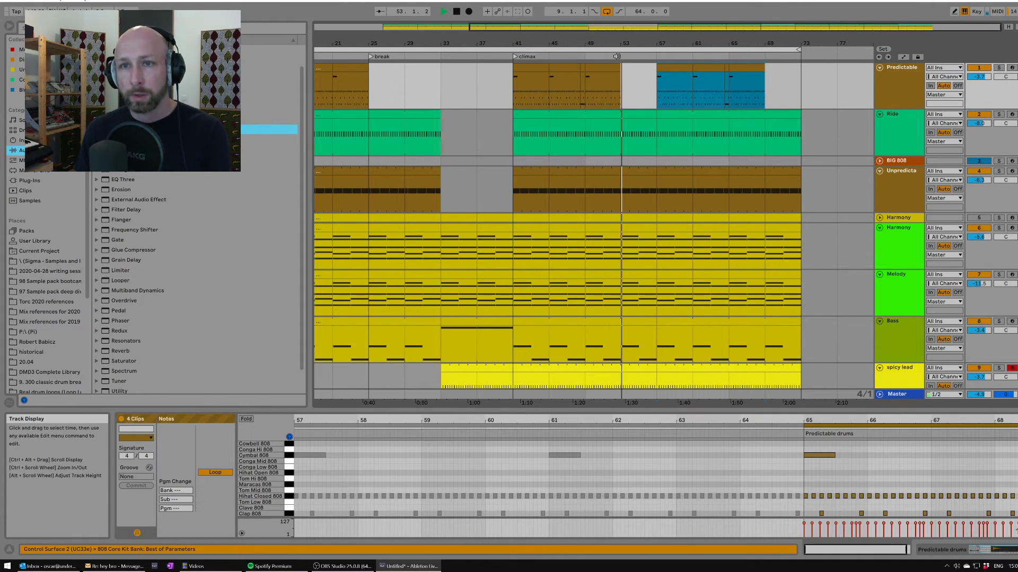
{"action": "left_click", "coordinate": [678, 86]}
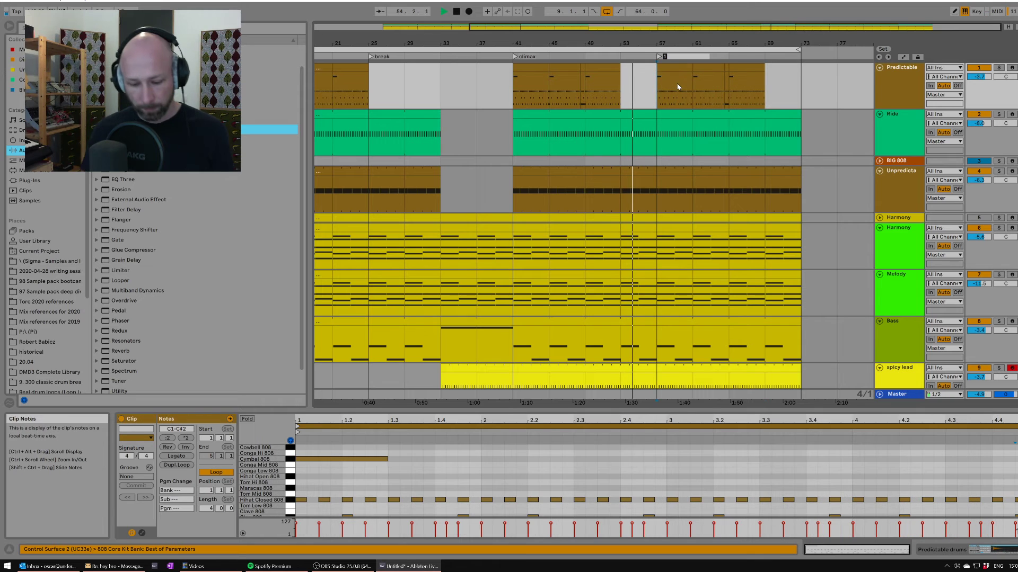
{"action": "type", "text": "outro"}
{"action": "key", "text": "Return"}
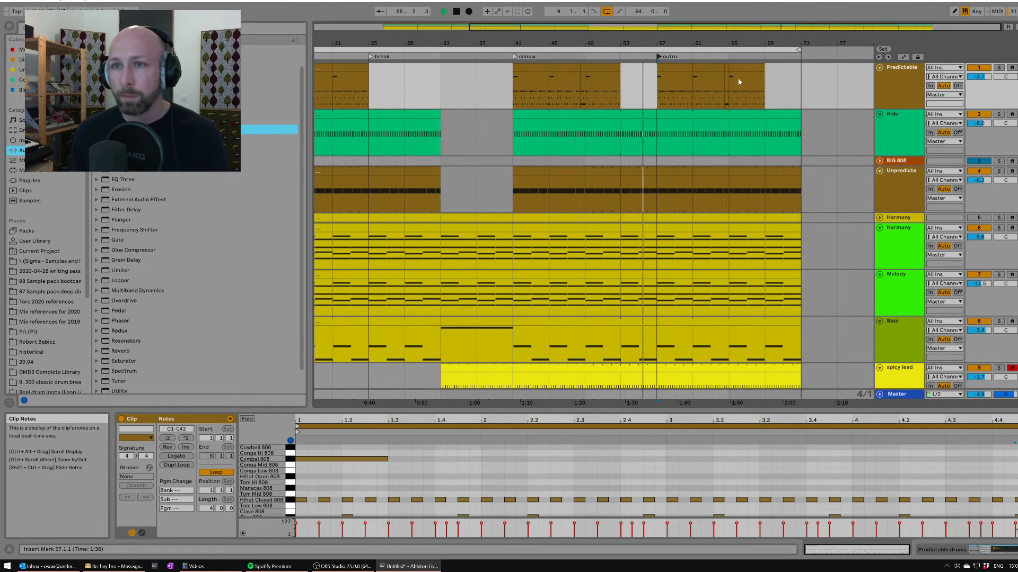
Listen to the outro section while reviewing its drum, harmony, melody, bass and spicy lead tracks.
{"action": "left_click", "coordinate": [683, 122]}
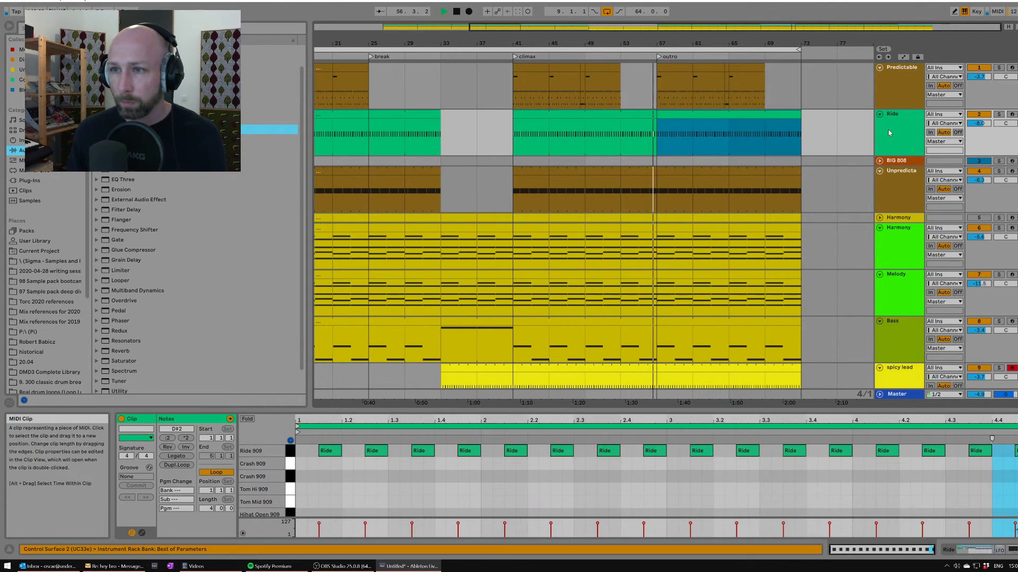
{"action": "scroll", "coordinate": [843, 177], "scroll_direction": "down", "scroll_amount": 1}
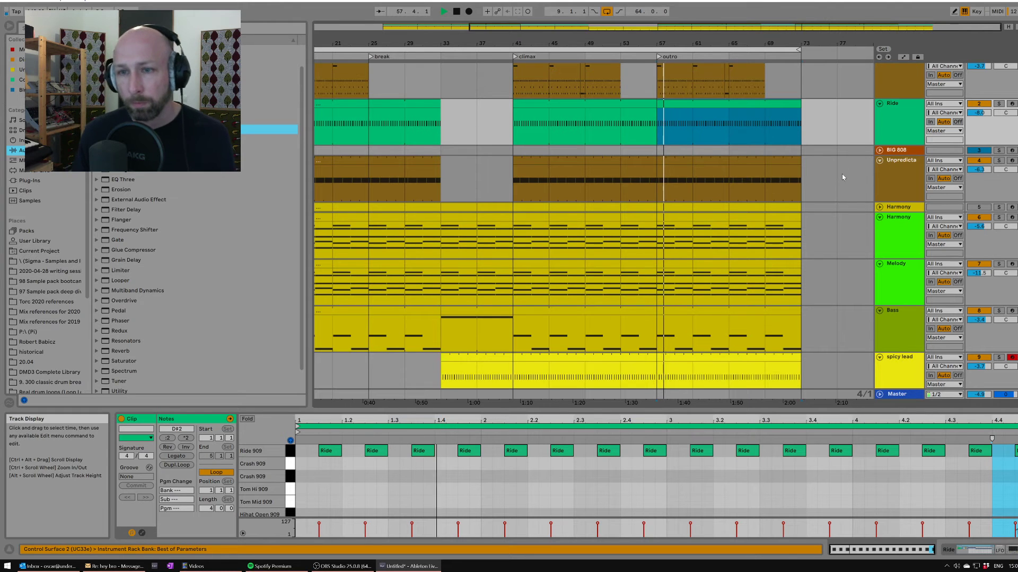
{"action": "scroll", "coordinate": [842, 173], "scroll_direction": "down", "scroll_amount": 1}
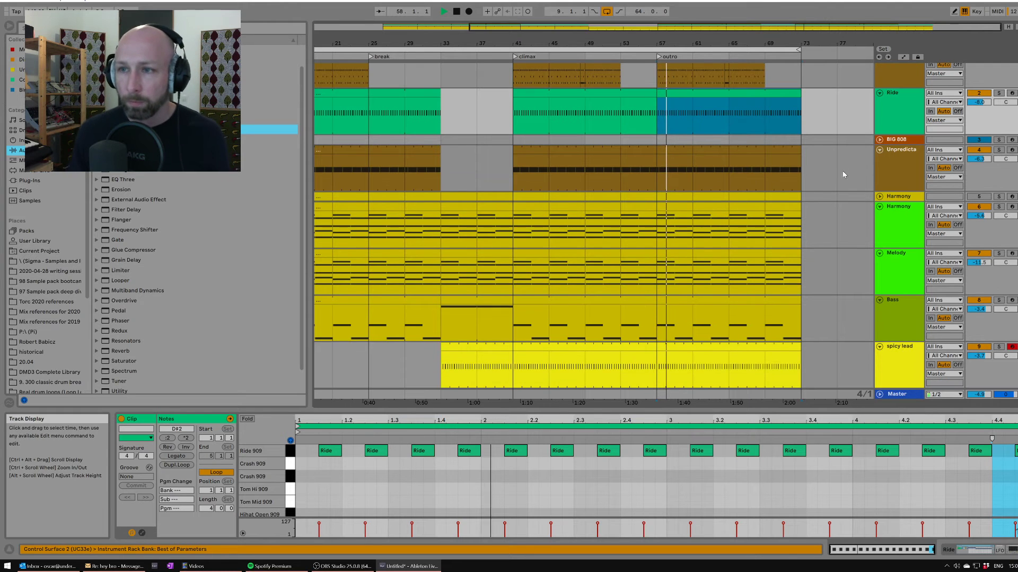
{"action": "left_click", "coordinate": [908, 141]}
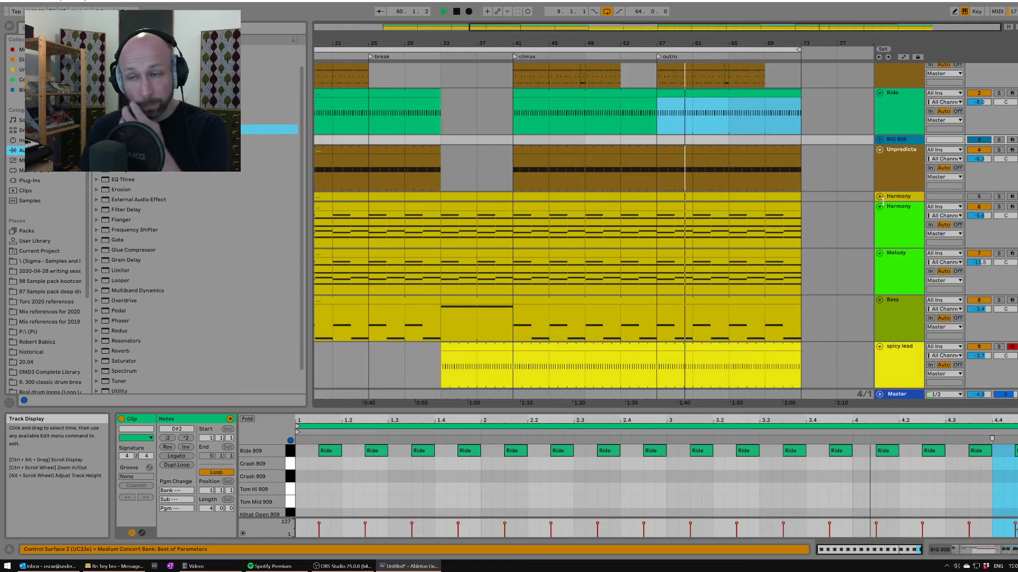
{"action": "scroll", "coordinate": [881, 200], "scroll_direction": "down", "scroll_amount": 2}
{"action": "scroll", "coordinate": [897, 180], "scroll_direction": "up", "scroll_amount": 2}
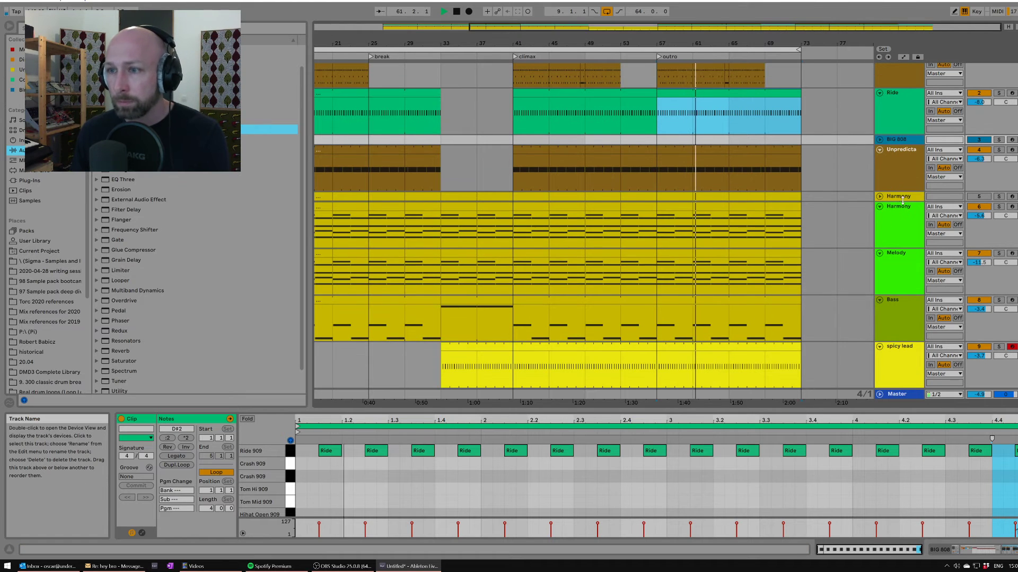
{"action": "scroll", "coordinate": [901, 209], "scroll_direction": "down", "scroll_amount": 2}
{"action": "scroll", "coordinate": [900, 223], "scroll_direction": "up", "scroll_amount": 1}
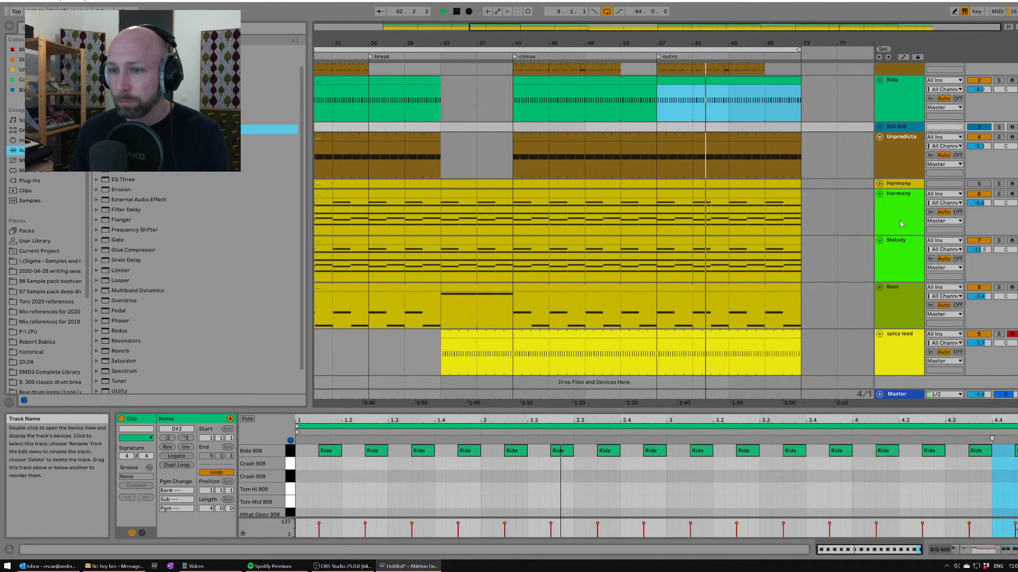
{"action": "scroll", "coordinate": [905, 211], "scroll_direction": "down", "scroll_amount": 1}
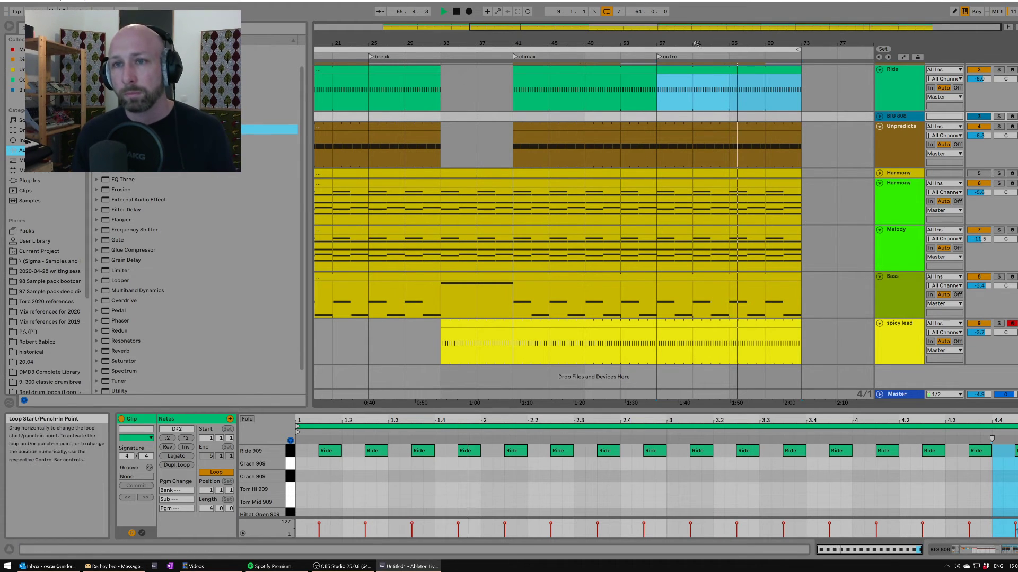
Duplicate the time of the first groove section, bars 9 to 25, across all tracks.
{"action": "left_click_drag", "start_coordinate": [696, 44], "coordinate": [735, 26]}
{"action": "left_click_drag", "start_coordinate": [371, 90], "coordinate": [483, 89]}
{"action": "key", "text": "ctrl+shift+d"}
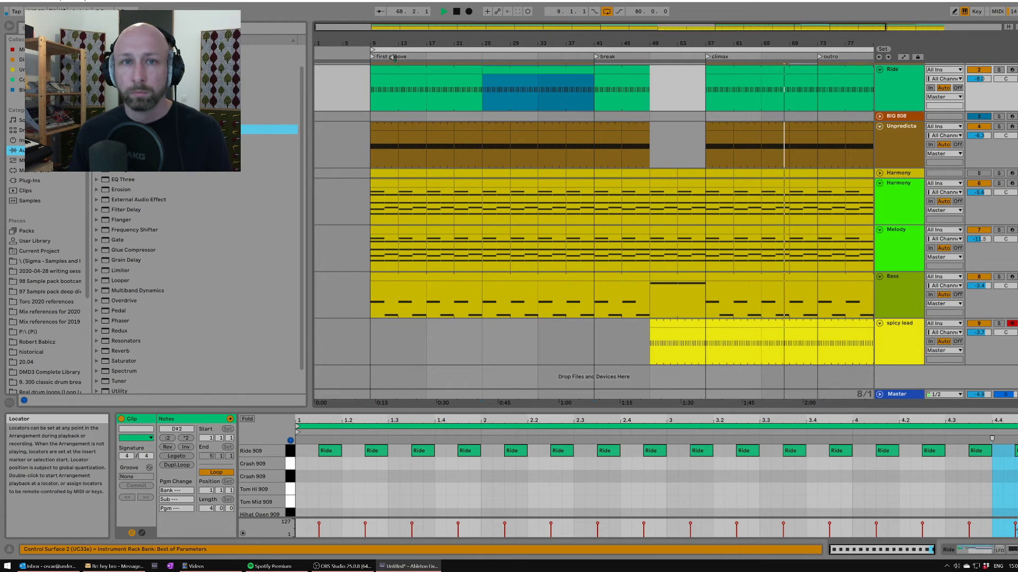
Rename the "first groove" locator at bar 9 to "intro".
{"action": "right_click", "coordinate": [374, 58]}
{"action": "left_click", "coordinate": [414, 64]}
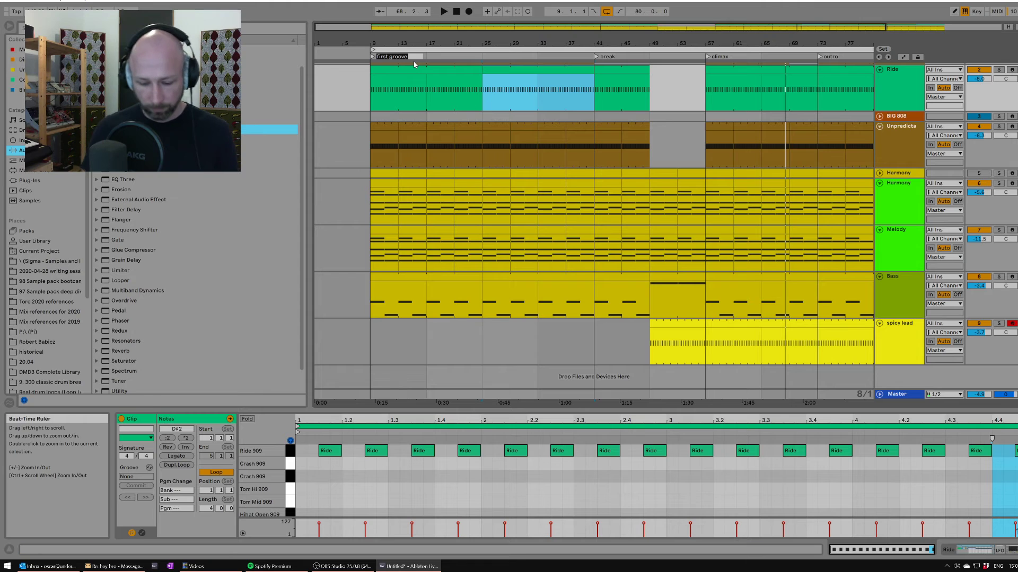
{"action": "type", "text": "intro"}
{"action": "key", "text": "Return"}
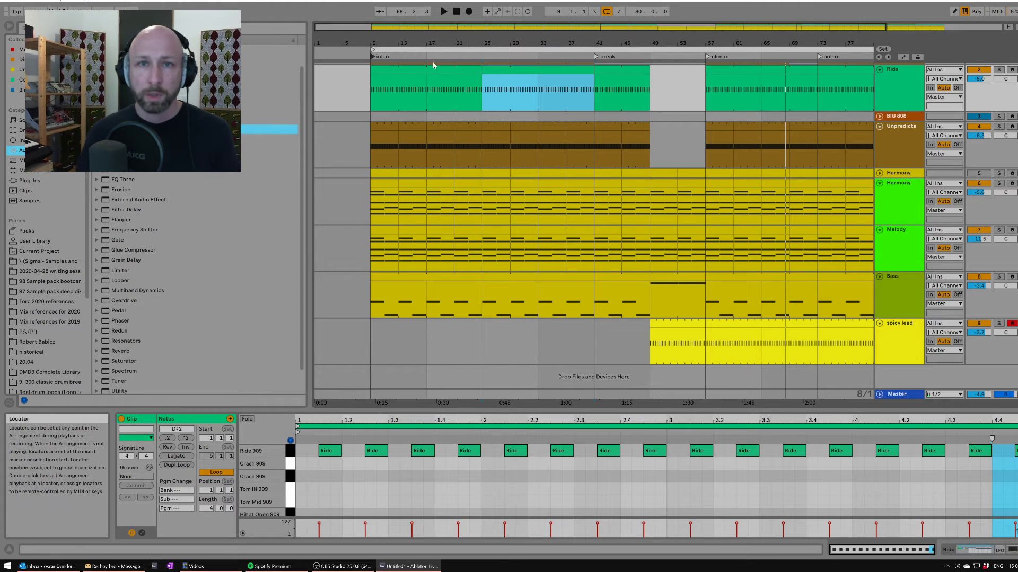
Add a locator named "first groove" at bar 25.
{"action": "right_click", "coordinate": [482, 57]}
{"action": "left_click", "coordinate": [486, 78]}
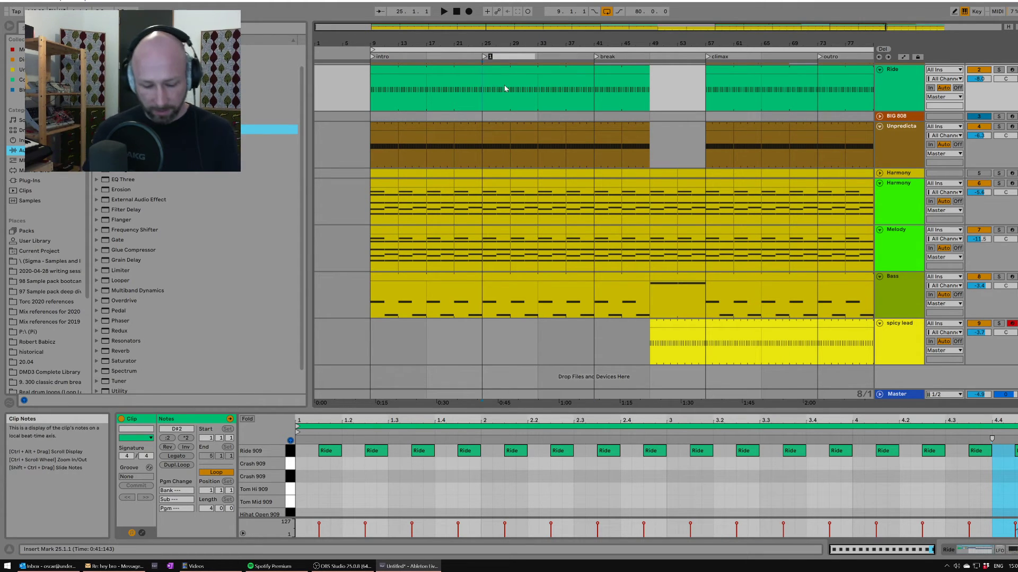
{"action": "type", "text": "first groove"}
{"action": "key", "text": "Return"}
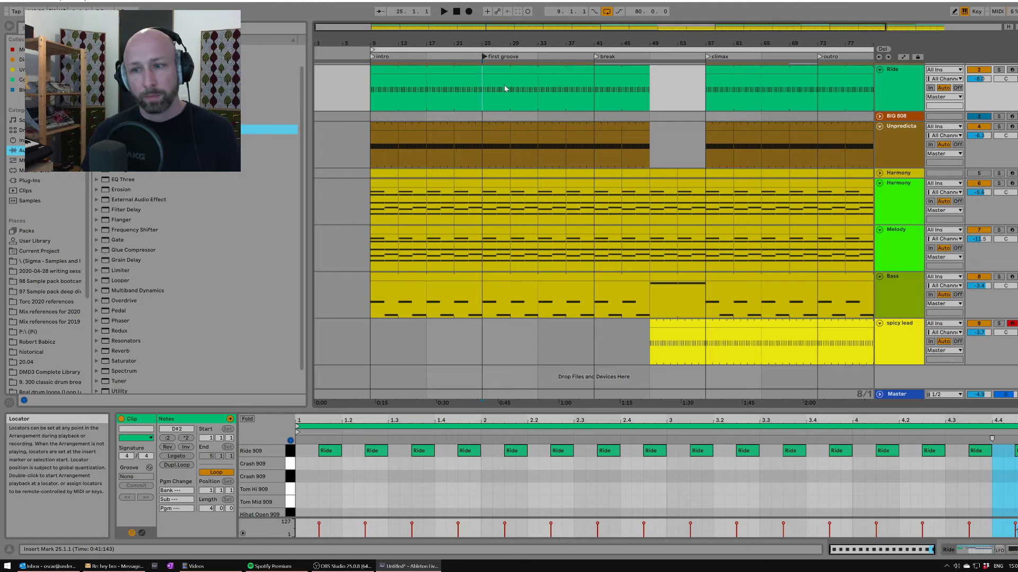
{"action": "left_click_drag", "start_coordinate": [567, 43], "coordinate": [567, 31]}
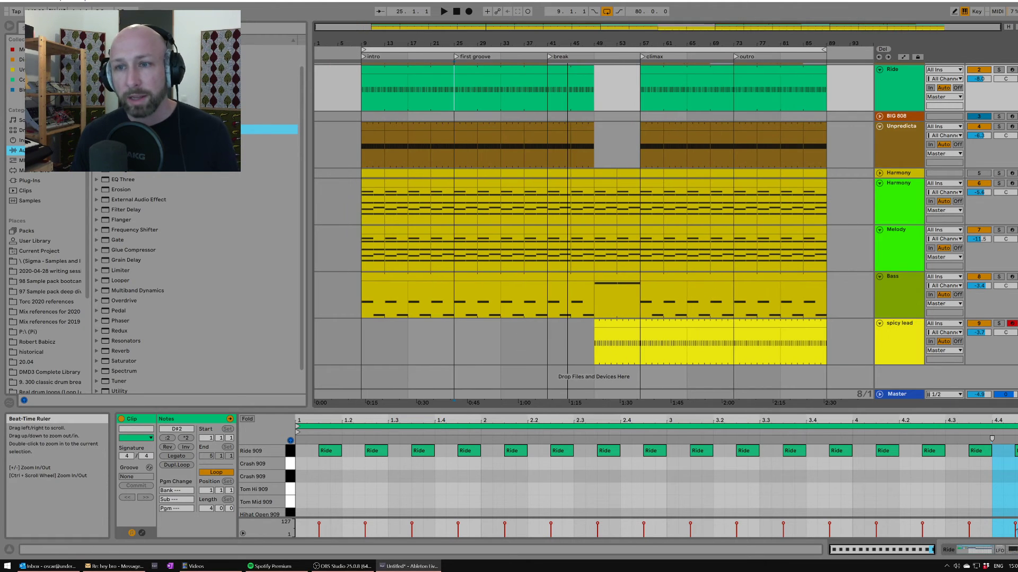
{"action": "left_click_drag", "start_coordinate": [367, 348], "coordinate": [833, 333]}
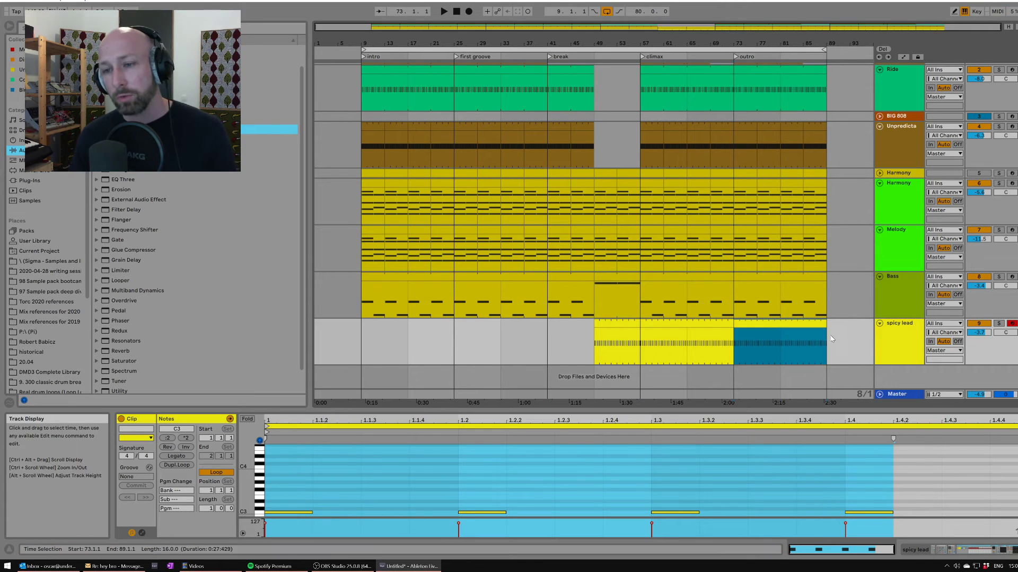
{"action": "left_click", "coordinate": [834, 332]}
{"action": "left_click_drag", "start_coordinate": [396, 332], "coordinate": [368, 339]}
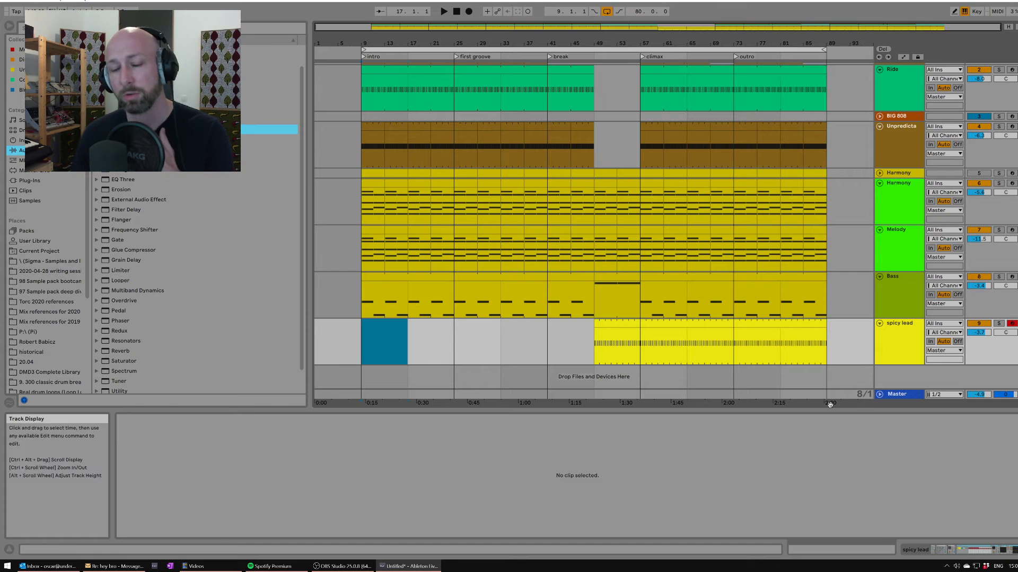
{"action": "left_click", "coordinate": [373, 327]}
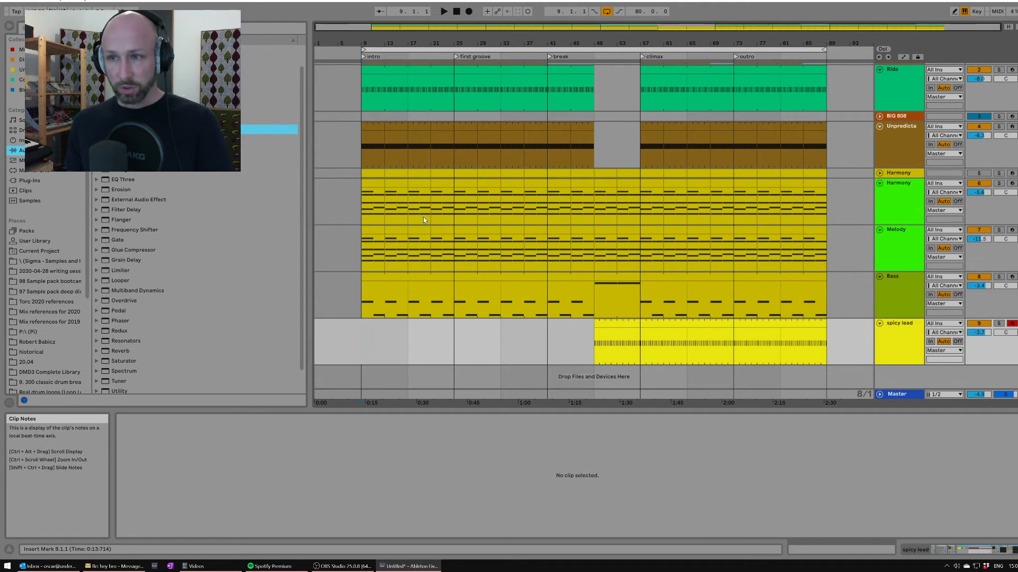
Play the beginning of the intro briefly from bar 9 to hear its current layers.
{"action": "scroll", "coordinate": [443, 209], "scroll_direction": "up", "scroll_amount": 2}
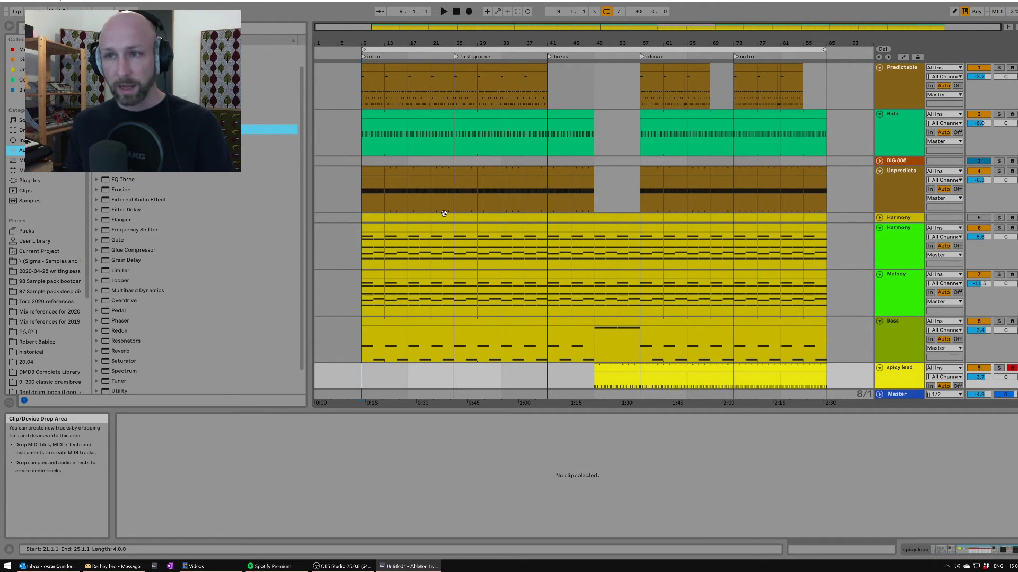
{"action": "left_click", "coordinate": [368, 136]}
{"action": "key", "text": "space"}
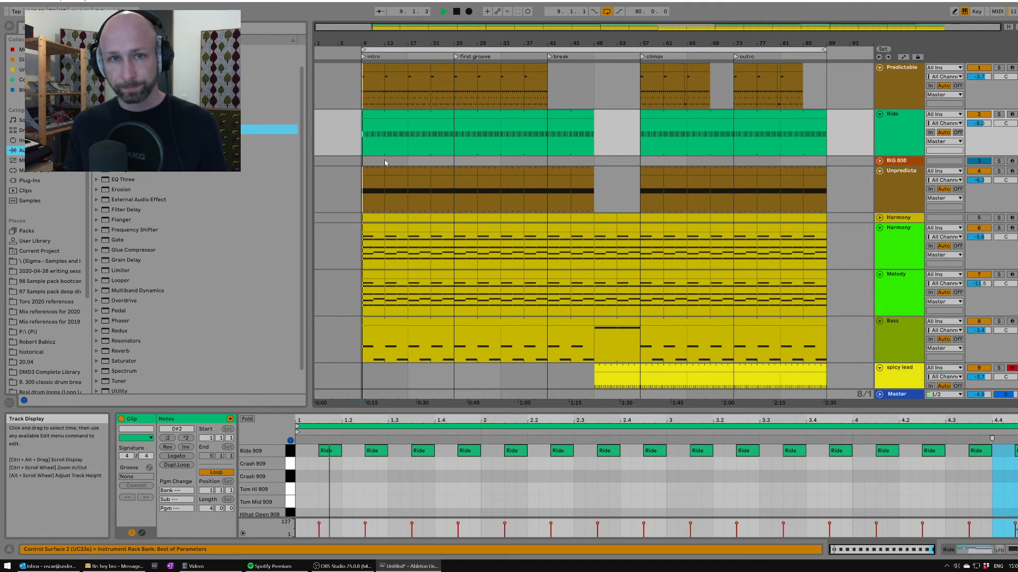
{"action": "key", "text": "space"}
Delete the intro's Harmony and Melody clips in bars 9 to 25, and place Harmony clips back in bars 17 to 25.
{"action": "scroll", "coordinate": [398, 260], "scroll_direction": "down", "scroll_amount": 1}
{"action": "left_click_drag", "start_coordinate": [355, 234], "coordinate": [445, 264]}
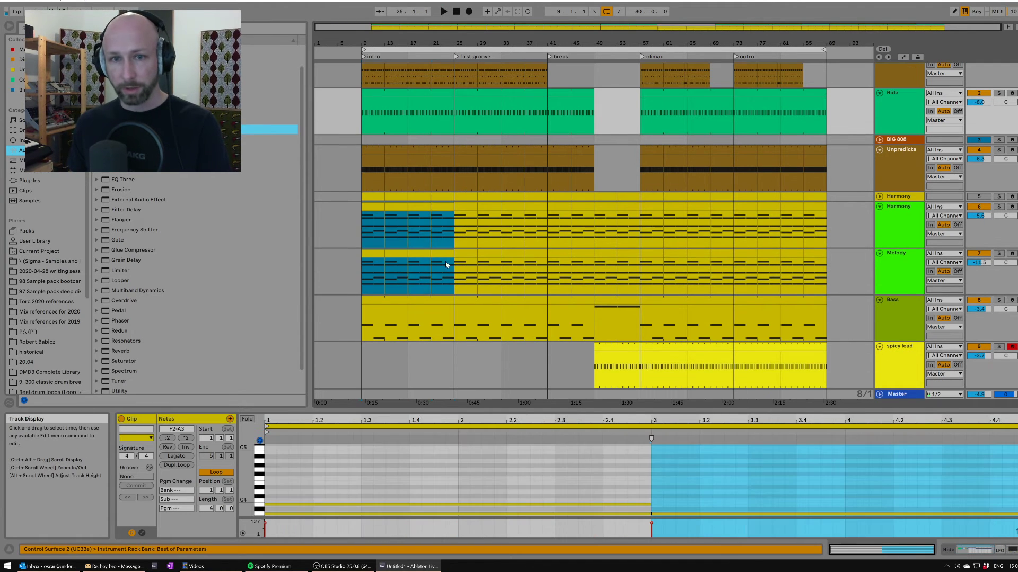
{"action": "key", "text": "Delete"}
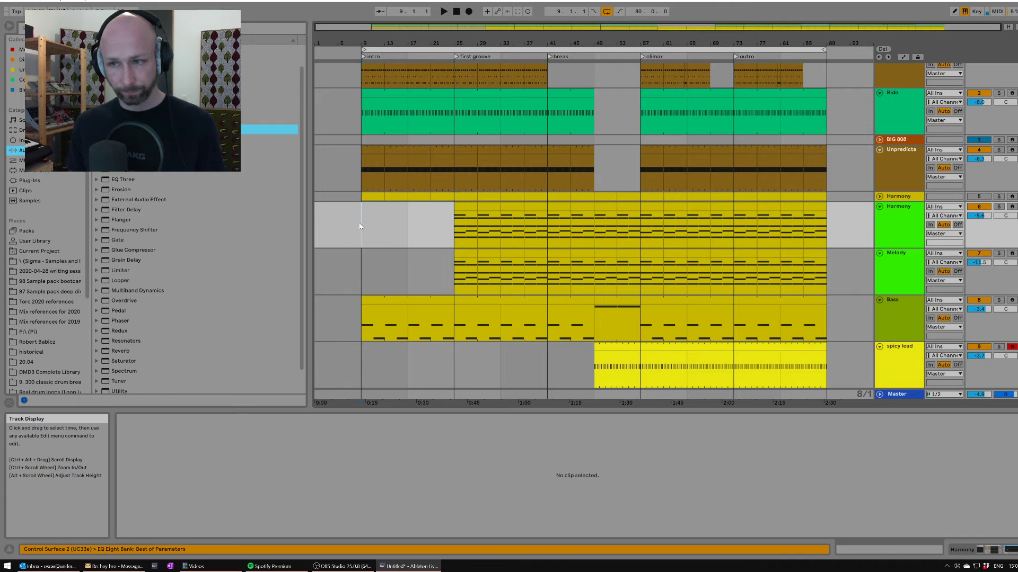
{"action": "mouse_move", "coordinate": [459, 222]}
{"action": "left_mouse_down"}
{"action": "mouse_move", "coordinate": [530, 229]}
{"action": "mouse_move", "coordinate": [451, 222]}
{"action": "left_mouse_up"}
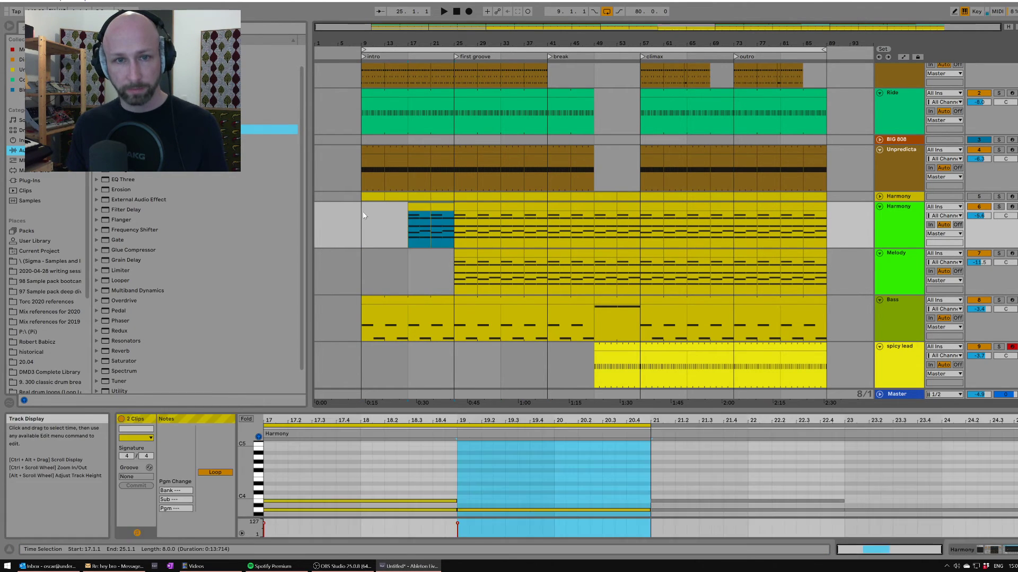
Play the intro from bar 9 and delete the Unpredictable drum clips in bars 9 to 17.
{"action": "left_click", "coordinate": [388, 224]}
{"action": "scroll", "coordinate": [452, 253], "scroll_direction": "up", "scroll_amount": 1}
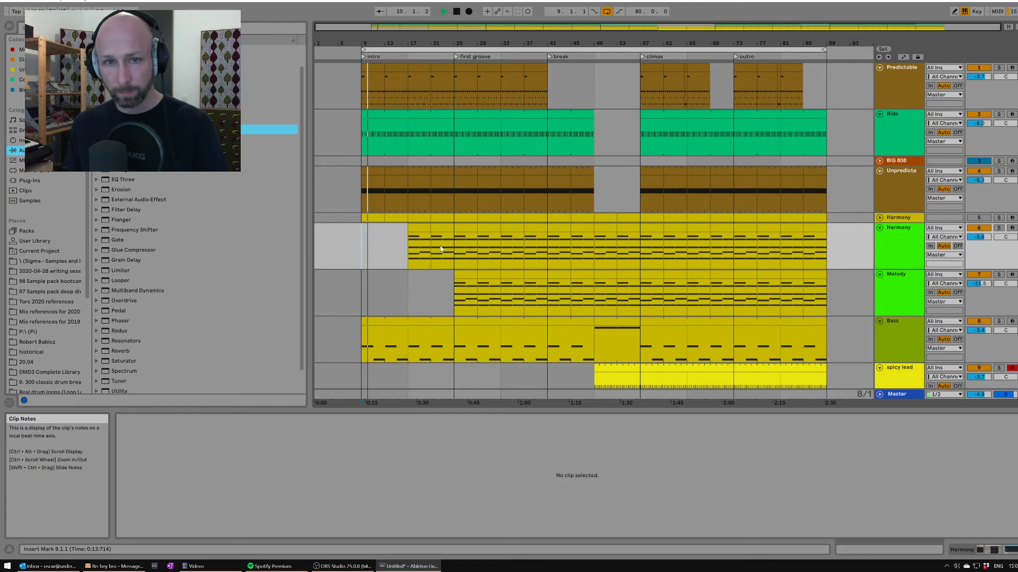
{"action": "left_click", "coordinate": [369, 171]}
{"action": "key", "text": "0"}
{"action": "left_click", "coordinate": [391, 171]}
{"action": "key", "text": "0"}
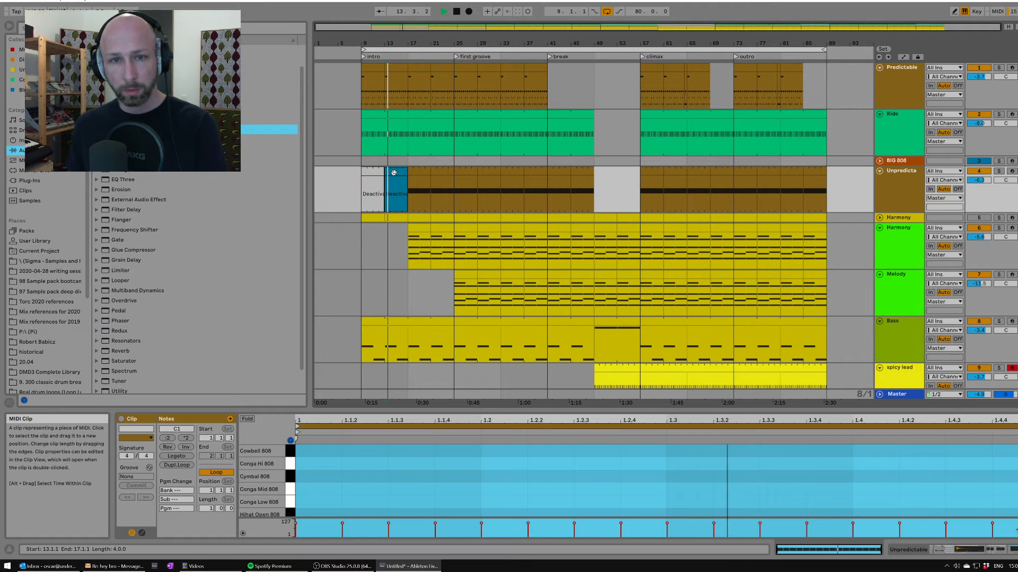
{"action": "key", "text": "Delete"}
{"action": "left_click", "coordinate": [375, 172]}
{"action": "key", "text": "Delete"}
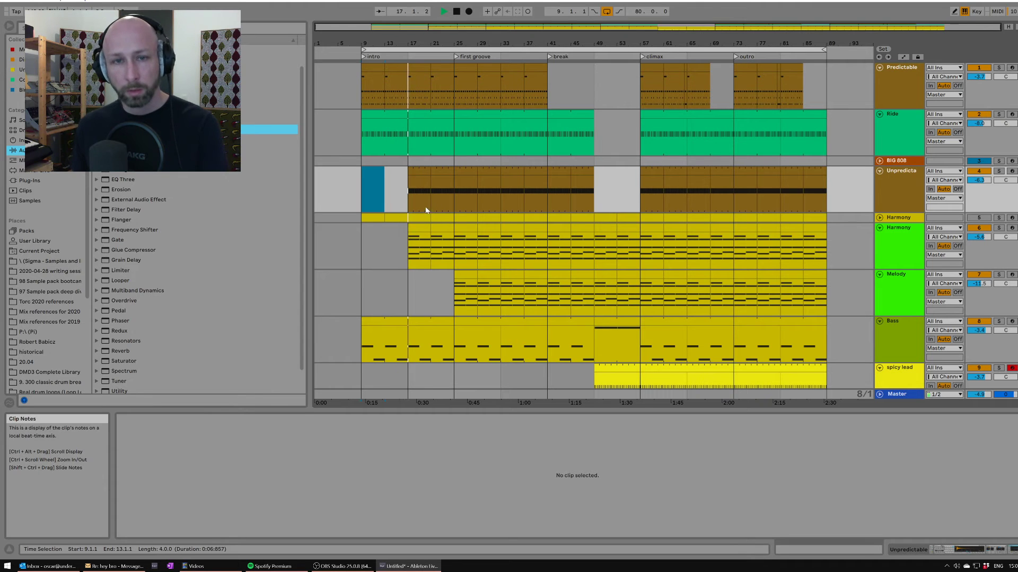
Stop playback and add an EQ Eight to the end of the Predictable drums track's device chain.
{"action": "left_click", "coordinate": [892, 84]}
{"action": "key", "text": "space"}
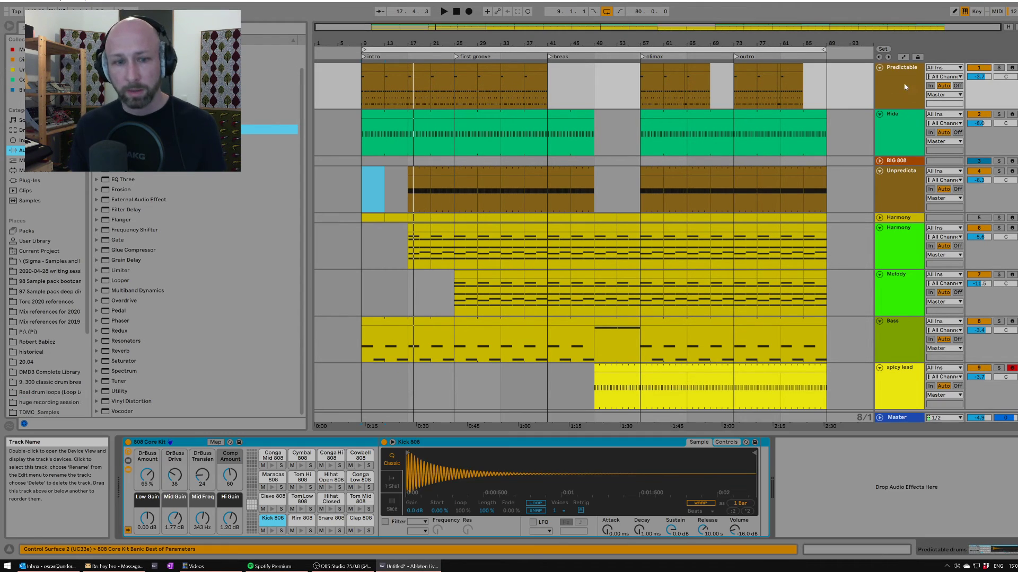
{"action": "left_click", "coordinate": [271, 530]}
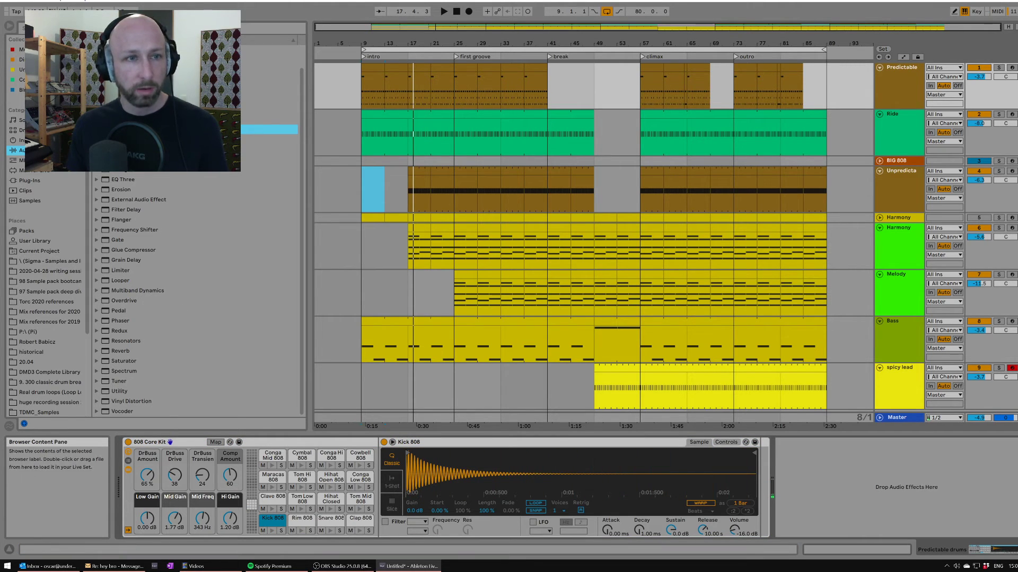
{"action": "left_click_drag", "start_coordinate": [123, 169], "coordinate": [745, 405]}
Boost band 2 of the Predictable drums' EQ Eight by about 7.8 dB at 47.4 Hz with a Q of 2.38.
{"action": "left_click_drag", "start_coordinate": [821, 475], "coordinate": [821, 477]}
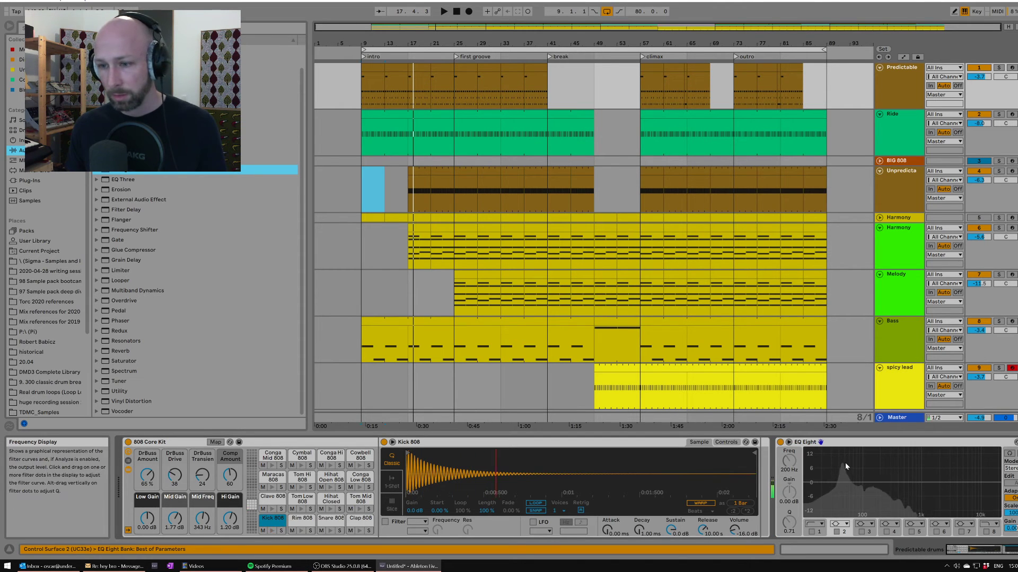
{"action": "left_click", "coordinate": [836, 531]}
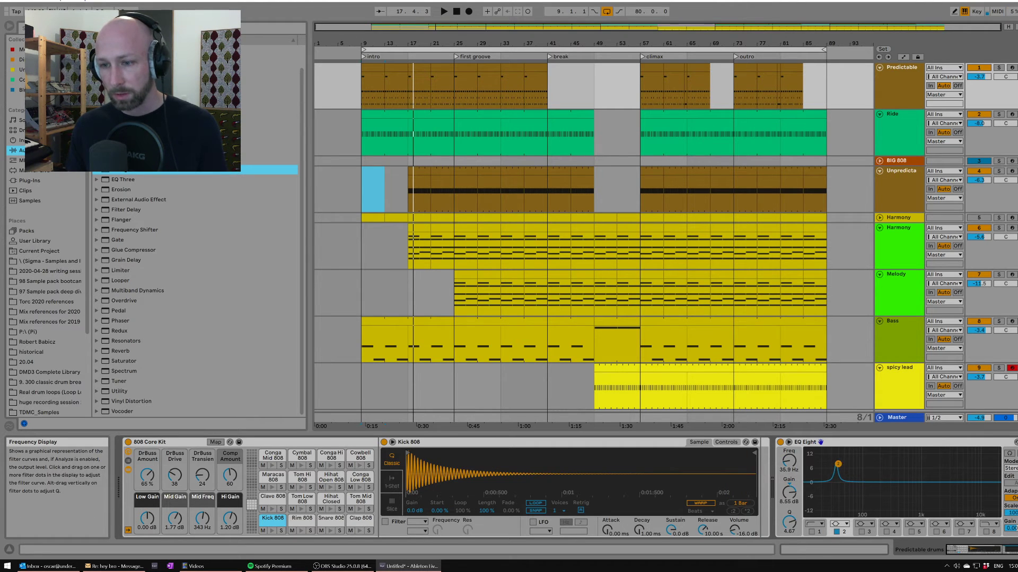
{"action": "key", "text": "space"}
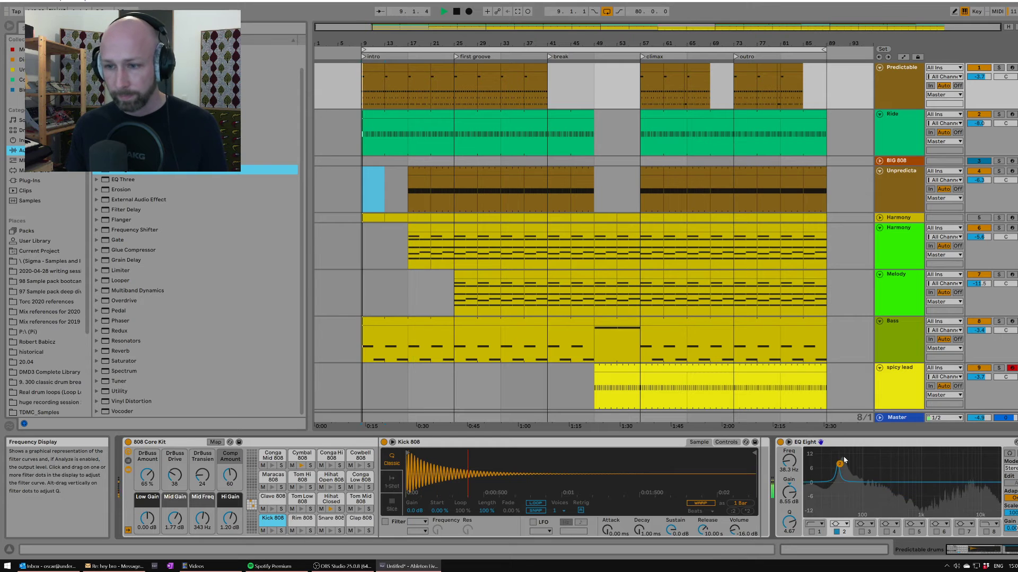
{"action": "left_click_drag", "start_coordinate": [839, 464], "coordinate": [845, 473]}
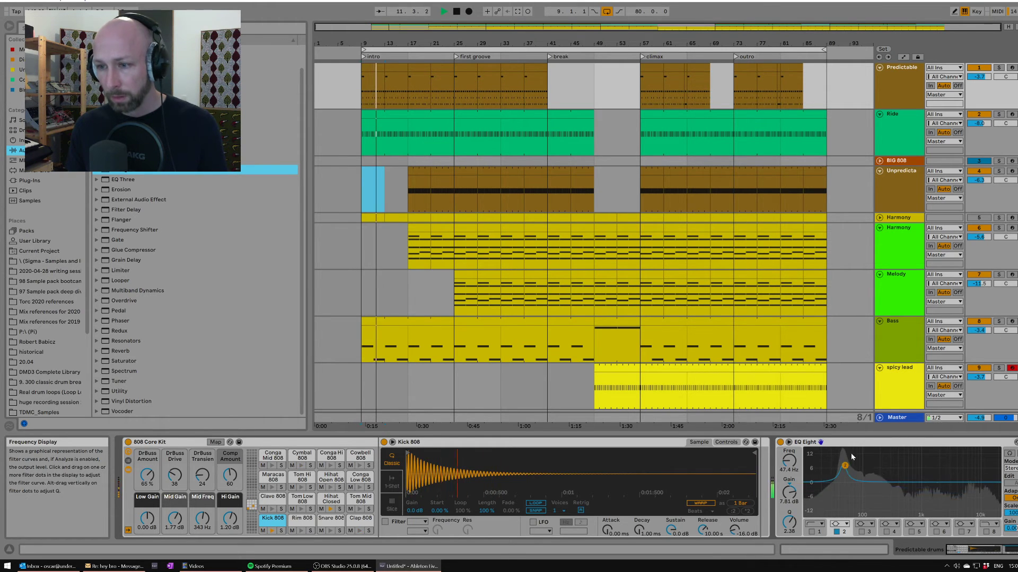
Raise the Master limiter's gain to 6.30 dB and lower the Master track volume to about -8.8 dB while playing.
{"action": "left_click", "coordinate": [871, 418]}
{"action": "key", "text": "space"}
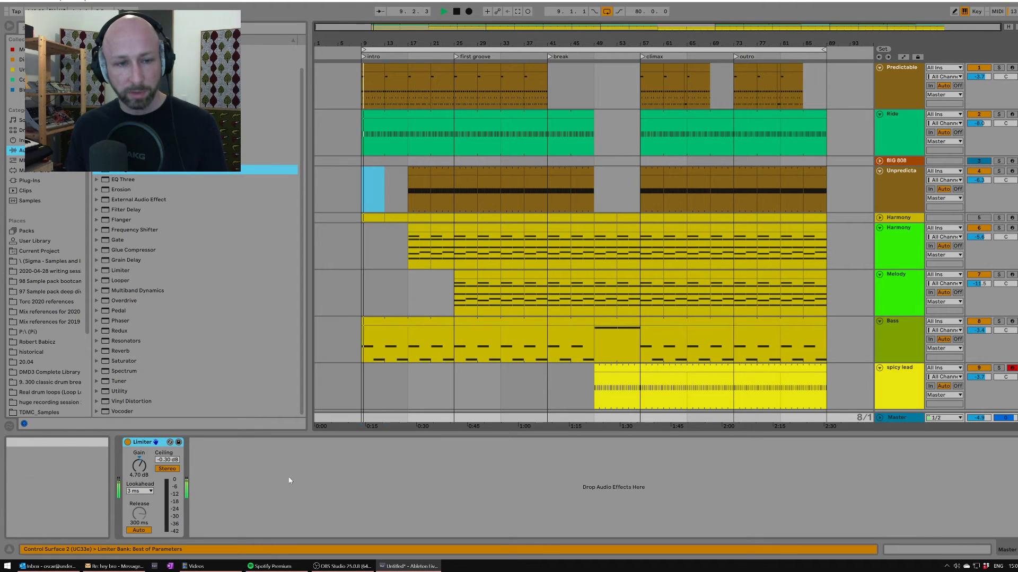
{"action": "left_click_drag", "start_coordinate": [139, 465], "coordinate": [142, 462]}
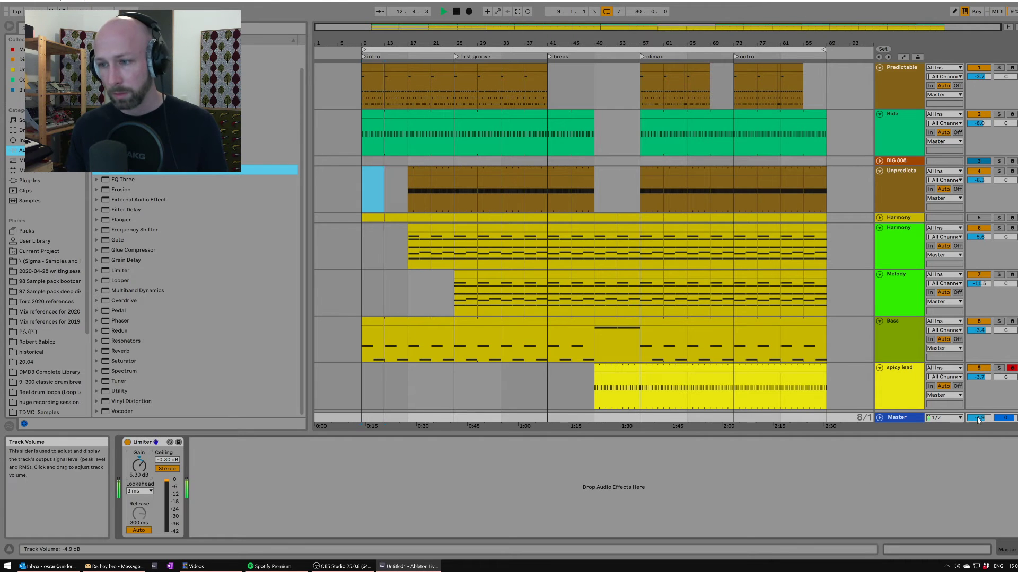
{"action": "left_click_drag", "start_coordinate": [979, 418], "coordinate": [979, 437]}
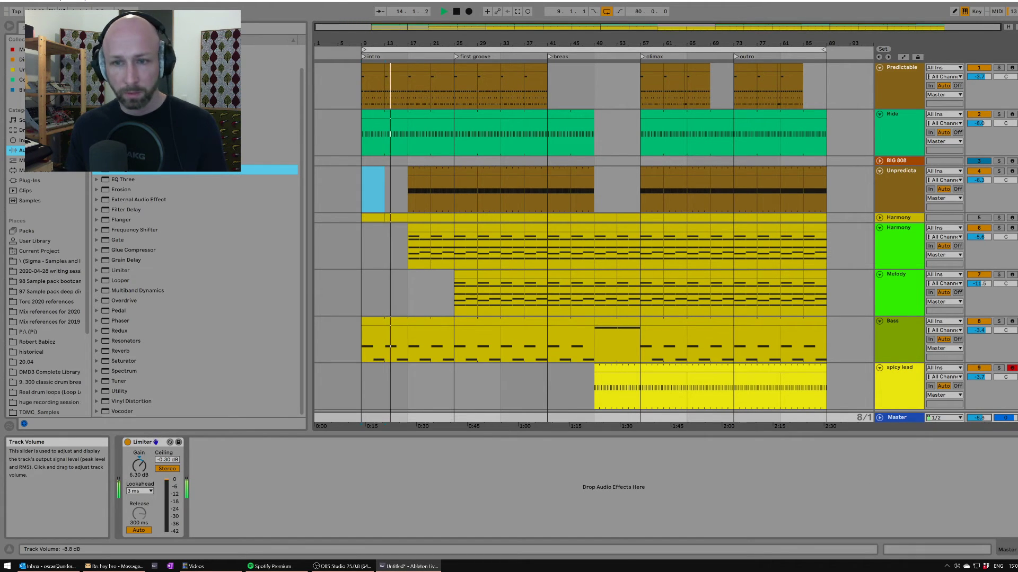
Compare the device chains of the Predictable and Unpredictable drum tracks and highlight the Predictable drums clips in bars 9 to 25.
{"action": "left_click", "coordinate": [892, 135]}
{"action": "left_click", "coordinate": [896, 83]}
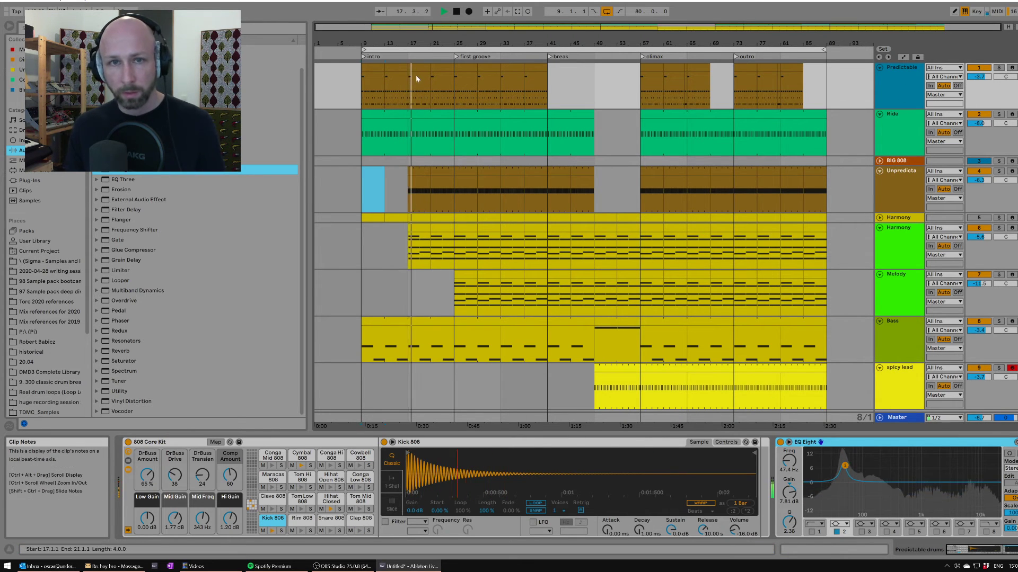
{"action": "left_click_drag", "start_coordinate": [372, 88], "coordinate": [454, 95]}
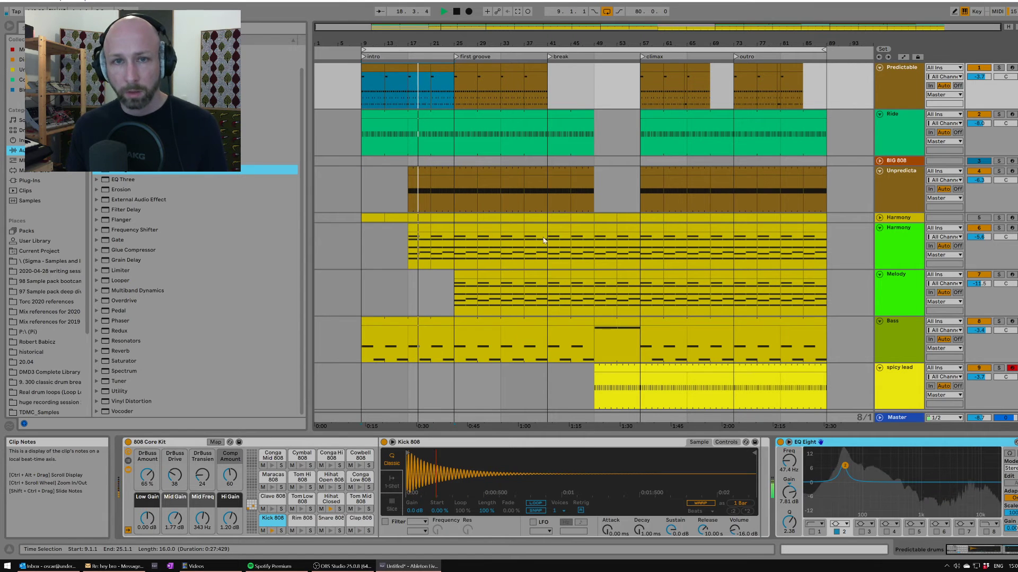
{"action": "key", "text": "space"}
{"action": "left_click", "coordinate": [872, 184]}
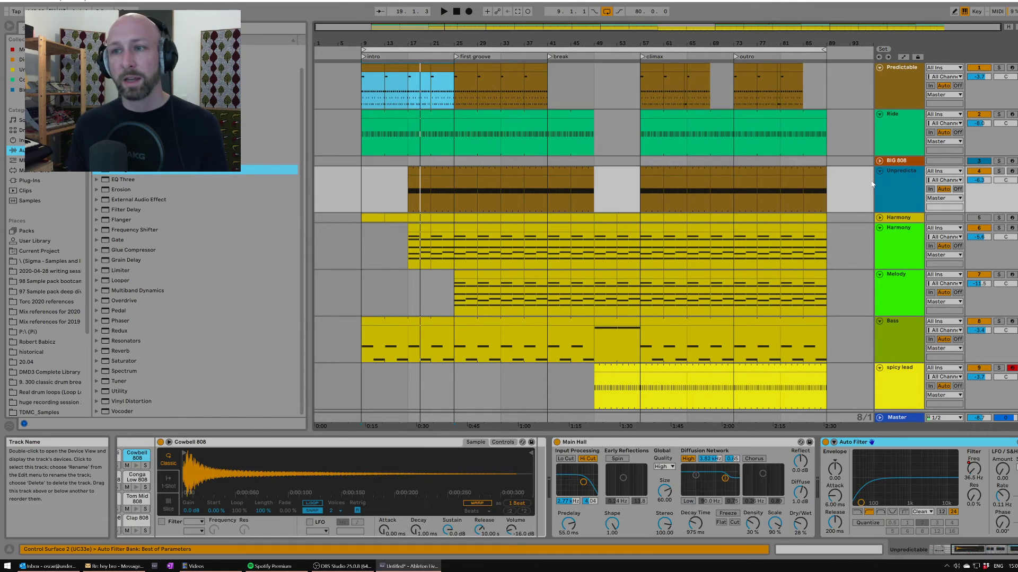
{"action": "left_click", "coordinate": [895, 76]}
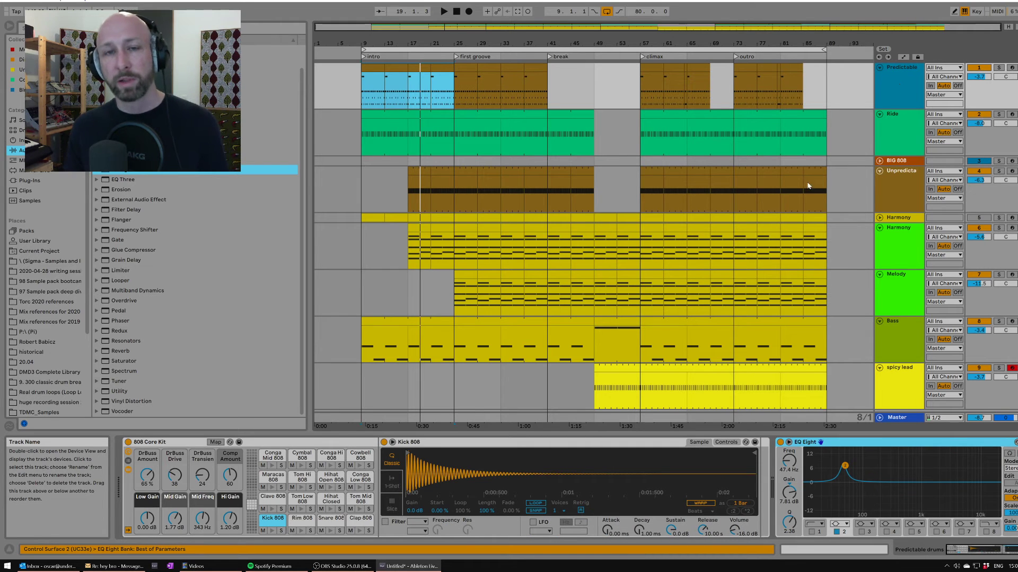
{"action": "left_click", "coordinate": [891, 193]}
{"action": "left_click", "coordinate": [896, 78]}
{"action": "left_click", "coordinate": [901, 177]}
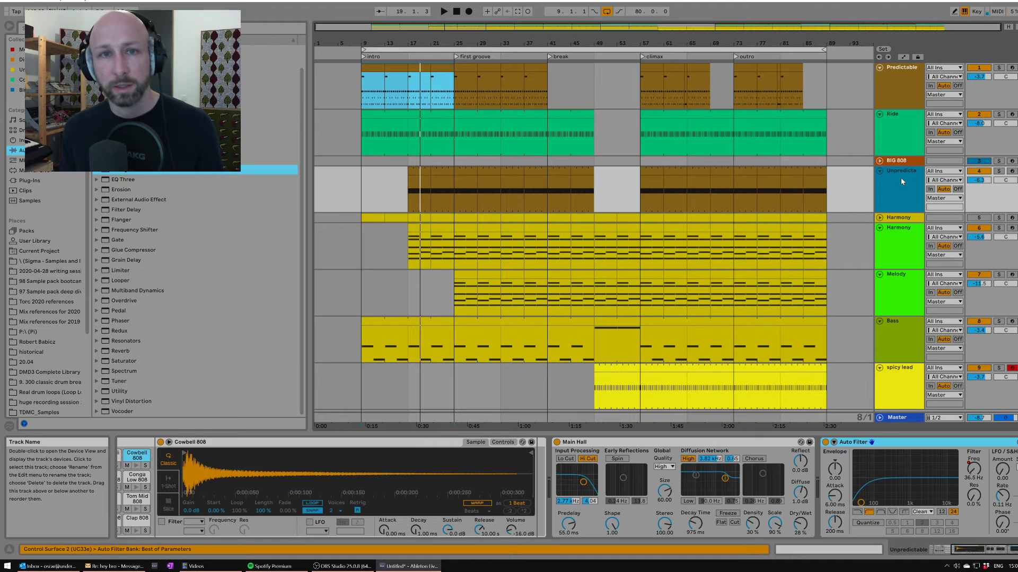
Play from bar 15 to hear the Unpredictable drums enter at bar 17.
{"action": "left_click", "coordinate": [401, 93]}
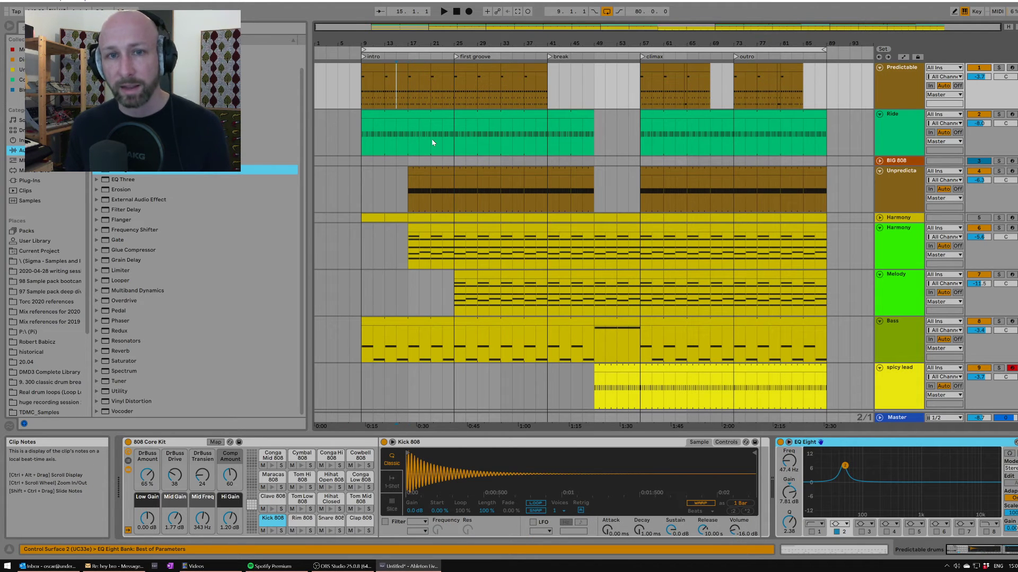
{"action": "key", "text": "space"}
{"action": "left_click", "coordinate": [908, 180]}
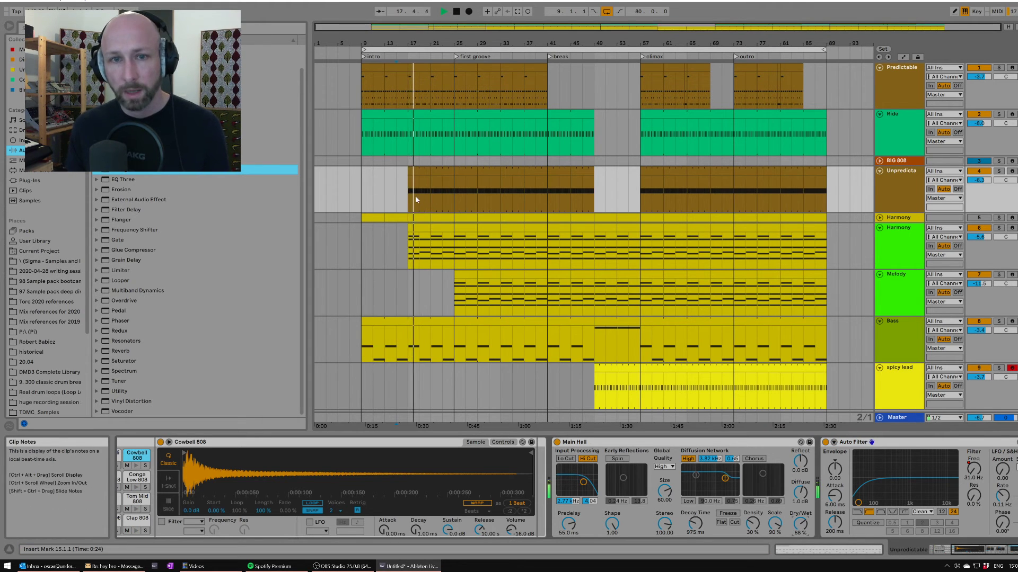
{"action": "key", "text": "space"}
Delete the Harmony clips in bars 17 to 25 and replay the intro from bar 15.
{"action": "mouse_move", "coordinate": [415, 197]}
{"action": "left_mouse_down"}
{"action": "mouse_move", "coordinate": [452, 254]}
{"action": "mouse_move", "coordinate": [410, 243]}
{"action": "left_mouse_up"}
{"action": "key", "text": "Delete"}
{"action": "left_click", "coordinate": [397, 244]}
{"action": "key", "text": "space"}
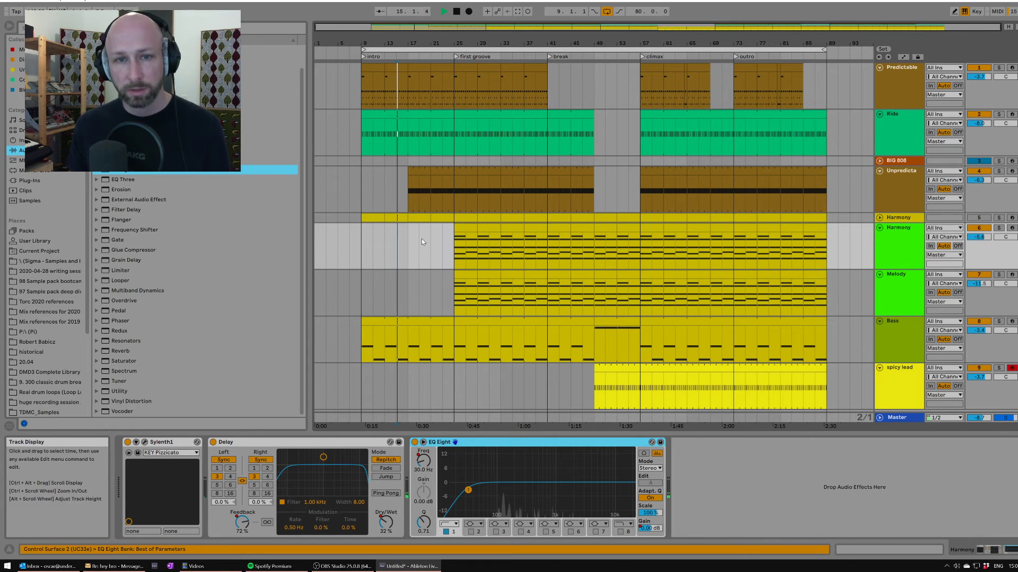
Automate the Bass EQ Eight's 1 Frequency at 375 Hz from the intro's start until about bar 17, play it from bar 9, and hide the automation.
{"action": "scroll", "coordinate": [376, 292], "scroll_direction": "down", "scroll_amount": 1}
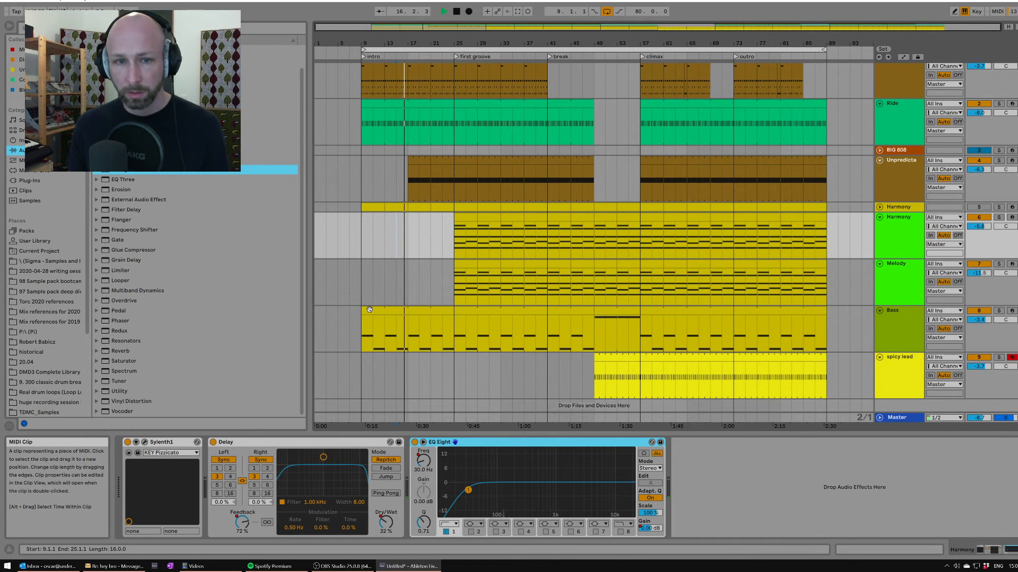
{"action": "left_click", "coordinate": [911, 323]}
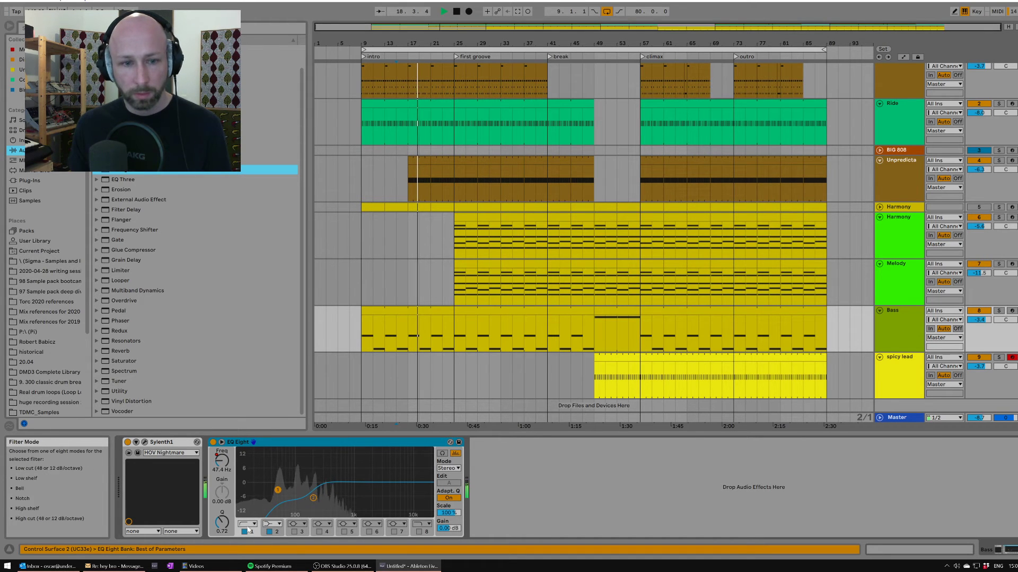
{"action": "key", "text": "a"}
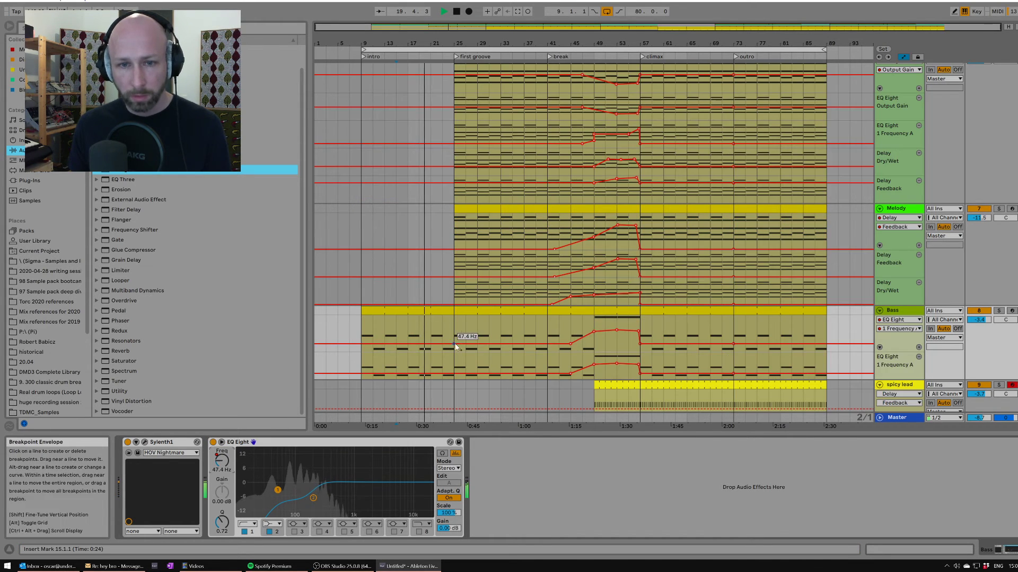
{"action": "left_click_drag", "start_coordinate": [407, 347], "coordinate": [405, 335]}
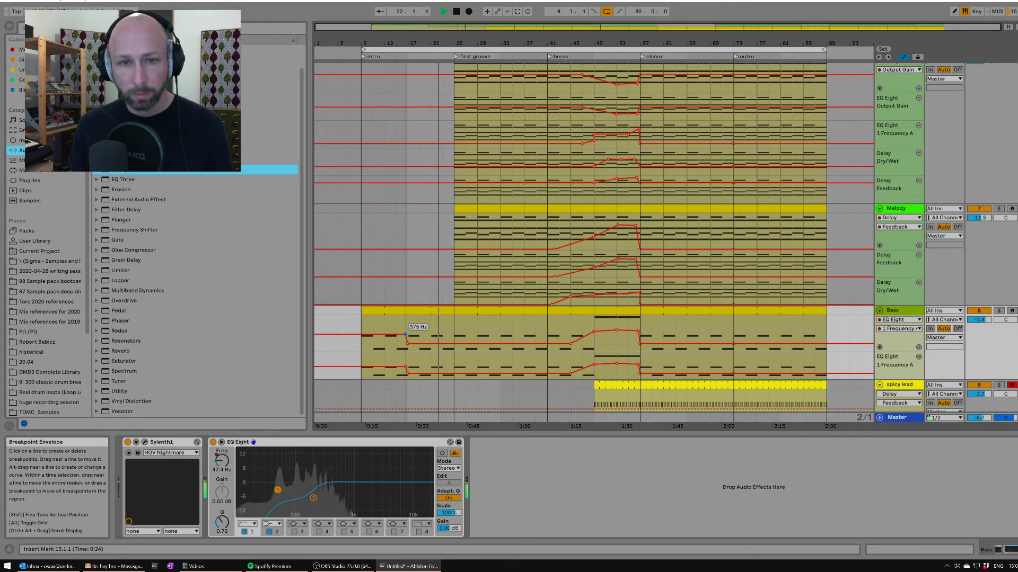
{"action": "left_click", "coordinate": [363, 344]}
{"action": "key", "text": "space"}
{"action": "key", "text": "space"}
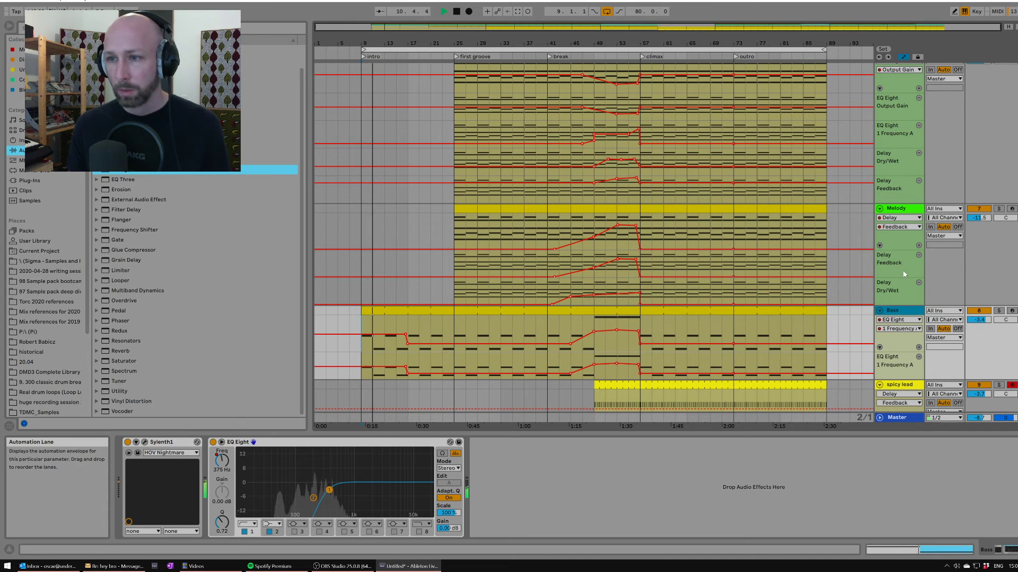
{"action": "left_click", "coordinate": [899, 211]}
{"action": "key", "text": "a"}
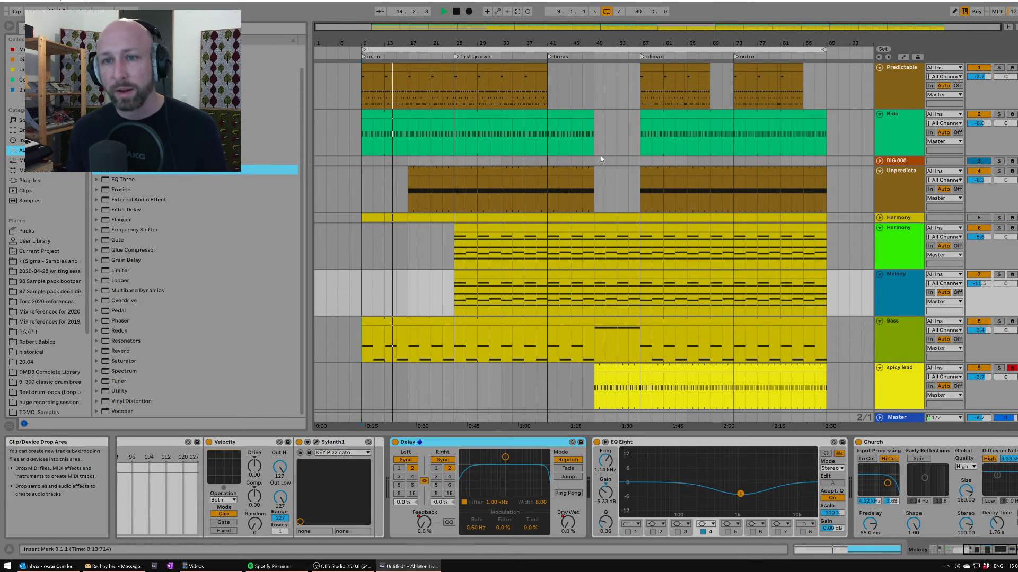
Play the thinned-out intro from bar 15 to judge how the layers build across bar 17.
{"action": "left_click_drag", "start_coordinate": [602, 141], "coordinate": [630, 184]}
{"action": "key", "text": "Delete"}
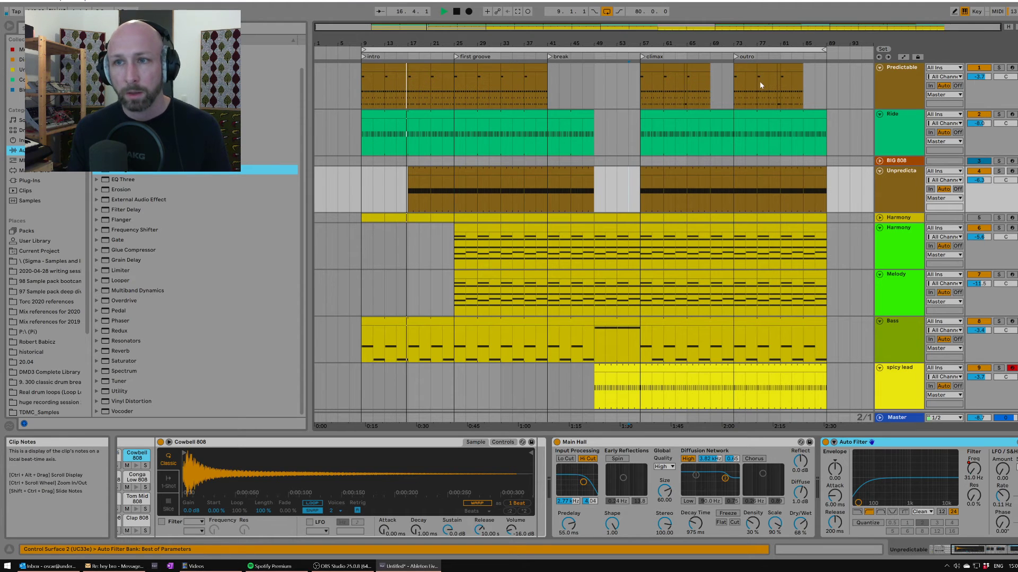
{"action": "key", "text": "space"}
{"action": "left_click", "coordinate": [778, 70]}
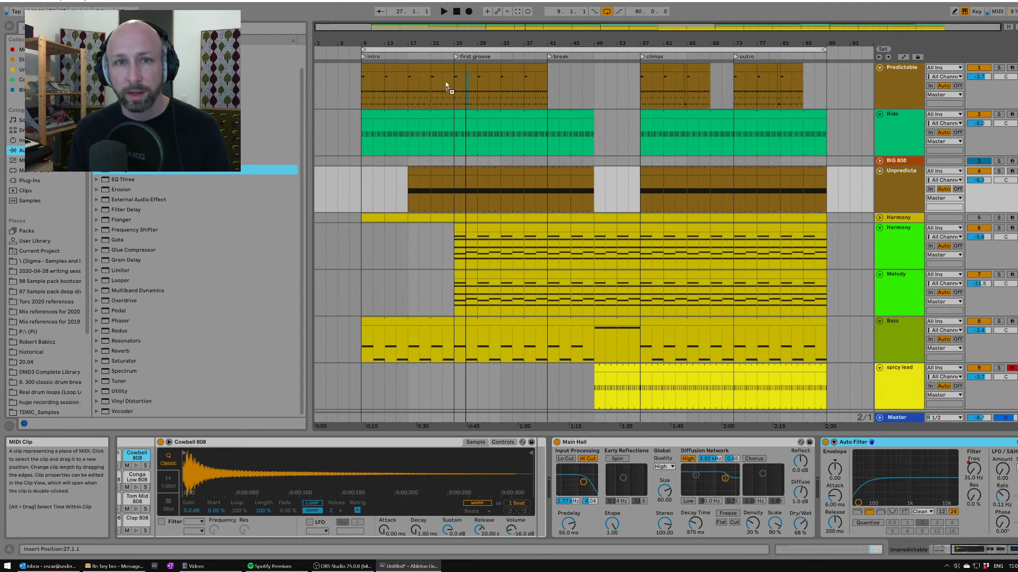
{"action": "left_click", "coordinate": [400, 79]}
{"action": "key", "text": "space"}
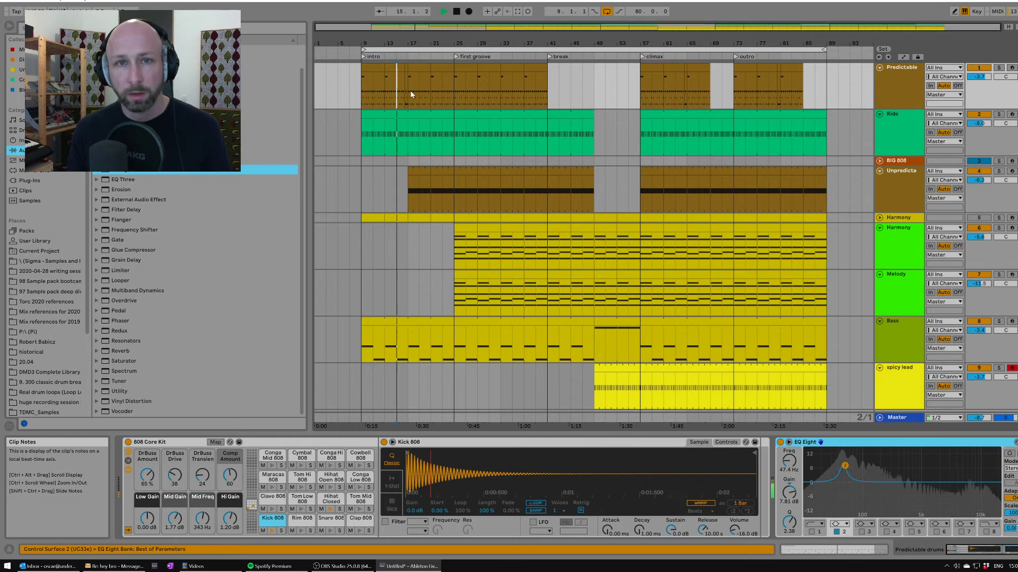
{"action": "left_click", "coordinate": [685, 68]}
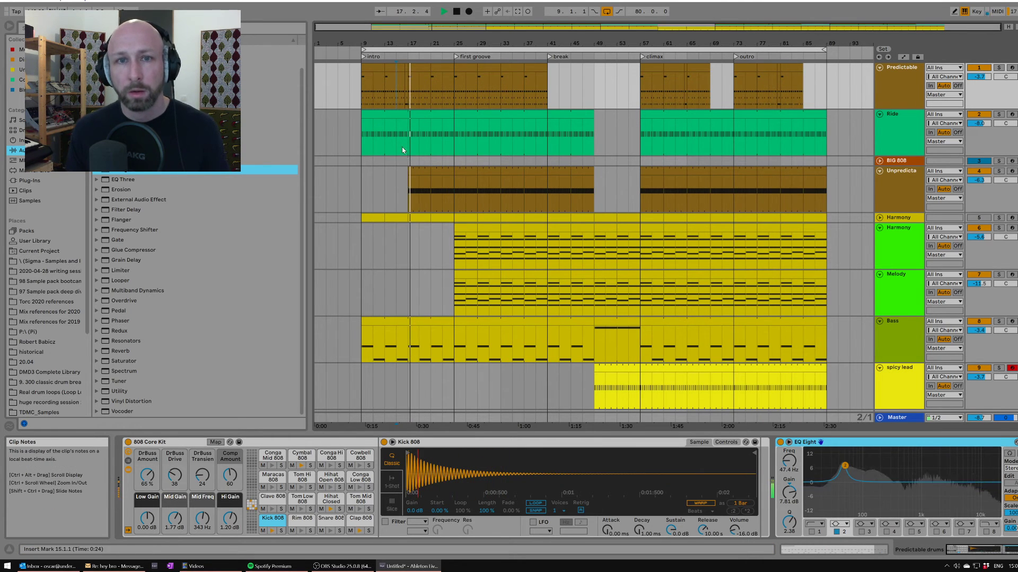
{"action": "left_click_drag", "start_coordinate": [405, 147], "coordinate": [453, 139]}
{"action": "left_click", "coordinate": [453, 139]}
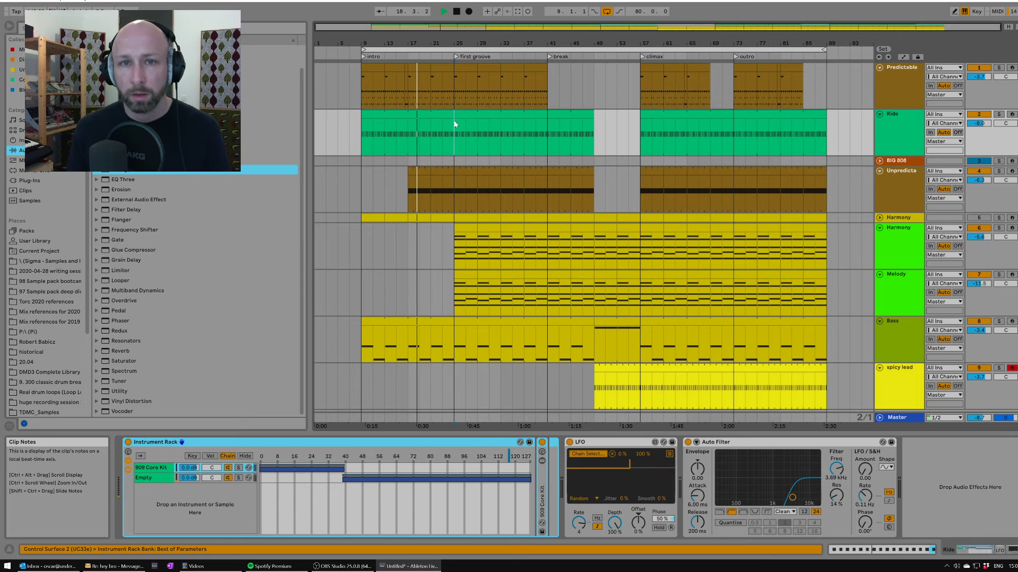
{"action": "key", "text": "space"}
Open the Predictable drums clip in bars 9 to 13 and bring its kick notes into view.
{"action": "left_click", "coordinate": [400, 65]}
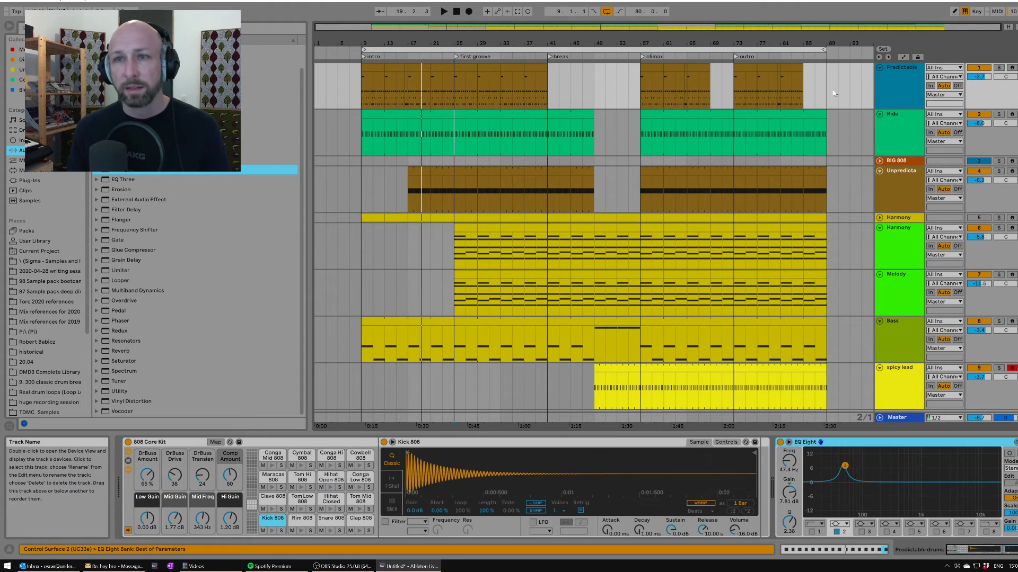
{"action": "double_click", "coordinate": [365, 71]}
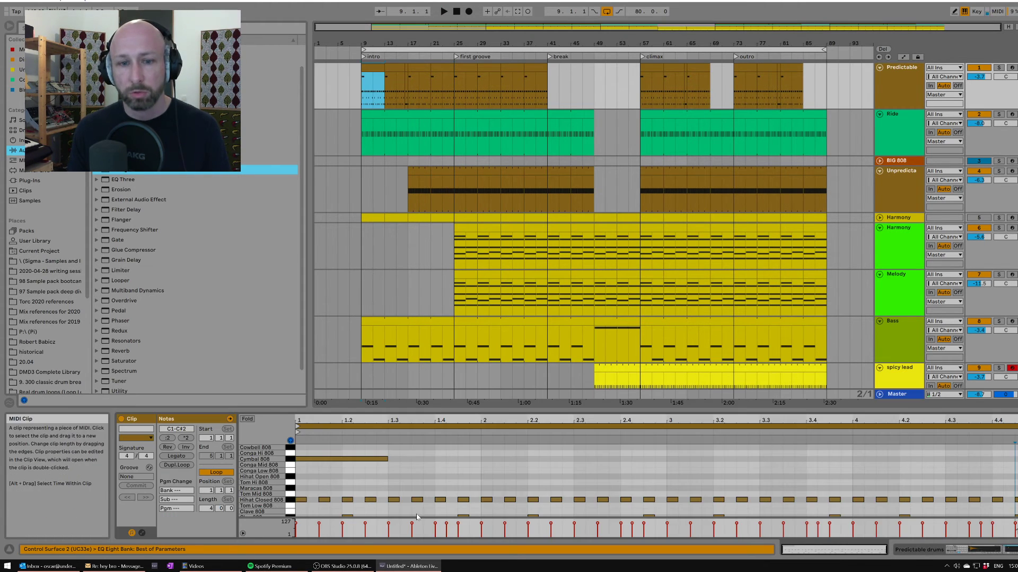
{"action": "scroll", "coordinate": [841, 489], "scroll_direction": "down", "scroll_amount": 2}
{"action": "scroll", "coordinate": [841, 489], "scroll_direction": "up", "scroll_amount": 1}
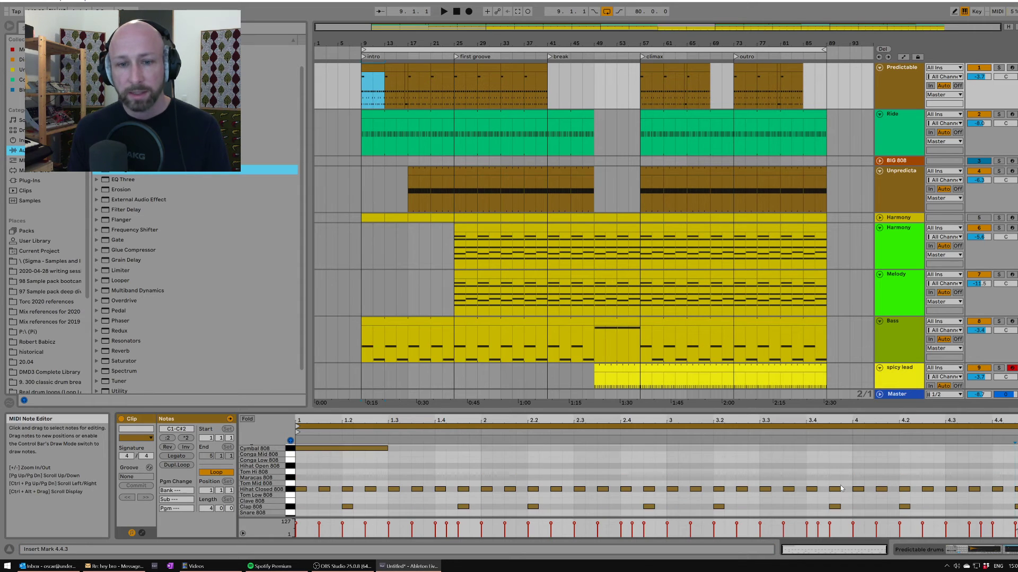
{"action": "scroll", "coordinate": [842, 489], "scroll_direction": "down", "scroll_amount": 2}
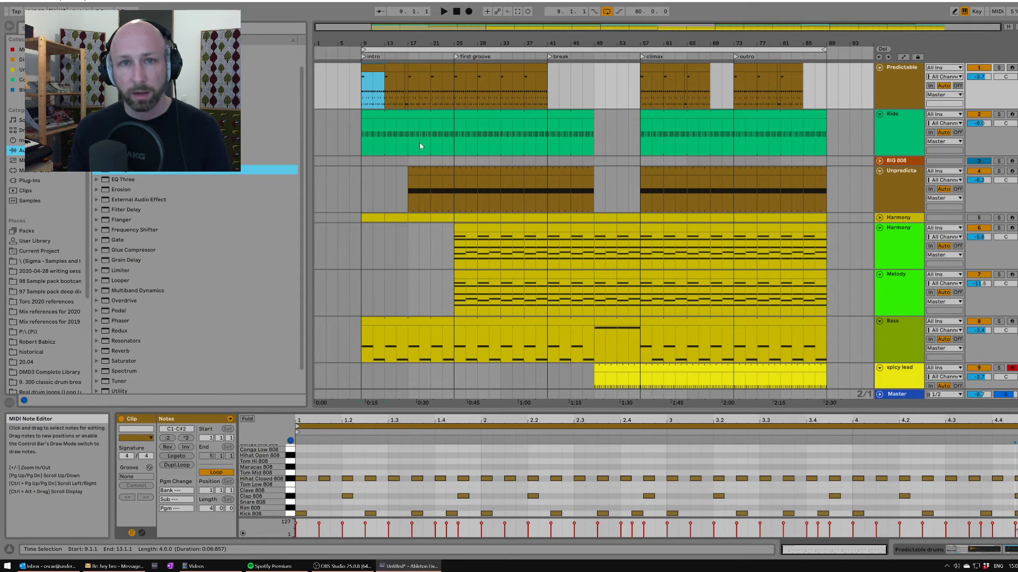
Select all closed hi-hat notes in the Predictable drums clip, play the intro from bar 9, and open the Ride clip.
{"action": "left_click", "coordinate": [896, 80]}
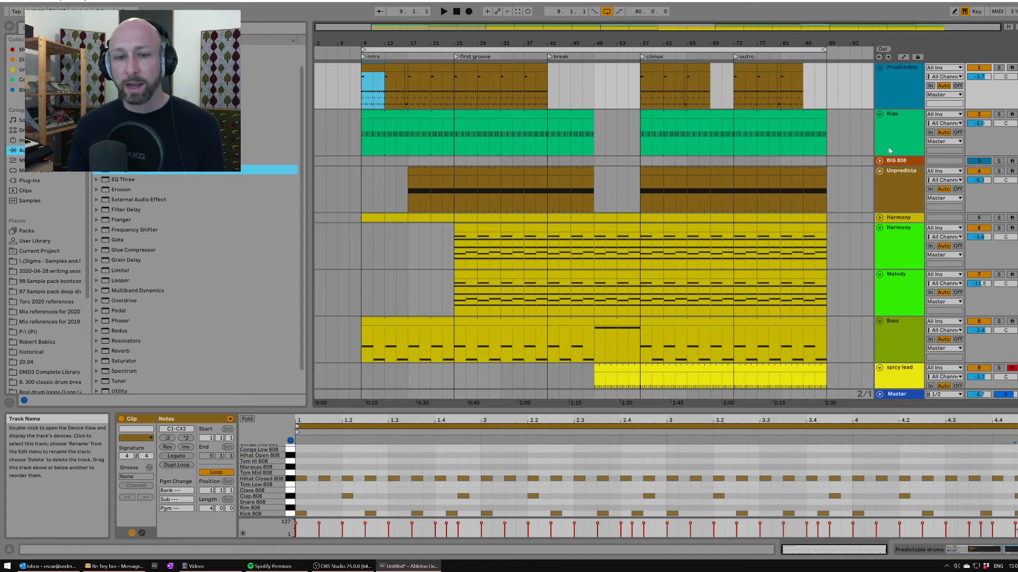
{"action": "left_click", "coordinate": [291, 480]}
{"action": "left_click", "coordinate": [291, 480]}
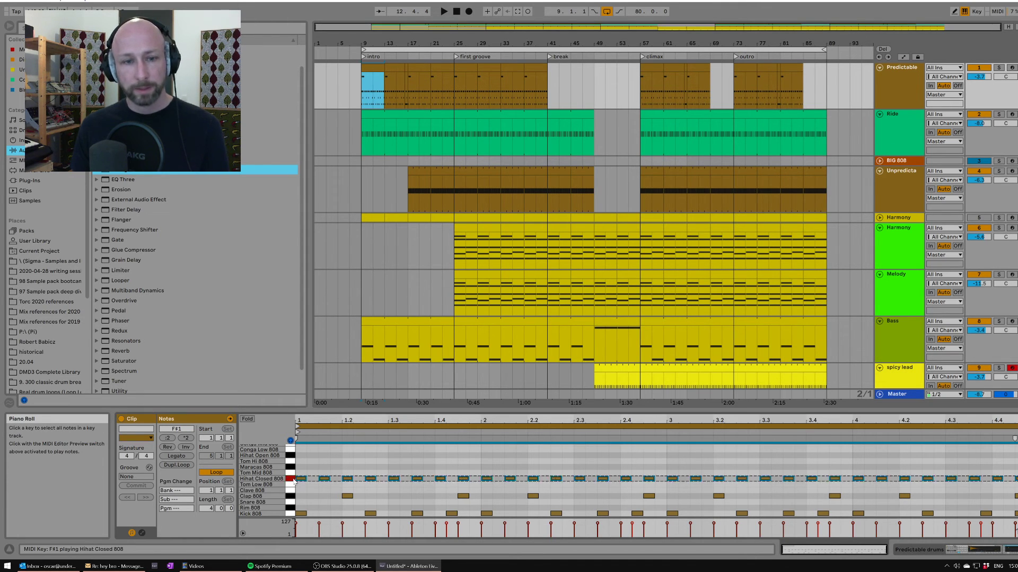
{"action": "key", "text": "space"}
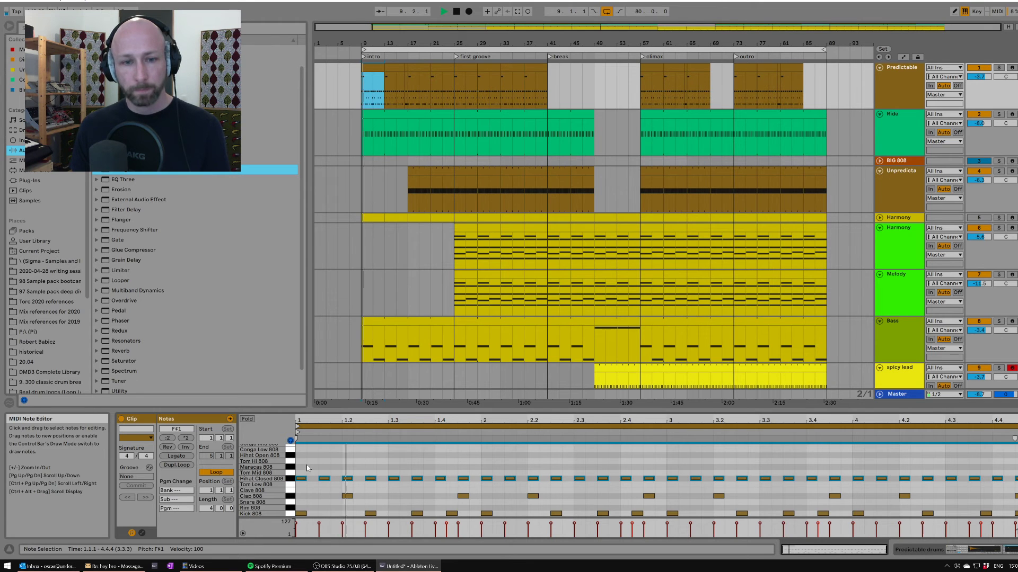
{"action": "double_click", "coordinate": [367, 91]}
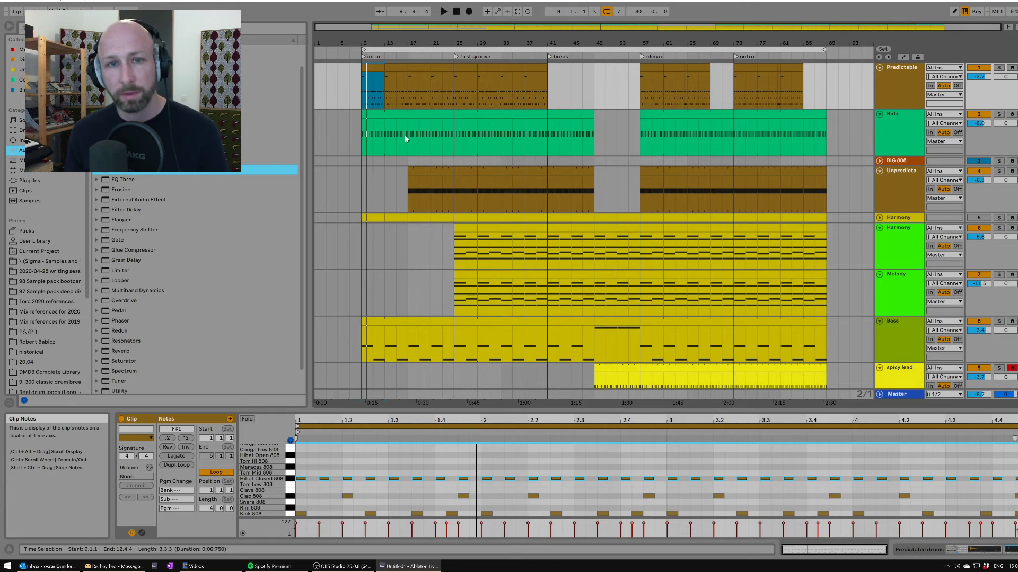
{"action": "left_click", "coordinate": [391, 134]}
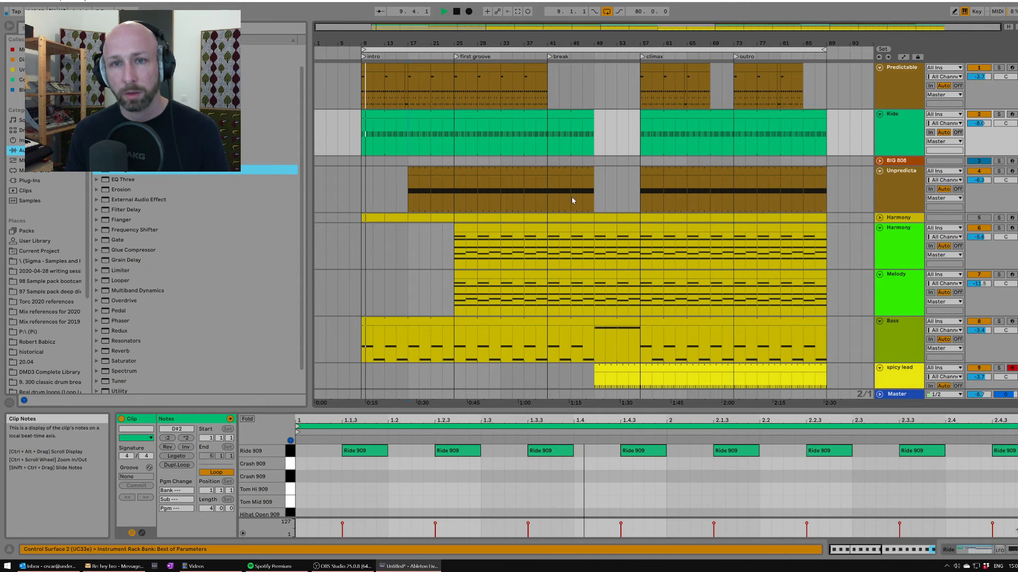
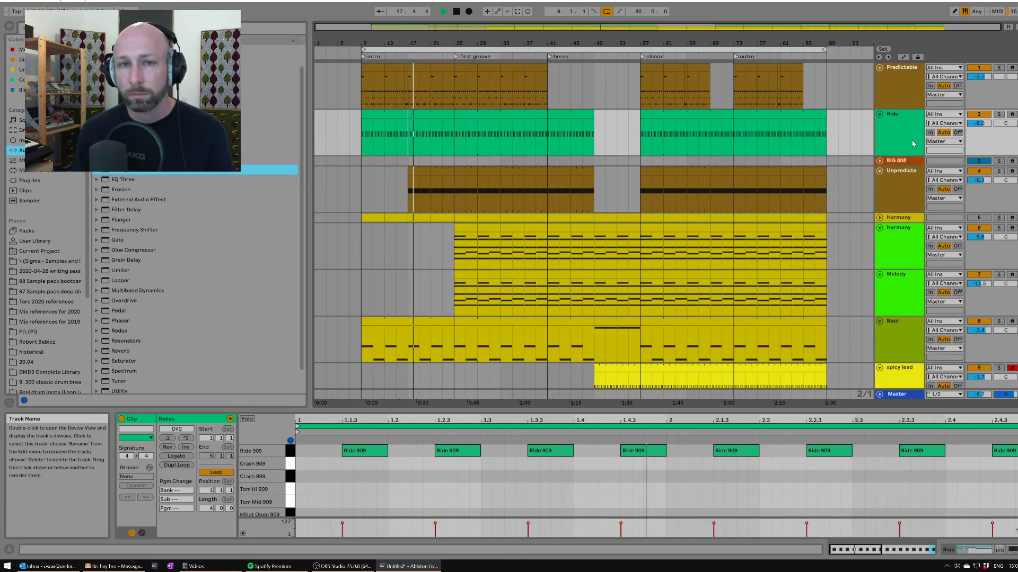
Inspect the Unpredictable track's 808 Core Kit, selecting its Cowbell 808 pad and showing the kit's chain list.
{"action": "left_click", "coordinate": [902, 197]}
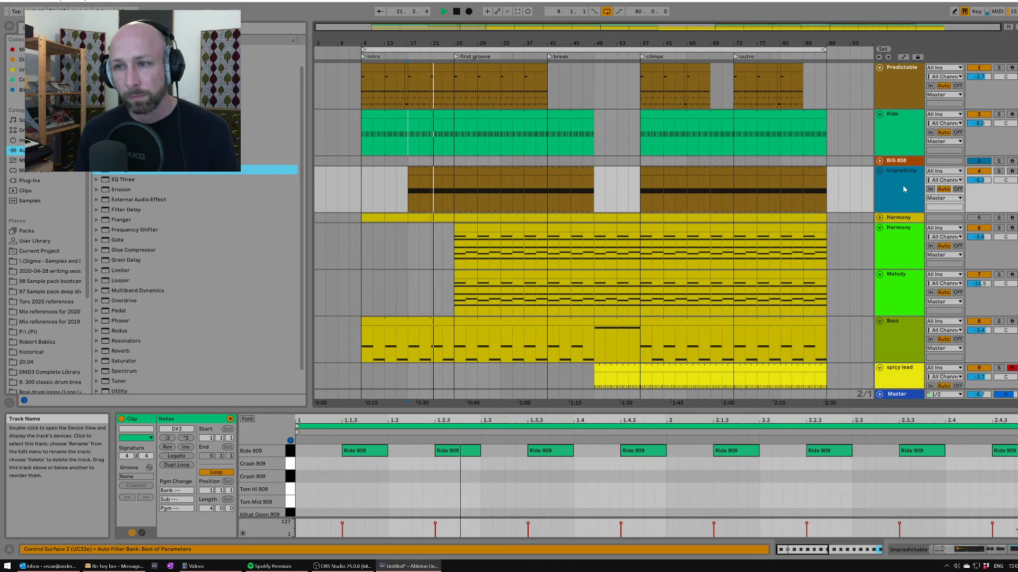
{"action": "left_click", "coordinate": [1002, 553]}
{"action": "left_click_drag", "start_coordinate": [1001, 552], "coordinate": [965, 551]}
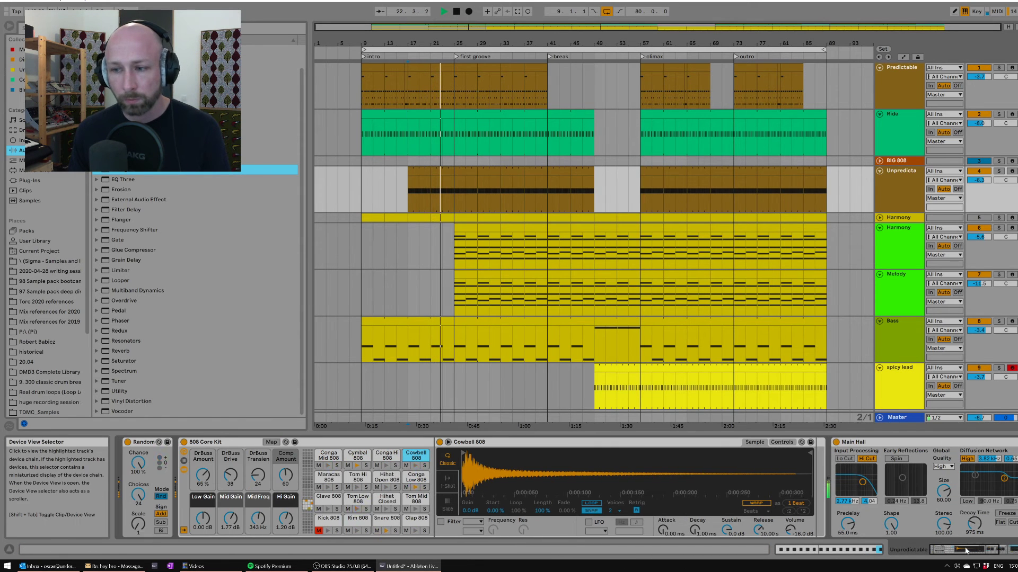
{"action": "left_click", "coordinate": [415, 456]}
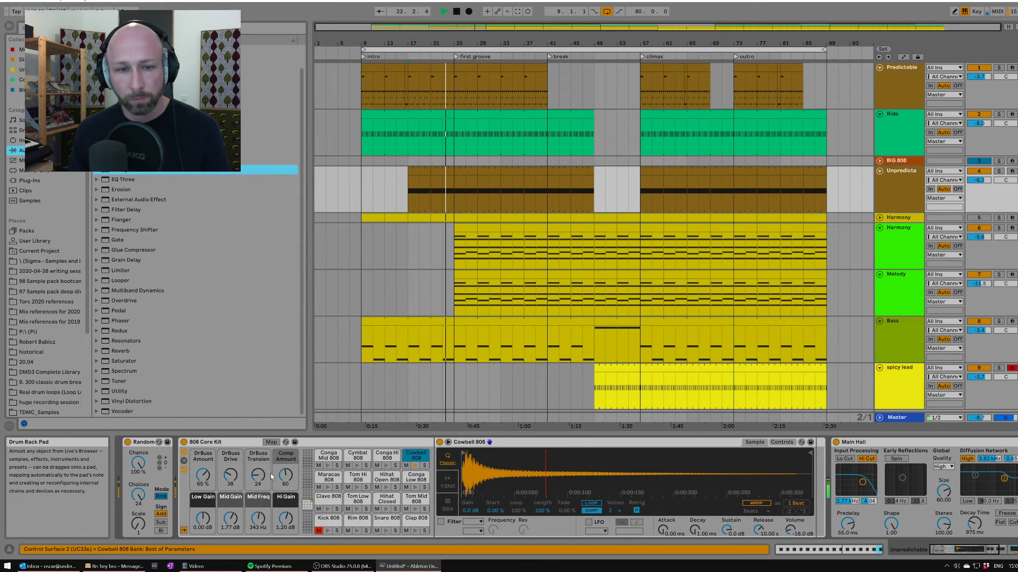
{"action": "left_click", "coordinate": [183, 465]}
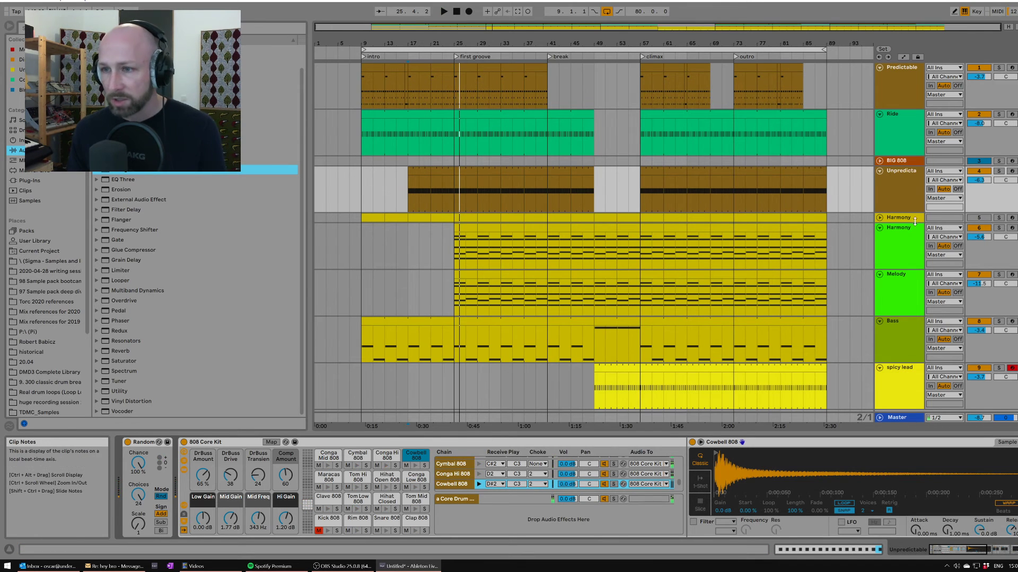
Lower the green Harmony track's volume to -10.0 dB.
{"action": "left_click", "coordinate": [995, 238]}
{"action": "left_click", "coordinate": [984, 238]}
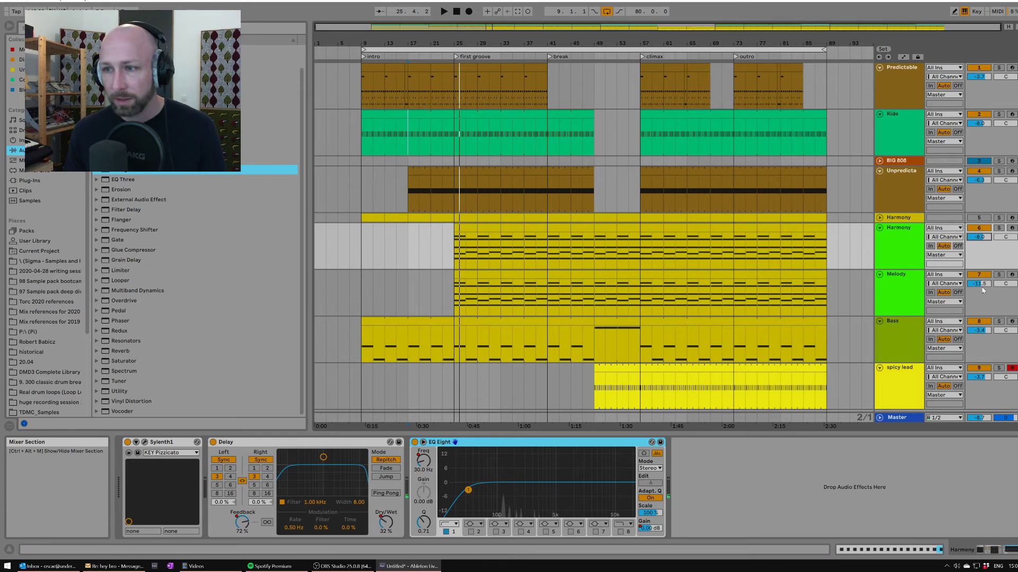
{"action": "left_click_drag", "start_coordinate": [981, 238], "coordinate": [981, 240]}
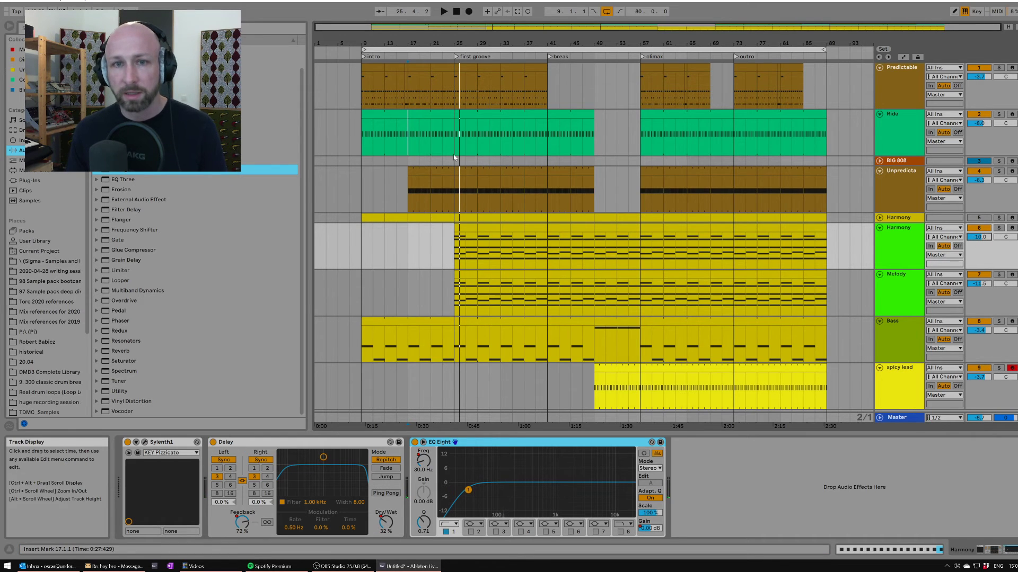
Play from bar 23 and balance the two green tracks, setting Harmony's volume to -13.6 dB and Melody's to -12.6 dB.
{"action": "left_click", "coordinate": [488, 171]}
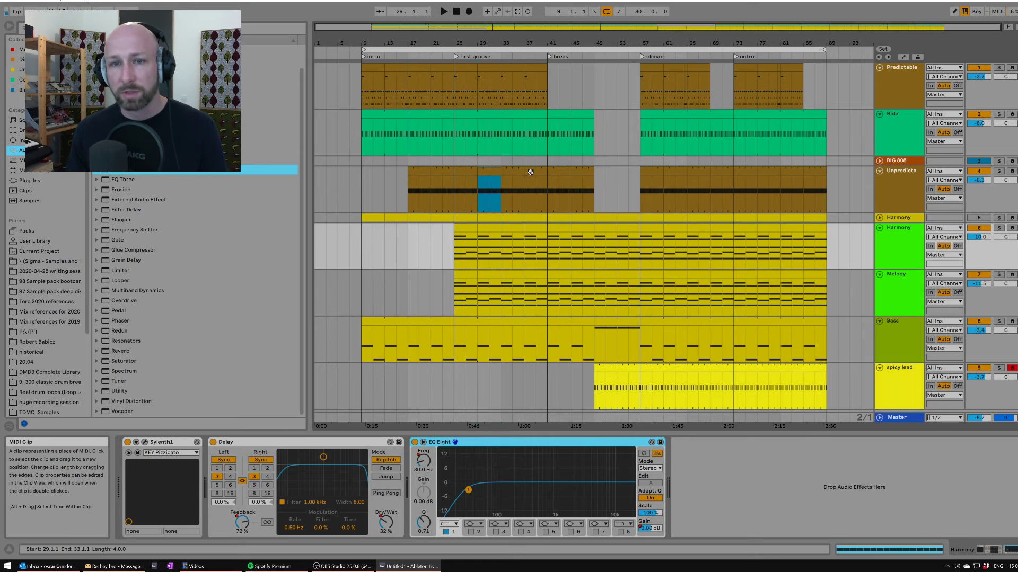
{"action": "left_click", "coordinate": [883, 184]}
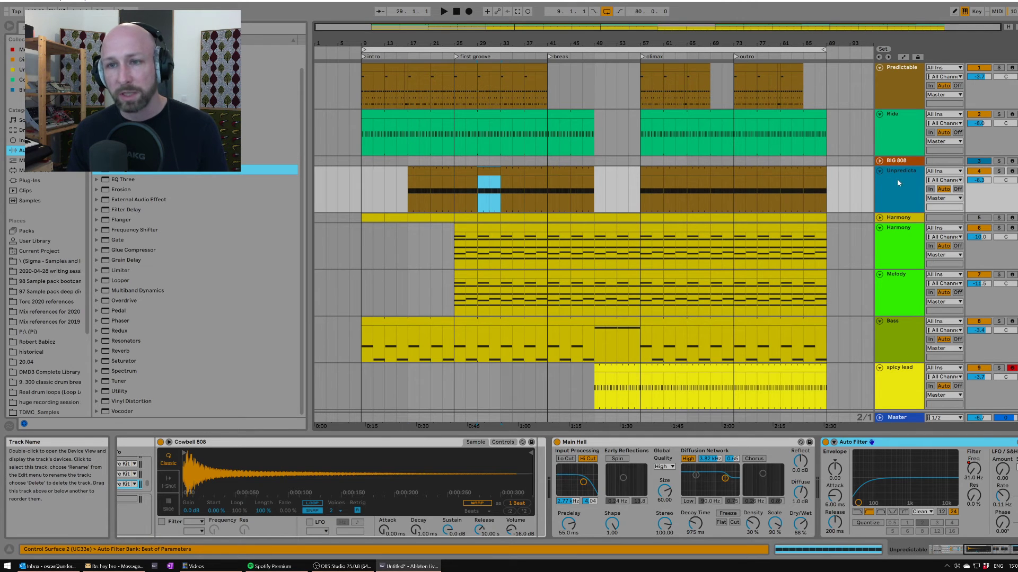
{"action": "left_click", "coordinate": [441, 245]}
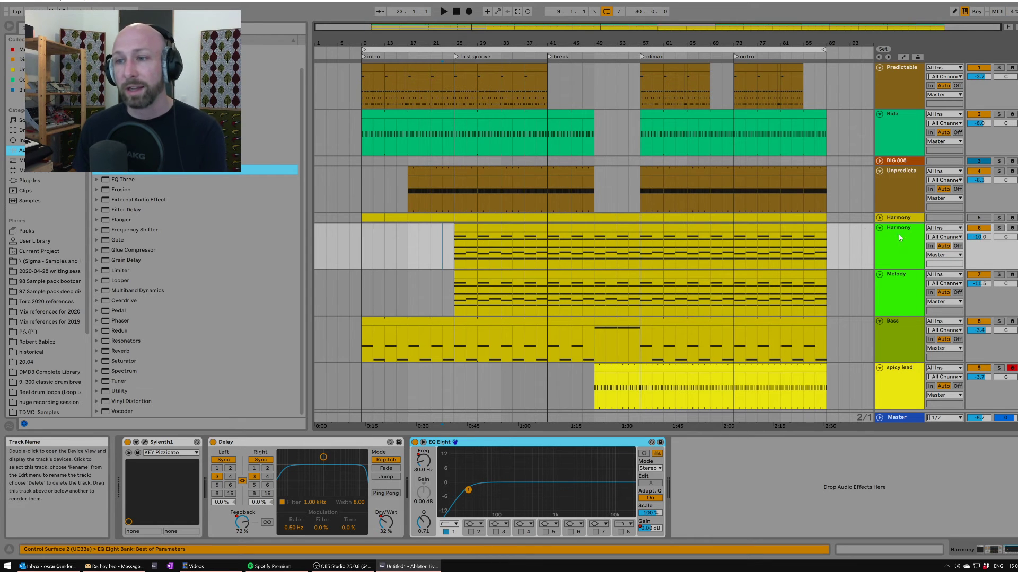
{"action": "key", "text": "space"}
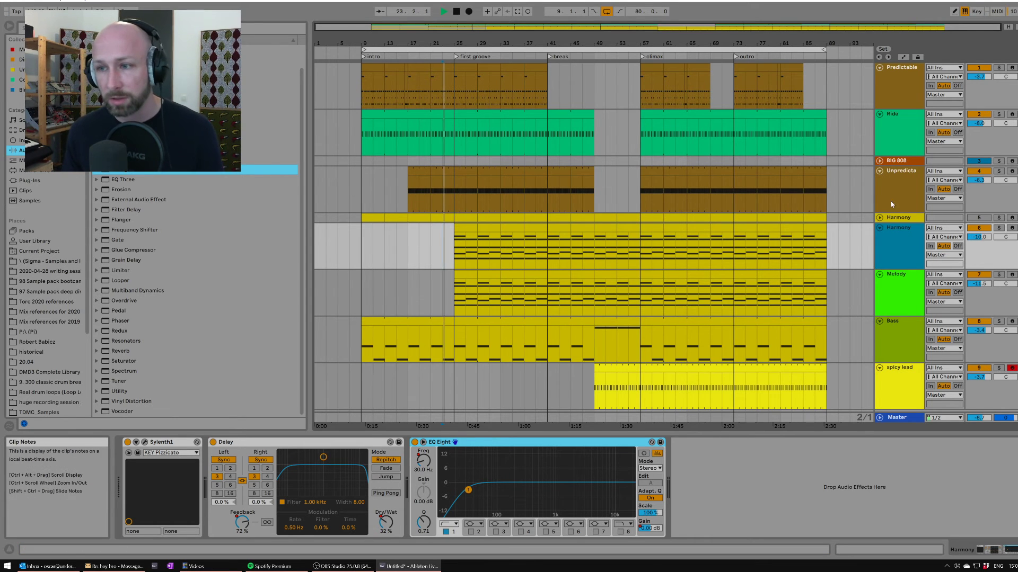
{"action": "left_click", "coordinate": [903, 282]}
{"action": "left_click", "coordinate": [907, 250]}
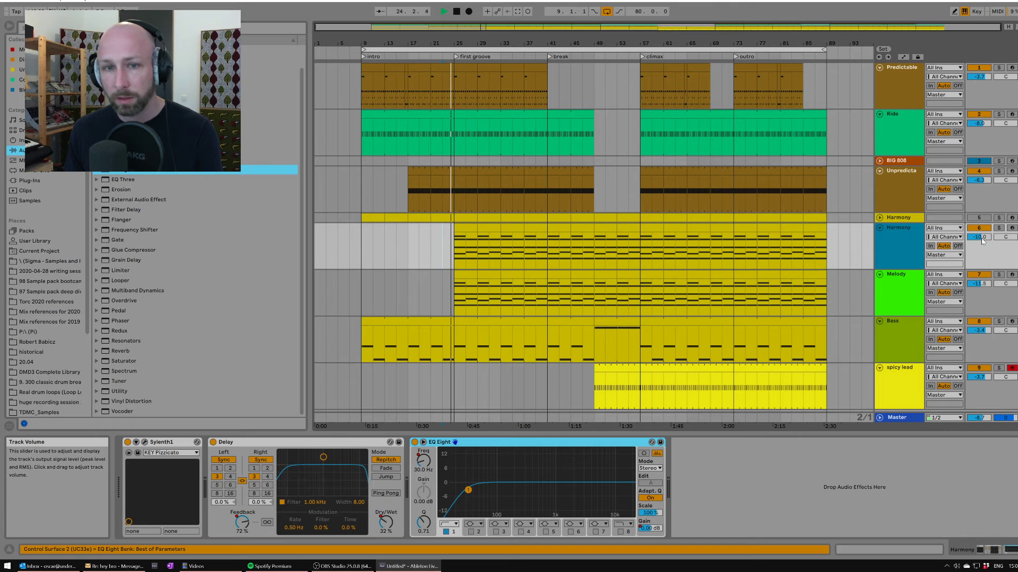
{"action": "left_click_drag", "start_coordinate": [981, 242], "coordinate": [979, 283]}
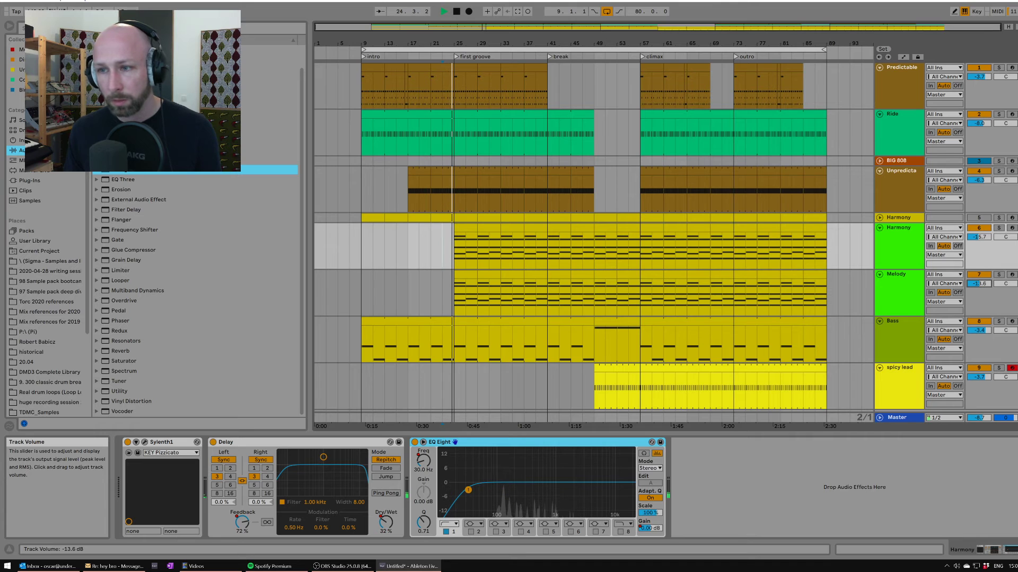
{"action": "left_click_drag", "start_coordinate": [979, 237], "coordinate": [979, 234]}
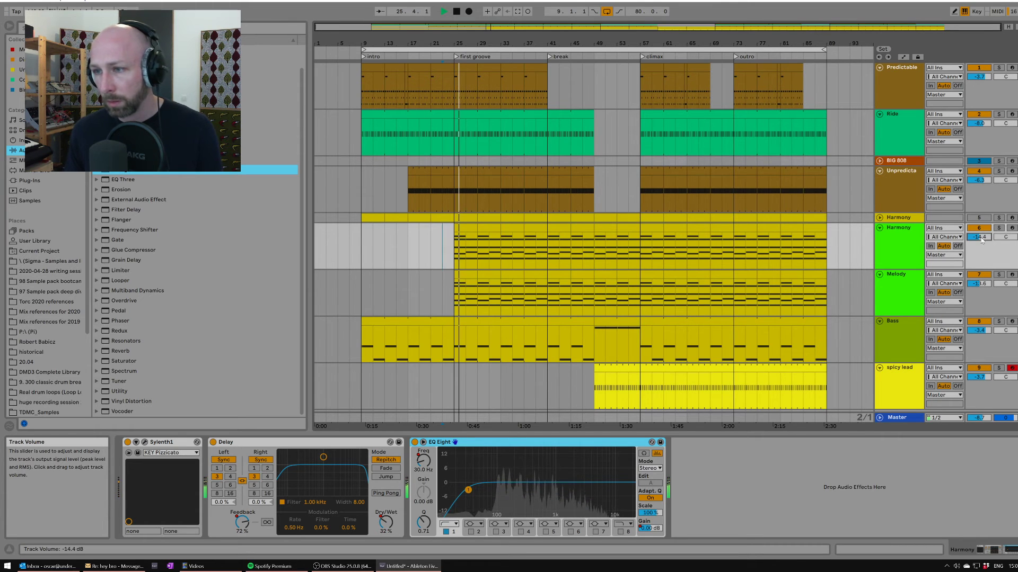
{"action": "left_click_drag", "start_coordinate": [979, 285], "coordinate": [979, 282]}
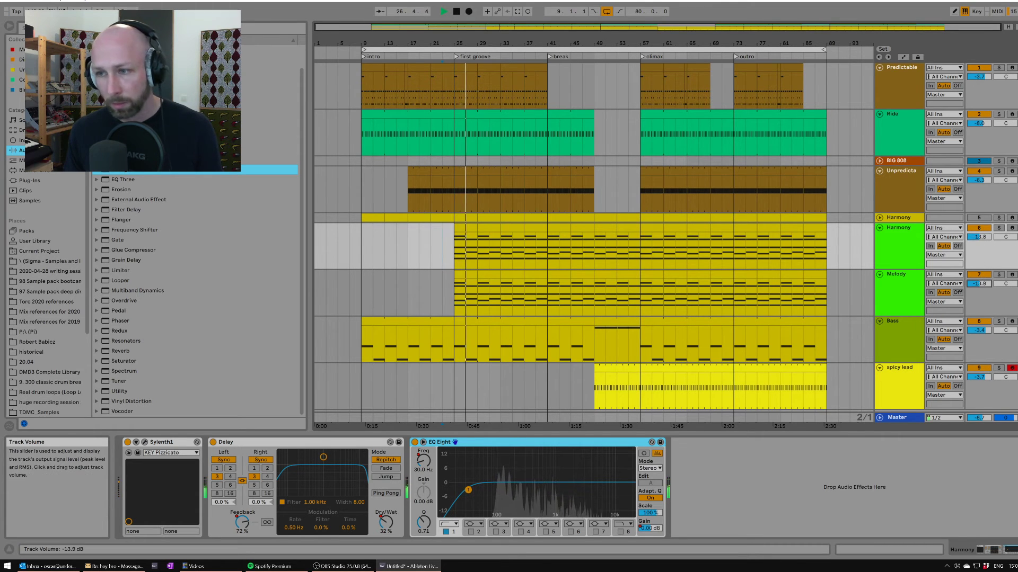
{"action": "left_click_drag", "start_coordinate": [975, 240], "coordinate": [975, 239]}
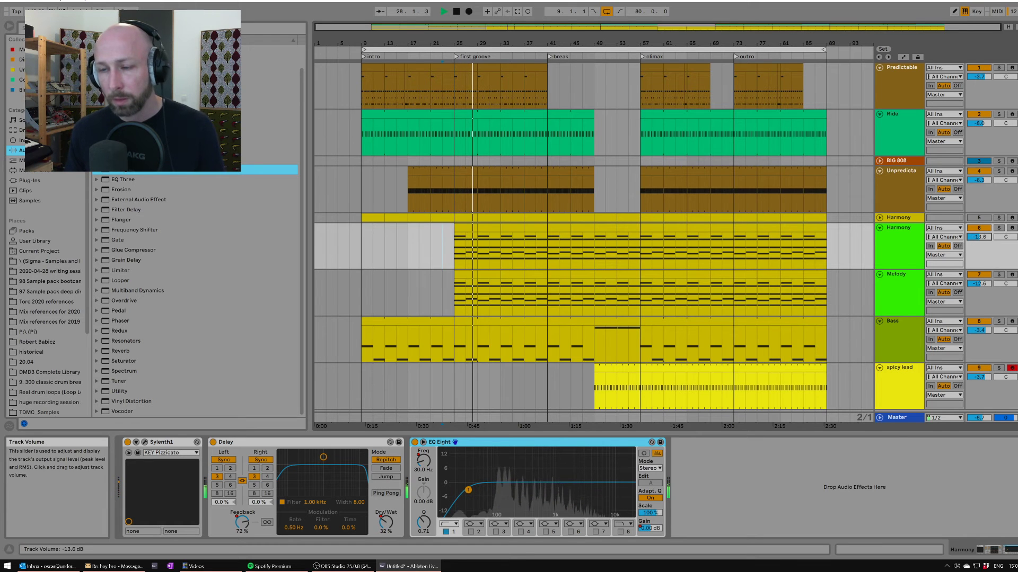
In Harmony's EQ Eight, enable band 4 as a -3.35 dB cut at 132 Hz and band 5 as a gentle boost above 1 kHz.
{"action": "left_click", "coordinate": [917, 245]}
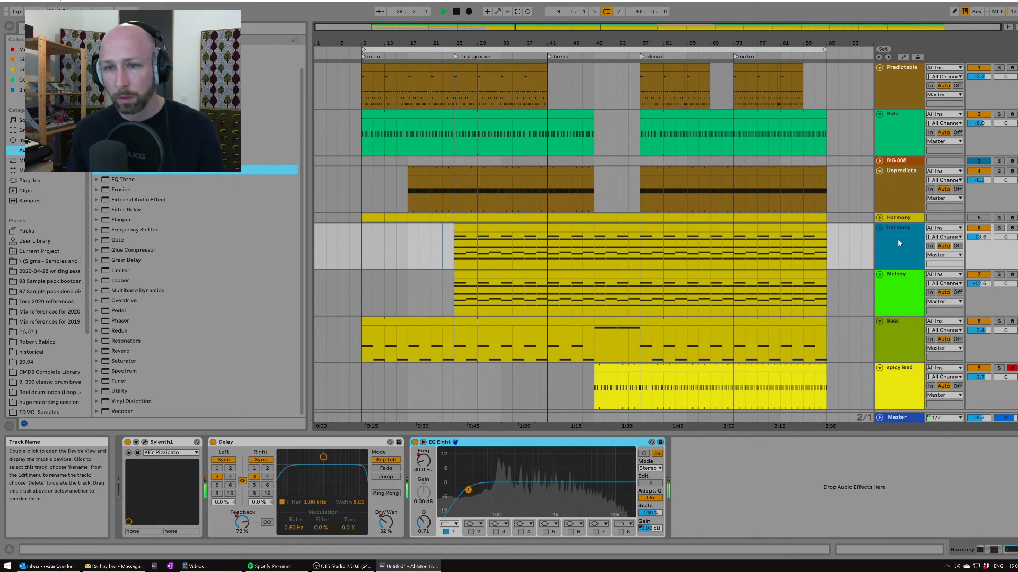
{"action": "double_click", "coordinate": [897, 240]}
{"action": "left_click", "coordinate": [520, 532]}
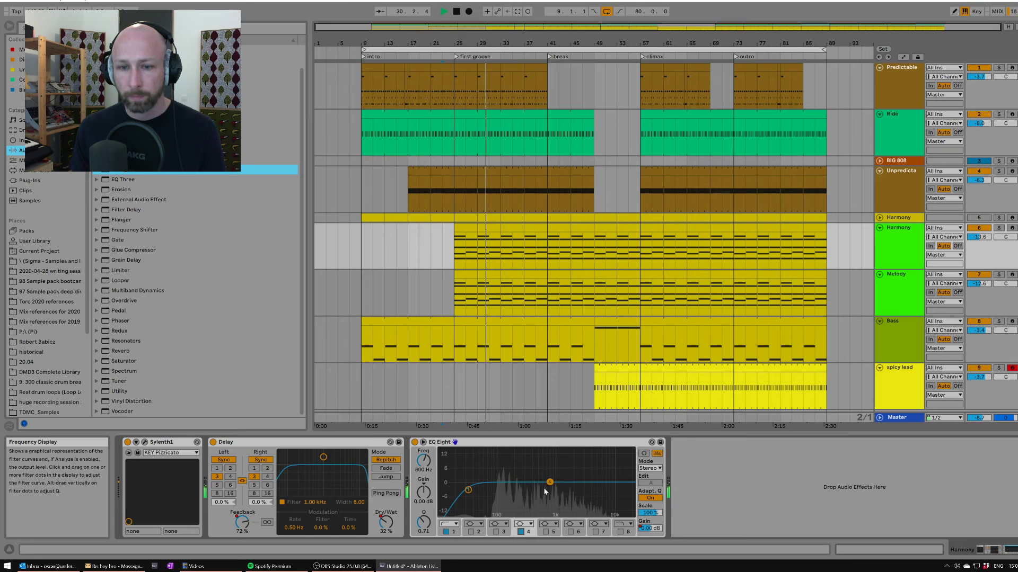
{"action": "left_click_drag", "start_coordinate": [543, 488], "coordinate": [505, 487]}
{"action": "left_click", "coordinate": [545, 532]}
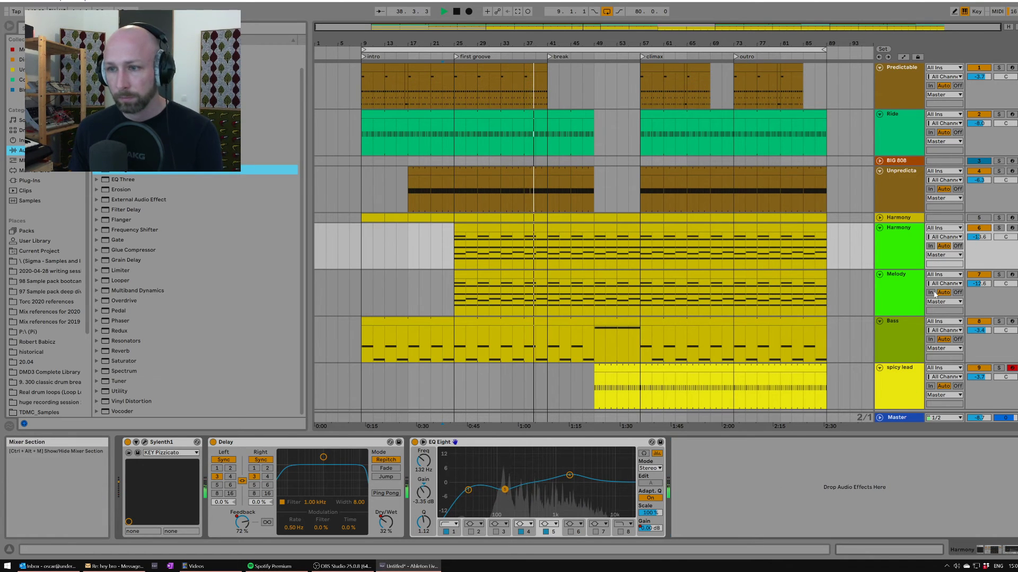
Add a band 3 cut of -4.83 dB at 147 Hz to the Melody track's EQ Eight.
{"action": "left_click", "coordinate": [898, 281]}
{"action": "scroll", "coordinate": [546, 525], "scroll_direction": "right", "scroll_amount": 3}
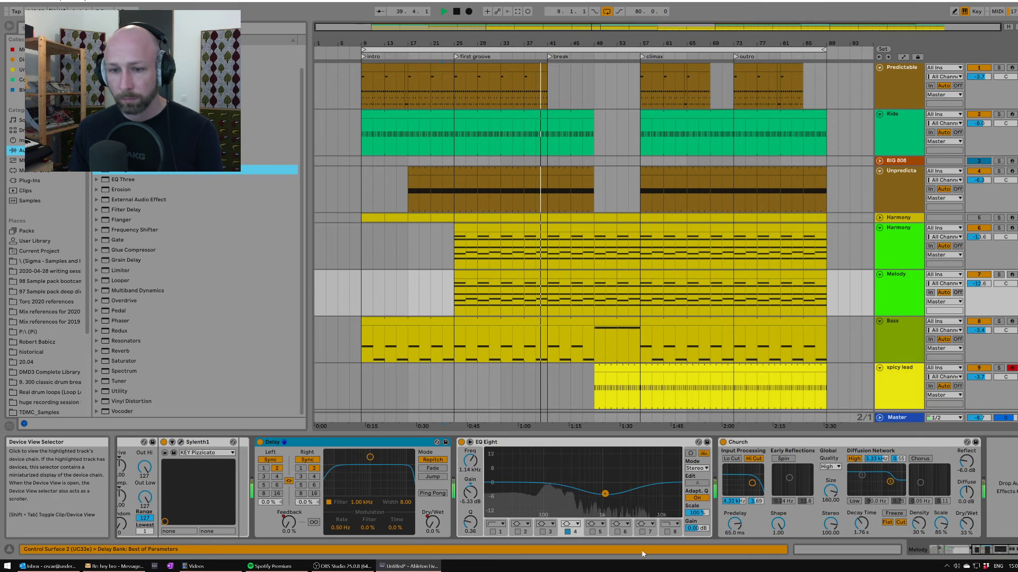
{"action": "left_click_drag", "start_coordinate": [579, 482], "coordinate": [553, 493]}
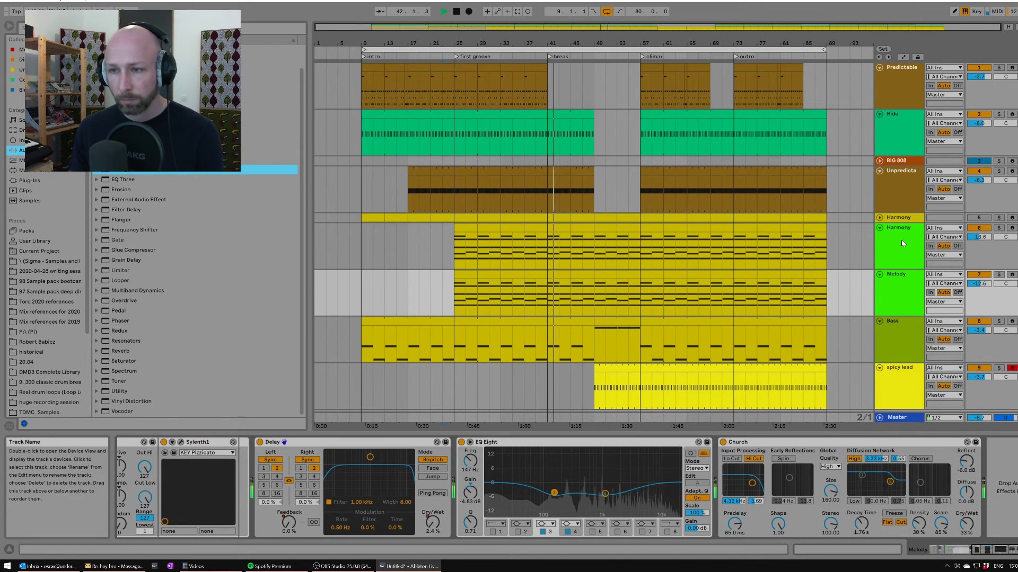
Raise Melody's volume to -8.6 dB and set its Church reverb to 46% Dry/Wet with a 3.46 s decay time.
{"action": "left_click", "coordinate": [904, 290]}
{"action": "left_click_drag", "start_coordinate": [981, 284], "coordinate": [980, 277]}
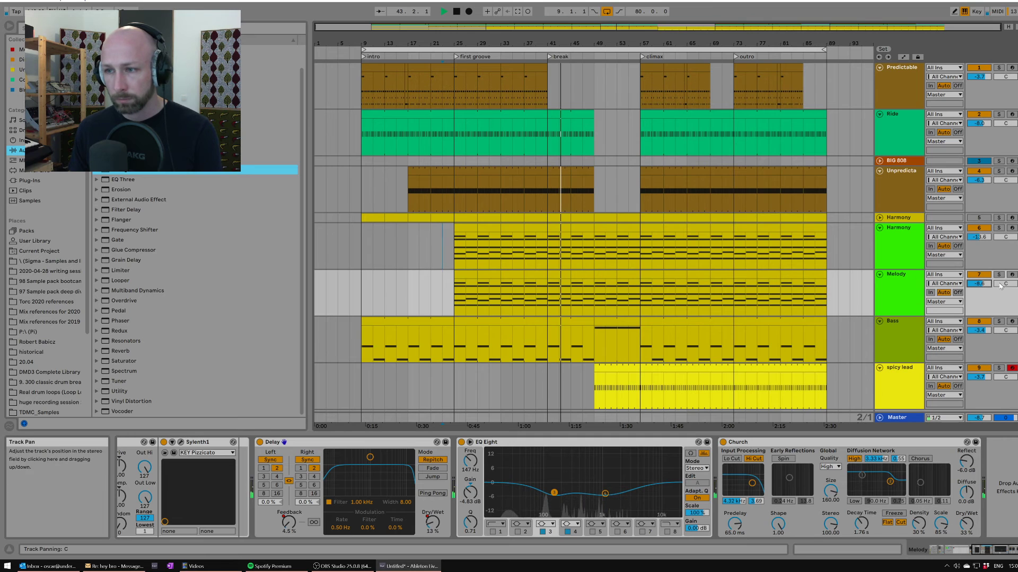
{"action": "left_click_drag", "start_coordinate": [954, 521], "coordinate": [953, 517]}
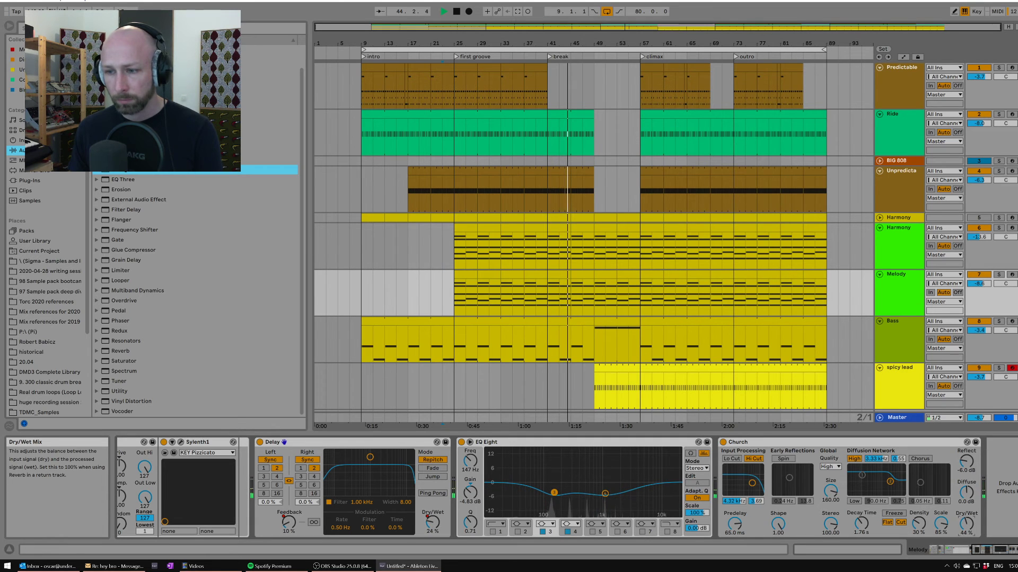
{"action": "left_click_drag", "start_coordinate": [862, 525], "coordinate": [865, 525]}
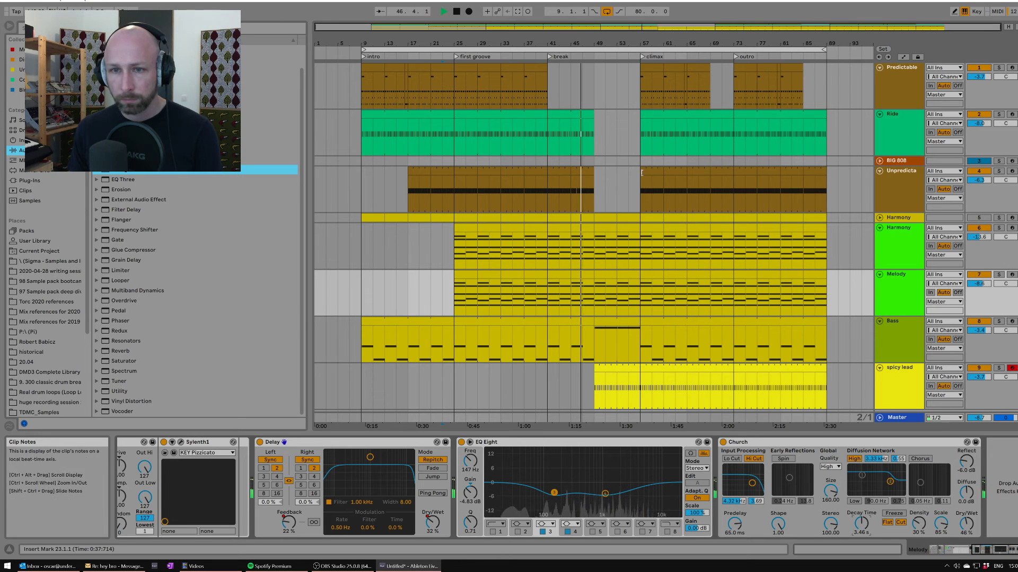
Listen from the break into the climax, inspecting the spicy lead and Bass devices and selecting the Bass clip in bars 49 to 57.
{"action": "scroll", "coordinate": [710, 188], "scroll_direction": "down", "scroll_amount": 2}
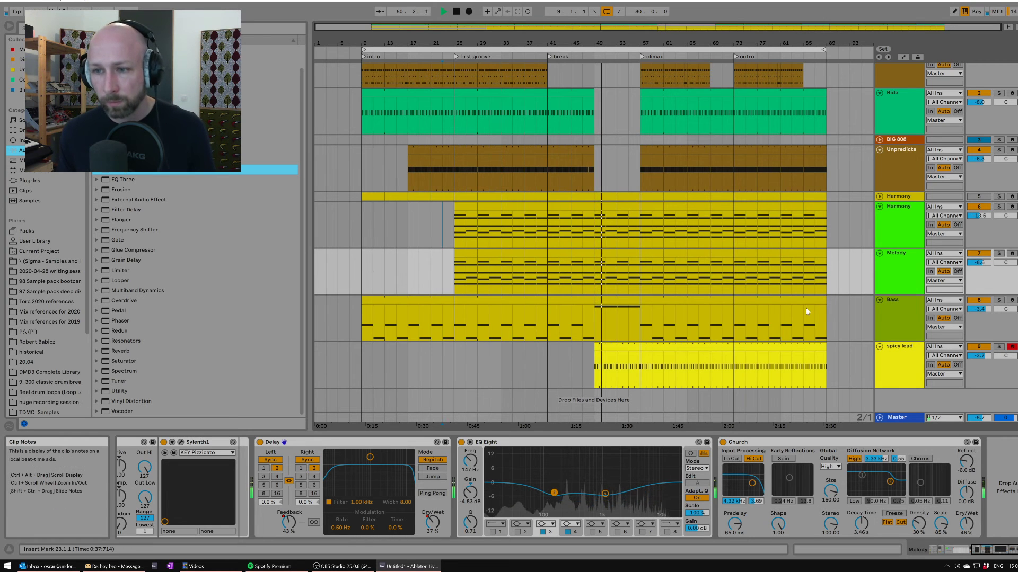
{"action": "left_click", "coordinate": [898, 366]}
{"action": "left_click", "coordinate": [895, 326]}
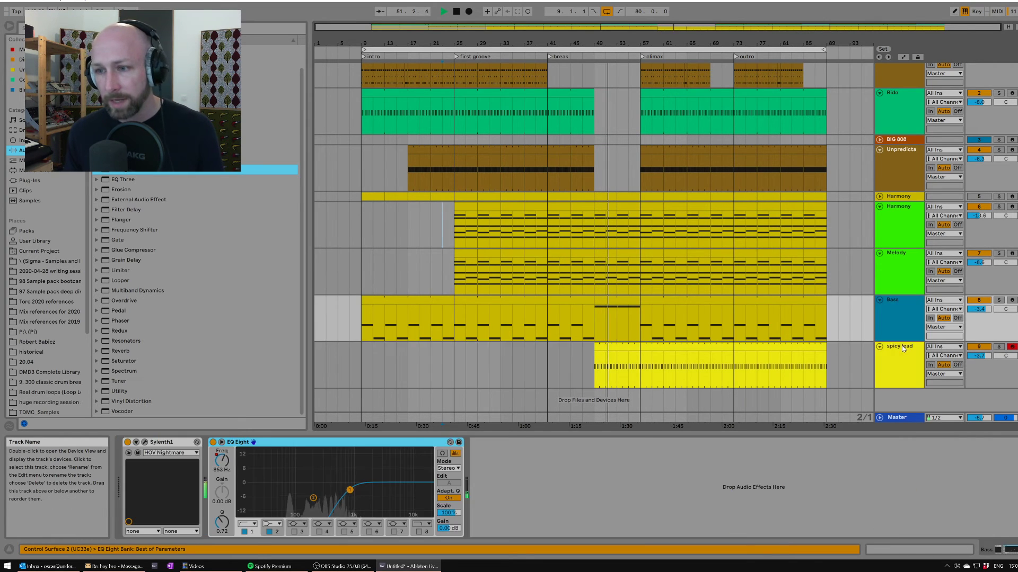
{"action": "left_click", "coordinate": [899, 366]}
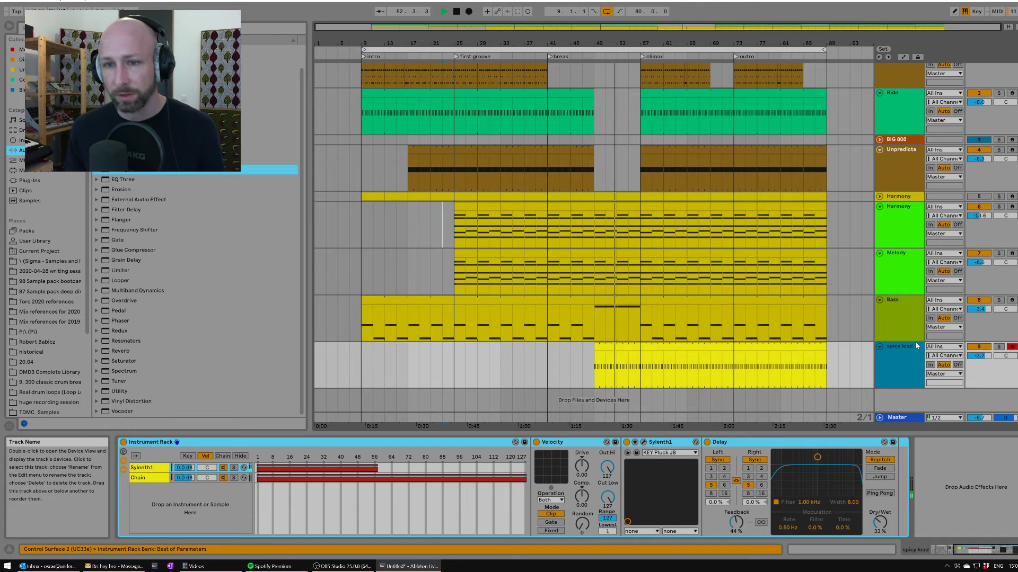
{"action": "left_click", "coordinate": [610, 317]}
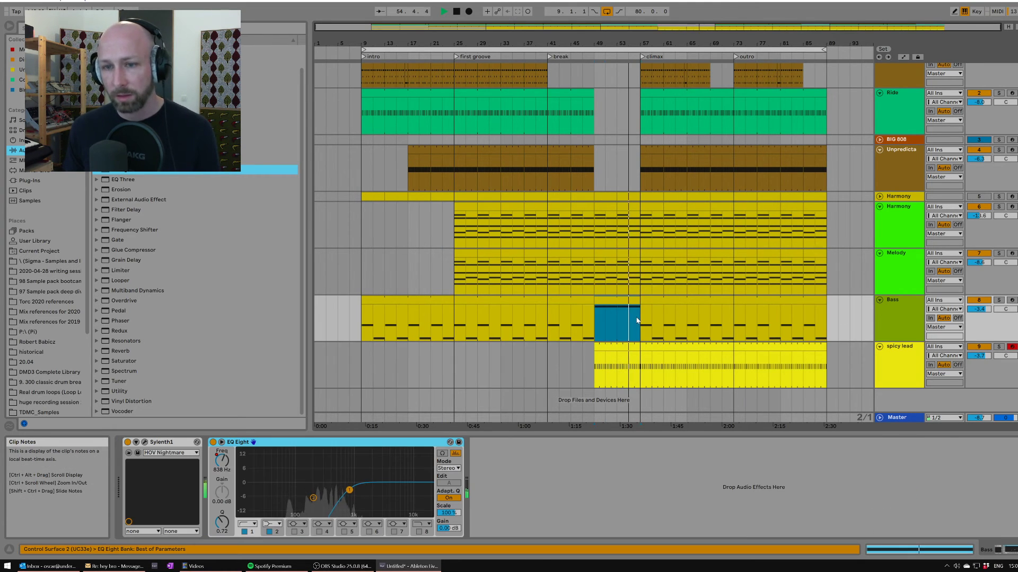
{"action": "left_click_drag", "start_coordinate": [637, 320], "coordinate": [594, 323]}
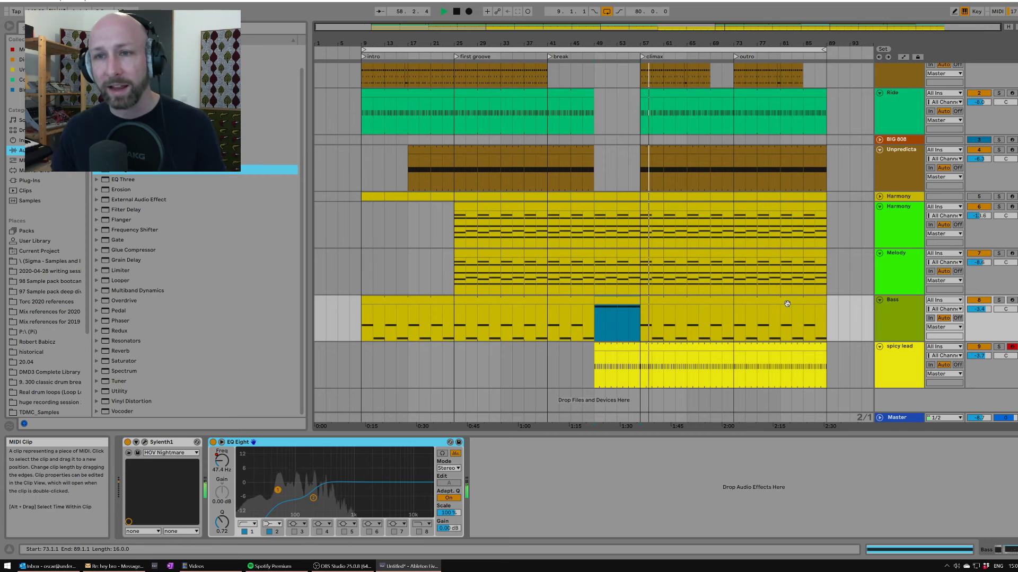
{"action": "scroll", "coordinate": [752, 319], "scroll_direction": "up", "scroll_amount": 1}
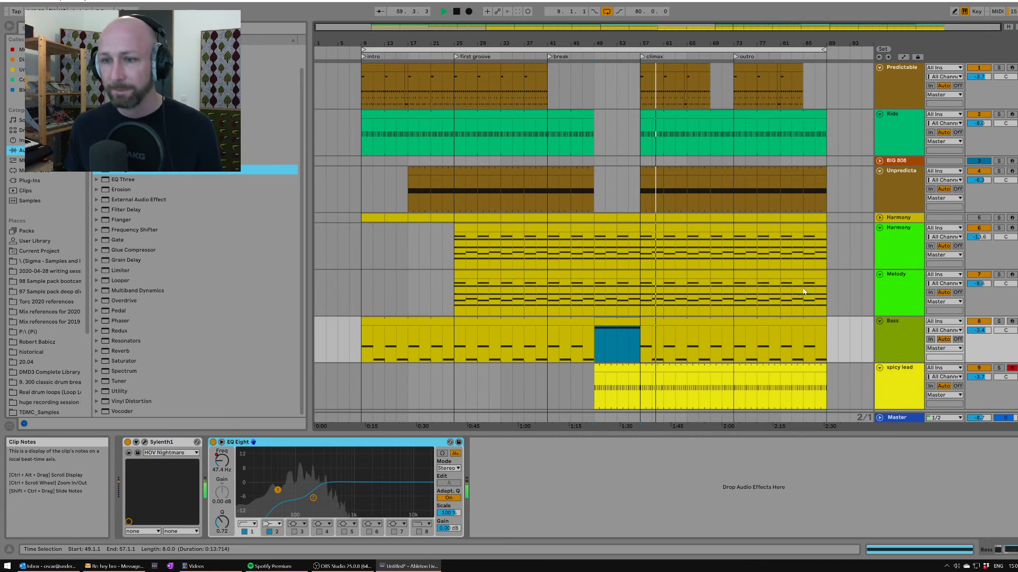
{"action": "scroll", "coordinate": [789, 263], "scroll_direction": "down", "scroll_amount": 1}
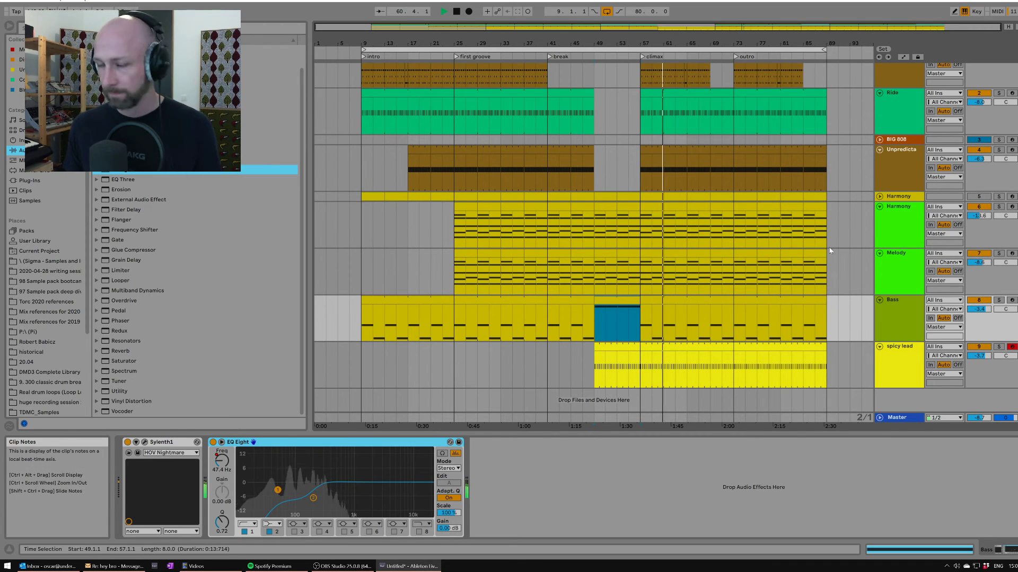
{"action": "left_click", "coordinate": [912, 354]}
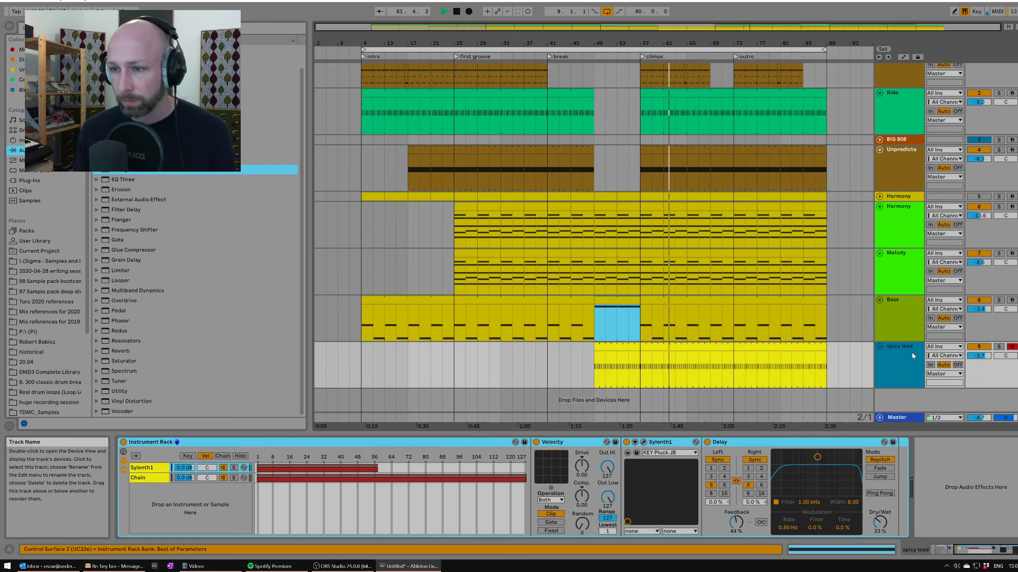
{"action": "left_click", "coordinate": [908, 334]}
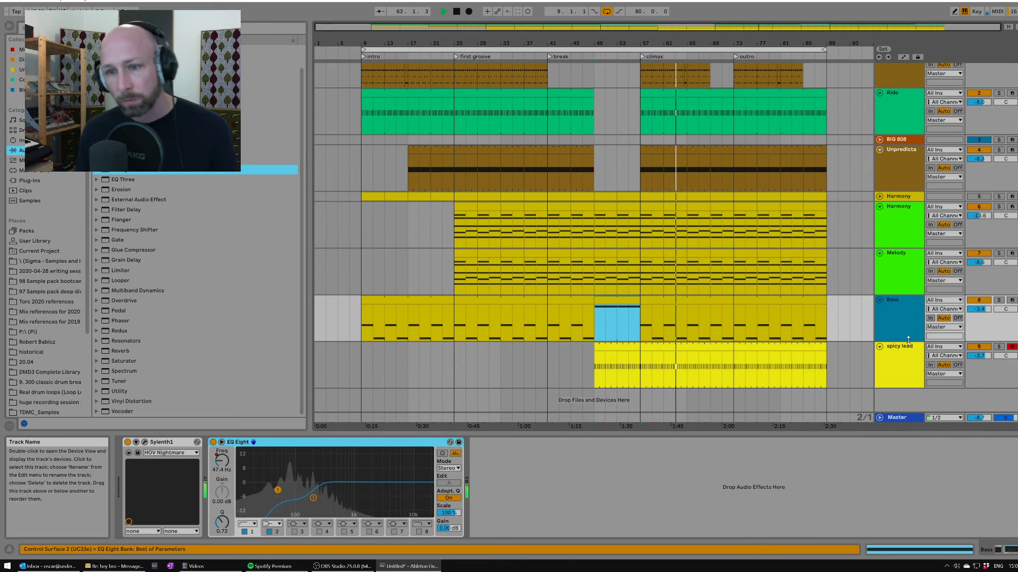
{"action": "left_click", "coordinate": [909, 365]}
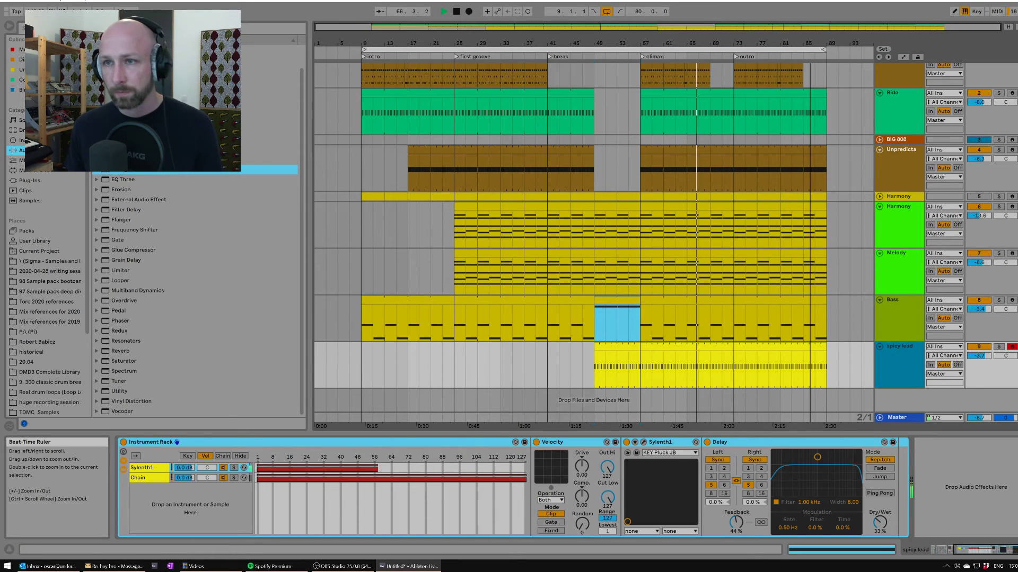
Shorten the outro clips on the Ride and Unpredictable drum tracks to end at bar 85, matching the Predictable drums.
{"action": "mouse_move", "coordinate": [824, 50]}
{"action": "left_mouse_down"}
{"action": "mouse_move", "coordinate": [859, 50]}
{"action": "mouse_move", "coordinate": [821, 33]}
{"action": "left_mouse_up"}
{"action": "scroll", "coordinate": [742, 159], "scroll_direction": "up", "scroll_amount": 1}
{"action": "left_click", "coordinate": [803, 116]}
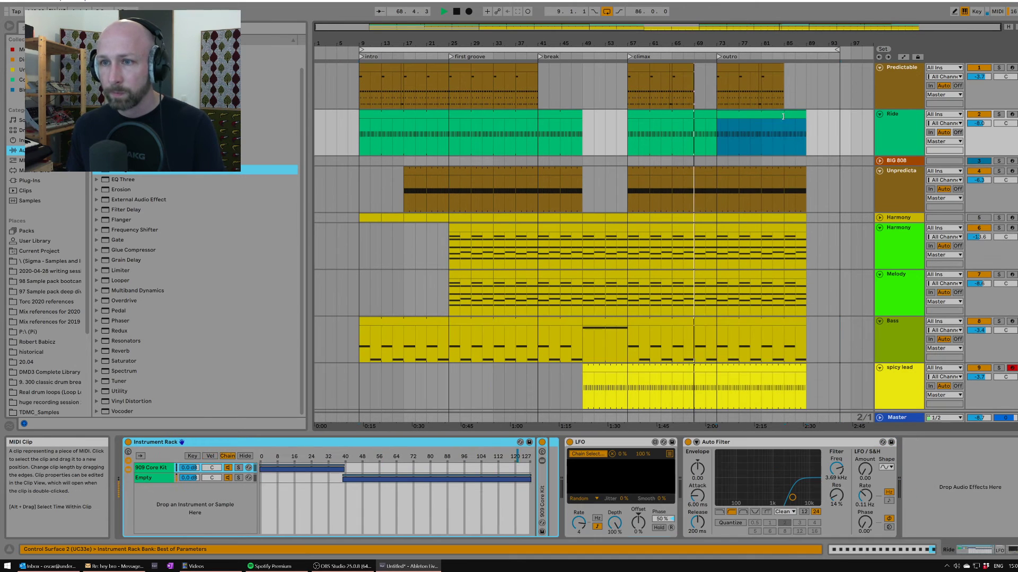
{"action": "left_click_drag", "start_coordinate": [805, 116], "coordinate": [783, 116]}
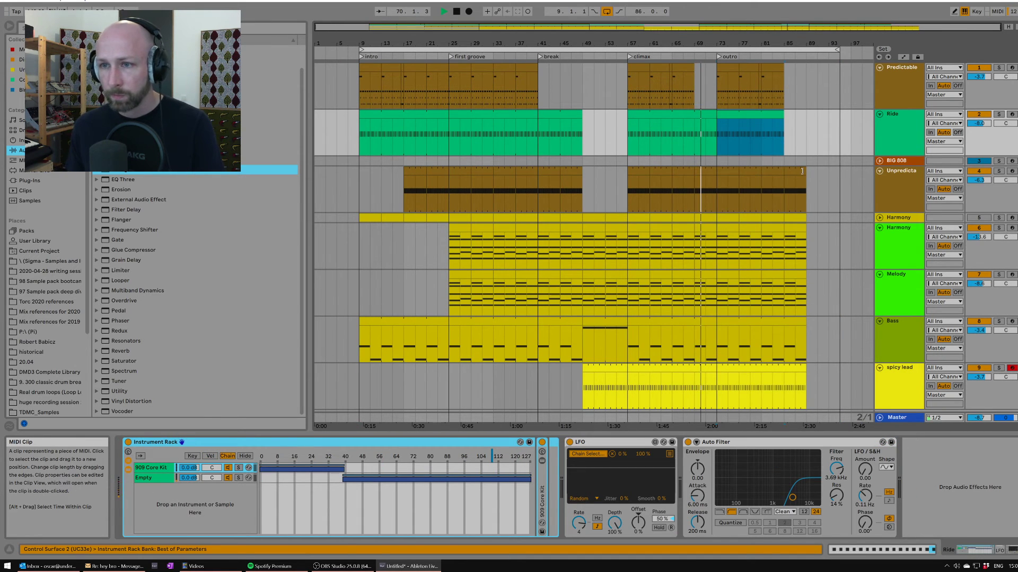
{"action": "left_click_drag", "start_coordinate": [802, 170], "coordinate": [785, 183]}
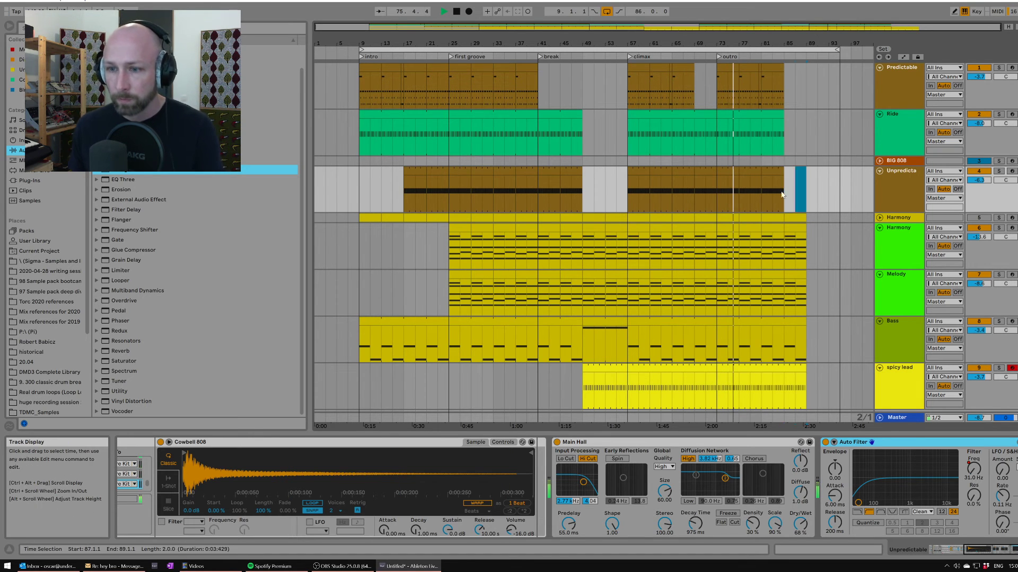
Duplicate the 16 bars of time from bar 73 to 89 and delete the copied drum clips in bars 89 to 105.
{"action": "left_click_drag", "start_coordinate": [782, 195], "coordinate": [791, 83]}
{"action": "key", "text": "ctrl+shift+d"}
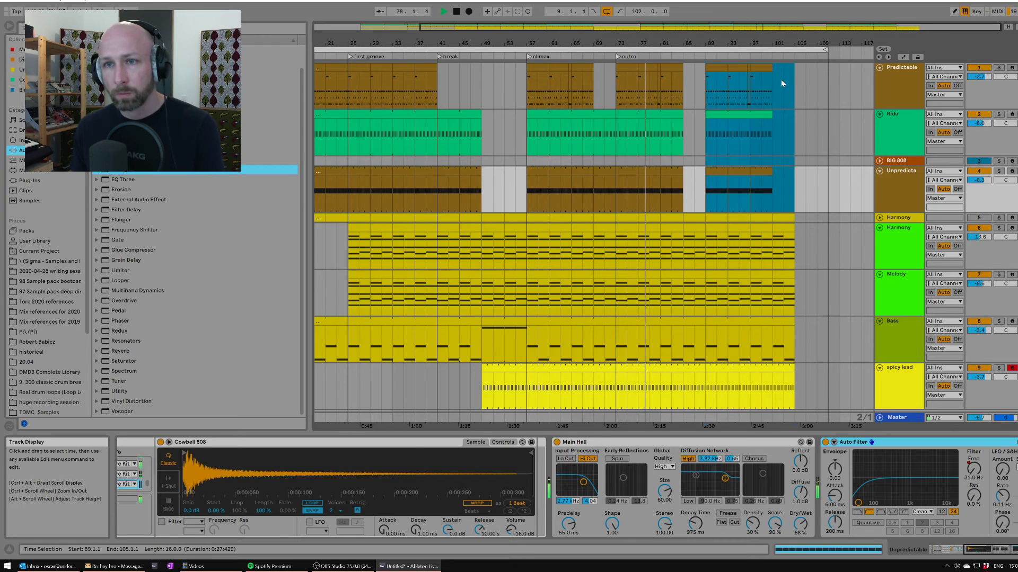
{"action": "key", "text": "Delete"}
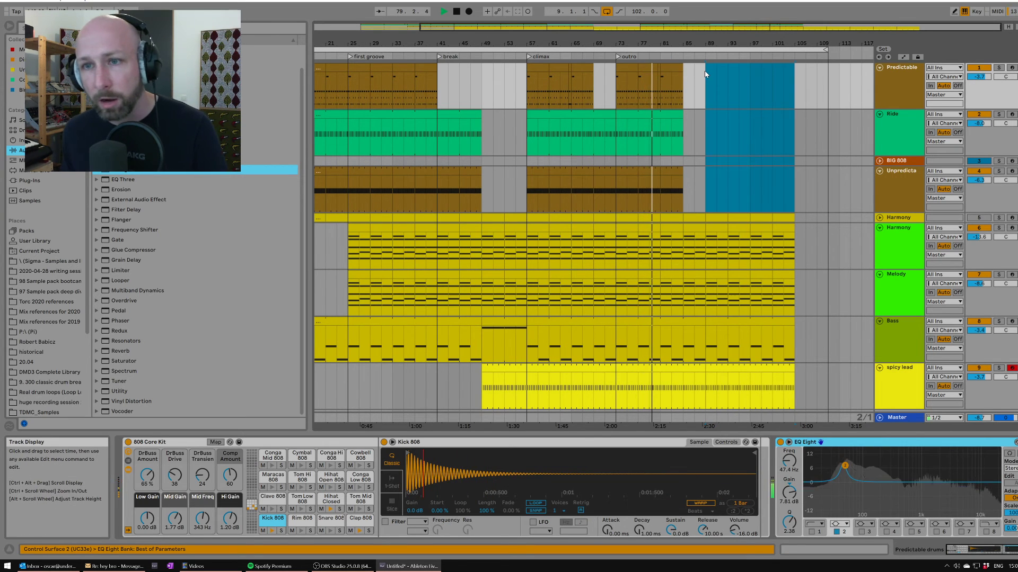
{"action": "key", "text": "space"}
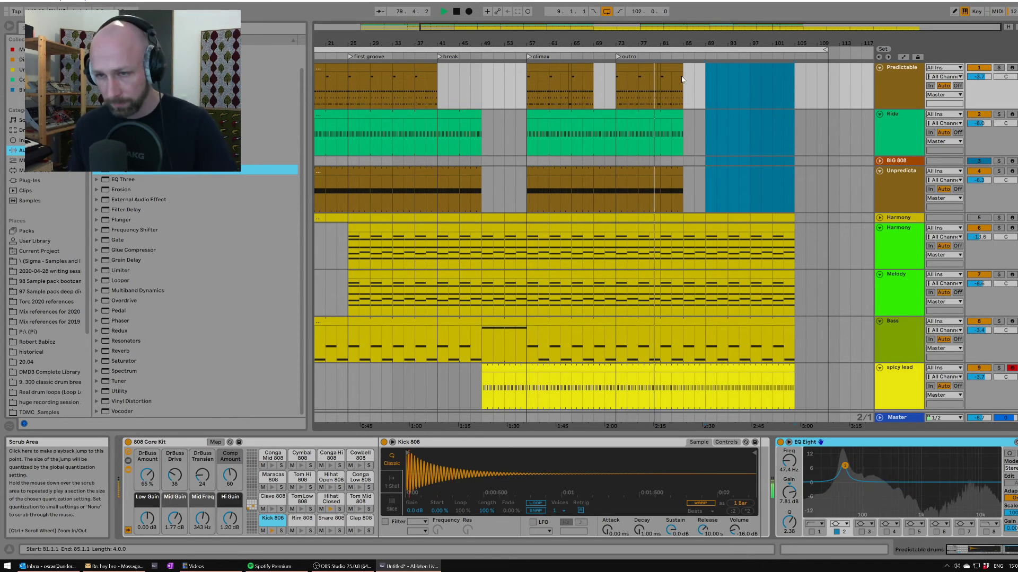
Enable band 8 in Harmony's EQ Eight and automate its frequency from 18.0 kHz at bar 83 down to 10.0 Hz at bar 101.
{"action": "scroll", "coordinate": [790, 146], "scroll_direction": "down", "scroll_amount": 1}
{"action": "left_click", "coordinate": [889, 285]}
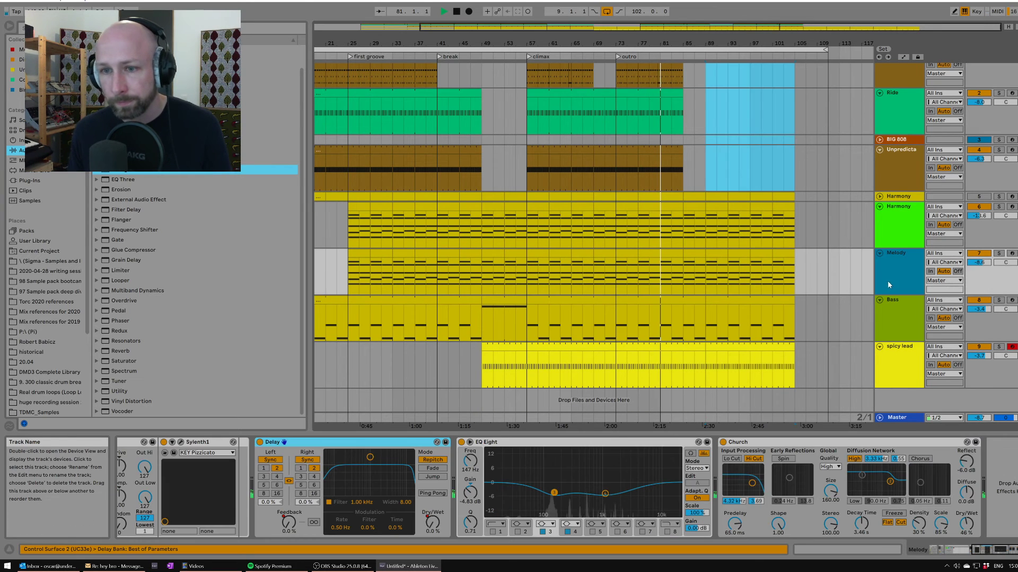
{"action": "left_click", "coordinate": [895, 239]}
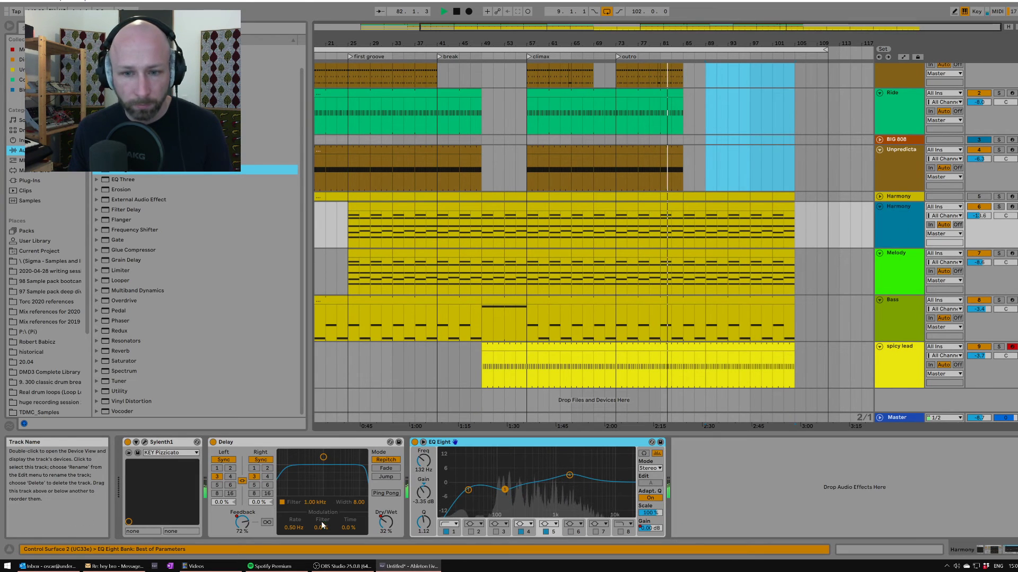
{"action": "left_click", "coordinate": [620, 532]}
{"action": "left_click", "coordinate": [424, 464]}
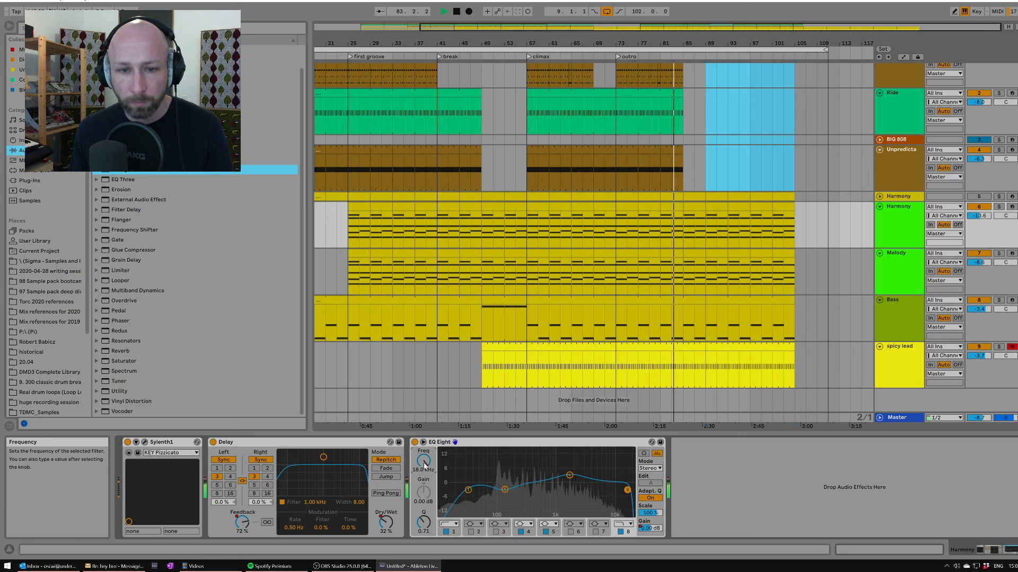
{"action": "right_click", "coordinate": [424, 464]}
{"action": "left_click", "coordinate": [451, 474]}
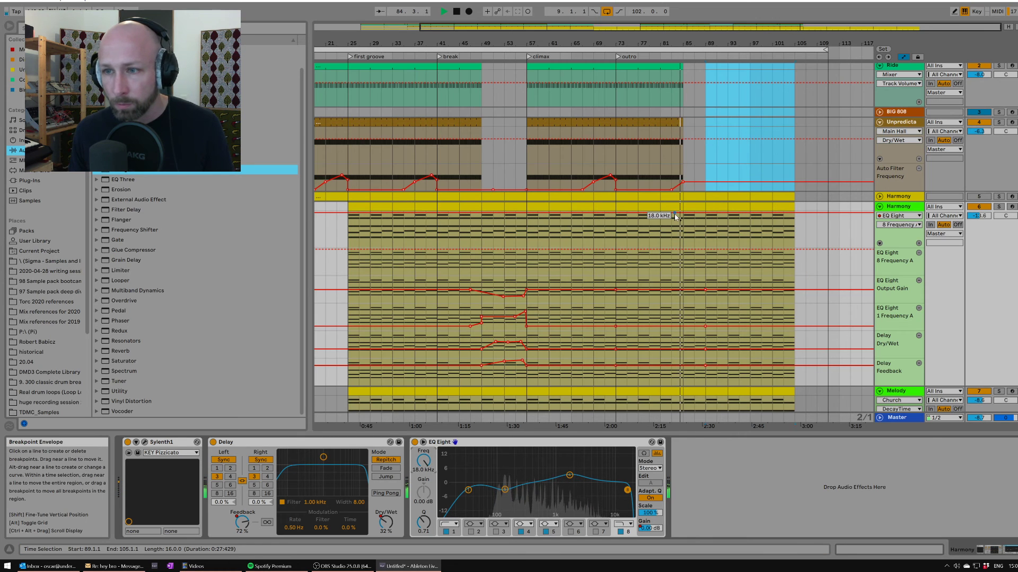
{"action": "left_click_drag", "start_coordinate": [673, 215], "coordinate": [772, 247]}
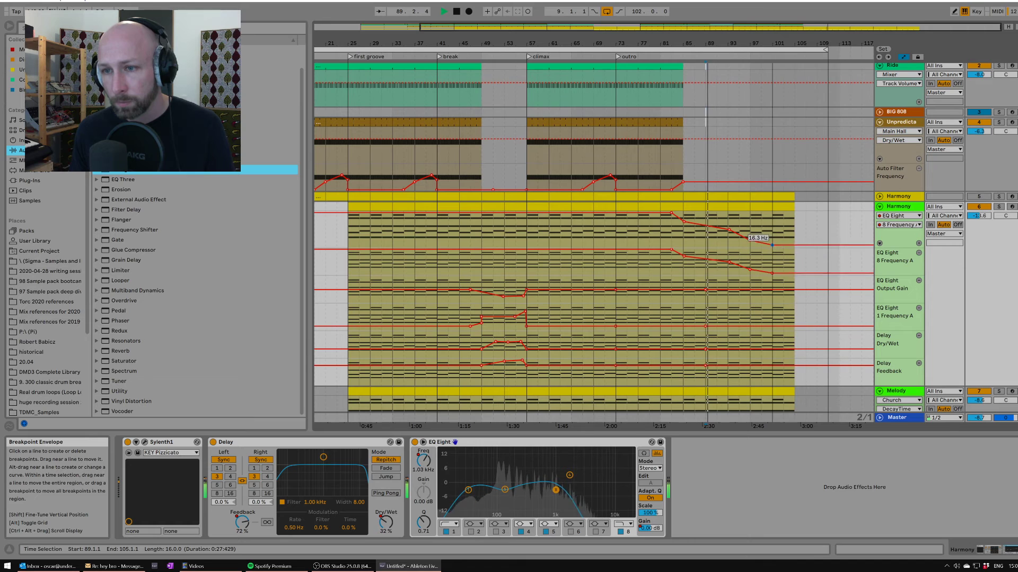
Add a Delay before the Master's Limiter, enable Ping Pong and show its Dry/Wet automation in a new lane.
{"action": "left_click", "coordinate": [903, 418]}
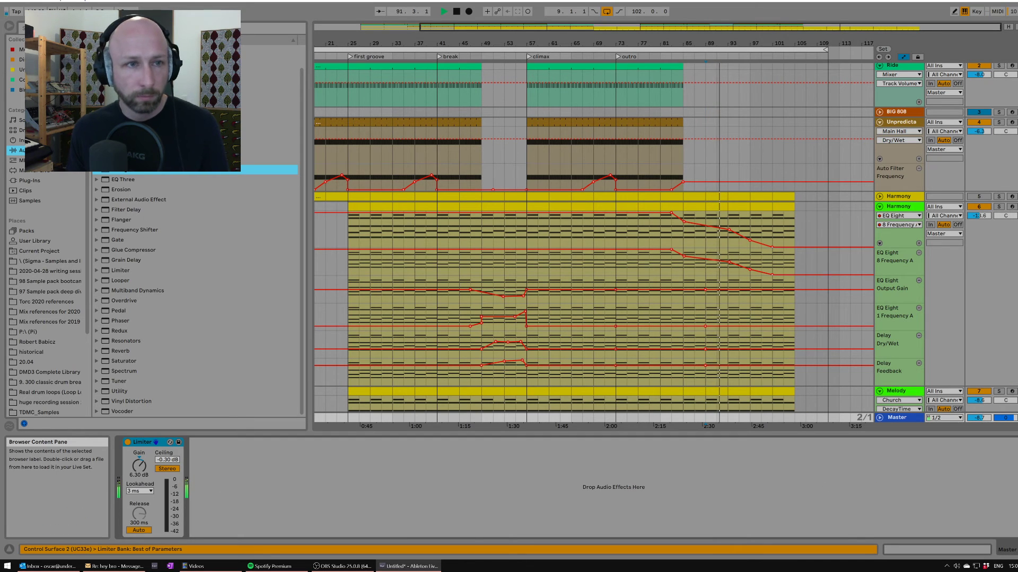
{"action": "left_click_drag", "start_coordinate": [124, 130], "coordinate": [125, 490]}
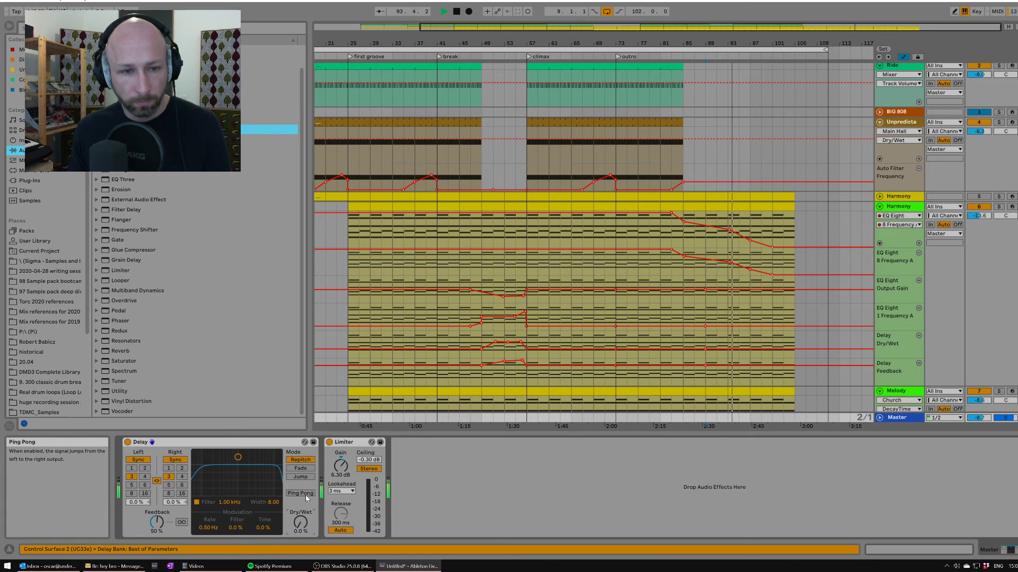
{"action": "right_click", "coordinate": [300, 523]}
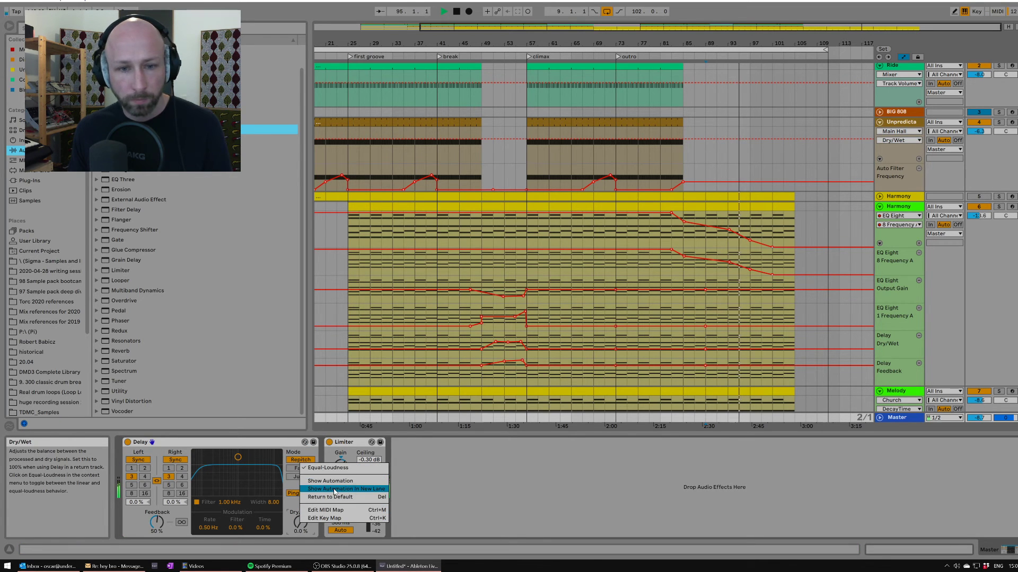
{"action": "left_click", "coordinate": [334, 489]}
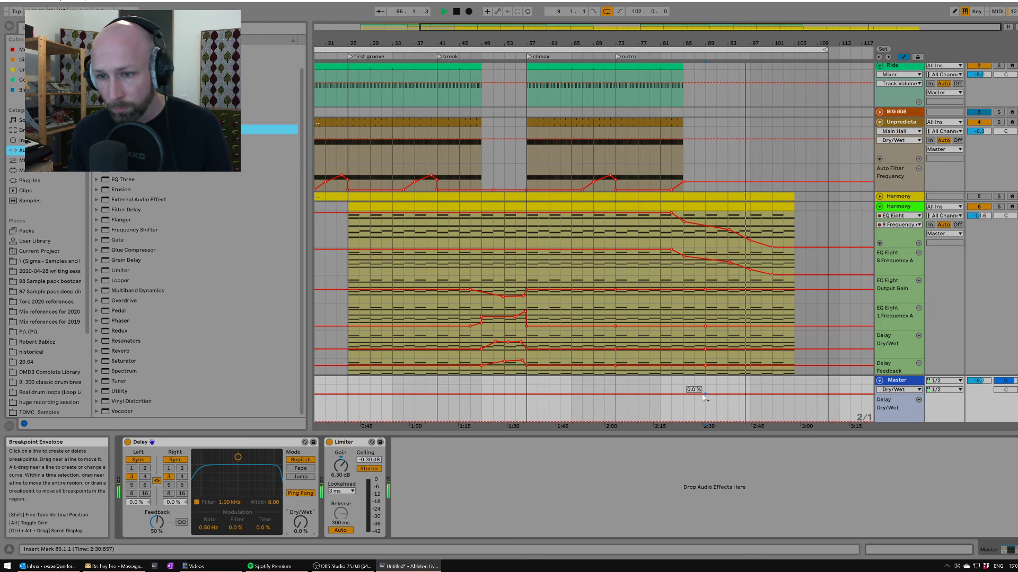
Automate the Master Delay's Dry/Wet to rise from 0% at bar 89, through a breakpoint at bar 97, to 52% at bar 105.
{"action": "left_click", "coordinate": [705, 395]}
{"action": "left_click_drag", "start_coordinate": [744, 395], "coordinate": [794, 389]}
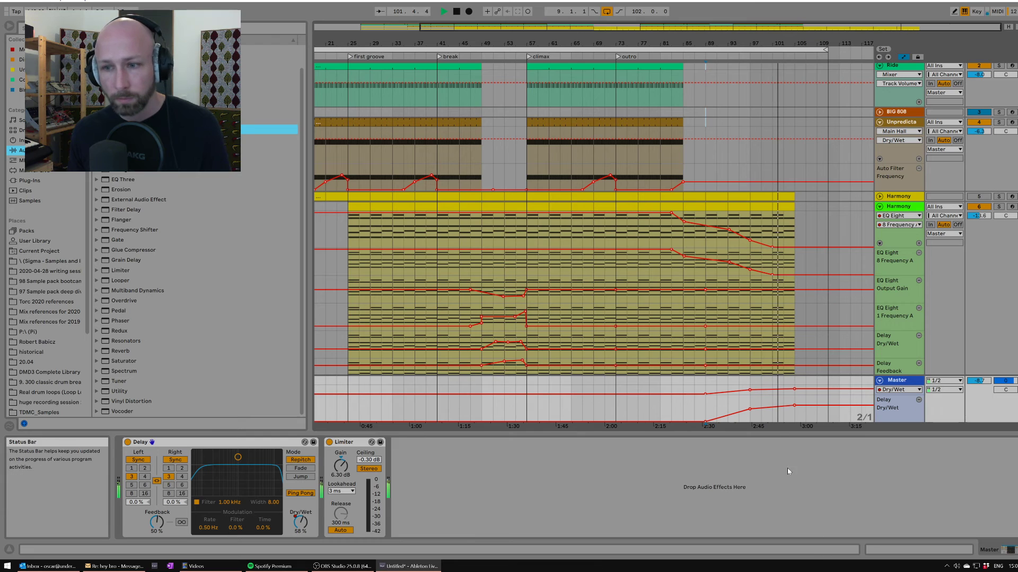
{"action": "left_click_drag", "start_coordinate": [795, 406], "coordinate": [794, 408]}
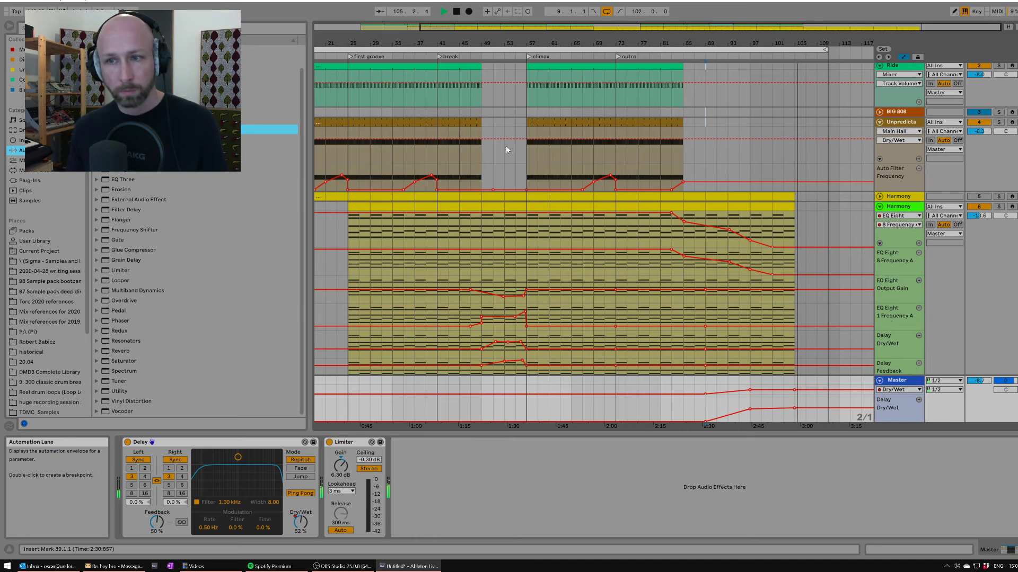
{"action": "key", "text": "space"}
Shorten the final clips on both Harmony tracks to end at bar 103 and play from bar 101.
{"action": "left_click", "coordinate": [791, 208]}
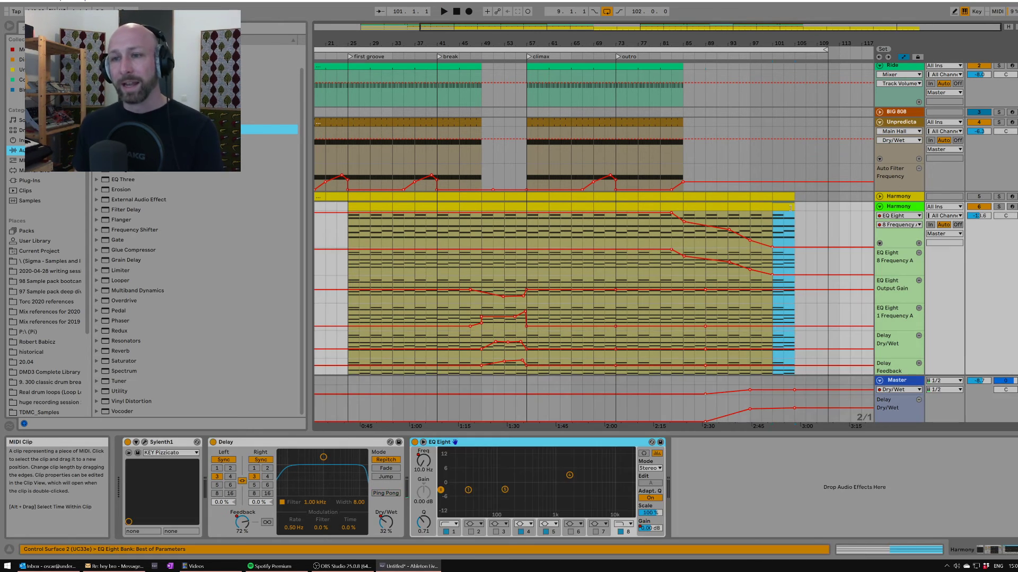
{"action": "left_click_drag", "start_coordinate": [790, 208], "coordinate": [783, 210]}
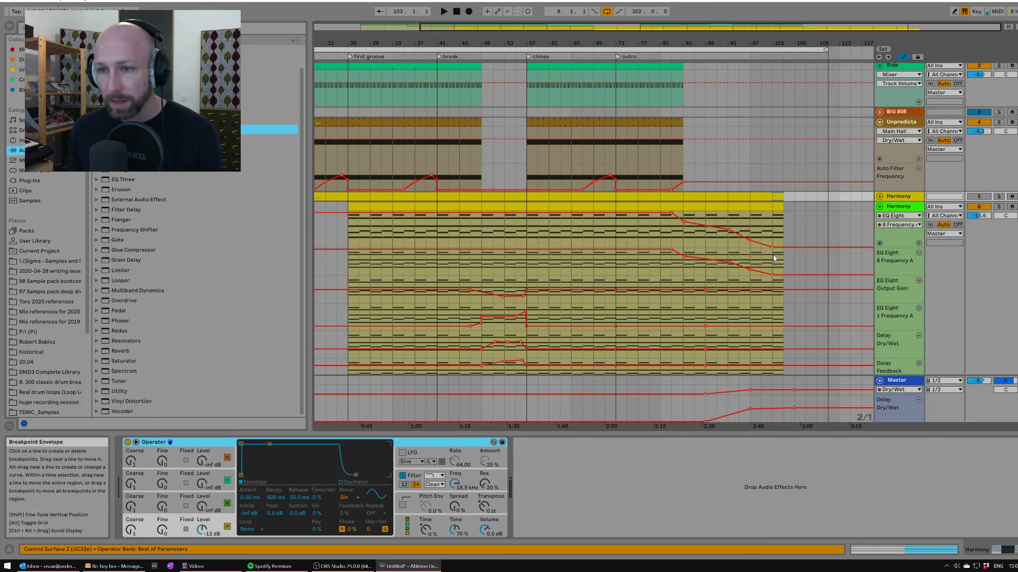
{"action": "left_click", "coordinate": [779, 264]}
{"action": "key", "text": "space"}
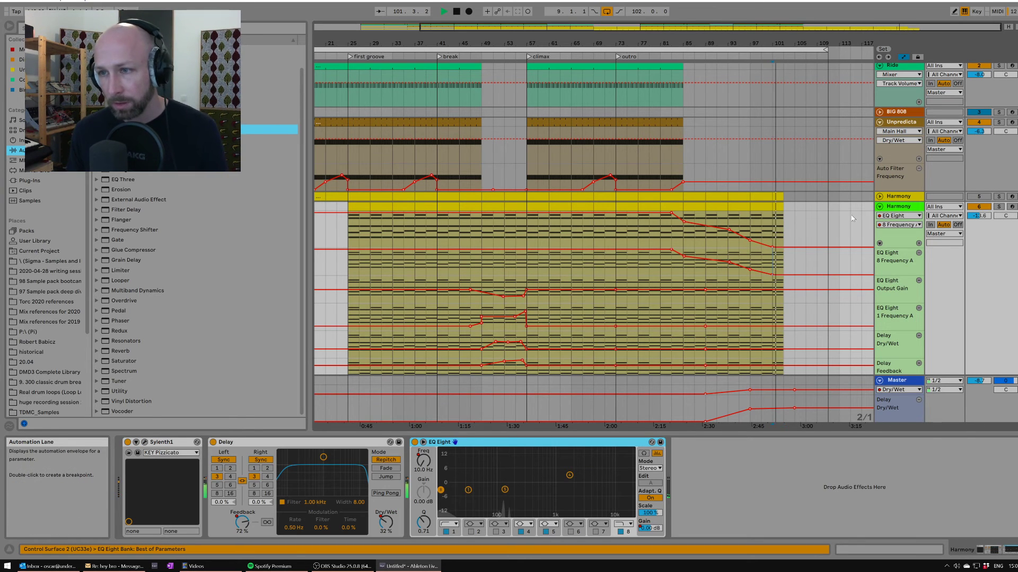
Shorten the final Melody and Bass clips to end at bar 103.
{"action": "left_click", "coordinate": [897, 208]}
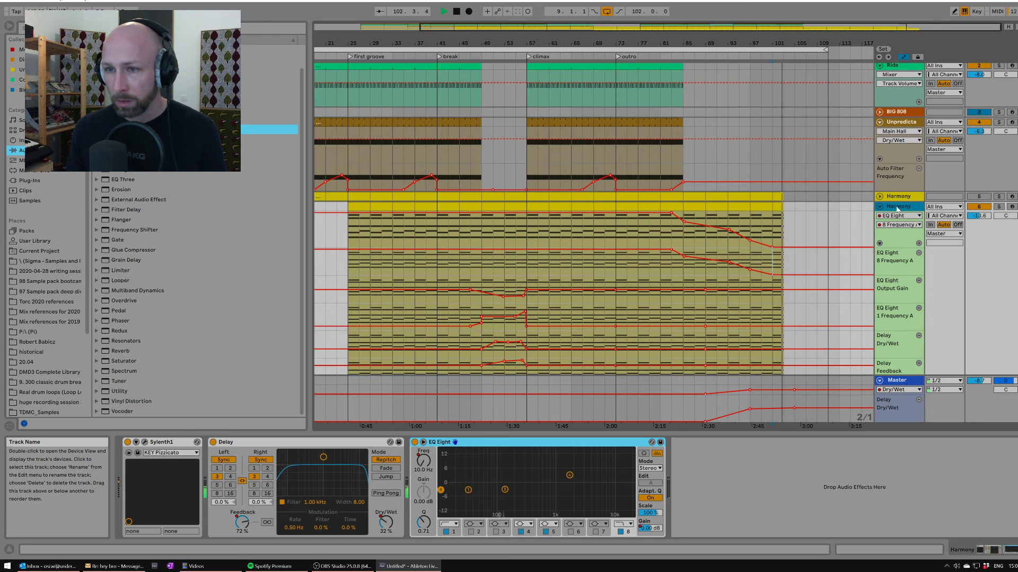
{"action": "scroll", "coordinate": [844, 228], "scroll_direction": "down", "scroll_amount": 5}
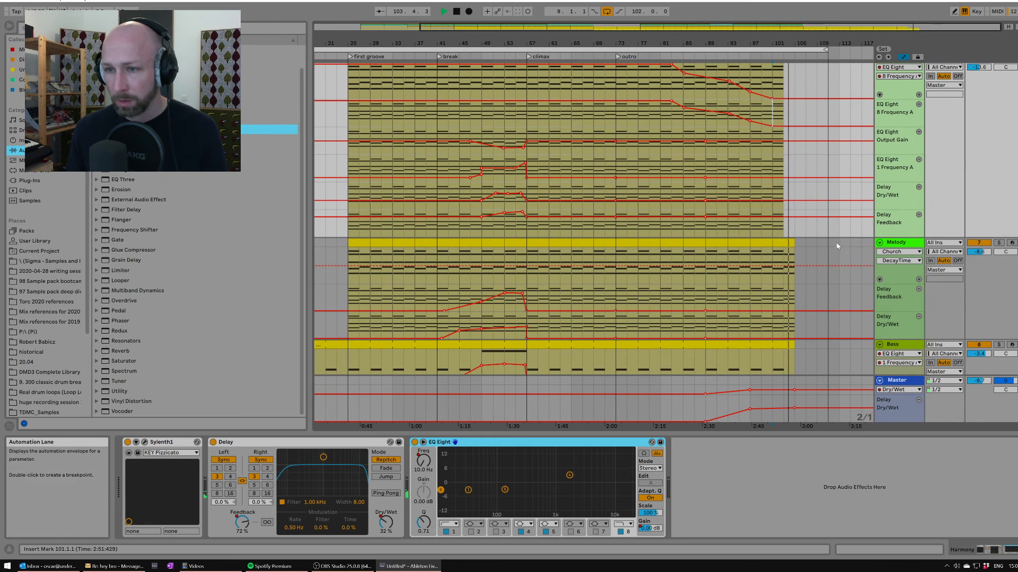
{"action": "scroll", "coordinate": [802, 248], "scroll_direction": "up", "scroll_amount": 1}
{"action": "left_click", "coordinate": [777, 286]}
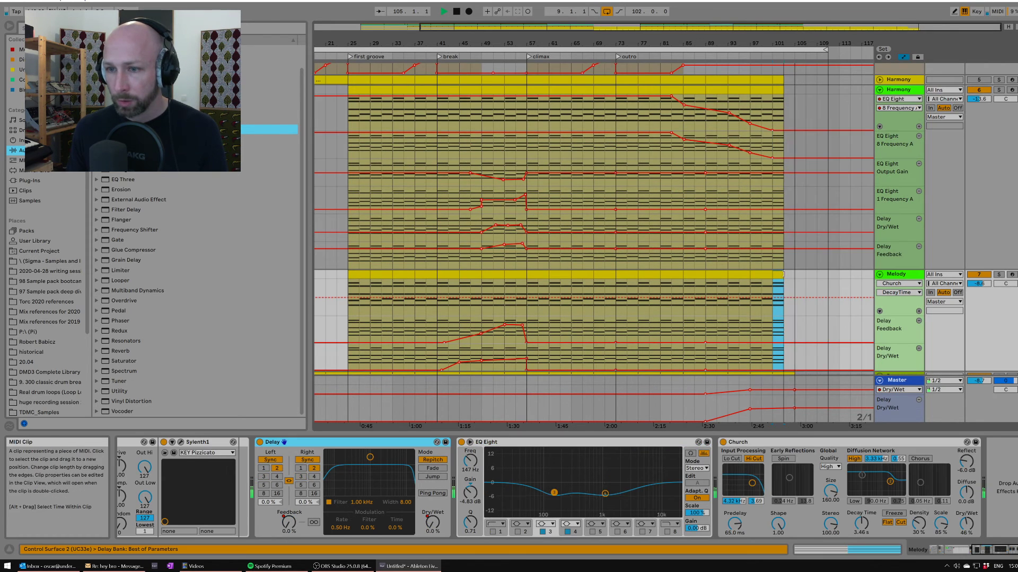
{"action": "key", "text": "space"}
{"action": "scroll", "coordinate": [799, 281], "scroll_direction": "down", "scroll_amount": 3}
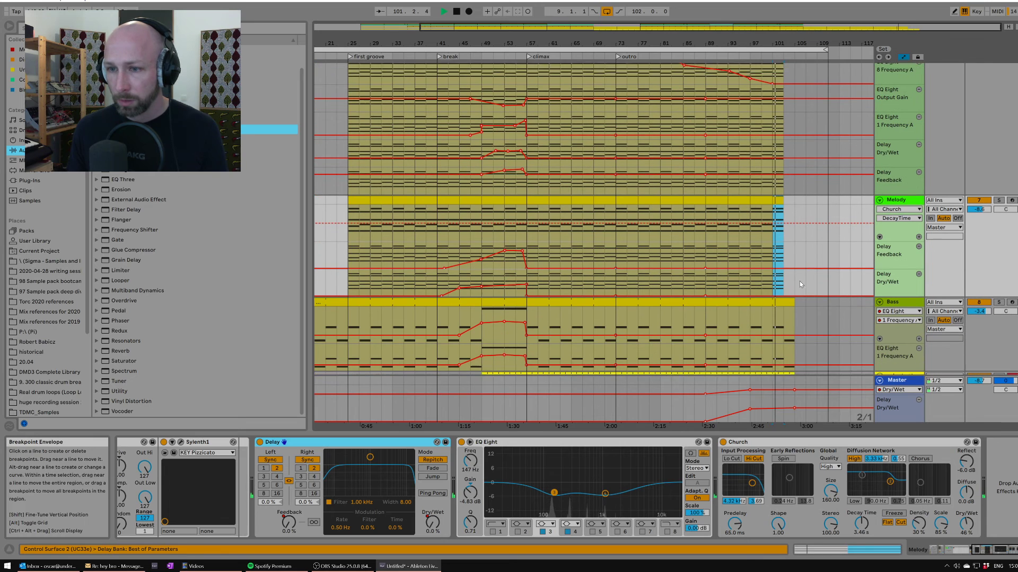
{"action": "left_click_drag", "start_coordinate": [793, 291], "coordinate": [782, 291]}
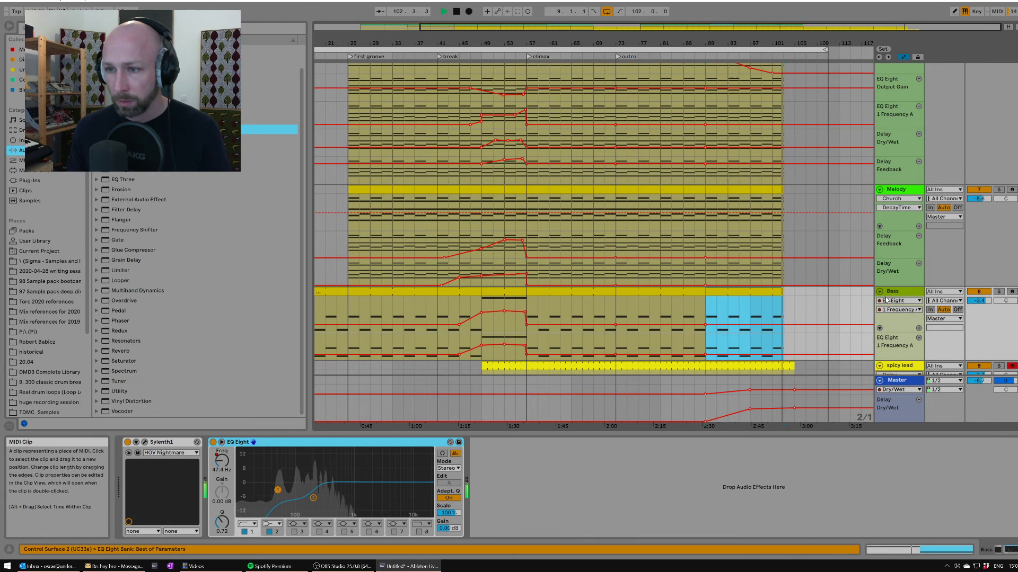
Automate the frequency of band 1 in the Bass EQ Eight to rise from bar 89 to about 685 Hz at bar 93, and listen to it.
{"action": "scroll", "coordinate": [816, 308], "scroll_direction": "down", "scroll_amount": 2}
{"action": "left_click", "coordinate": [222, 461]}
{"action": "key", "text": "space"}
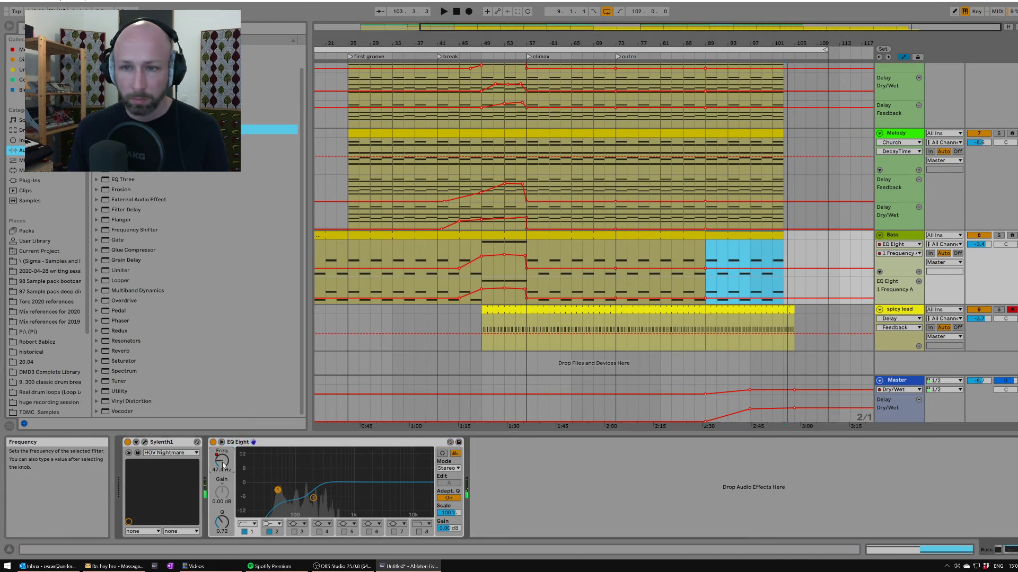
{"action": "key", "text": "a"}
{"action": "key", "text": "a"}
{"action": "left_click_drag", "start_coordinate": [725, 299], "coordinate": [726, 290]}
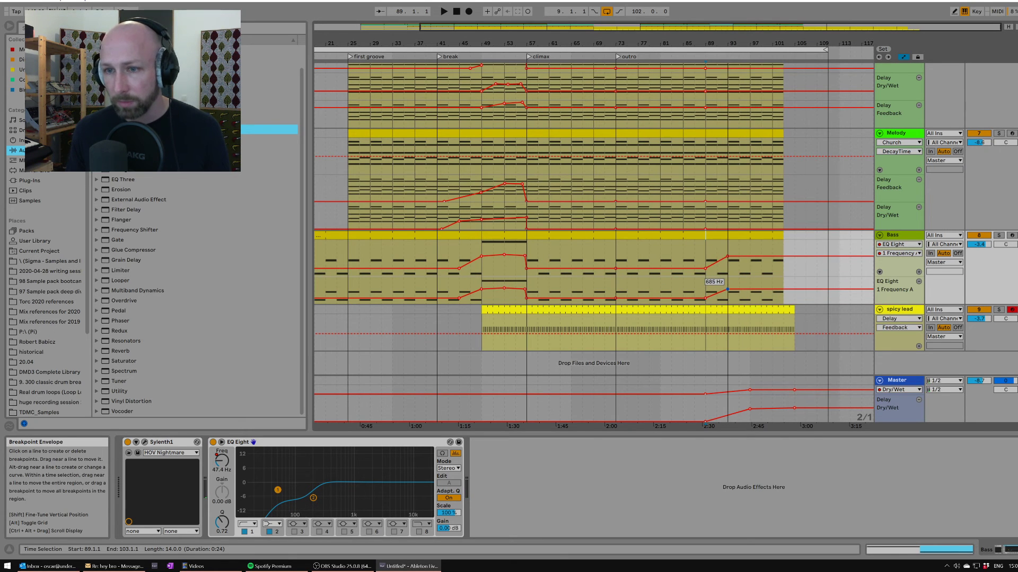
{"action": "key", "text": "space"}
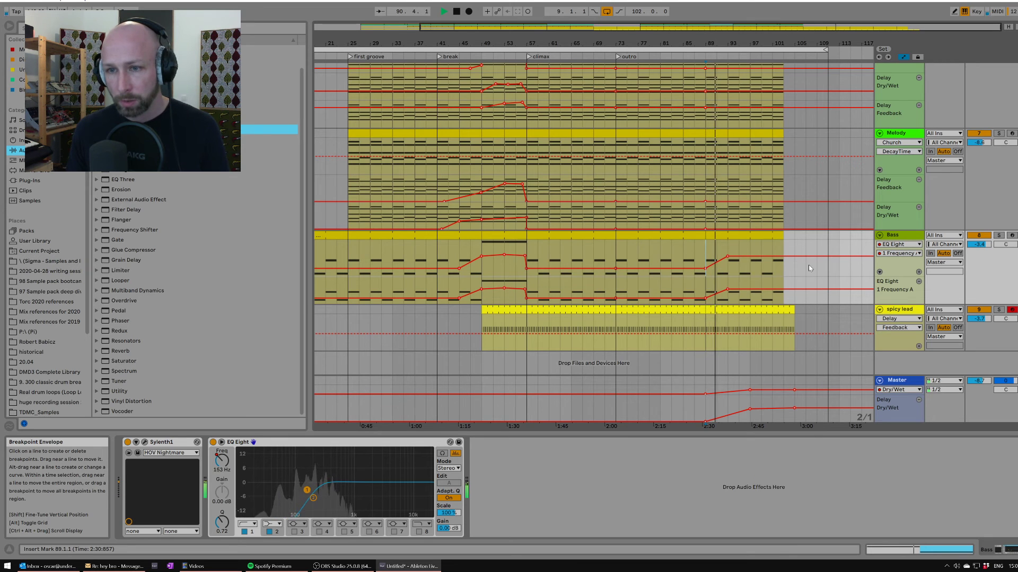
Stop playback and configure the Bass track's Sylenth1 to expose its FilterCtl Cutoff as an automatable parameter.
{"action": "left_click", "coordinate": [896, 236]}
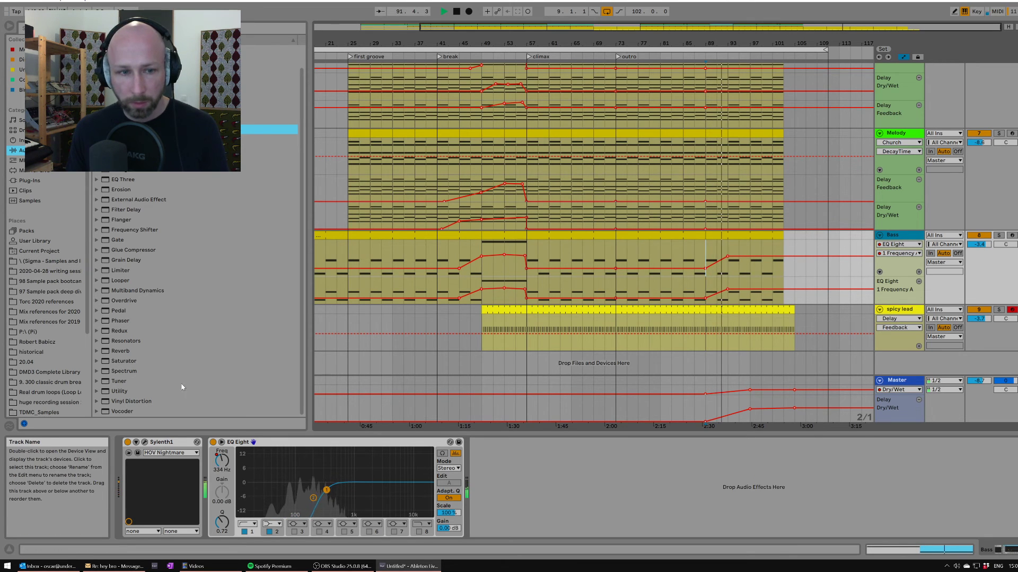
{"action": "key", "text": "space"}
{"action": "left_click", "coordinate": [144, 442]}
{"action": "left_click", "coordinate": [136, 442]}
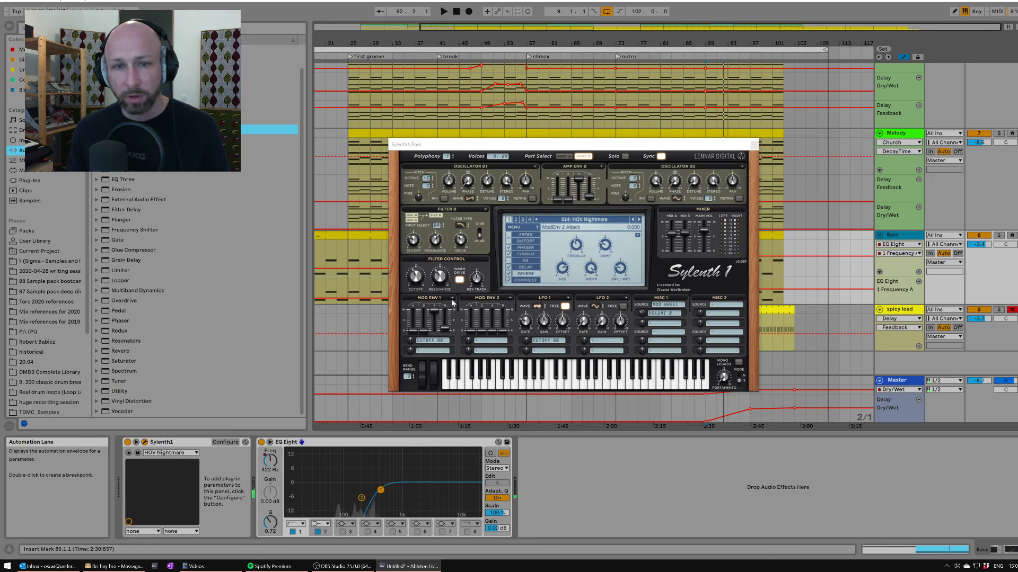
{"action": "left_click", "coordinate": [225, 442]}
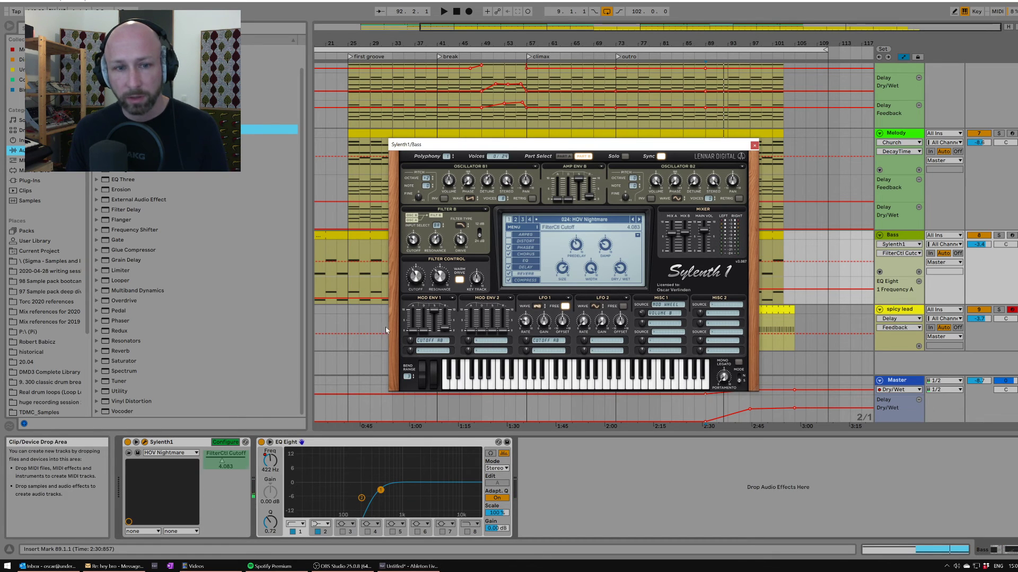
{"action": "left_click", "coordinate": [230, 444]}
{"action": "left_click", "coordinate": [755, 146]}
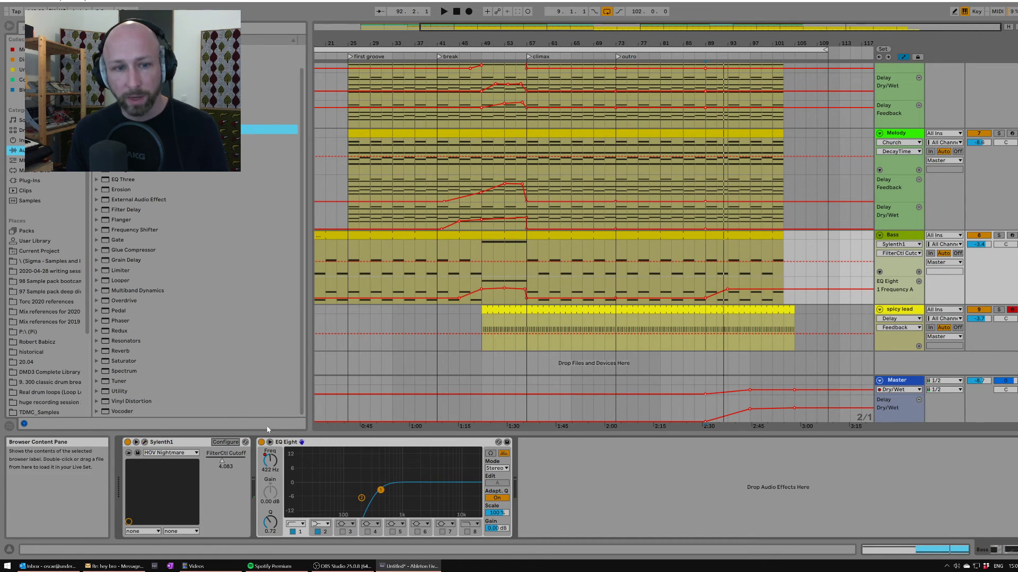
Show the Bass Sylenth1 FilterCtl Cutoff in its own automation lane and make it rise from bar 89 to about 6.94 near bar 94.
{"action": "right_click", "coordinate": [222, 461]}
{"action": "left_click", "coordinate": [247, 475]}
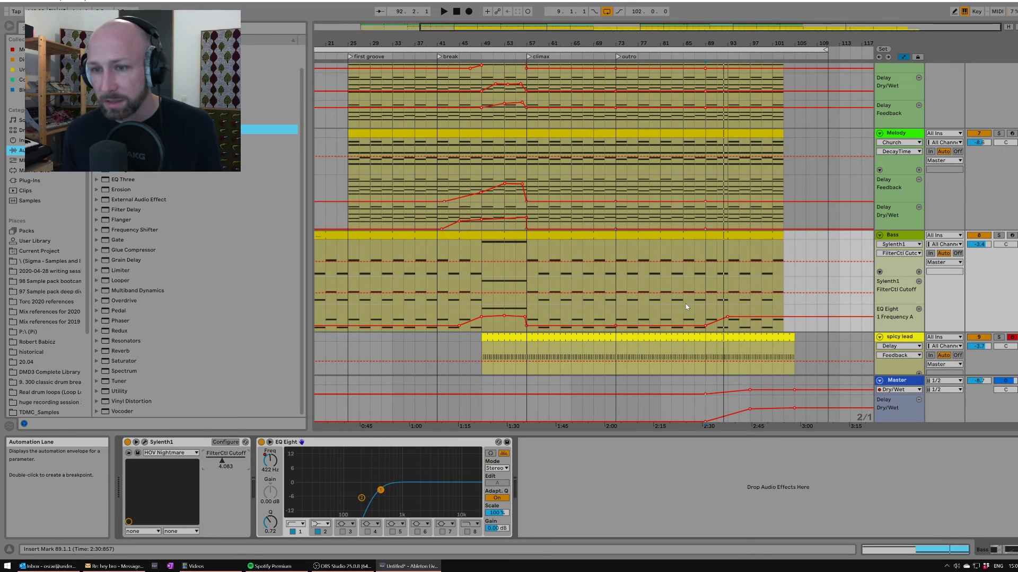
{"action": "left_click", "coordinate": [705, 293]}
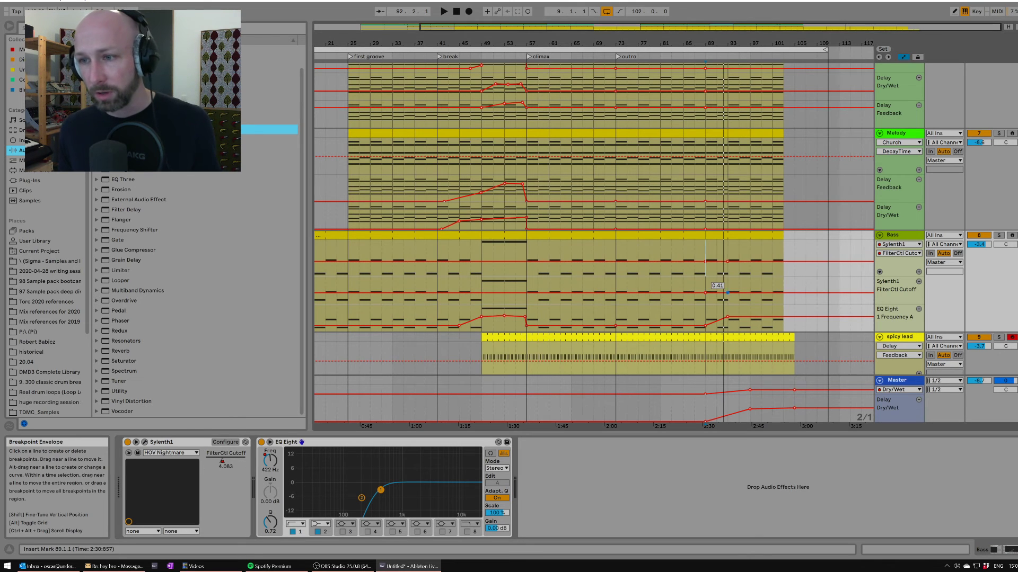
{"action": "left_click_drag", "start_coordinate": [727, 293], "coordinate": [727, 286]}
{"action": "key", "text": "space"}
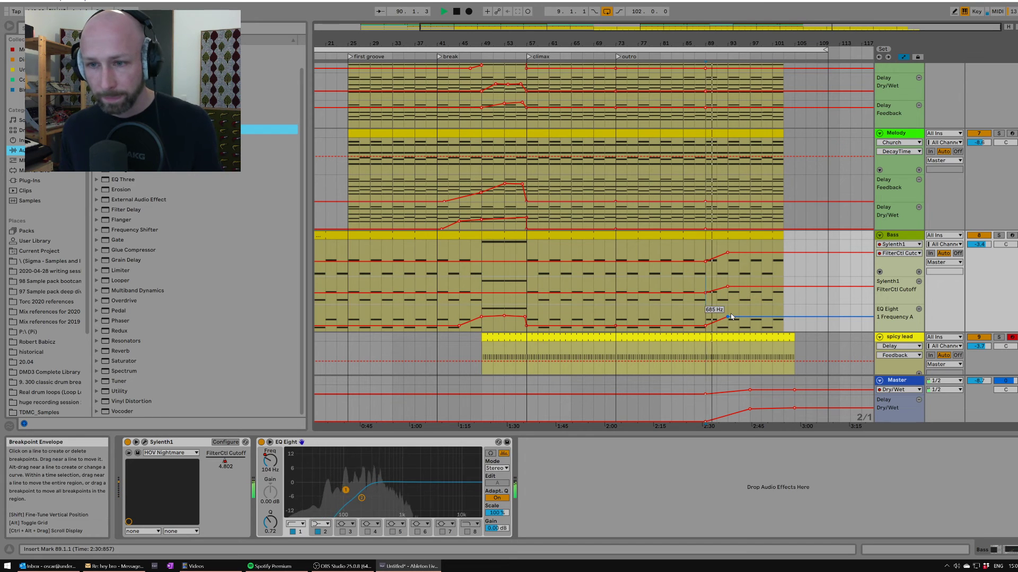
{"action": "left_click_drag", "start_coordinate": [727, 287], "coordinate": [732, 286]}
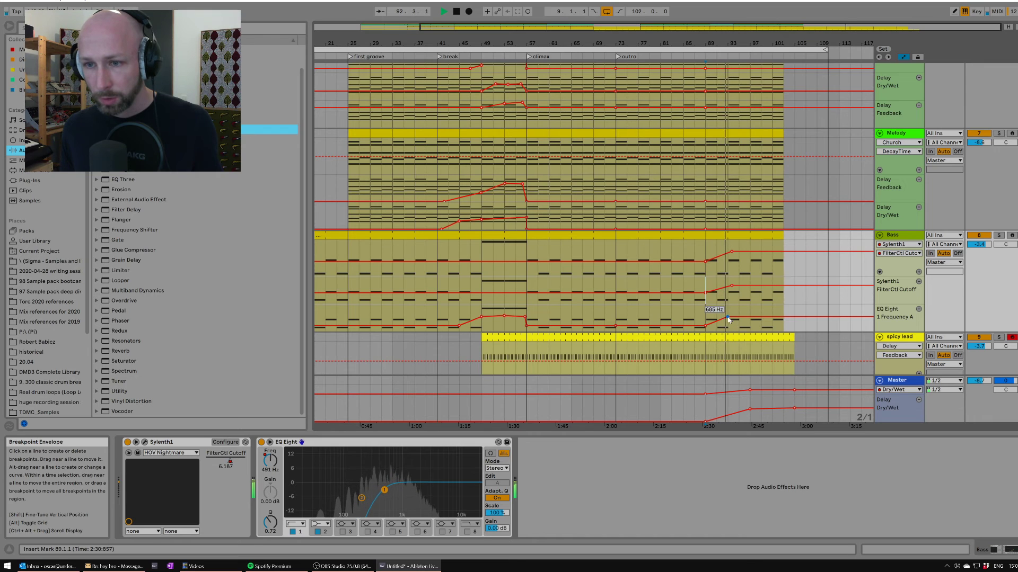
Extend the Bass EQ Eight band 1 frequency rise to about 3.59 kHz near bar 96, and shorten the Bass clip to end at bar 99.
{"action": "left_click", "coordinate": [761, 316]}
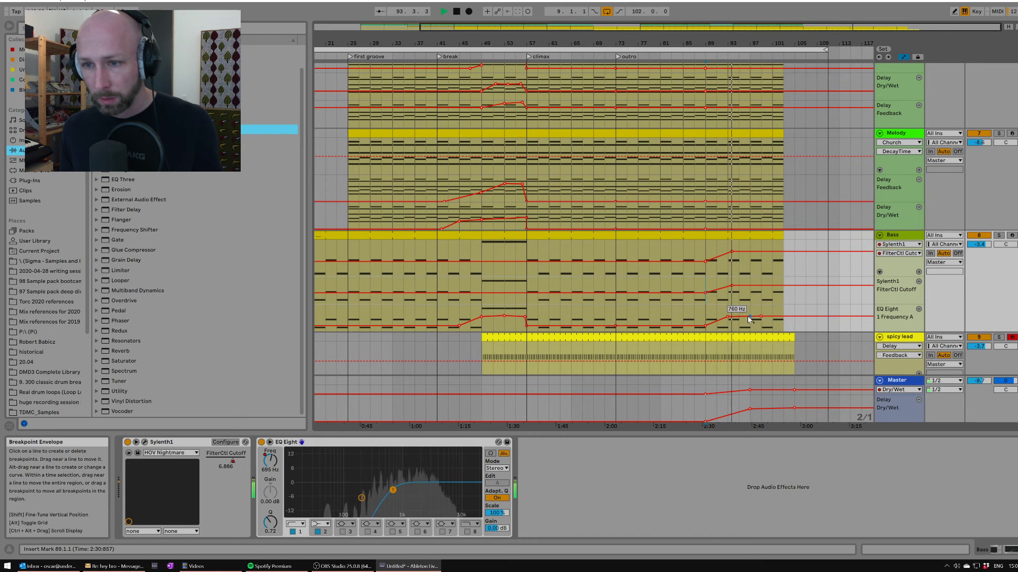
{"action": "left_click_drag", "start_coordinate": [747, 316], "coordinate": [759, 314]}
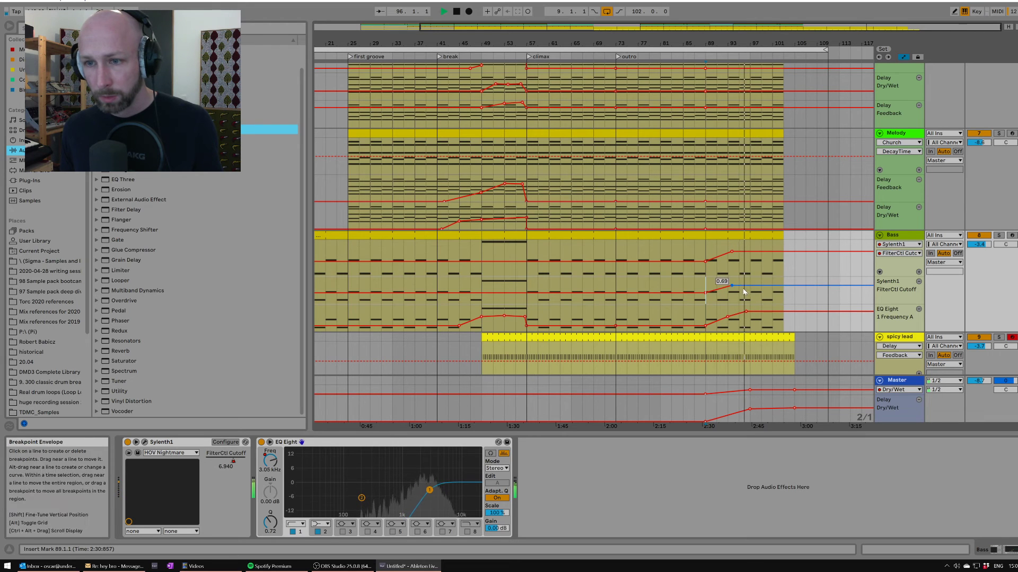
{"action": "left_click_drag", "start_coordinate": [764, 296], "coordinate": [792, 292]}
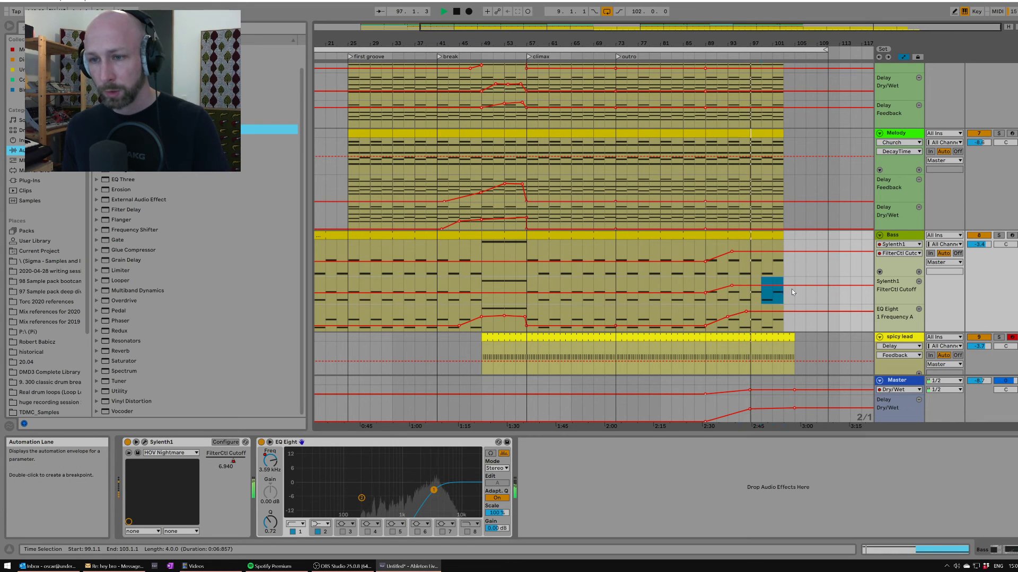
{"action": "left_click_drag", "start_coordinate": [784, 236], "coordinate": [756, 235]}
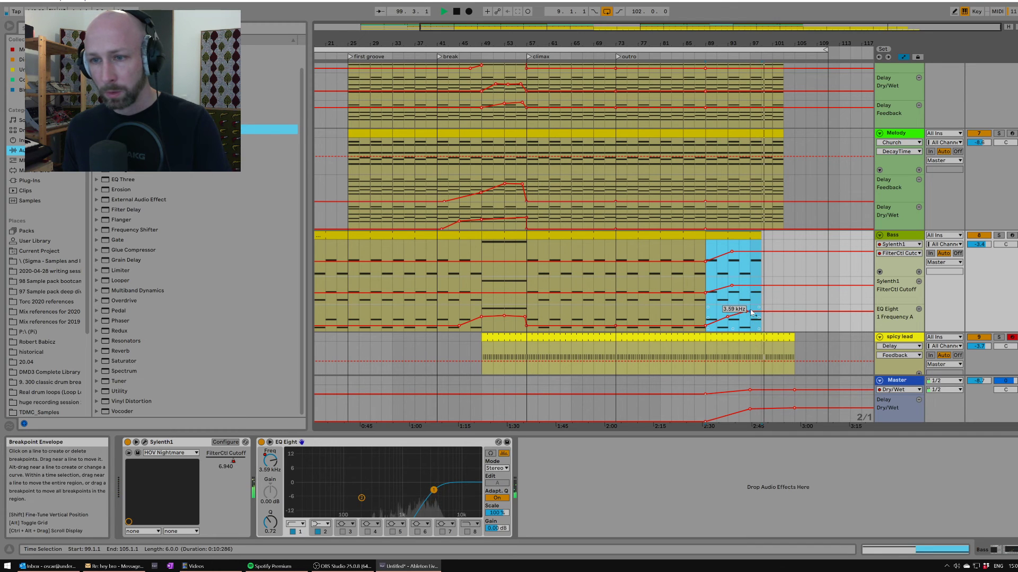
{"action": "key", "text": "space"}
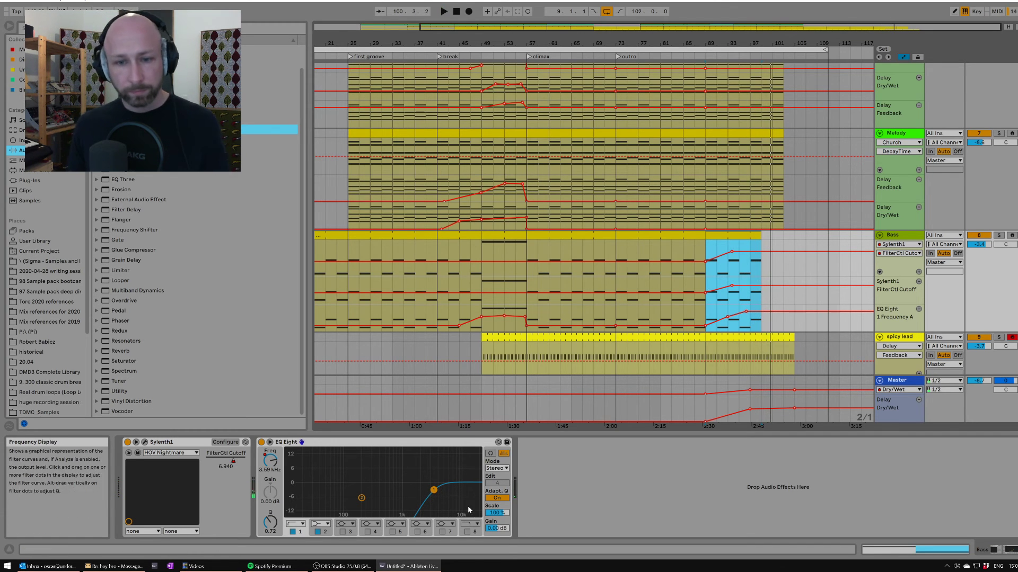
Automate the Bass EQ Eight's Output Gain to fall from 0 dB at bar 89, through a breakpoint near bar 93, to bar 99.
{"action": "right_click", "coordinate": [496, 528]}
{"action": "left_click", "coordinate": [530, 495]}
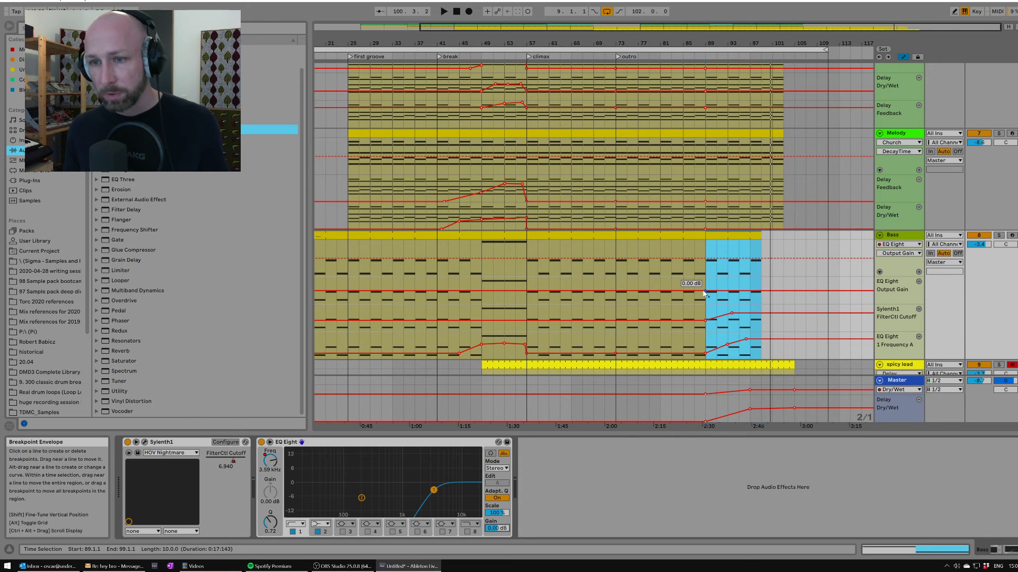
{"action": "left_click", "coordinate": [746, 291]}
{"action": "left_click_drag", "start_coordinate": [761, 291], "coordinate": [762, 299]}
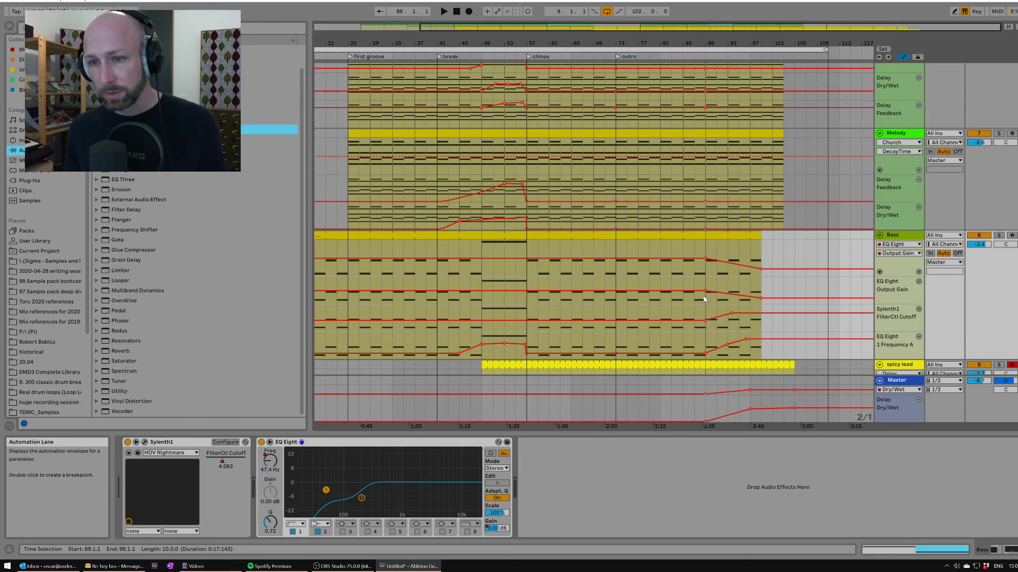
{"action": "key", "text": "space"}
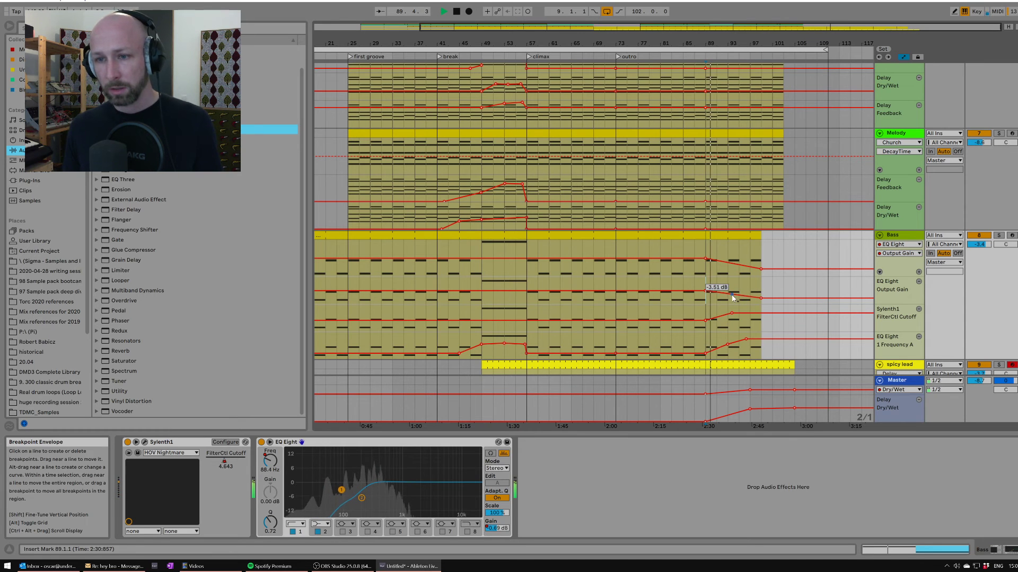
{"action": "left_click", "coordinate": [731, 295]}
{"action": "left_click_drag", "start_coordinate": [731, 295], "coordinate": [728, 298]}
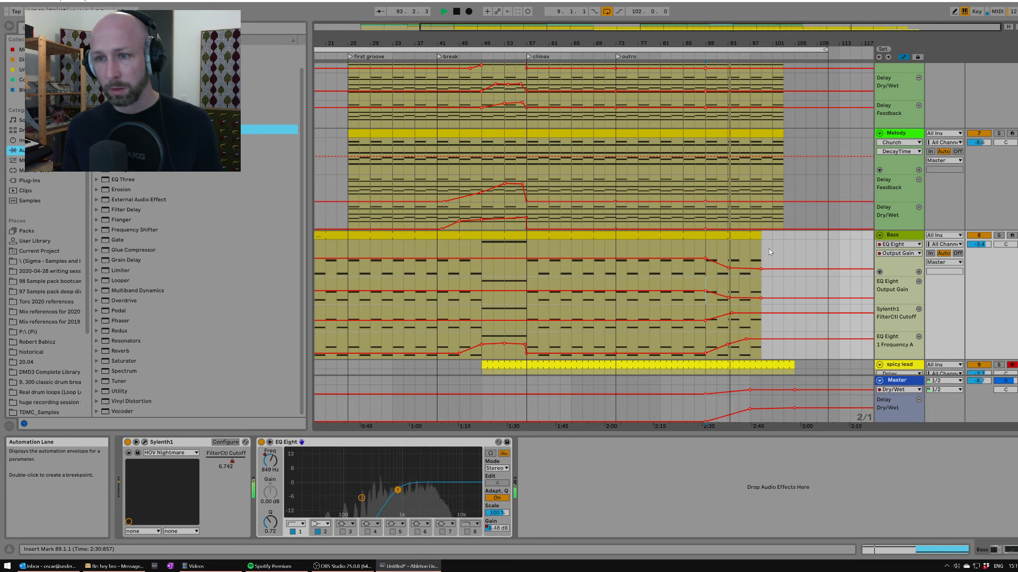
Hide the automation and shorten the final spicy lead clip to end at bar 101.
{"action": "key", "text": "a"}
{"action": "scroll", "coordinate": [788, 253], "scroll_direction": "up", "scroll_amount": 4}
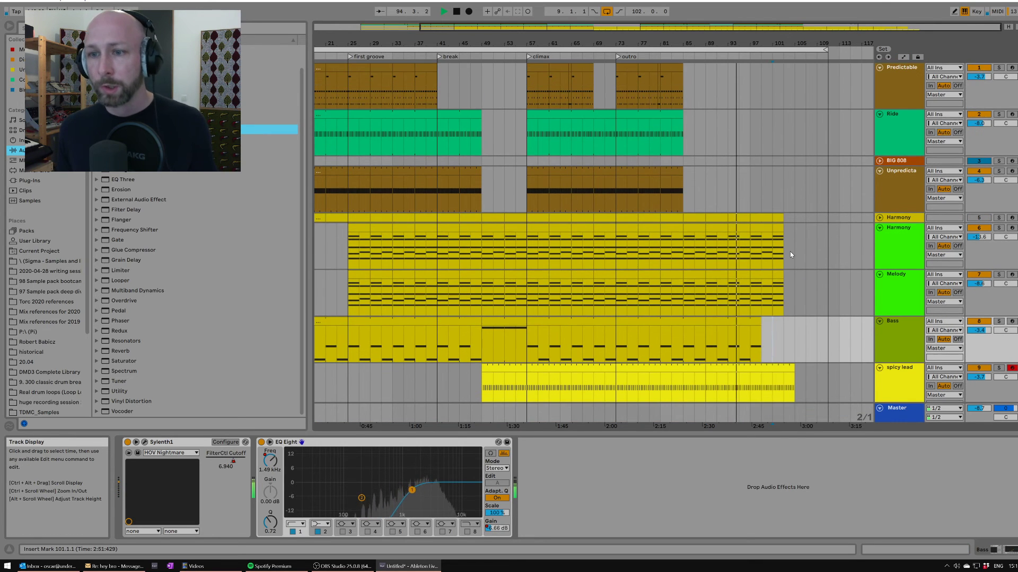
{"action": "scroll", "coordinate": [790, 254], "scroll_direction": "down", "scroll_amount": 2}
{"action": "left_click", "coordinate": [772, 309]}
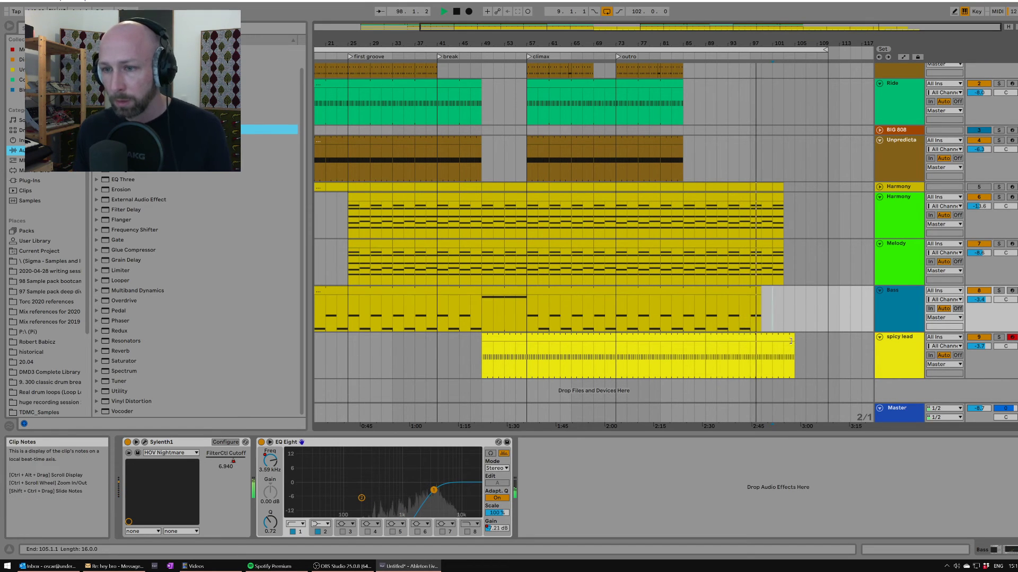
{"action": "left_click_drag", "start_coordinate": [795, 341], "coordinate": [775, 342]}
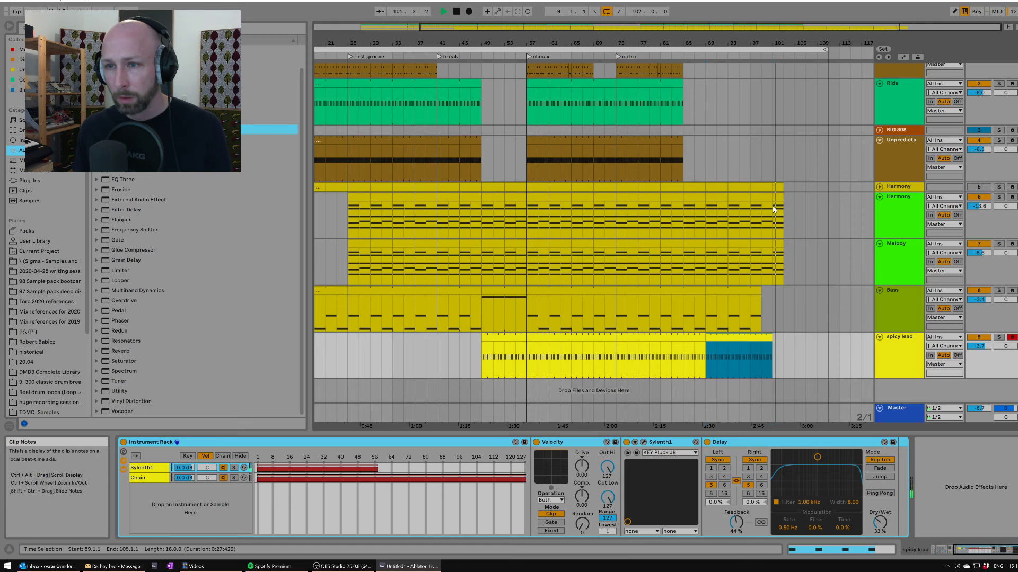
Delete bars 101 to 103 from the green Harmony track and the Melody track.
{"action": "left_click_drag", "start_coordinate": [773, 212], "coordinate": [782, 213]}
{"action": "key", "text": "Delete"}
{"action": "left_click", "coordinate": [757, 215]}
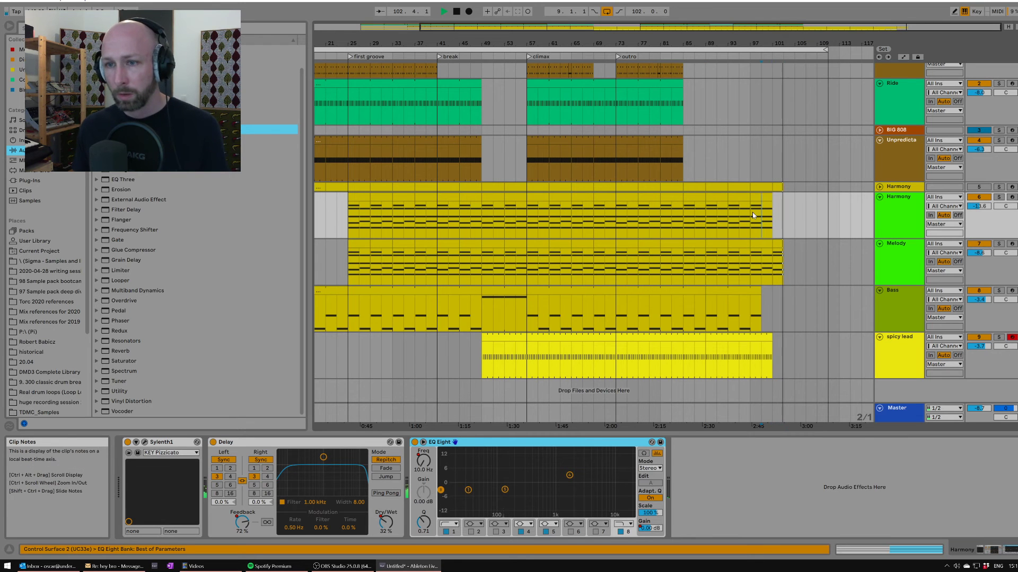
{"action": "left_click_drag", "start_coordinate": [774, 258], "coordinate": [781, 256]}
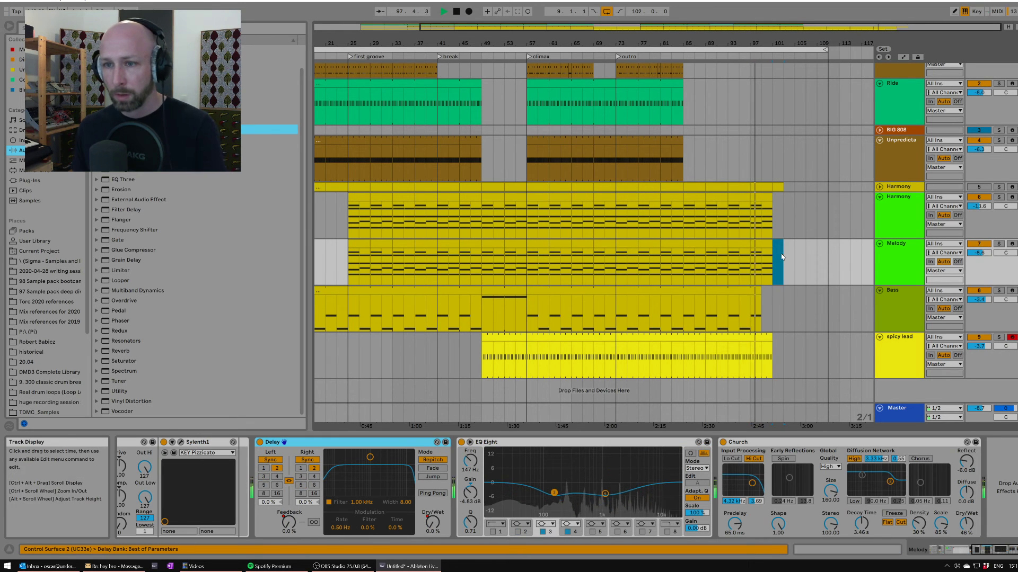
{"action": "left_click", "coordinate": [806, 234]}
{"action": "left_click", "coordinate": [898, 413]}
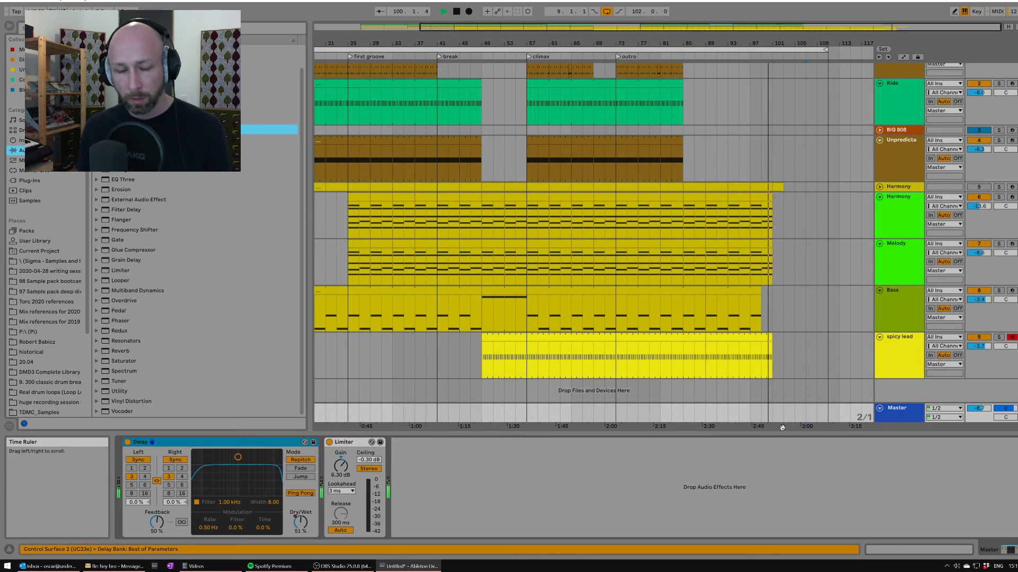
{"action": "left_click_drag", "start_coordinate": [108, 394], "coordinate": [231, 405]}
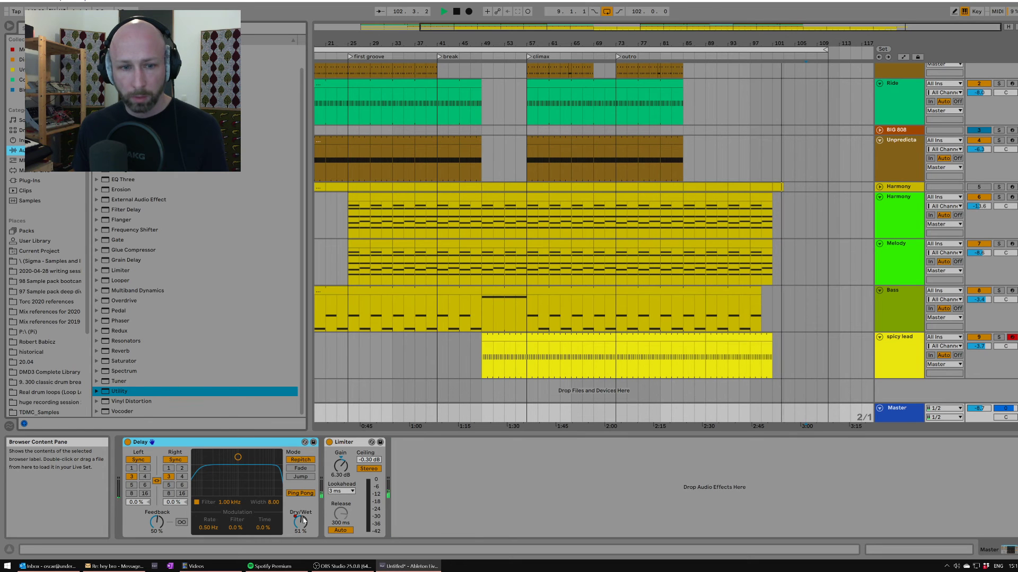
{"action": "key", "text": "a"}
{"action": "scroll", "coordinate": [816, 355], "scroll_direction": "down", "scroll_amount": 1}
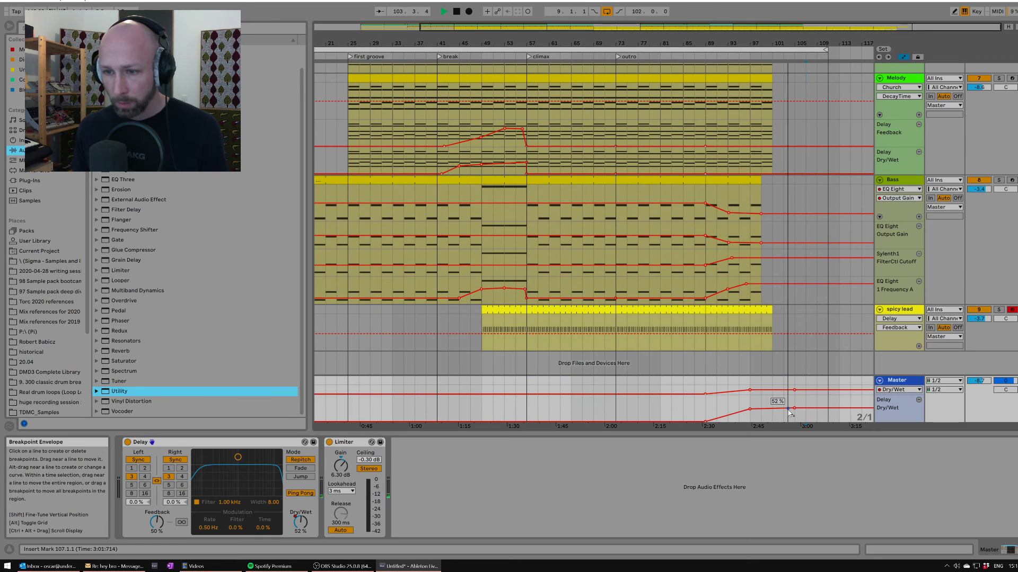
Shorten the arrangement loop to end at bar 106 and hide the automation.
{"action": "mouse_move", "coordinate": [825, 50]}
{"action": "left_mouse_down"}
{"action": "mouse_move", "coordinate": [797, 51]}
{"action": "mouse_move", "coordinate": [811, 42]}
{"action": "left_mouse_up"}
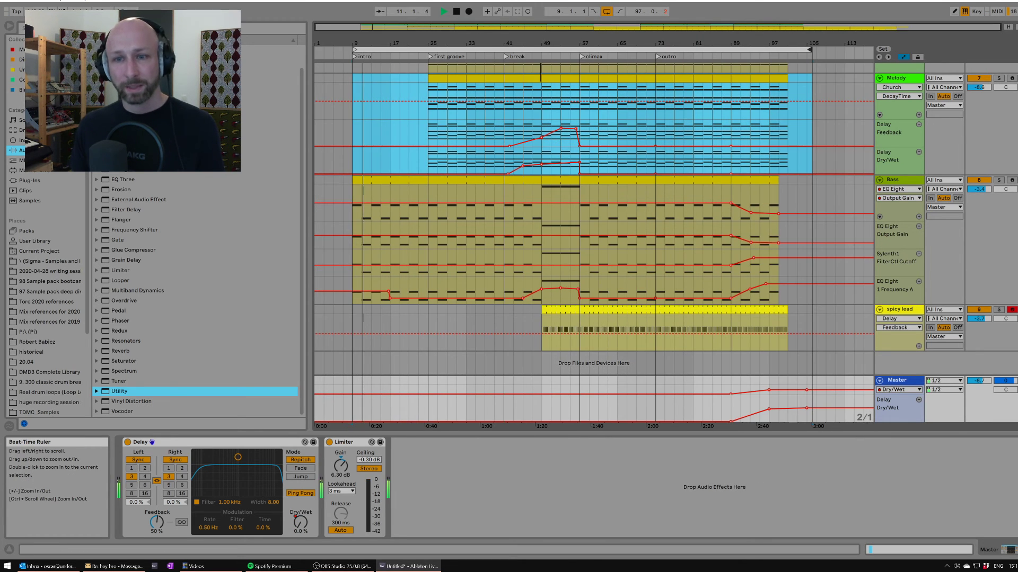
{"action": "key", "text": "a"}
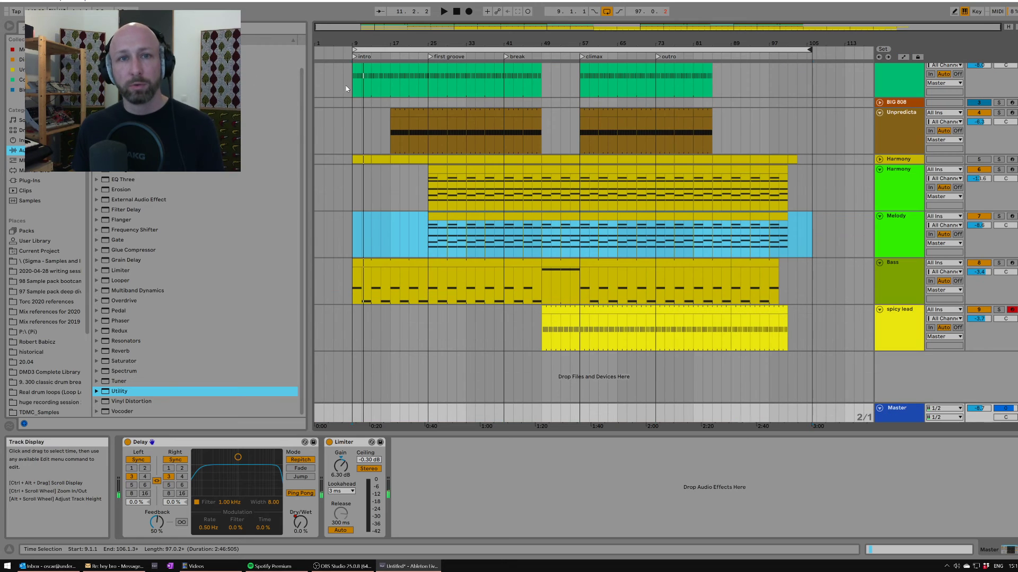
{"action": "left_click", "coordinate": [342, 134]}
{"action": "scroll", "coordinate": [631, 198], "scroll_direction": "up", "scroll_amount": 3}
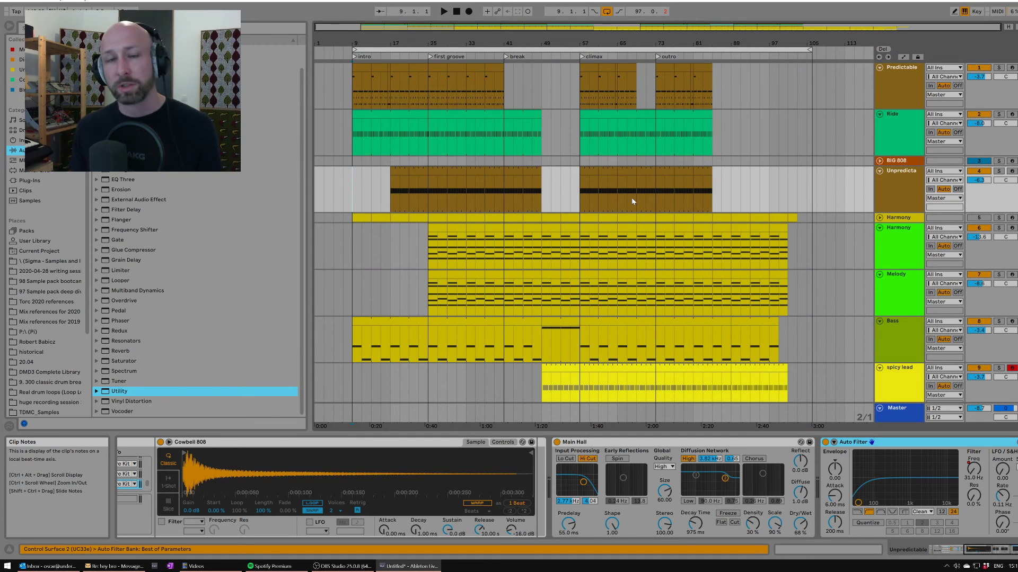
Play the arrangement from bar 9 and fold the Unpredictable track.
{"action": "left_click", "coordinate": [352, 182]}
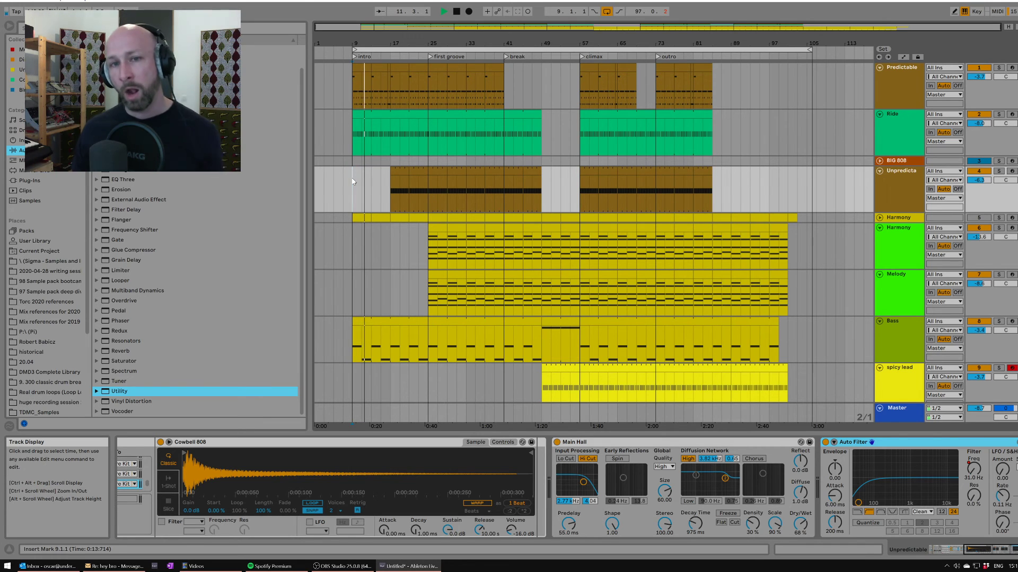
{"action": "left_click", "coordinate": [880, 171]}
{"action": "left_click", "coordinate": [899, 193]}
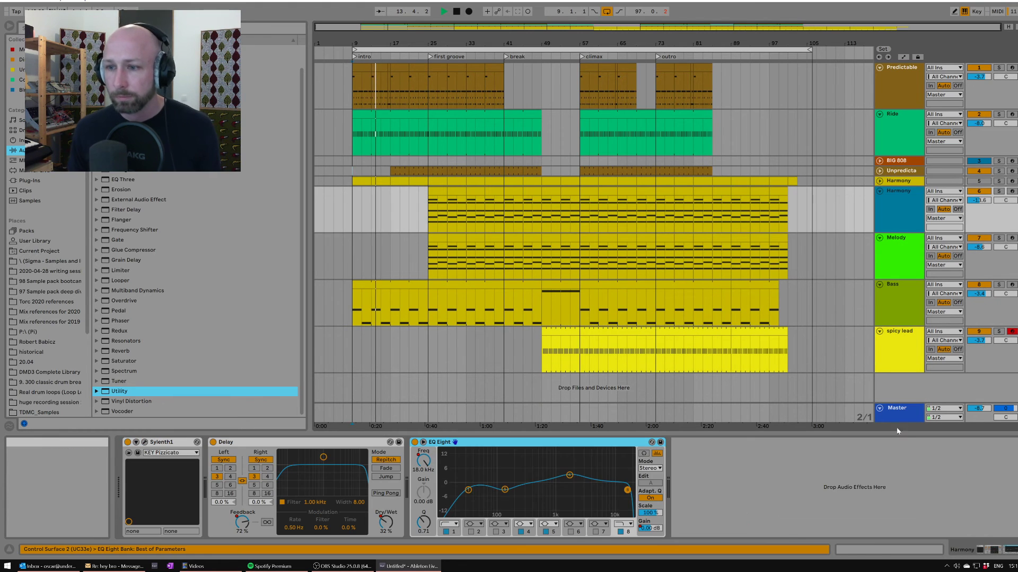
Insert the Dark Hall reverb preset between the Delay and Limiter on the Master track and set its Dry/Wet to 0%.
{"action": "left_click", "coordinate": [897, 417]}
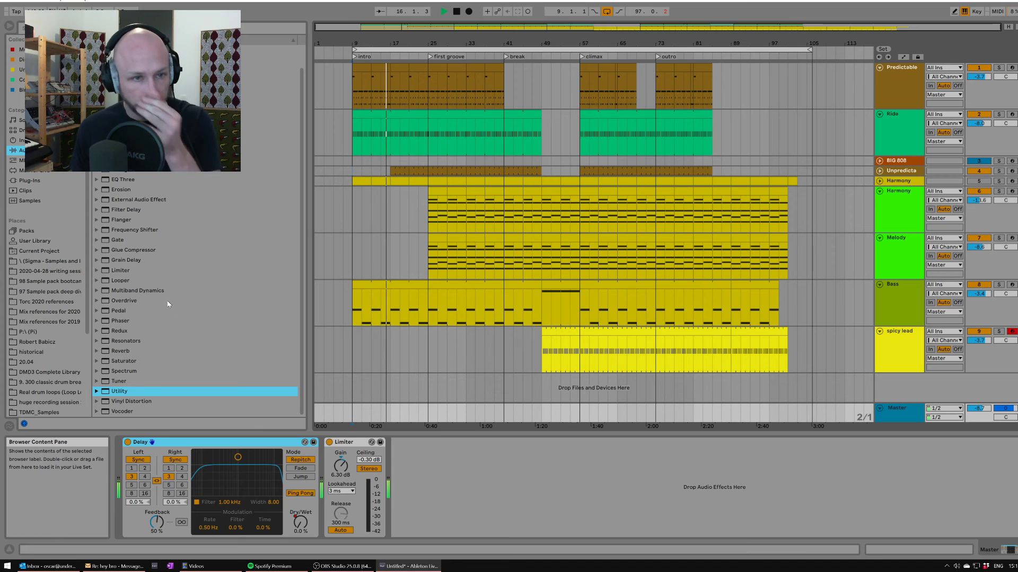
{"action": "left_click_drag", "start_coordinate": [104, 355], "coordinate": [140, 391]}
{"action": "left_click", "coordinate": [97, 351]}
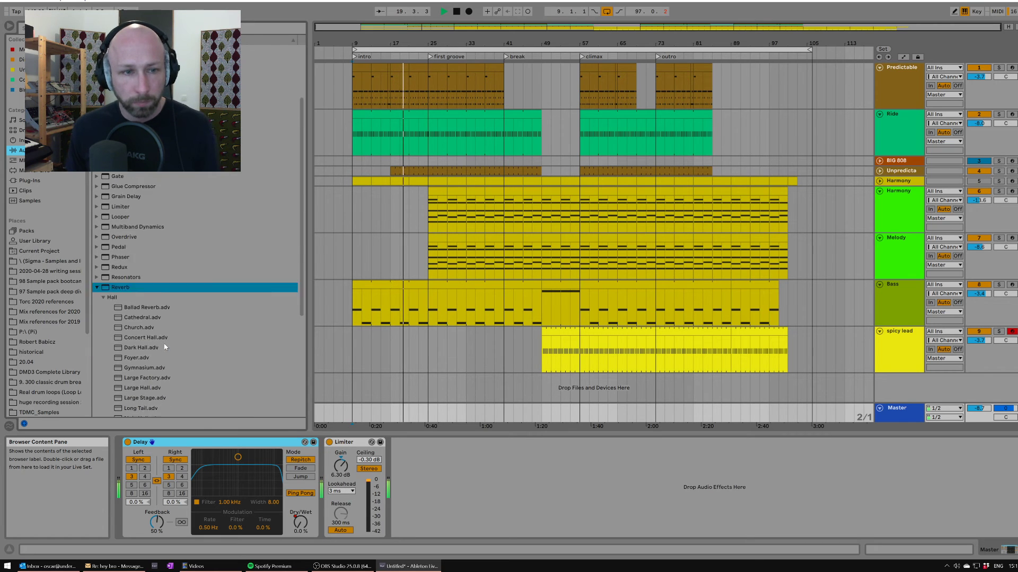
{"action": "left_click_drag", "start_coordinate": [135, 303], "coordinate": [329, 492]}
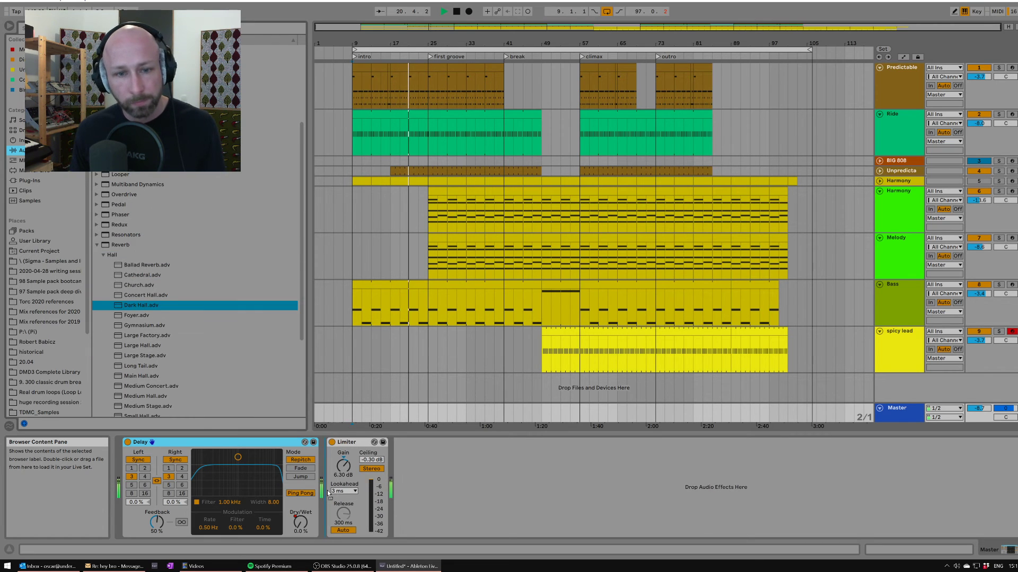
{"action": "left_click_drag", "start_coordinate": [575, 524], "coordinate": [576, 565]}
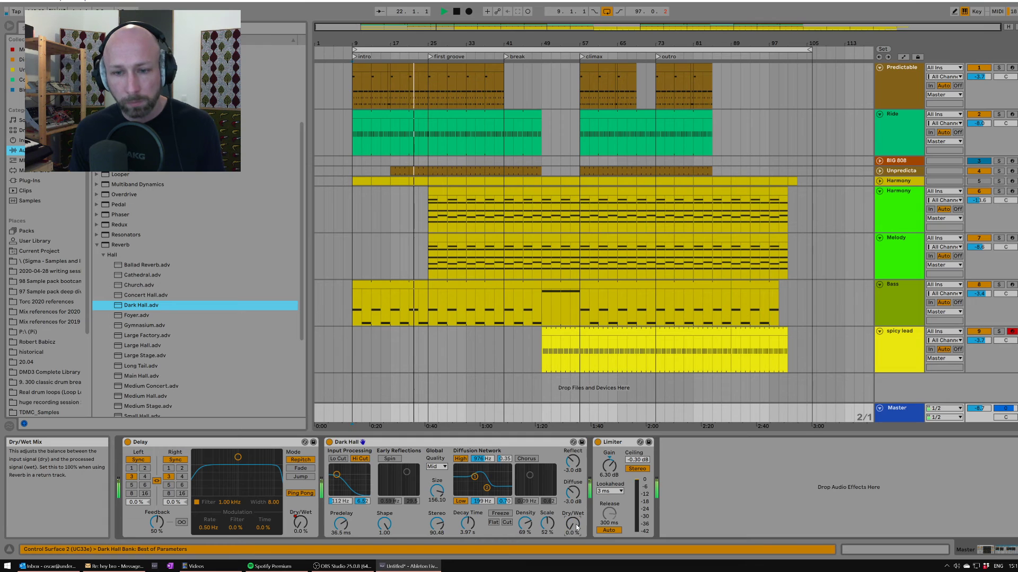
{"action": "double_click", "coordinate": [131, 357]}
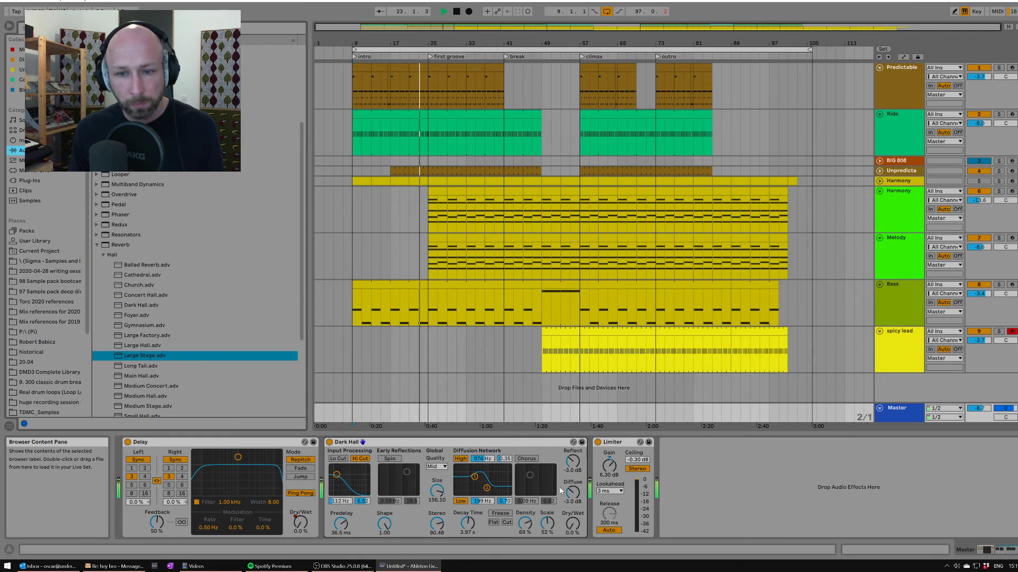
Automate the Master's Large Stage reverb Dry/Wet to rise from 0% around bar 89 to 35% around bar 95.
{"action": "left_click_drag", "start_coordinate": [573, 524], "coordinate": [573, 557]}
{"action": "right_click", "coordinate": [574, 528]}
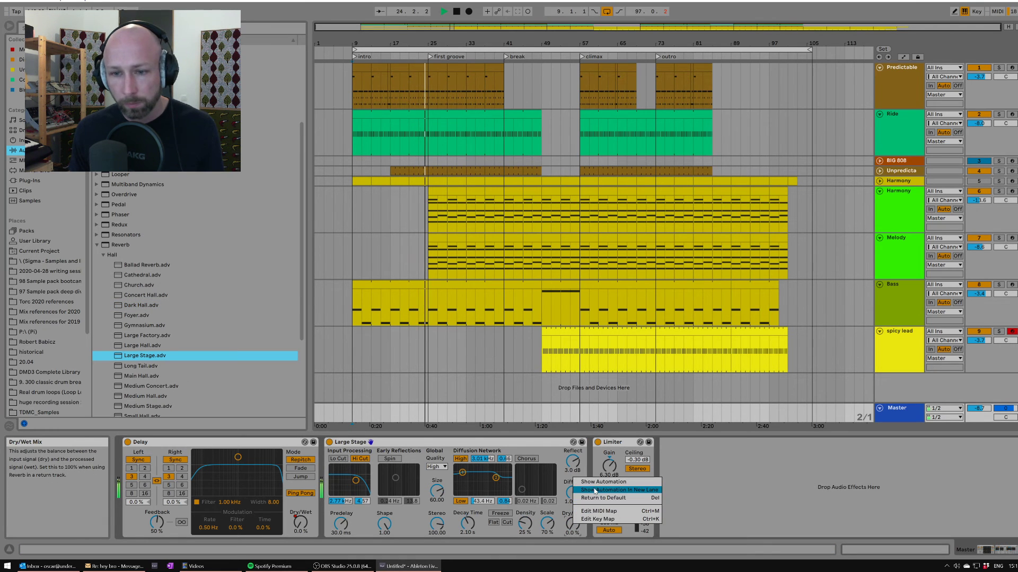
{"action": "left_click", "coordinate": [595, 491]}
{"action": "left_click", "coordinate": [737, 396]}
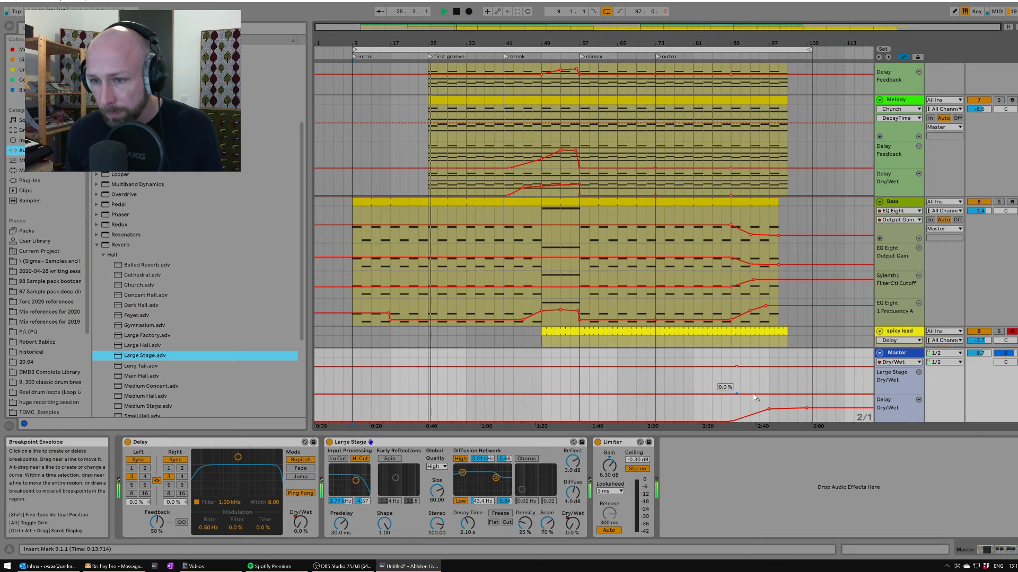
{"action": "left_click_drag", "start_coordinate": [764, 395], "coordinate": [764, 383]}
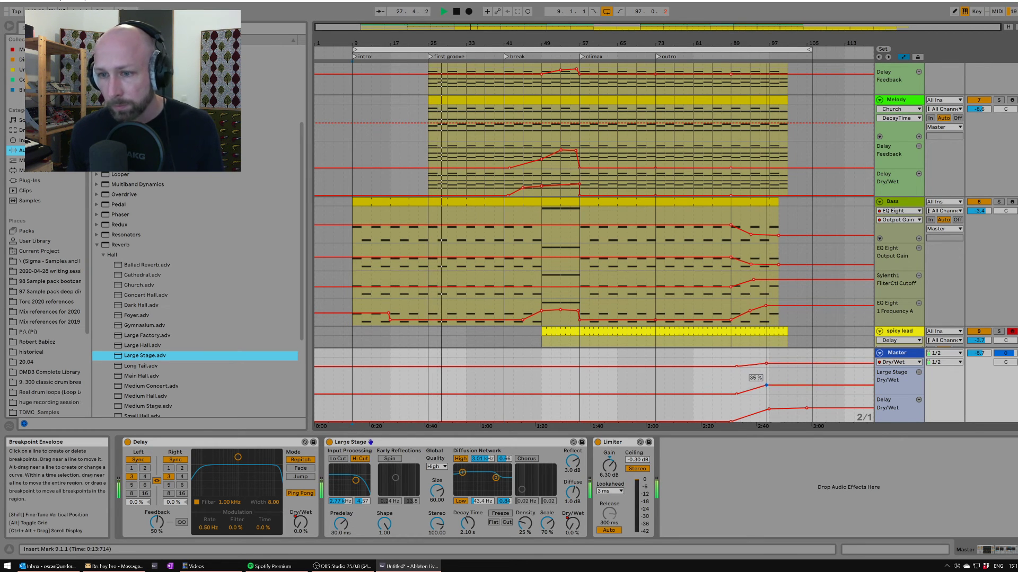
{"action": "key", "text": "a"}
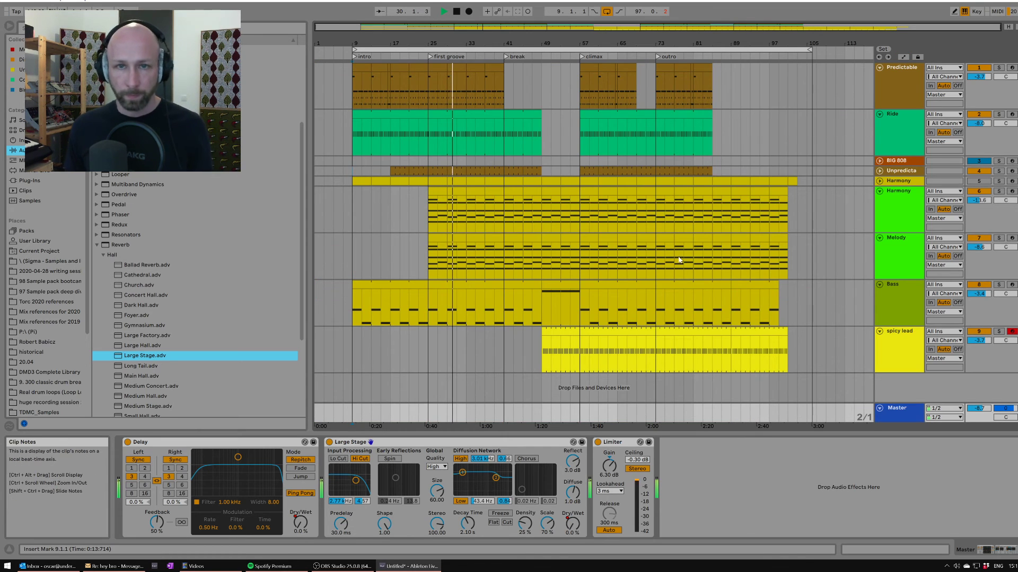
Place clap notes on all four sixteenths of the last beat in the Predictable drum clip before bar 37 and play it.
{"action": "left_click_drag", "start_coordinate": [789, 139], "coordinate": [770, 136]}
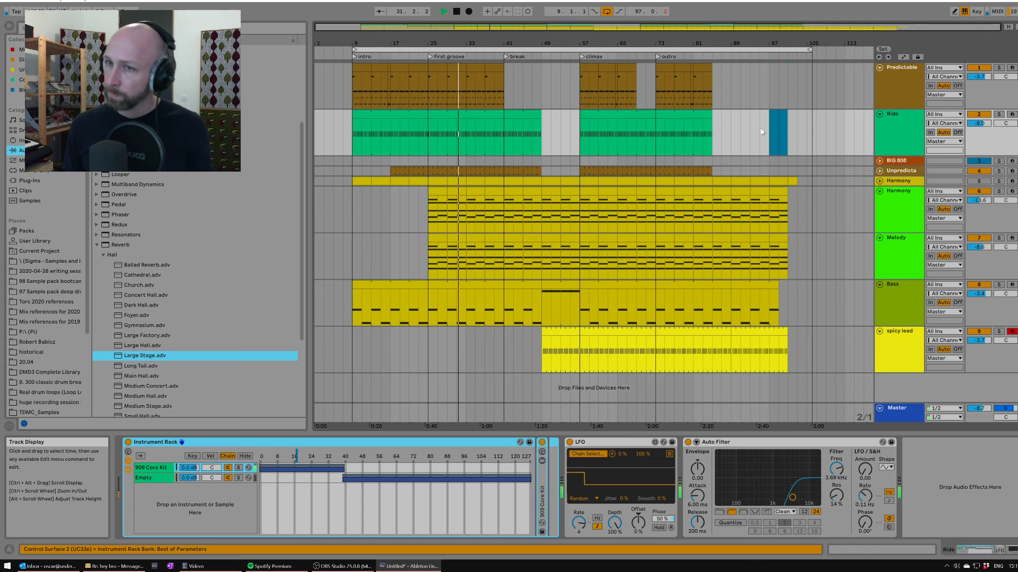
{"action": "left_click", "coordinate": [388, 75]}
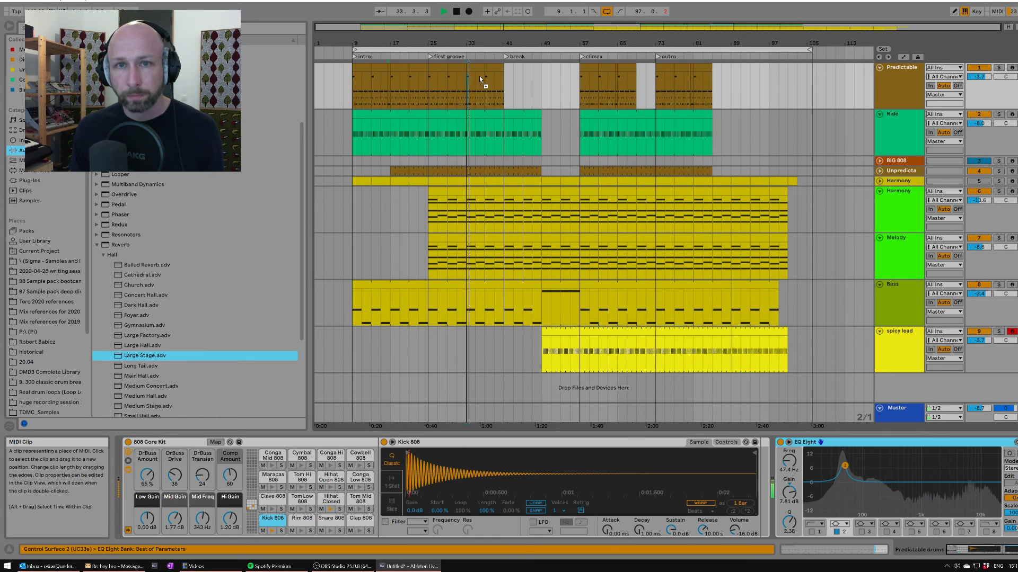
{"action": "left_click_drag", "start_coordinate": [482, 74], "coordinate": [493, 63]}
{"action": "double_click", "coordinate": [493, 63]}
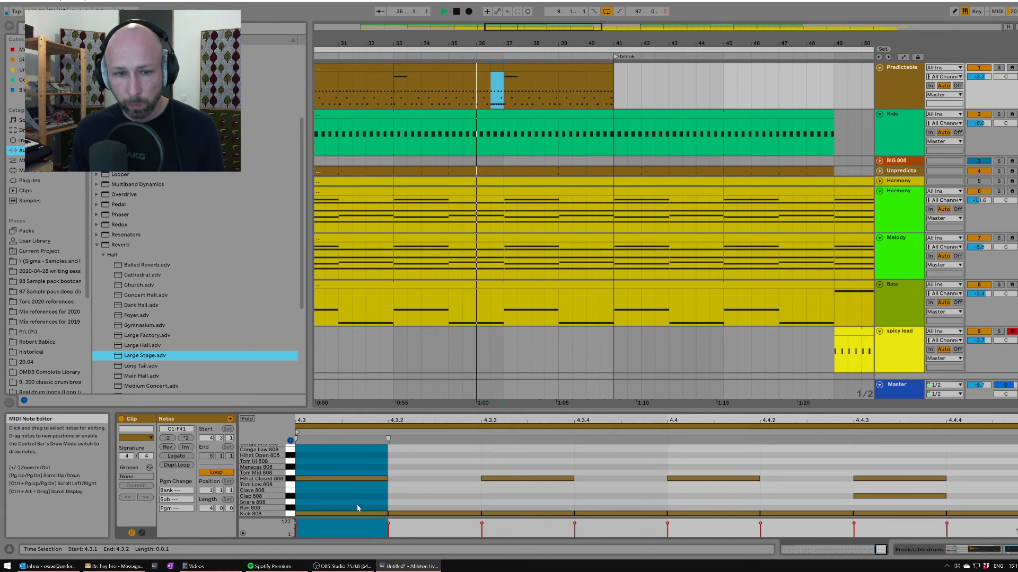
{"action": "left_click_drag", "start_coordinate": [907, 498], "coordinate": [711, 497]}
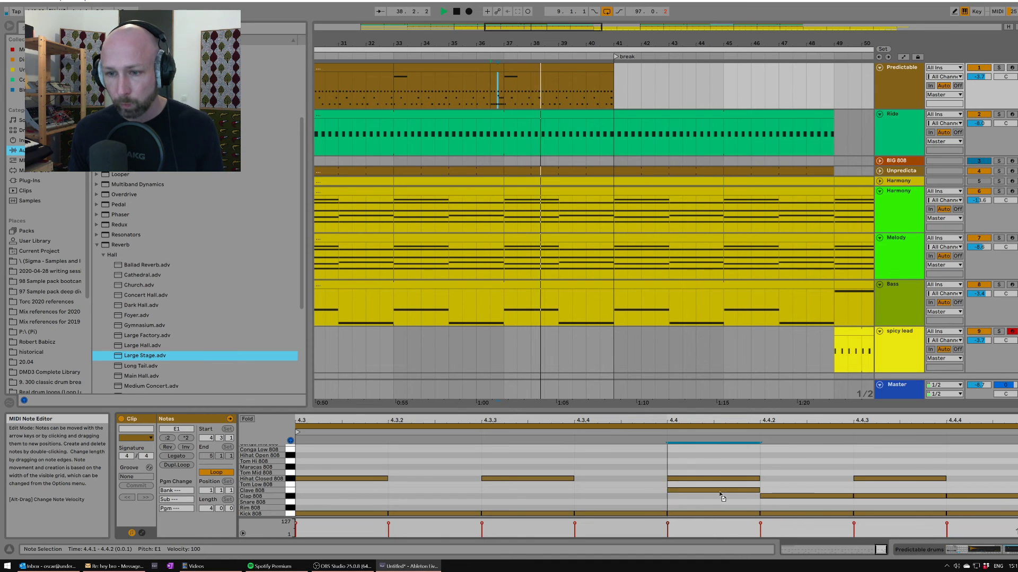
{"action": "left_click", "coordinate": [464, 70]}
{"action": "key", "text": "space"}
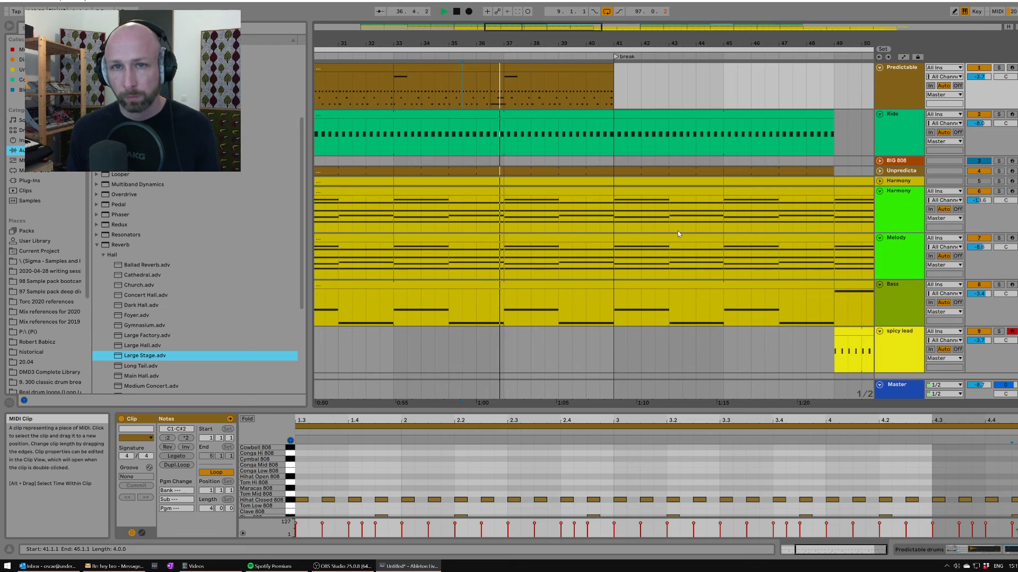
Extend the clap notes across the whole half-bar drum clip before bar 37 and delete its closed hi-hat notes.
{"action": "left_click_drag", "start_coordinate": [490, 79], "coordinate": [504, 79]}
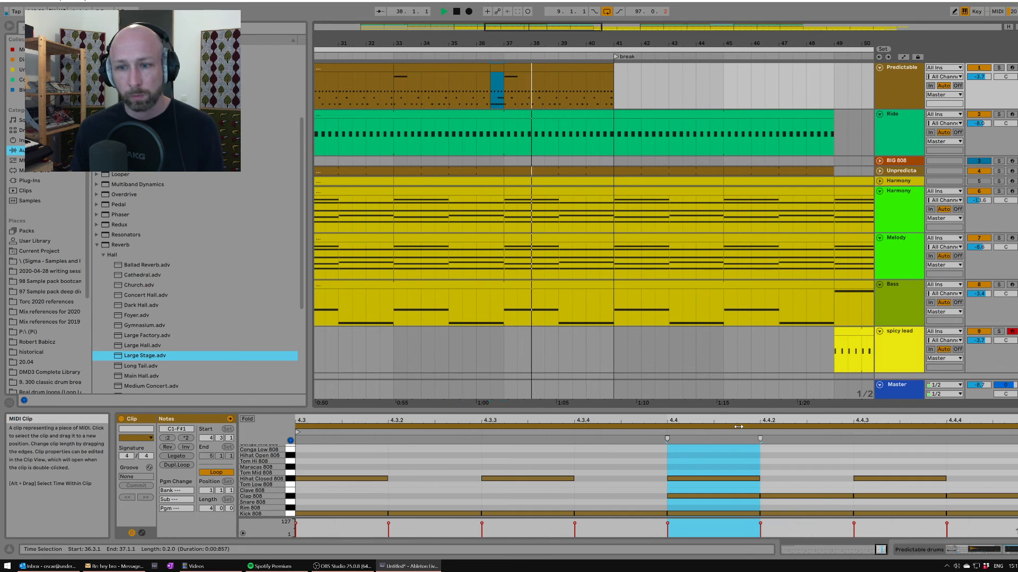
{"action": "key", "text": "space"}
{"action": "left_click_drag", "start_coordinate": [713, 497], "coordinate": [959, 480]}
{"action": "key", "text": "Delete"}
{"action": "key", "text": "space"}
{"action": "left_click", "coordinate": [463, 91]}
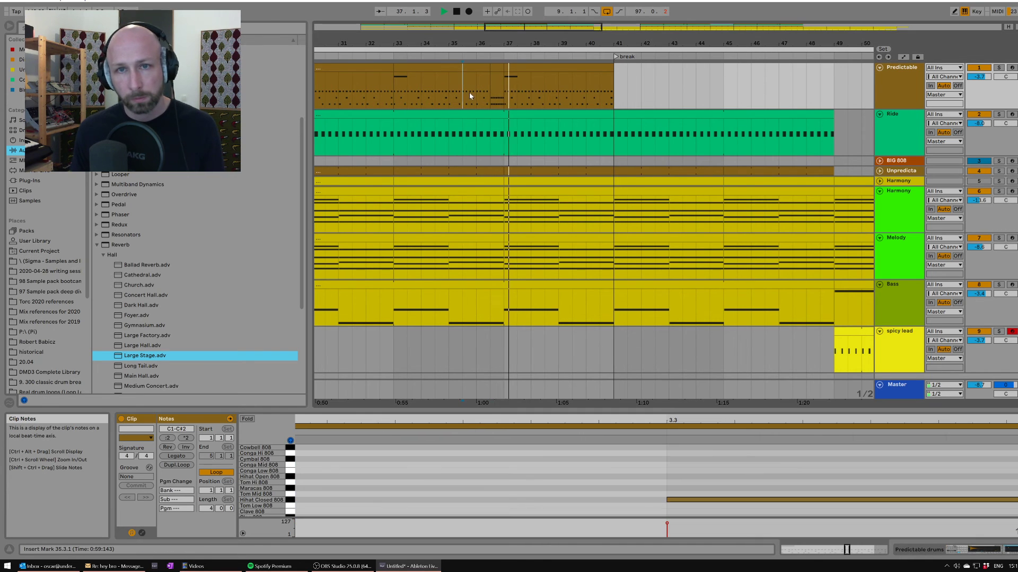
{"action": "left_click", "coordinate": [495, 94]}
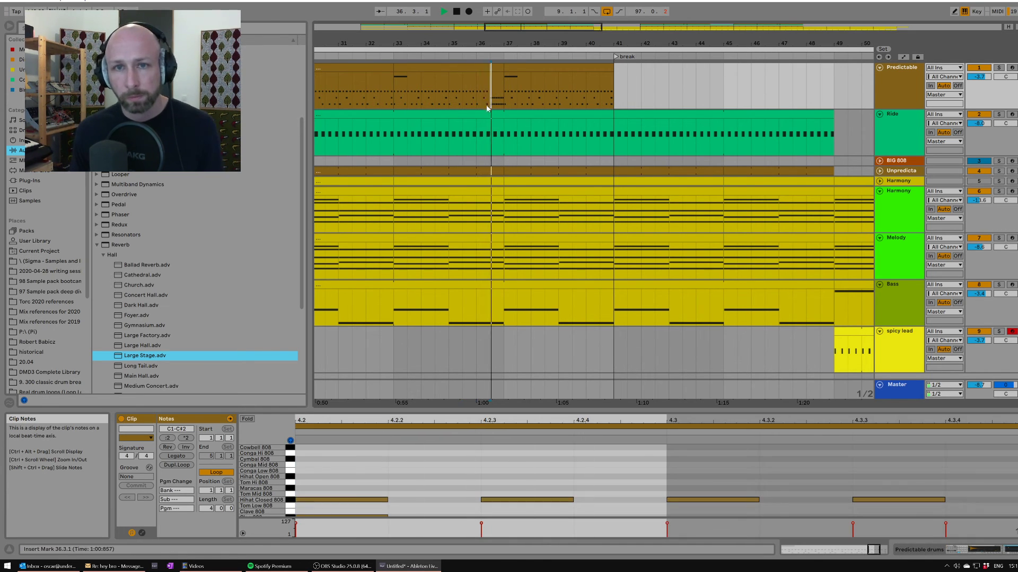
{"action": "left_click", "coordinate": [494, 64]}
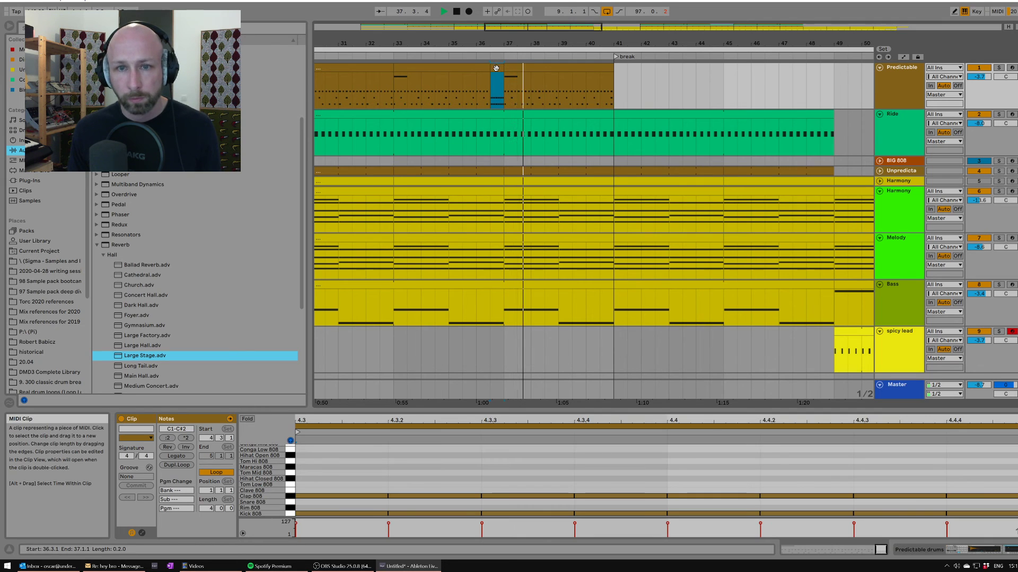
Copy all the clap notes of the half-bar drum clip onto the Hihat Closed 808 row and play the result.
{"action": "key", "text": "space"}
{"action": "left_click", "coordinate": [337, 496]}
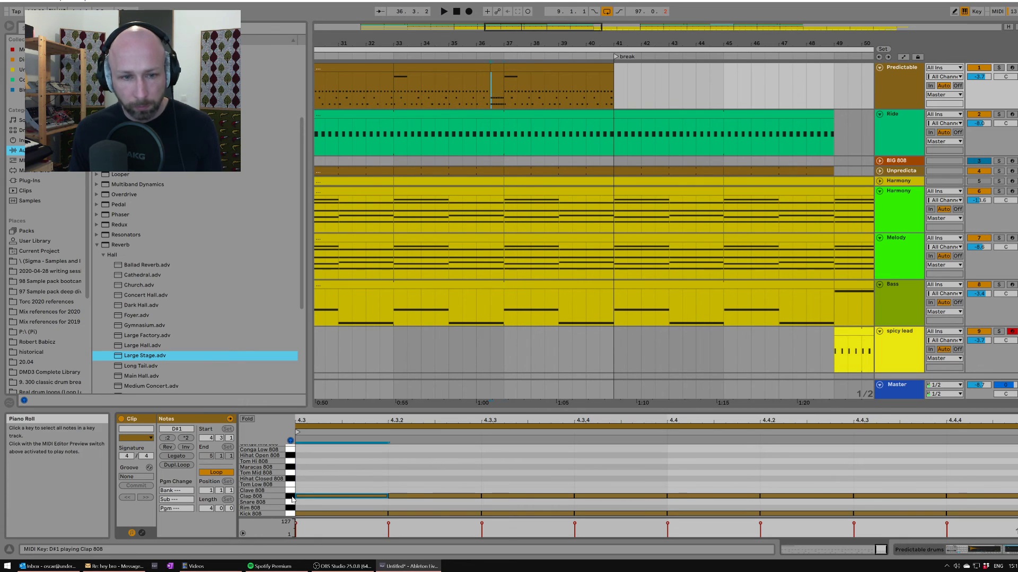
{"action": "left_click", "coordinate": [289, 496]}
{"action": "left_click_drag", "start_coordinate": [320, 496], "coordinate": [320, 483]}
{"action": "key", "text": "space"}
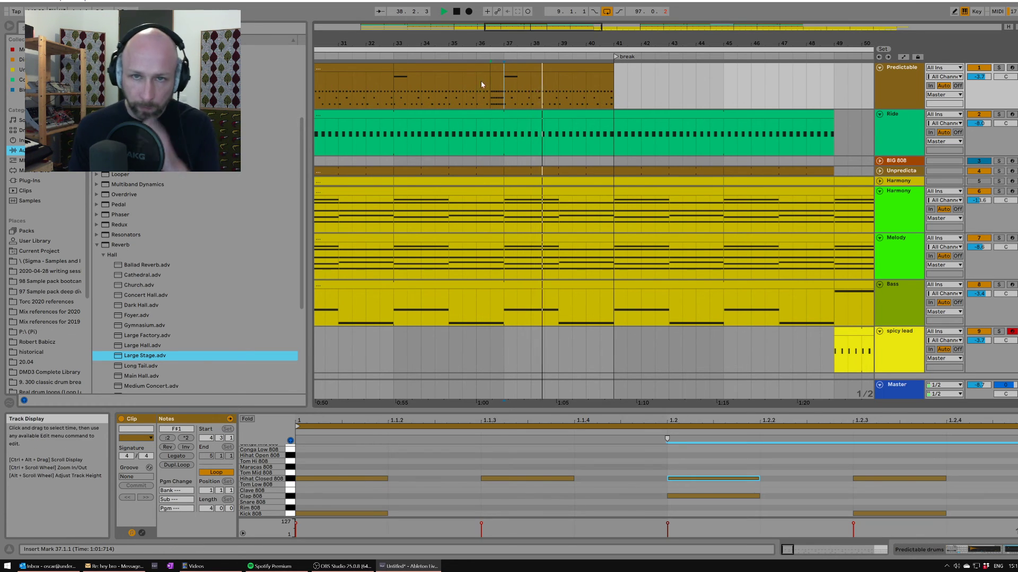
Split the Predictable drum clip at bar 40.3 and open its last half bar in an enlarged note editor.
{"action": "mouse_move", "coordinate": [493, 43]}
{"action": "left_mouse_down"}
{"action": "mouse_move", "coordinate": [492, 11]}
{"action": "mouse_move", "coordinate": [489, 38]}
{"action": "left_mouse_up"}
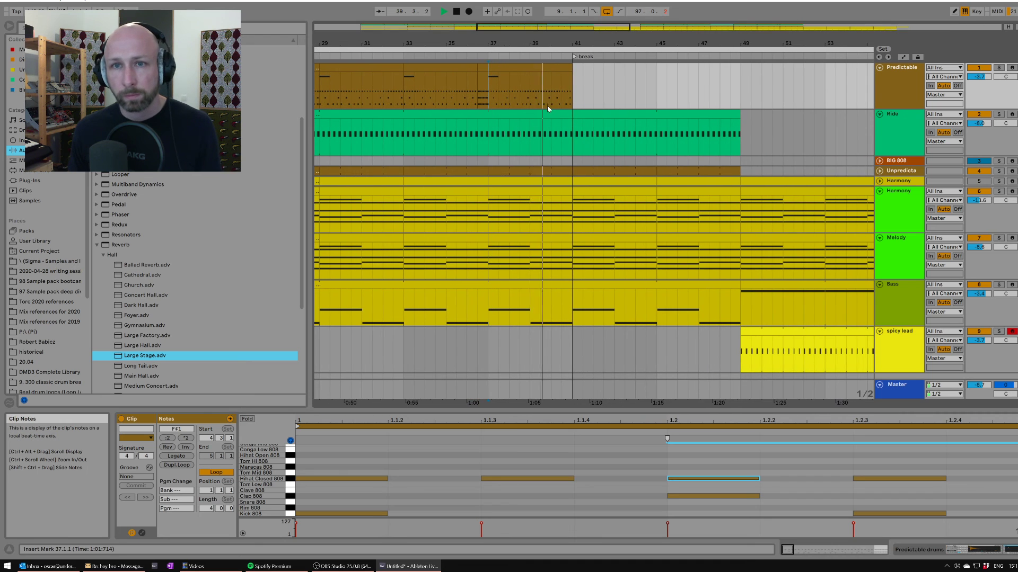
{"action": "left_click", "coordinate": [556, 90]}
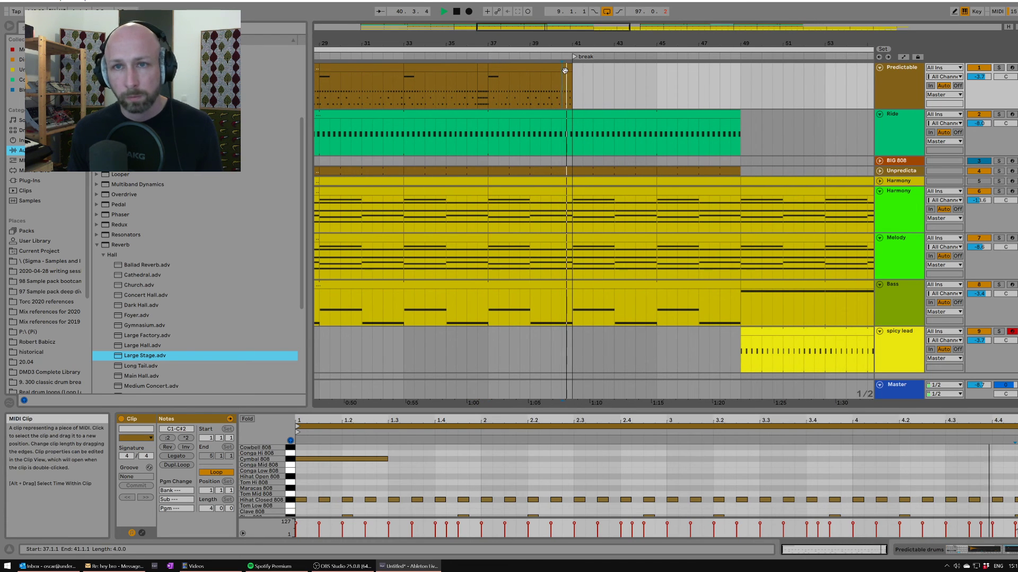
{"action": "key", "text": "ctrl+e"}
{"action": "double_click", "coordinate": [565, 69]}
{"action": "scroll", "coordinate": [469, 470], "scroll_direction": "down", "scroll_amount": 1}
{"action": "key", "text": "space"}
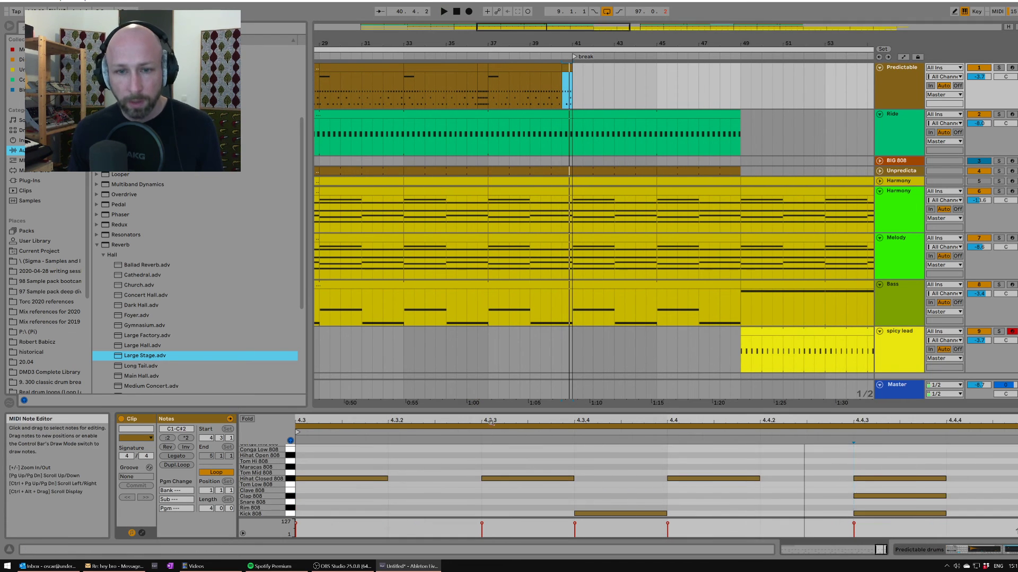
{"action": "left_click_drag", "start_coordinate": [477, 410], "coordinate": [477, 315]}
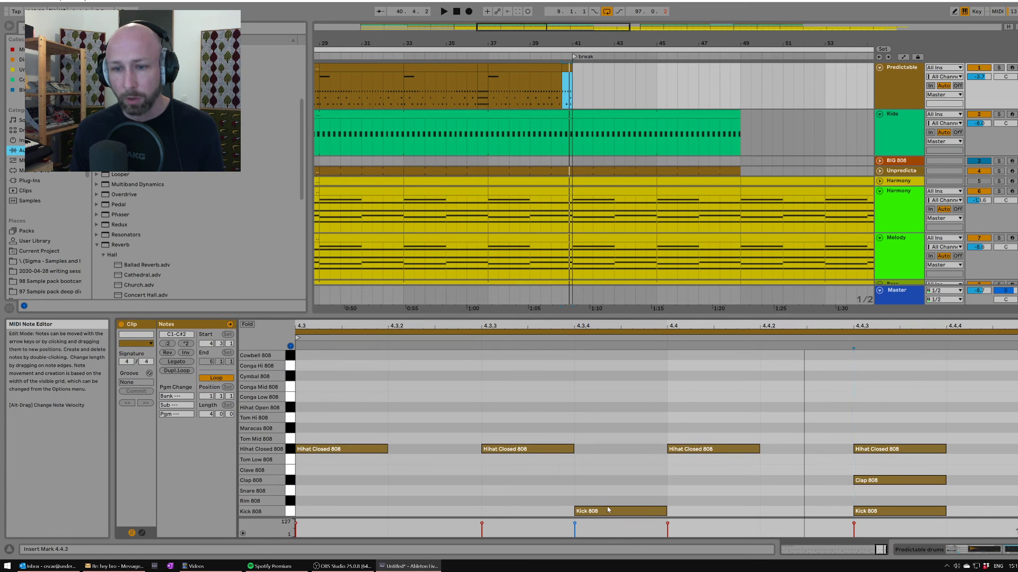
Move the kick at 4.3.4 to 4.3.1, add another kick at 4.3.4, and add claps at 4.3.4 and 4.3.1.
{"action": "left_click_drag", "start_coordinate": [604, 511], "coordinate": [361, 514]}
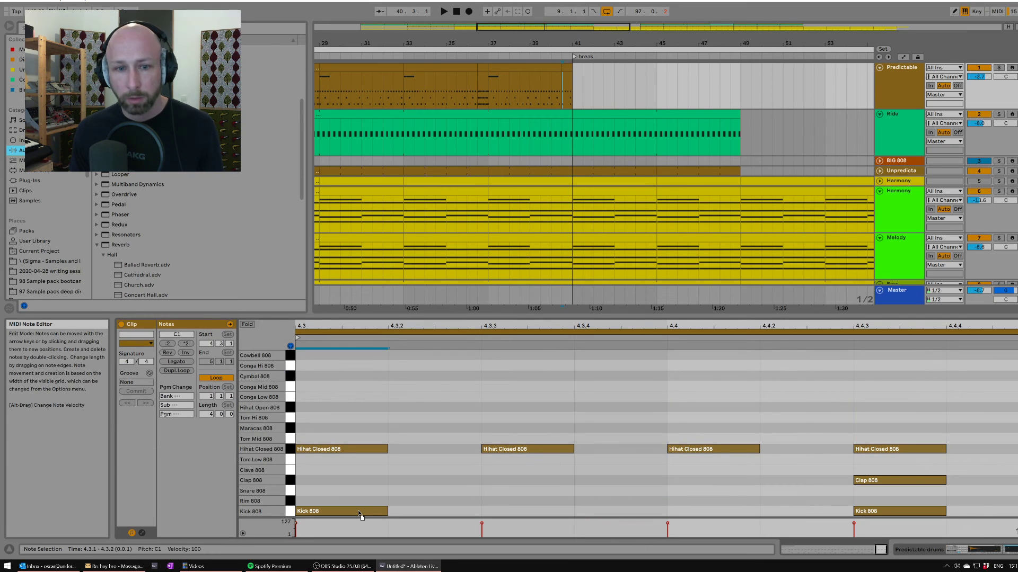
{"action": "double_click", "coordinate": [617, 511]}
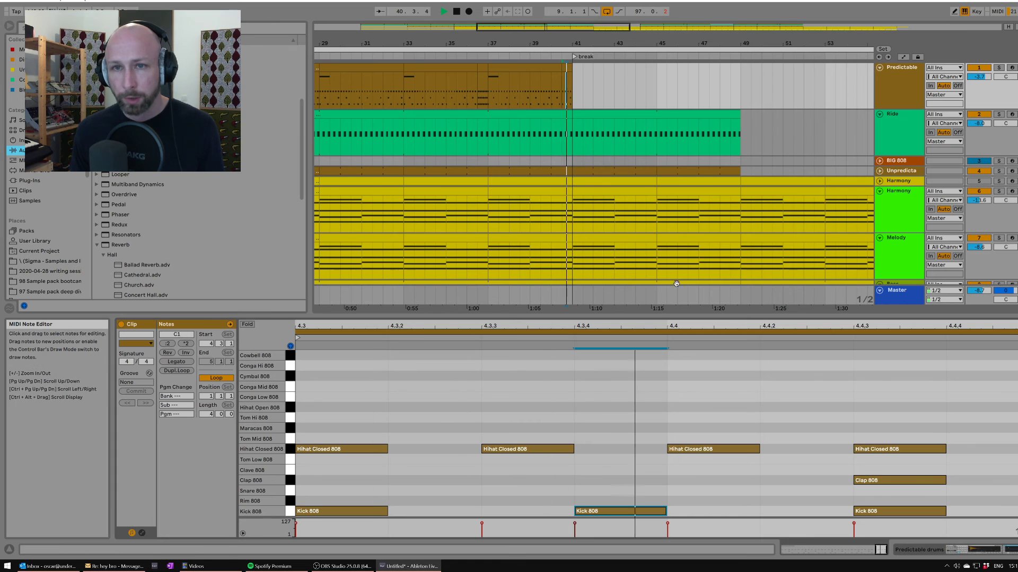
{"action": "left_click", "coordinate": [899, 491]}
{"action": "left_click_drag", "start_coordinate": [898, 490], "coordinate": [300, 482]}
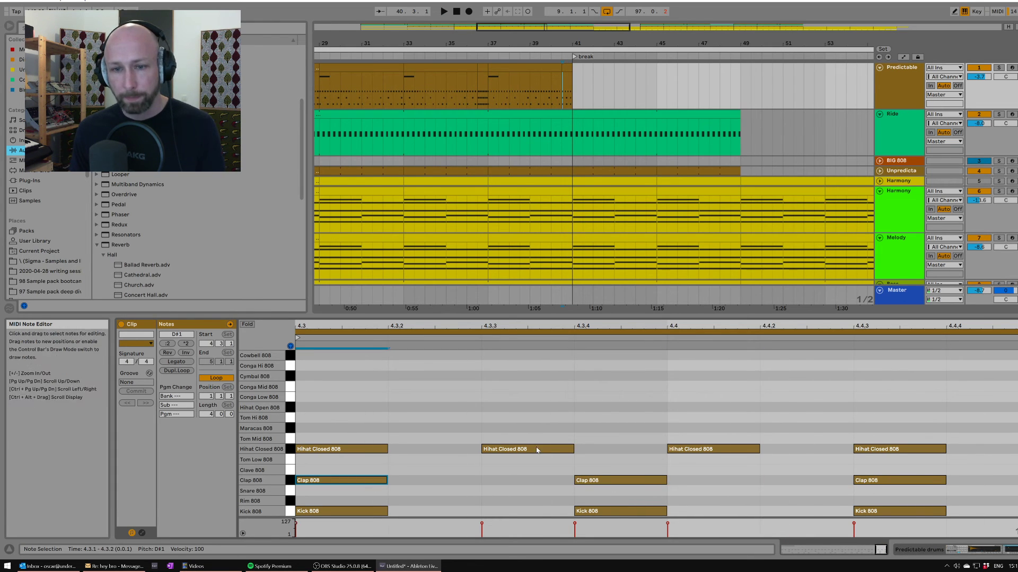
Move the closed hi-hat note from 4.3.3 to 4.3.4 and play the transition into the break from bar 39.3.
{"action": "left_click_drag", "start_coordinate": [525, 449], "coordinate": [618, 449]}
{"action": "left_click_drag", "start_coordinate": [741, 421], "coordinate": [757, 481]}
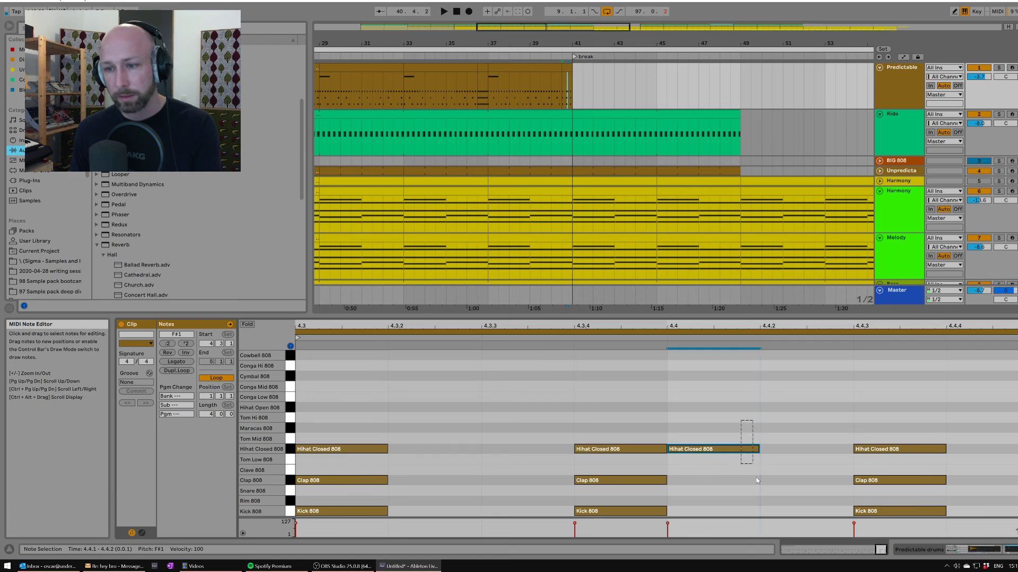
{"action": "left_click", "coordinate": [543, 87]}
{"action": "key", "text": "space"}
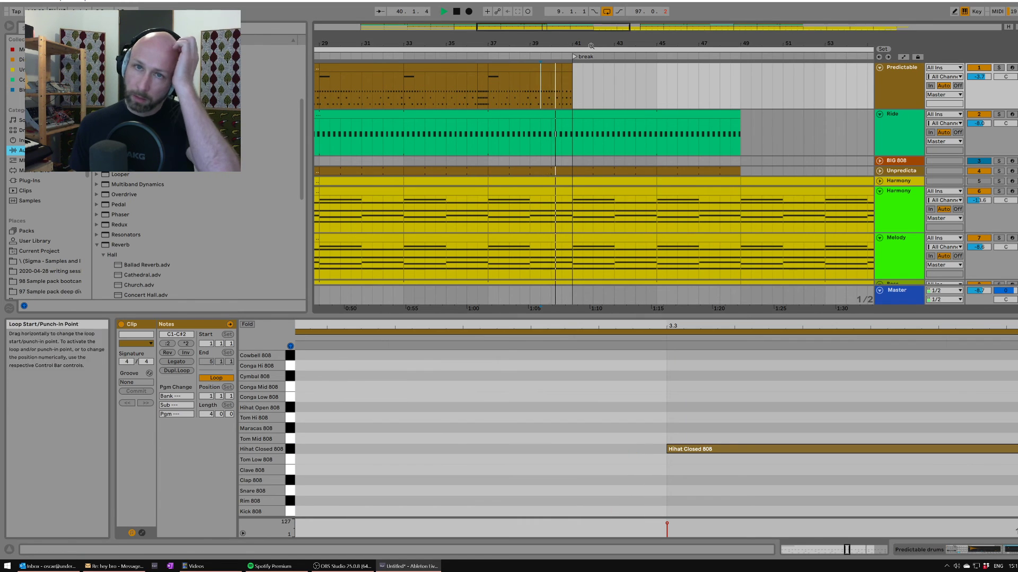
Fold all the instrument tracks in the arrangement during playback of the break.
{"action": "left_click_drag", "start_coordinate": [599, 44], "coordinate": [561, 75]}
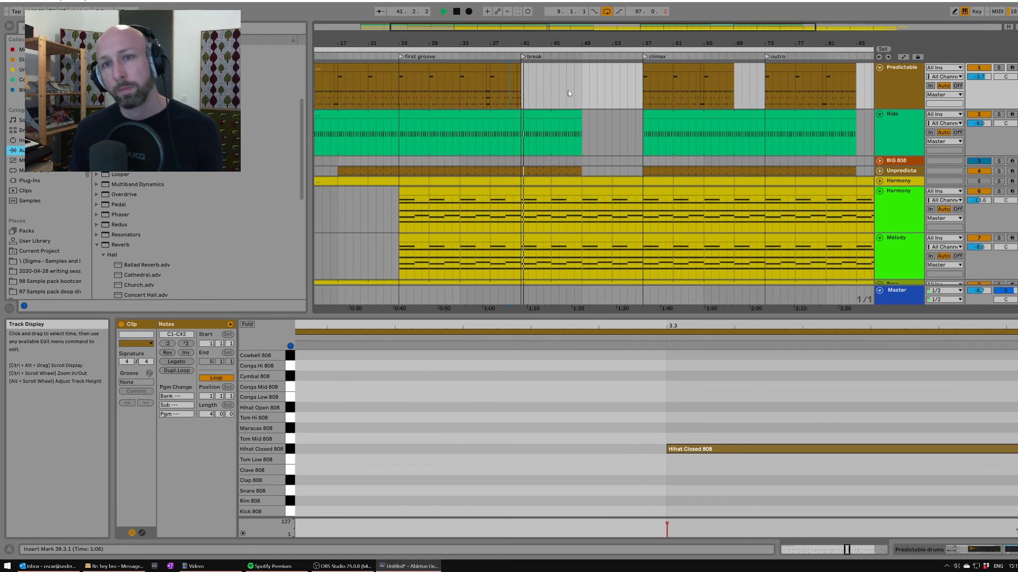
{"action": "left_click", "coordinate": [604, 96]}
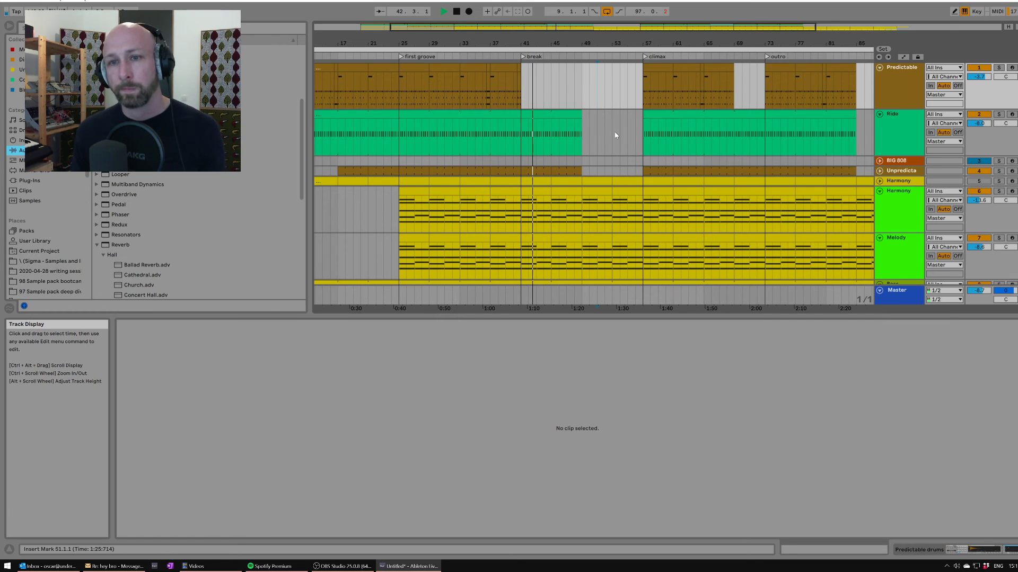
{"action": "scroll", "coordinate": [616, 135], "scroll_direction": "down", "scroll_amount": 2}
{"action": "scroll", "coordinate": [617, 133], "scroll_direction": "up", "scroll_amount": 2}
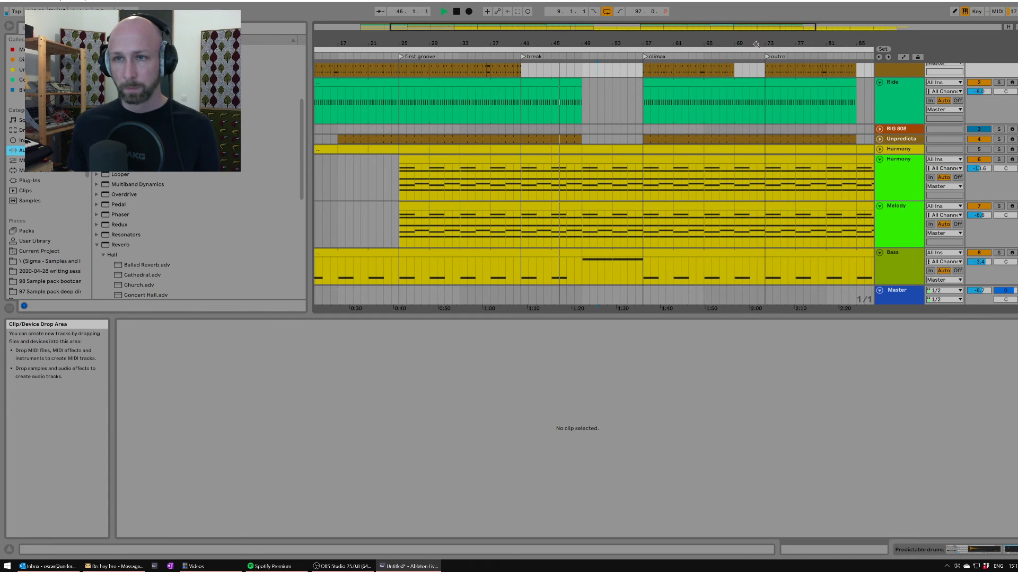
{"action": "left_click", "coordinate": [879, 256], "text": "alt"}
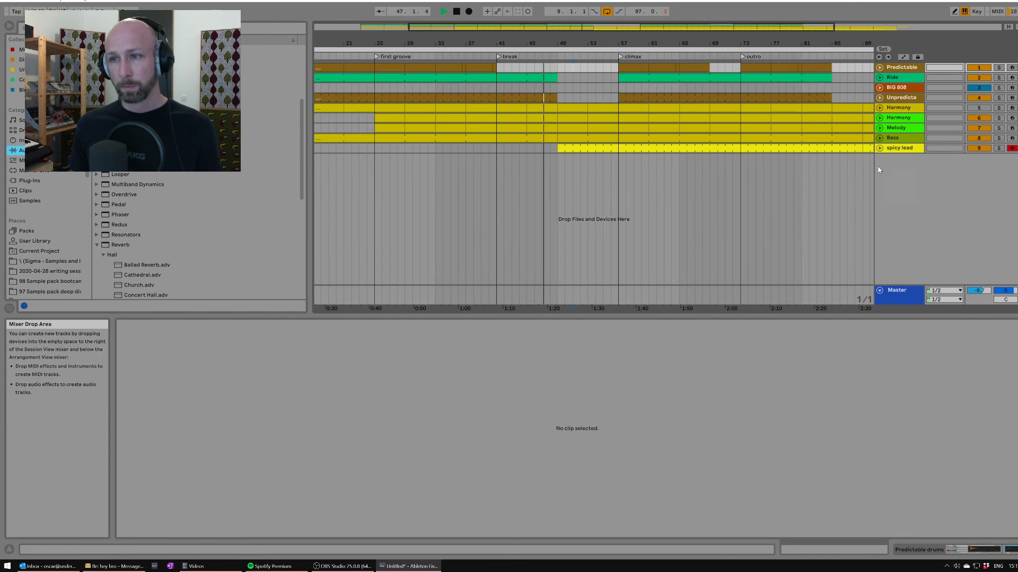
Add an audio track named "resample for riser" and set its input to Resampling.
{"action": "key", "text": "ctrl+t"}
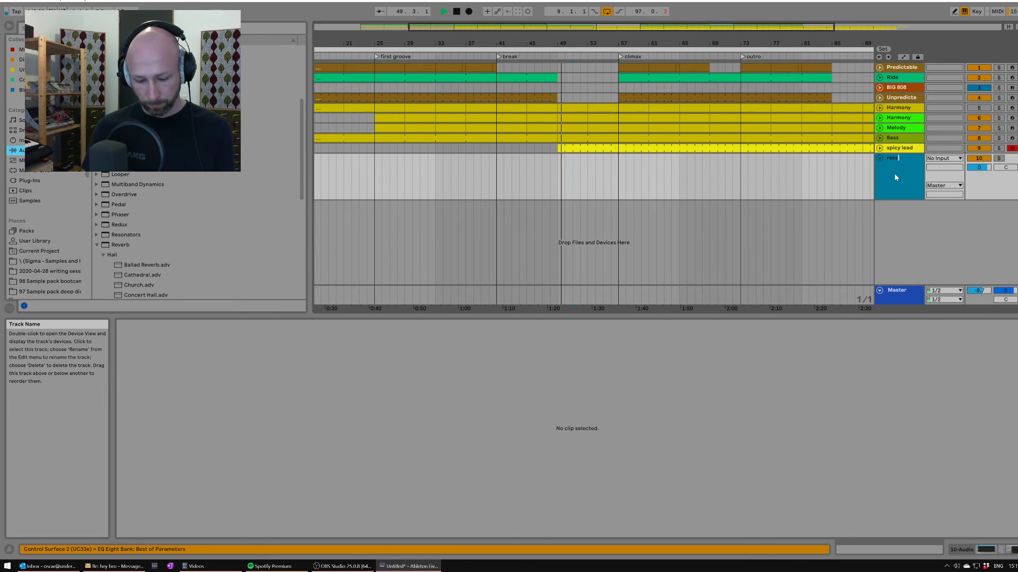
{"action": "type", "text": "for riser"}
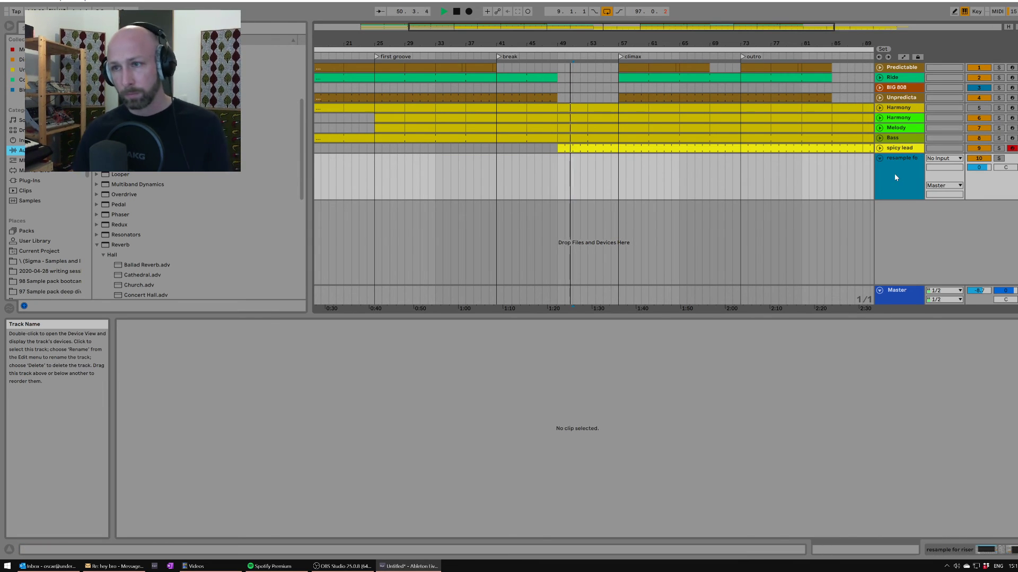
{"action": "left_click_drag", "start_coordinate": [729, 43], "coordinate": [655, 40]}
{"action": "left_click", "coordinate": [943, 158]}
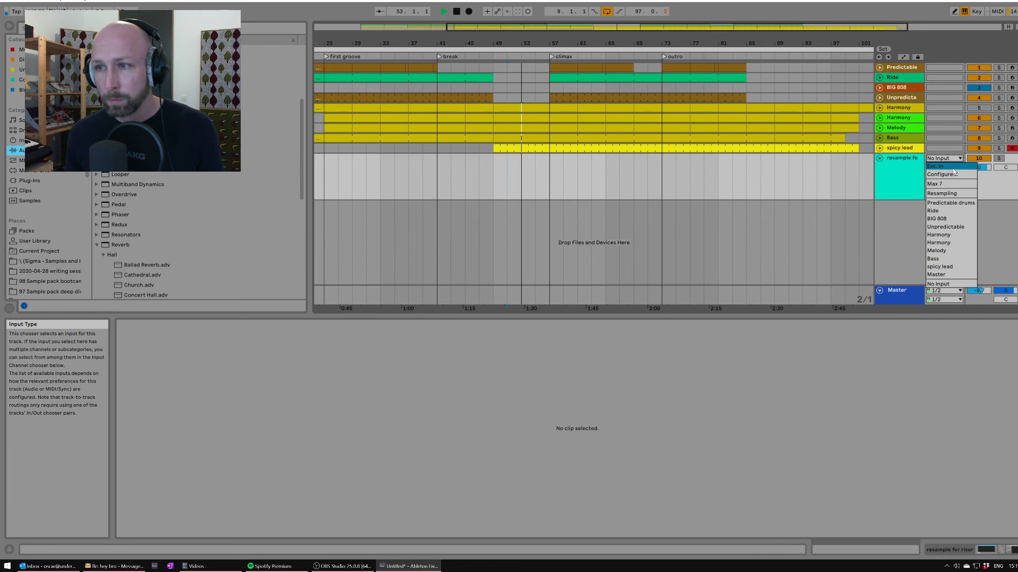
{"action": "left_click", "coordinate": [954, 195]}
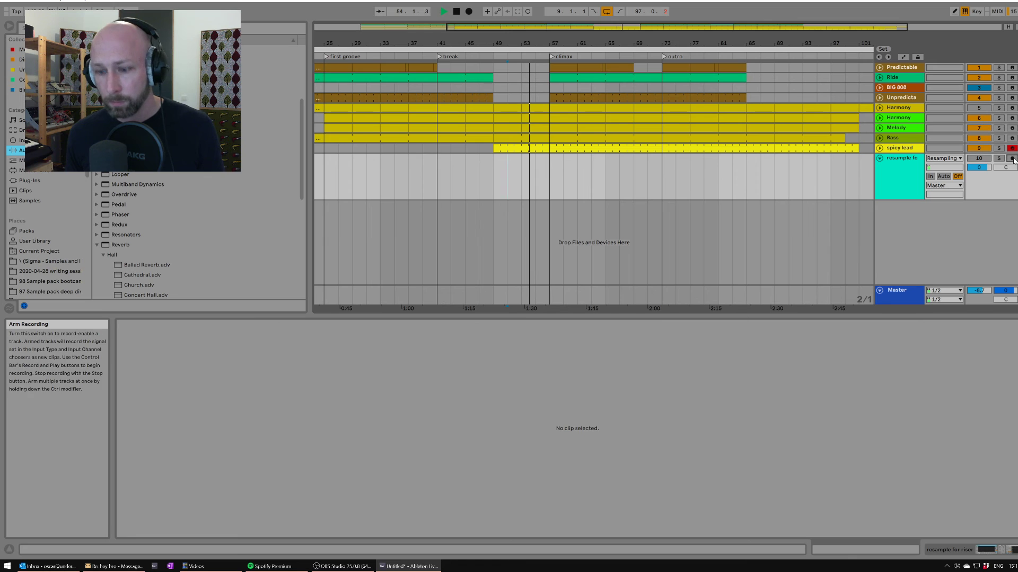
Record the resampled output across the start of the climax and delete the recorded audio before bar 57.
{"action": "key", "text": "F9"}
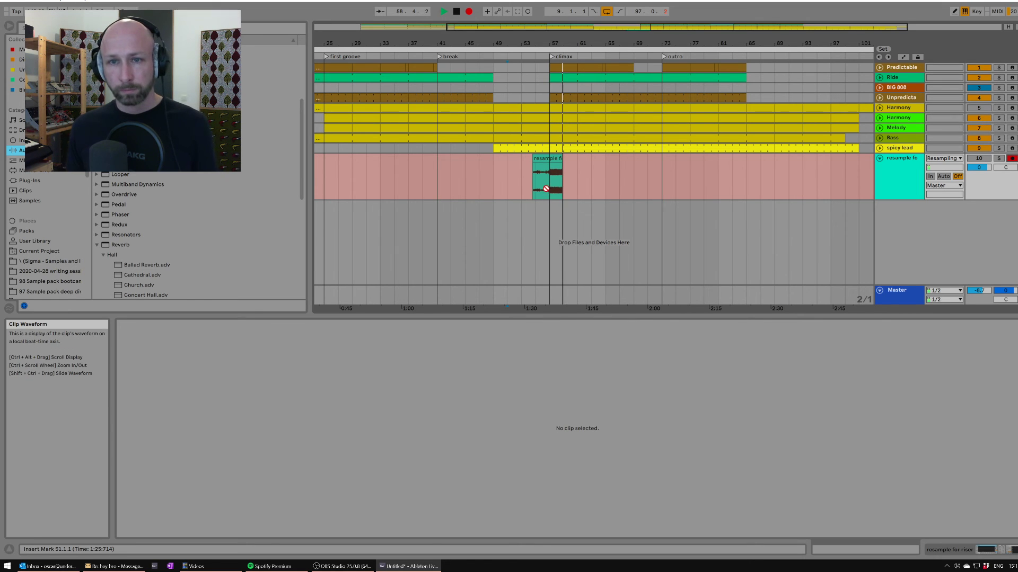
{"action": "key", "text": "space"}
{"action": "left_click", "coordinate": [550, 168]}
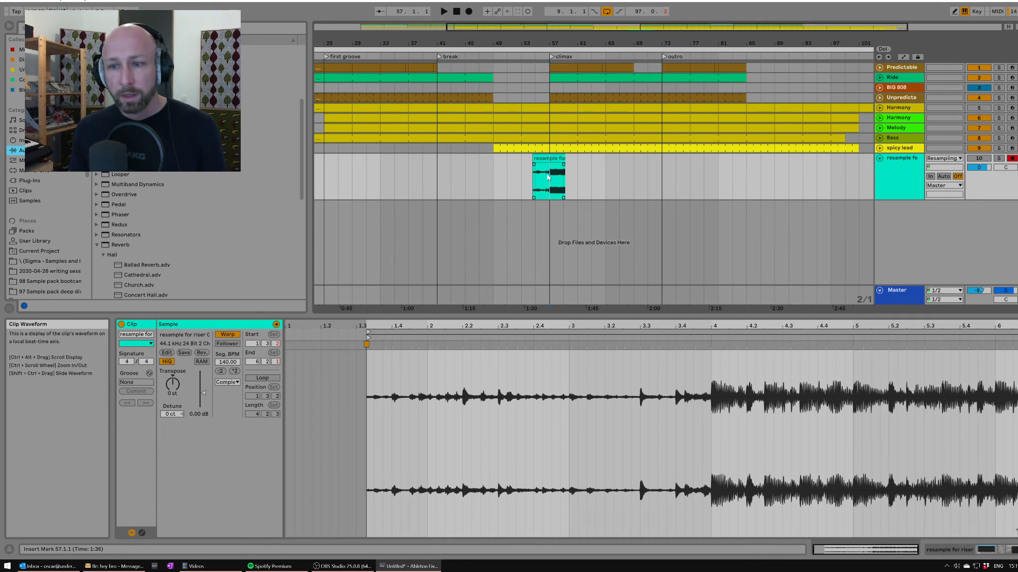
{"action": "key", "text": "ctrl+e"}
{"action": "left_click_drag", "start_coordinate": [550, 178], "coordinate": [509, 179]}
{"action": "key", "text": "Delete"}
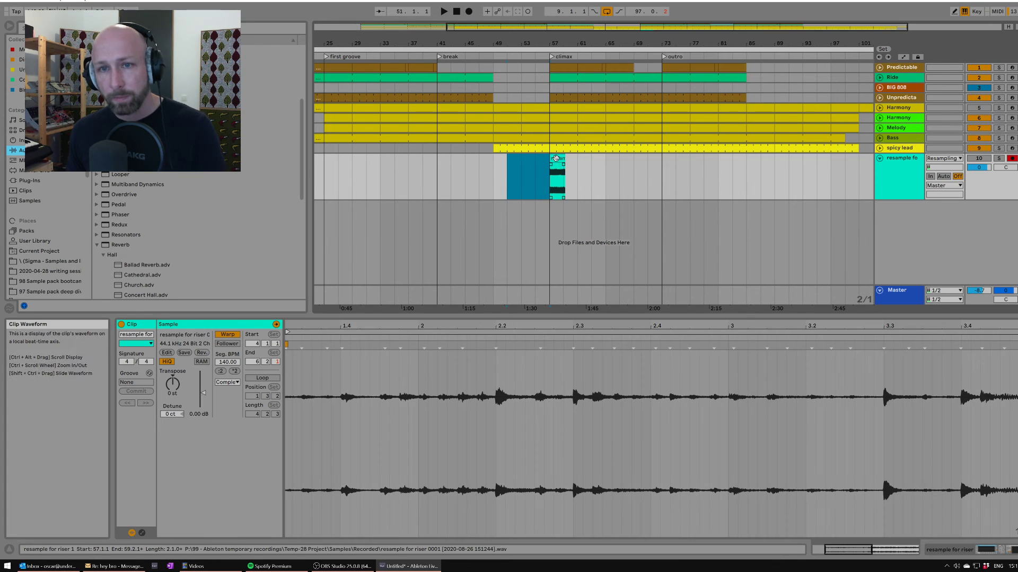
Reverse the resampled climax clip and move it to start at bar 51.
{"action": "left_click", "coordinate": [557, 158]}
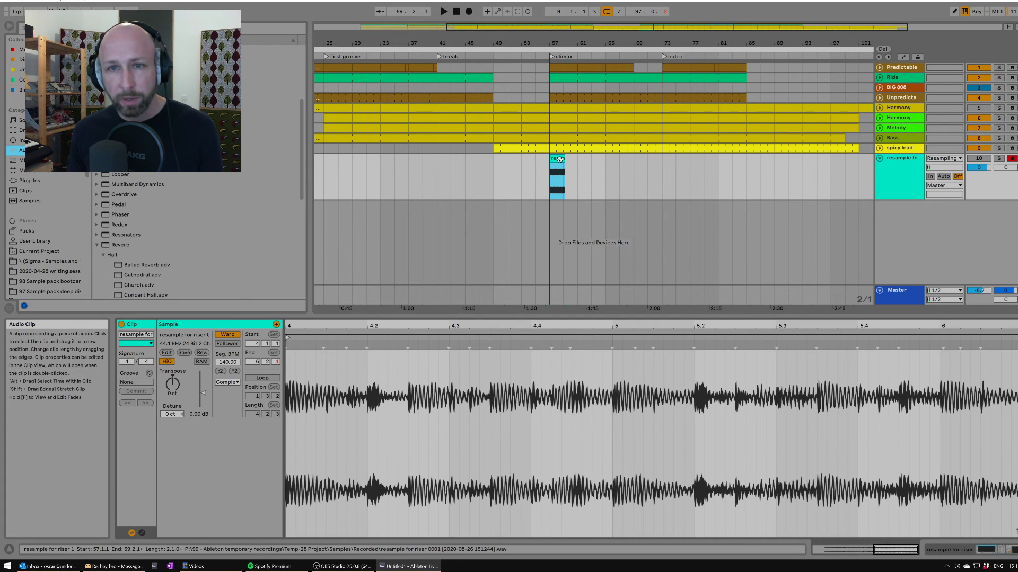
{"action": "left_click", "coordinate": [257, 329]}
{"action": "left_click", "coordinate": [555, 158]}
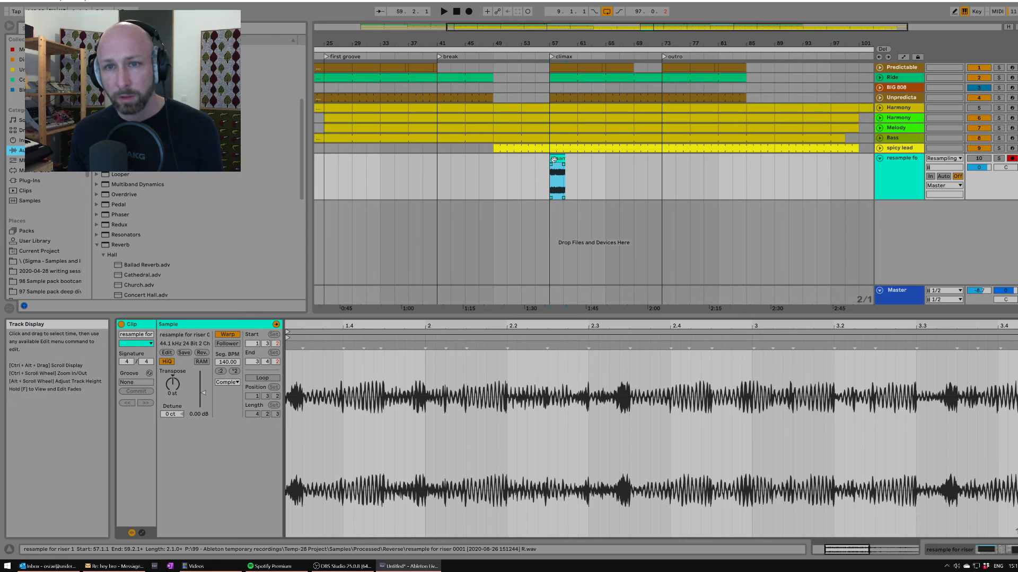
{"action": "left_click_drag", "start_coordinate": [555, 158], "coordinate": [512, 158]}
Add the Cathedral hall reverb preset to the resample track and play the reversed clip in solo.
{"action": "left_click", "coordinate": [890, 167]}
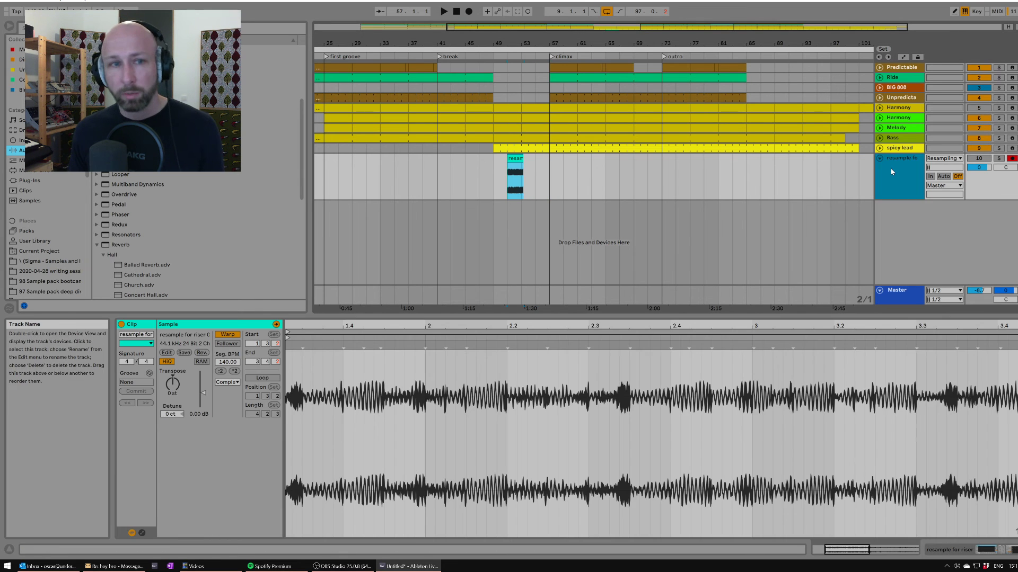
{"action": "scroll", "coordinate": [167, 268], "scroll_direction": "down", "scroll_amount": 3}
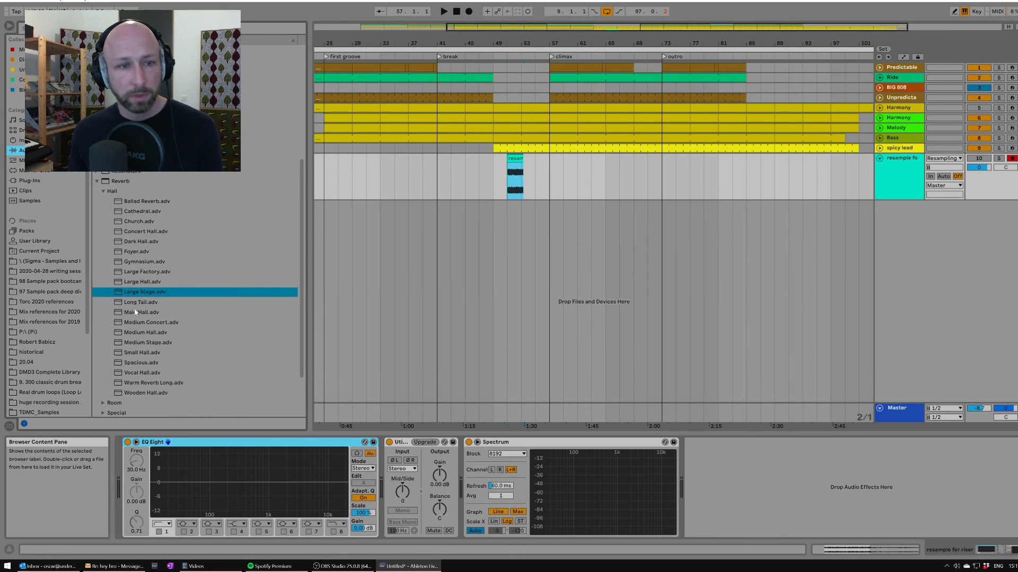
{"action": "left_click", "coordinate": [138, 211]}
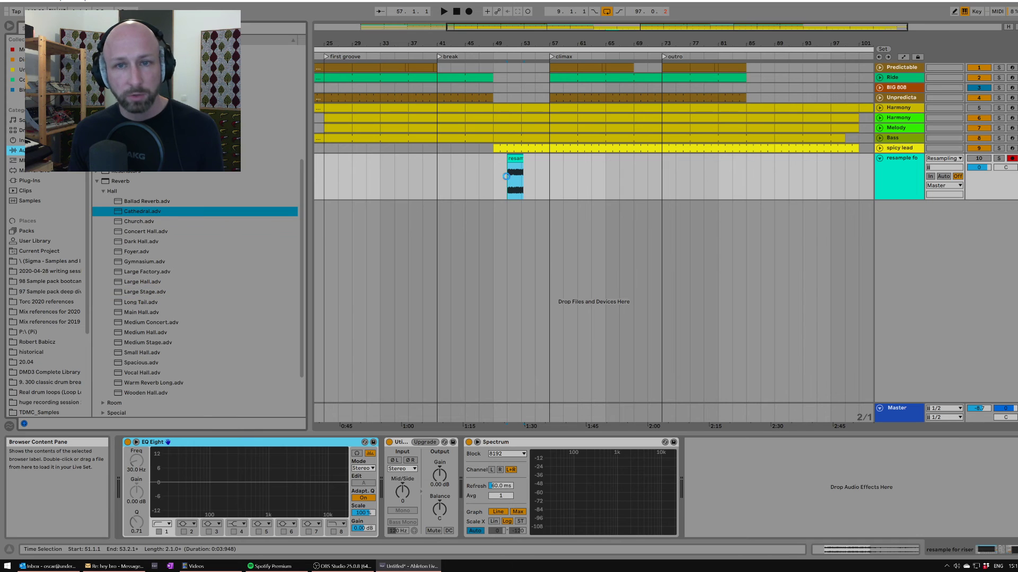
{"action": "left_click", "coordinate": [999, 159]}
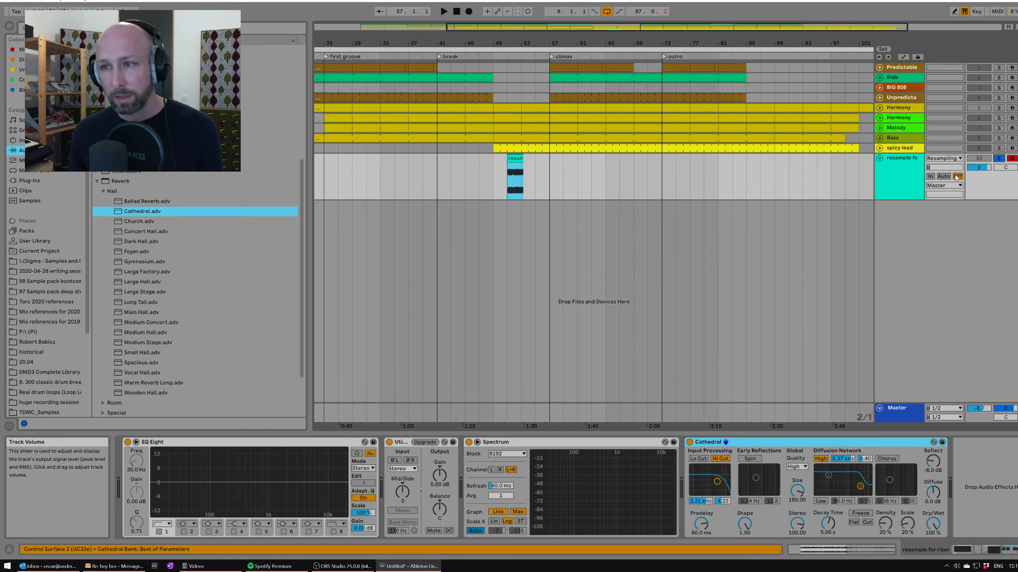
{"action": "key", "text": "space"}
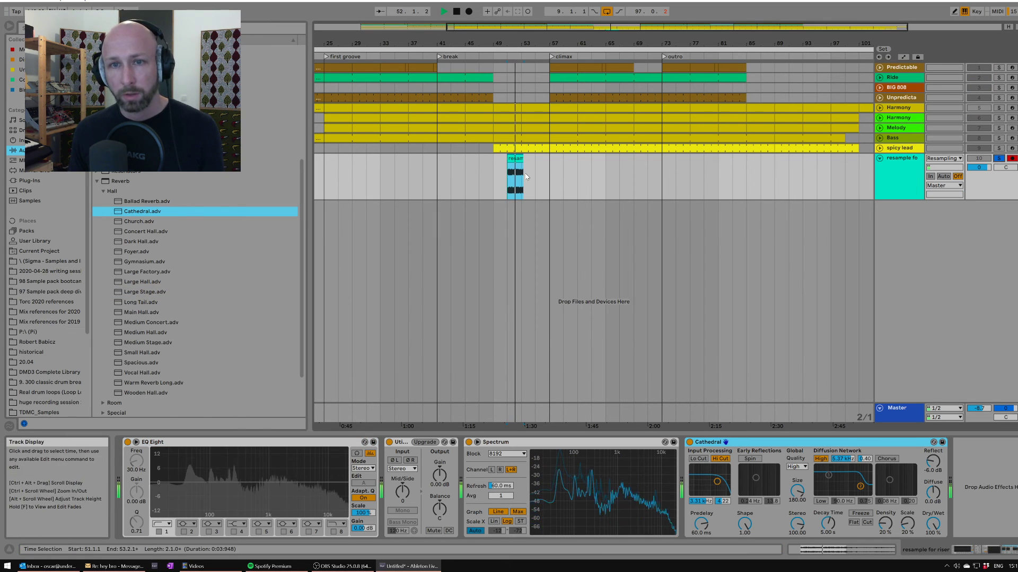
Fade in the reversed clip across its full length and raise the Cathedral reverb's decay time to 43.7 s.
{"action": "left_click_drag", "start_coordinate": [525, 44], "coordinate": [483, 53]}
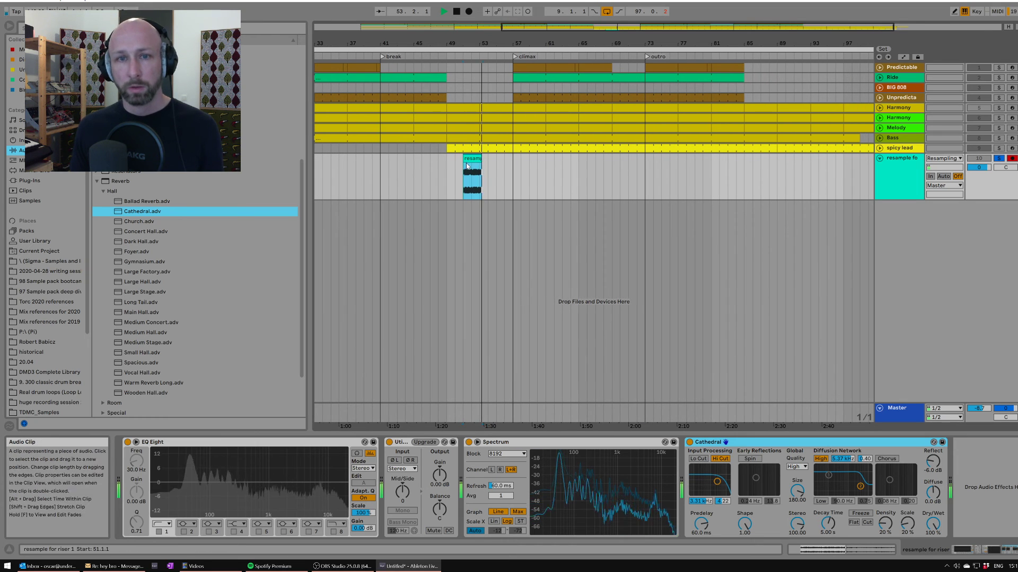
{"action": "left_click_drag", "start_coordinate": [465, 167], "coordinate": [481, 166]}
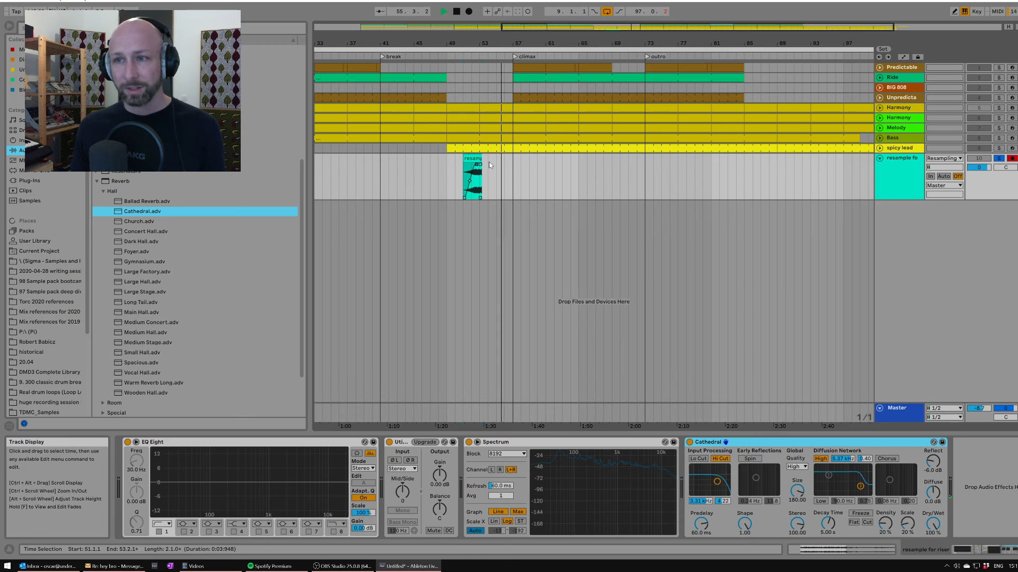
{"action": "left_click_drag", "start_coordinate": [828, 524], "coordinate": [827, 493]}
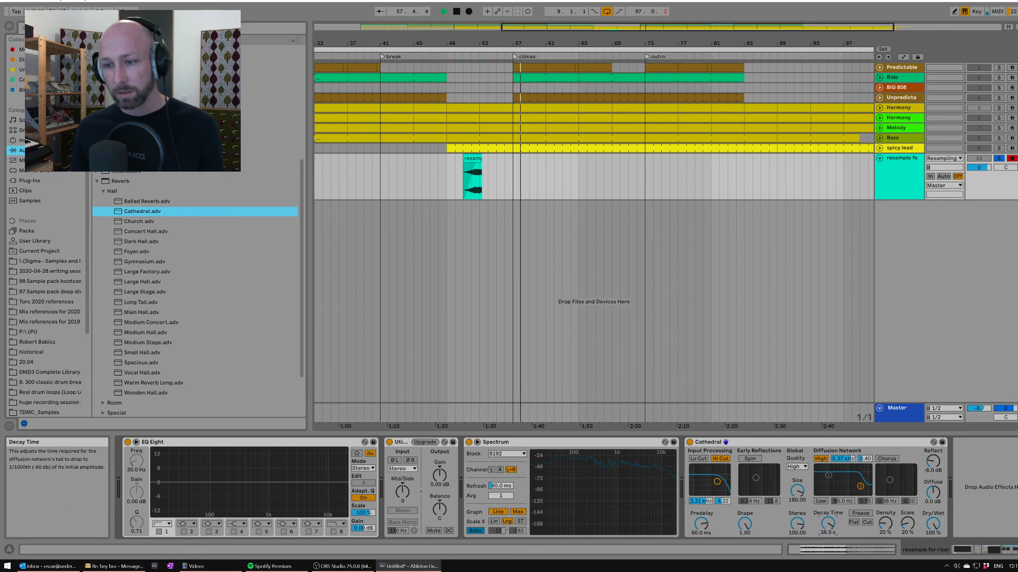
Freeze and flatten the resample track, and consolidate the resulting audio and reverb tail into one clip from bar 51.
{"action": "right_click", "coordinate": [906, 167]}
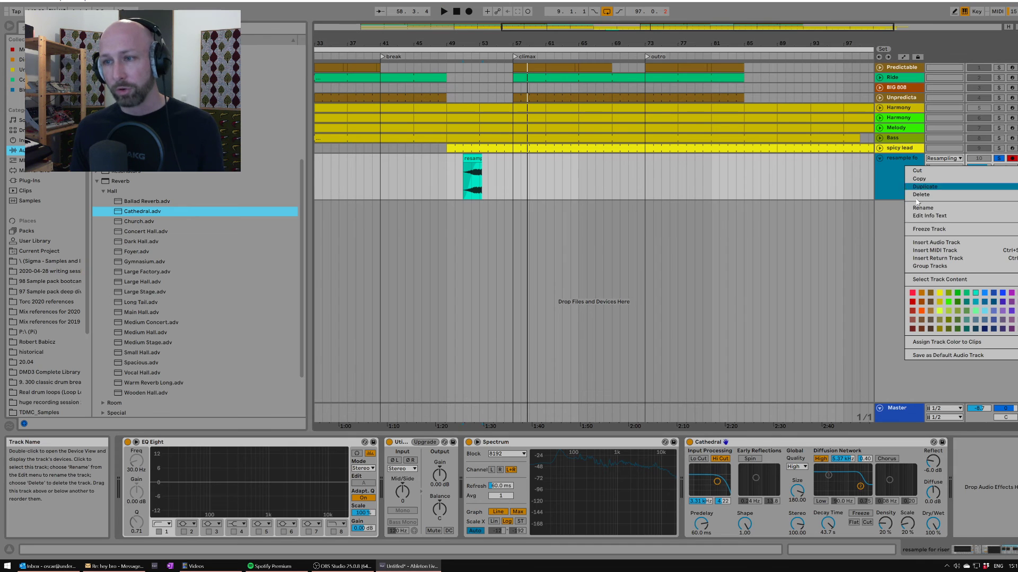
{"action": "left_click", "coordinate": [928, 229]}
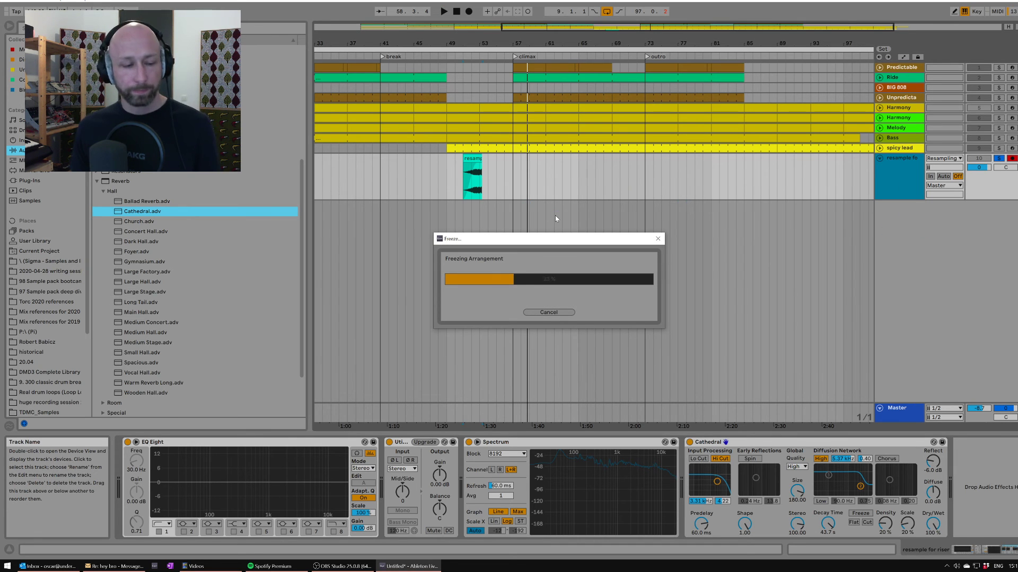
{"action": "right_click", "coordinate": [905, 174]}
{"action": "left_click", "coordinate": [923, 247]}
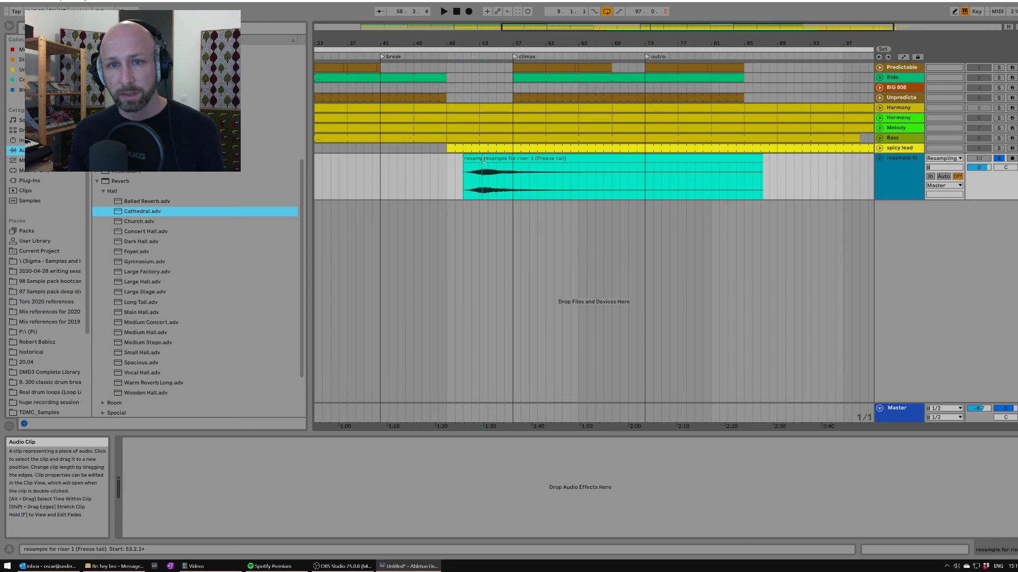
{"action": "left_click", "coordinate": [483, 159]}
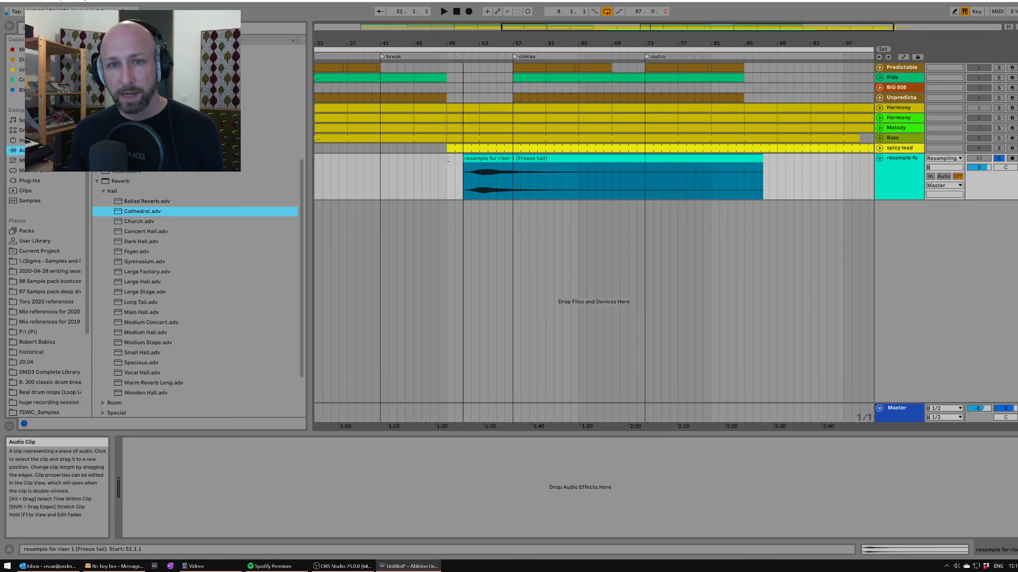
Reverse the consolidated reverb clip, split it at bar 85 and delete the part after the split.
{"action": "double_click", "coordinate": [487, 160]}
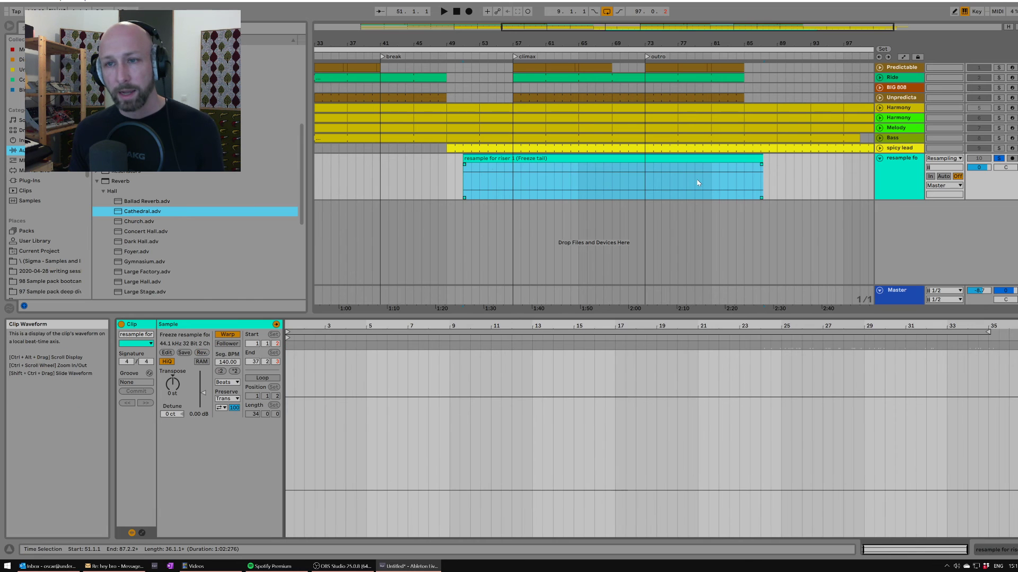
{"action": "left_click", "coordinate": [743, 182]}
{"action": "key", "text": "ctrl+e"}
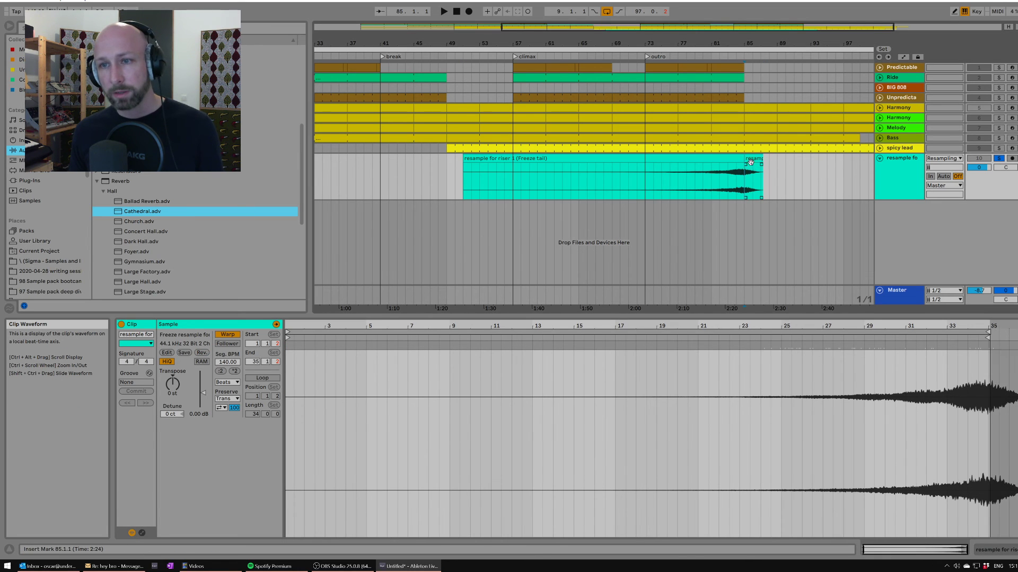
{"action": "left_click", "coordinate": [752, 159]}
{"action": "key", "text": "Delete"}
Move the riser clip so it ends at the climax on bar 57, and play it unsoloed from bar 49.
{"action": "left_click_drag", "start_coordinate": [733, 160], "coordinate": [500, 168]}
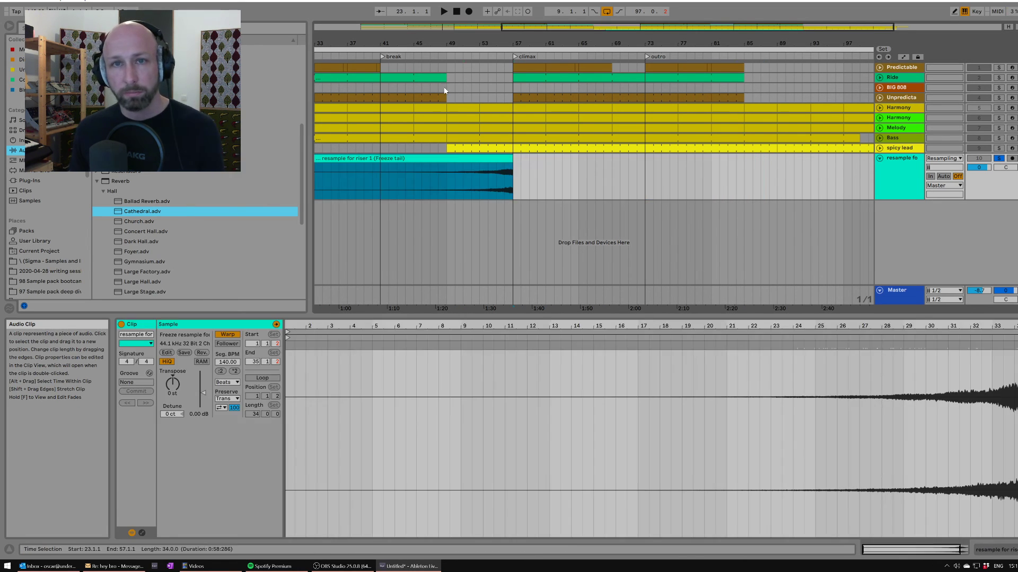
{"action": "left_click_drag", "start_coordinate": [445, 43], "coordinate": [517, 61]}
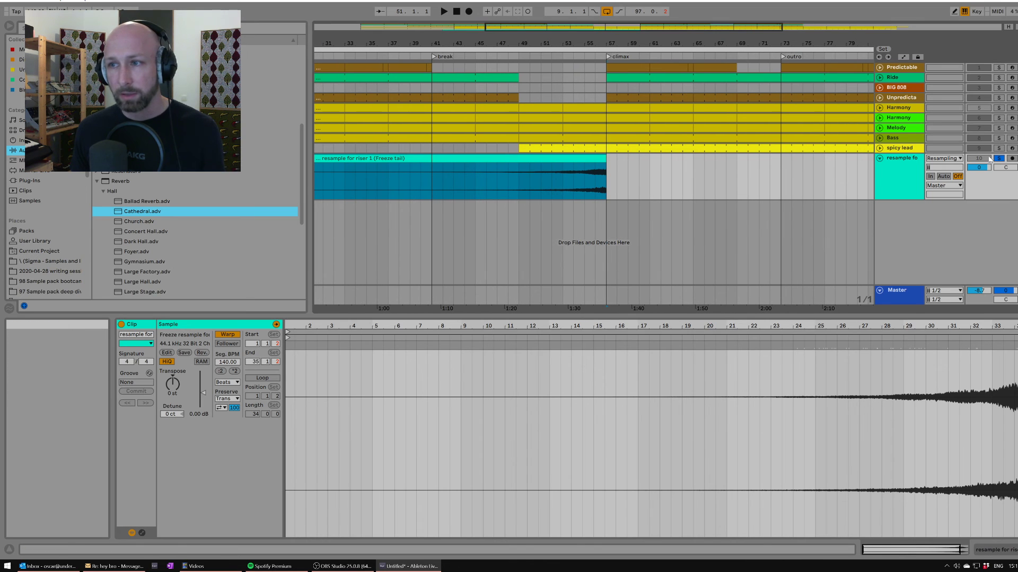
{"action": "left_click", "coordinate": [998, 158]}
{"action": "left_click", "coordinate": [518, 179]}
{"action": "key", "text": "space"}
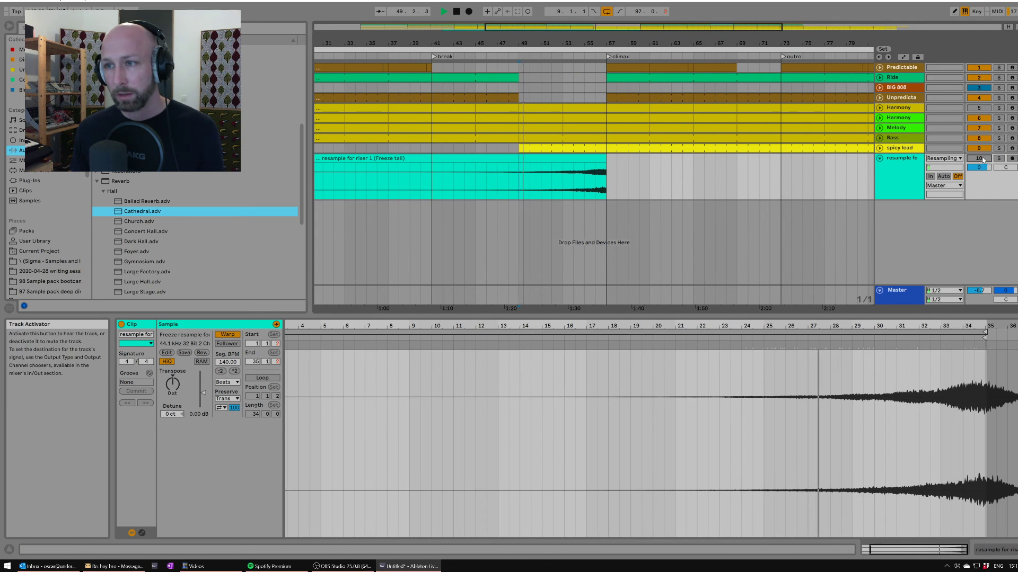
{"action": "left_click_drag", "start_coordinate": [590, 171], "coordinate": [616, 168]}
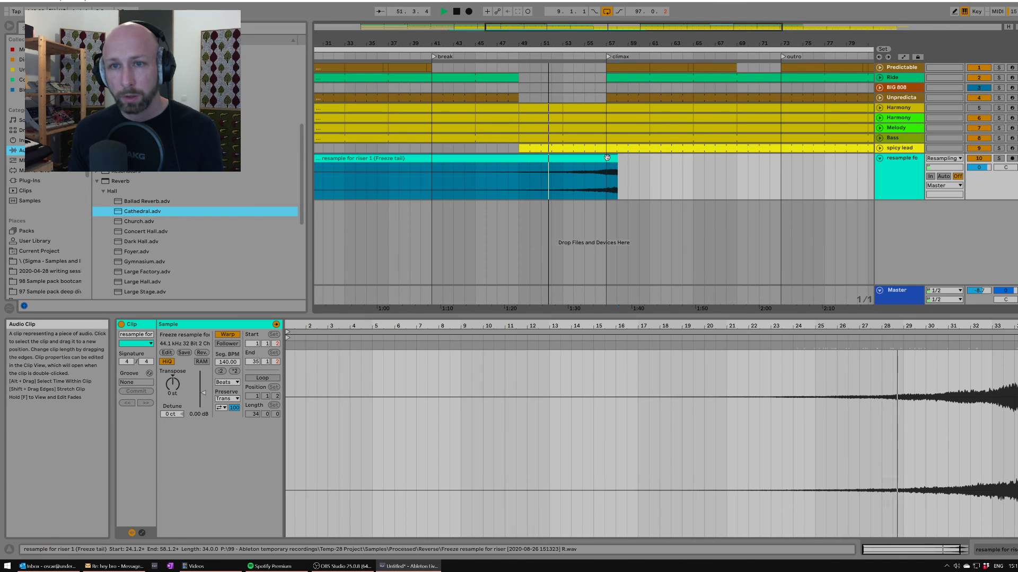
{"action": "key", "text": "ctrl+z"}
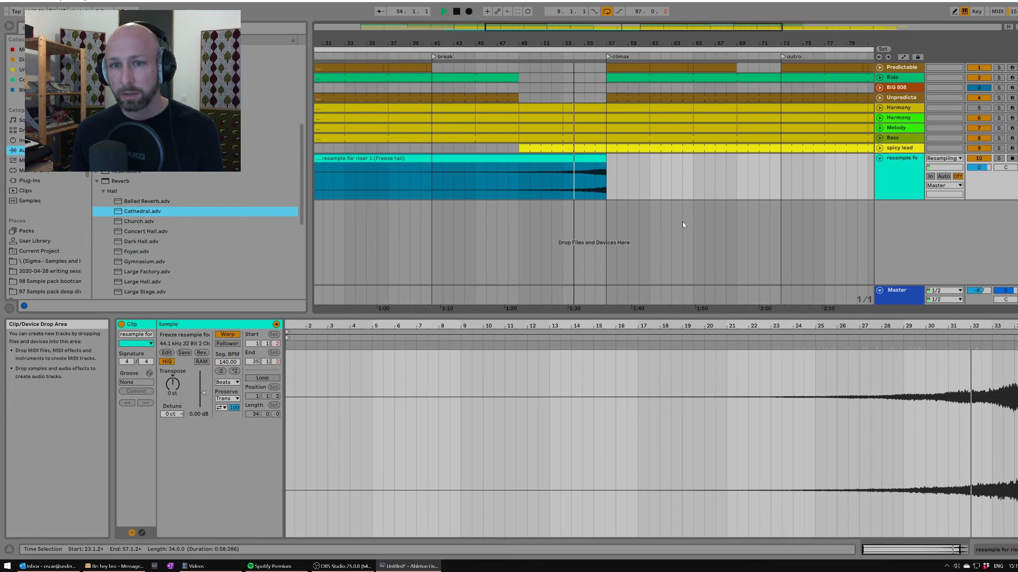
Add an EQ Eight to the resample track and show the automation of its band 1 frequency.
{"action": "double_click", "coordinate": [912, 167]}
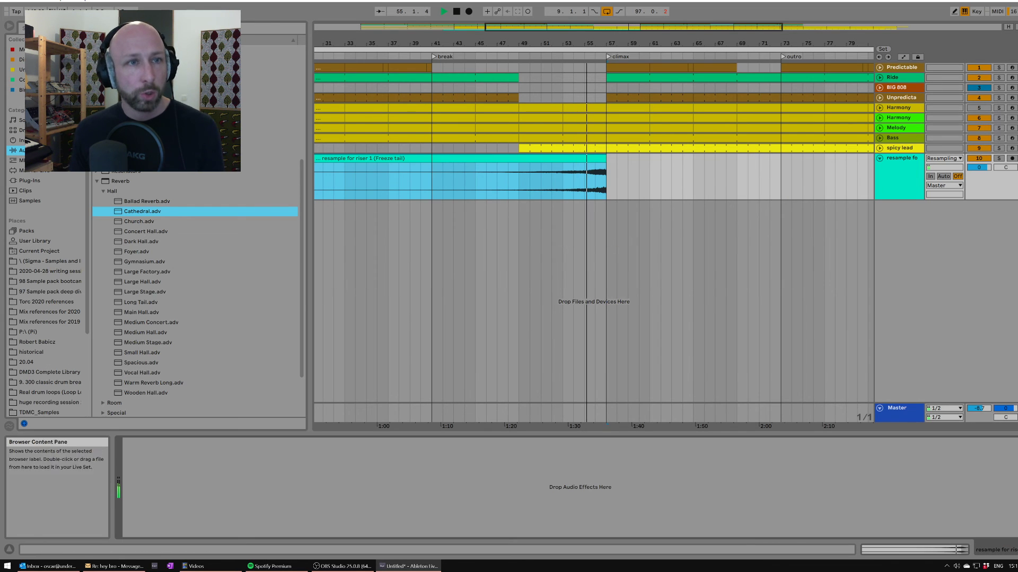
{"action": "scroll", "coordinate": [159, 238], "scroll_direction": "up", "scroll_amount": 6}
{"action": "left_click", "coordinate": [113, 190]}
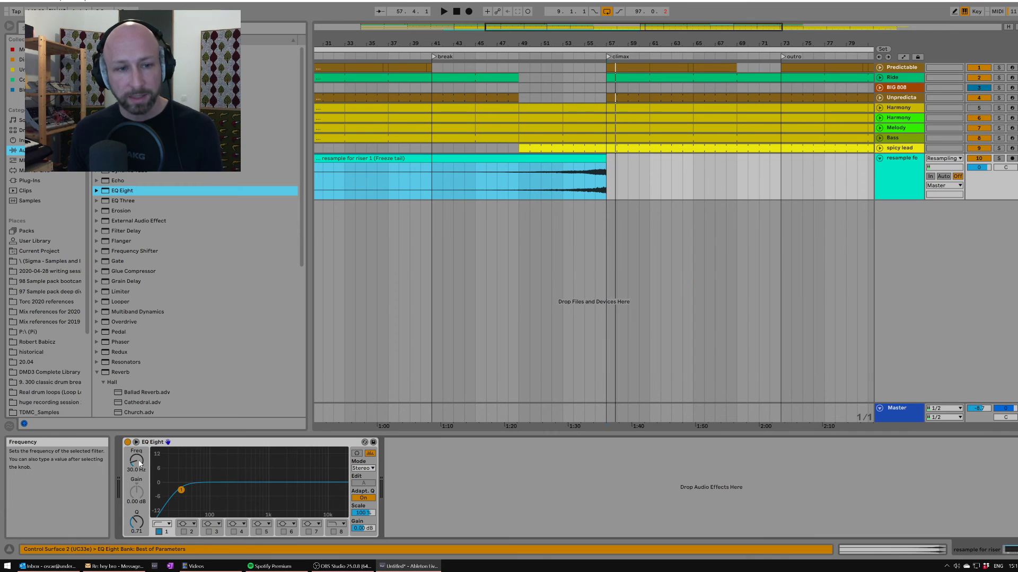
{"action": "right_click", "coordinate": [140, 464]}
{"action": "left_click", "coordinate": [159, 469]}
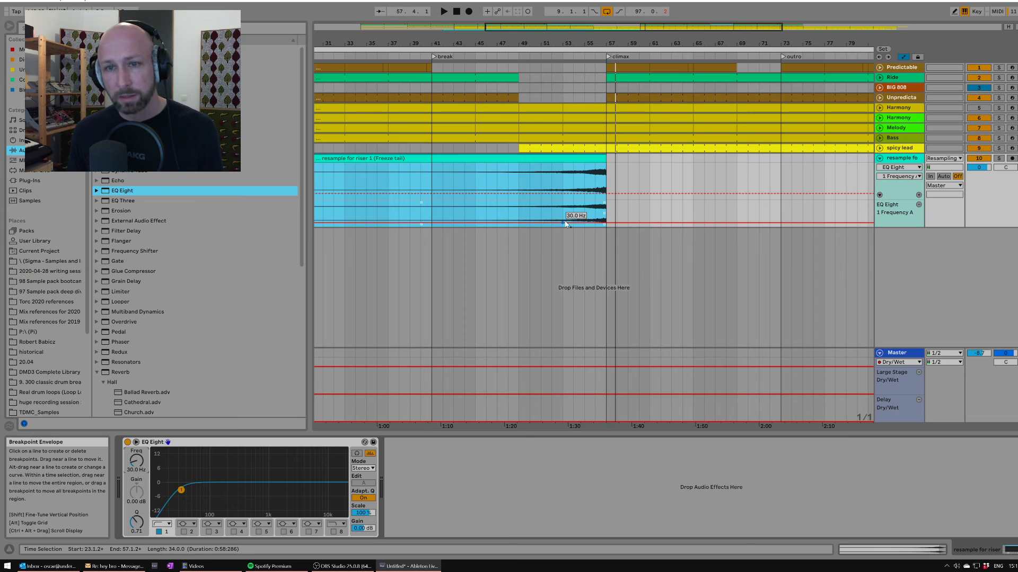
Automate the low-cut frequency to rise from 30 Hz at bar 53 to 1.52 kHz at bar 57, and play the riser.
{"action": "left_click", "coordinate": [610, 223]}
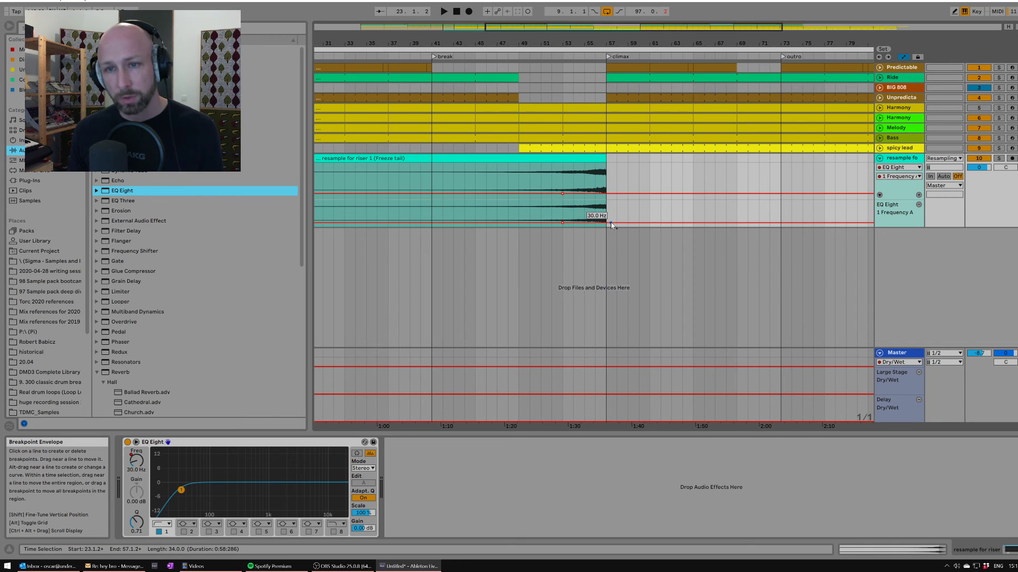
{"action": "left_click_drag", "start_coordinate": [610, 222], "coordinate": [606, 209]}
{"action": "key", "text": "space"}
{"action": "left_click", "coordinate": [590, 217]}
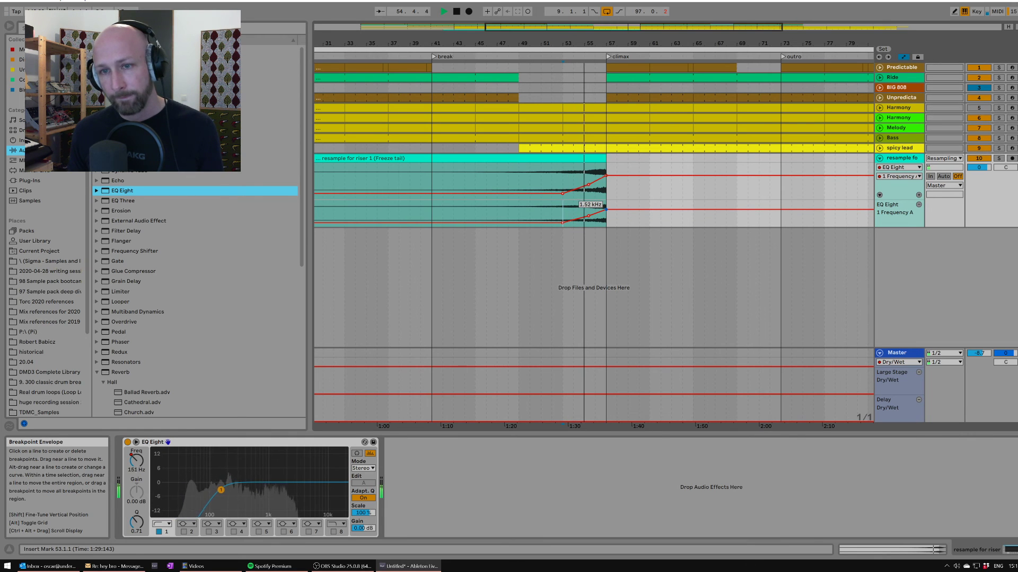
{"action": "left_click_drag", "start_coordinate": [617, 48], "coordinate": [617, 40]}
{"action": "key", "text": "a"}
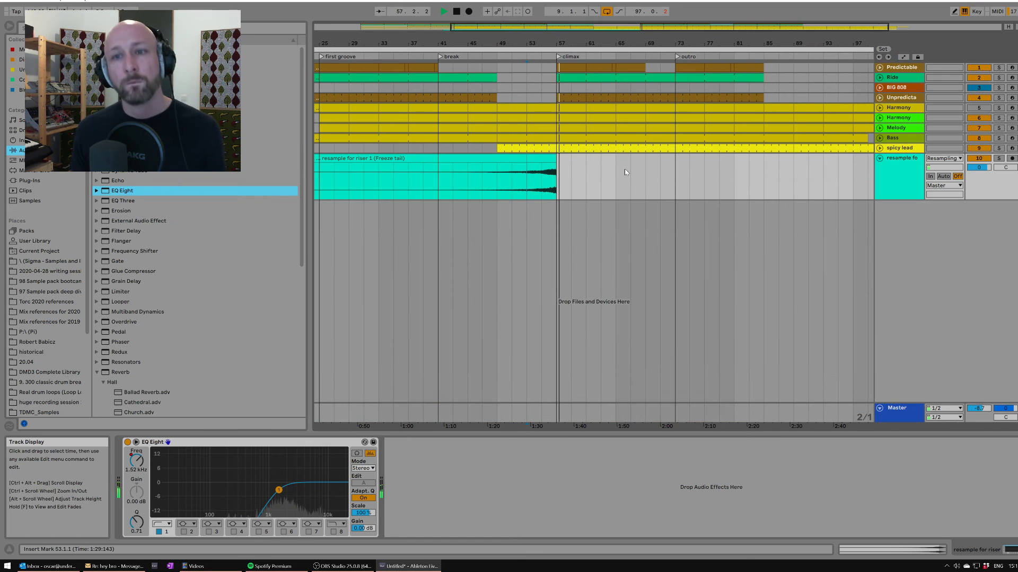
Examine the full arrangement and the devices of the spicy lead and Ride tracks while the climax plays.
{"action": "left_click_drag", "start_coordinate": [624, 168], "coordinate": [658, 174]}
{"action": "left_click_drag", "start_coordinate": [654, 46], "coordinate": [642, 35]}
{"action": "left_click_drag", "start_coordinate": [657, 179], "coordinate": [763, 177]}
{"action": "mouse_move", "coordinate": [769, 180]}
{"action": "left_mouse_down"}
{"action": "mouse_move", "coordinate": [666, 179]}
{"action": "mouse_move", "coordinate": [769, 181]}
{"action": "left_mouse_up"}
{"action": "left_click", "coordinate": [816, 185]}
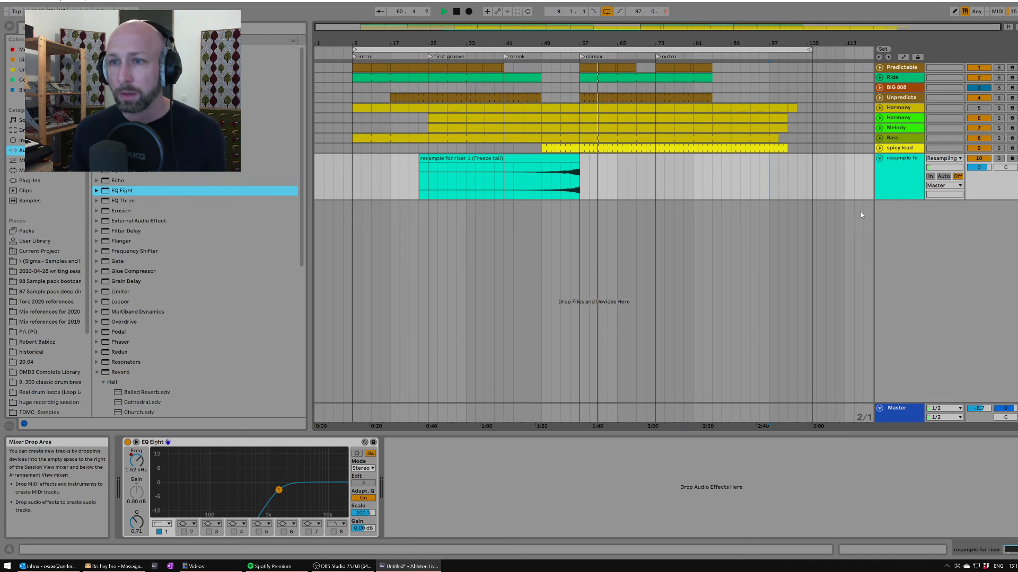
{"action": "left_click", "coordinate": [787, 180]}
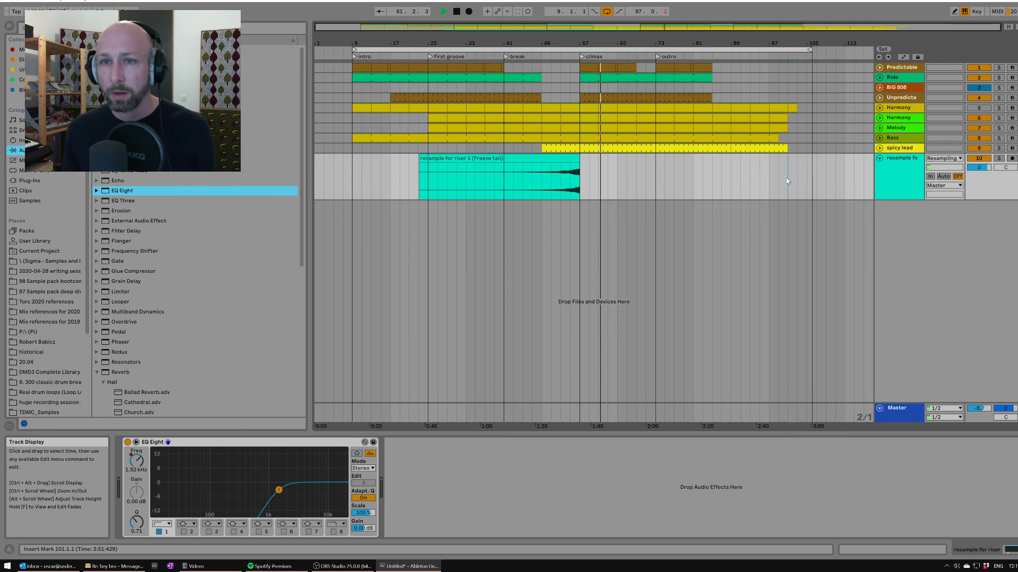
{"action": "left_click", "coordinate": [904, 150]}
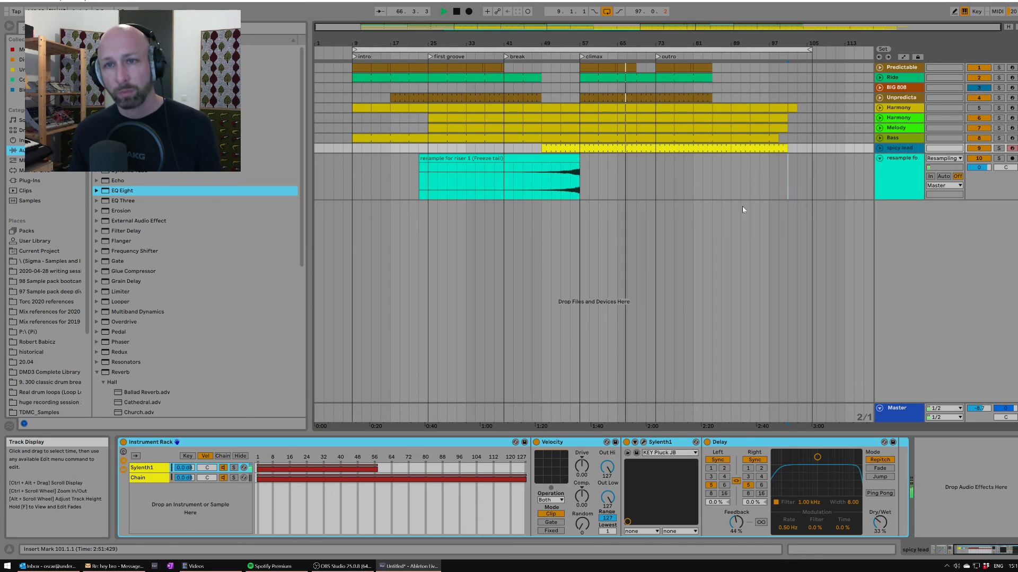
{"action": "left_click", "coordinate": [915, 78]}
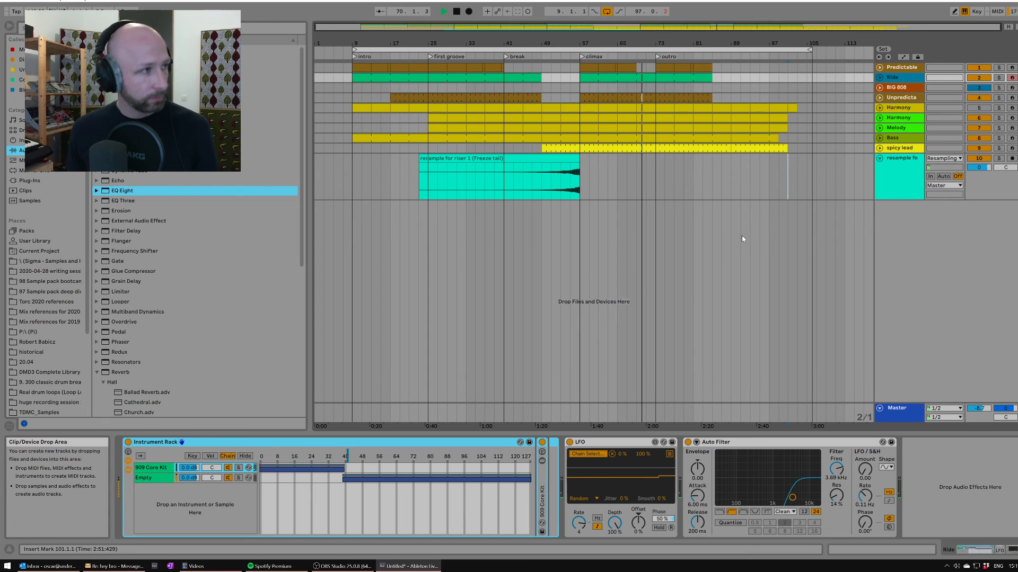
Unfold the Predictable drums track and examine its clips around the gap between the climax and the outro during playback.
{"action": "left_click_drag", "start_coordinate": [646, 39], "coordinate": [642, 69]}
{"action": "left_click", "coordinate": [879, 68]}
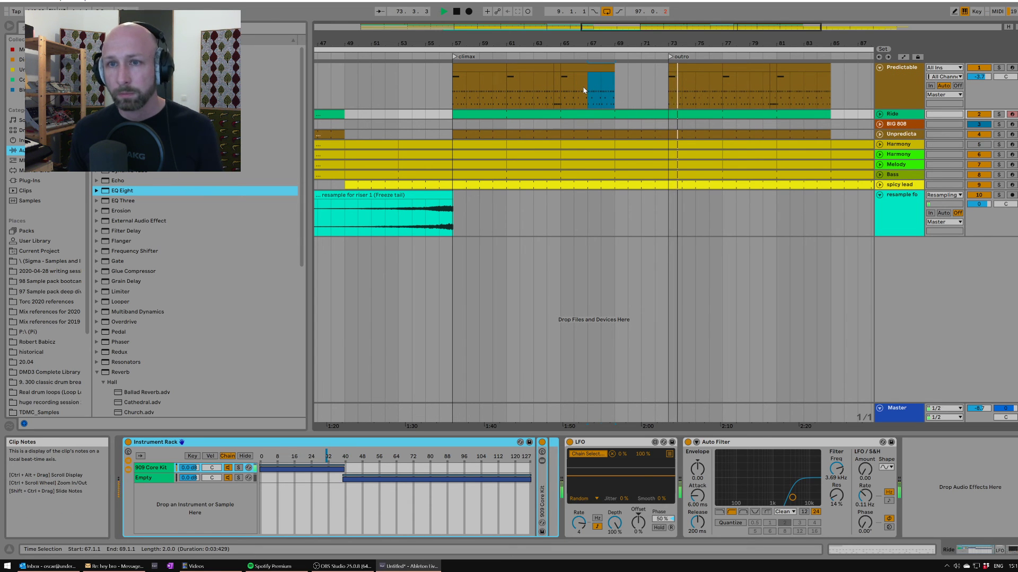
{"action": "left_click", "coordinate": [628, 88]}
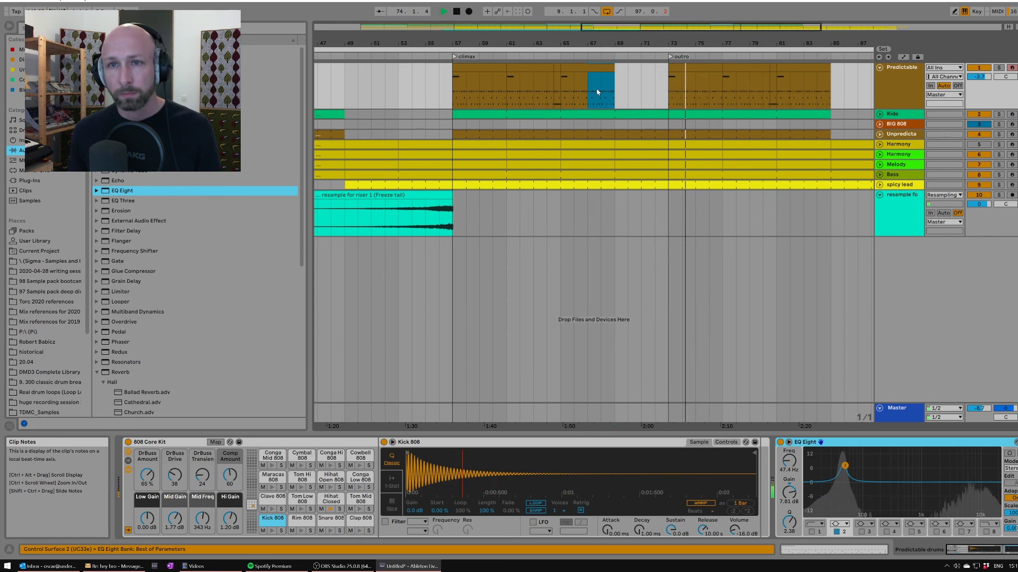
{"action": "left_click", "coordinate": [641, 91]}
{"action": "left_click_drag", "start_coordinate": [648, 44], "coordinate": [648, 25]}
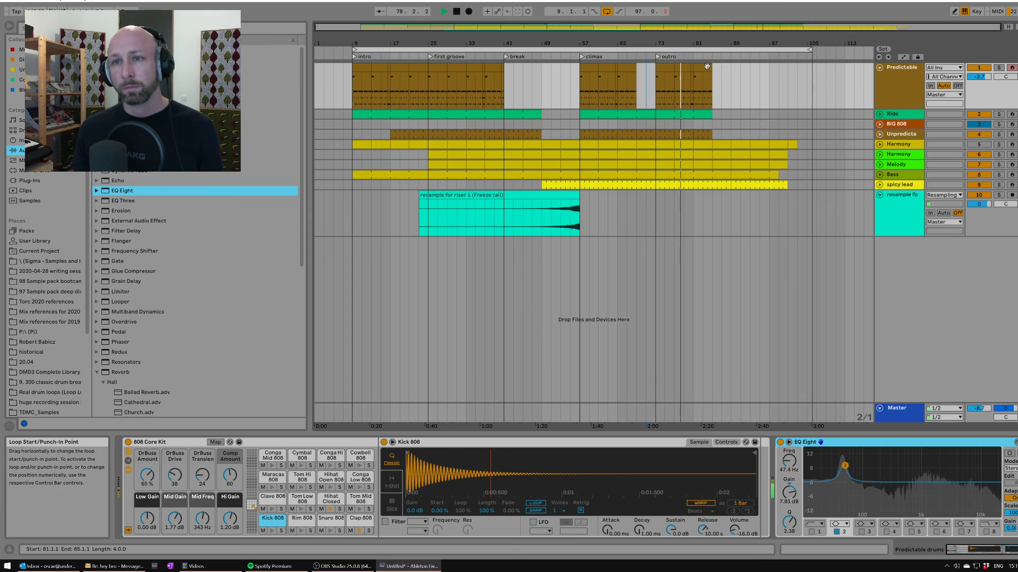
Try deleting the closed hi-hats from the last bar of the outro's final drum clip, and undo the deletion.
{"action": "left_click_drag", "start_coordinate": [694, 74], "coordinate": [712, 74]}
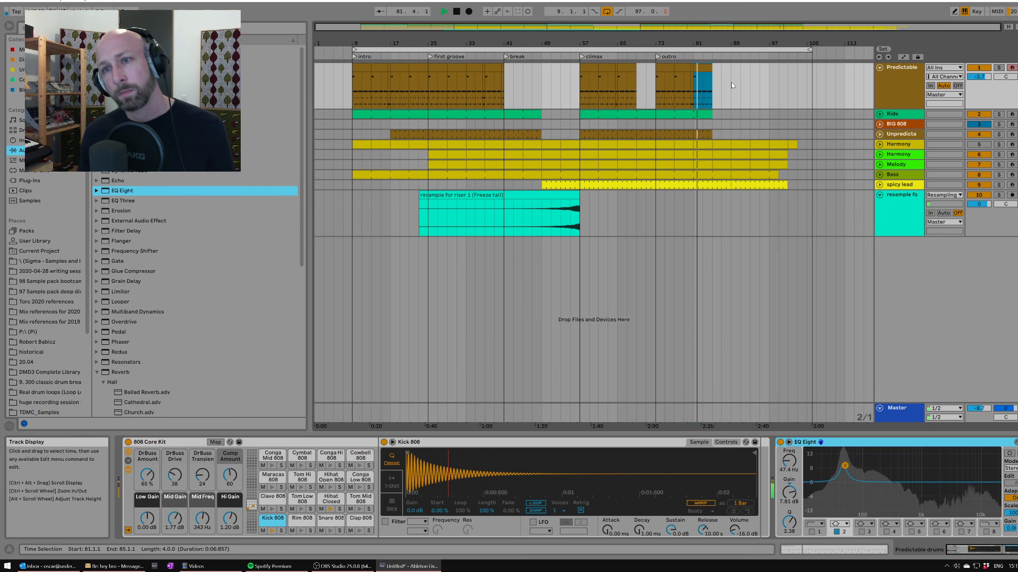
{"action": "double_click", "coordinate": [706, 67]}
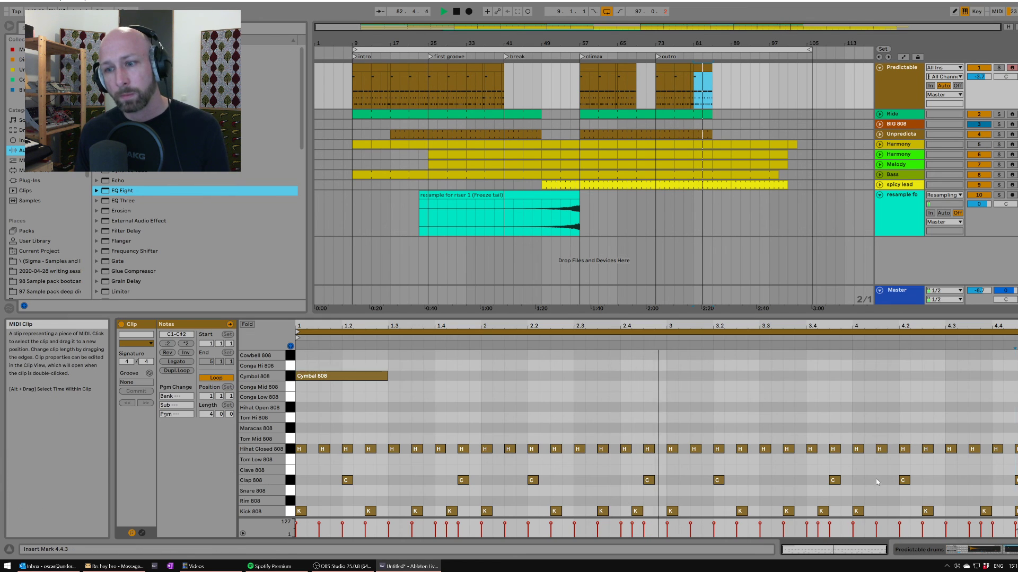
{"action": "left_click_drag", "start_coordinate": [1013, 437], "coordinate": [854, 465]}
{"action": "key", "text": "Delete"}
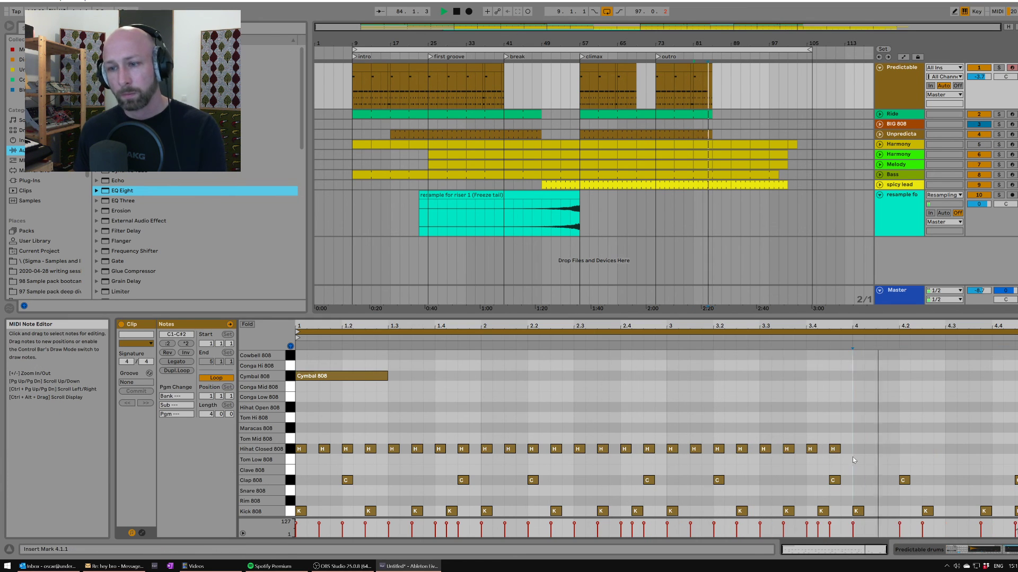
{"action": "key", "text": "ctrl+z"}
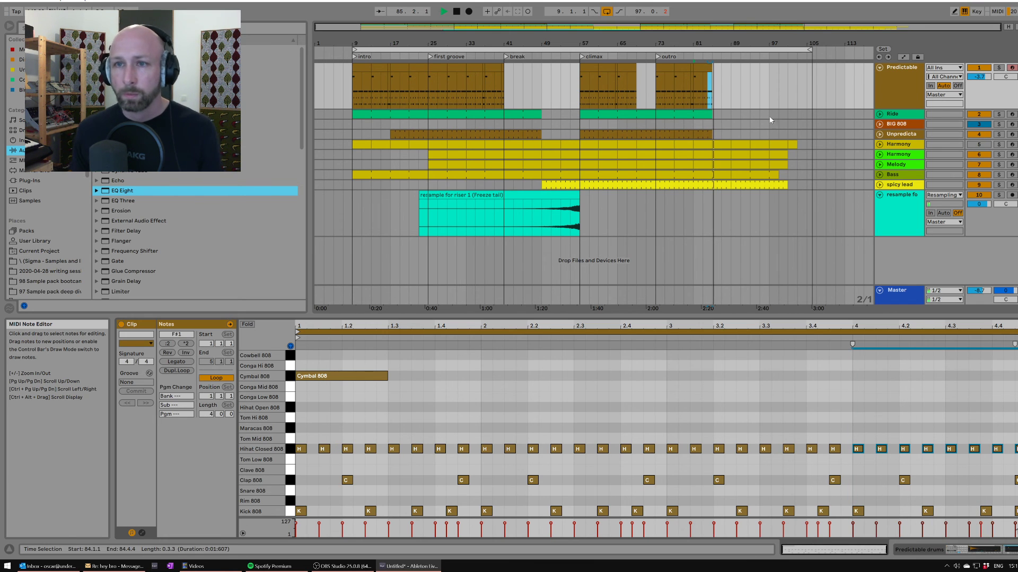
{"action": "left_click", "coordinate": [796, 89]}
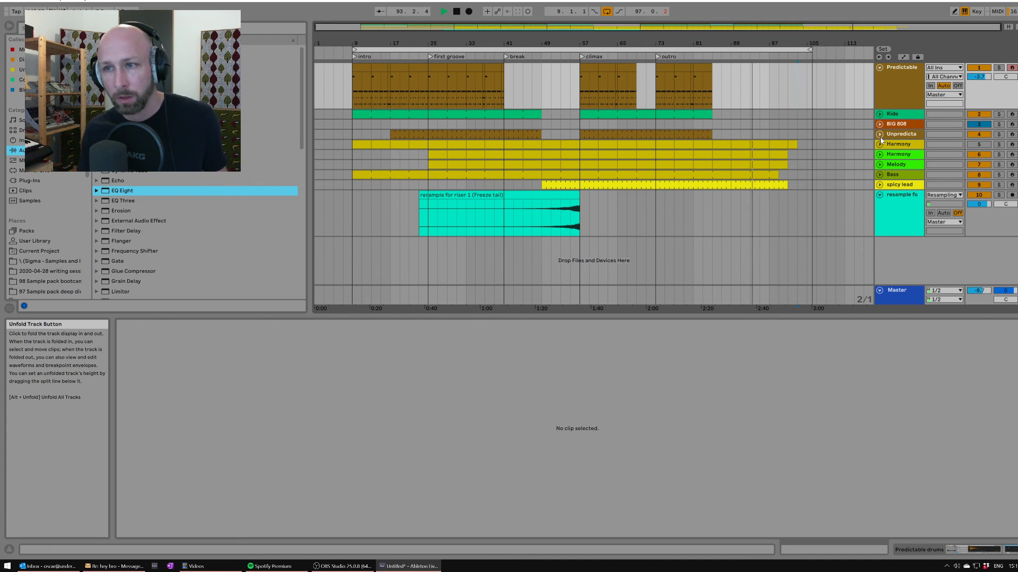
Unfold the Bass track and show its automation lanes around the break.
{"action": "left_click", "coordinate": [879, 175]}
{"action": "scroll", "coordinate": [667, 159], "scroll_direction": "down", "scroll_amount": 1}
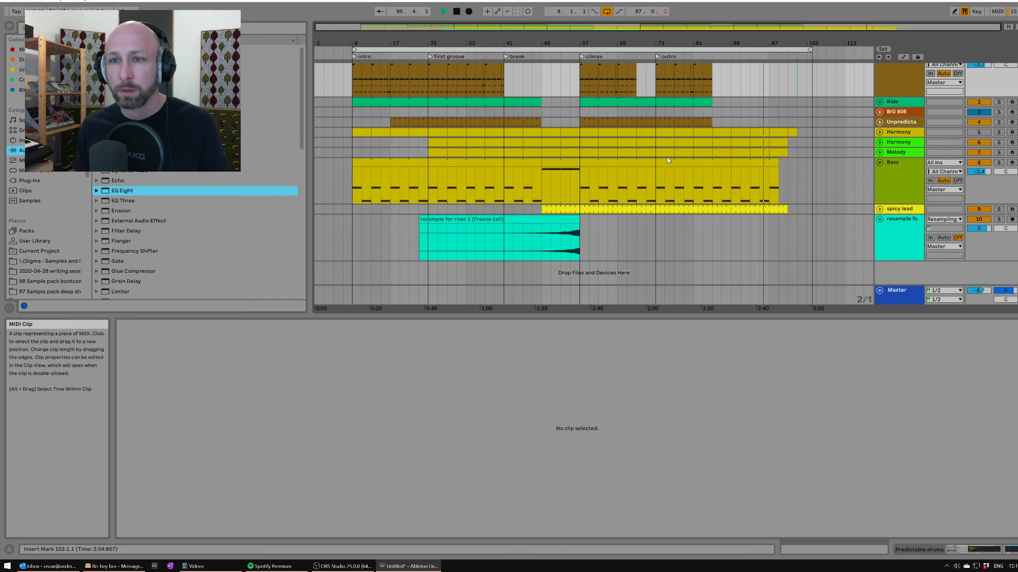
{"action": "left_click_drag", "start_coordinate": [559, 40], "coordinate": [505, 54]}
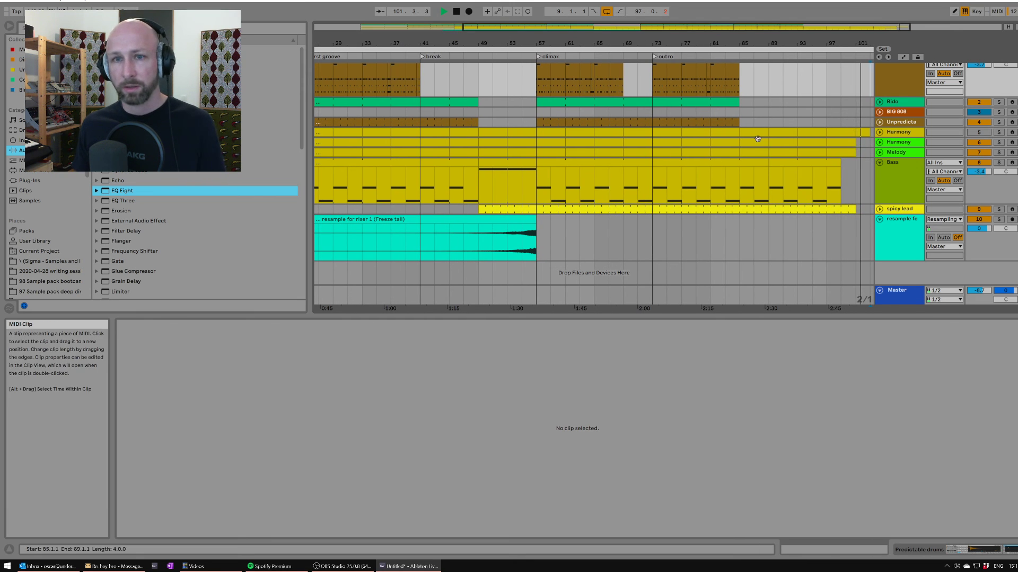
{"action": "key", "text": "a"}
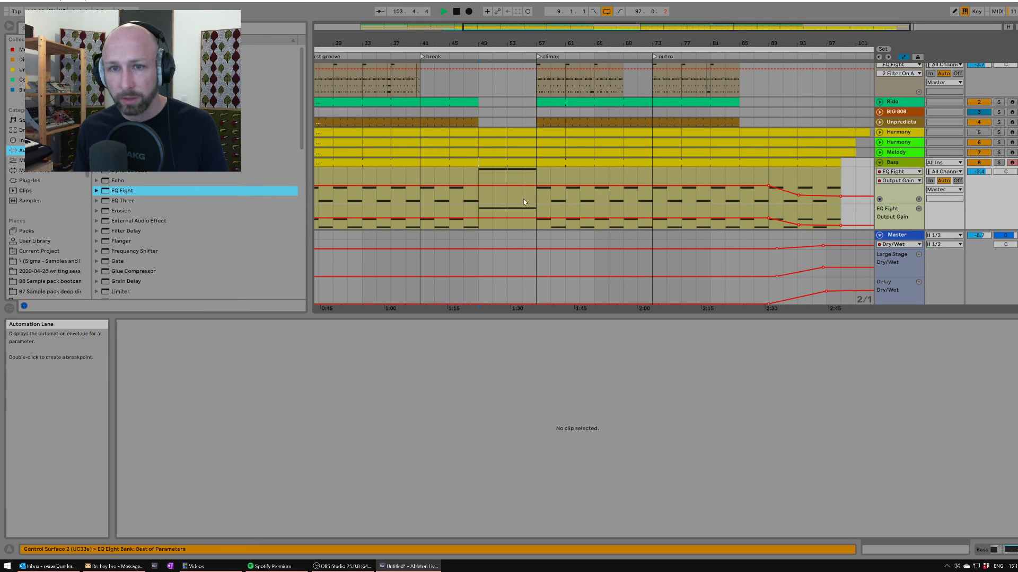
{"action": "scroll", "coordinate": [869, 231], "scroll_direction": "down", "scroll_amount": 5}
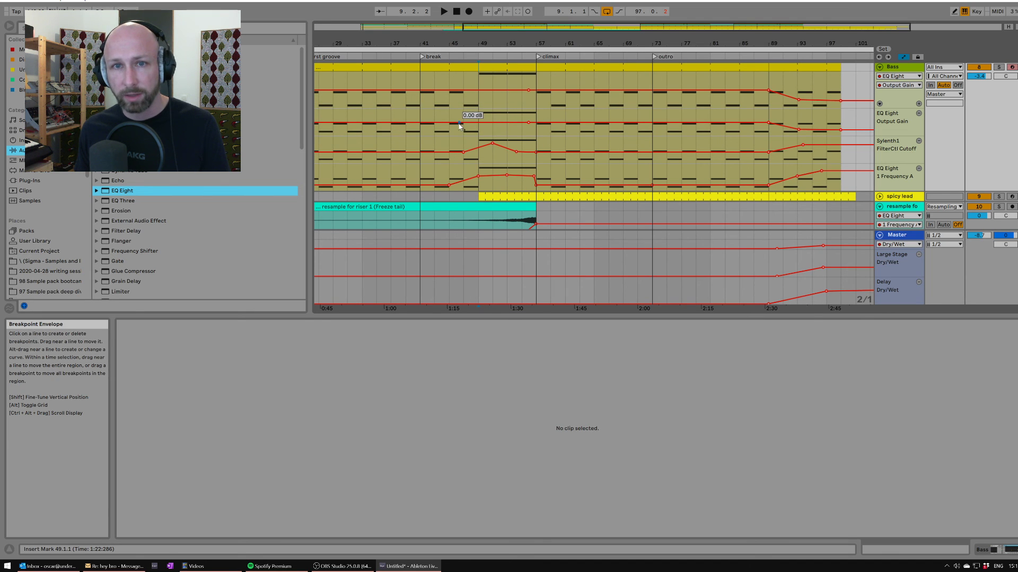
Dip the Bass EQ Eight output gain automation to about -6.37 dB at bar 51, and play from bar 45.
{"action": "left_click_drag", "start_coordinate": [492, 123], "coordinate": [493, 123]}
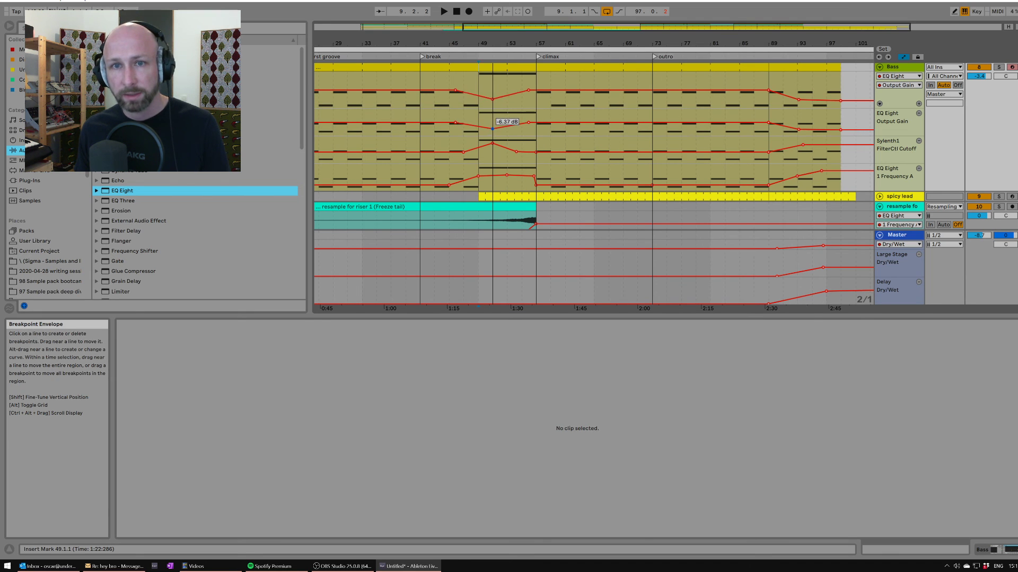
{"action": "left_click", "coordinate": [454, 127]}
{"action": "key", "text": "space"}
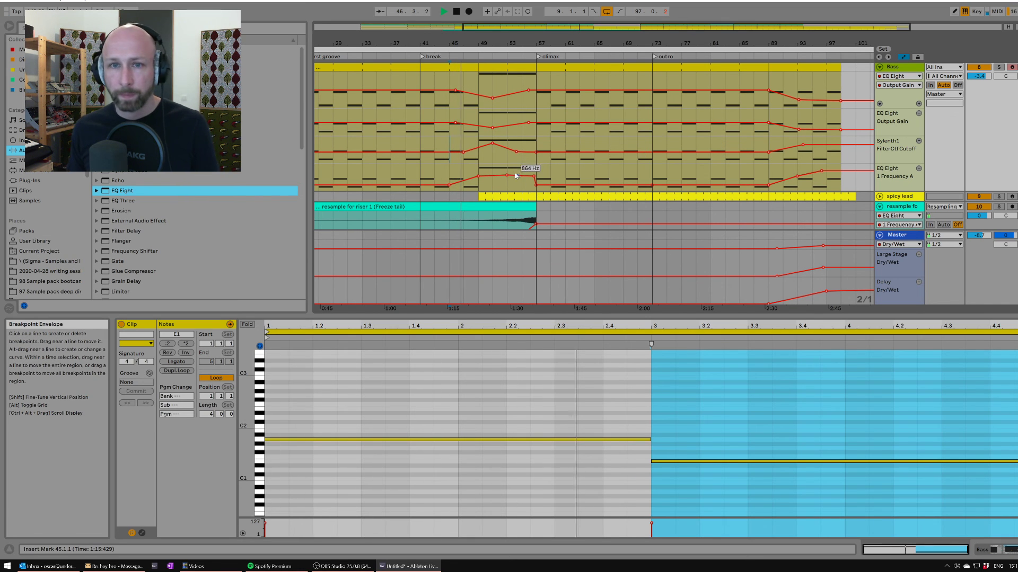
Raise the Bass EQ Eight band 1 frequency automation at bar 51, lower the Sylenth1 cutoff peak there to 0.51, and play from bar 47.
{"action": "left_click_drag", "start_coordinate": [492, 175], "coordinate": [492, 172]}
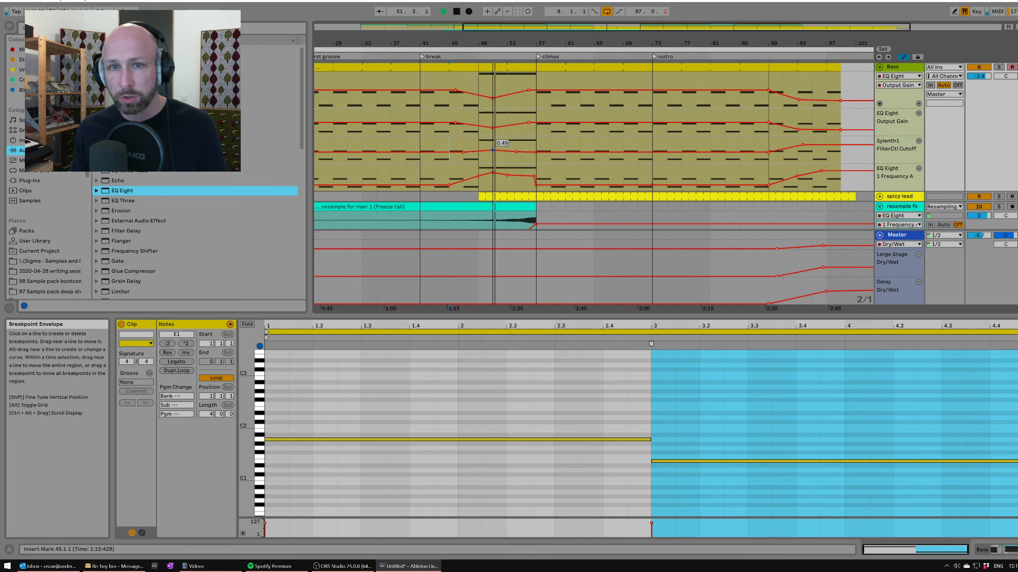
{"action": "left_click_drag", "start_coordinate": [492, 150], "coordinate": [494, 150]}
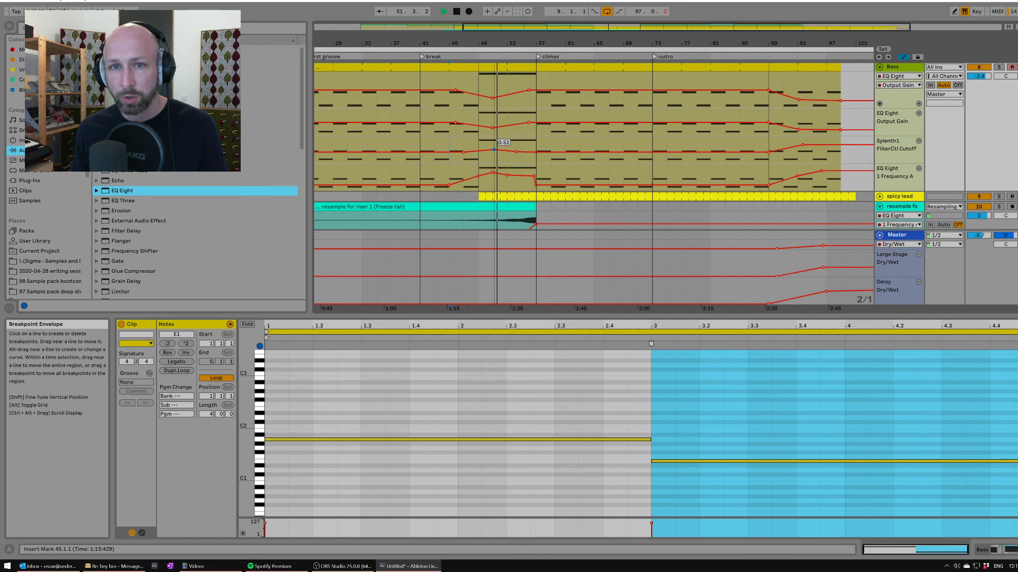
{"action": "left_click", "coordinate": [464, 150]}
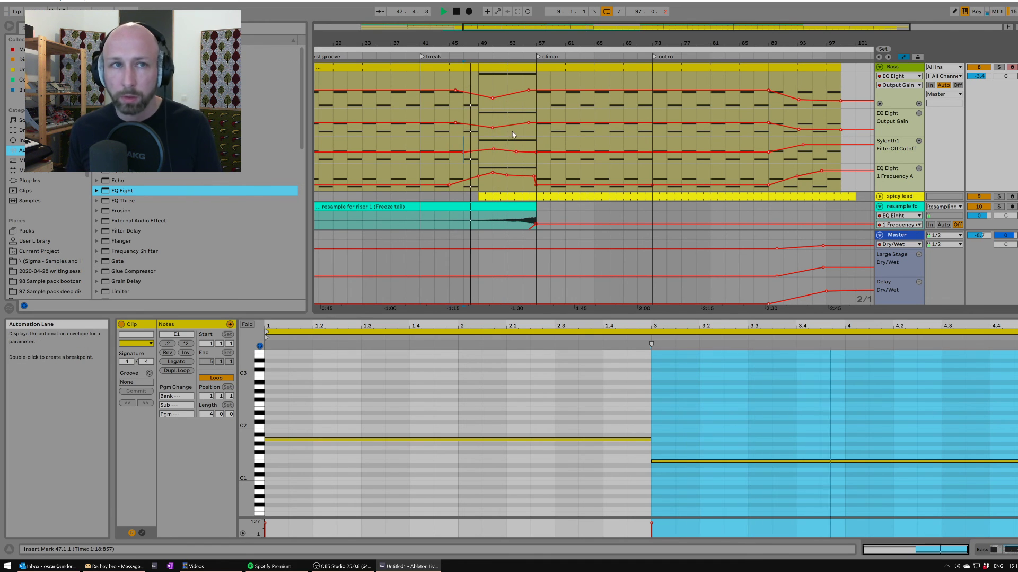
{"action": "left_click", "coordinate": [62, 3]}
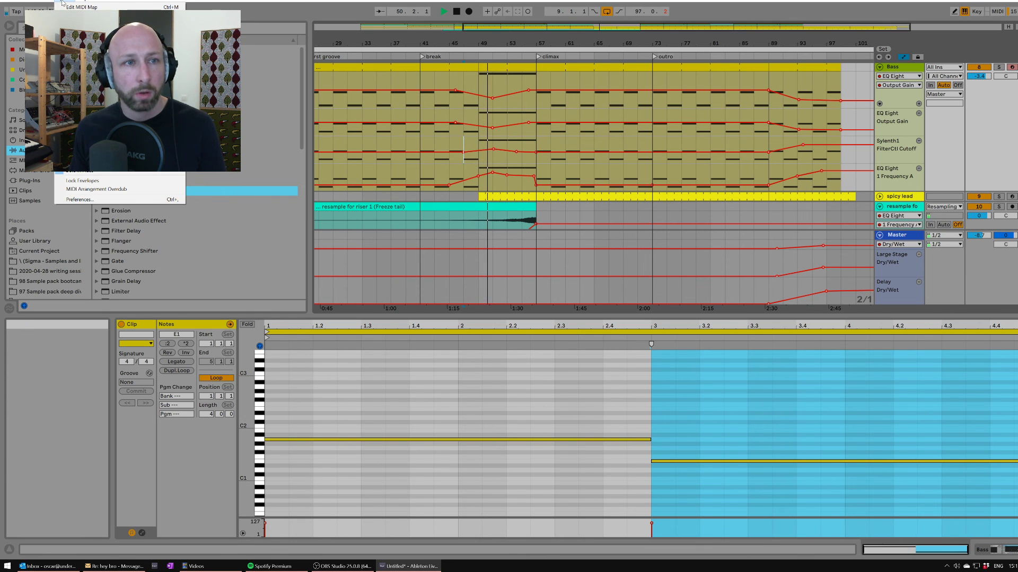
{"action": "left_click", "coordinate": [62, 3]}
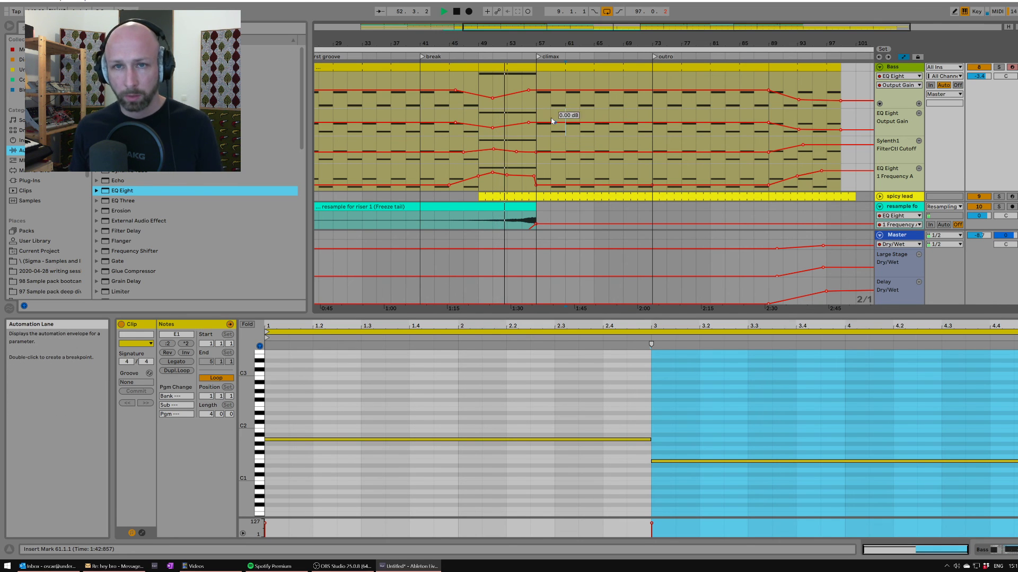
Reshape the riser's EQ Eight band 1 frequency automation to rise from bar 49 to 237 Hz at bar 53, and hide the automation.
{"action": "scroll", "coordinate": [554, 133], "scroll_direction": "down", "scroll_amount": 4}
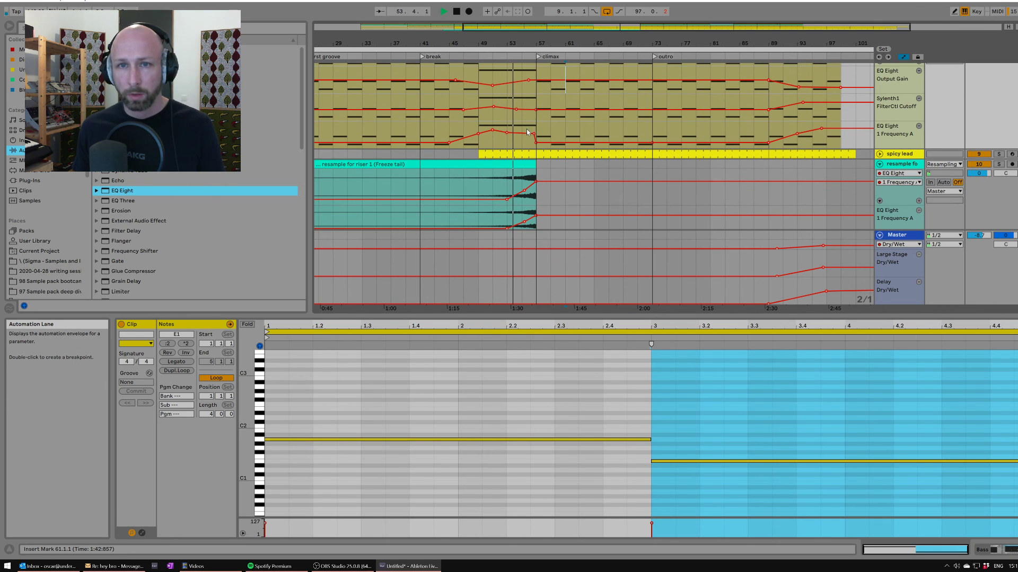
{"action": "left_click", "coordinate": [492, 201]}
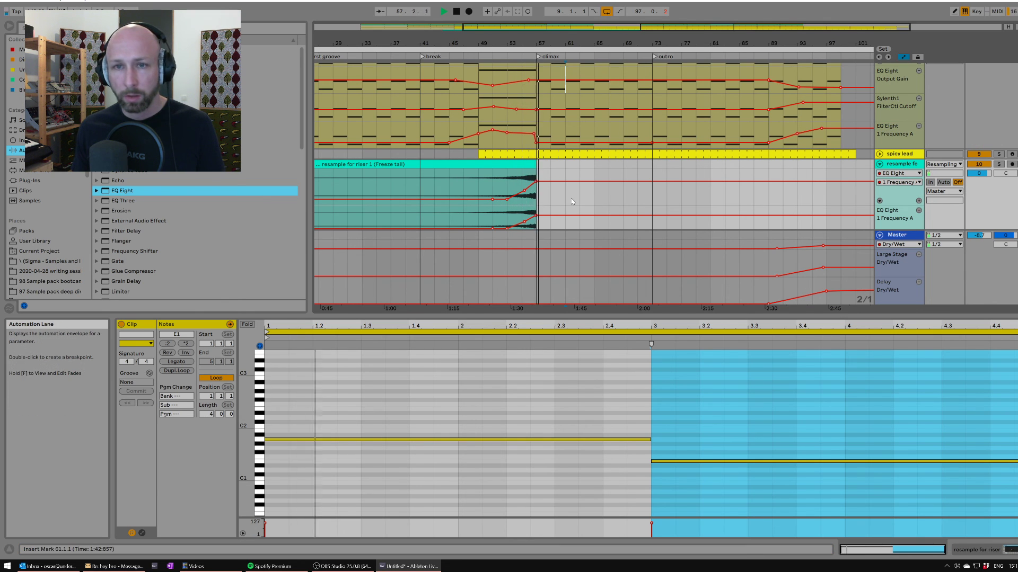
{"action": "key", "text": "space"}
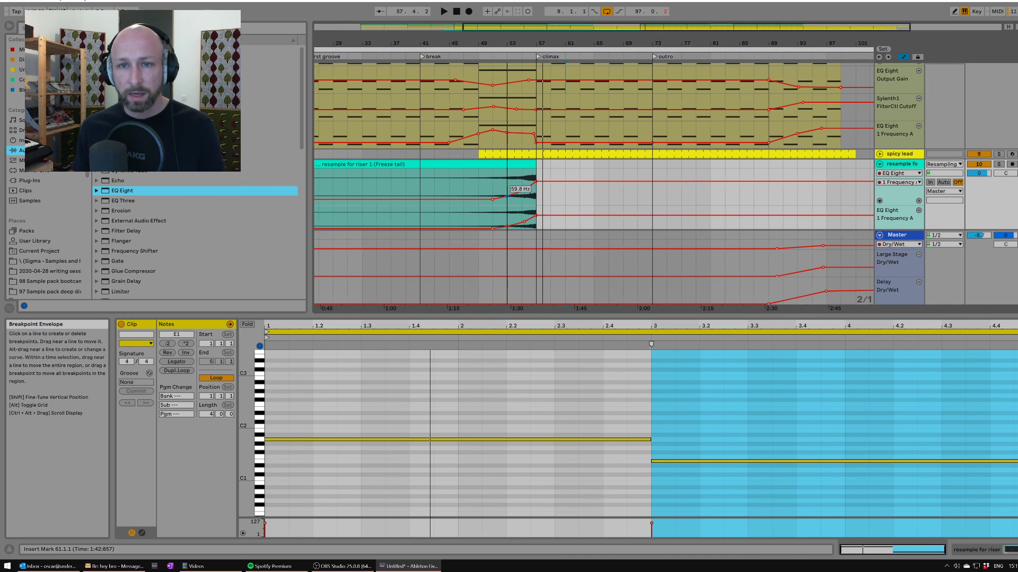
{"action": "left_click_drag", "start_coordinate": [508, 192], "coordinate": [505, 191]}
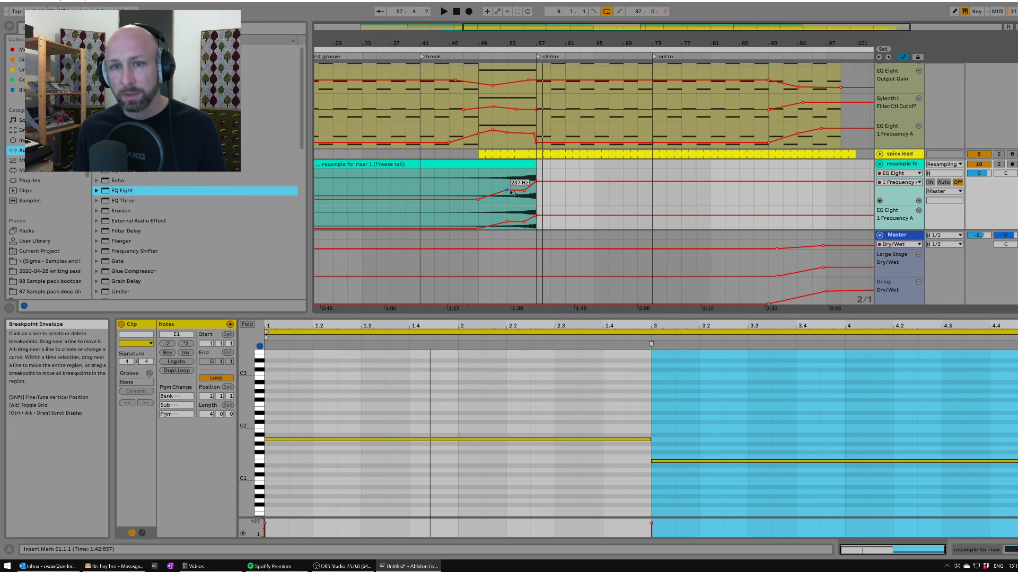
{"action": "left_click", "coordinate": [579, 193]}
{"action": "key", "text": "a"}
{"action": "scroll", "coordinate": [588, 185], "scroll_direction": "up", "scroll_amount": 3}
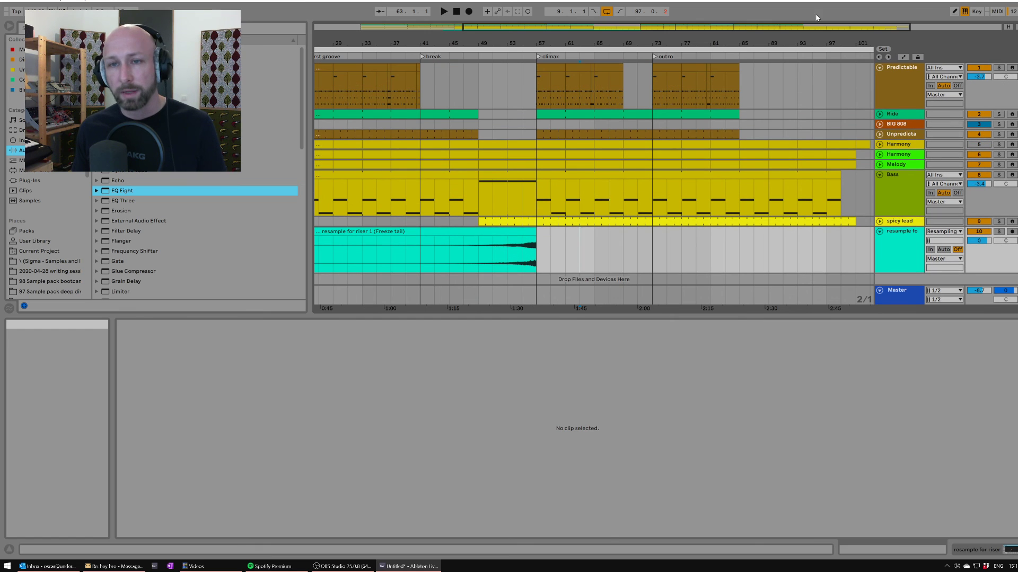
Select the whole arrangement across all tracks, and move the loop start slightly ahead of the intro to 8.4.4.
{"action": "left_click_drag", "start_coordinate": [484, 43], "coordinate": [546, 20]}
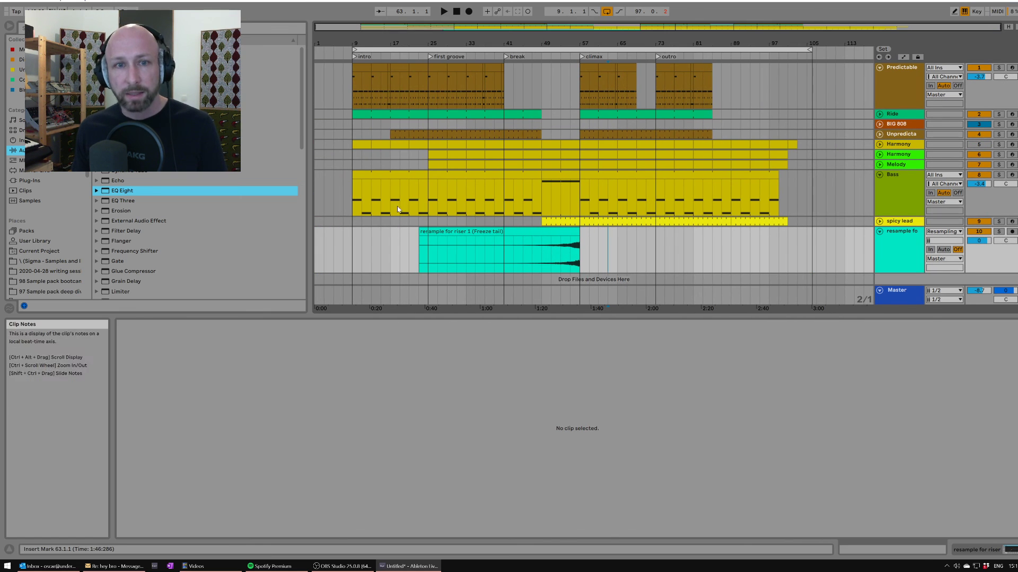
{"action": "left_click", "coordinate": [351, 238]}
{"action": "left_click", "coordinate": [815, 250], "text": "shift"}
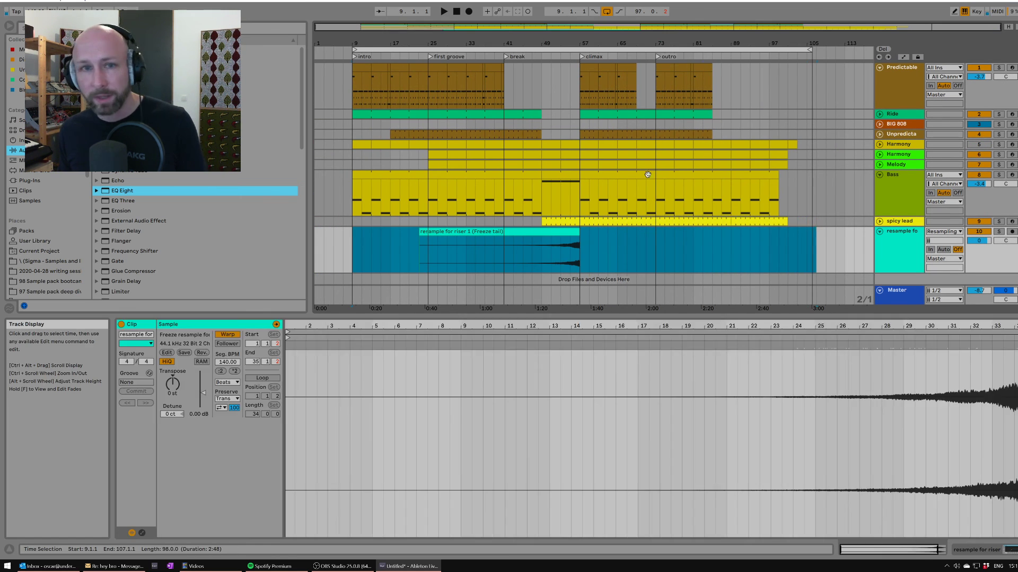
{"action": "key", "text": "ctrl+a"}
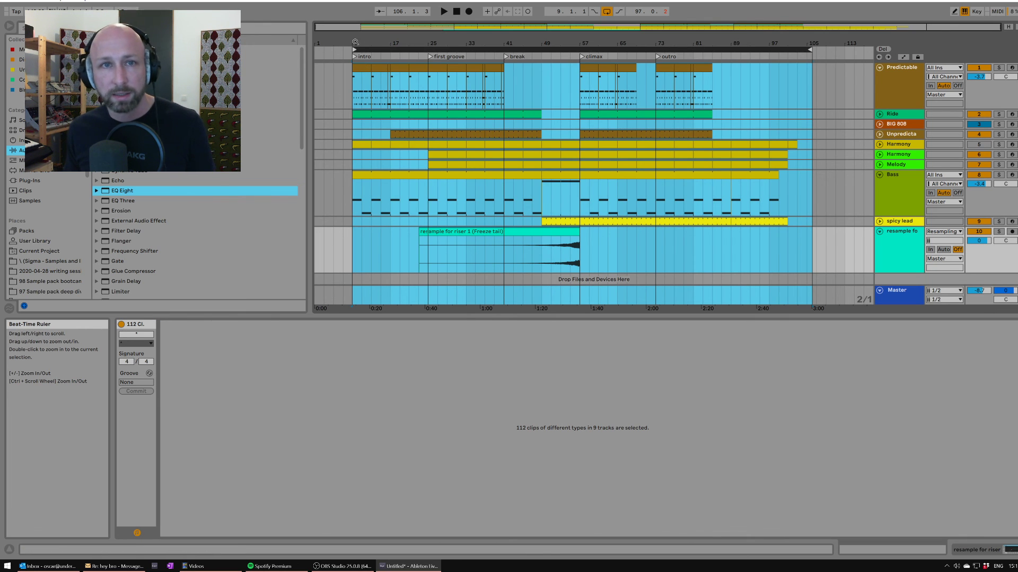
{"action": "left_click_drag", "start_coordinate": [355, 43], "coordinate": [422, 104]}
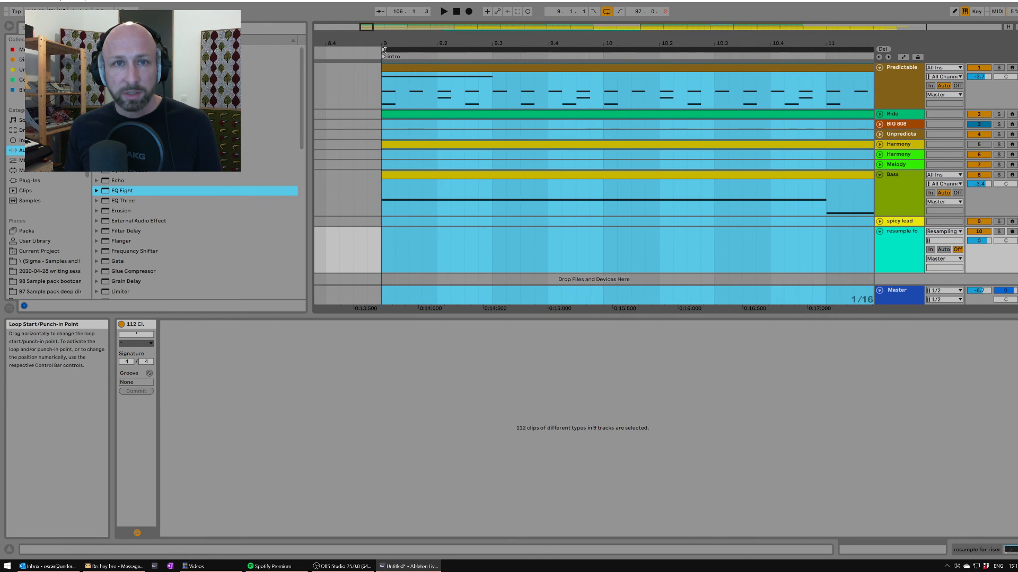
{"action": "left_click_drag", "start_coordinate": [383, 49], "coordinate": [377, 2]}
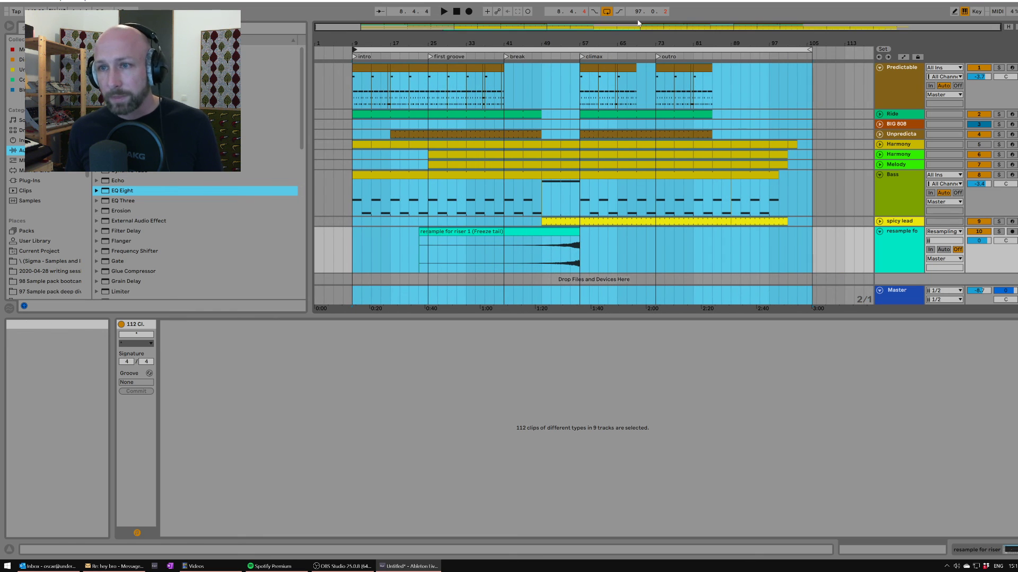
Check the Delay, Large Stage and Limiter devices on the Master track, and set the master volume to 0 dB.
{"action": "left_click", "coordinate": [898, 294]}
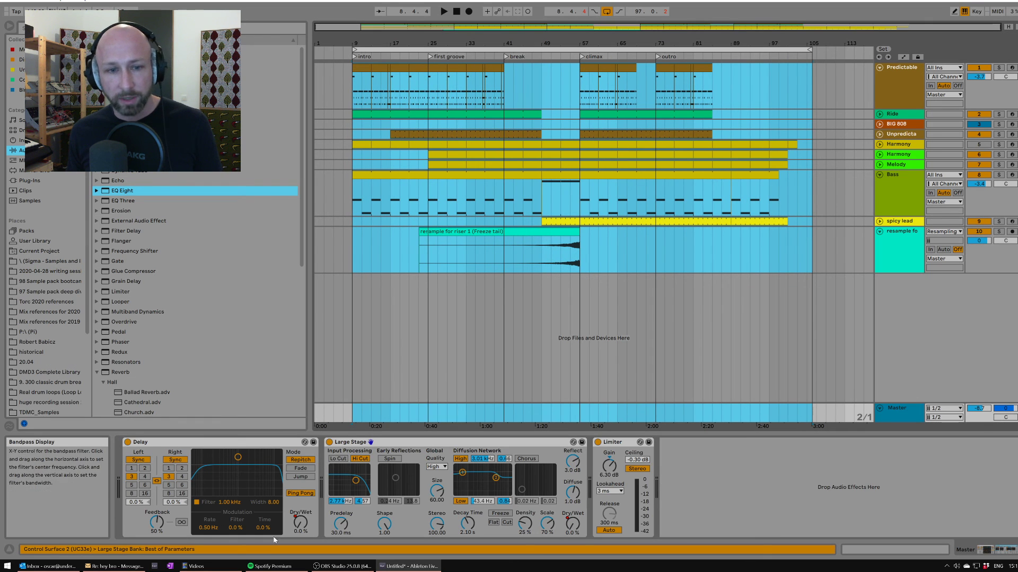
{"action": "left_click", "coordinate": [242, 450]}
{"action": "left_click", "coordinate": [410, 442]}
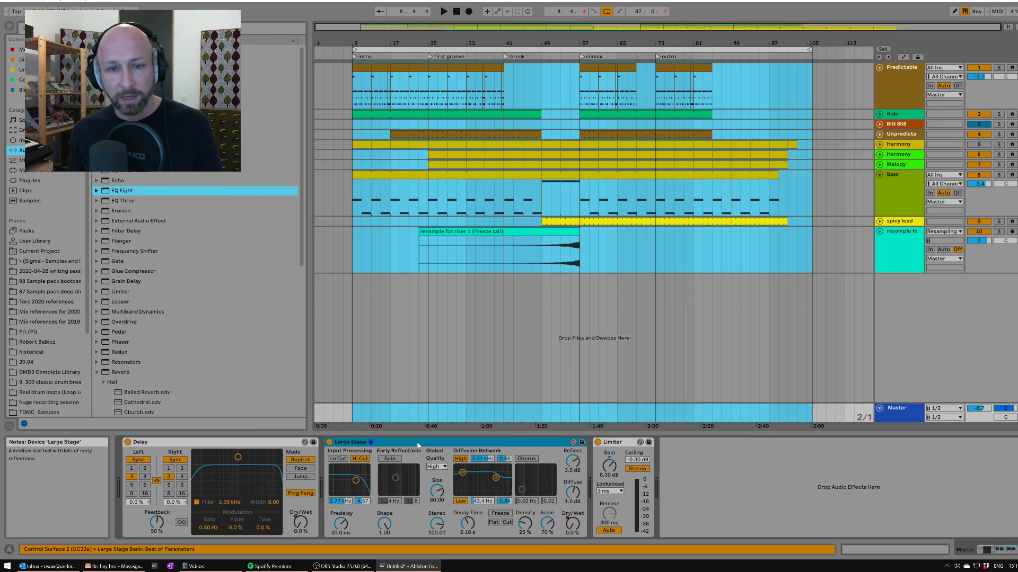
{"action": "left_click", "coordinate": [300, 447]}
{"action": "left_click", "coordinate": [418, 448]}
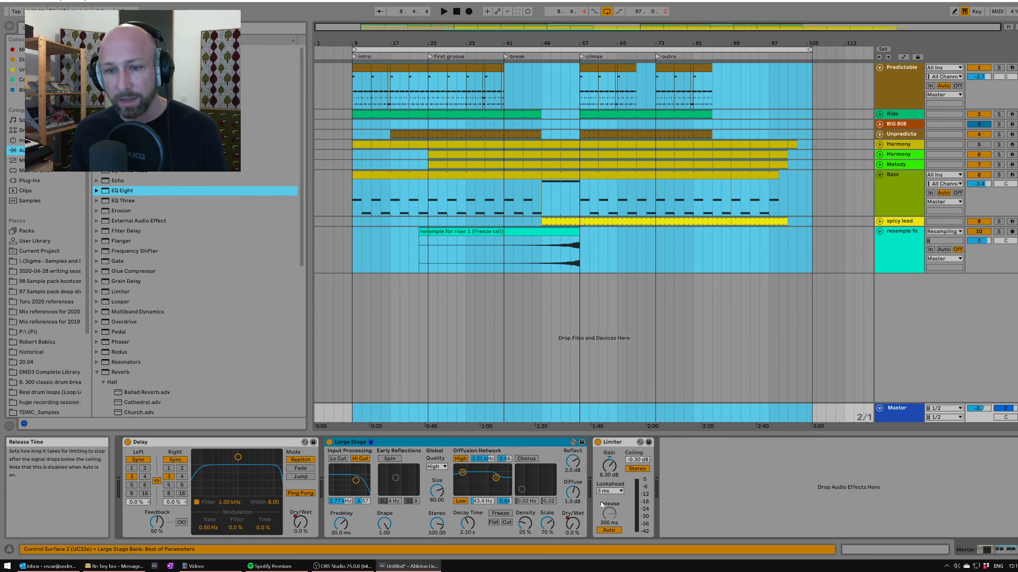
{"action": "left_click_drag", "start_coordinate": [982, 414], "coordinate": [984, 412]}
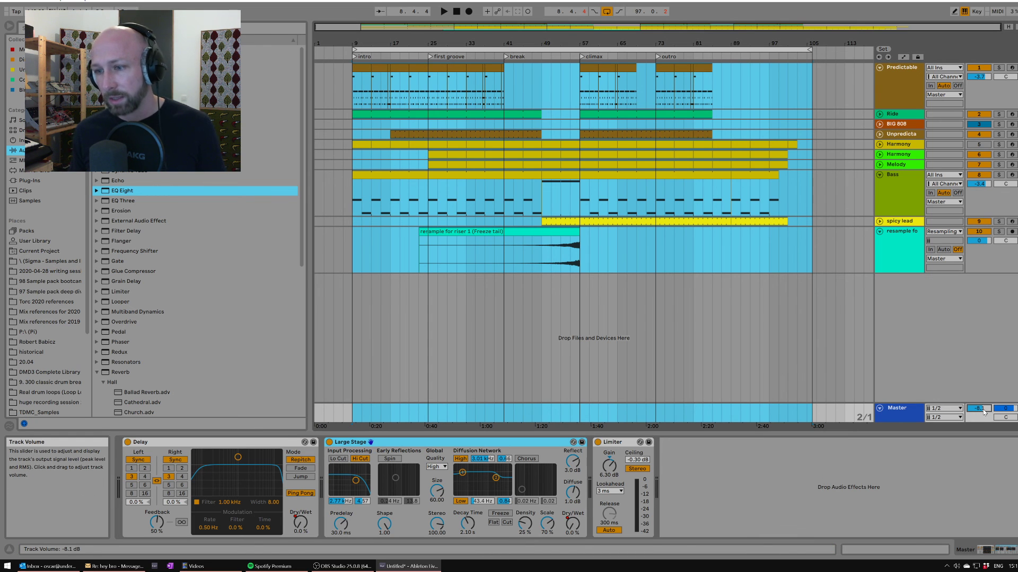
View the devices of the Predictable drums and Bass tracks, and switch to OBS Studio.
{"action": "left_click", "coordinate": [902, 79]}
{"action": "left_click", "coordinate": [898, 185]}
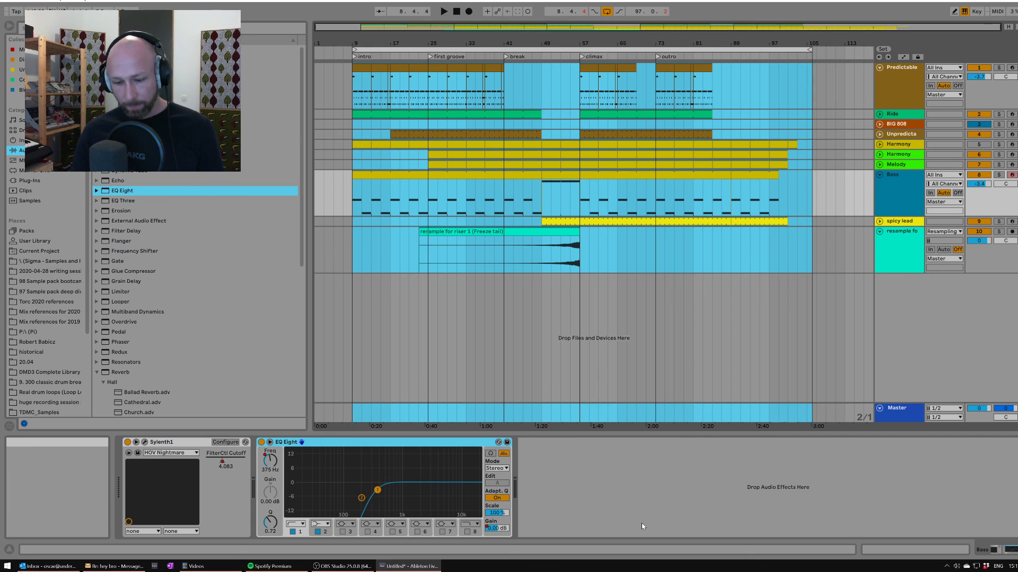
{"action": "left_click", "coordinate": [342, 566]}
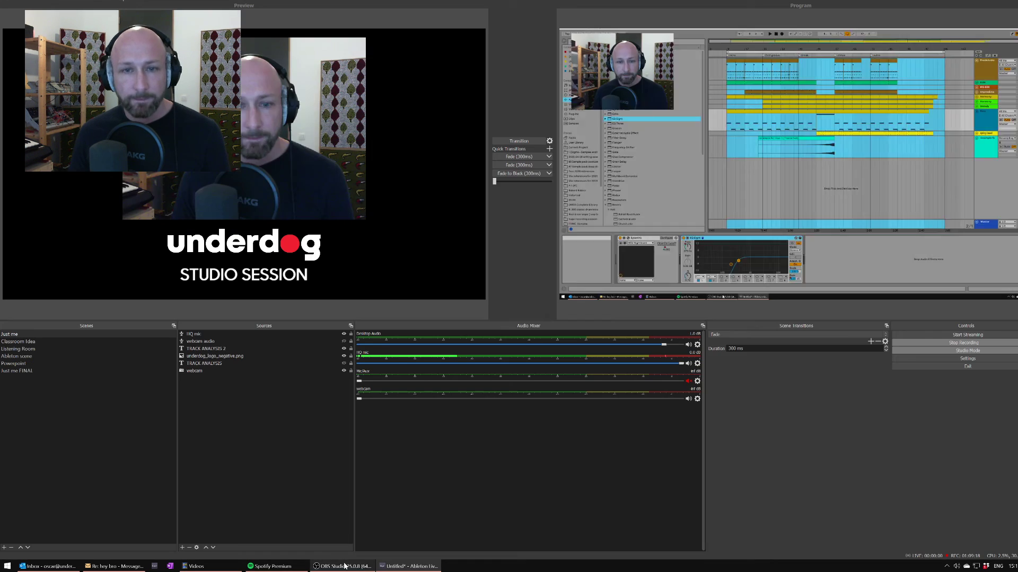